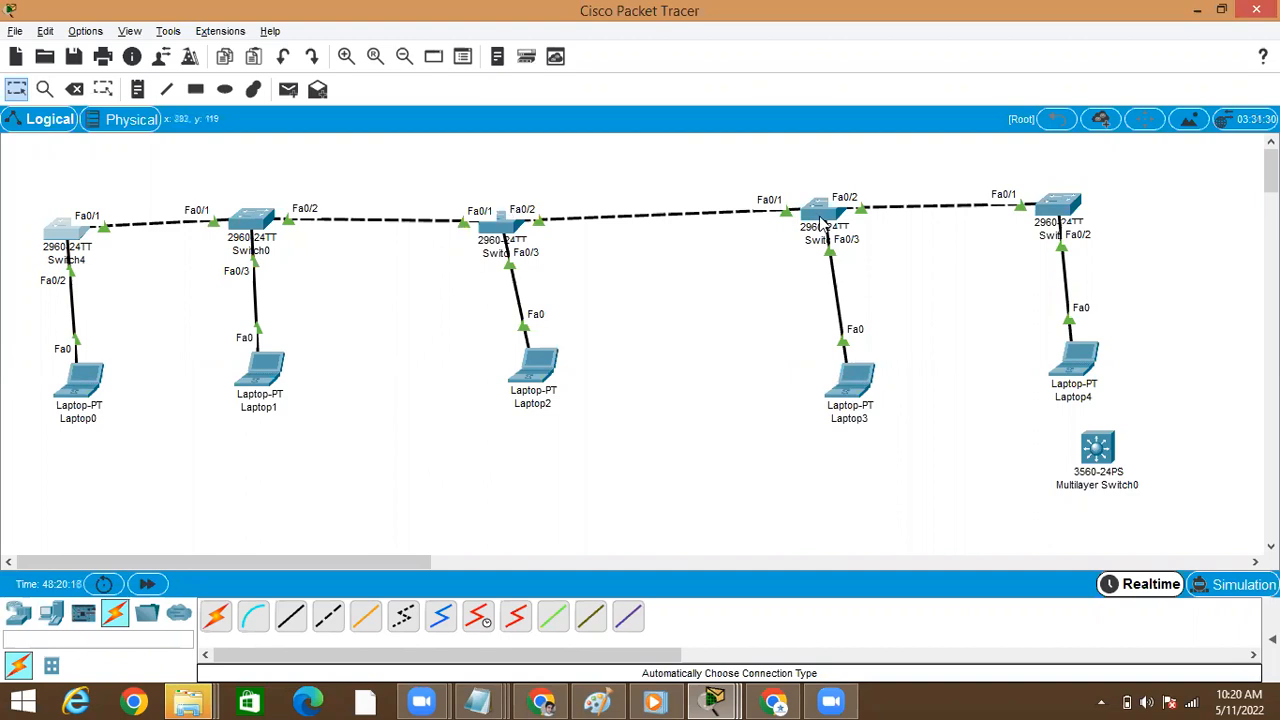
Open Switch4's command line and enter global configuration mode with configure terminal
{"action": "left_click", "coordinate": [83, 238]}
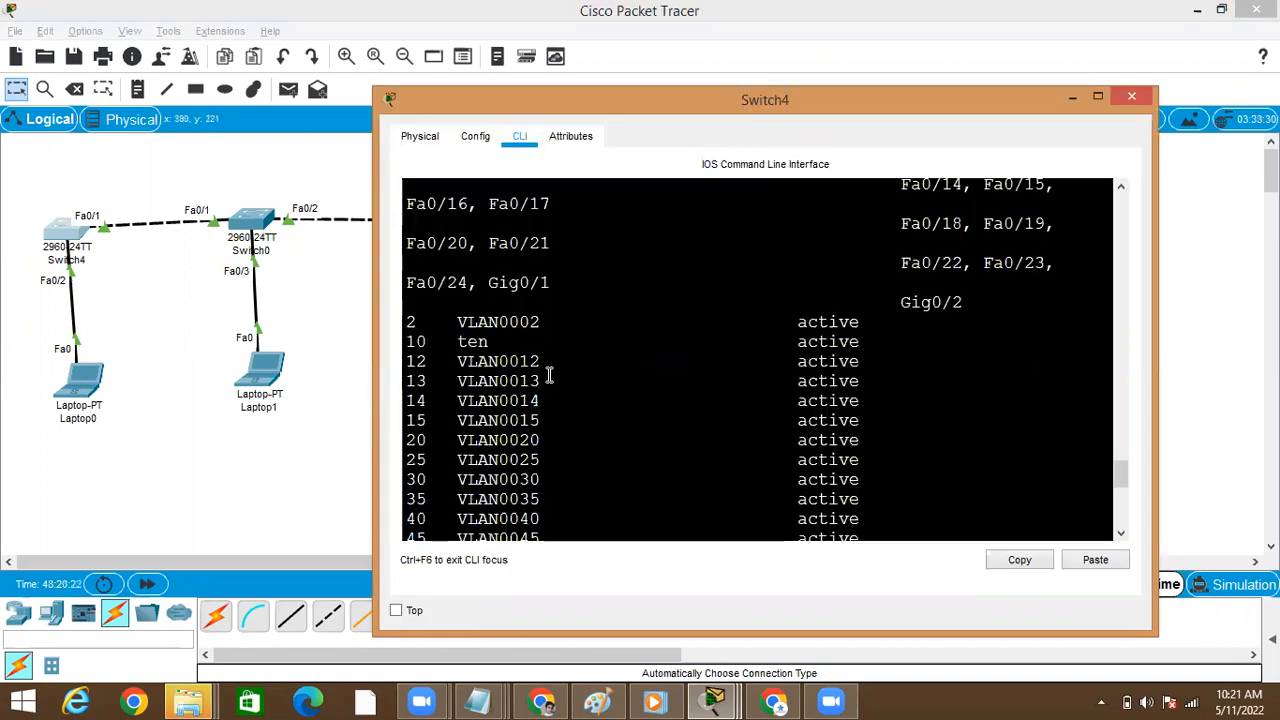
{"action": "key", "text": "Return"}
{"action": "type", "text": "conf"}
{"action": "key", "text": "Tab"}
{"action": "type", "text": "t"}
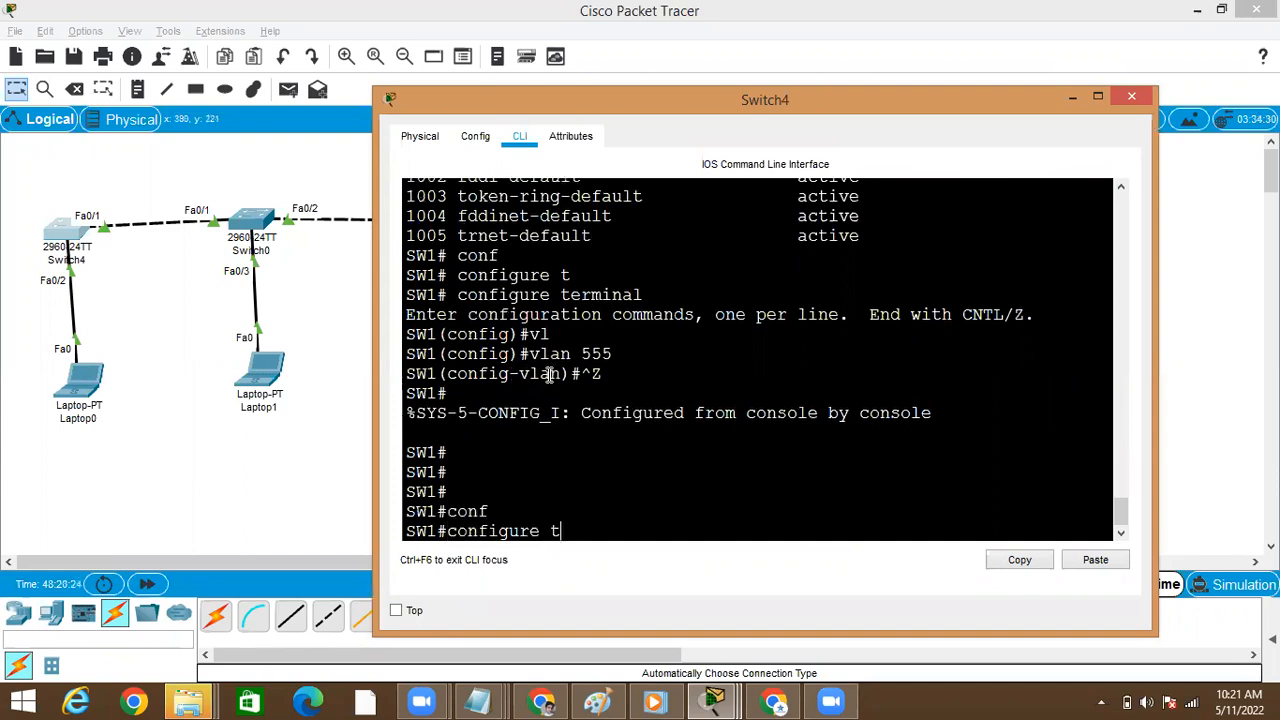
{"action": "key", "text": "Tab"}
{"action": "key", "text": "Return"}
Create VLAN 786 on Switch4
{"action": "type", "text": "vl"}
{"action": "key", "text": "Tab"}
{"action": "type", "text": "55"}
{"action": "key", "text": "BackSpace"}
{"action": "key", "text": "BackSpace"}
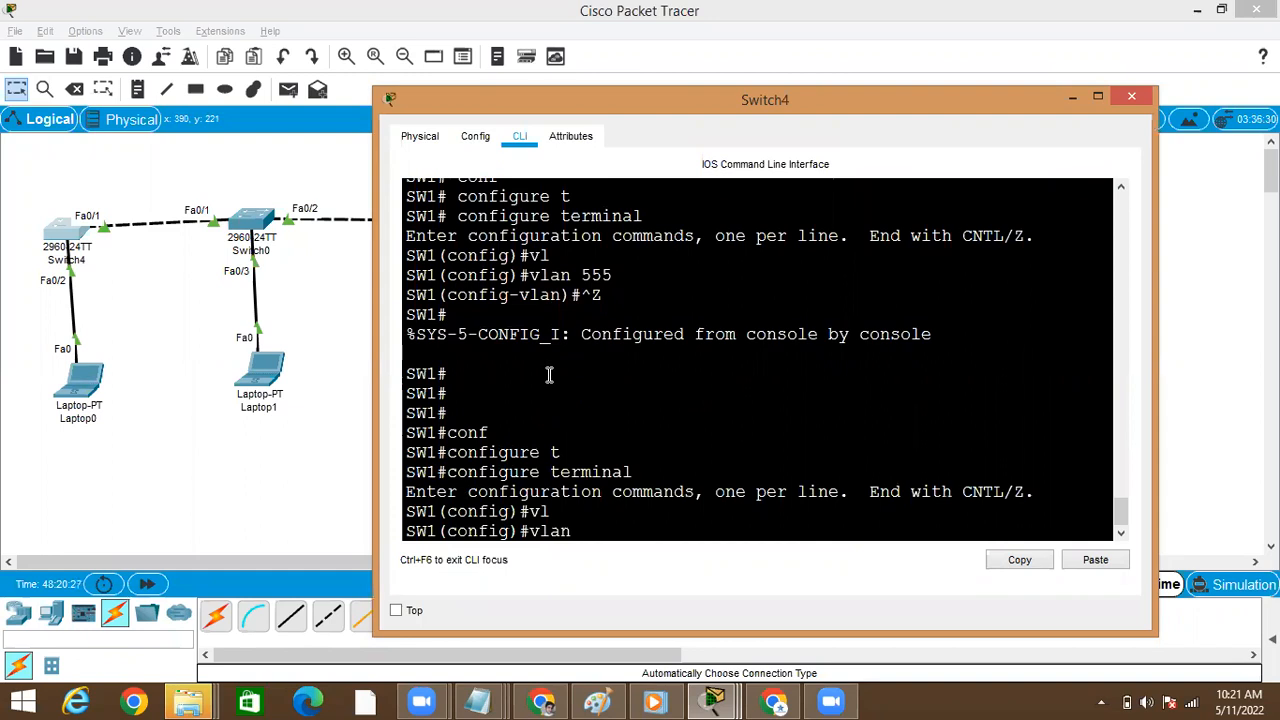
{"action": "type", "text": "786"}
{"action": "key", "text": "Return"}
Exit VLAN configuration mode on Switch4 back to global configuration mode
{"action": "key", "text": "Return"}
{"action": "type", "text": "exut"}
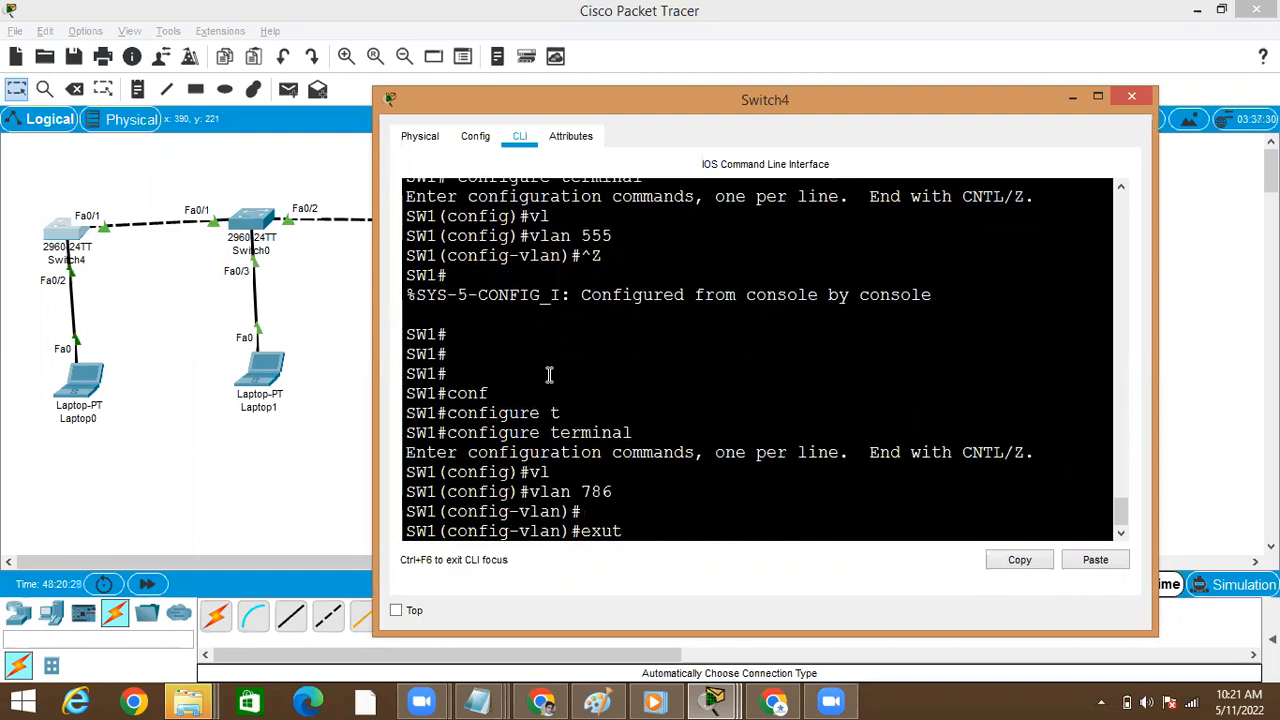
{"action": "key", "text": "Return"}
{"action": "type", "text": "exit"}
{"action": "key", "text": "Return"}
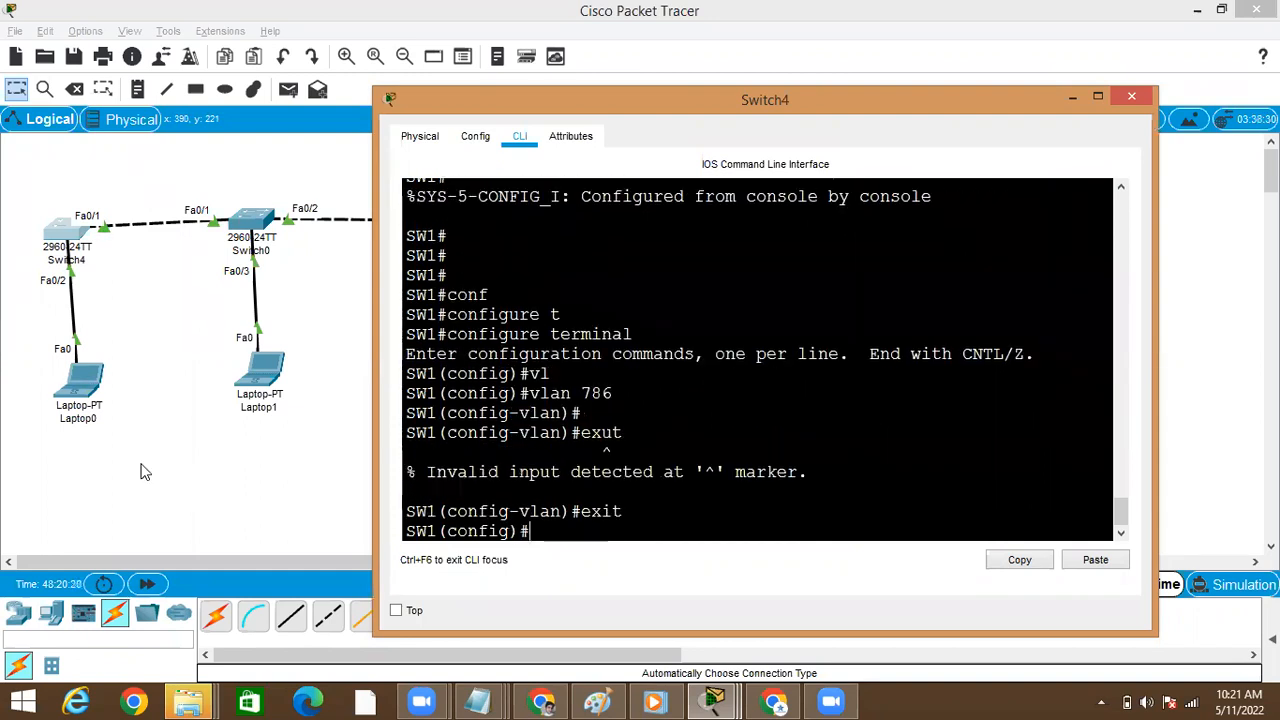
{"action": "key", "text": "Return"}
Run show vlan brief on Switch0 to check whether VLAN 786 is present, then minimize its window
{"action": "left_click", "coordinate": [244, 229]}
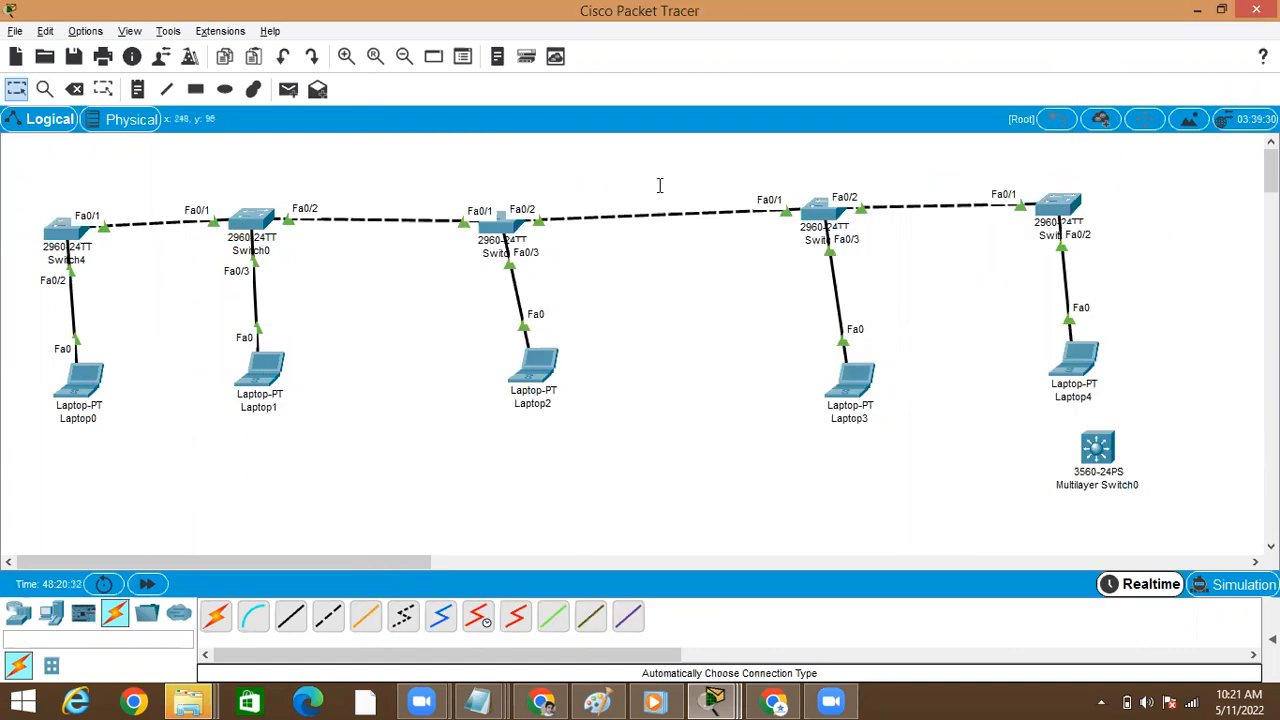
{"action": "left_click", "coordinate": [847, 84]}
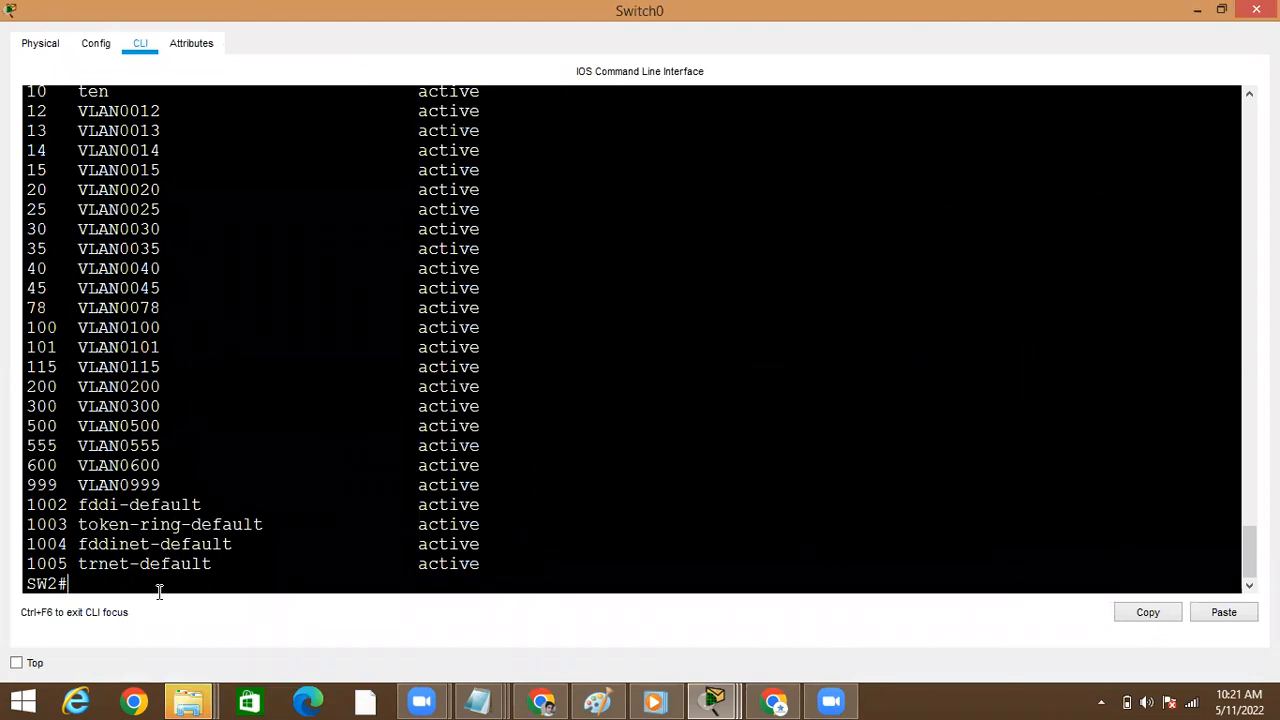
{"action": "key", "text": "Return"}
{"action": "key", "text": "Return"}
{"action": "type", "text": "sho"}
{"action": "key", "text": "Tab"}
{"action": "type", "text": "vl"}
{"action": "key", "text": "Tab"}
{"action": "type", "text": "br"}
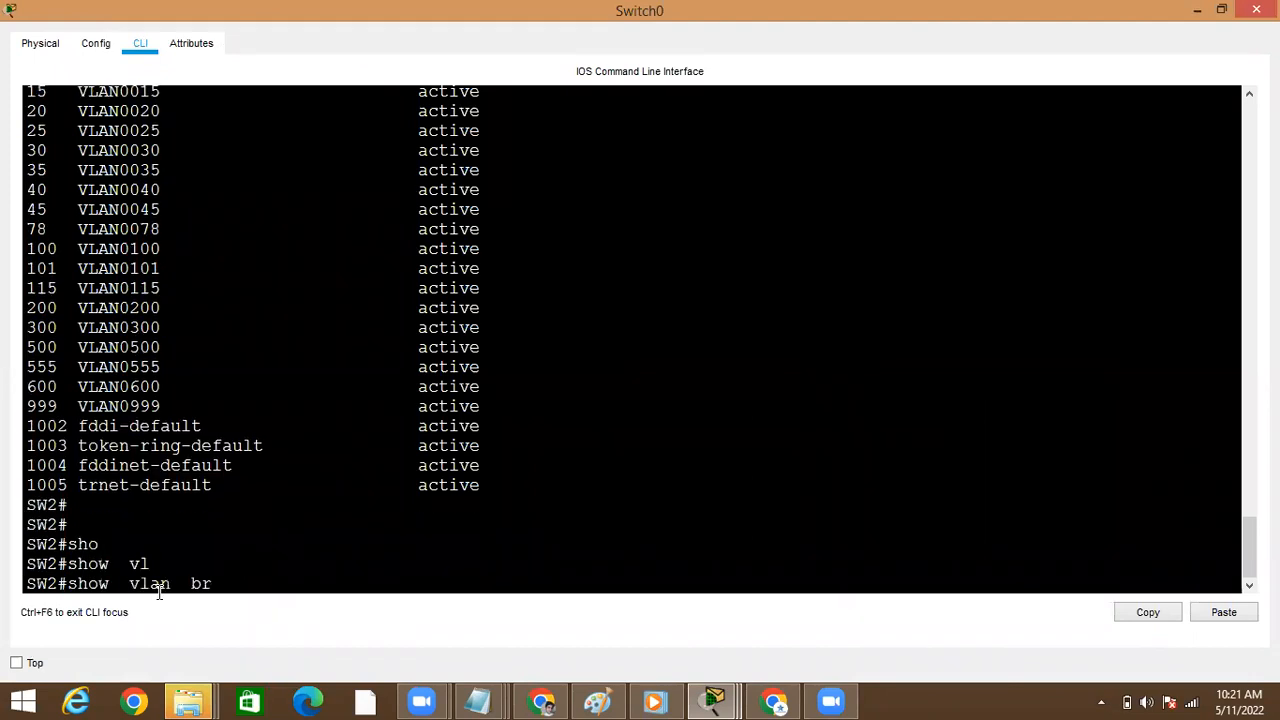
{"action": "key", "text": "Return"}
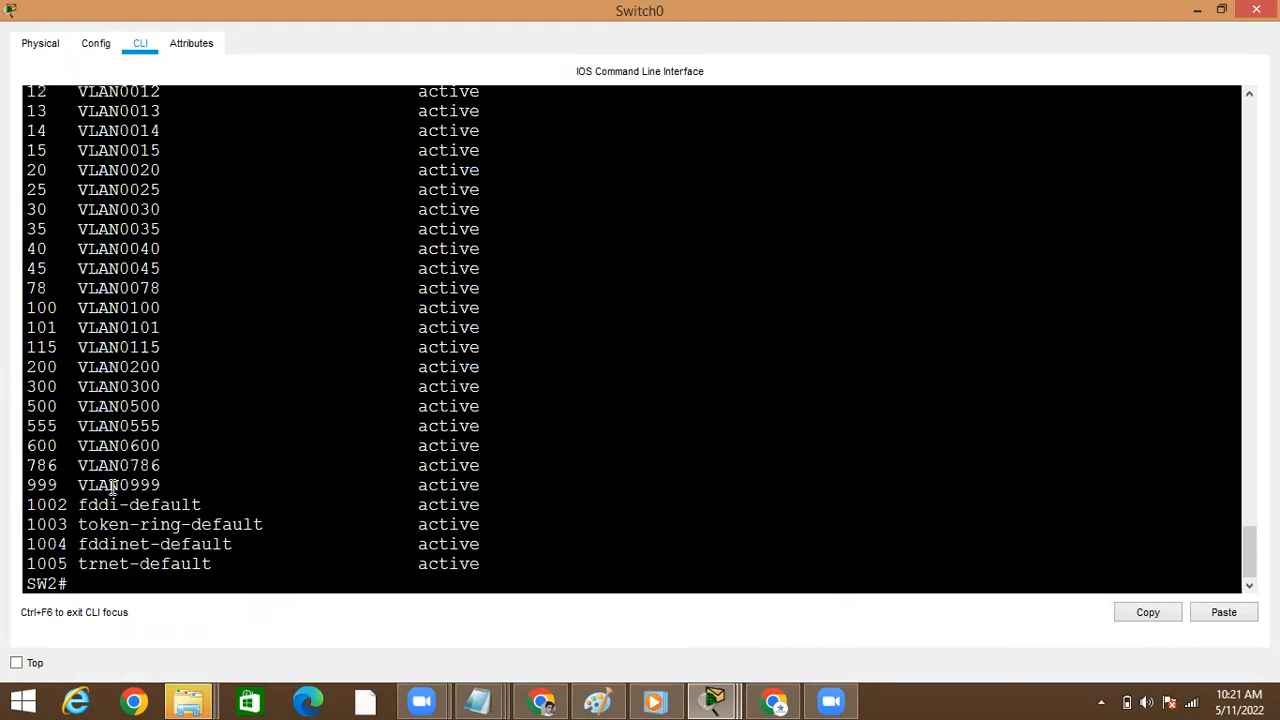
{"action": "left_click", "coordinate": [1197, 10]}
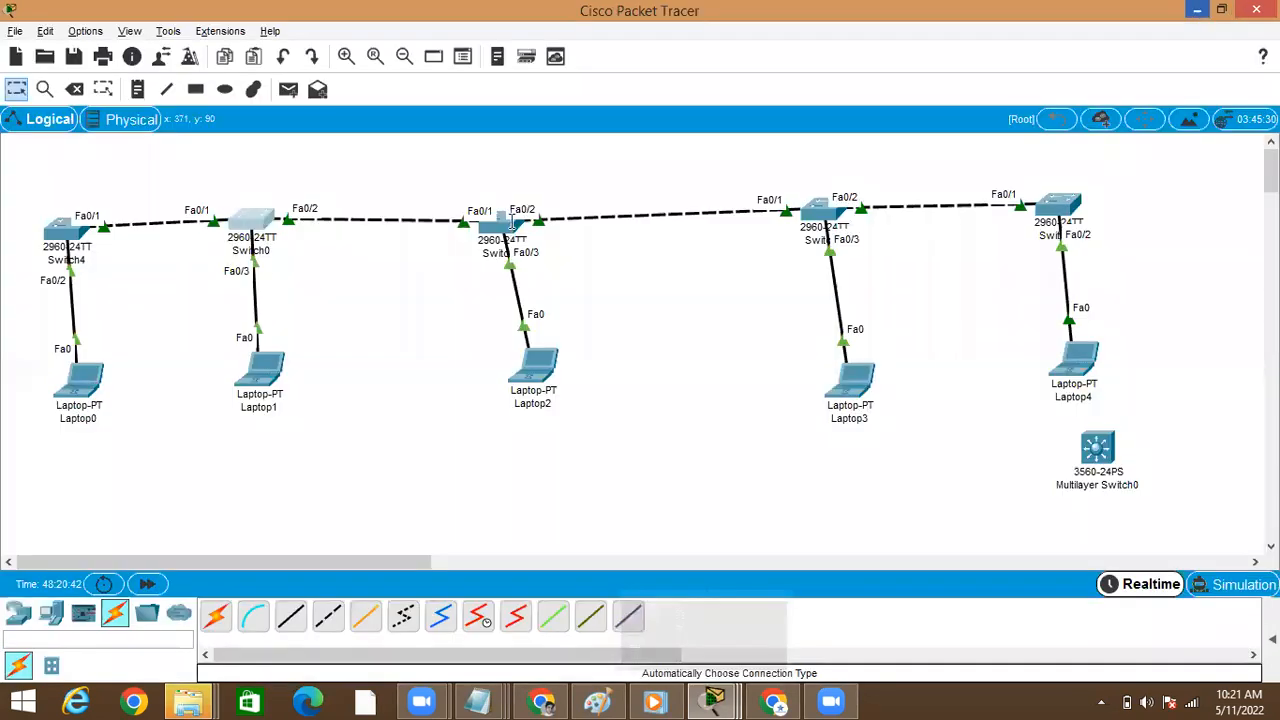
List the full VLAN table on Switch1 with show vlan brief to check for VLAN 786, and minimize its window
{"action": "left_click", "coordinate": [512, 222]}
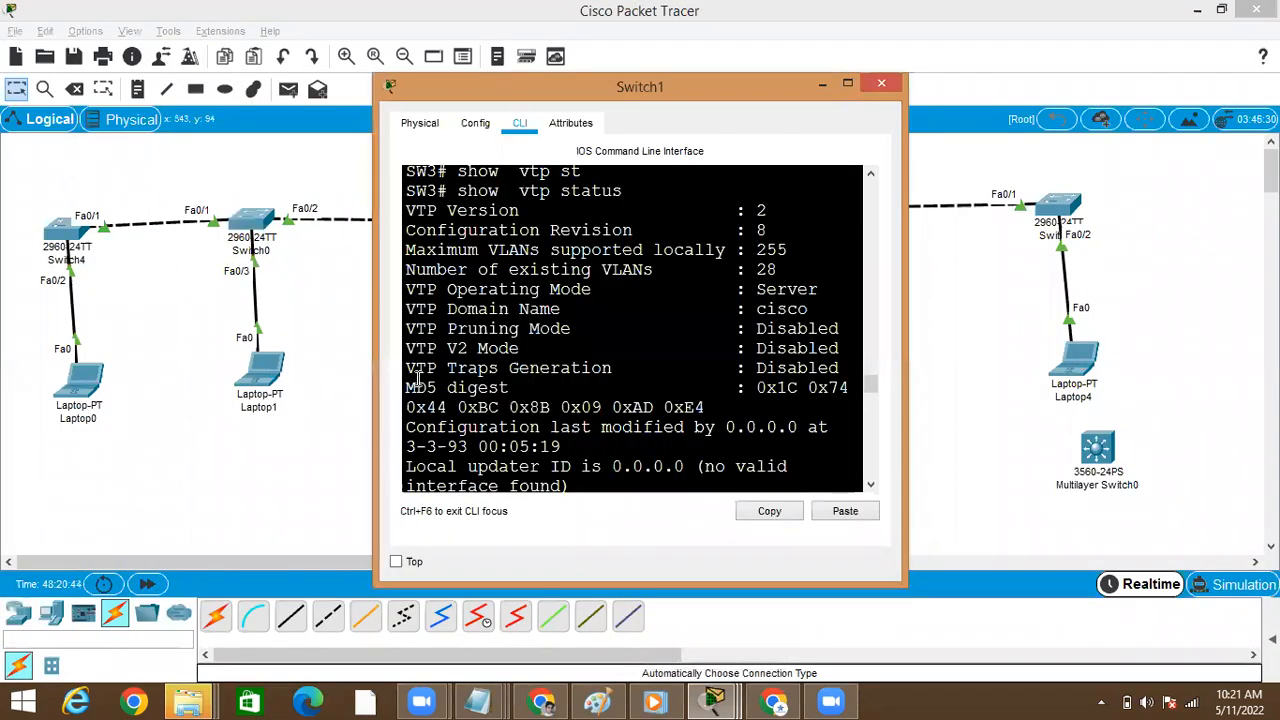
{"action": "key", "text": "Return"}
{"action": "type", "text": "s"}
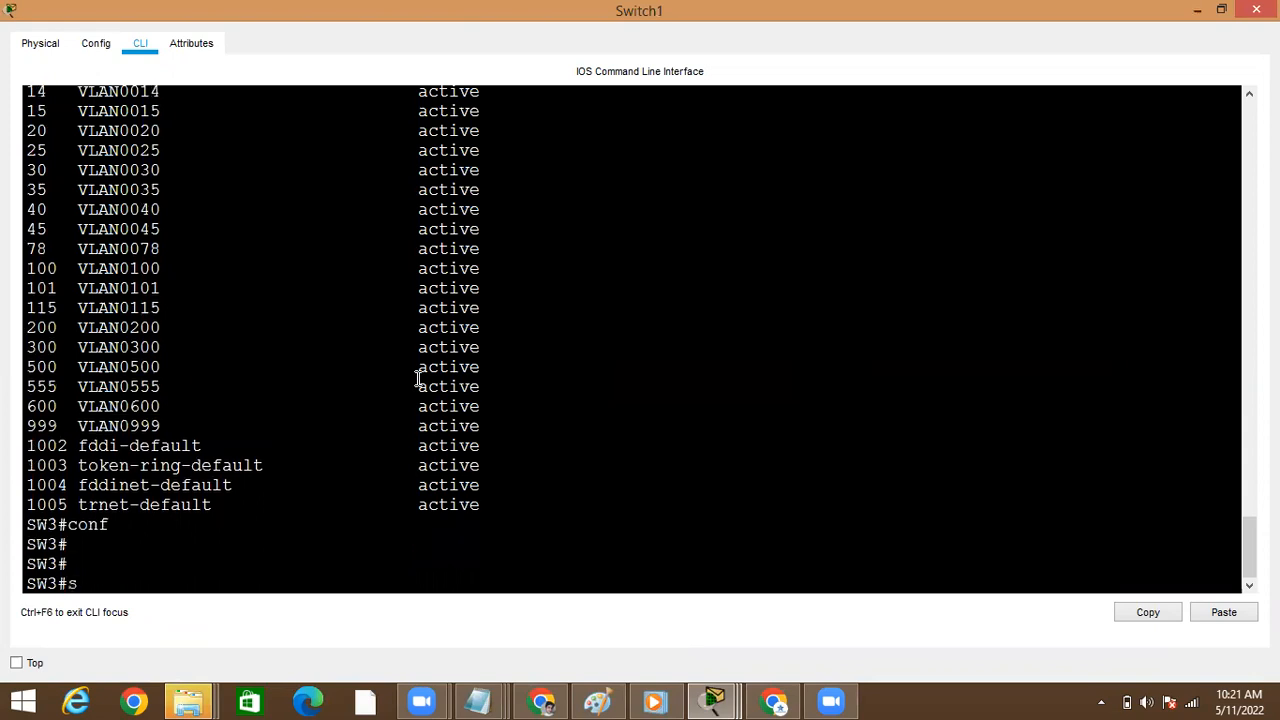
{"action": "type", "text": "h"}
{"action": "key", "text": "Tab"}
{"action": "type", "text": "o v"}
{"action": "key", "text": "BackSpace"}
{"action": "key", "text": "BackSpace"}
{"action": "key", "text": "BackSpace"}
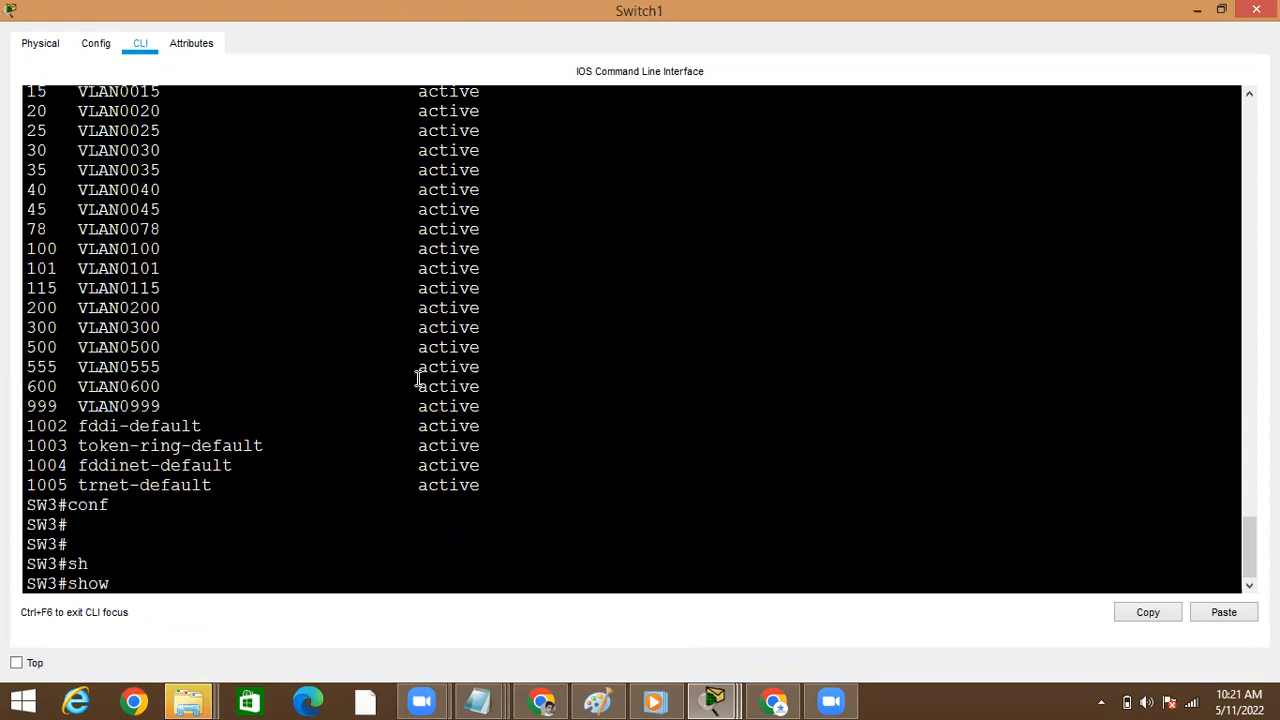
{"action": "type", "text": "vl"}
{"action": "key", "text": "Tab"}
{"action": "type", "text": "br"}
{"action": "key", "text": "Tab"}
{"action": "key", "text": "Return"}
{"action": "key", "text": "space"}
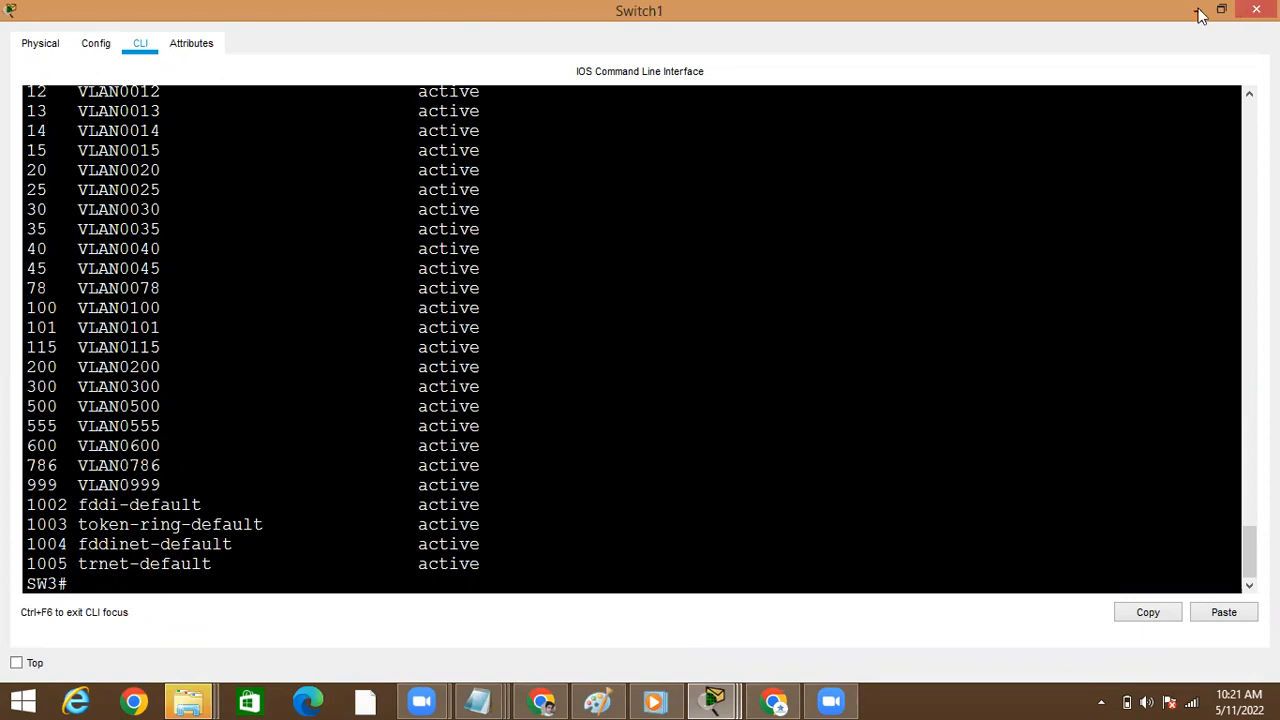
{"action": "left_click", "coordinate": [1199, 13]}
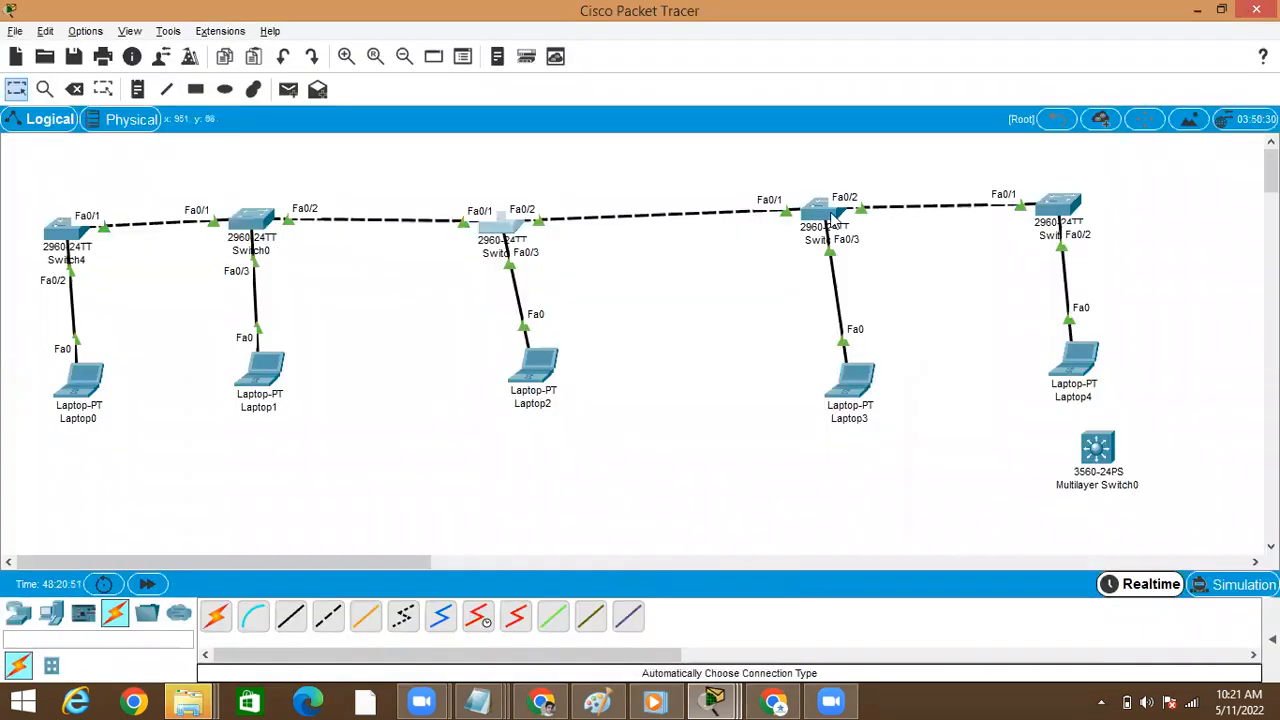
Display all VLANs on Switch2 with show vlan brief to look for VLAN 786, and minimize its window
{"action": "left_click", "coordinate": [829, 218]}
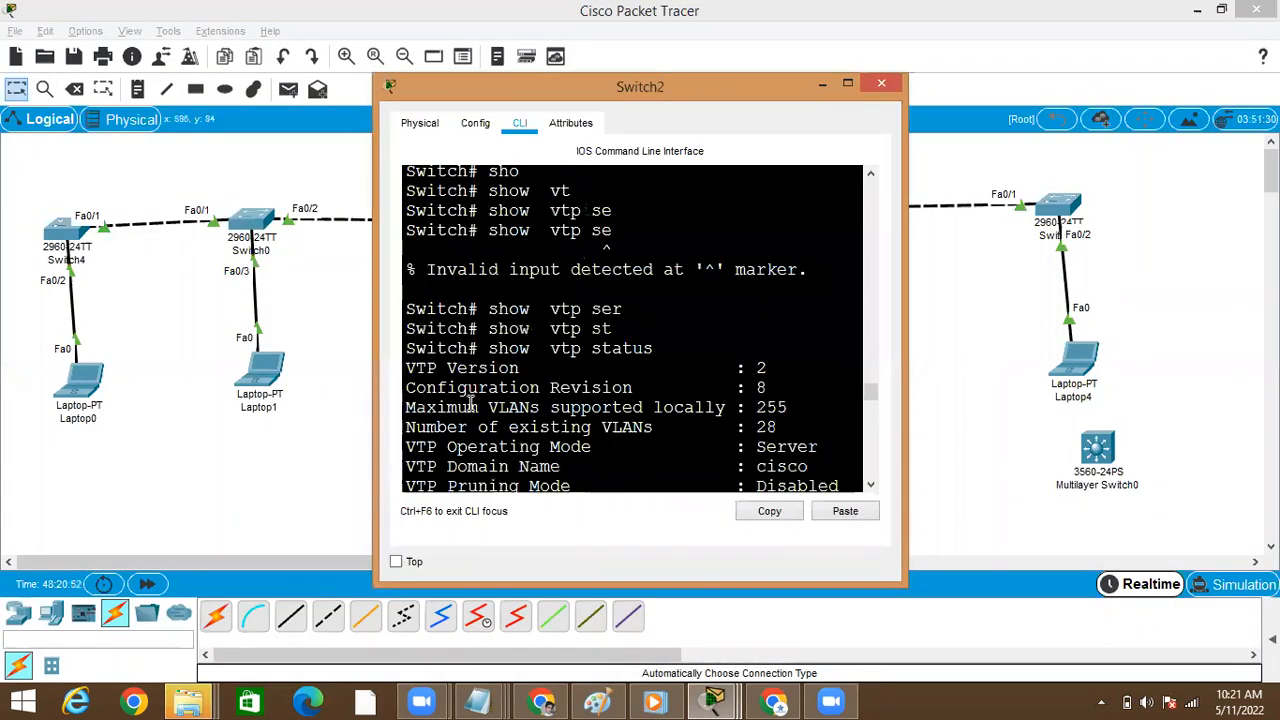
{"action": "key", "text": "Return"}
{"action": "key", "text": "Return"}
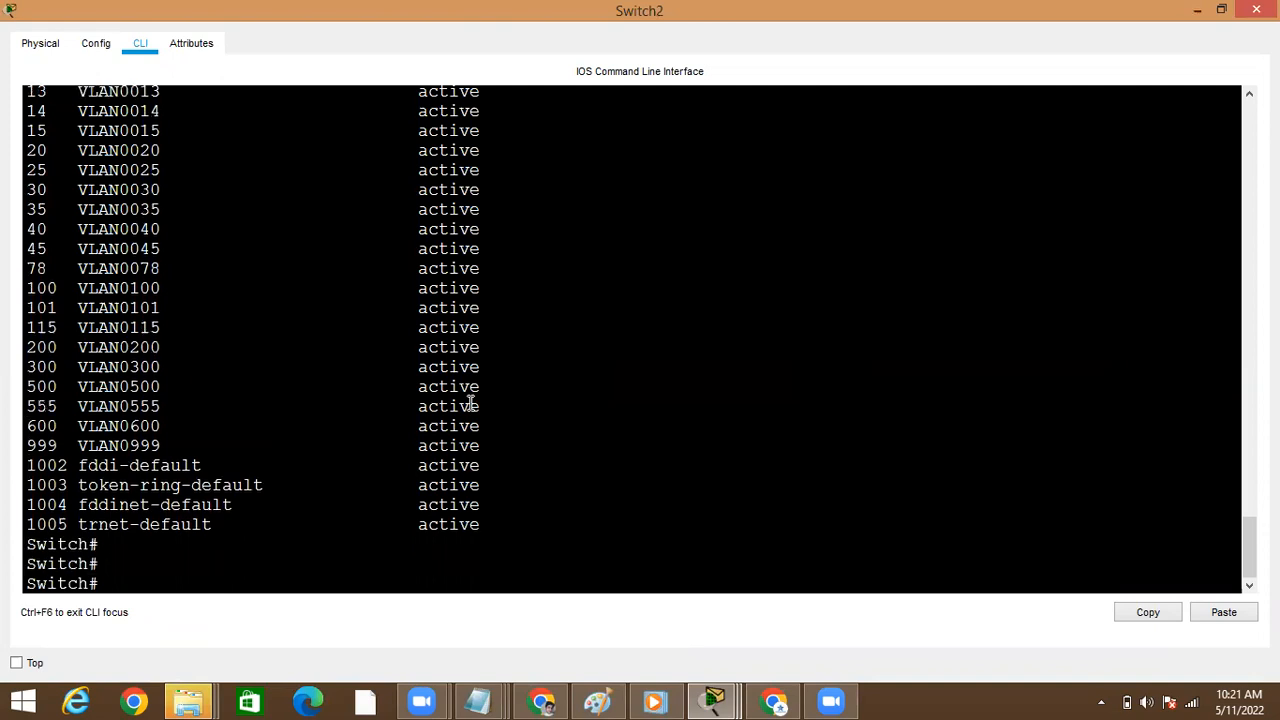
{"action": "type", "text": "sho"}
{"action": "key", "text": "Tab"}
{"action": "type", "text": "vl"}
{"action": "key", "text": "Tab"}
{"action": "type", "text": "br"}
{"action": "key", "text": "Tab"}
{"action": "key", "text": "Return"}
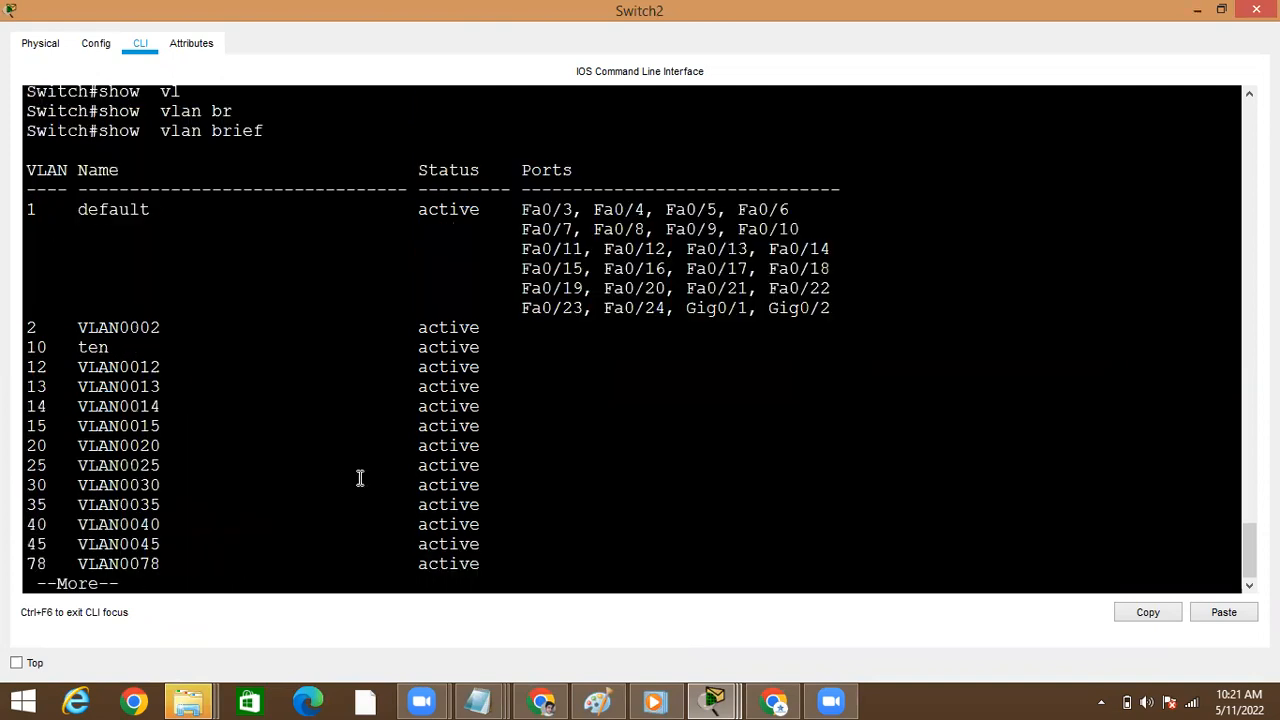
{"action": "key", "text": "space"}
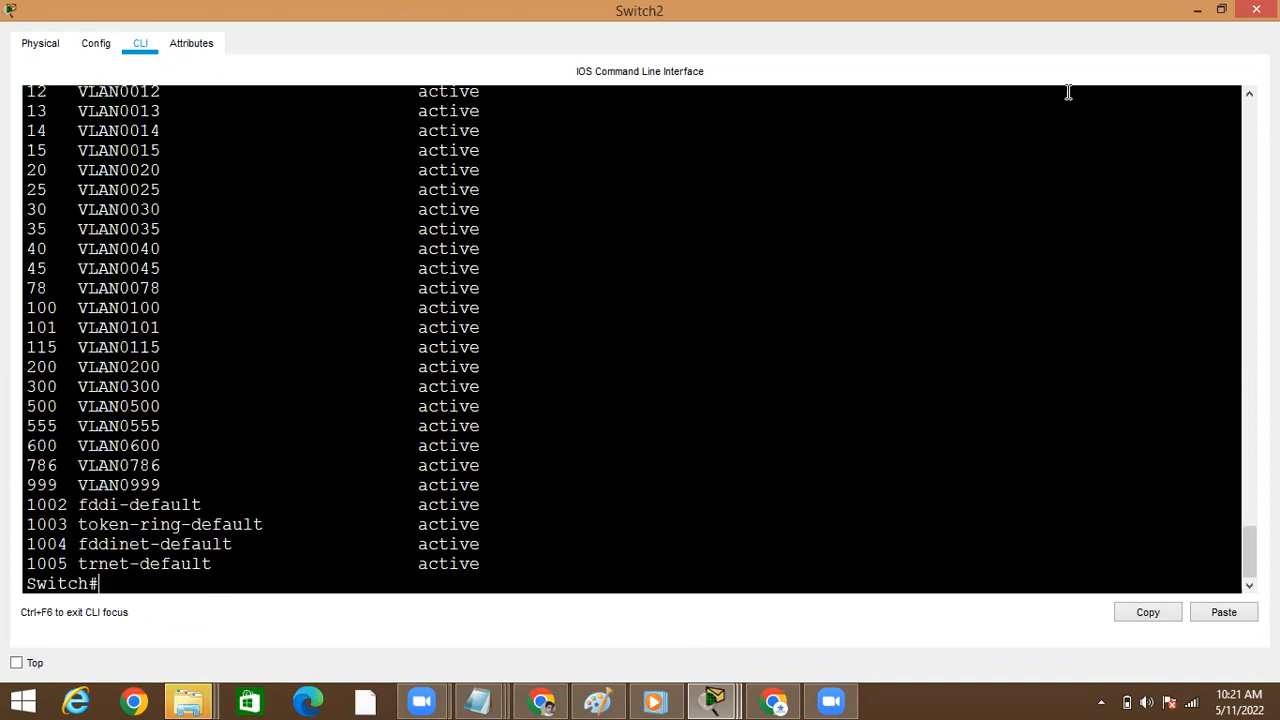
{"action": "left_click", "coordinate": [1204, 9]}
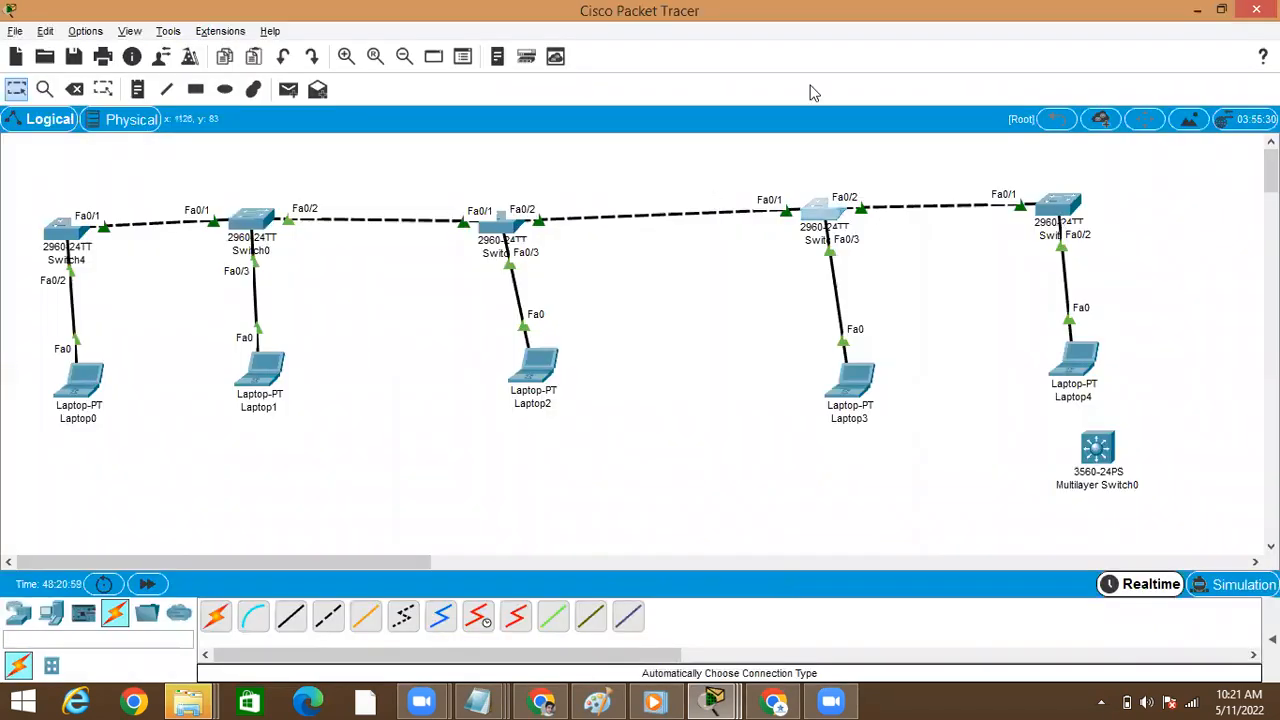
Check Switch3 for VLAN 786 by running show vlan brief through to the end, and minimize its window
{"action": "left_click", "coordinate": [822, 212]}
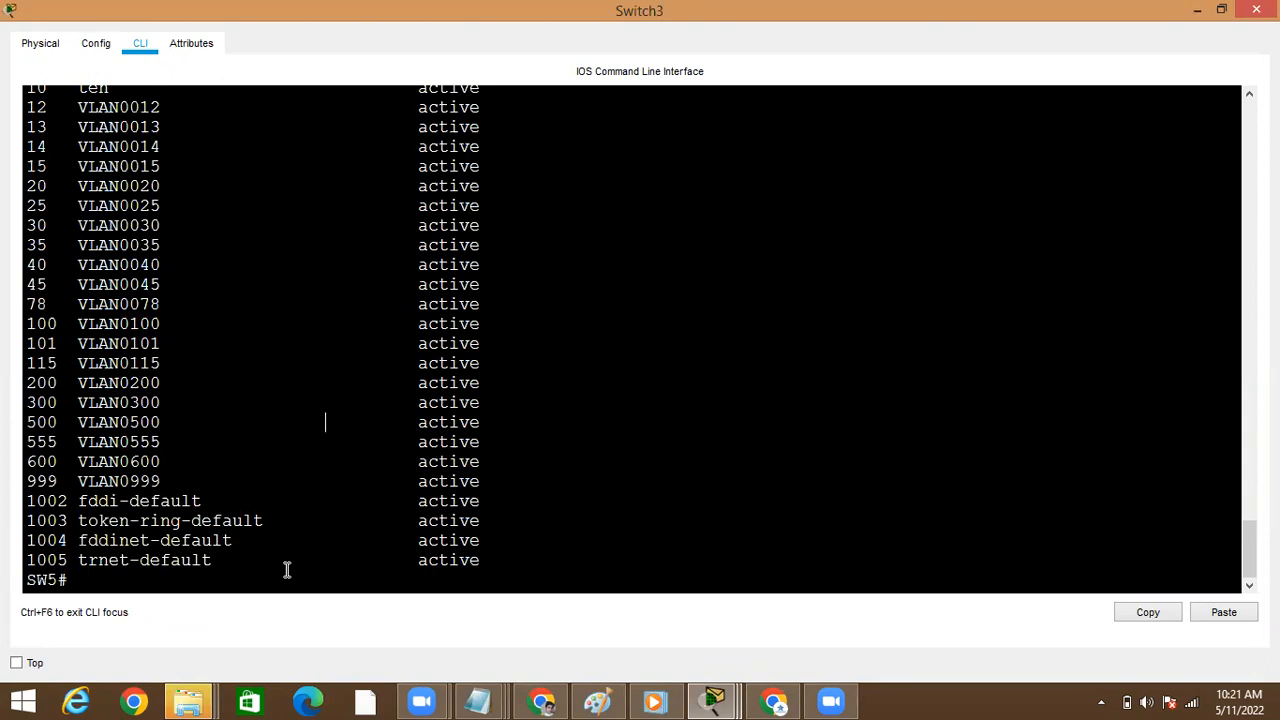
{"action": "key", "text": "Return"}
{"action": "key", "text": "Return"}
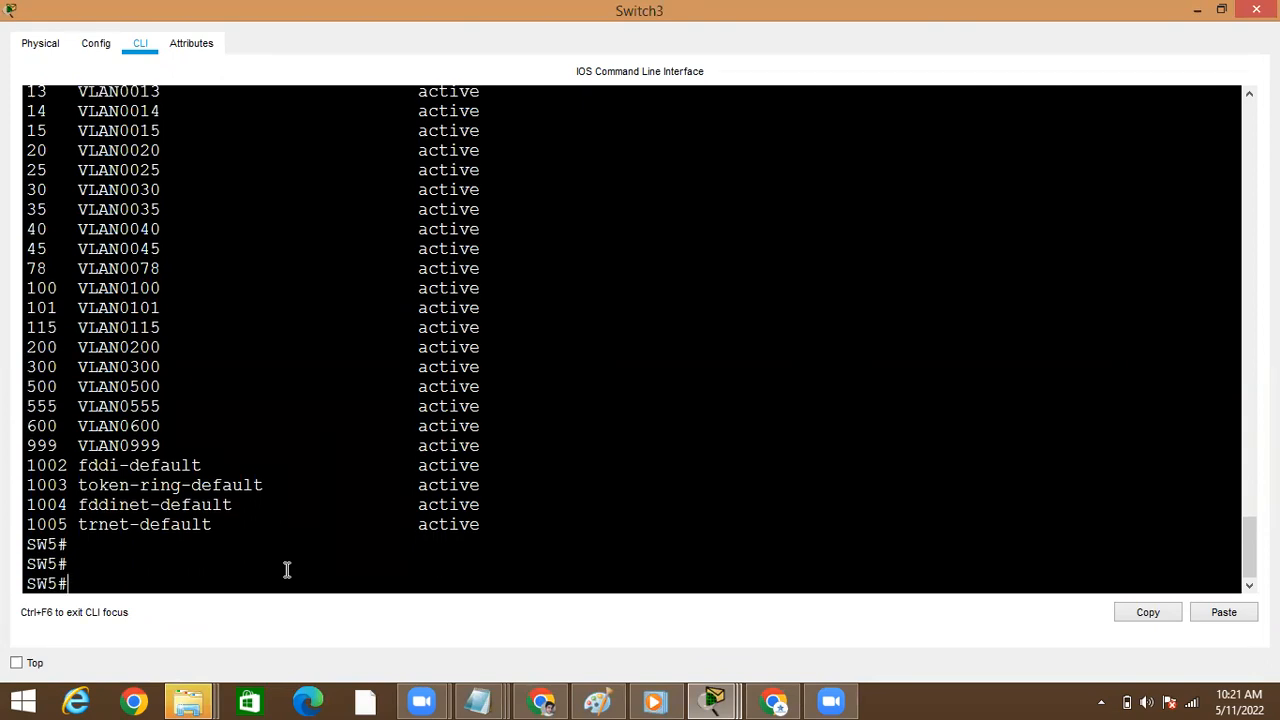
{"action": "type", "text": "sho"}
{"action": "key", "text": "Tab"}
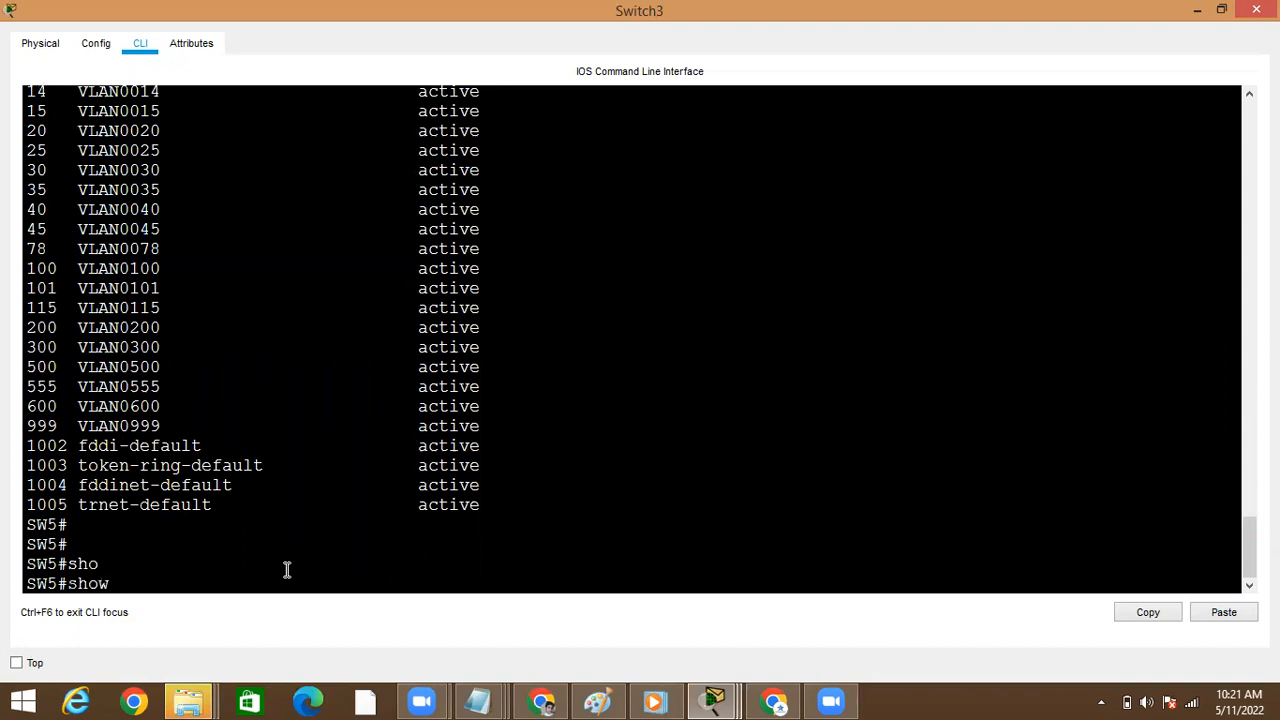
{"action": "type", "text": "vl"}
{"action": "key", "text": "Tab"}
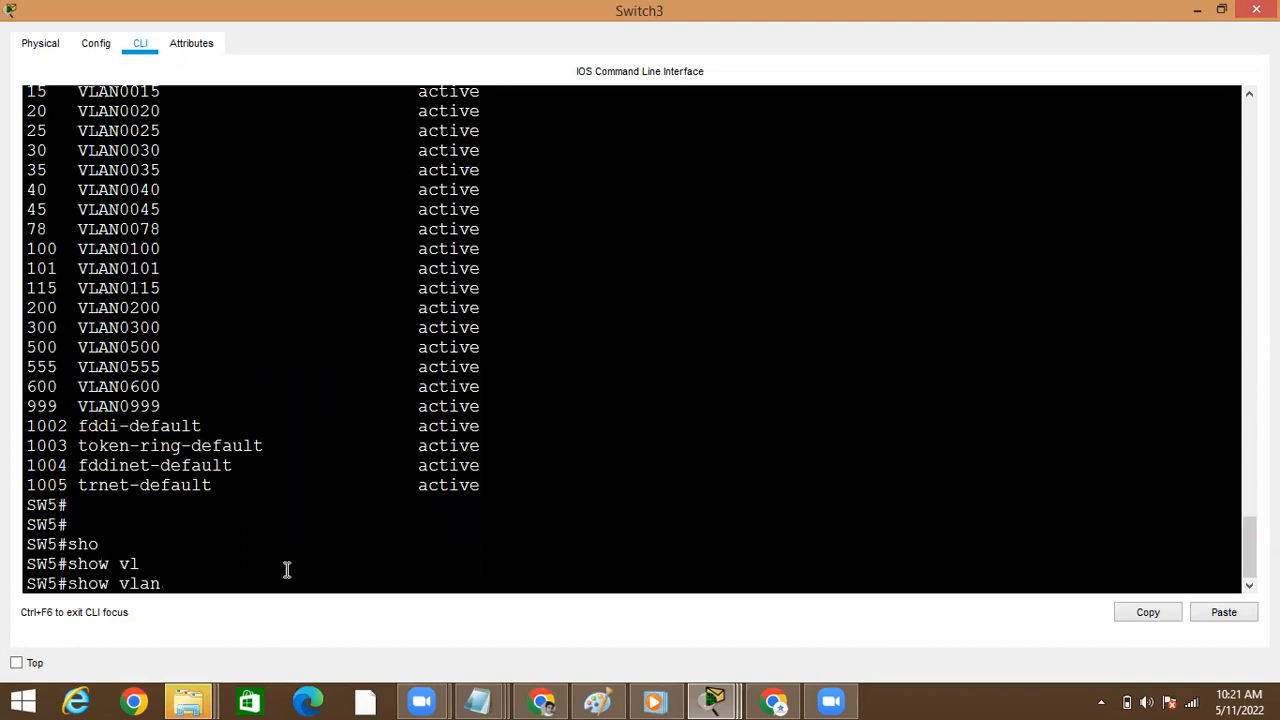
{"action": "type", "text": "br"}
{"action": "key", "text": "Tab"}
{"action": "key", "text": "Return"}
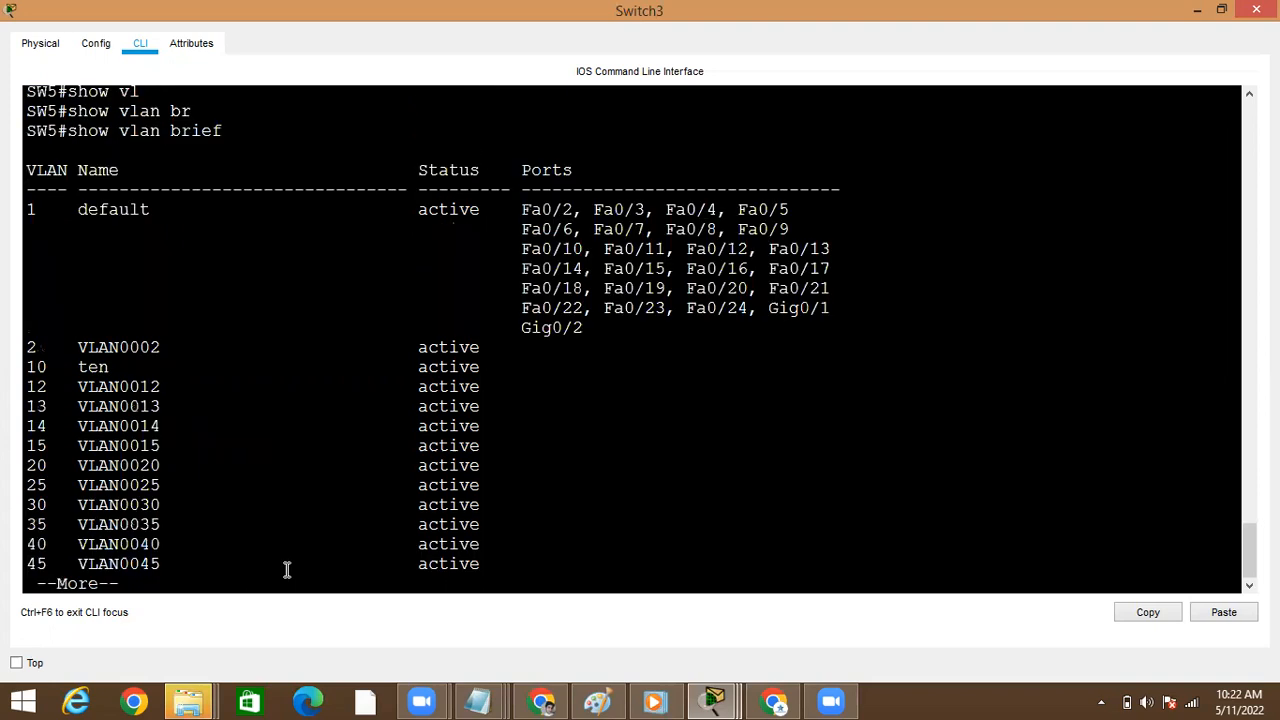
{"action": "key", "text": "space"}
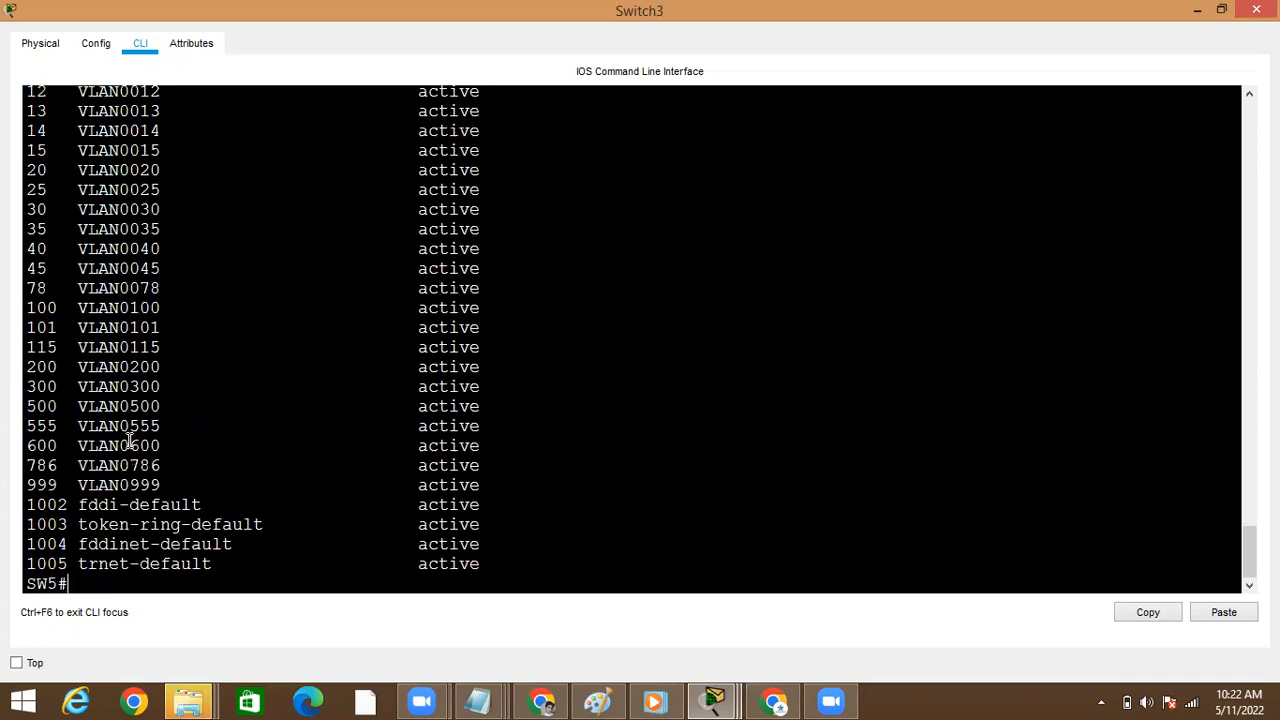
{"action": "left_click", "coordinate": [1197, 11]}
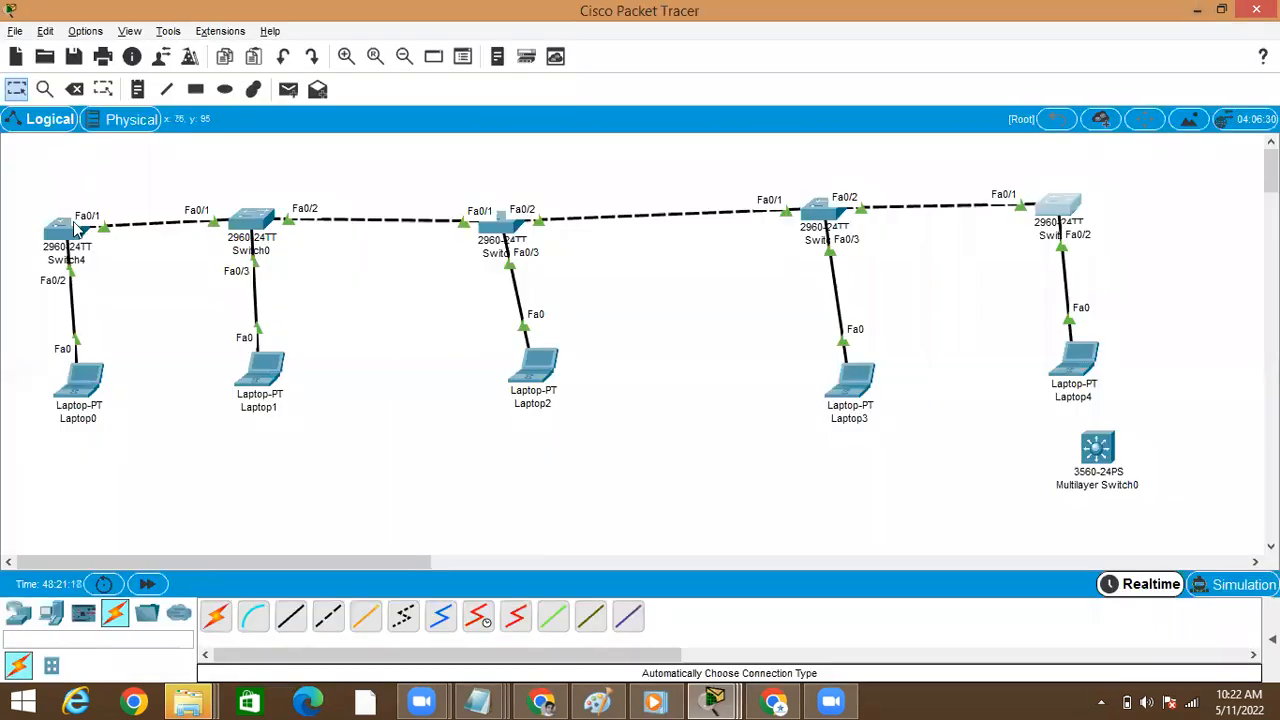
Return to Switch4's command line in a maximized window and end configuration mode, back to the privileged SW1 prompt
{"action": "left_click", "coordinate": [1038, 200]}
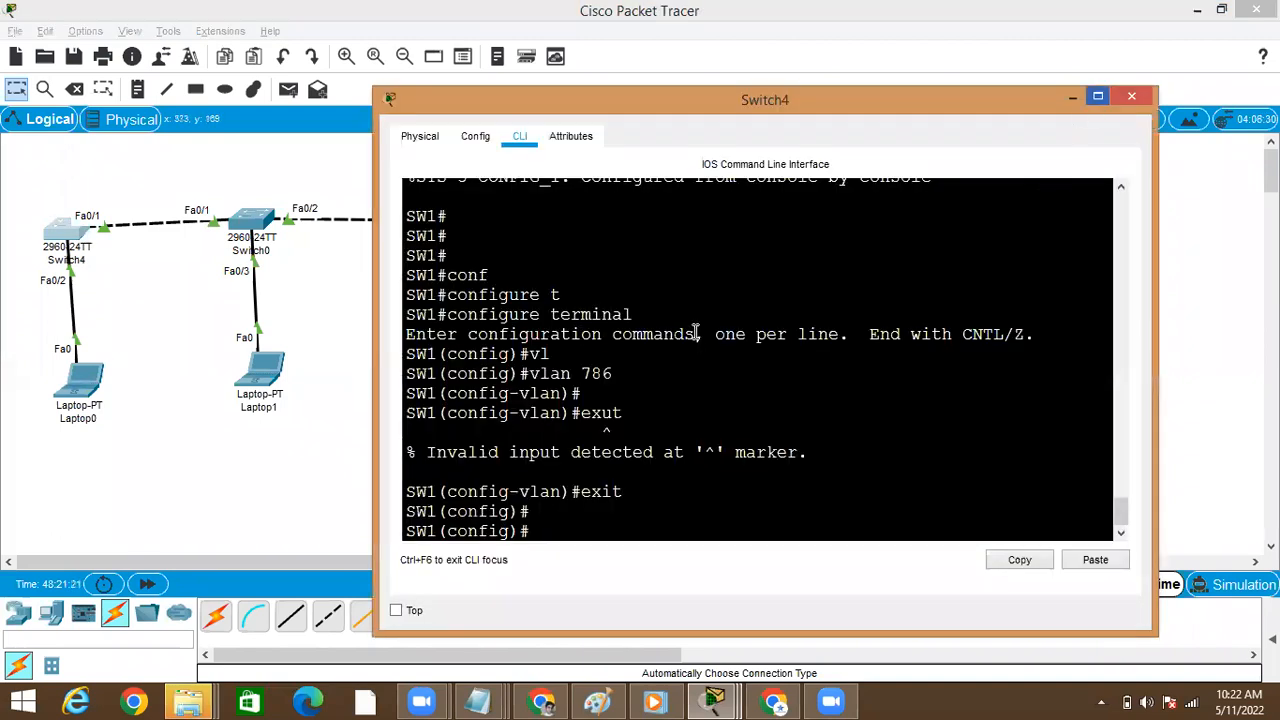
{"action": "left_click", "coordinate": [1098, 96]}
{"action": "key", "text": "ctrl+z"}
{"action": "key", "text": "Return"}
{"action": "key", "text": "Return"}
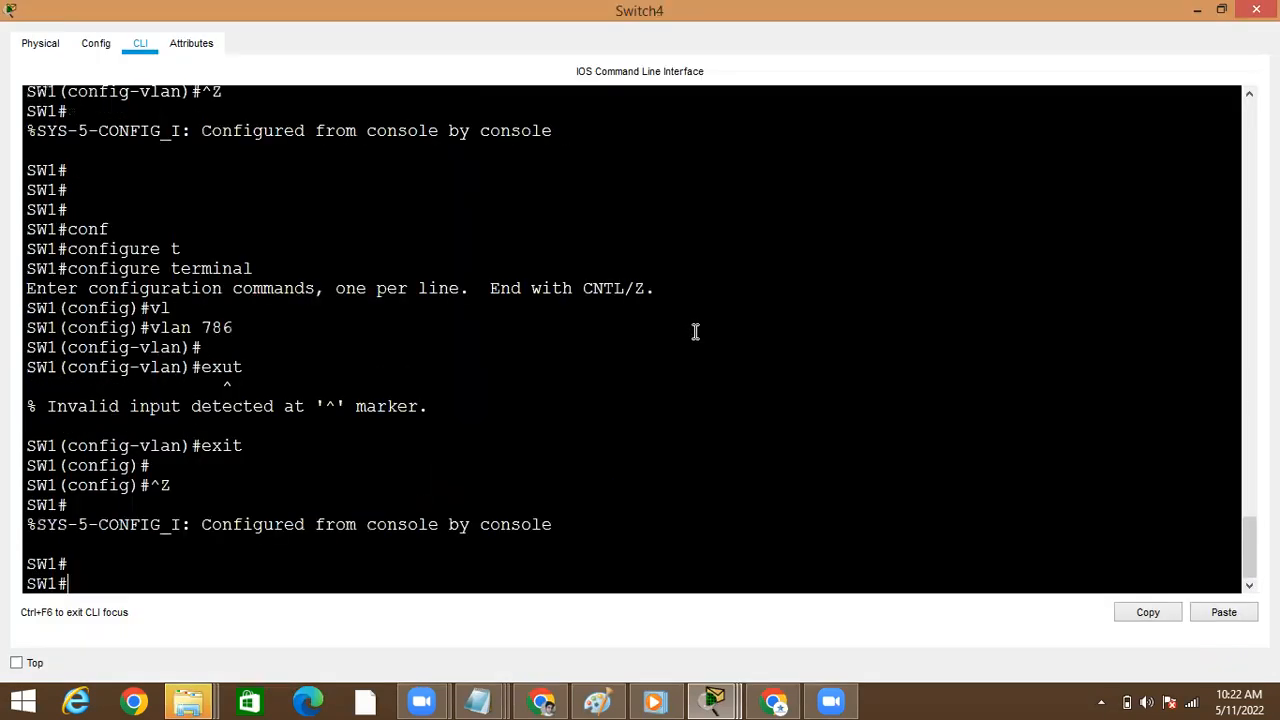
Run show vlan brief on Switch4 and examine the VLAN entries around 786 and 999
{"action": "type", "text": "sho"}
{"action": "key", "text": "Tab"}
{"action": "type", "text": "vl"}
{"action": "key", "text": "Tab"}
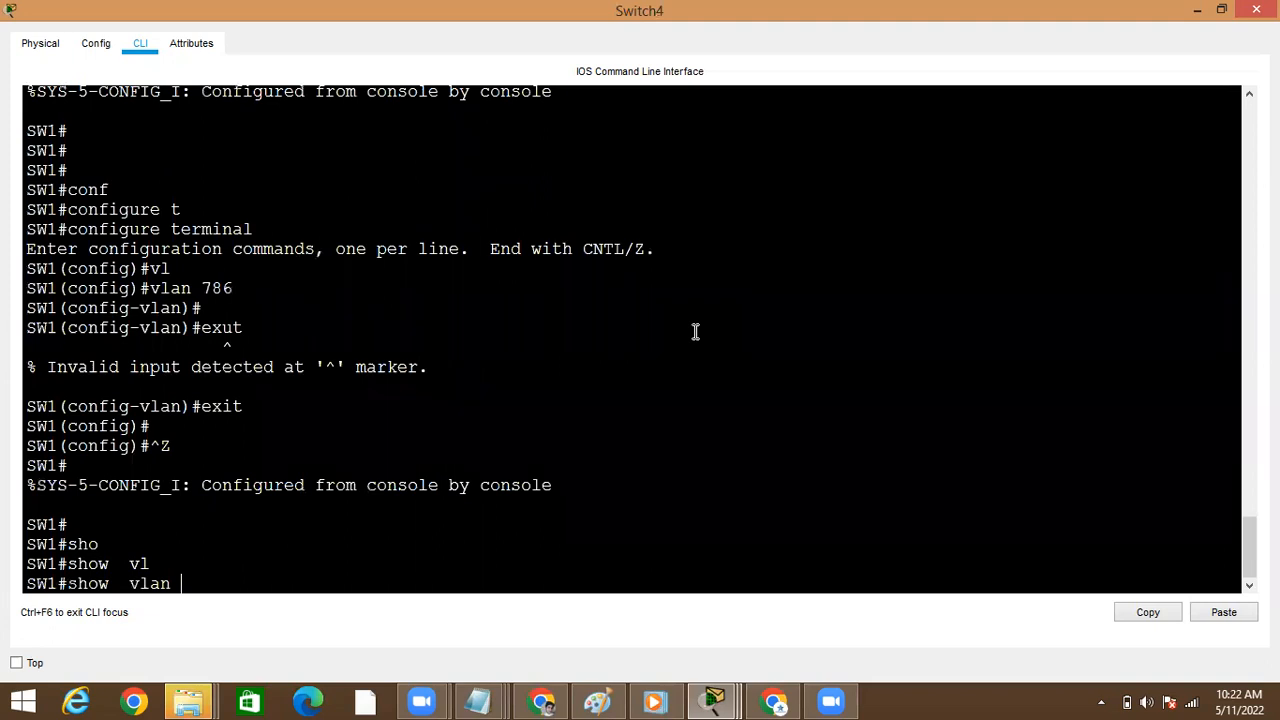
{"action": "type", "text": "br"}
{"action": "key", "text": "Tab"}
{"action": "key", "text": "Return"}
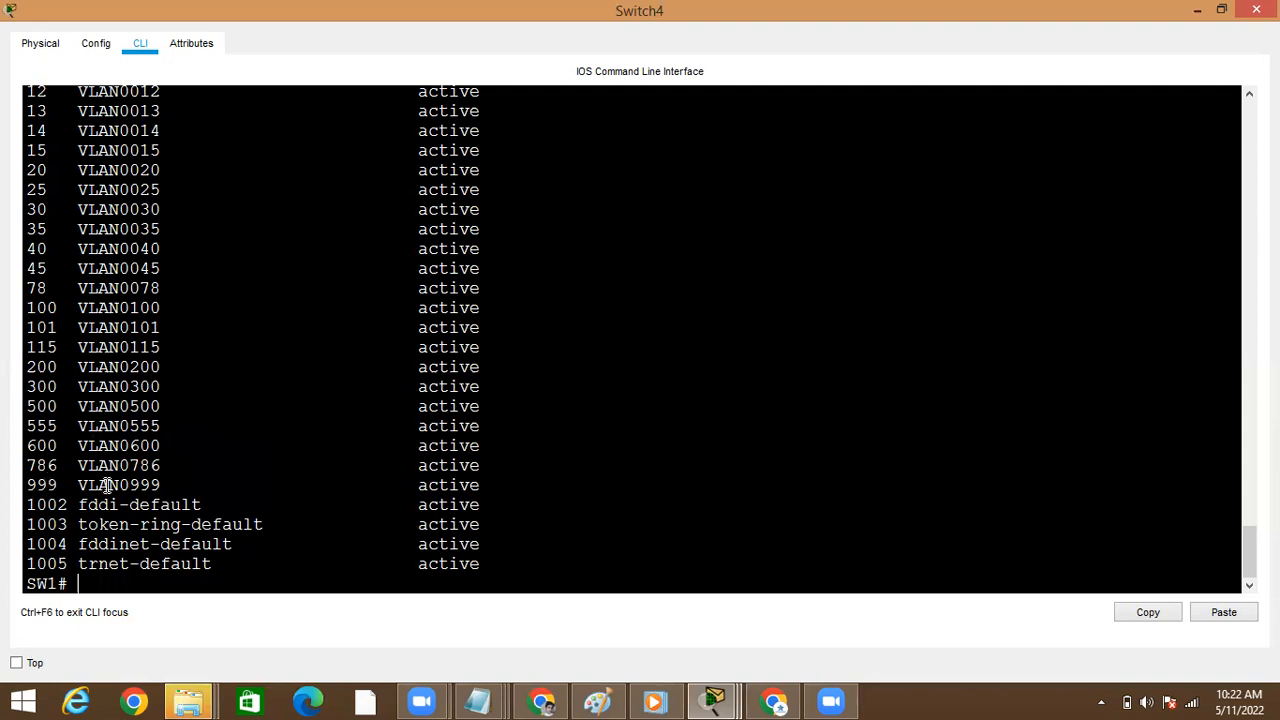
{"action": "double_click", "coordinate": [42, 485]}
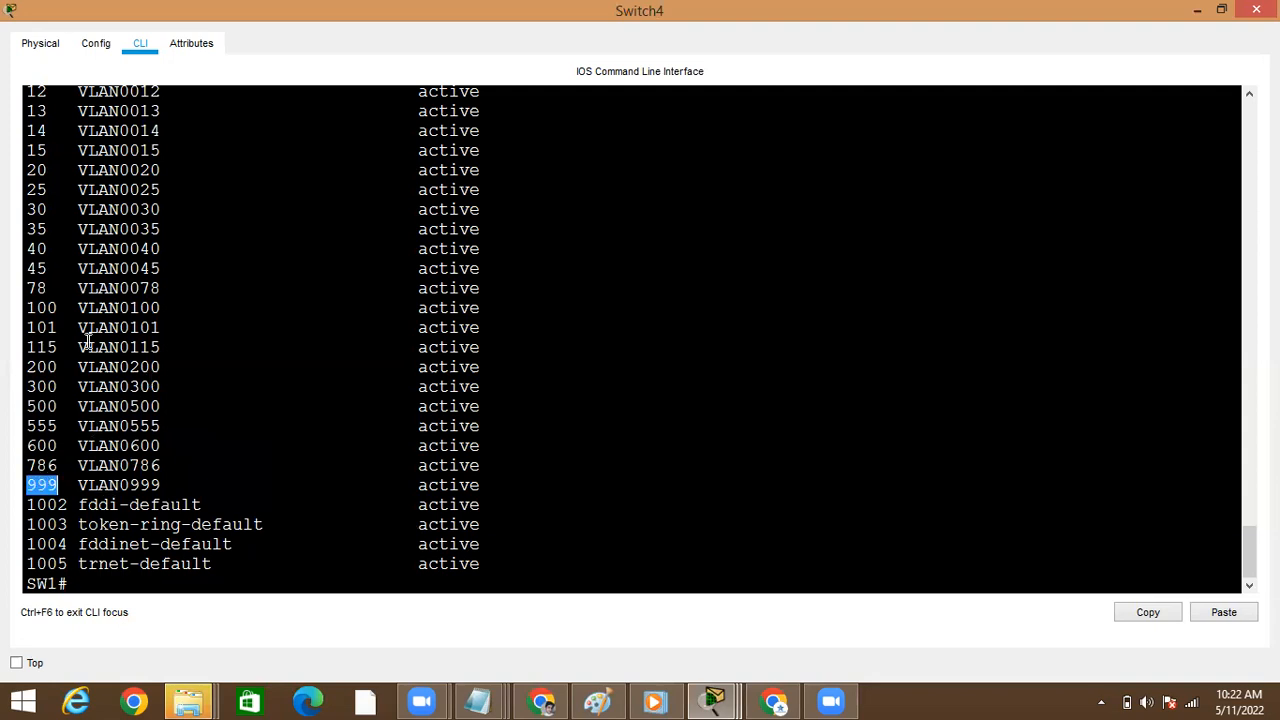
{"action": "left_click", "coordinate": [131, 486]}
{"action": "left_click", "coordinate": [410, 491]}
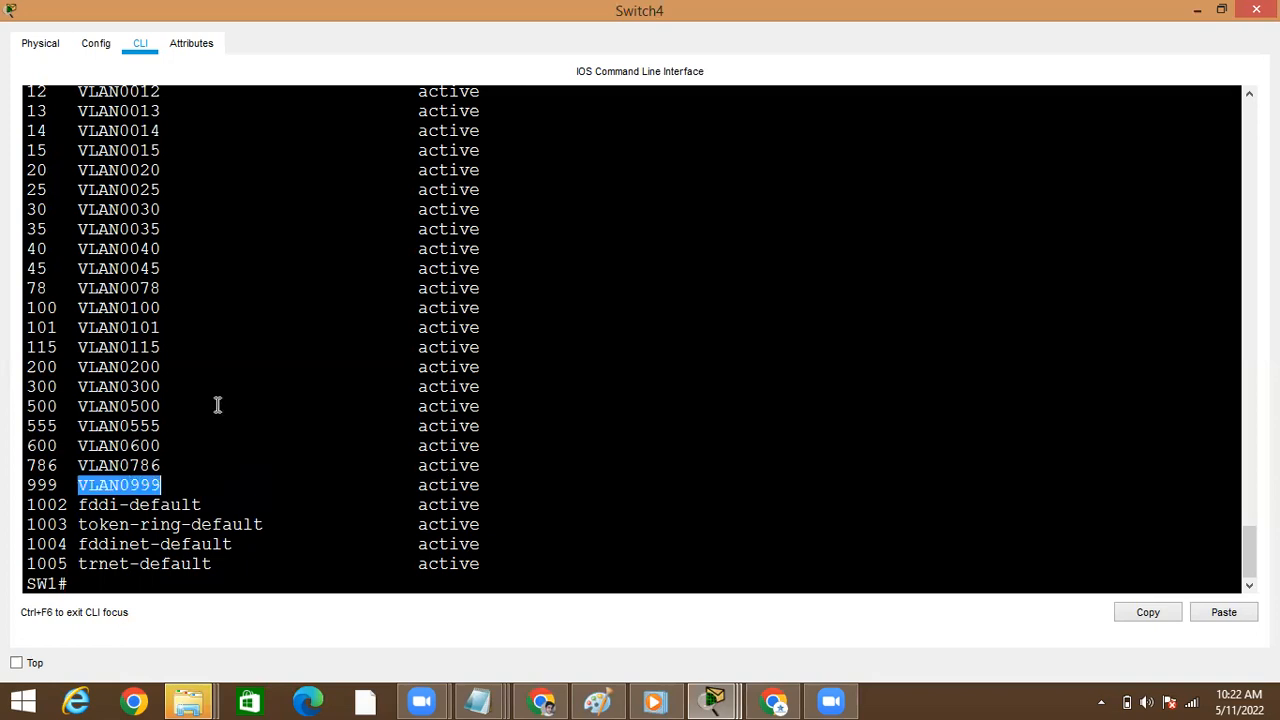
Enter global configuration mode on Switch4 and remove VLAN 786 with no vlan 786
{"action": "type", "text": "conf"}
{"action": "key", "text": "Tab"}
{"action": "type", "text": "t"}
{"action": "key", "text": "Tab"}
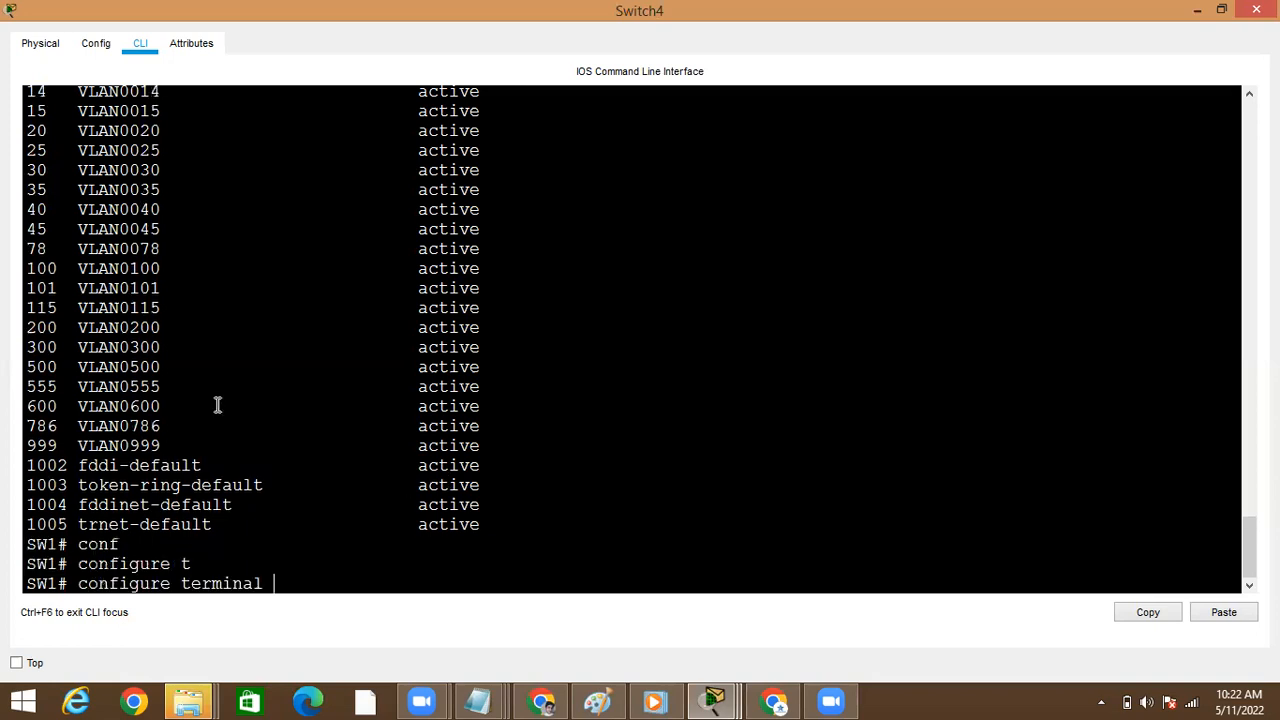
{"action": "key", "text": "Return"}
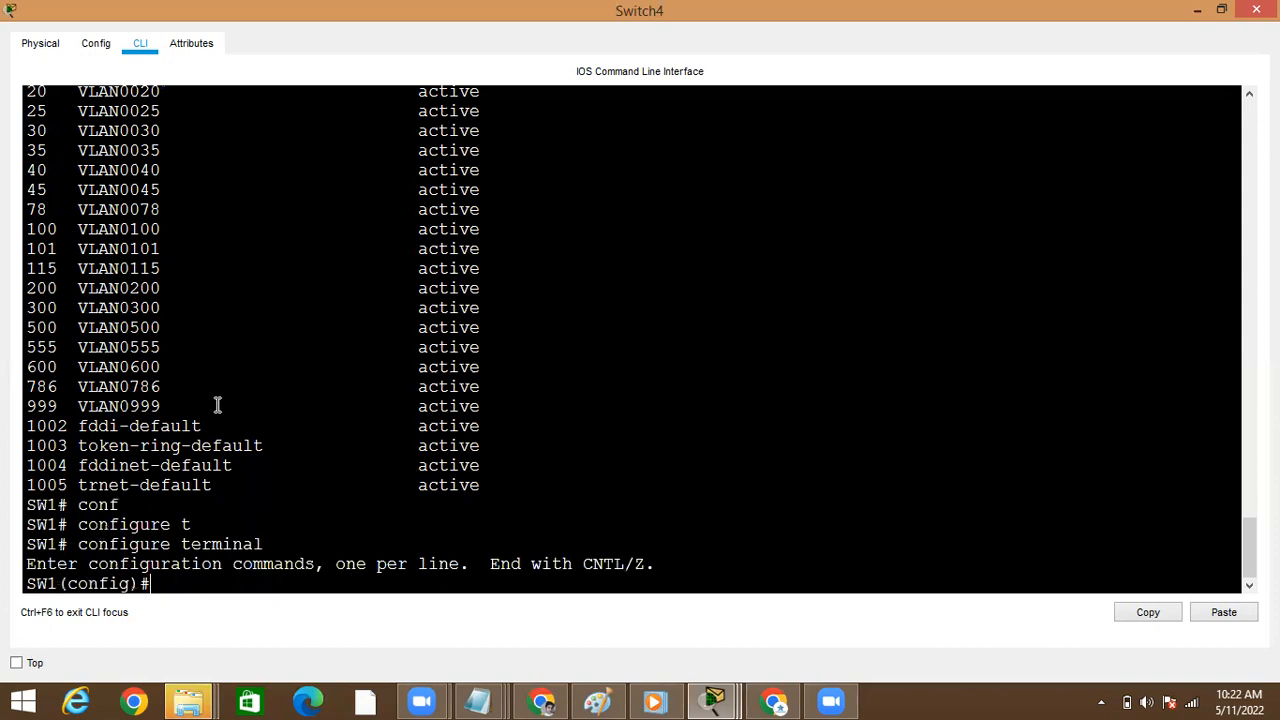
{"action": "type", "text": "no vl"}
{"action": "key", "text": "Tab"}
{"action": "type", "text": "78"}
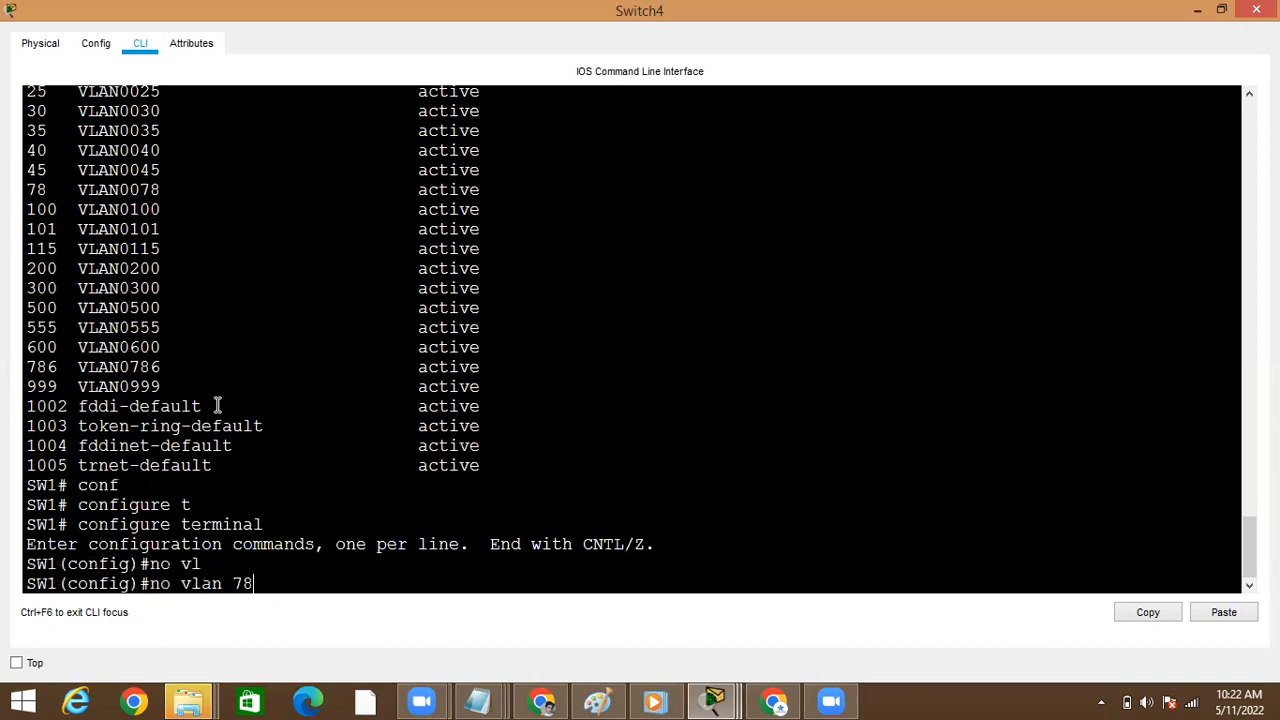
{"action": "type", "text": "6"}
{"action": "key", "text": "Return"}
{"action": "key", "text": "Return"}
Exit configuration mode to the privileged SW1 prompt and minimize Switch4's window
{"action": "type", "text": "exit"}
{"action": "key", "text": "Return"}
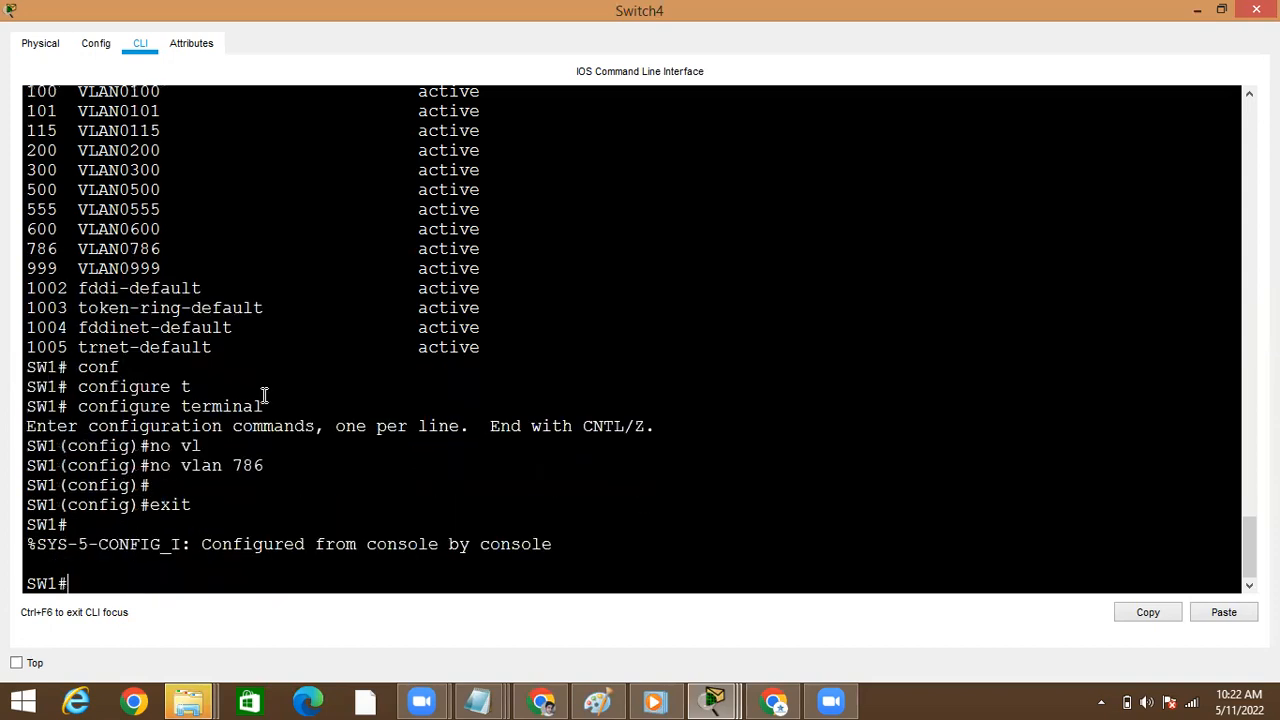
{"action": "key", "text": "ctrl+z"}
{"action": "key", "text": "Return"}
{"action": "key", "text": "Return"}
{"action": "left_click", "coordinate": [1193, 12]}
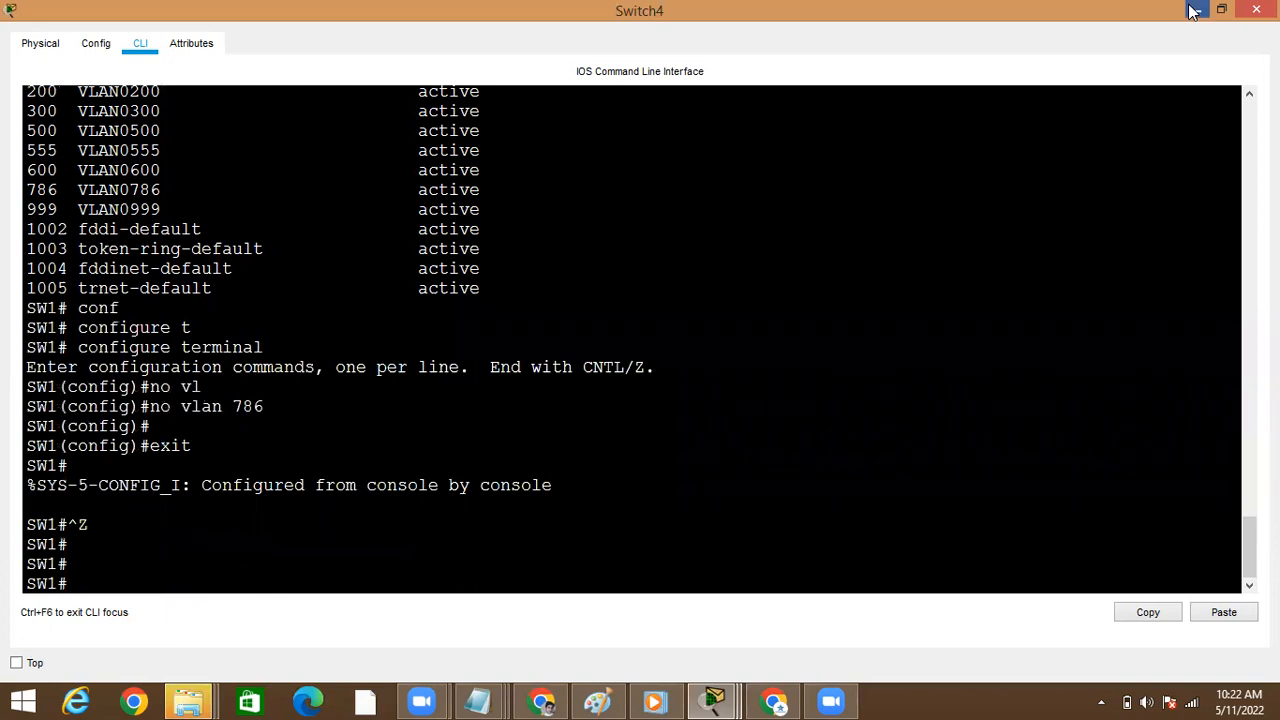
Check Switch0 for VLAN 786 by running show vlan brief in its maximized window, and minimize that window
{"action": "left_click", "coordinate": [252, 218]}
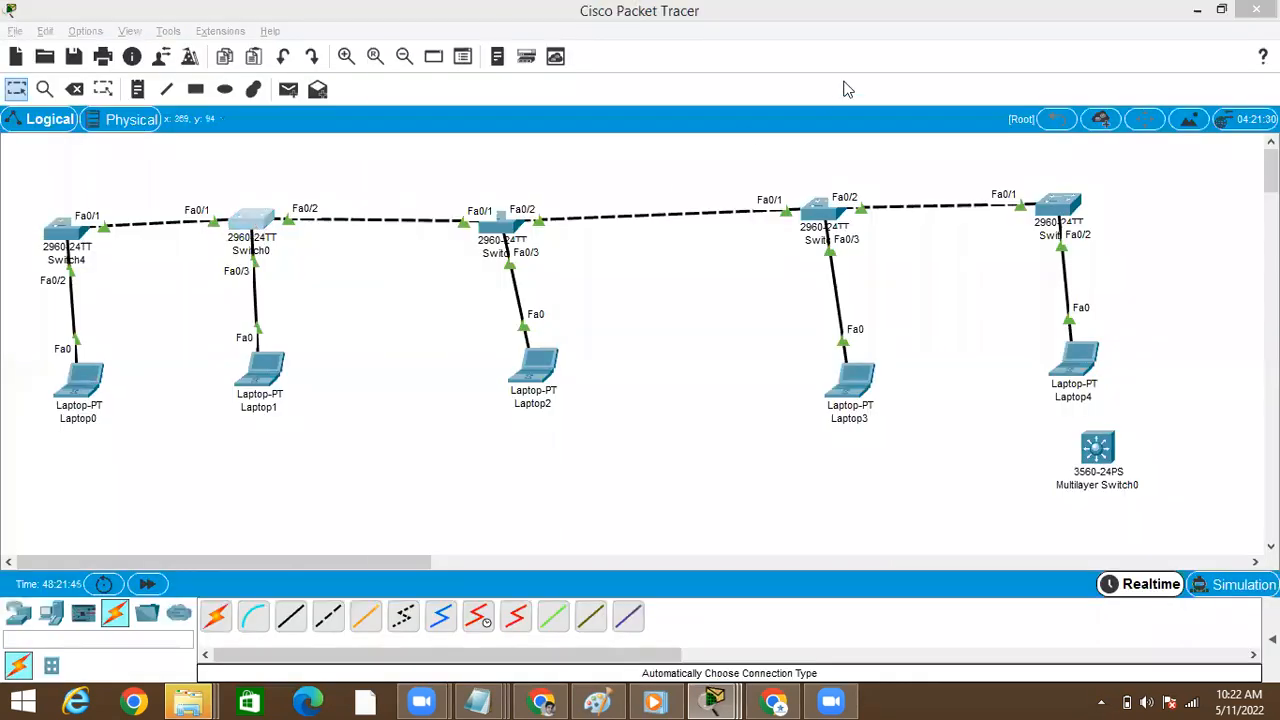
{"action": "key", "text": "super+Up"}
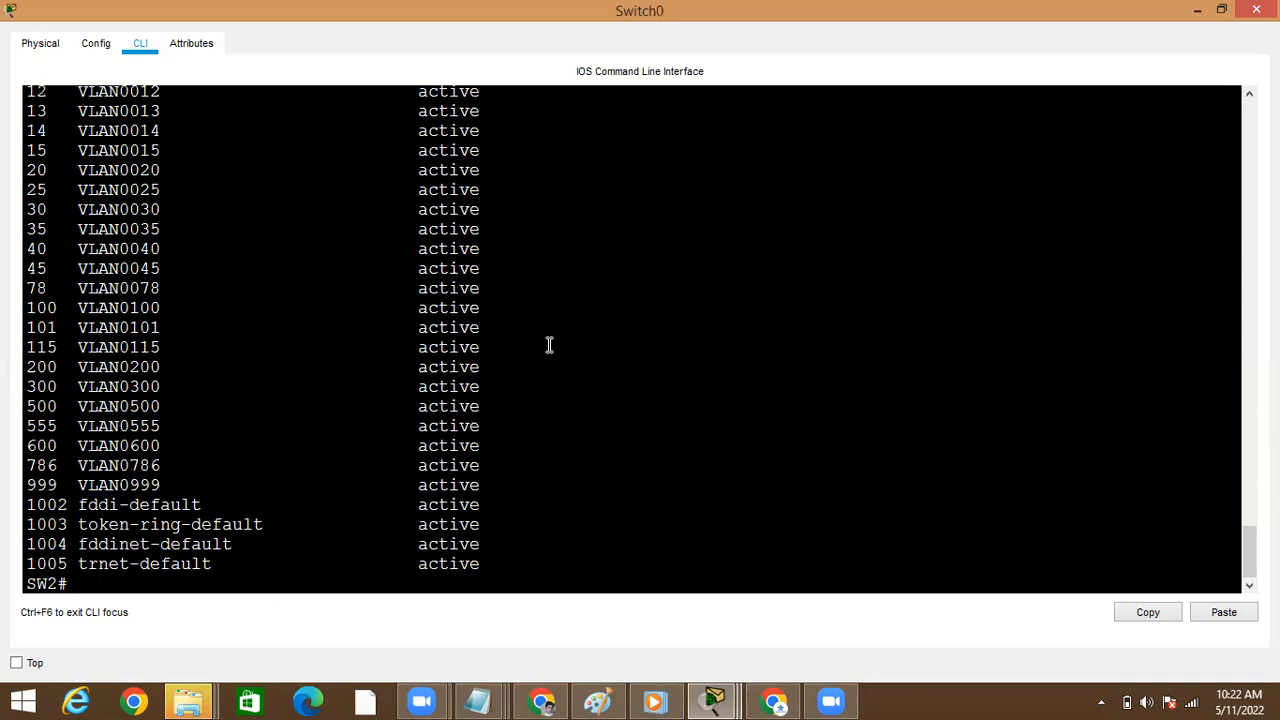
{"action": "key", "text": "Return"}
{"action": "type", "text": "sho"}
{"action": "key", "text": "Tab"}
{"action": "type", "text": "vl"}
{"action": "key", "text": "Tab"}
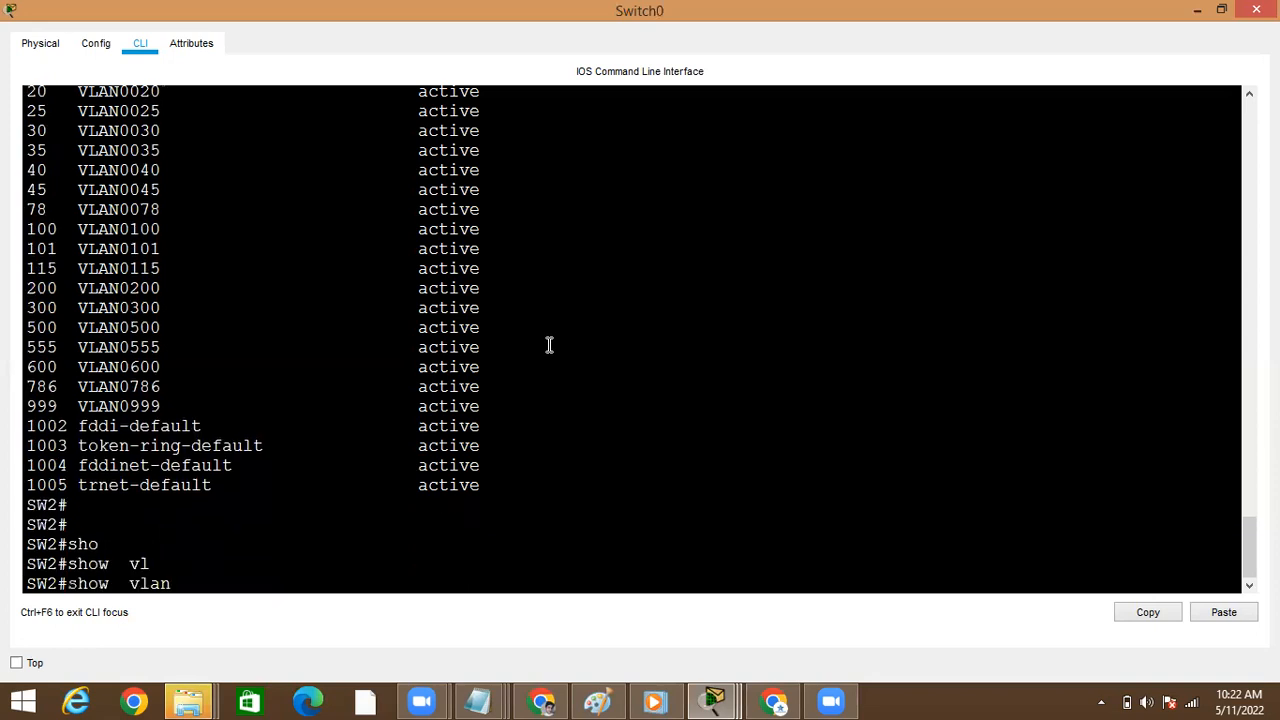
{"action": "type", "text": "br"}
{"action": "key", "text": "Tab"}
{"action": "key", "text": "Return"}
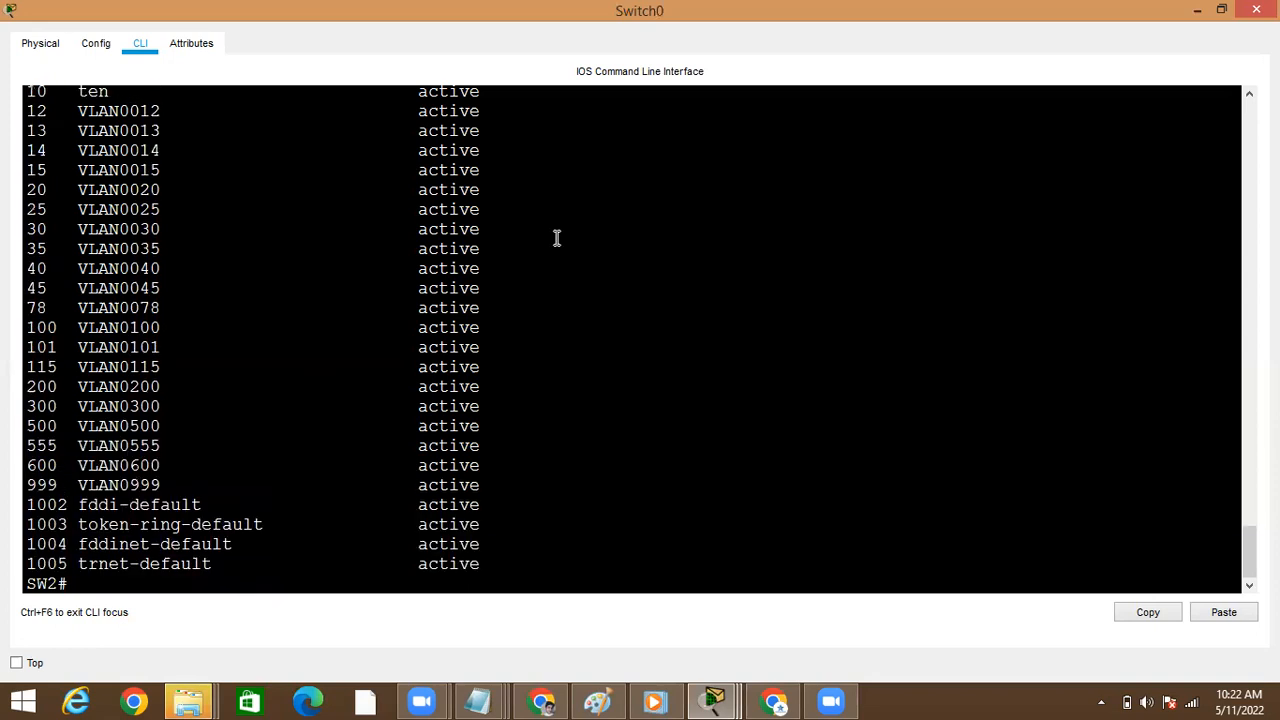
{"action": "left_click", "coordinate": [1197, 10]}
Open Switch3 in a maximized window, list its VLANs through to the end with show vlan brief, and minimize it
{"action": "left_click", "coordinate": [1053, 209]}
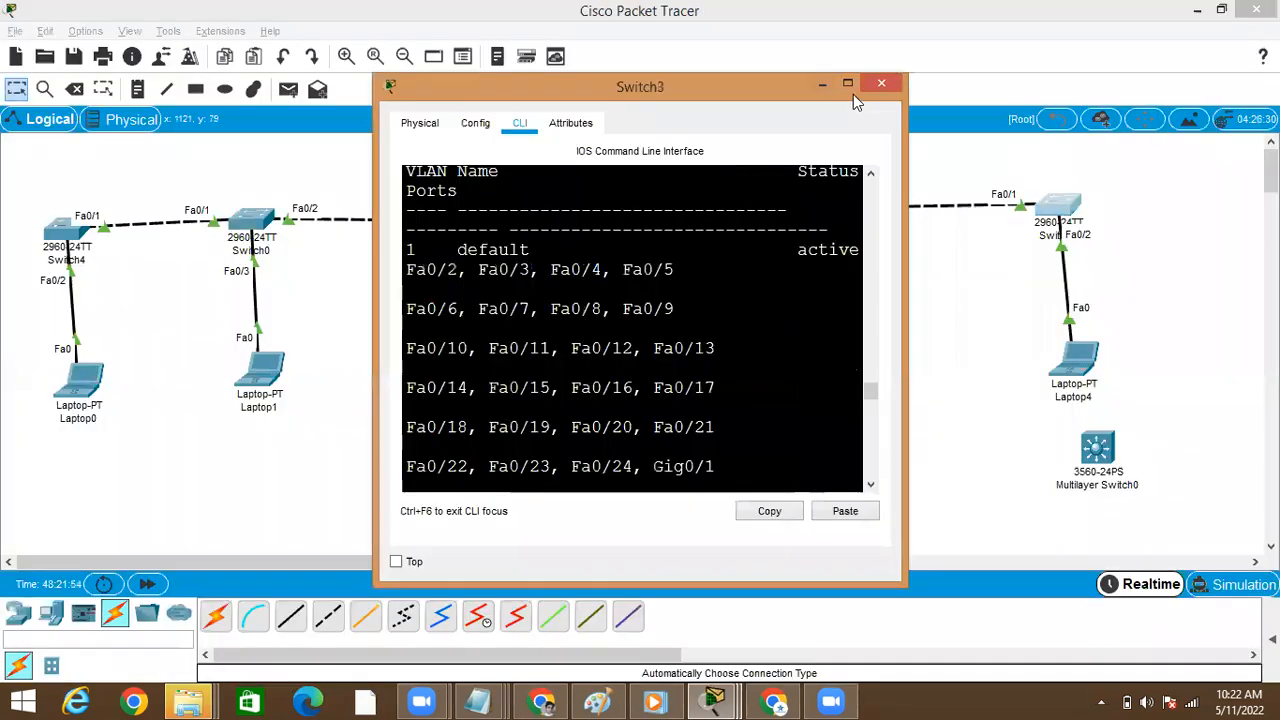
{"action": "left_click", "coordinate": [847, 84]}
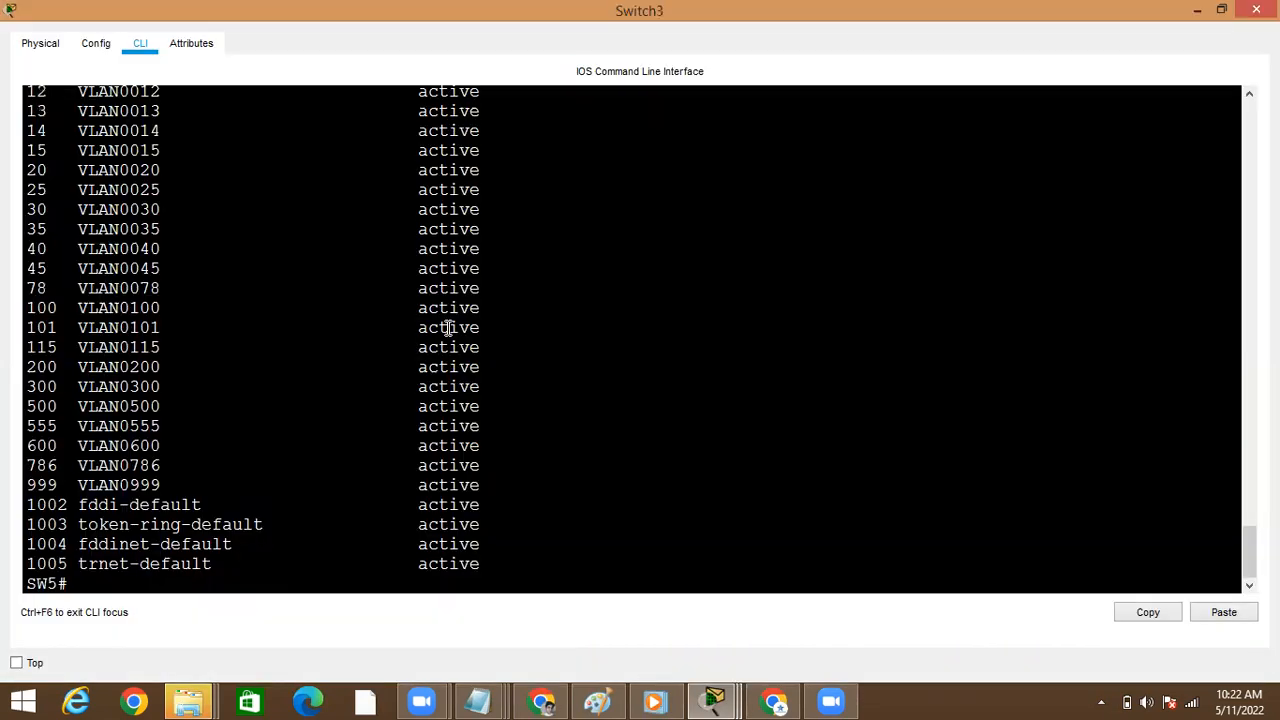
{"action": "key", "text": "Return"}
{"action": "key", "text": "Return"}
{"action": "type", "text": "sho"}
{"action": "key", "text": "Tab"}
{"action": "type", "text": "vl"}
{"action": "key", "text": "Tab"}
{"action": "type", "text": "br"}
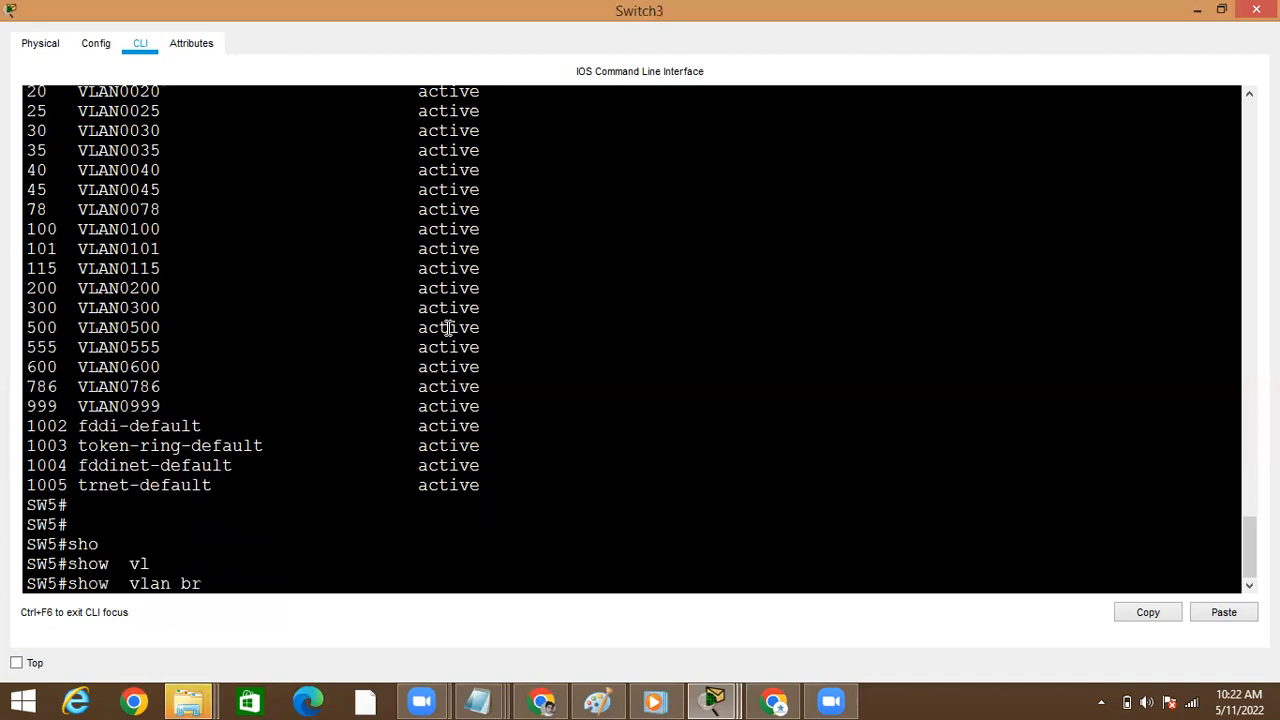
{"action": "key", "text": "Tab"}
{"action": "key", "text": "Return"}
{"action": "key", "text": "space"}
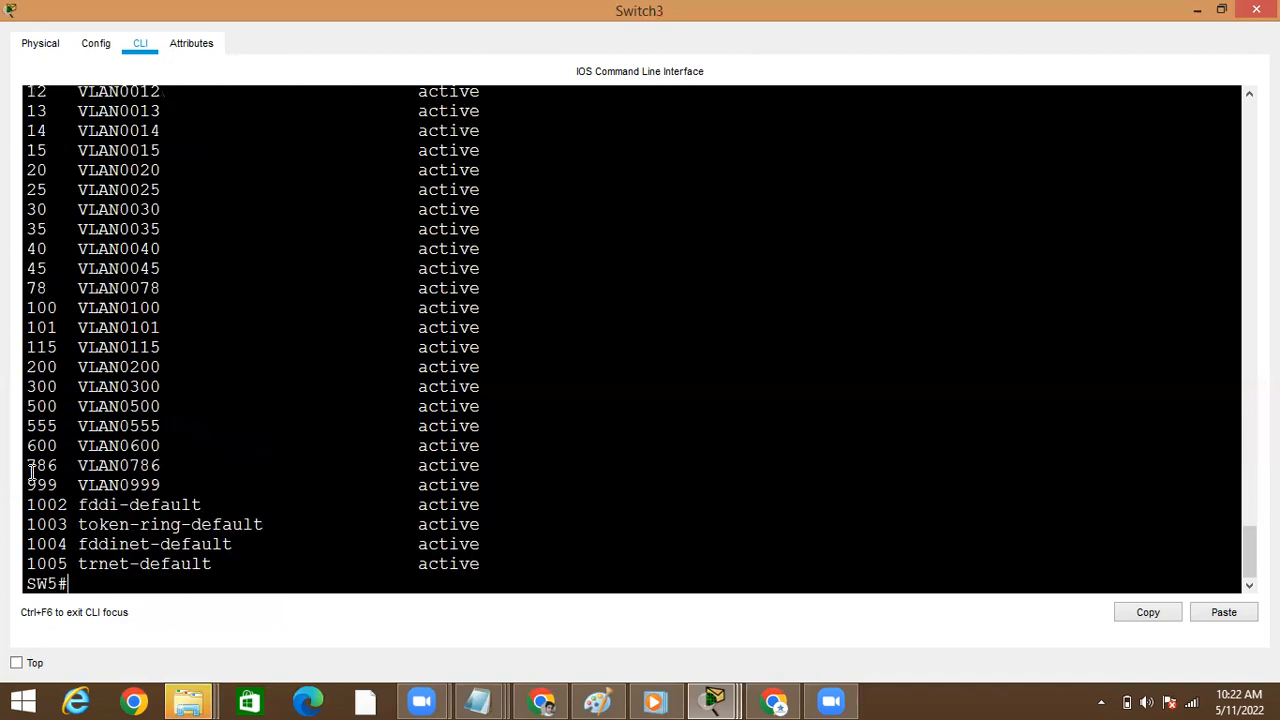
{"action": "left_click", "coordinate": [571, 446]}
{"action": "left_click", "coordinate": [1197, 20]}
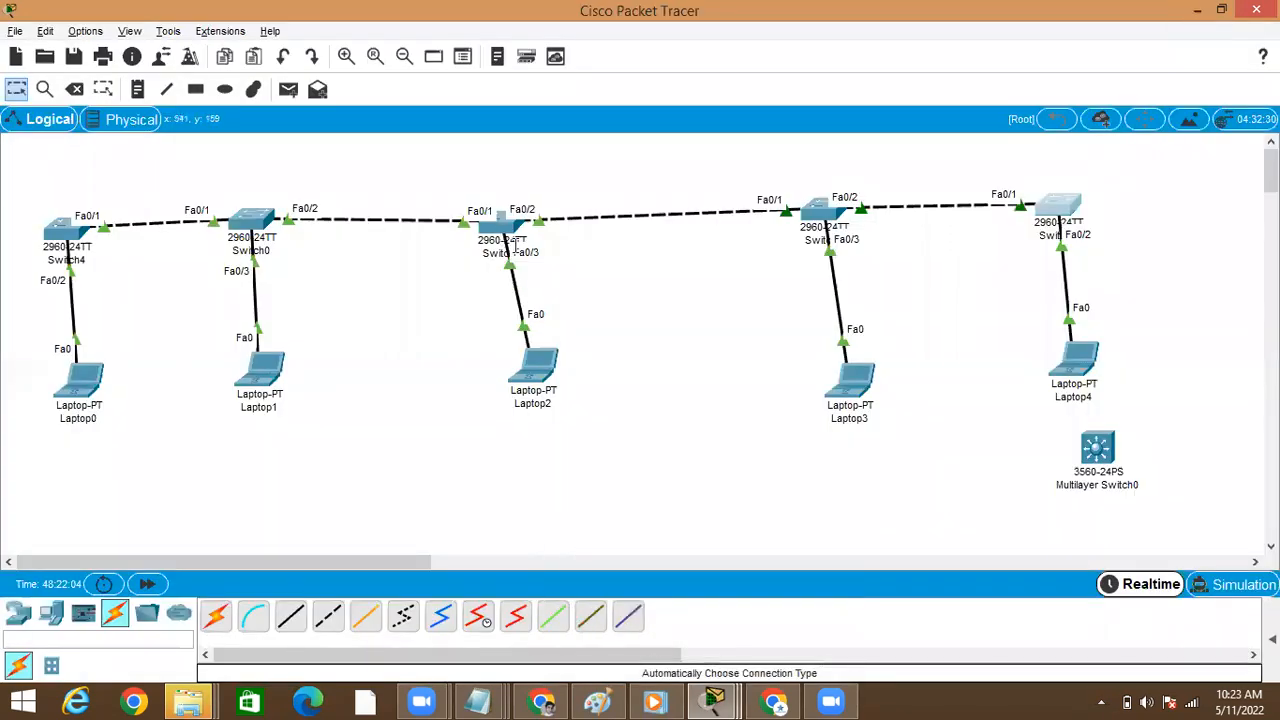
Open Switch1's command line and run show vlan brief to look for VLAN 786
{"action": "left_click", "coordinate": [503, 227]}
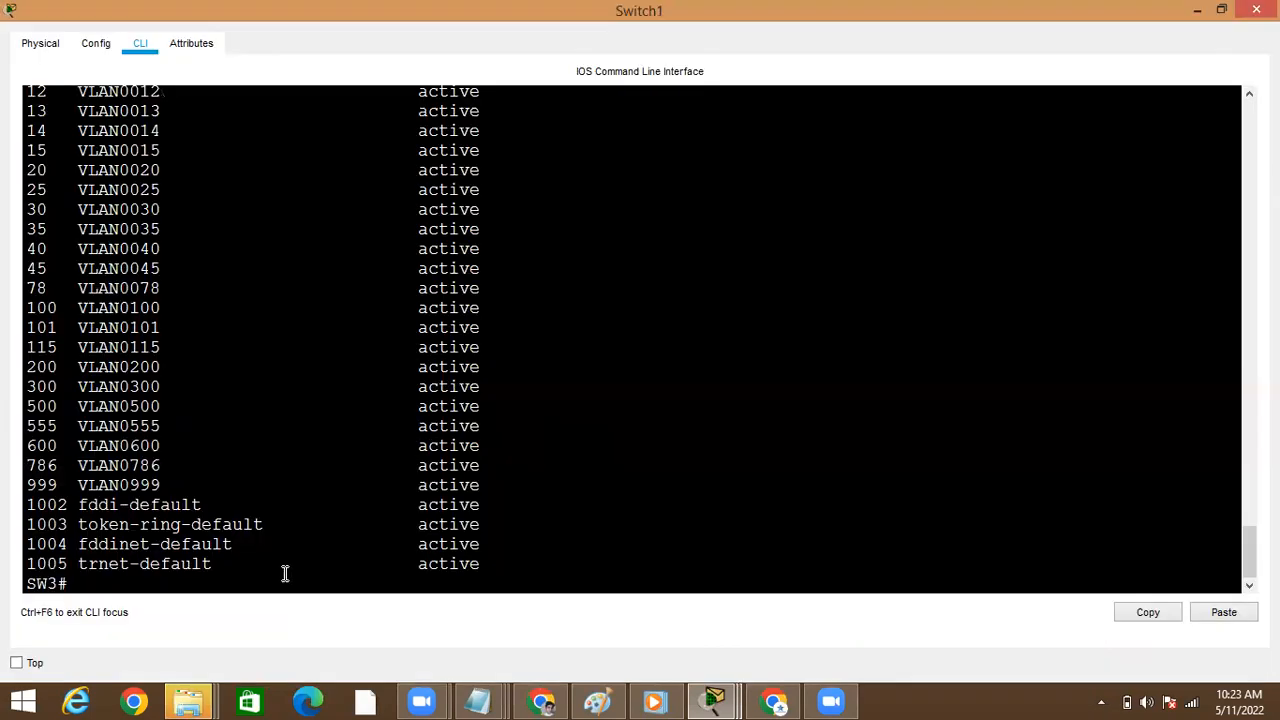
{"action": "key", "text": "Return"}
{"action": "key", "text": "Return"}
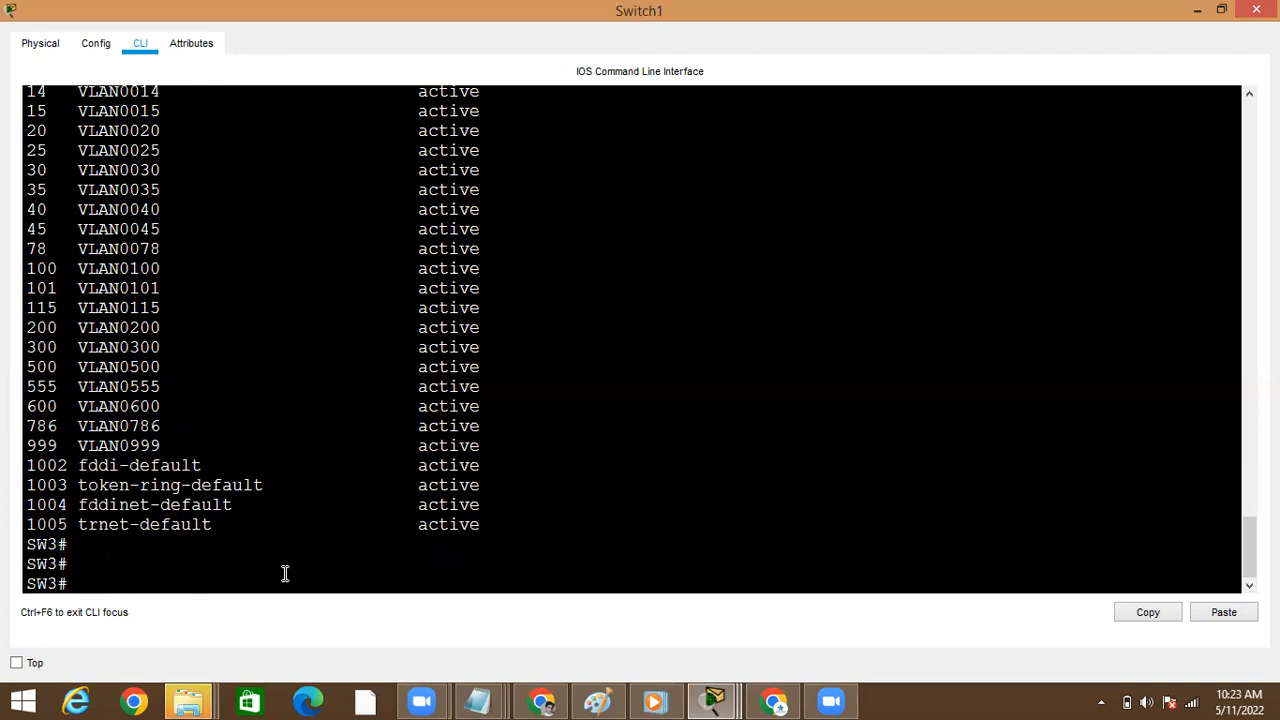
{"action": "type", "text": "sho"}
{"action": "key", "text": "Tab"}
{"action": "type", "text": "vl"}
{"action": "key", "text": "Tab"}
{"action": "type", "text": "br"}
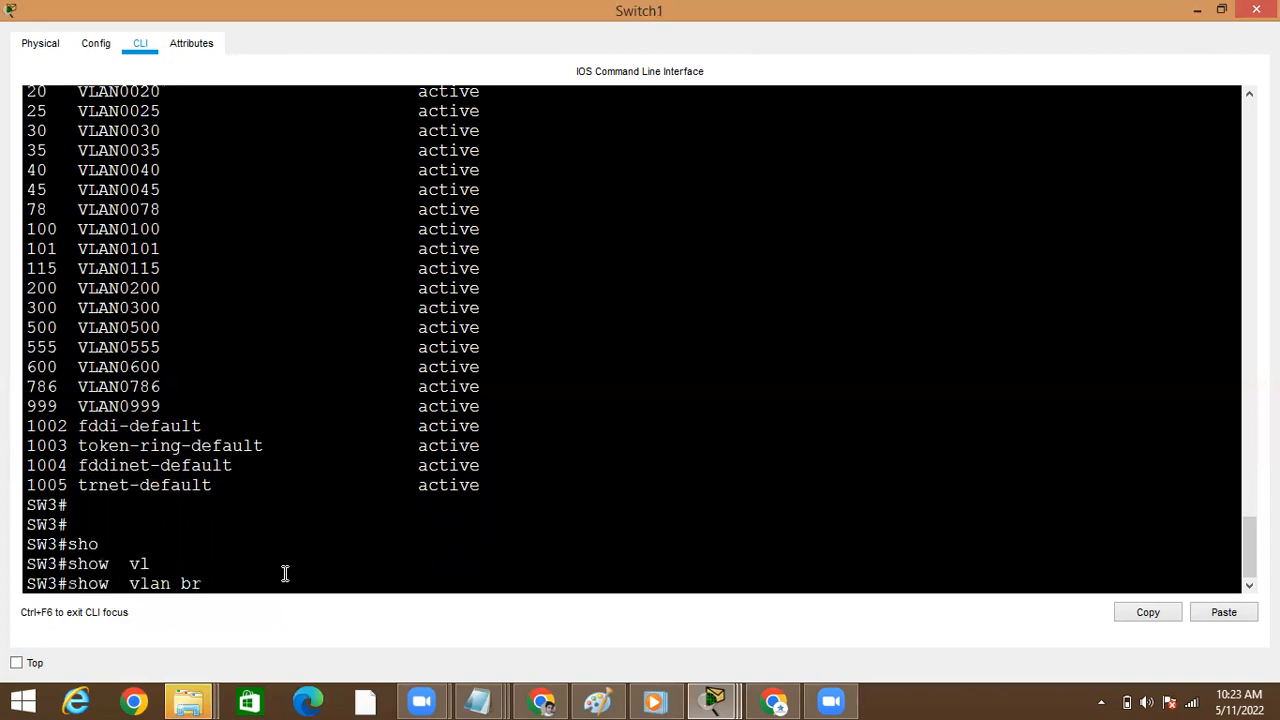
{"action": "key", "text": "Return"}
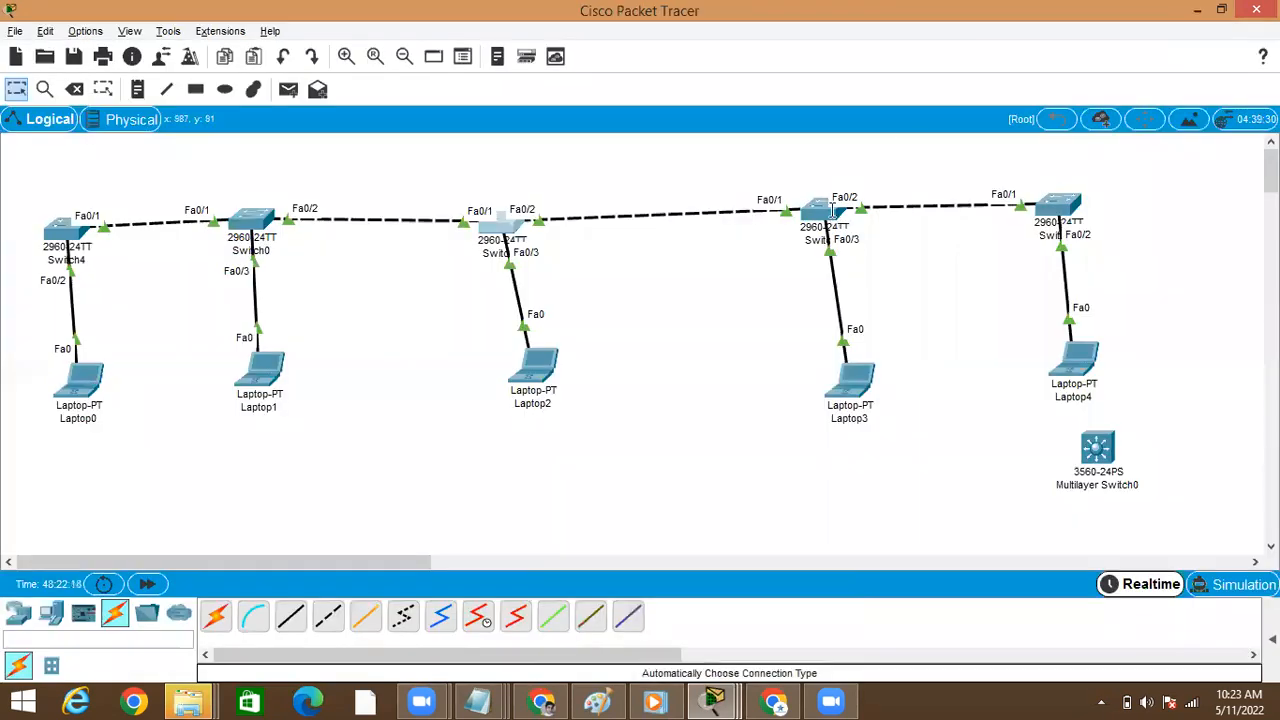
Open Switch2's command line, run show vlan brief through to the end to look for VLAN 786, and minimize its window
{"action": "left_click", "coordinate": [832, 209]}
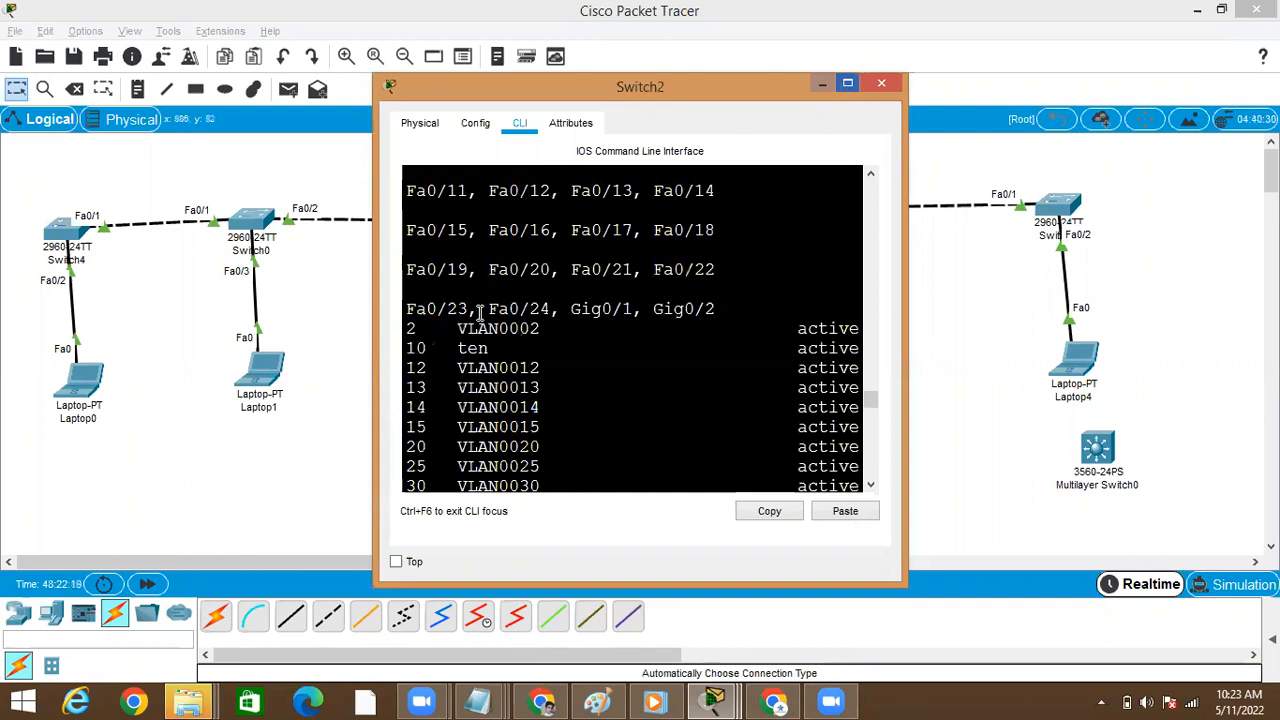
{"action": "key", "text": "Return"}
{"action": "type", "text": "sho"}
{"action": "key", "text": "Tab"}
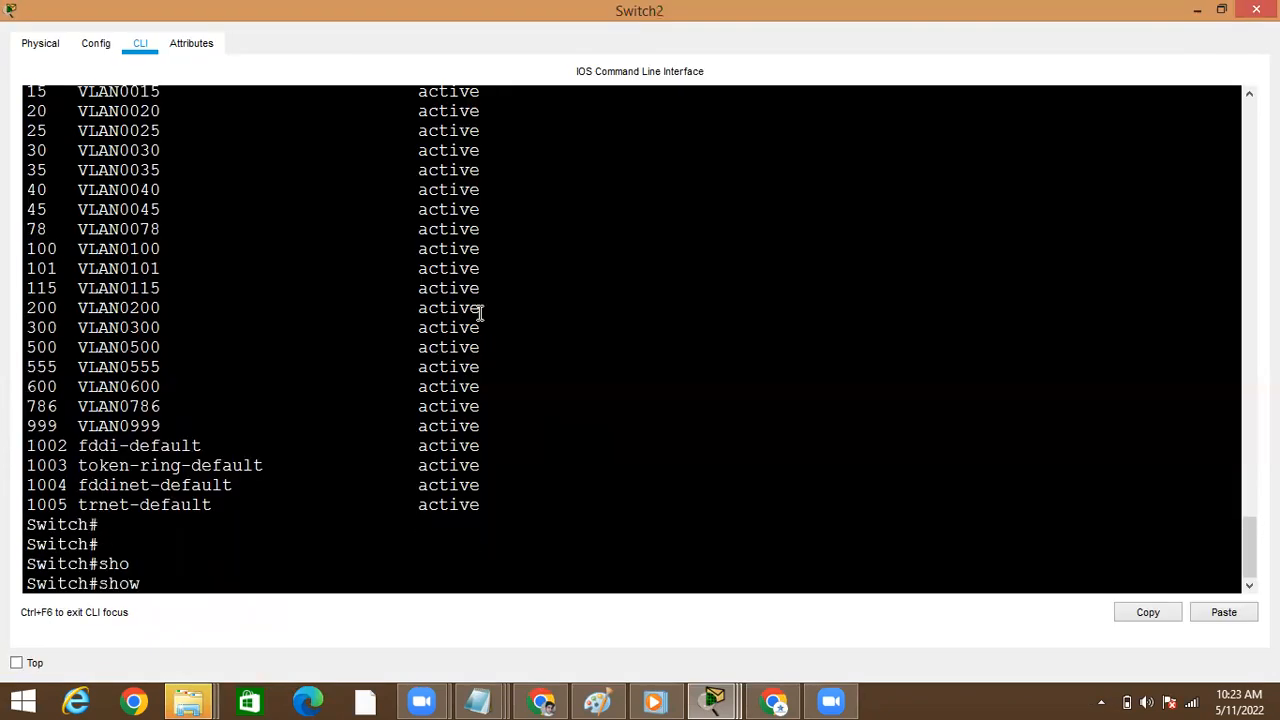
{"action": "type", "text": "v;l"}
{"action": "key", "text": "Tab"}
{"action": "key", "text": "BackSpace"}
{"action": "key", "text": "BackSpace"}
{"action": "type", "text": "lan"}
{"action": "key", "text": "Tab"}
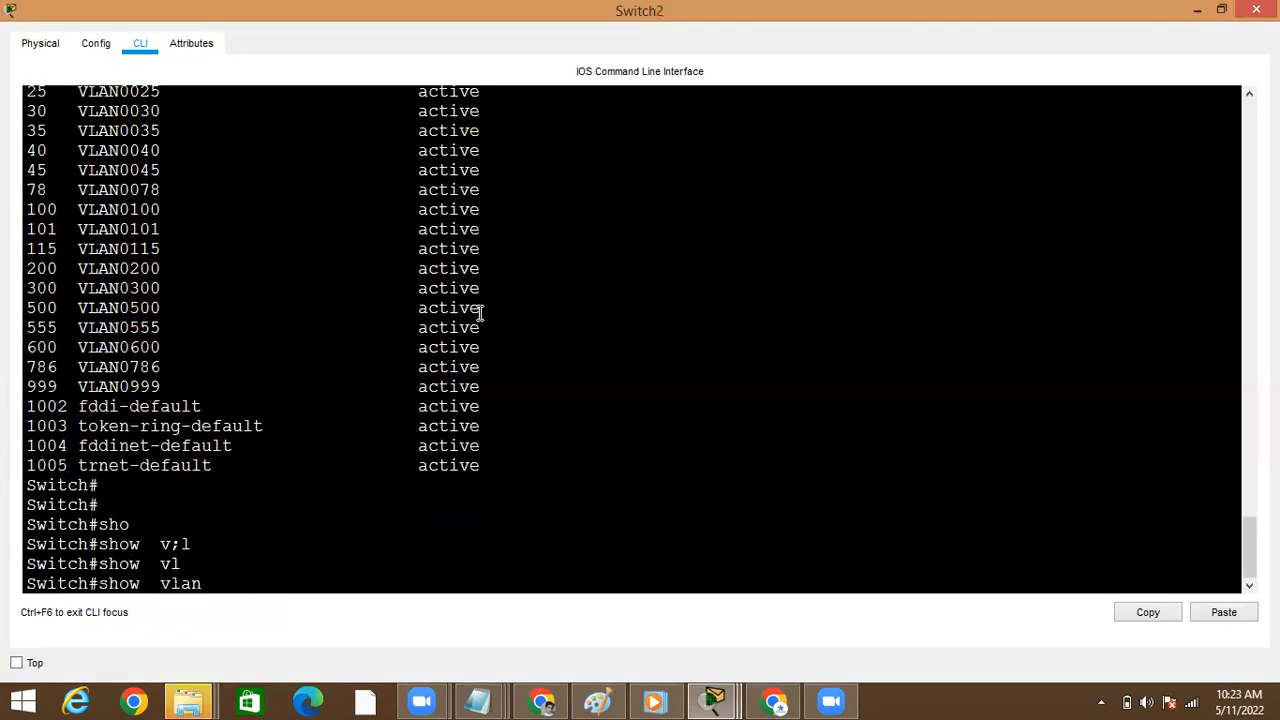
{"action": "type", "text": "br"}
{"action": "key", "text": "Tab"}
{"action": "key", "text": "Return"}
{"action": "key", "text": "space"}
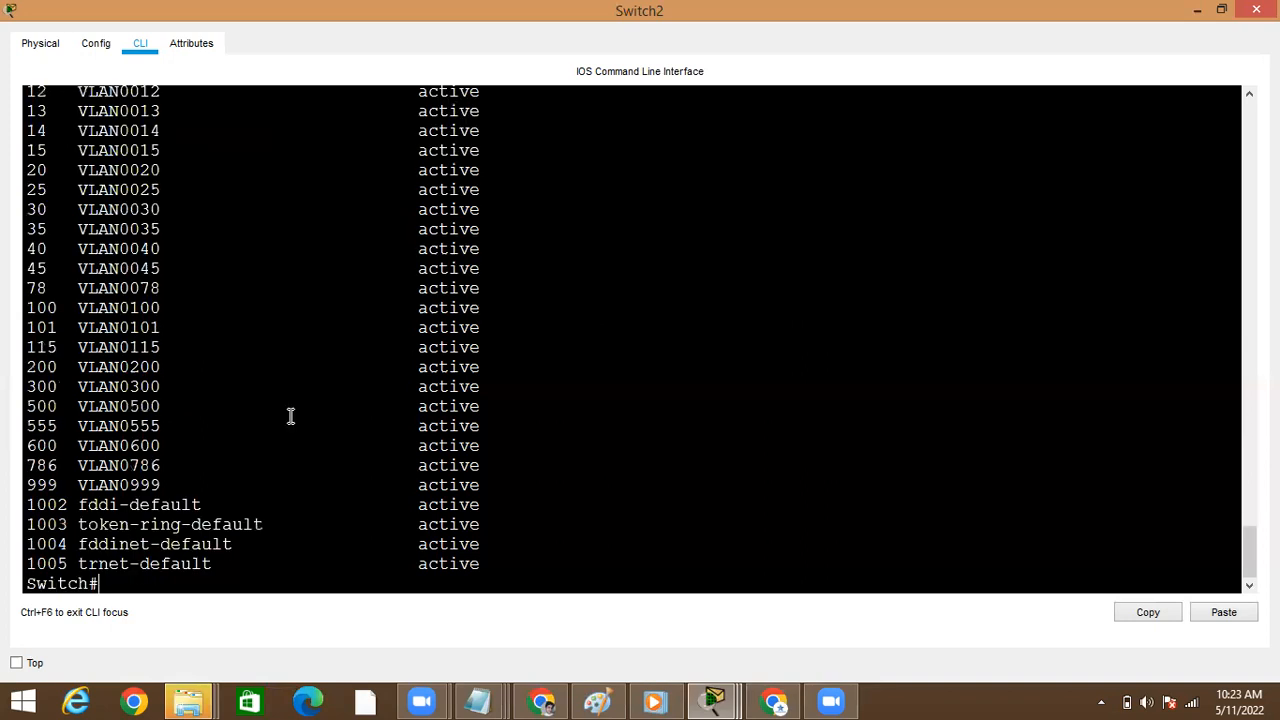
{"action": "left_click", "coordinate": [1201, 10]}
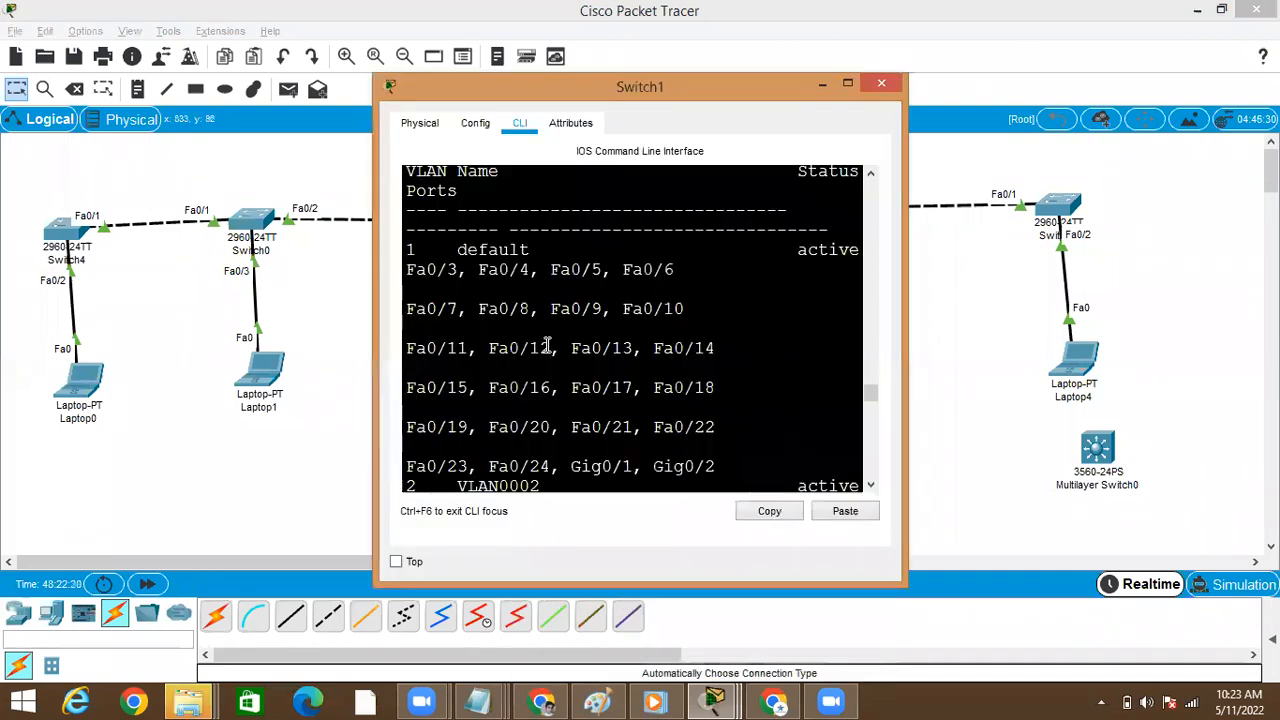
Rerun show vlan brief on Switch1 and page to the end of its VLAN list
{"action": "scroll", "coordinate": [547, 345], "scroll_direction": "down", "scroll_amount": 10}
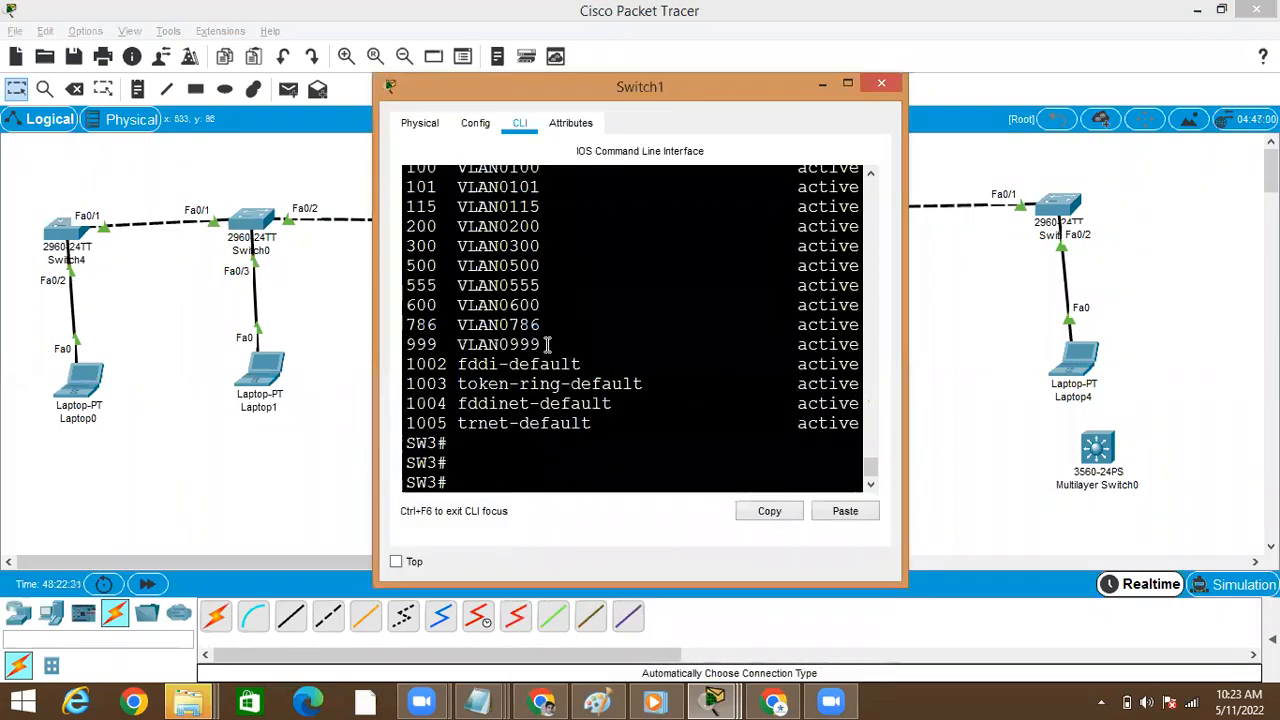
{"action": "type", "text": "show  vlan brief"}
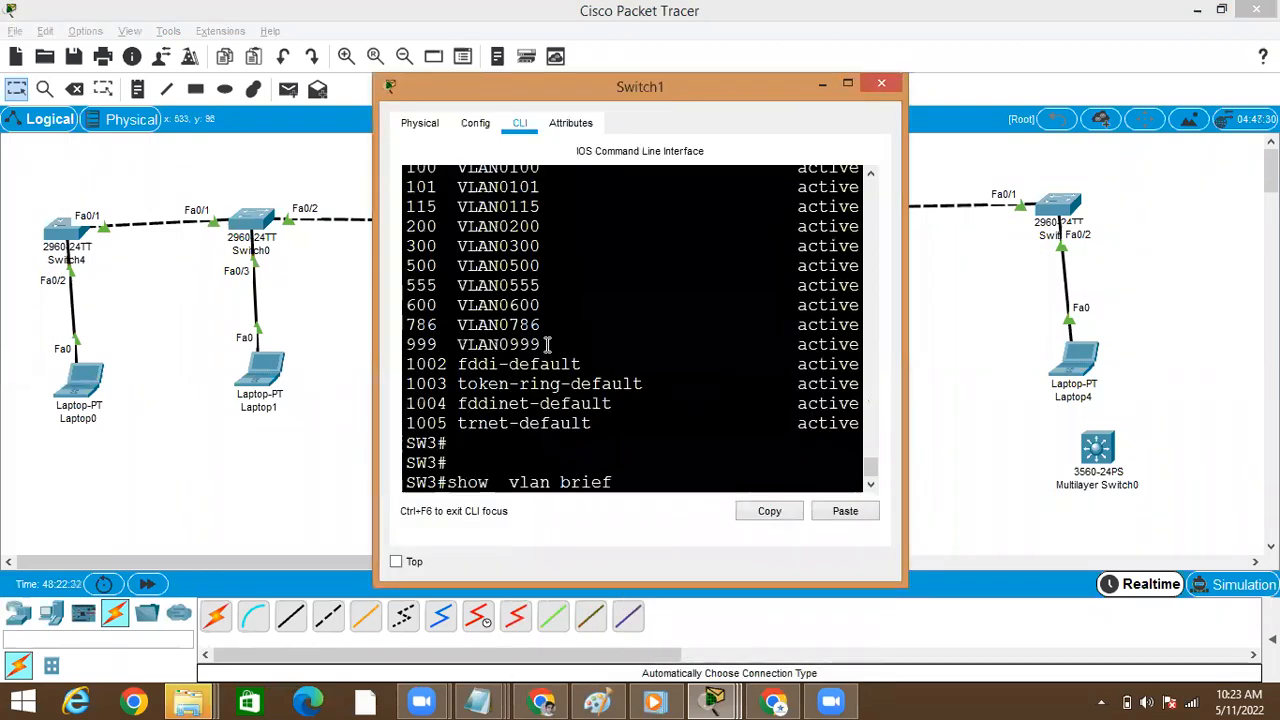
{"action": "key", "text": "Return"}
{"action": "key", "text": "space"}
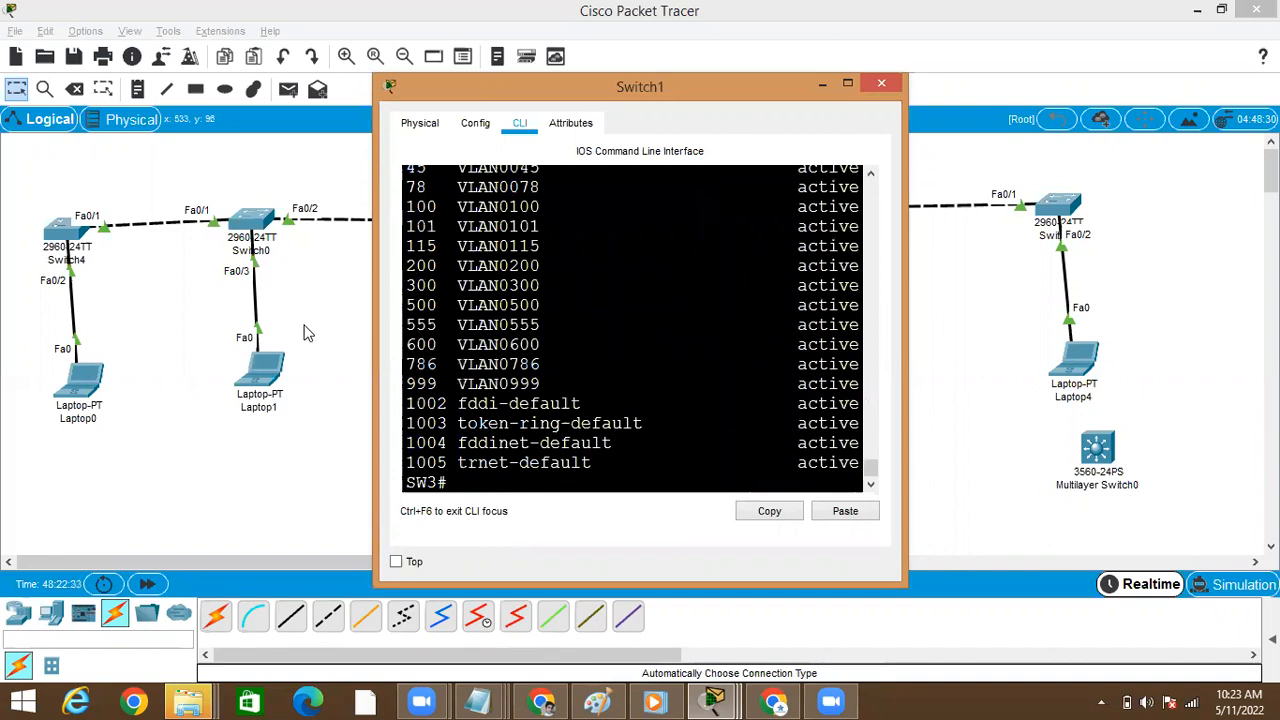
Reopen Switch0, review the end of its VLAN list for VLAN 786, and minimize its window
{"action": "left_click", "coordinate": [254, 229]}
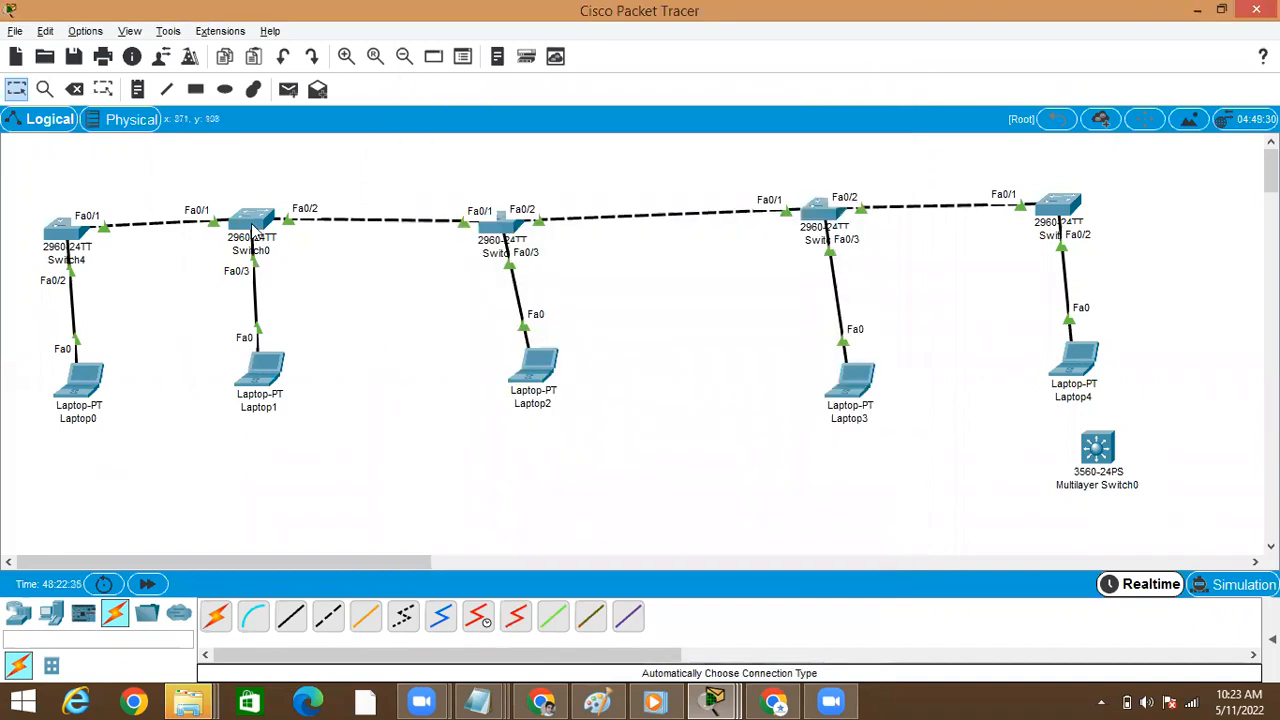
{"action": "left_click", "coordinate": [253, 231]}
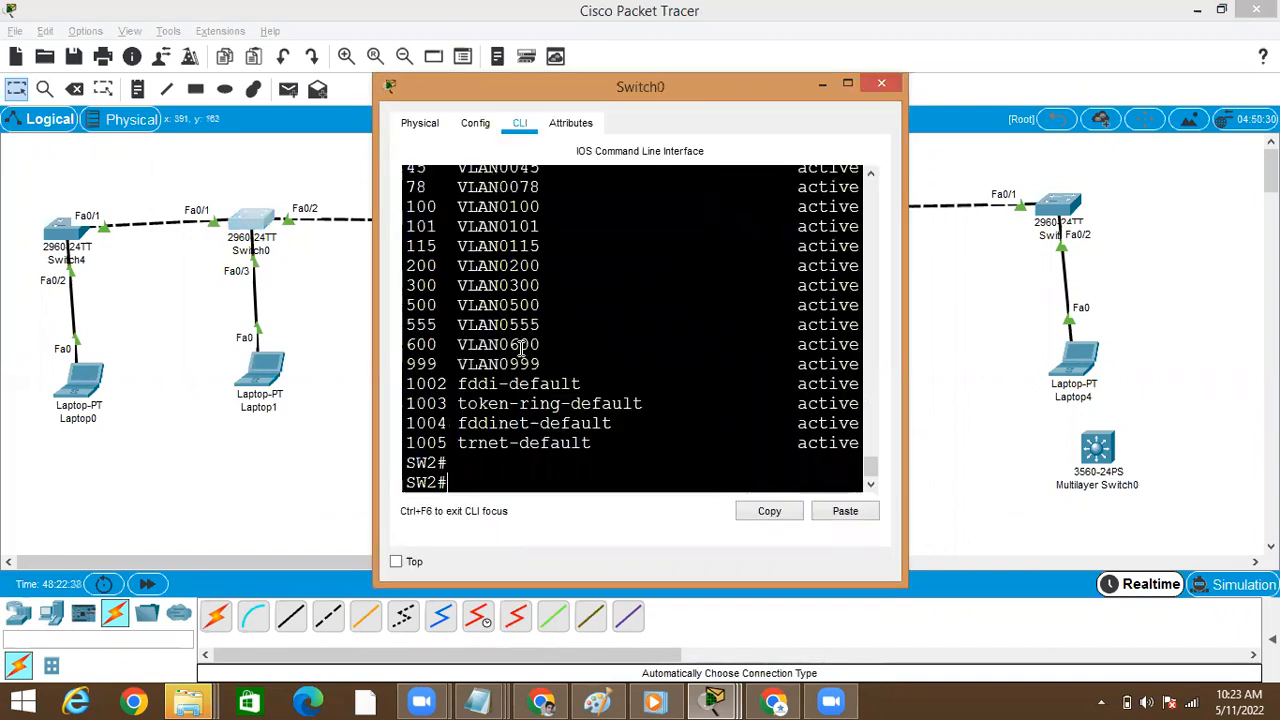
{"action": "scroll", "coordinate": [521, 347], "scroll_direction": "up", "scroll_amount": 1}
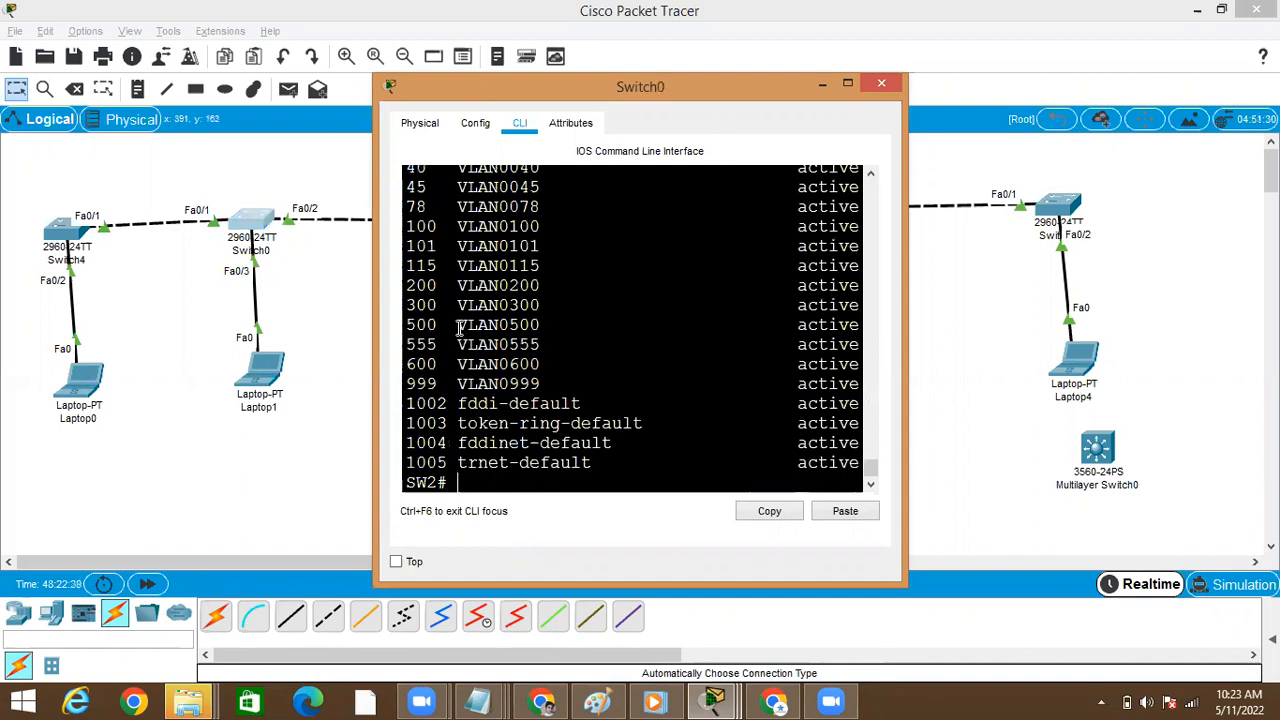
{"action": "left_click", "coordinate": [825, 85]}
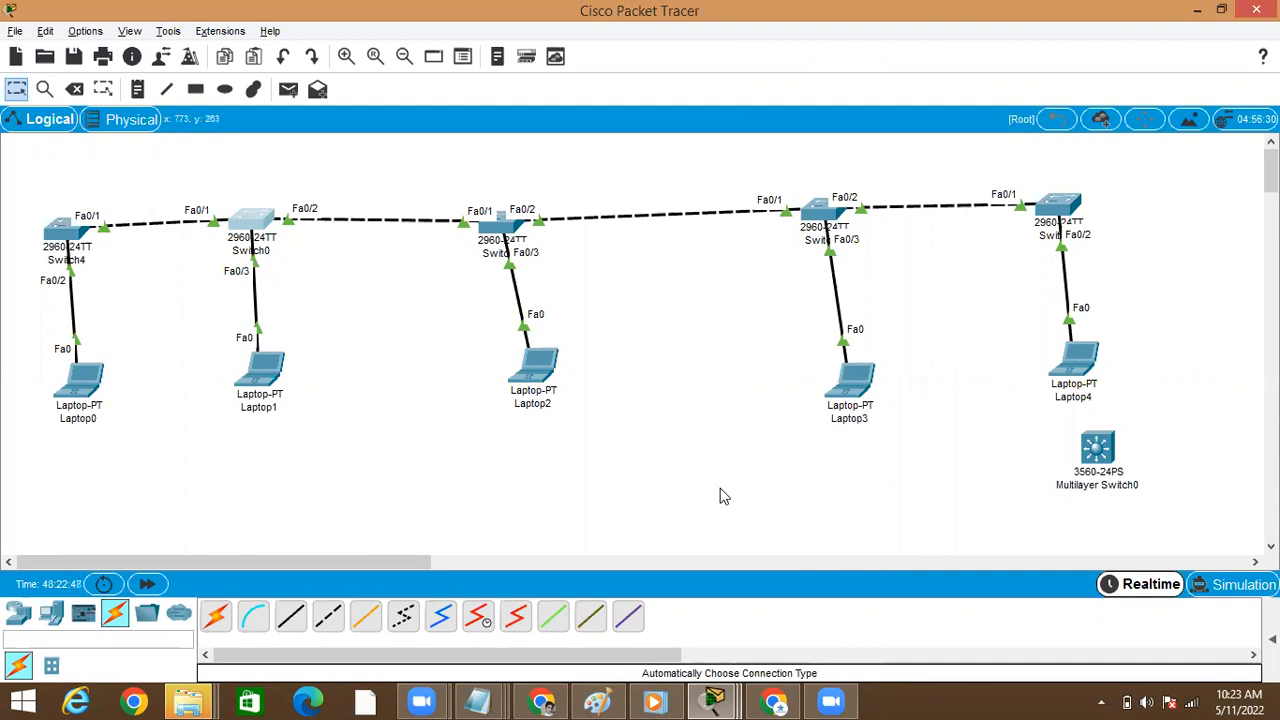
Switch to the Notepad notes and add the heading "VTP Transparent Mode:-" below the VTP client mode section
{"action": "left_click", "coordinate": [480, 700]}
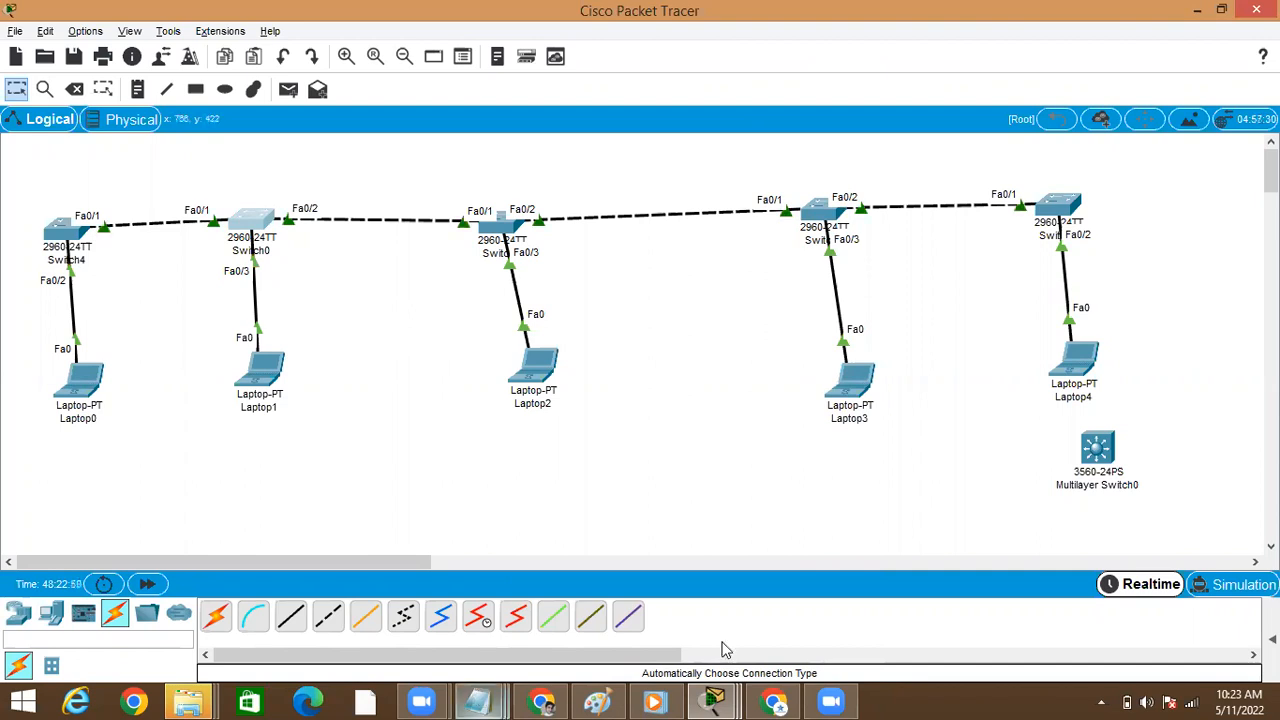
{"action": "left_click", "coordinate": [705, 592]}
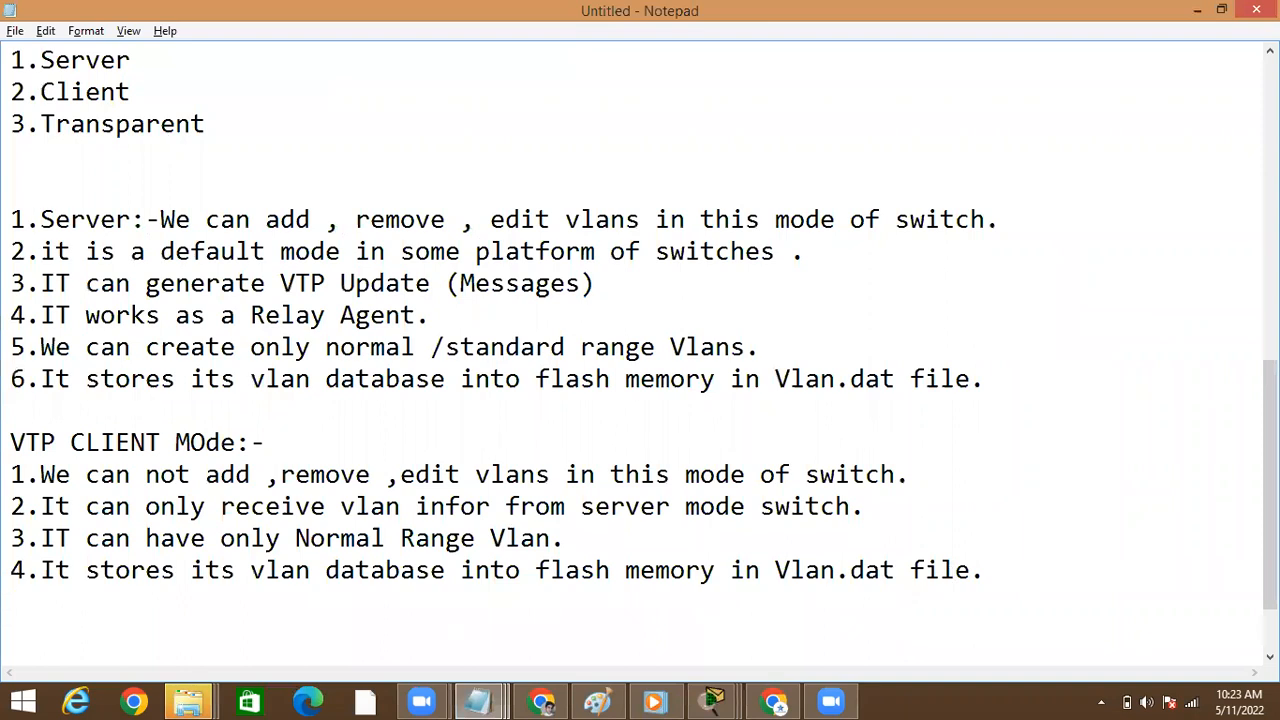
{"action": "key", "text": "Return"}
{"action": "type", "text": "VTP "}
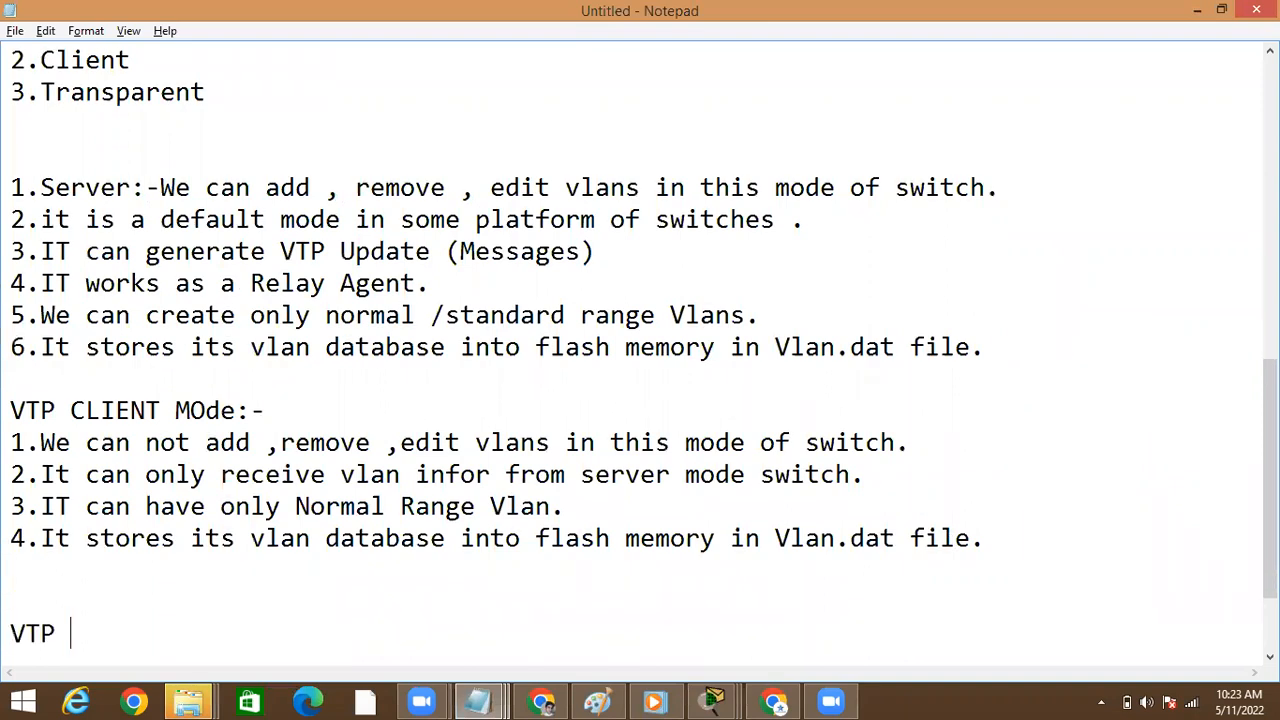
{"action": "type", "text": "Transparten"}
{"action": "key", "text": "BackSpace"}
{"action": "key", "text": "BackSpace"}
{"action": "key", "text": "BackSpace"}
{"action": "type", "text": "ent MOde"}
{"action": "key", "text": "BackSpace"}
{"action": "key", "text": "BackSpace"}
{"action": "key", "text": "BackSpace"}
{"action": "type", "text": "ode"}
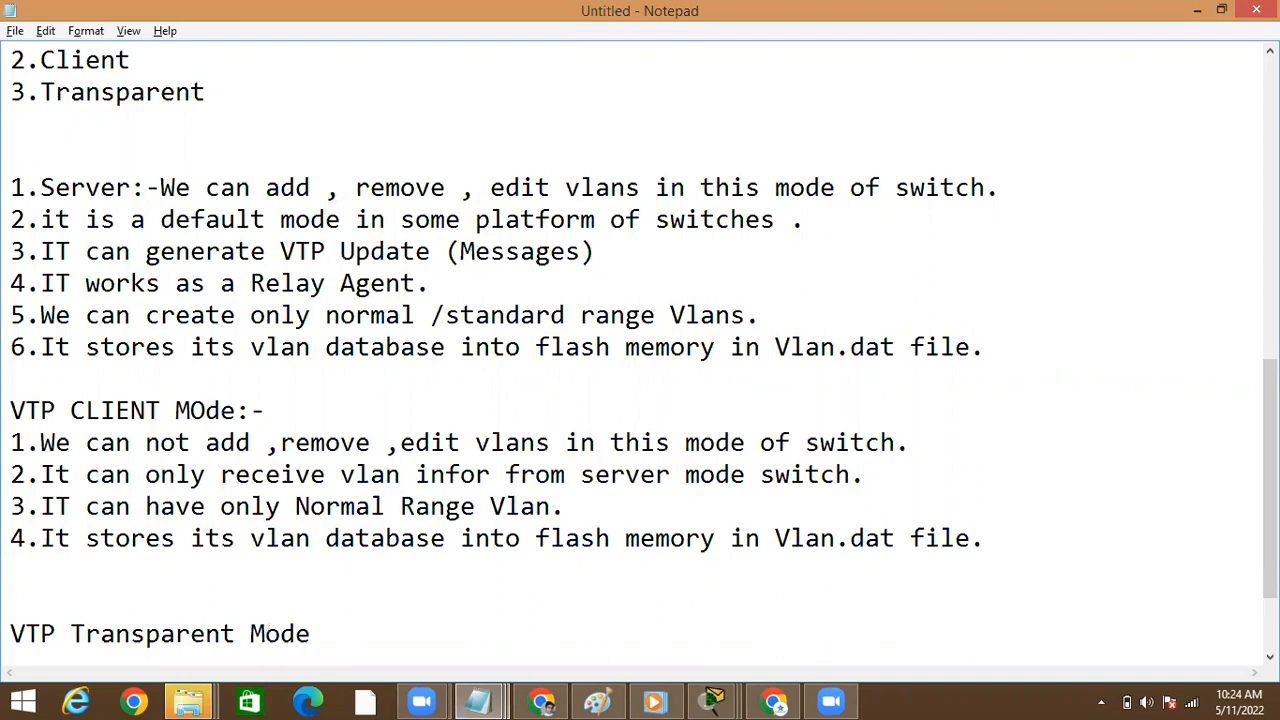
{"action": "type", "text": ":-"}
{"action": "key", "text": "Return"}
{"action": "key", "text": "Return"}
Add the first note under the VTP Transparent Mode heading: "1.We can create /Remove/Edit in this mode of switch."
{"action": "type", "text": "1"}
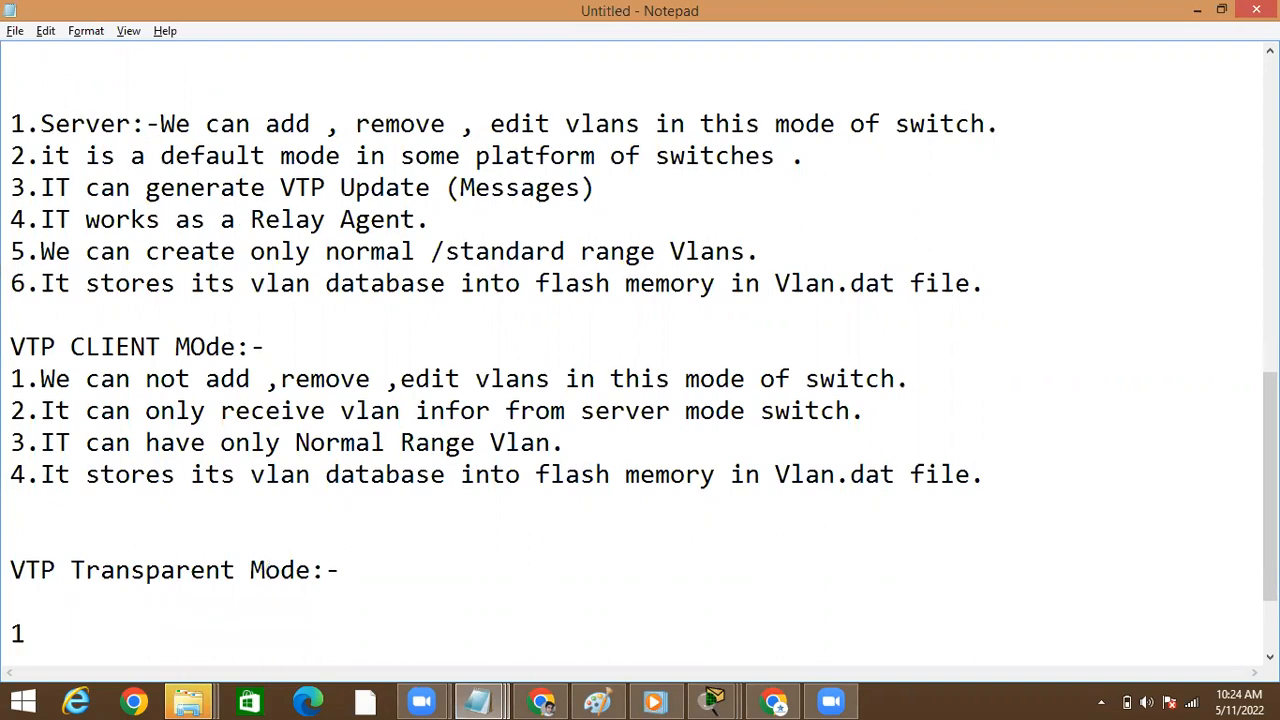
{"action": "type", "text": ".We ca"}
{"action": "type", "text": "n fra"}
{"action": "key", "text": "BackSpace"}
{"action": "key", "text": "BackSpace"}
{"action": "key", "text": "BackSpace"}
{"action": "type", "text": "create"}
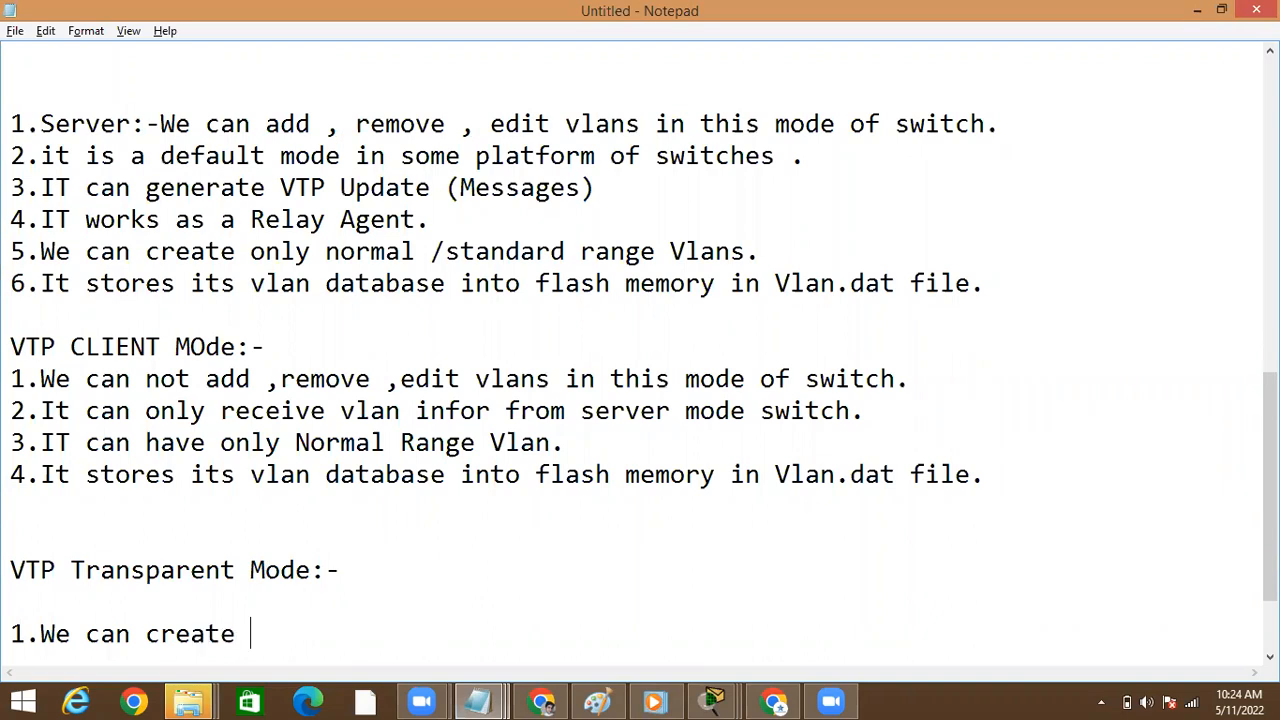
{"action": "type", "text": " /Remove"}
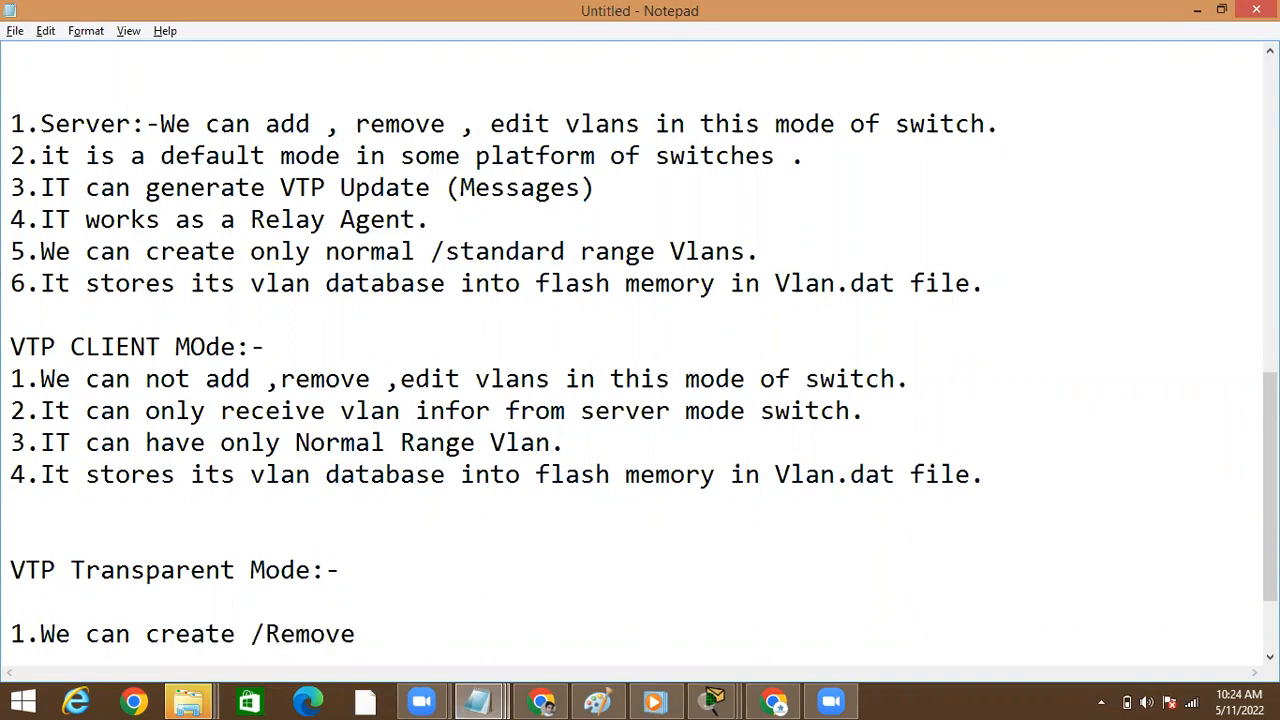
{"action": "type", "text": "/Edit in t"}
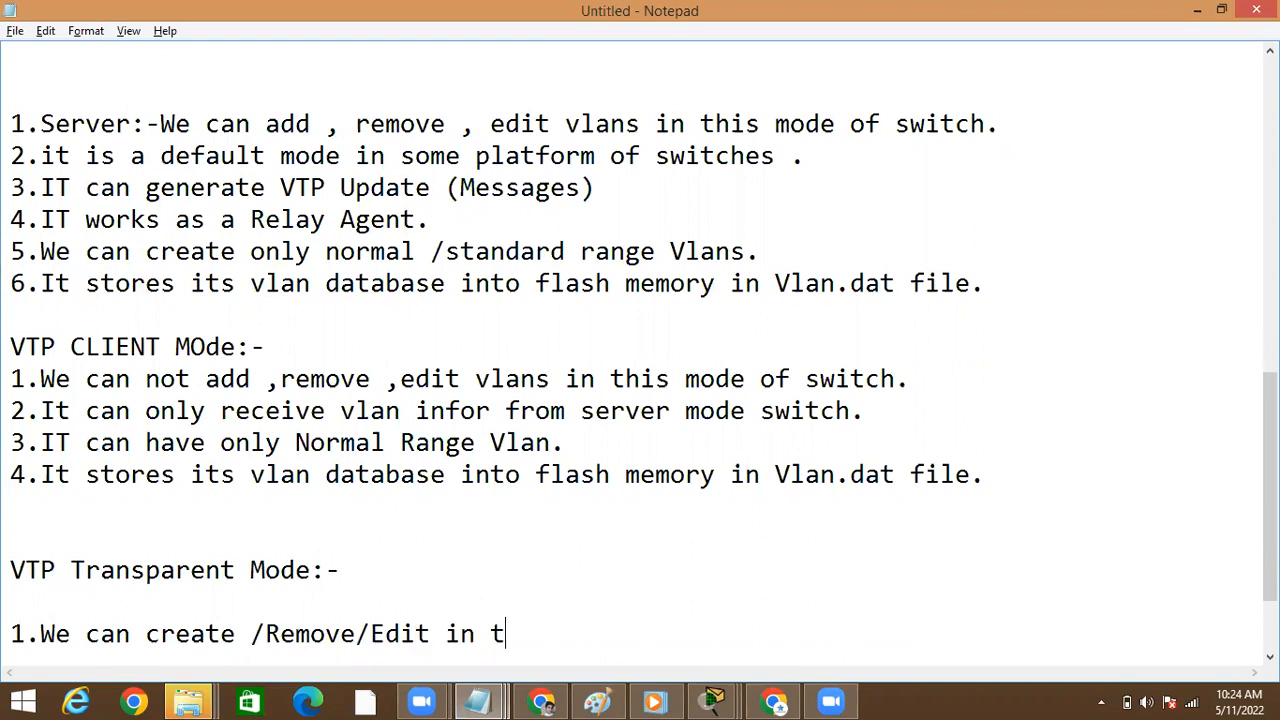
{"action": "type", "text": "his mod"}
{"action": "key", "text": "BackSpace"}
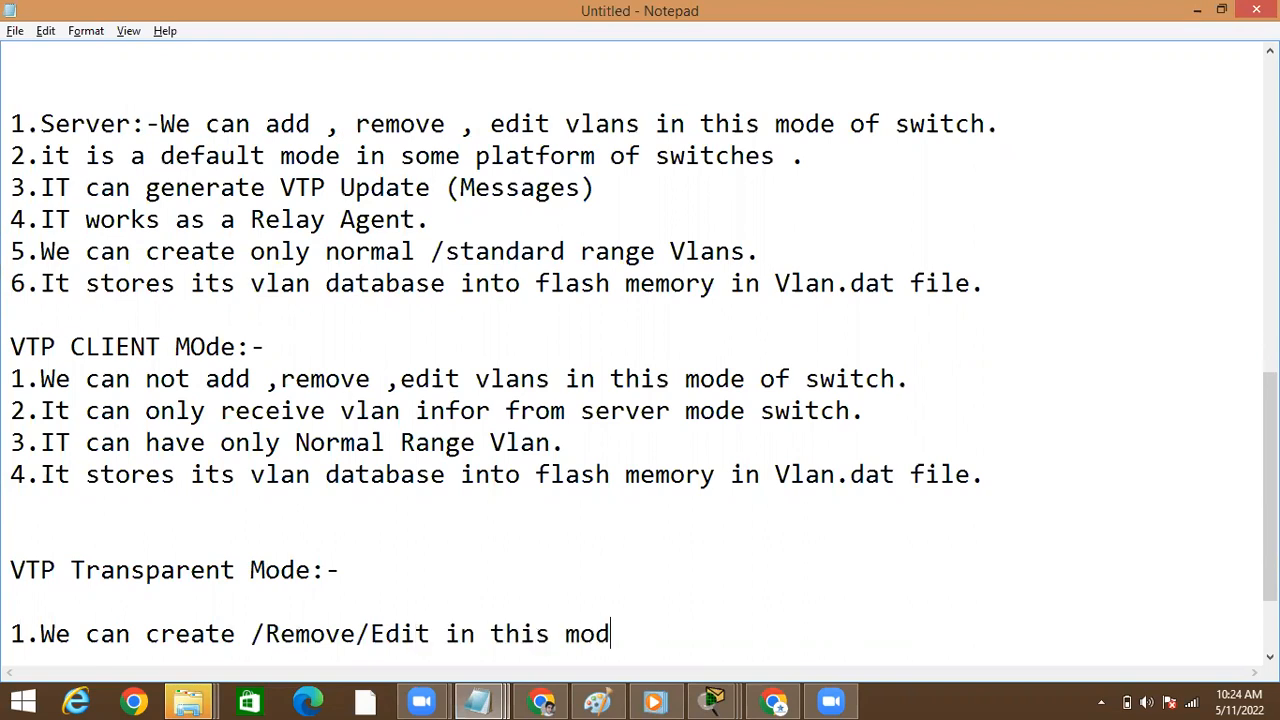
{"action": "type", "text": "e of swit"}
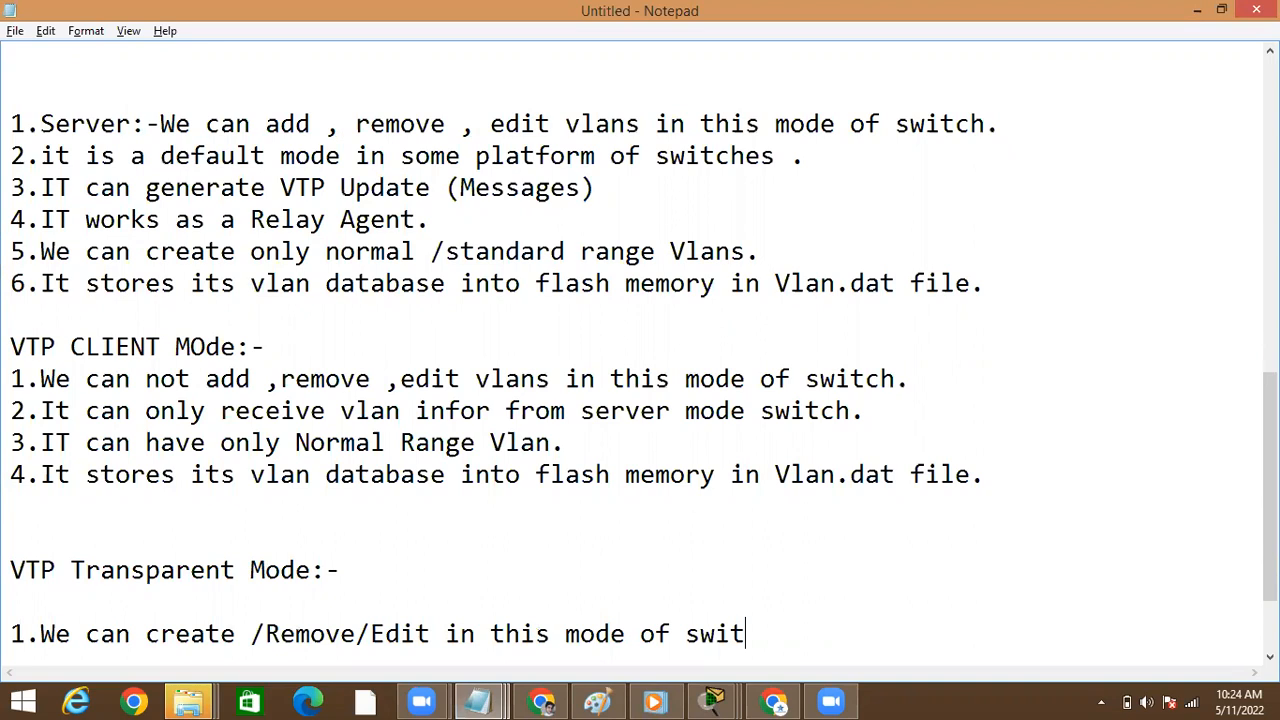
{"action": "type", "text": "ch."}
{"action": "key", "text": "Return"}
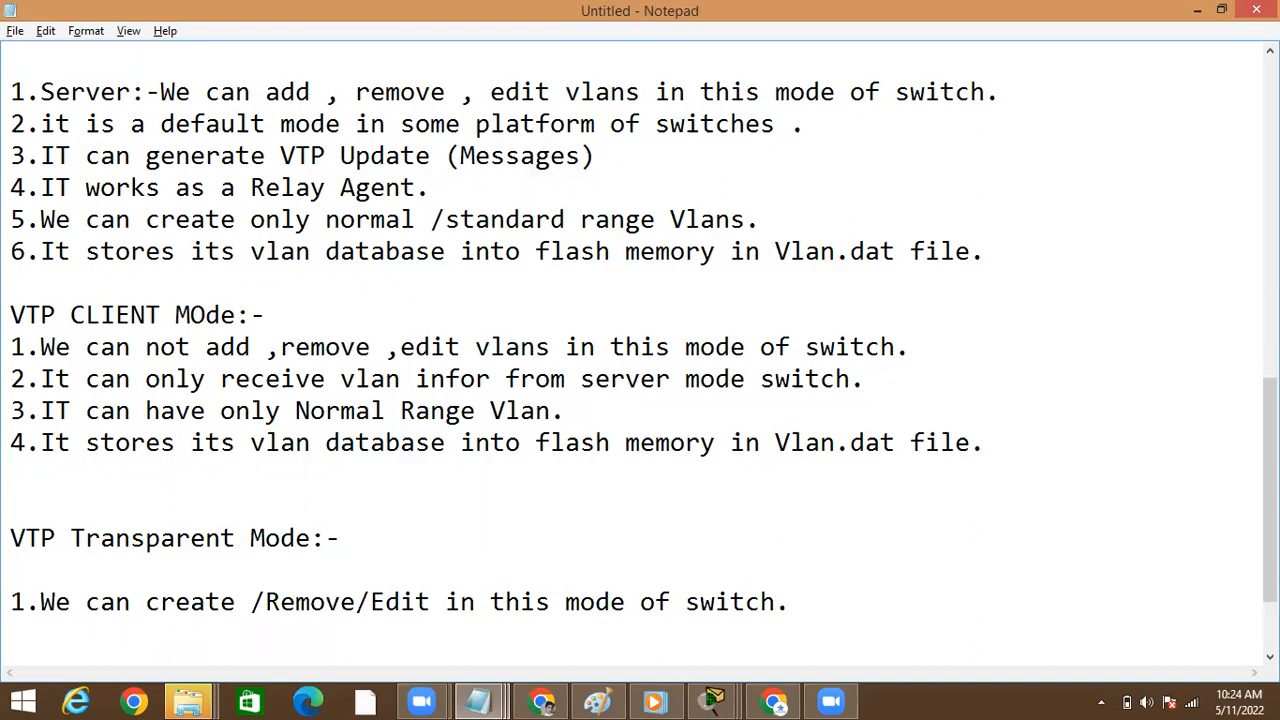
Add the second transparent mode note: "2.IT is also a default mode in some platform of switches."
{"action": "type", "text": "2.IT is also a defaul"}
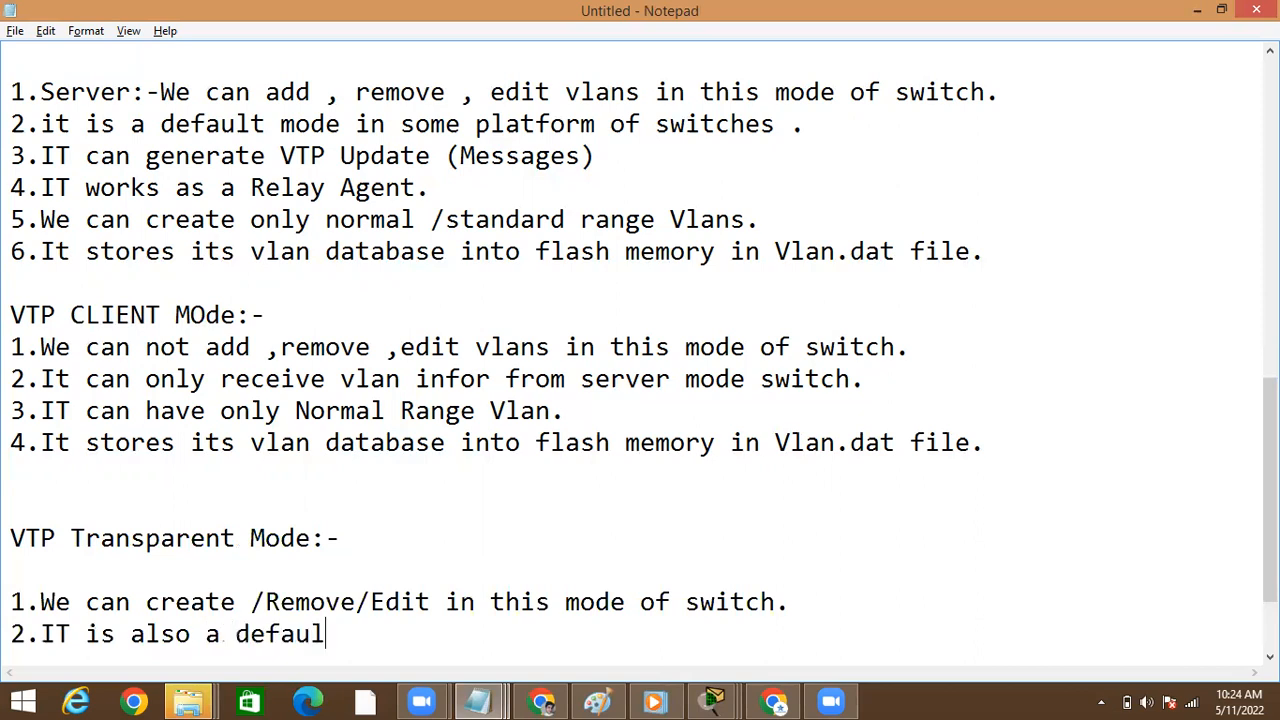
{"action": "type", "text": "t mode "}
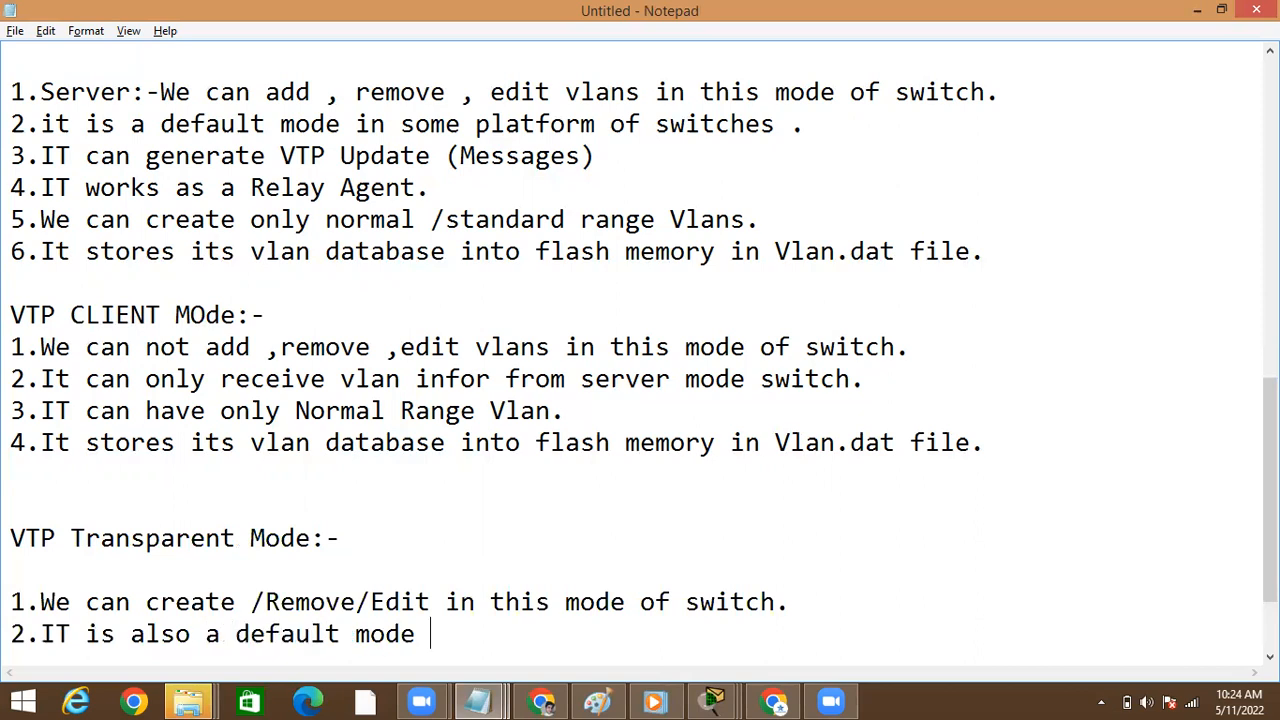
{"action": "type", "text": "in some pla"}
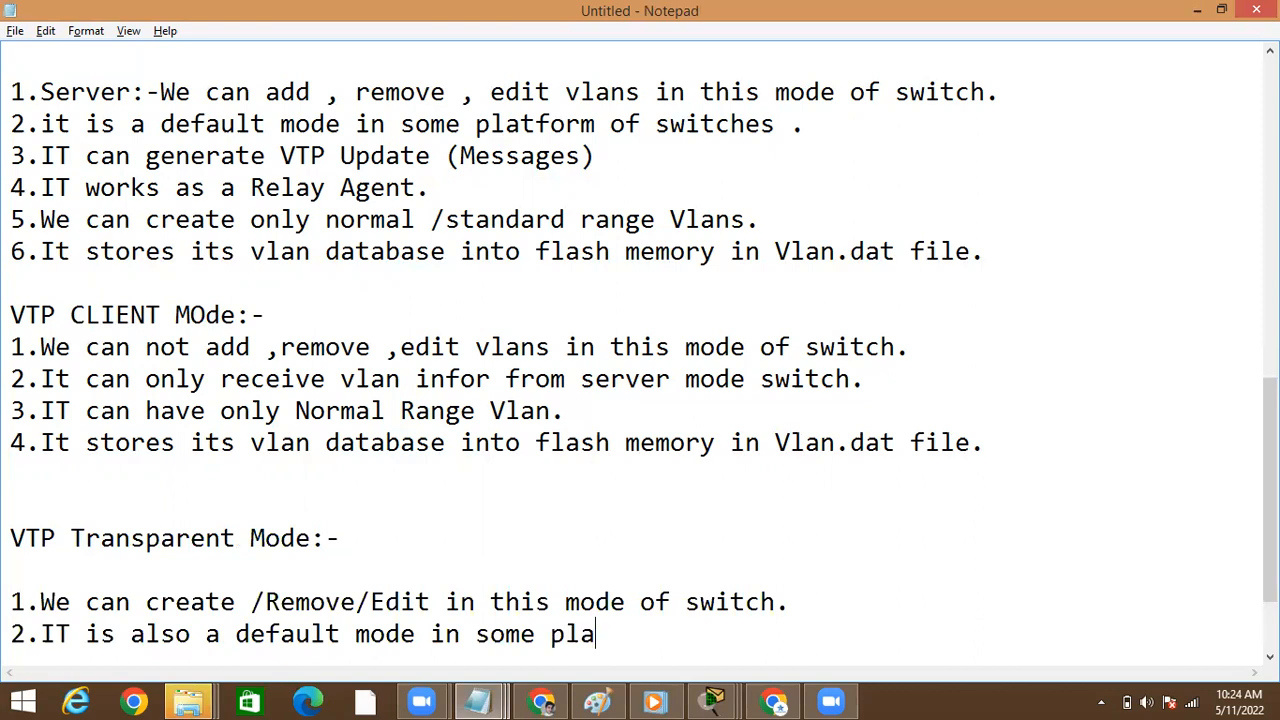
{"action": "type", "text": "tform of s"}
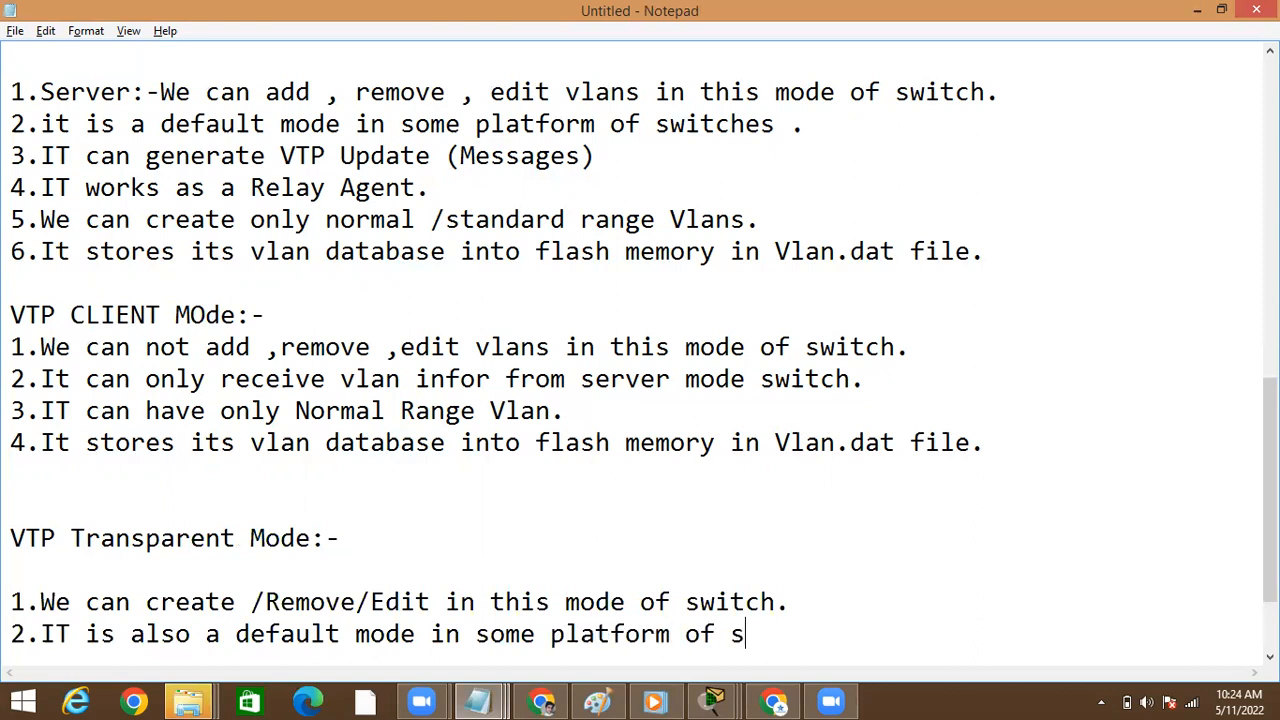
{"action": "type", "text": "witches."}
{"action": "key", "text": "Return"}
Add the third transparent mode note: "3.We can crearte normal vlan range as well as extended vlan range."
{"action": "type", "text": "3.We can c"}
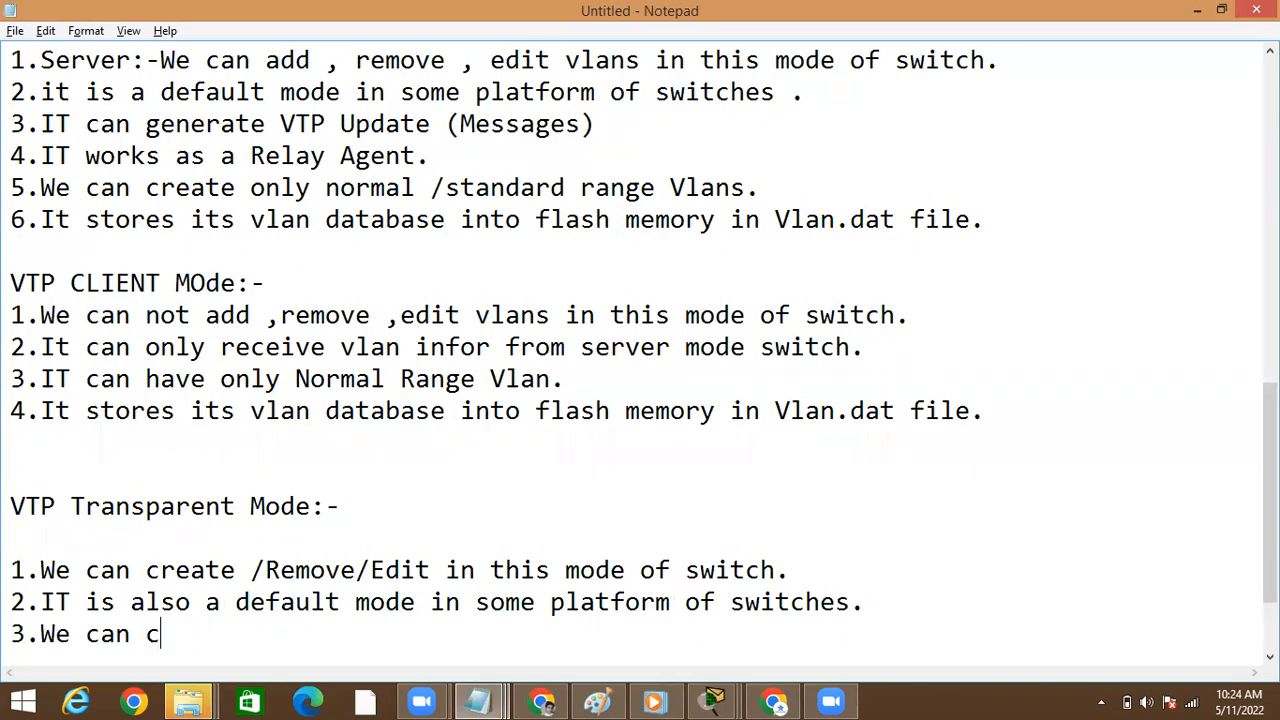
{"action": "type", "text": "rare"}
{"action": "key", "text": "BackSpace"}
{"action": "key", "text": "BackSpace"}
{"action": "key", "text": "BackSpace"}
{"action": "key", "text": "BackSpace"}
{"action": "type", "text": "earte v"}
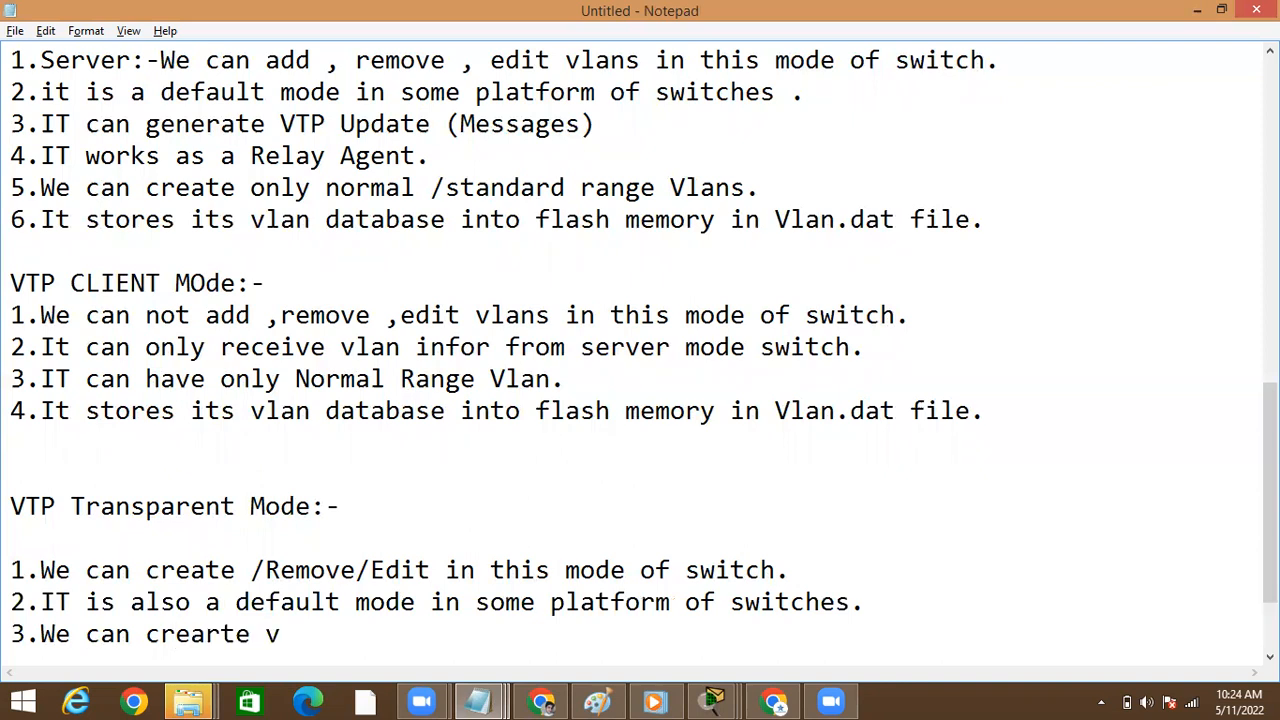
{"action": "key", "text": "BackSpace"}
{"action": "type", "text": "normal "}
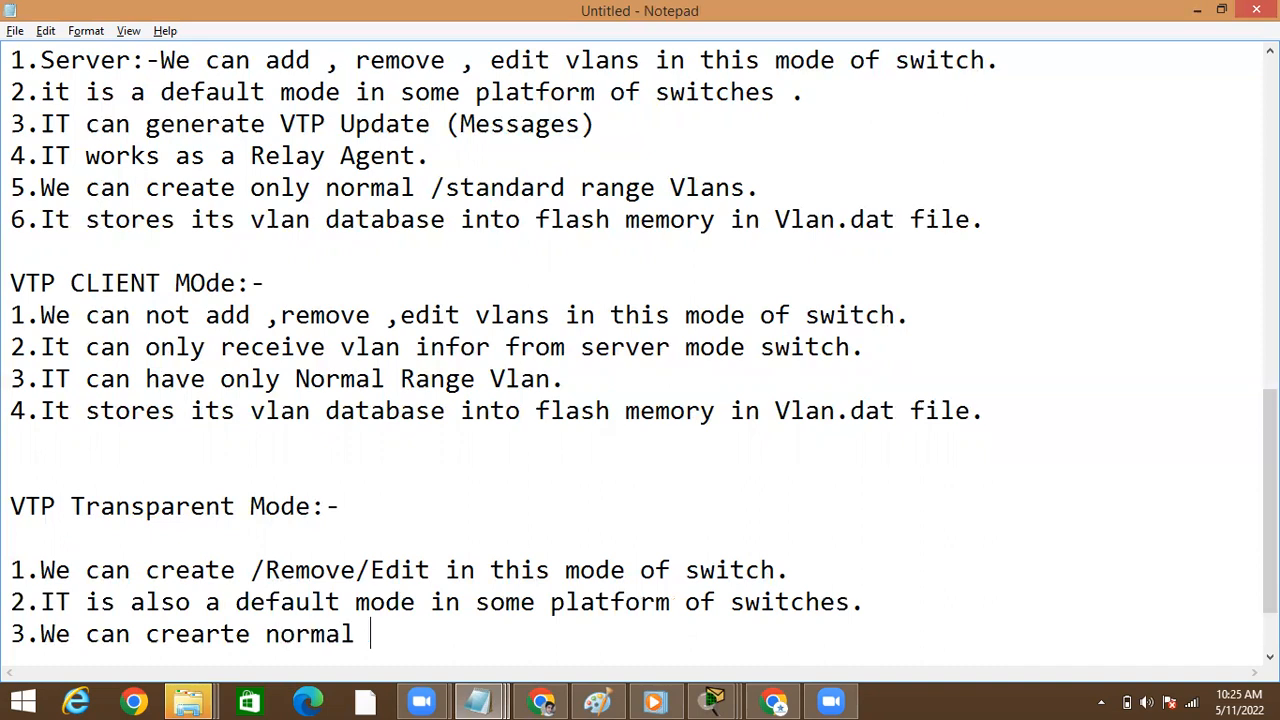
{"action": "type", "text": "vlan range a"}
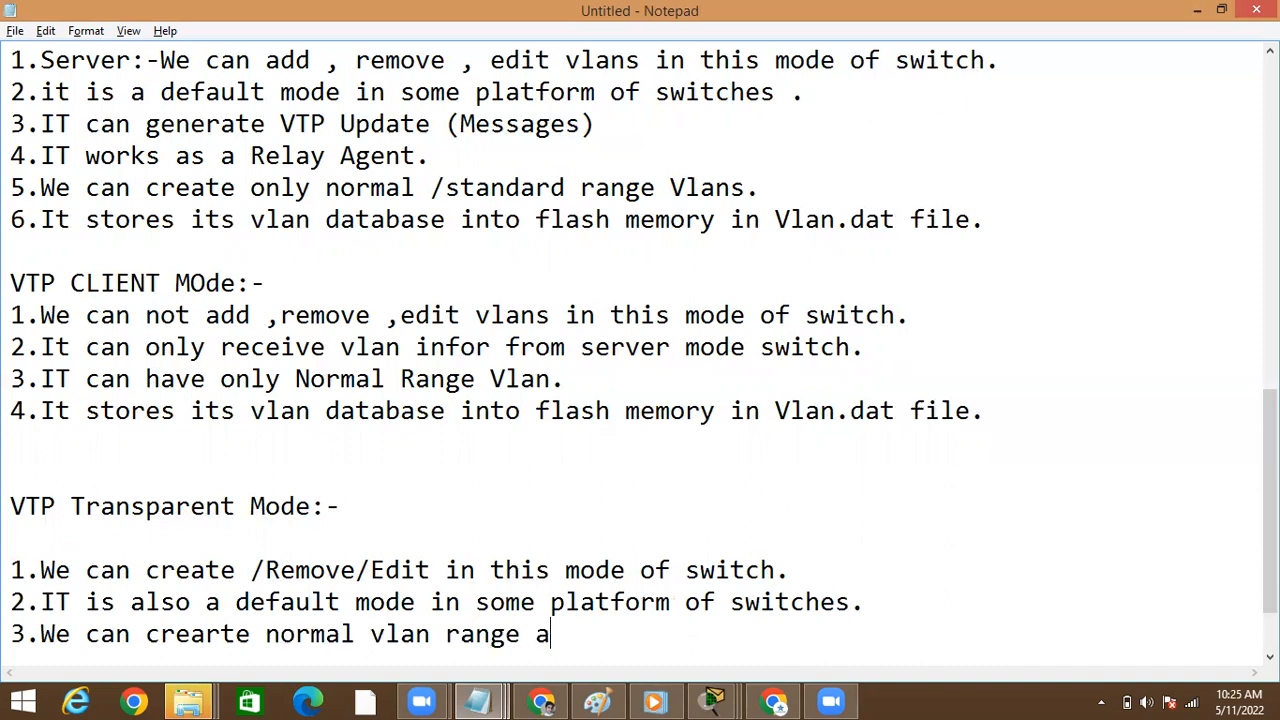
{"action": "type", "text": "s well "}
{"action": "type", "text": "aaas e"}
{"action": "key", "text": "BackSpace"}
{"action": "key", "text": "BackSpace"}
{"action": "key", "text": "BackSpace"}
{"action": "key", "text": "BackSpace"}
{"action": "key", "text": "BackSpace"}
{"action": "type", "text": "s ex"}
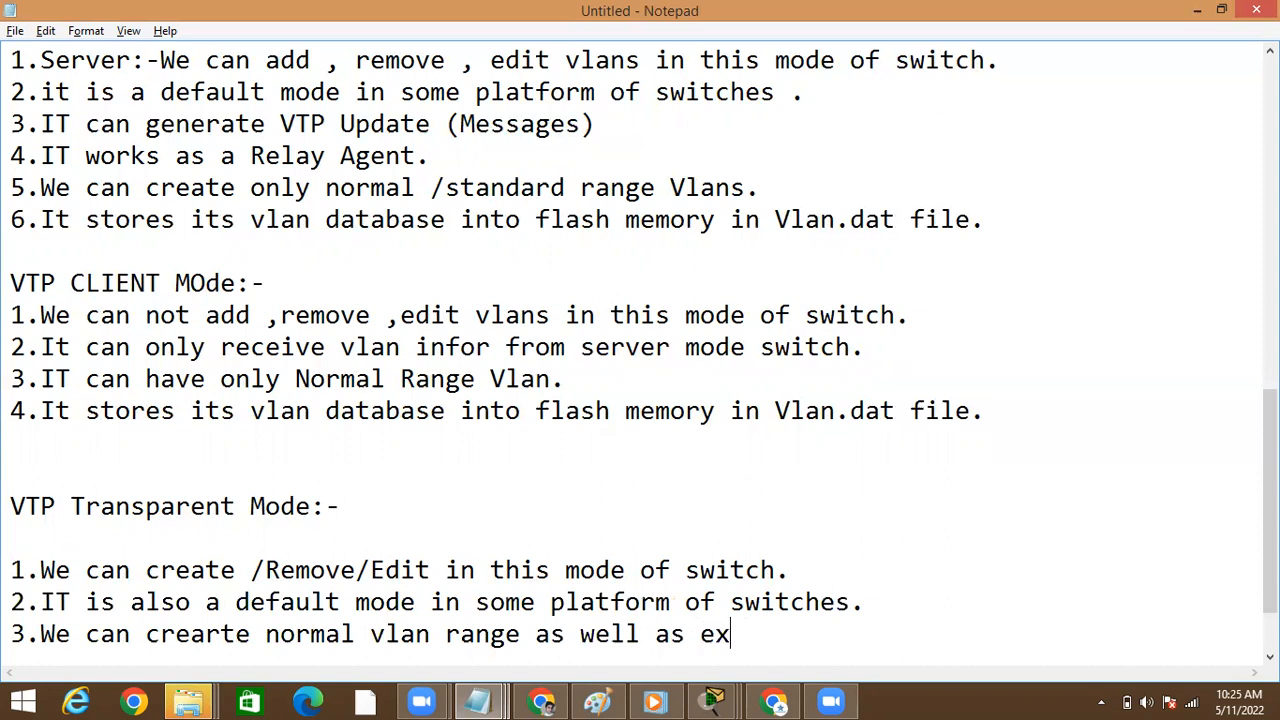
{"action": "type", "text": "tended vlan rn"}
{"action": "key", "text": "BackSpace"}
{"action": "type", "text": "ange"}
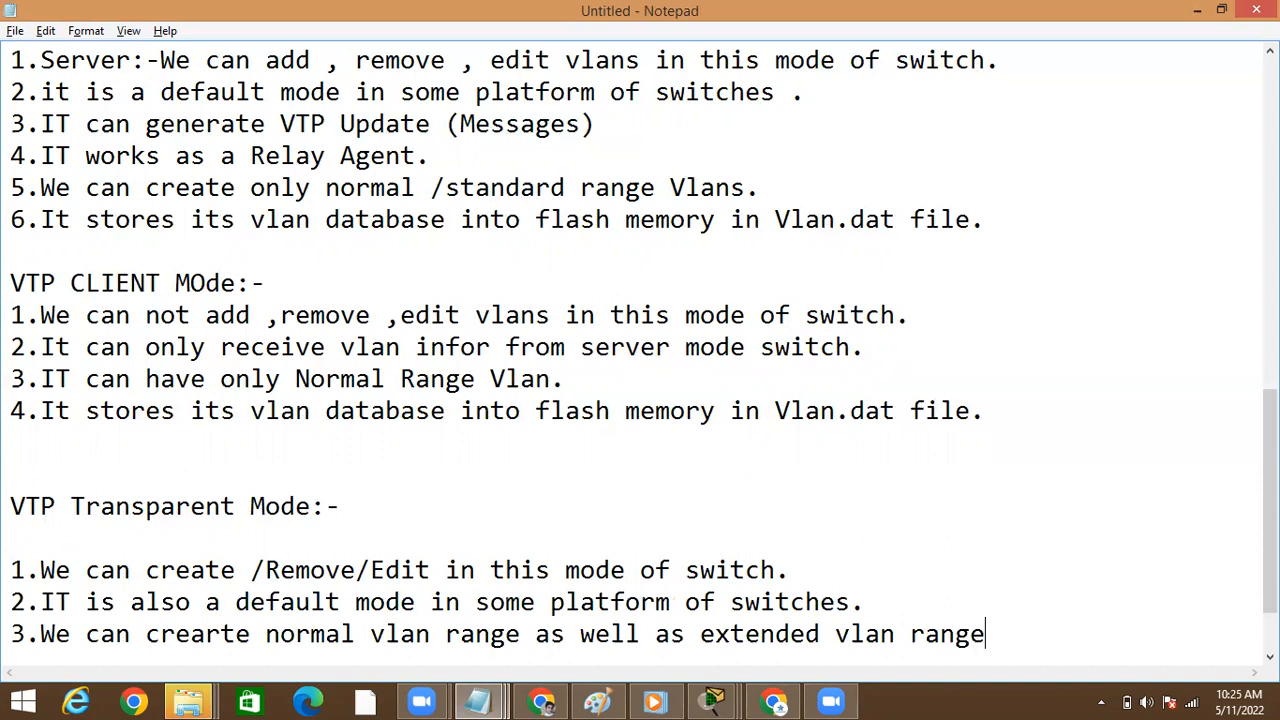
{"action": "type", "text": "."}
{"action": "key", "text": "Return"}
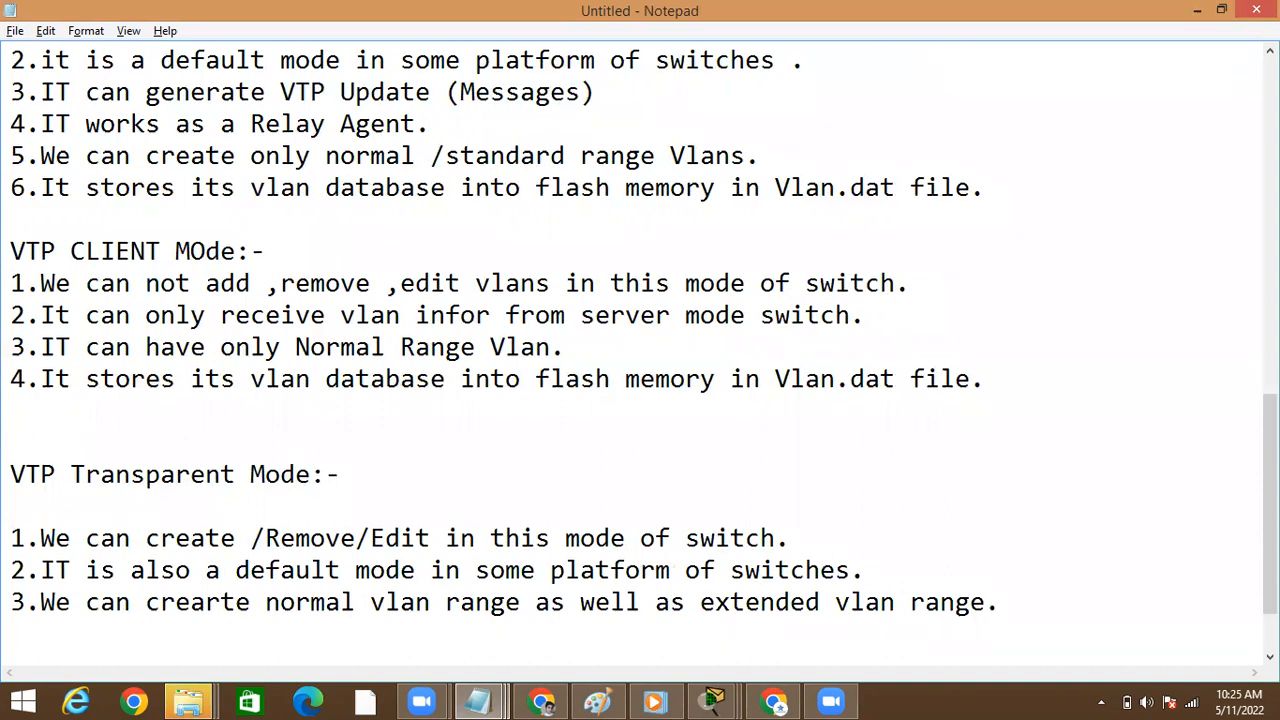
Add the fourth transparent mode note: "4.IT can not generate VTP updates."
{"action": "type", "text": "4.IT cann"}
{"action": "key", "text": "BackSpace"}
{"action": "key", "text": "BackSpace"}
{"action": "type", "text": "not gemn"}
{"action": "key", "text": "BackSpace"}
{"action": "key", "text": "BackSpace"}
{"action": "type", "text": "neat"}
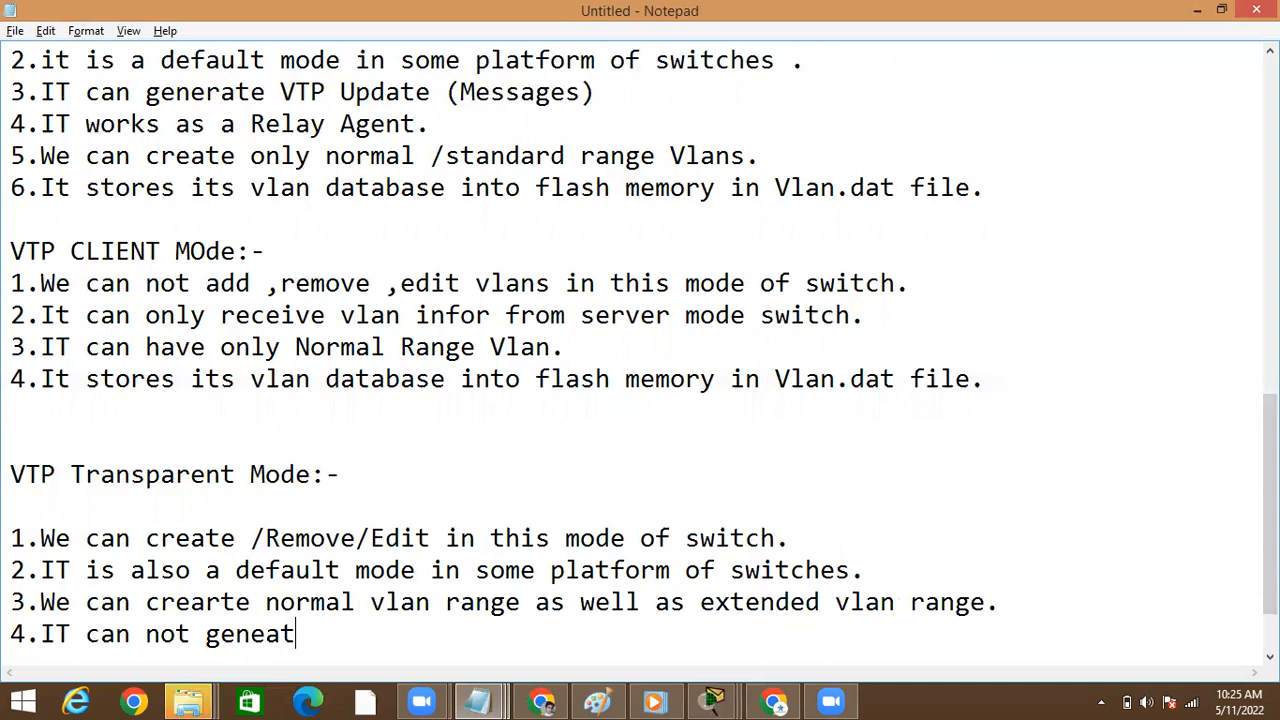
{"action": "key", "text": "BackSpace"}
{"action": "key", "text": "BackSpace"}
{"action": "type", "text": "rate"}
{"action": "type", "text": " VTP "}
{"action": "type", "text": "M"}
{"action": "key", "text": "BackSpace"}
{"action": "type", "text": "updar"}
{"action": "type", "text": "es"}
{"action": "key", "text": "BackSpace"}
{"action": "key", "text": "BackSpace"}
{"action": "key", "text": "BackSpace"}
{"action": "type", "text": "te"}
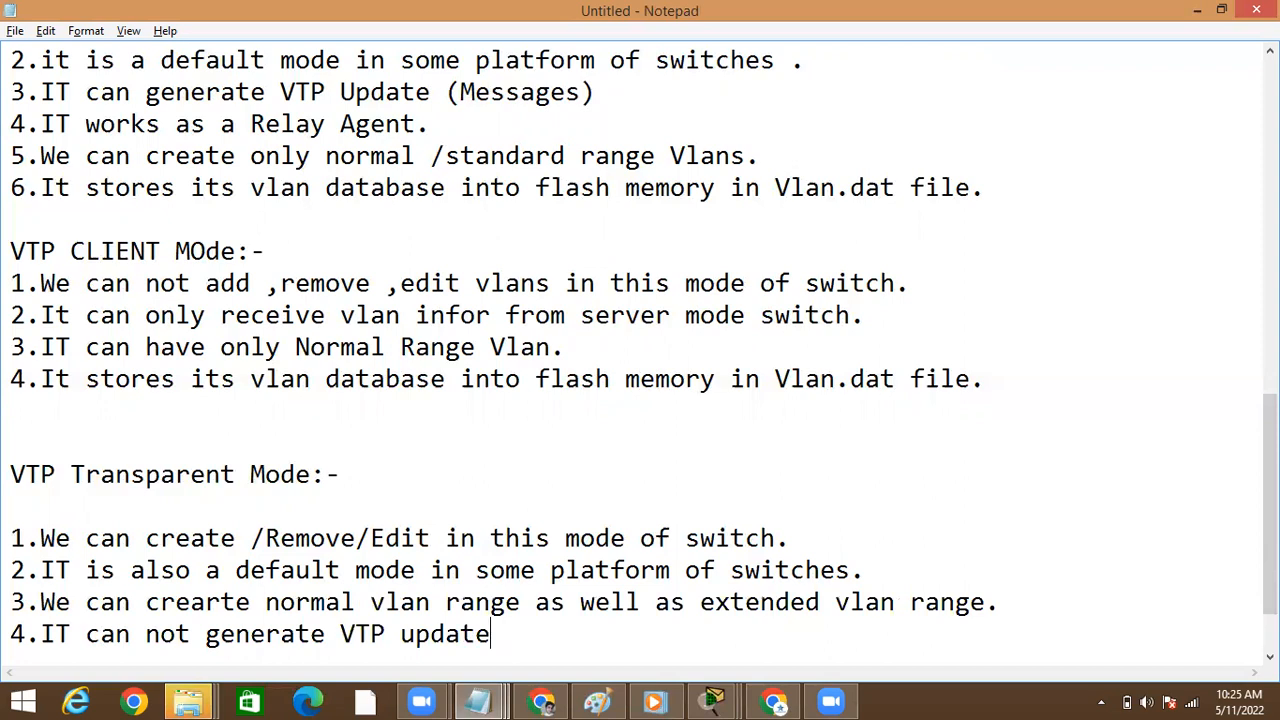
{"action": "type", "text": "s."}
{"action": "key", "text": "Return"}
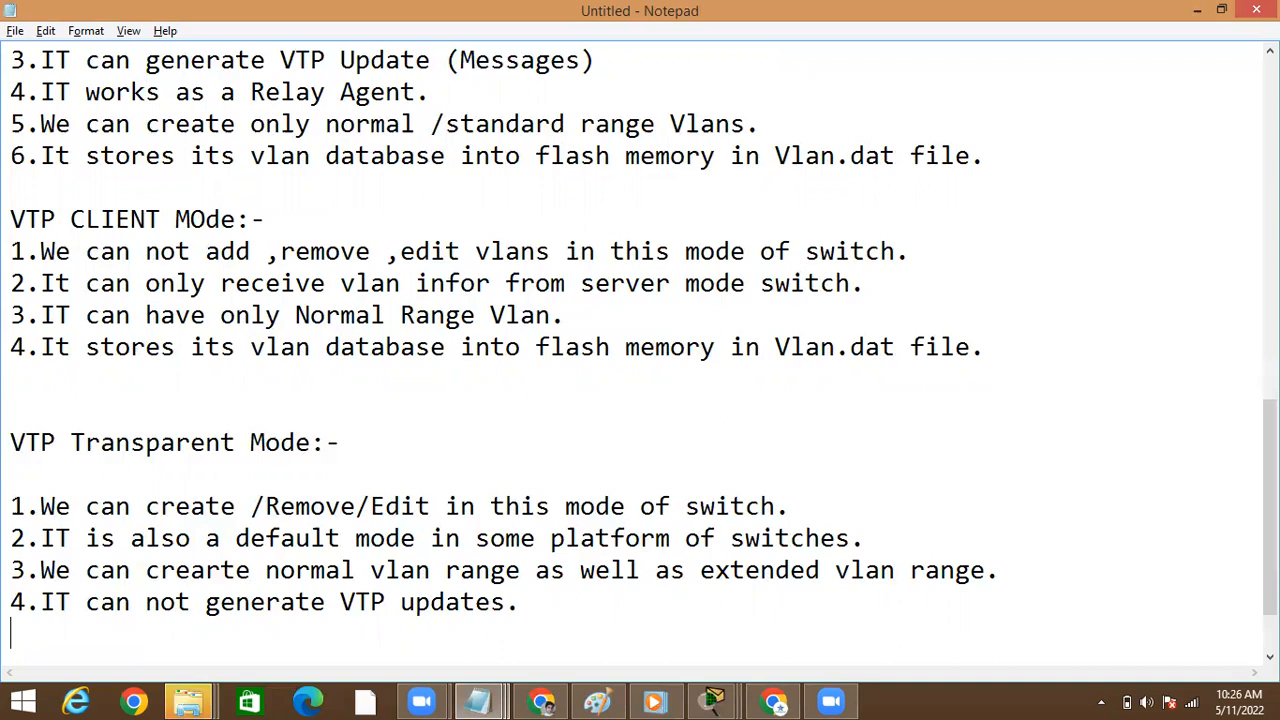
Add the fifth transparent mode note: "5.IT can received VLAN Updates & forward to next Switch."
{"action": "type", "text": "5.IT can recei"}
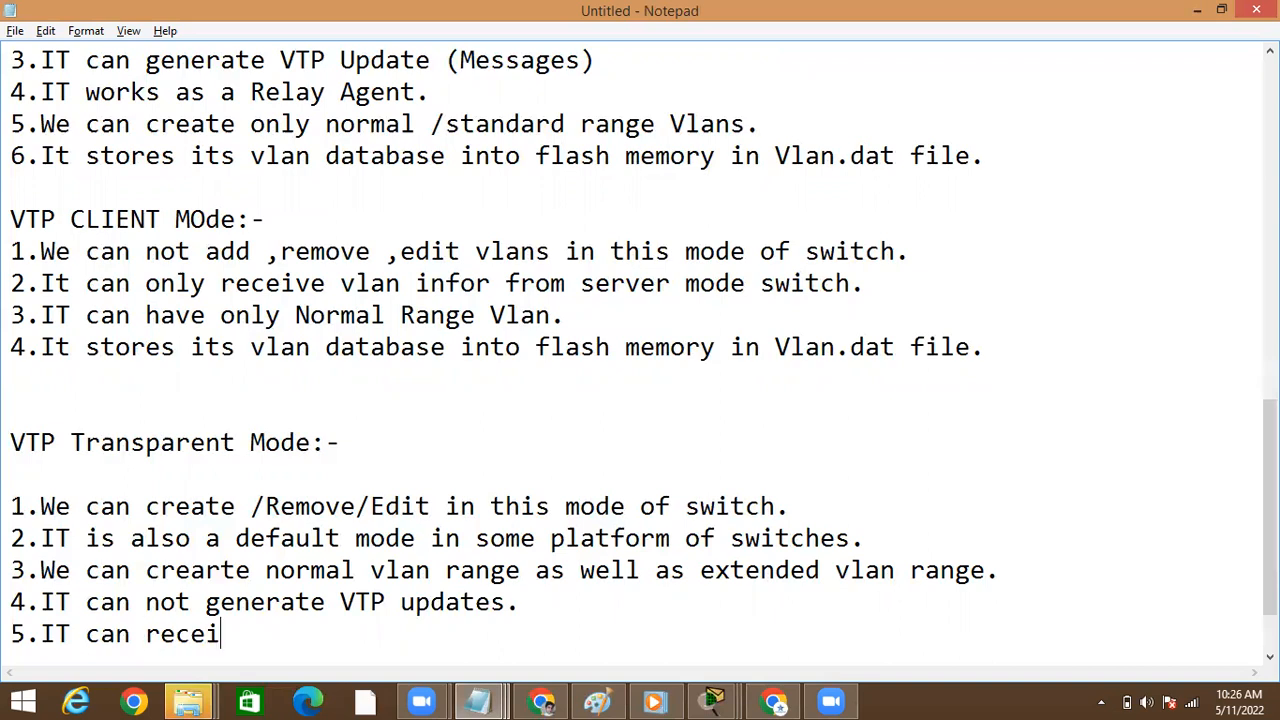
{"action": "type", "text": "ved VLAN U"}
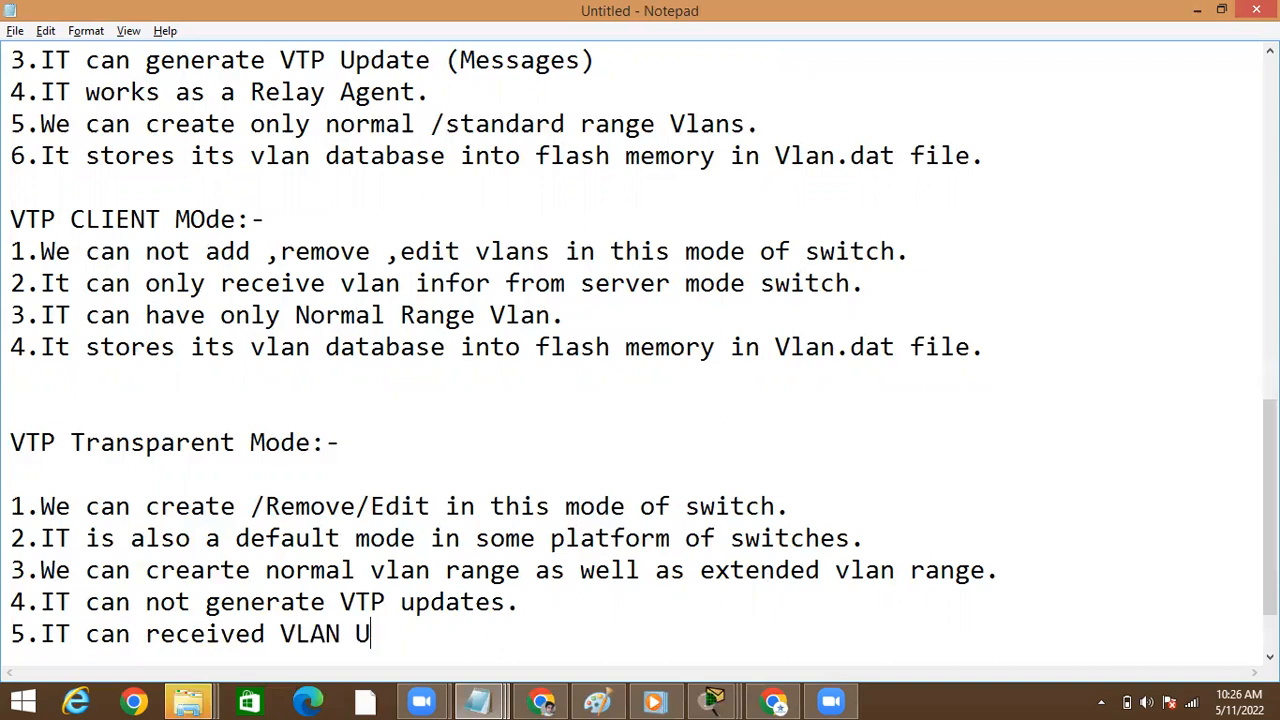
{"action": "type", "text": "pdt"}
{"action": "key", "text": "BackSpace"}
{"action": "type", "text": "dates"}
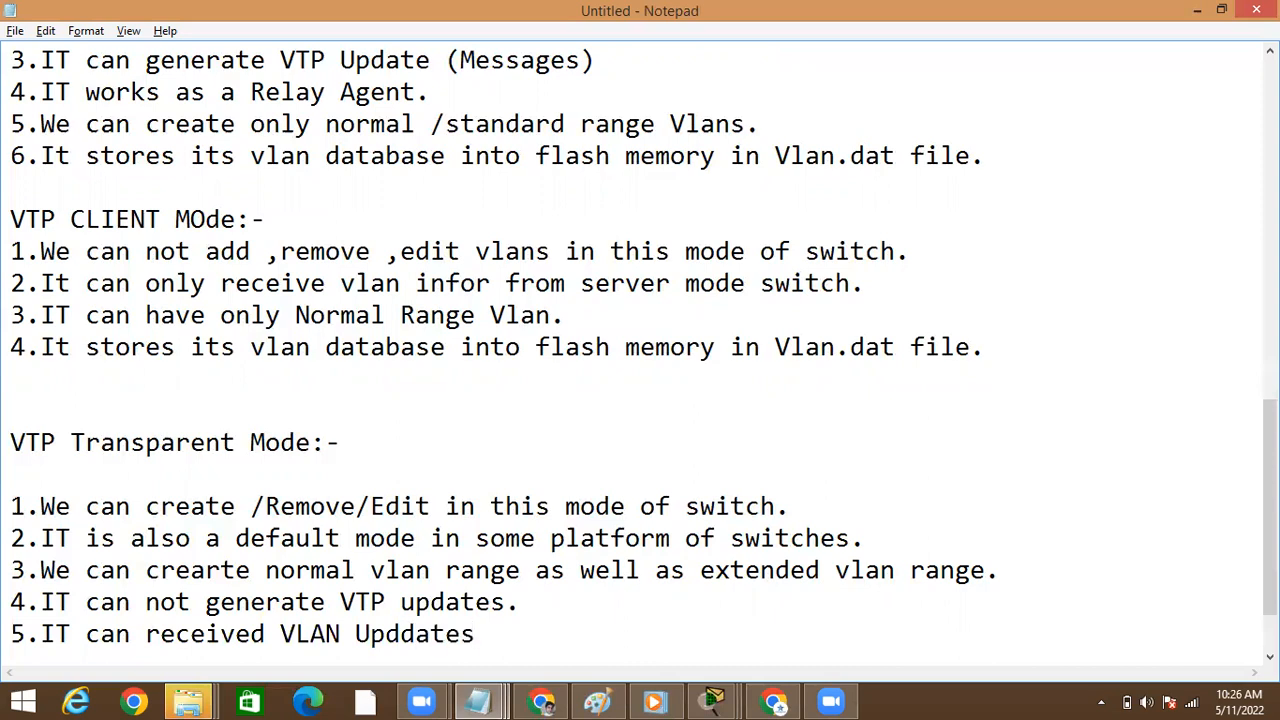
{"action": "key", "text": "BackSpace"}
{"action": "key", "text": "BackSpace"}
{"action": "key", "text": "BackSpace"}
{"action": "key", "text": "BackSpace"}
{"action": "key", "text": "BackSpace"}
{"action": "type", "text": "ates"}
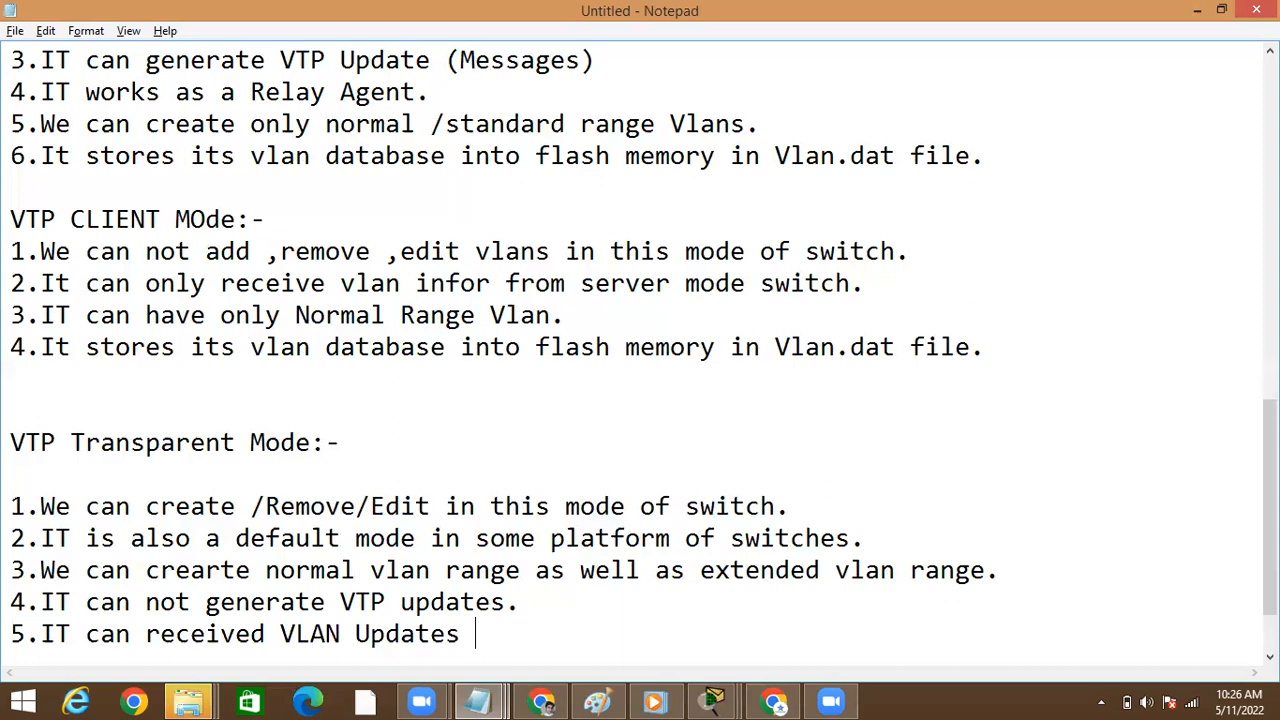
{"action": "type", "text": "& forward to"}
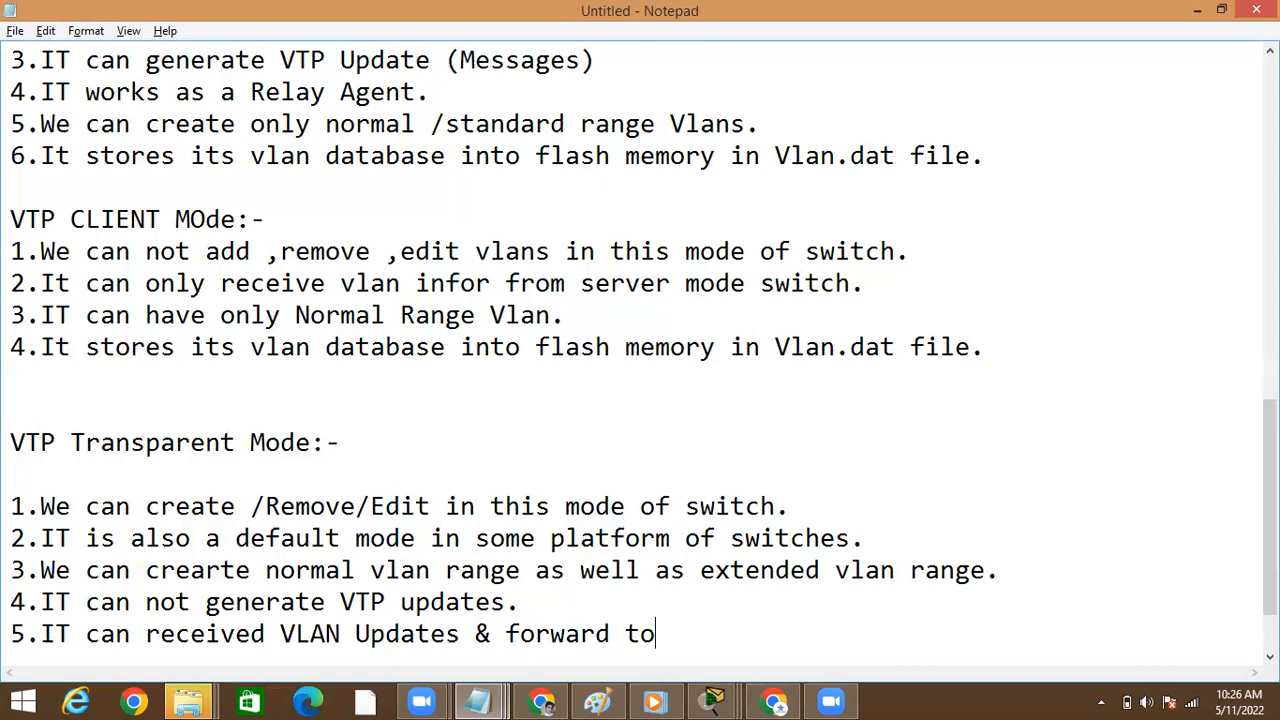
{"action": "type", "text": " next Switch."}
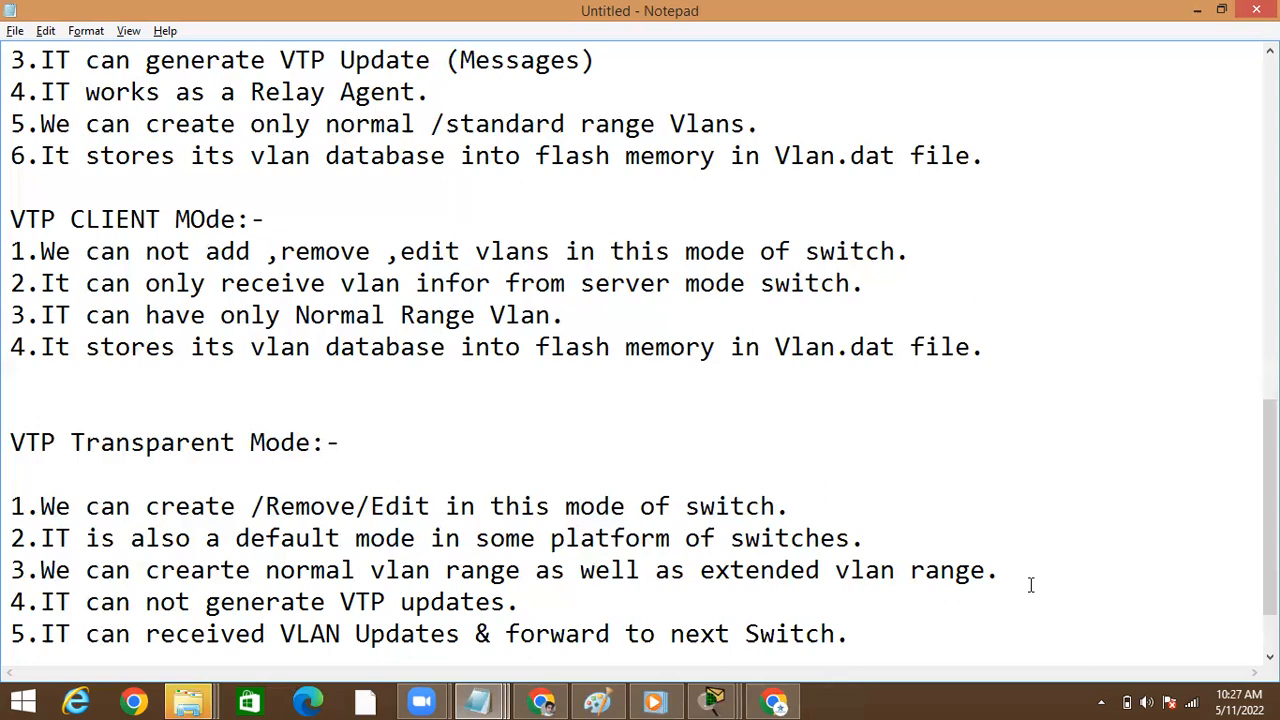
Switch to Cisco Packet Tracer, rerun show vlan brief on Switch3 through to the end of the list, and minimize its window
{"action": "left_click", "coordinate": [1197, 11]}
{"action": "left_click", "coordinate": [394, 483]}
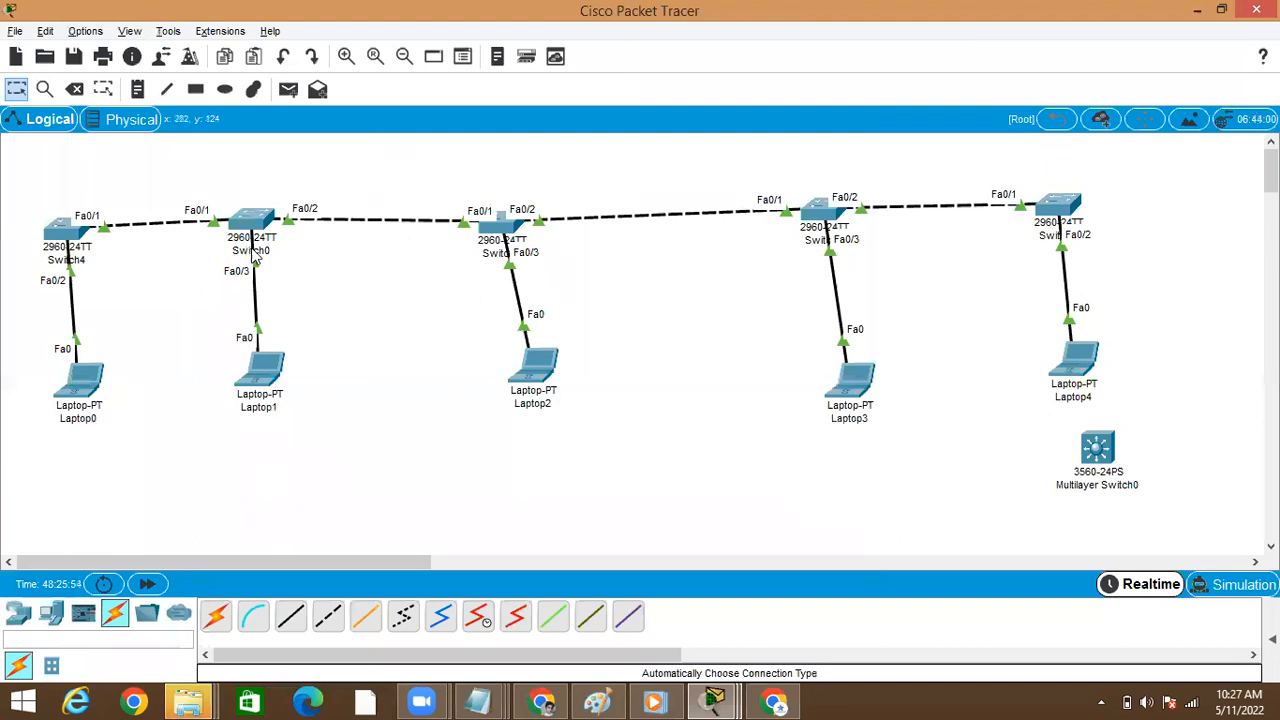
{"action": "mouse_move", "coordinate": [267, 237]}
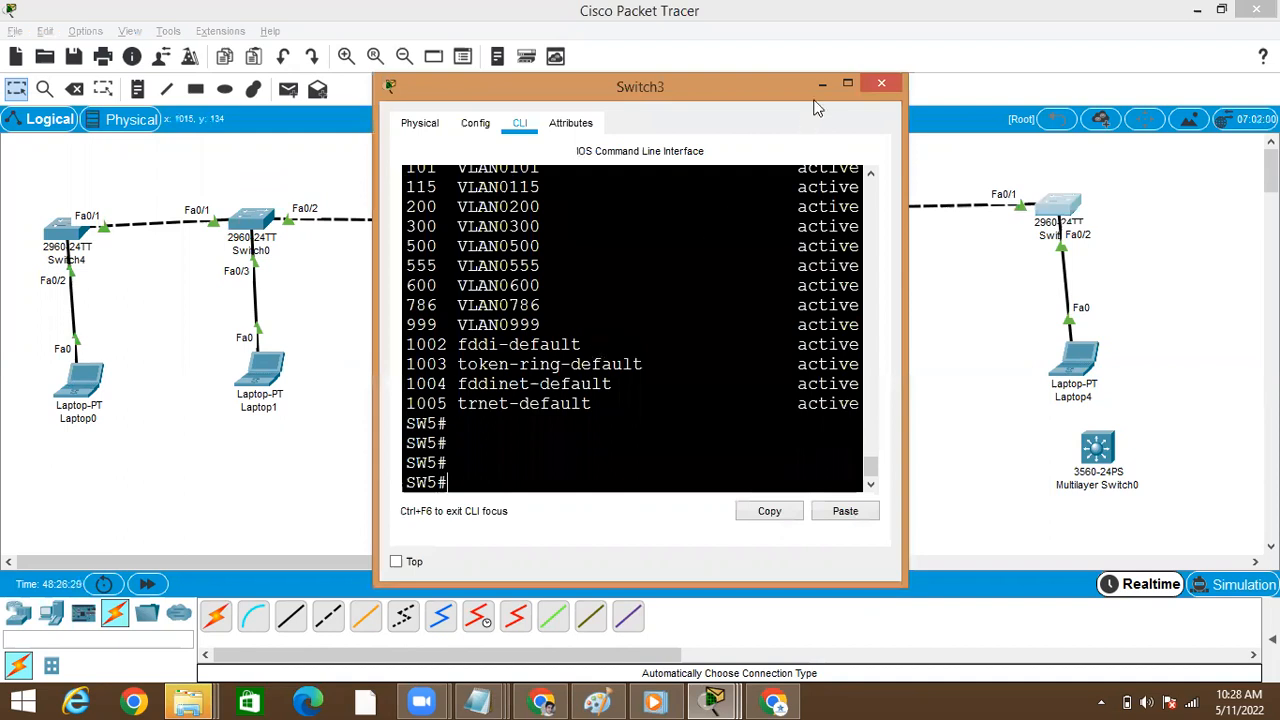
{"action": "left_click", "coordinate": [847, 87]}
{"action": "key", "text": "Up"}
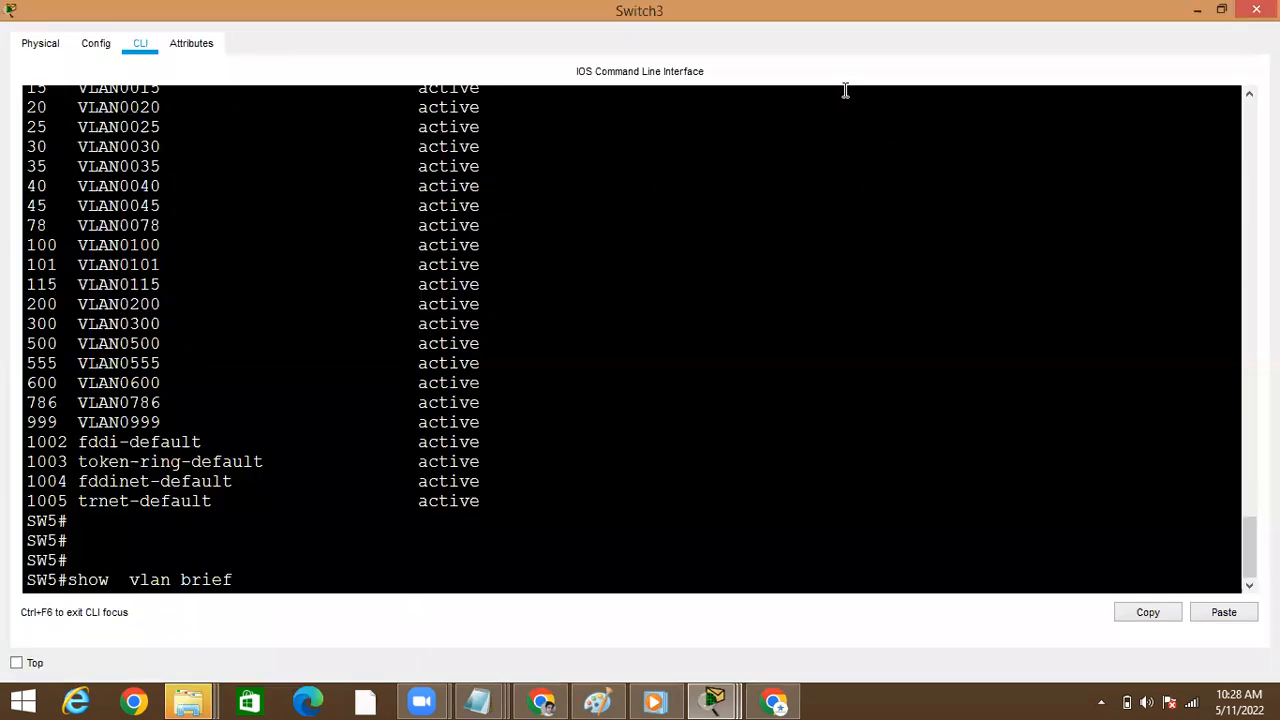
{"action": "key", "text": "Return"}
{"action": "key", "text": "Up"}
{"action": "key", "text": "Return"}
{"action": "key", "text": "space"}
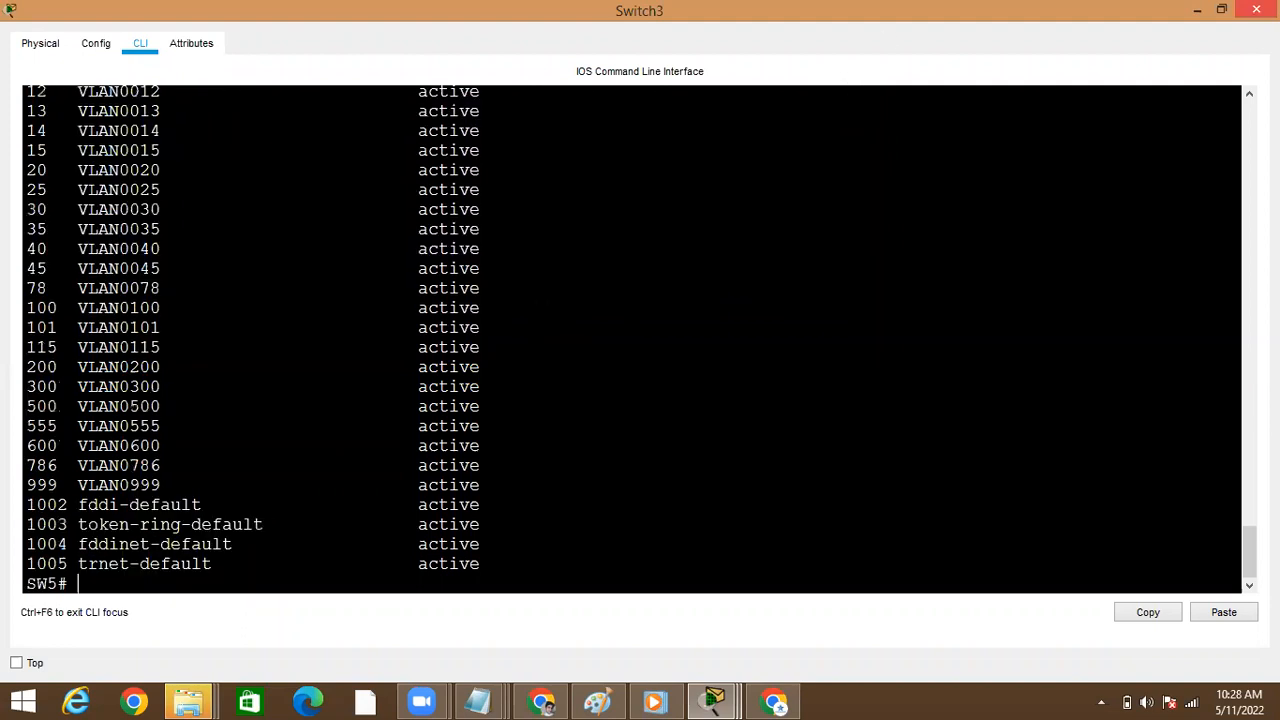
{"action": "left_click", "coordinate": [1198, 25]}
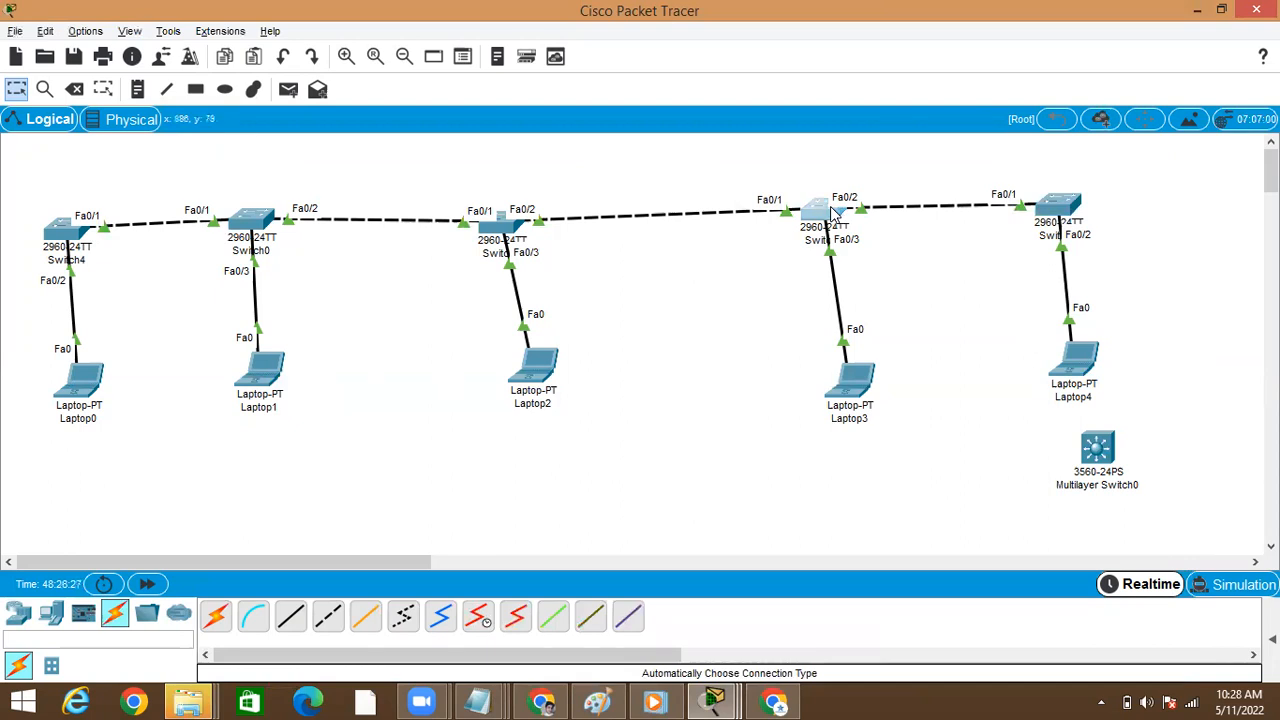
Open Switch2's command line, rerun show vlan brief to check the end of its list for VLAN 786, and minimize its window
{"action": "left_click", "coordinate": [831, 209]}
{"action": "key", "text": "Return"}
{"action": "key", "text": "Return"}
{"action": "type", "text": "show  vlan brief"}
{"action": "key", "text": "Return"}
{"action": "key", "text": "space"}
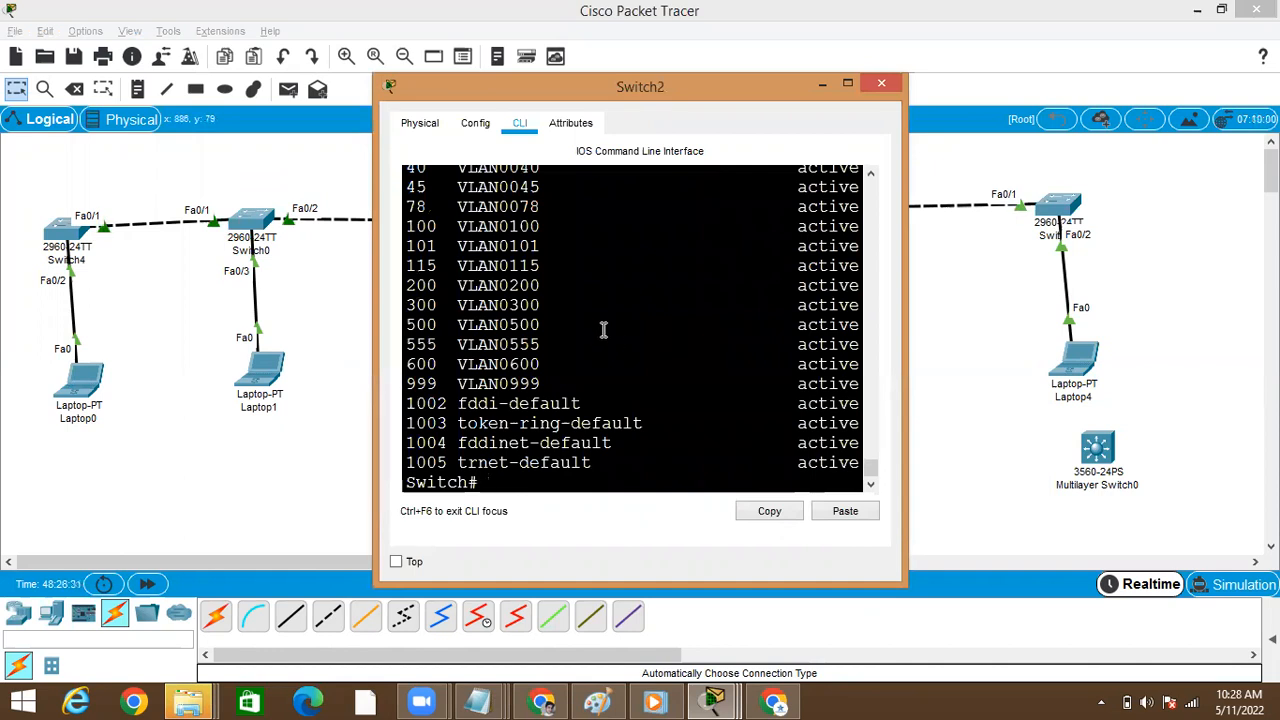
{"action": "left_click", "coordinate": [846, 86]}
{"action": "key", "text": "Up"}
{"action": "key", "text": "Return"}
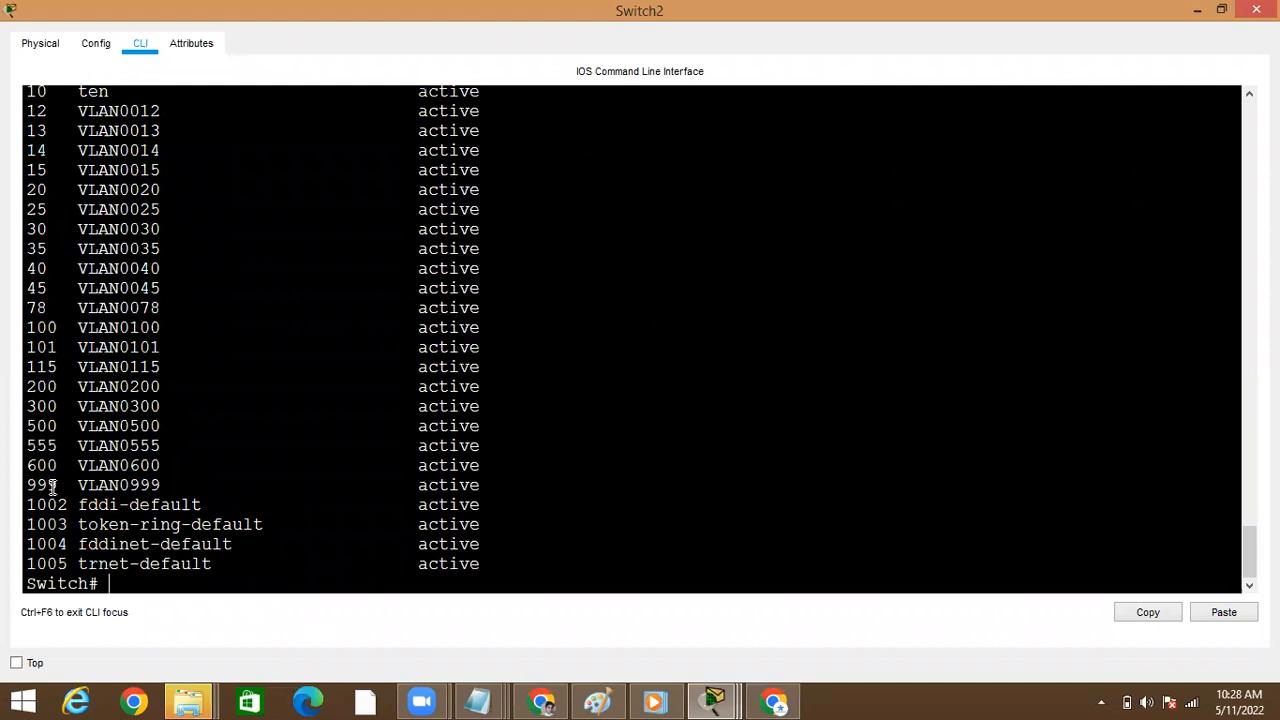
{"action": "double_click", "coordinate": [57, 484]}
{"action": "left_click", "coordinate": [1198, 12]}
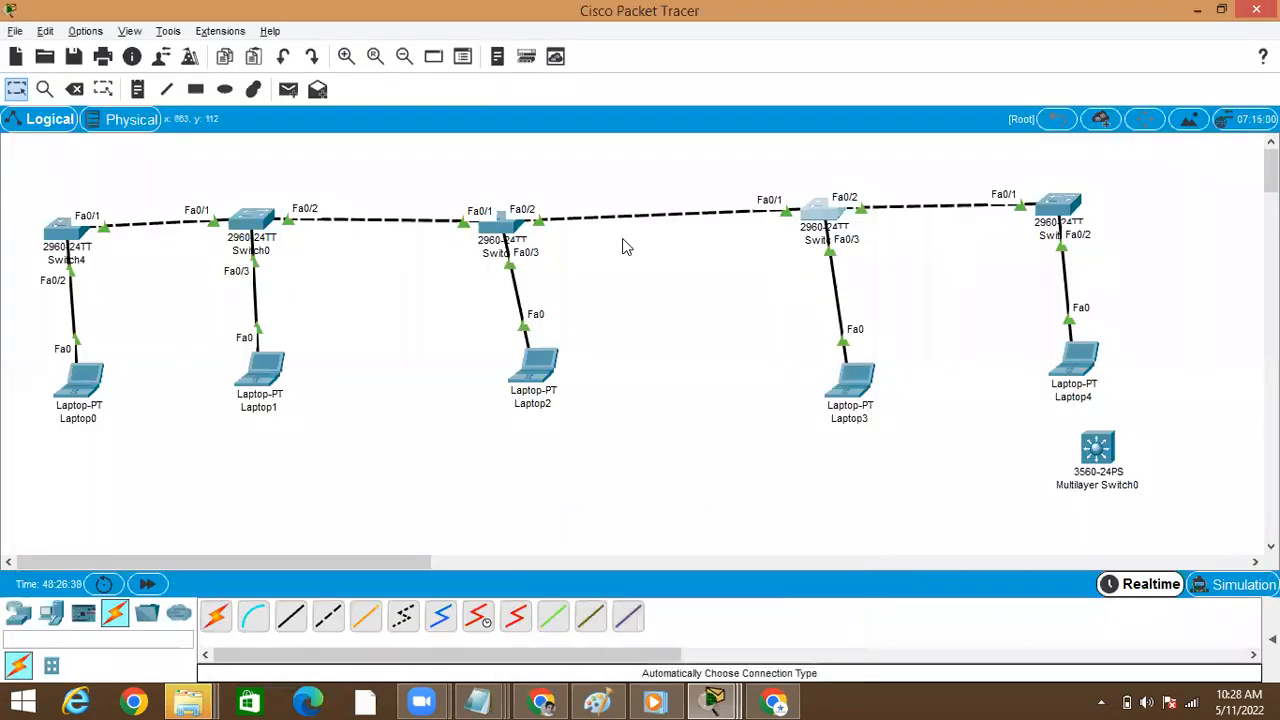
Rerun show vlan brief in Switch2's command line, highlight the VLAN 786 row in the earlier output for comparison, and put the window away
{"action": "left_click", "coordinate": [820, 208]}
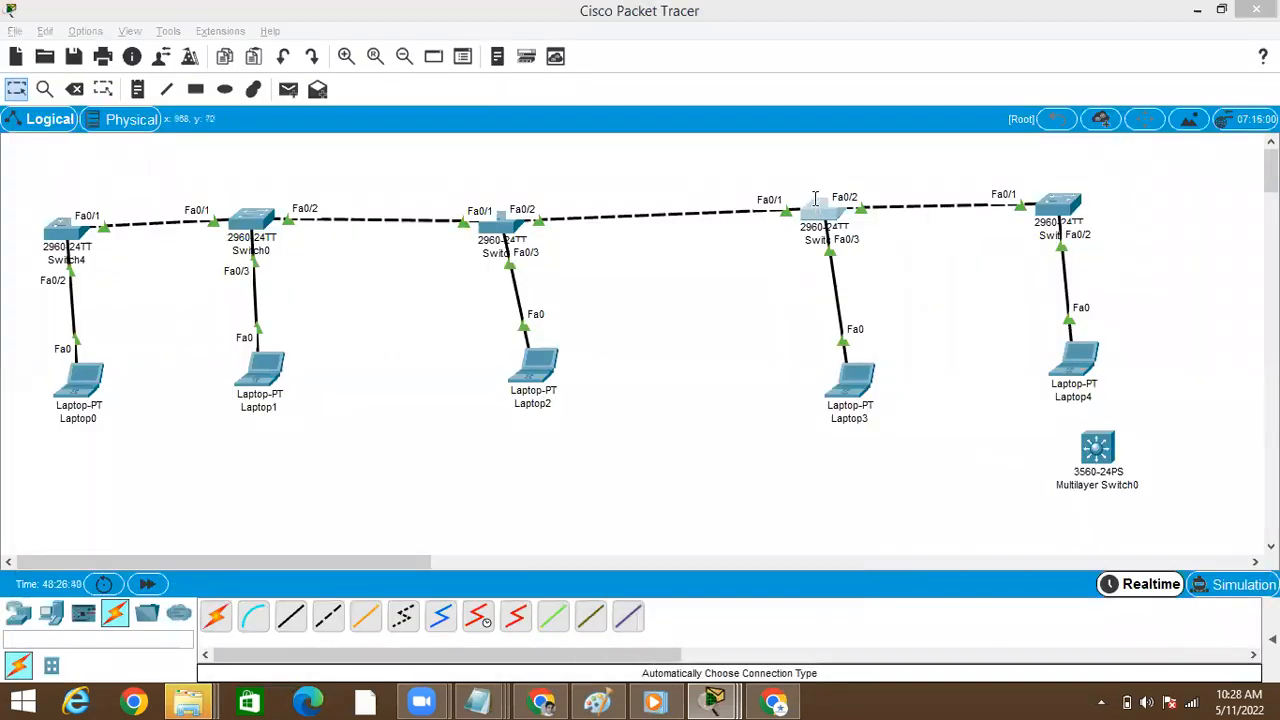
{"action": "left_click", "coordinate": [847, 84]}
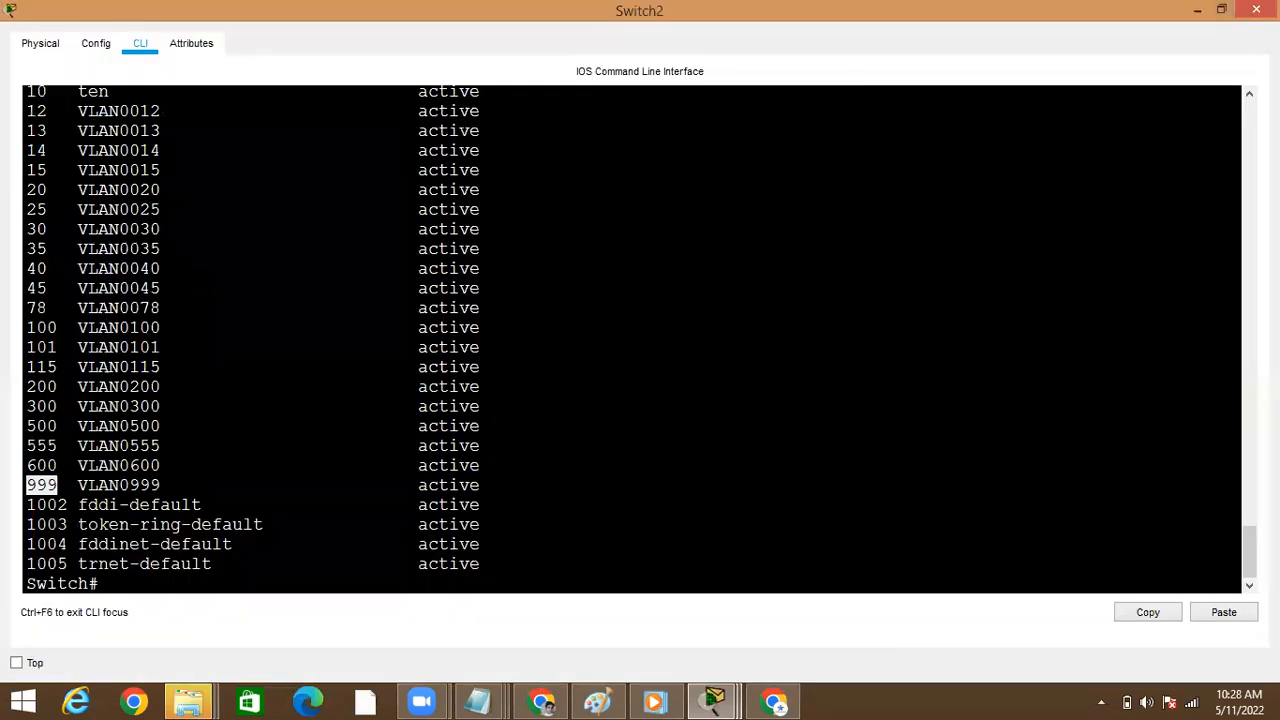
{"action": "key", "text": "Up"}
{"action": "key", "text": "Return"}
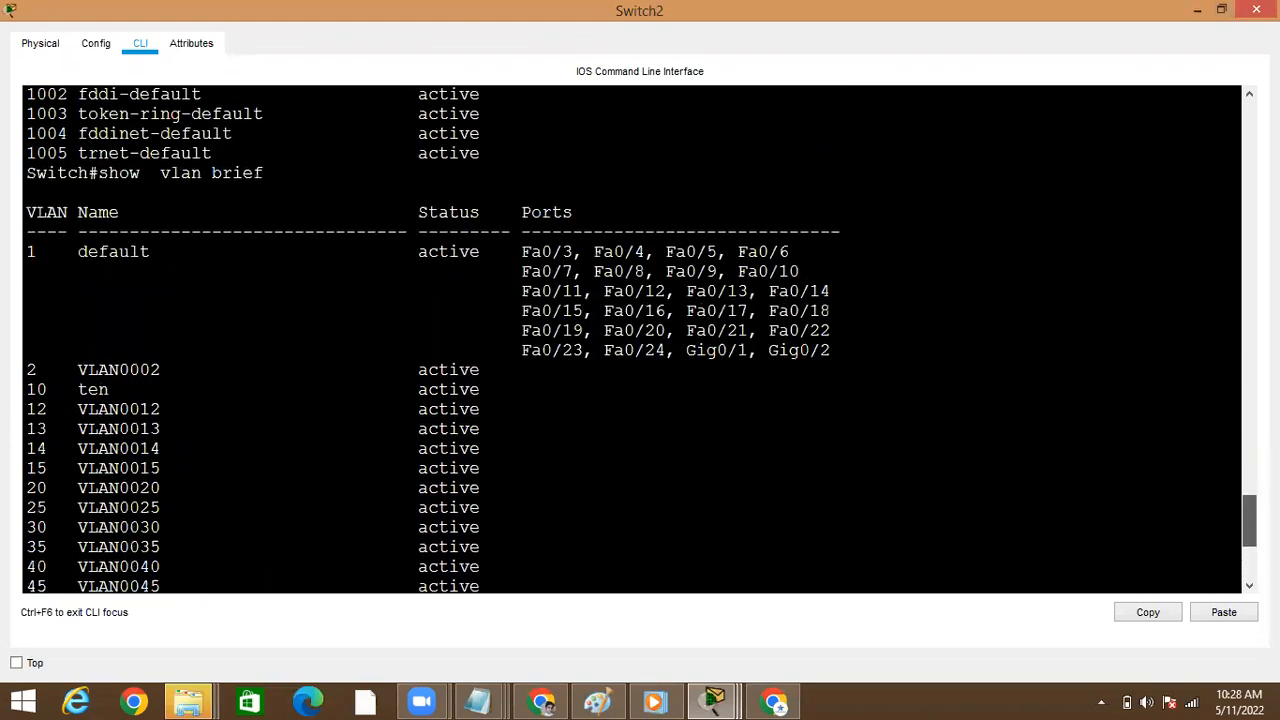
{"action": "left_click_drag", "start_coordinate": [1245, 446], "coordinate": [1241, 411]}
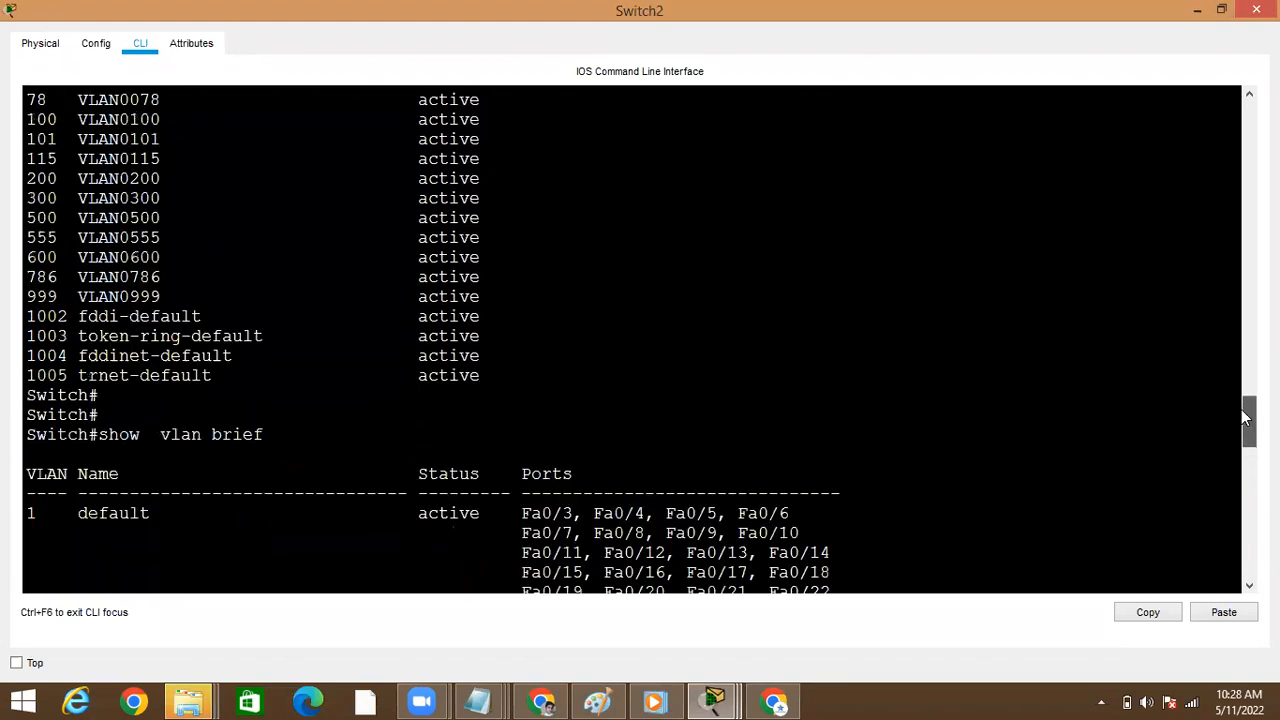
{"action": "left_click_drag", "start_coordinate": [26, 270], "coordinate": [492, 268]}
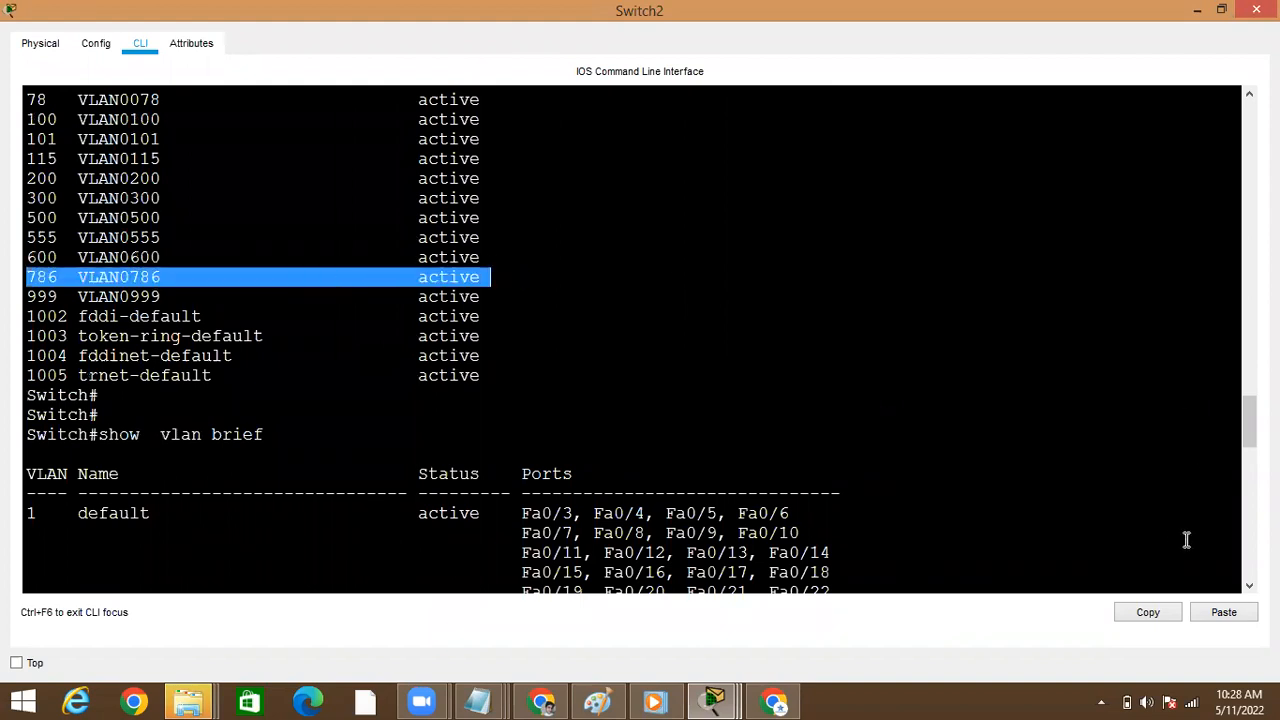
{"action": "left_click_drag", "start_coordinate": [1249, 422], "coordinate": [1249, 555]}
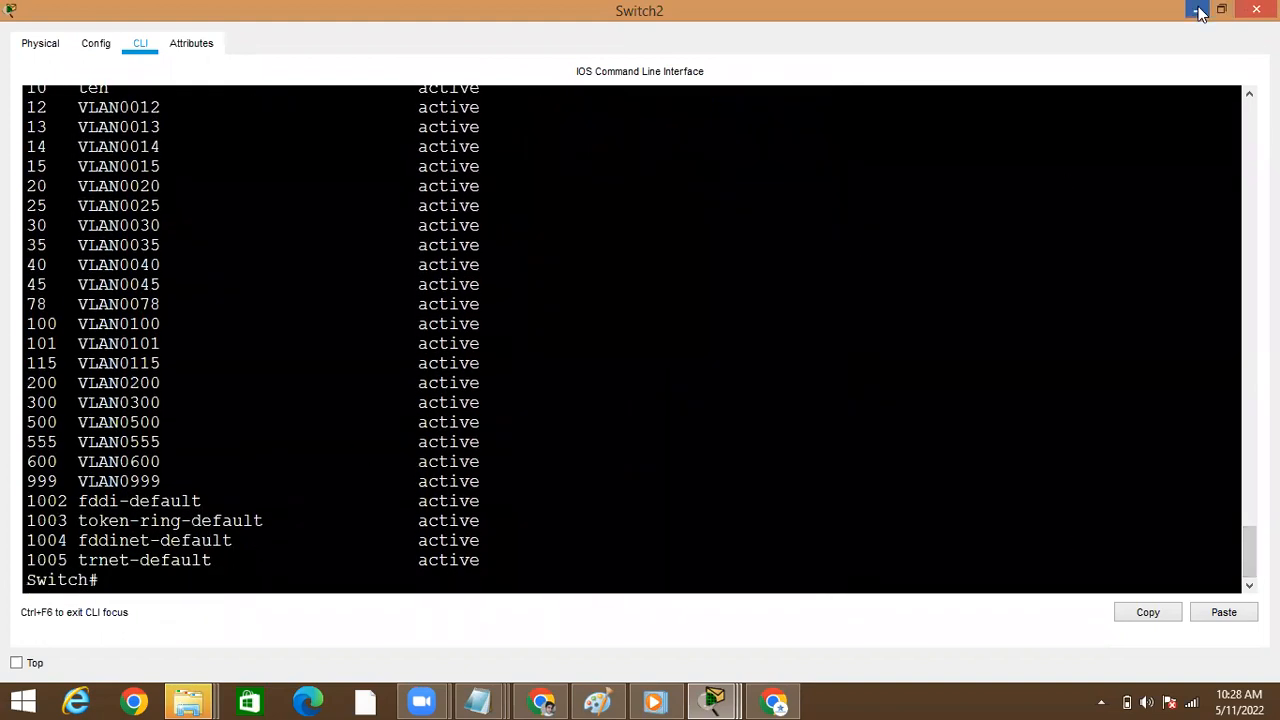
{"action": "left_click", "coordinate": [1252, 10]}
Open Switch3's command line, rerun show vlan brief to recheck its VLAN list, and minimize the window
{"action": "left_click", "coordinate": [1056, 203]}
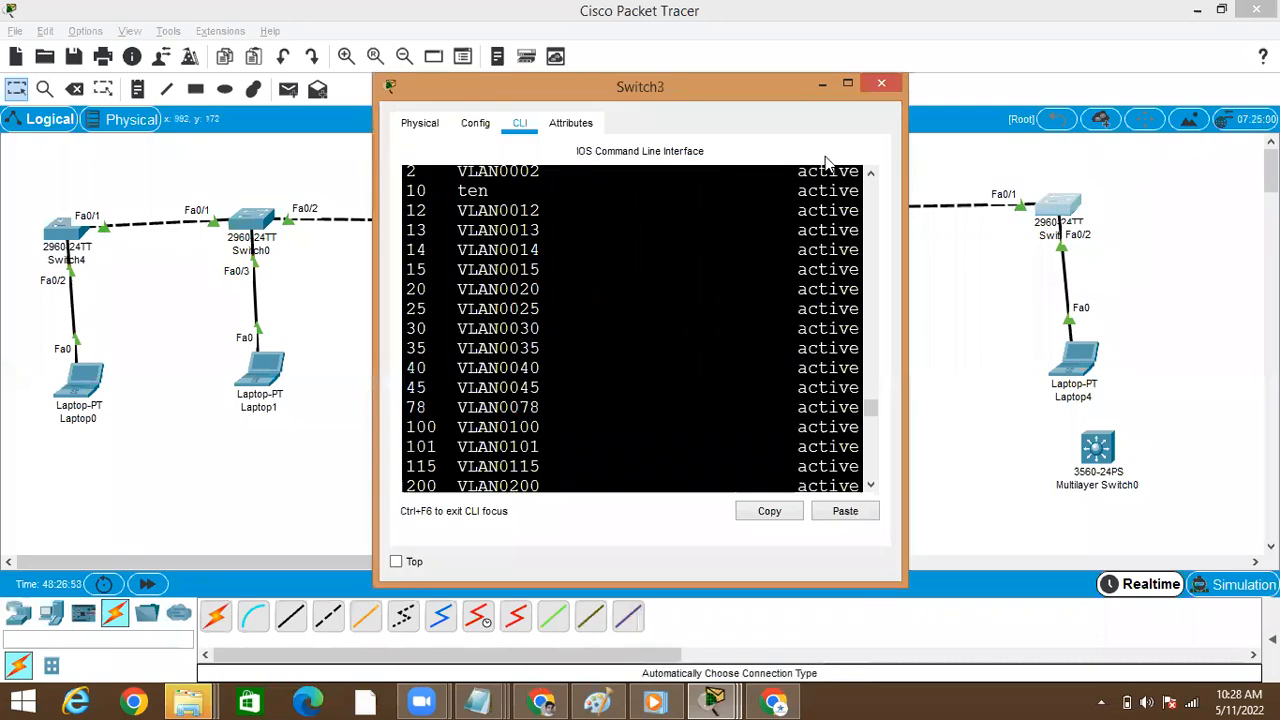
{"action": "left_click", "coordinate": [845, 86]}
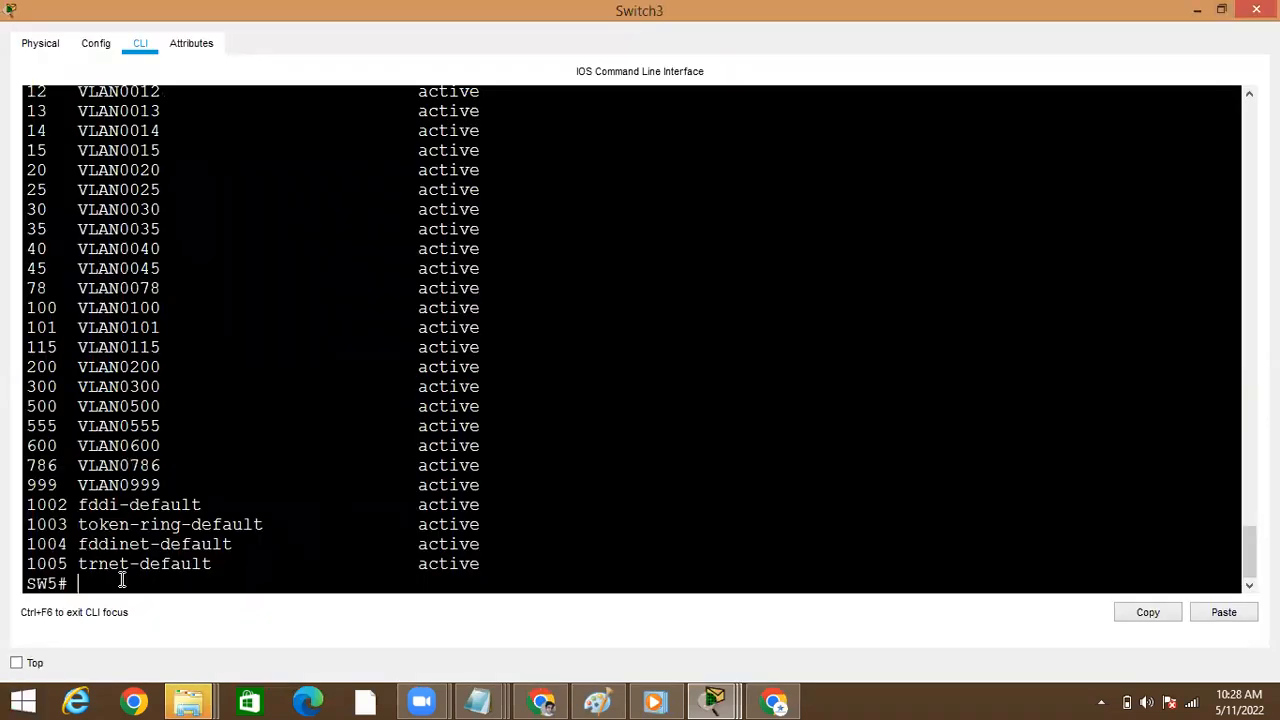
{"action": "key", "text": "Return"}
{"action": "key", "text": "Return"}
{"action": "key", "text": "Up"}
{"action": "key", "text": "Return"}
{"action": "key", "text": "space"}
{"action": "key", "text": "Up"}
{"action": "key", "text": "Down"}
{"action": "left_click", "coordinate": [1195, 10]}
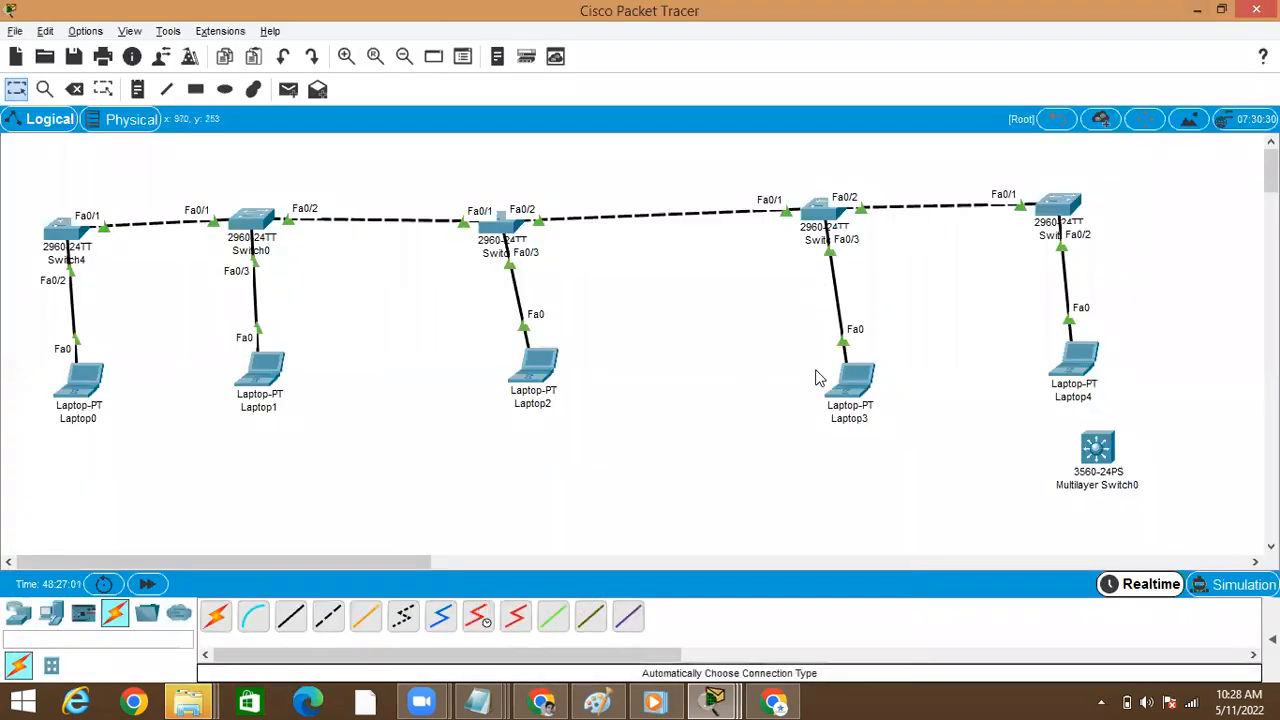
Run show vtp status on Switch3, highlight its VTP operating mode, and minimize the window
{"action": "left_click", "coordinate": [1058, 206]}
{"action": "left_click", "coordinate": [840, 87]}
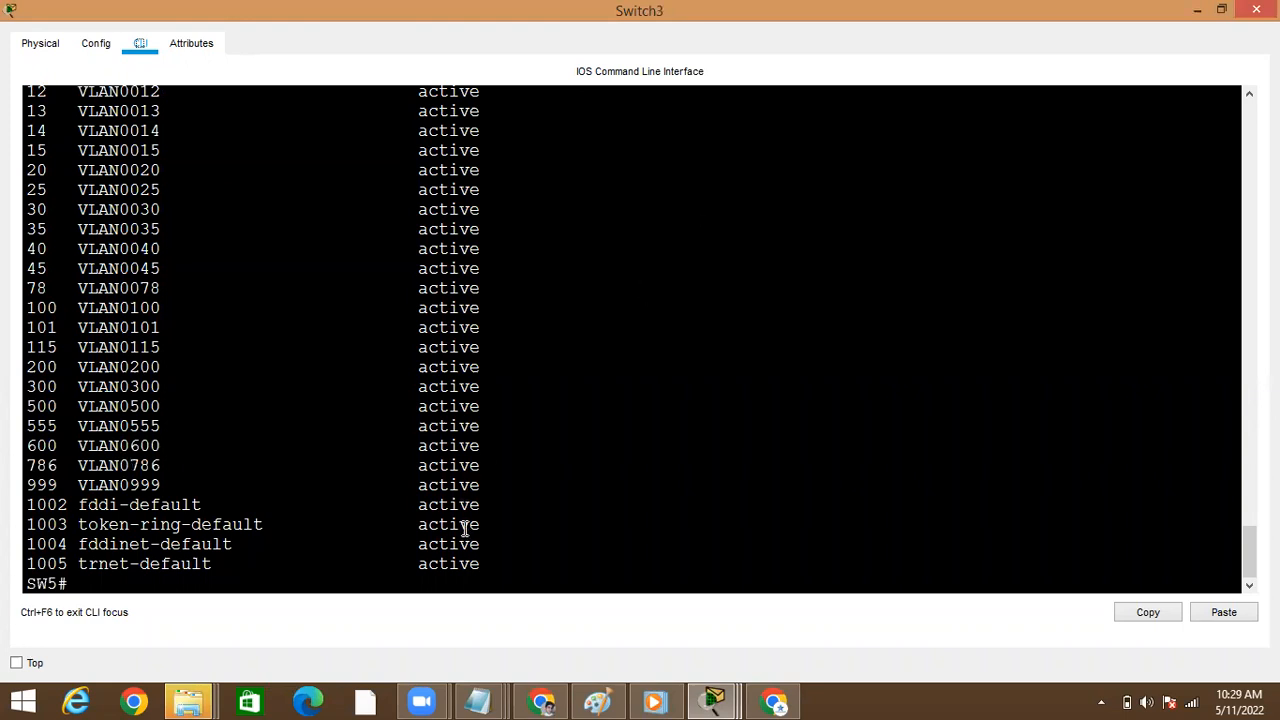
{"action": "left_click", "coordinate": [461, 569]}
{"action": "key", "text": "Return"}
{"action": "key", "text": "Return"}
{"action": "type", "text": "sho"}
{"action": "key", "text": "Tab"}
{"action": "type", "text": "vt"}
{"action": "key", "text": "Tab"}
{"action": "type", "text": "st"}
{"action": "key", "text": "Tab"}
{"action": "key", "text": "Return"}
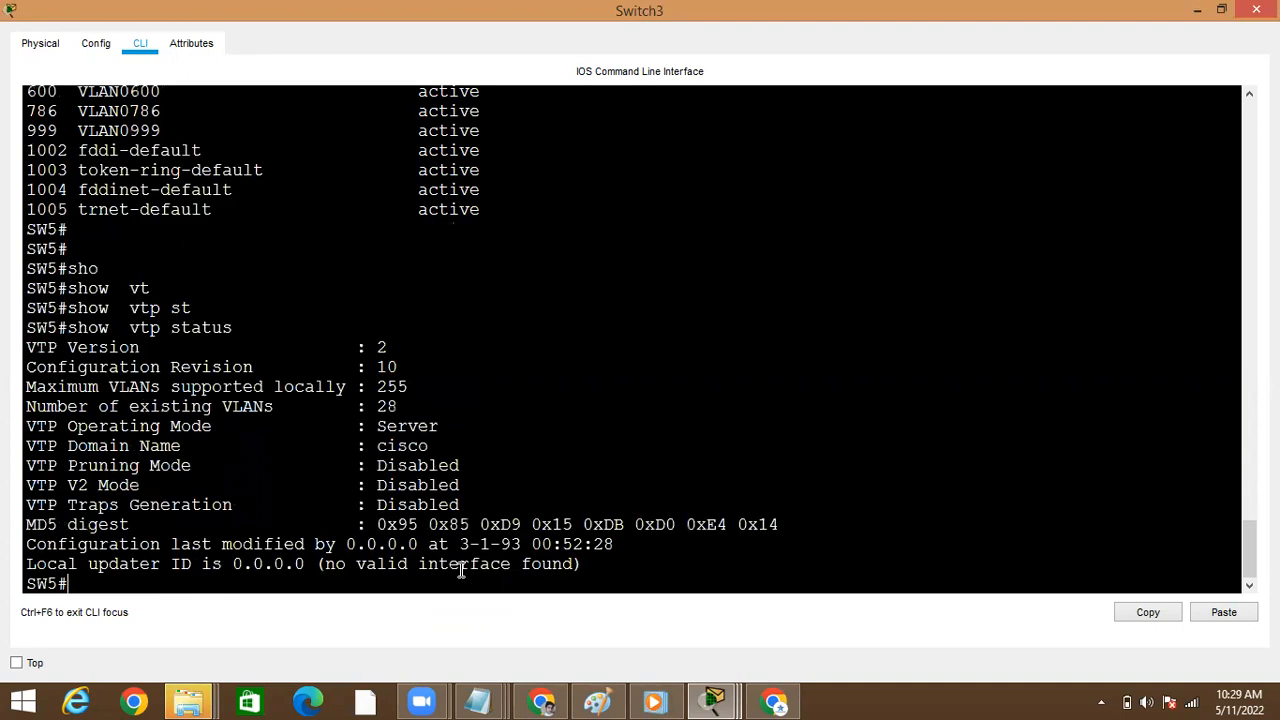
{"action": "double_click", "coordinate": [404, 424]}
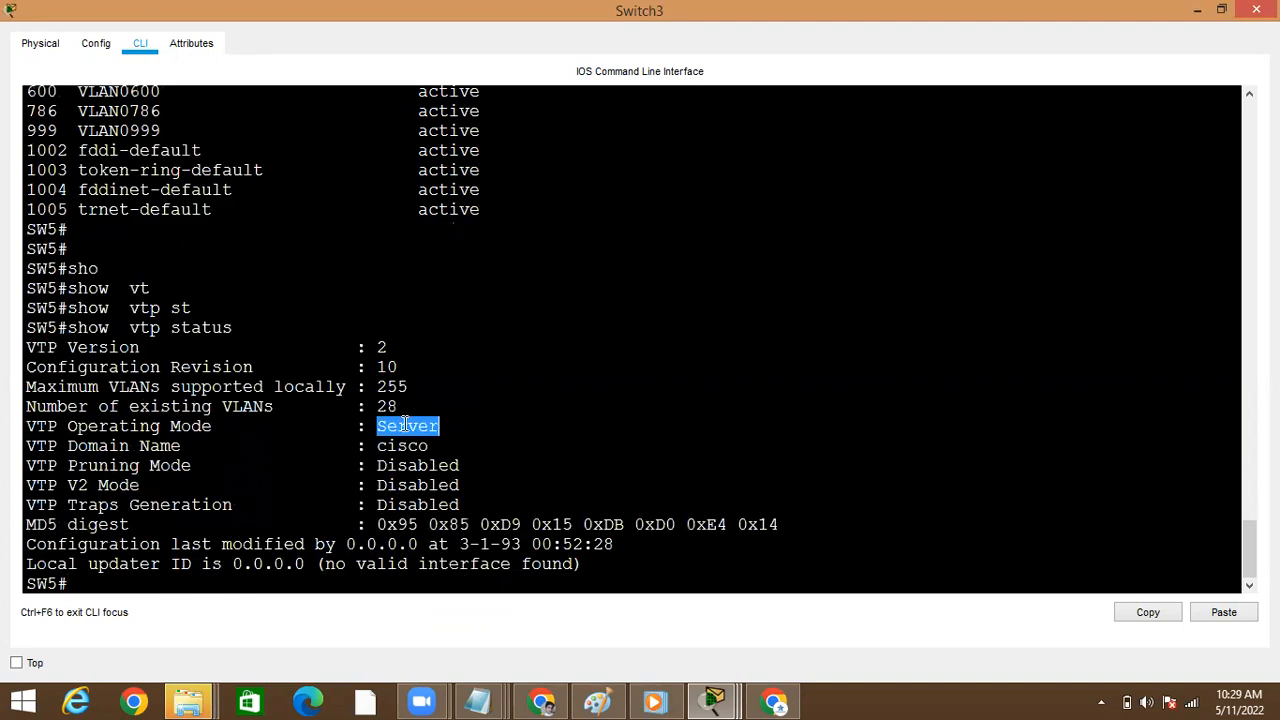
{"action": "left_click", "coordinate": [1196, 10]}
Open Switch2's command line at full size and run show vtp status
{"action": "left_click", "coordinate": [826, 212]}
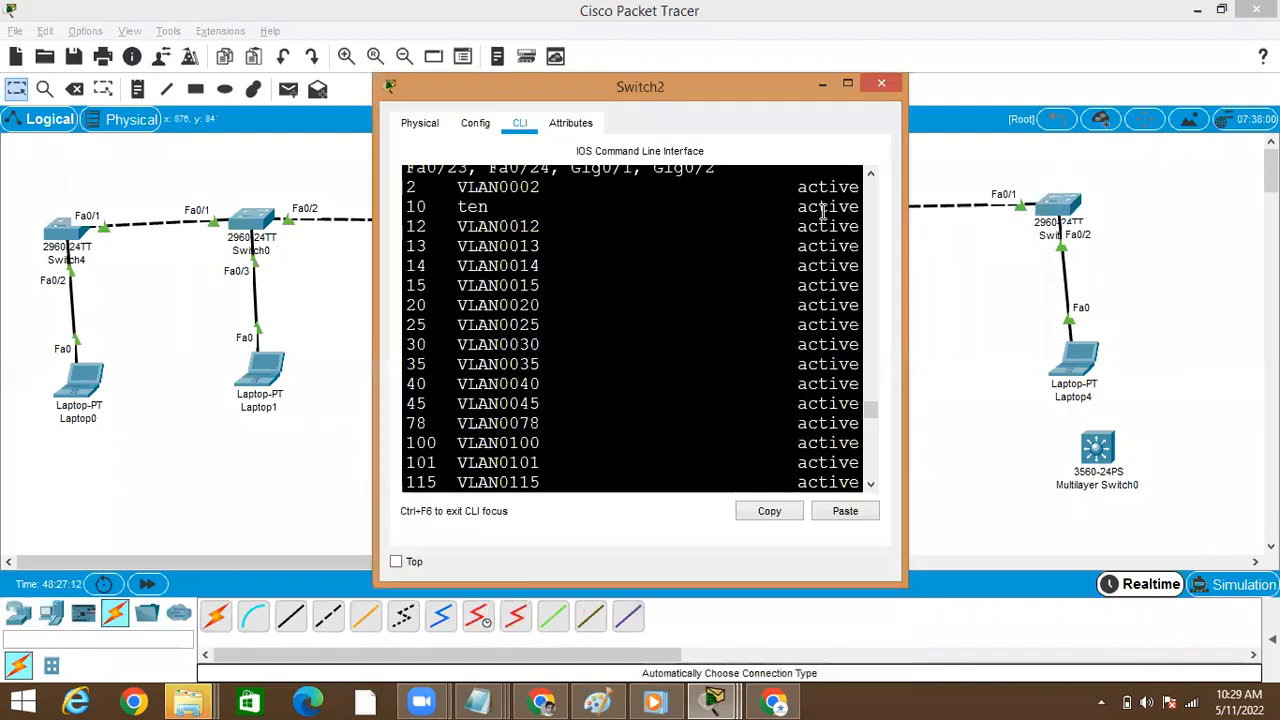
{"action": "left_click", "coordinate": [847, 83]}
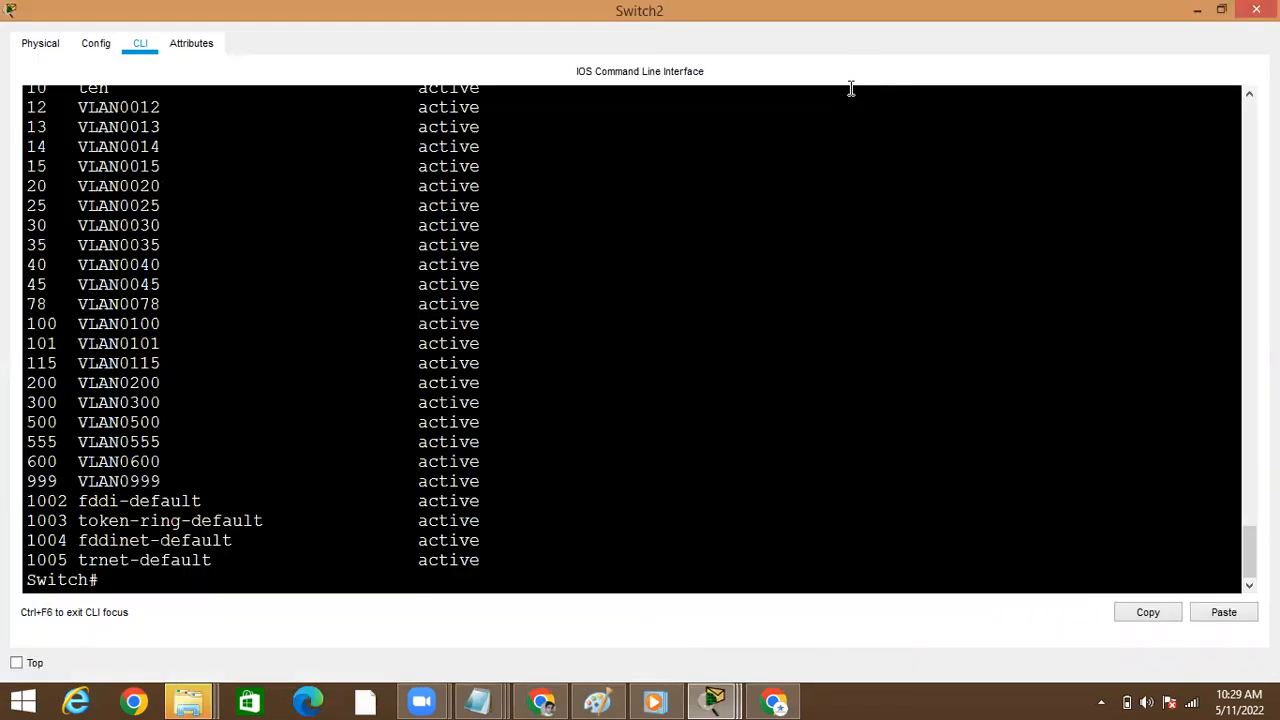
{"action": "key", "text": "Return"}
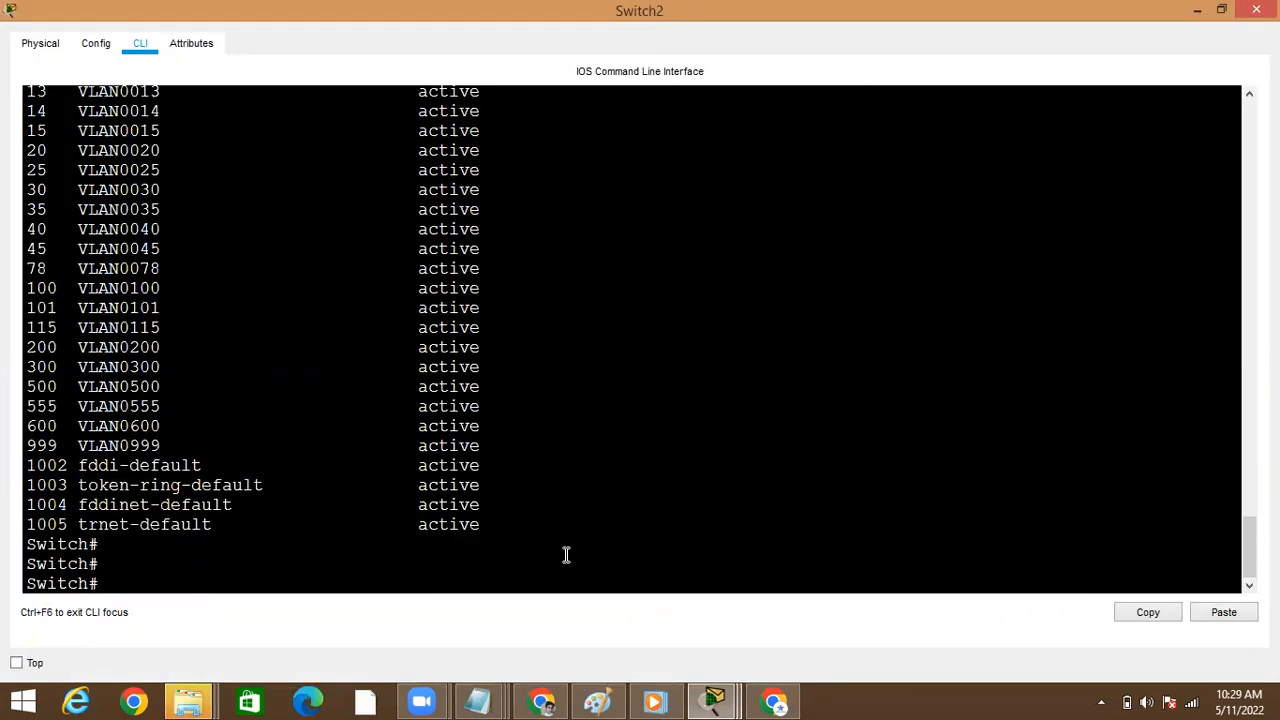
{"action": "type", "text": "sho"}
{"action": "key", "text": "Tab"}
{"action": "type", "text": "vt"}
{"action": "key", "text": "Tab"}
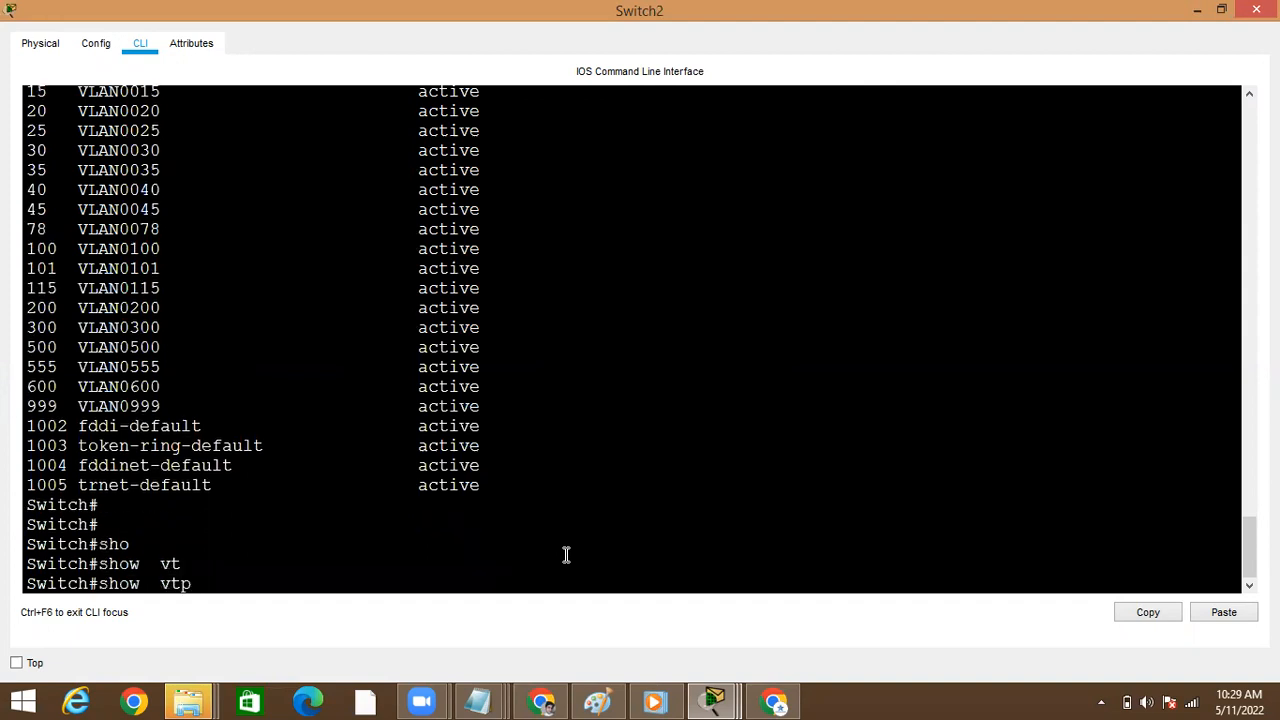
{"action": "type", "text": "s"}
{"action": "key", "text": "Tab"}
{"action": "key", "text": "Return"}
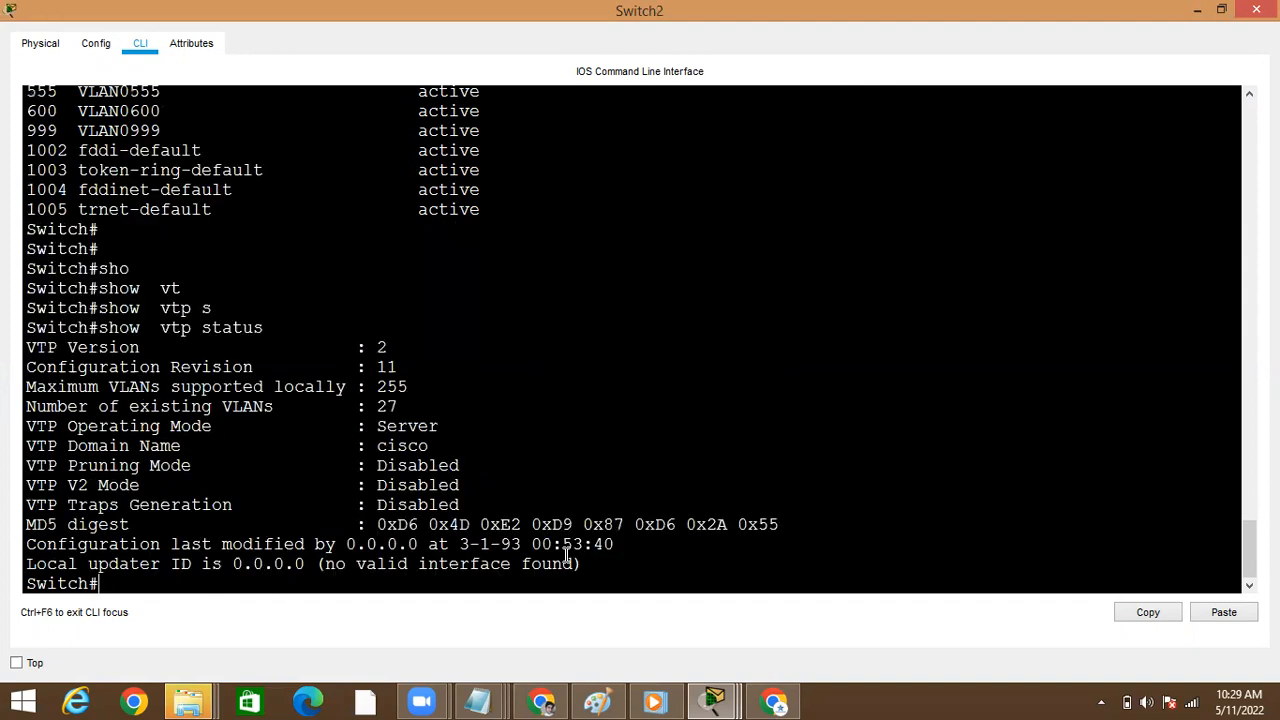
Compare the configuration revision in Switch2's VTP status with the one in Switch3's, minimizing each window after checking
{"action": "double_click", "coordinate": [219, 367]}
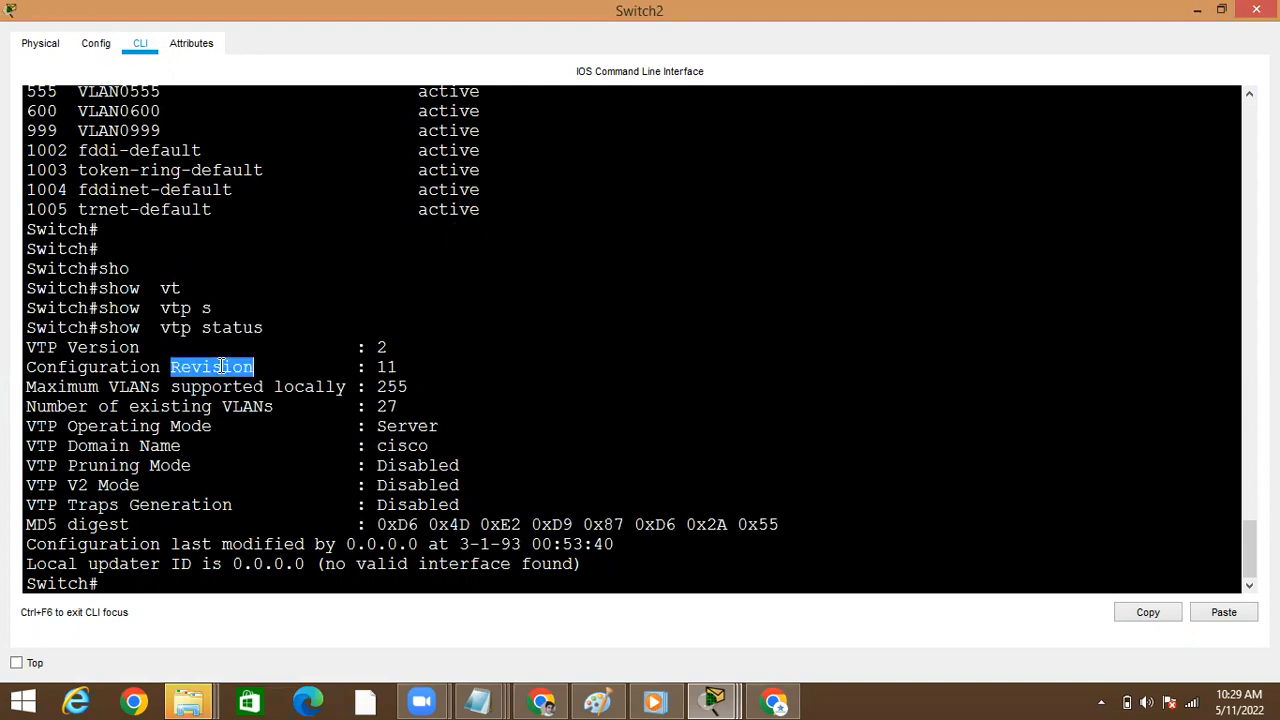
{"action": "double_click", "coordinate": [385, 366]}
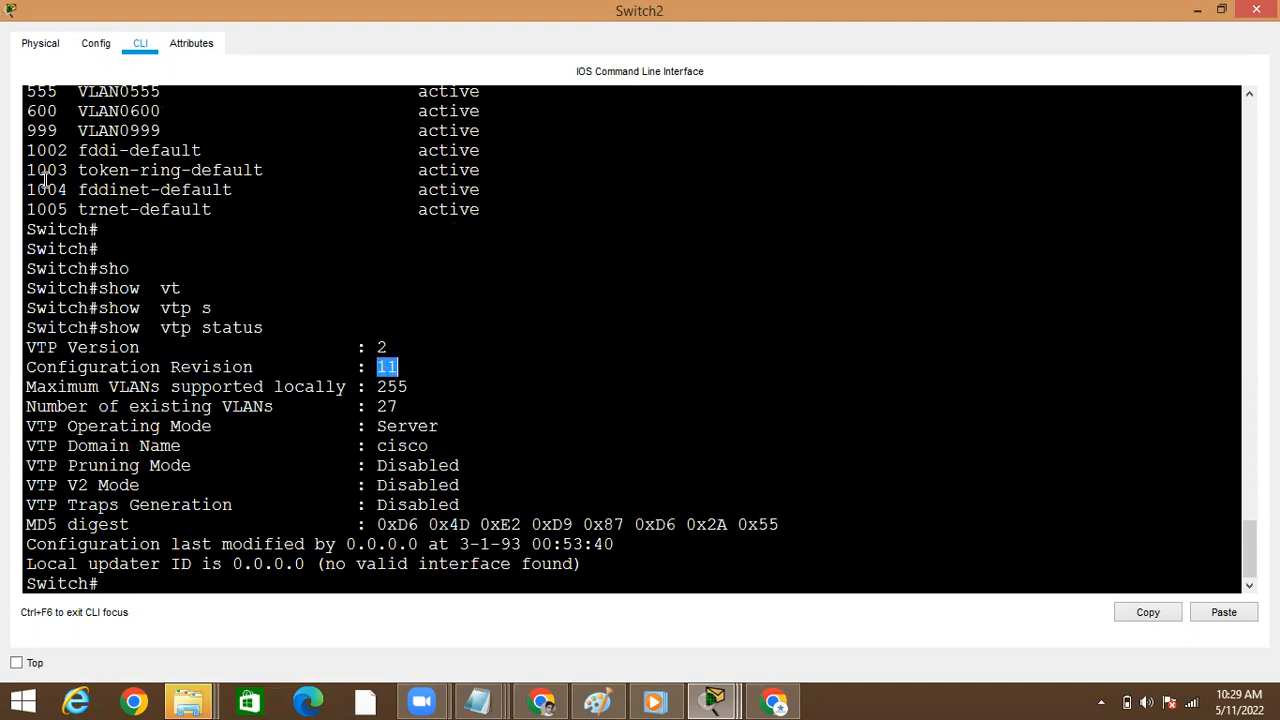
{"action": "left_click", "coordinate": [1195, 12]}
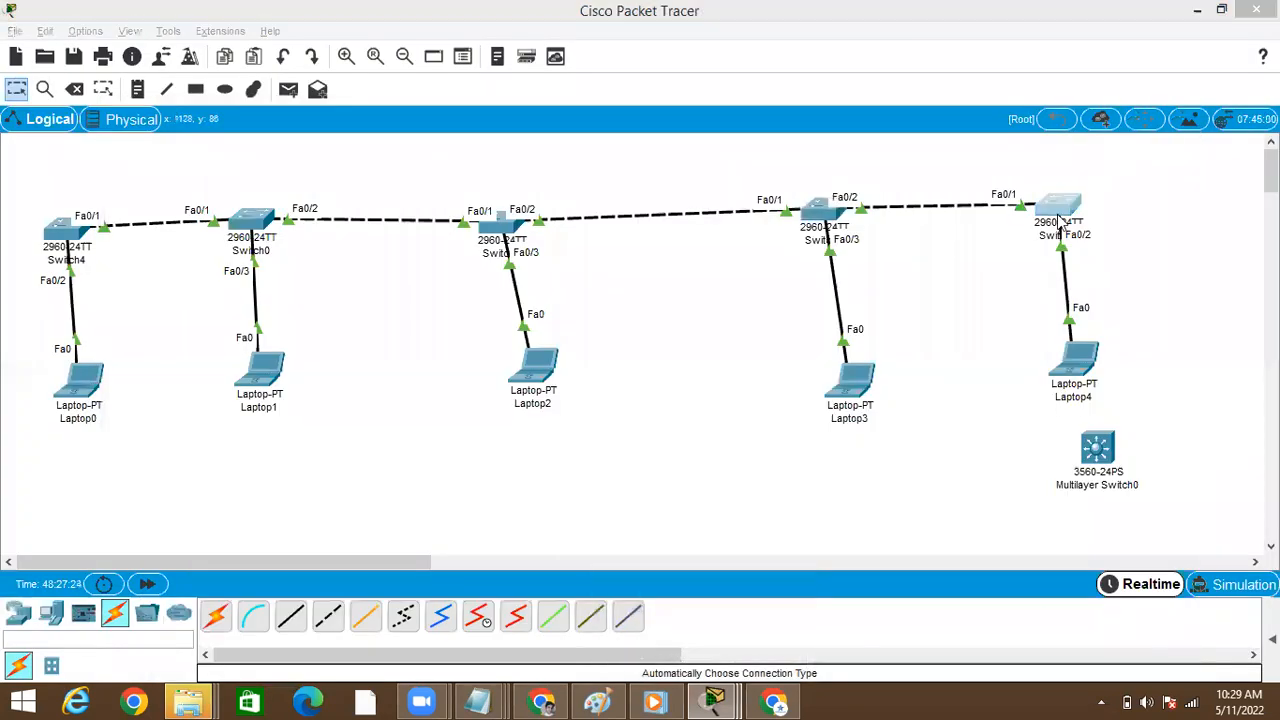
{"action": "left_click", "coordinate": [1058, 205]}
{"action": "left_click", "coordinate": [847, 86]}
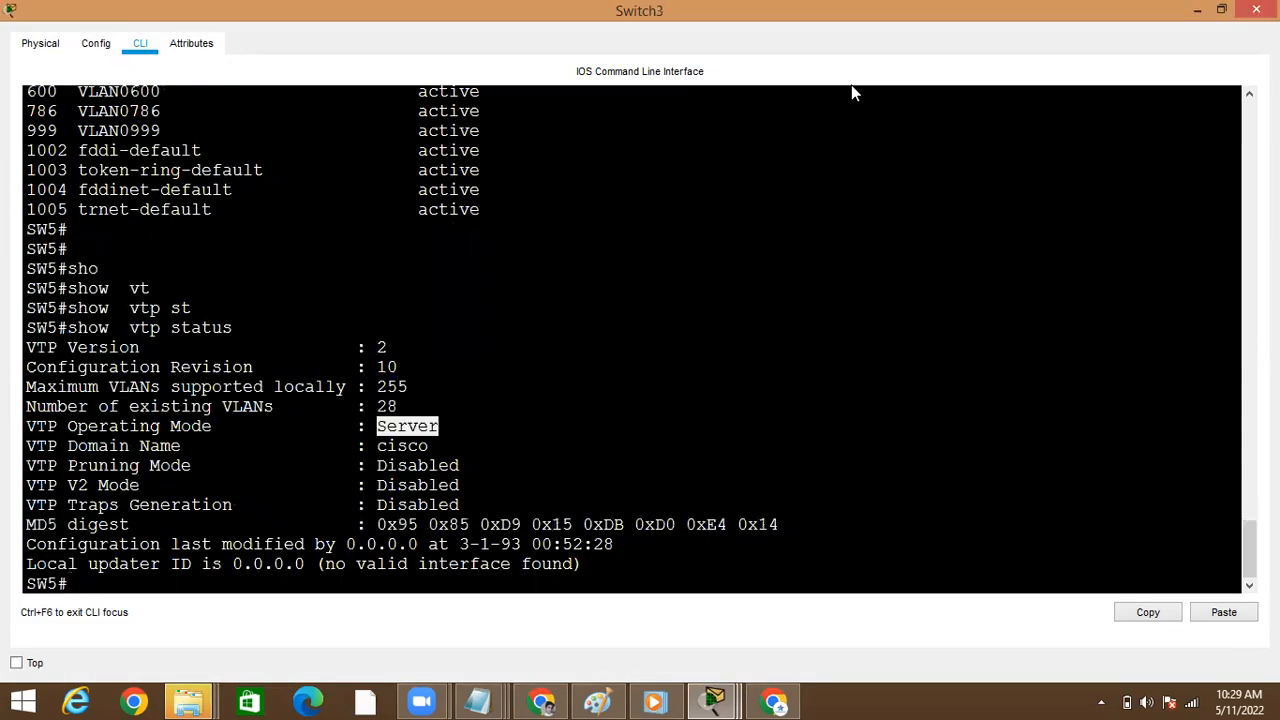
{"action": "double_click", "coordinate": [386, 368]}
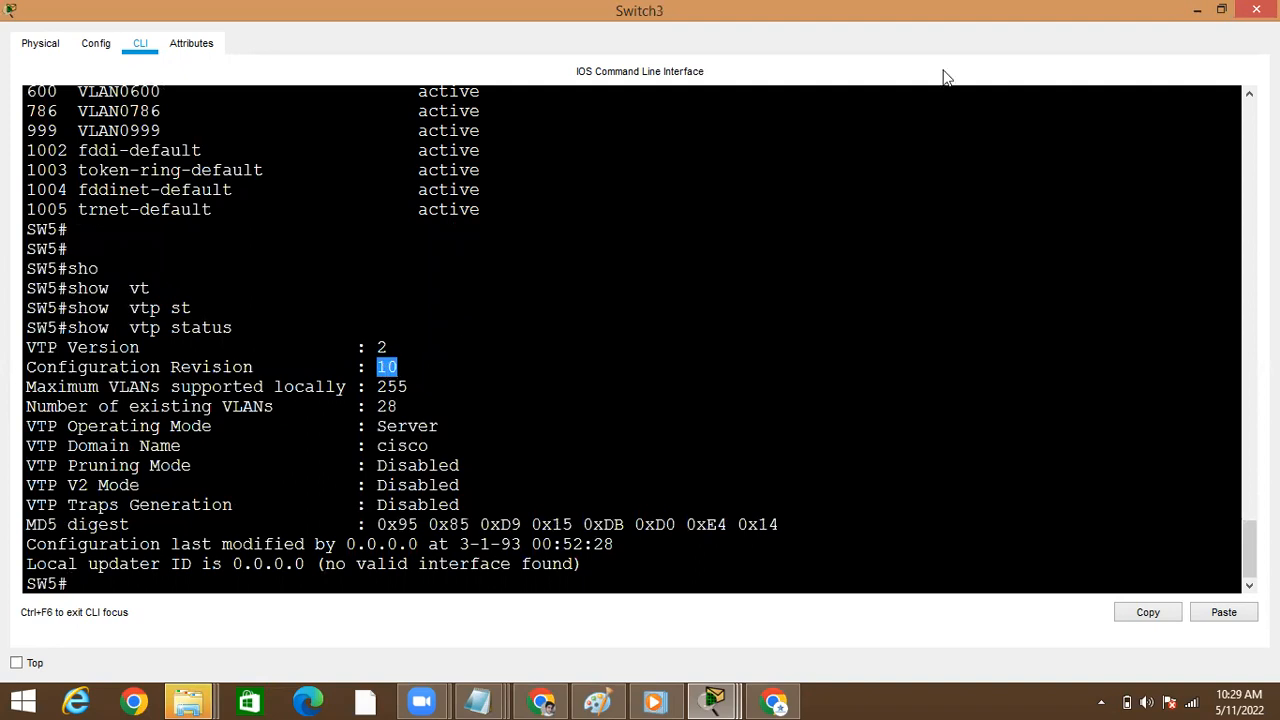
{"action": "left_click", "coordinate": [1197, 11]}
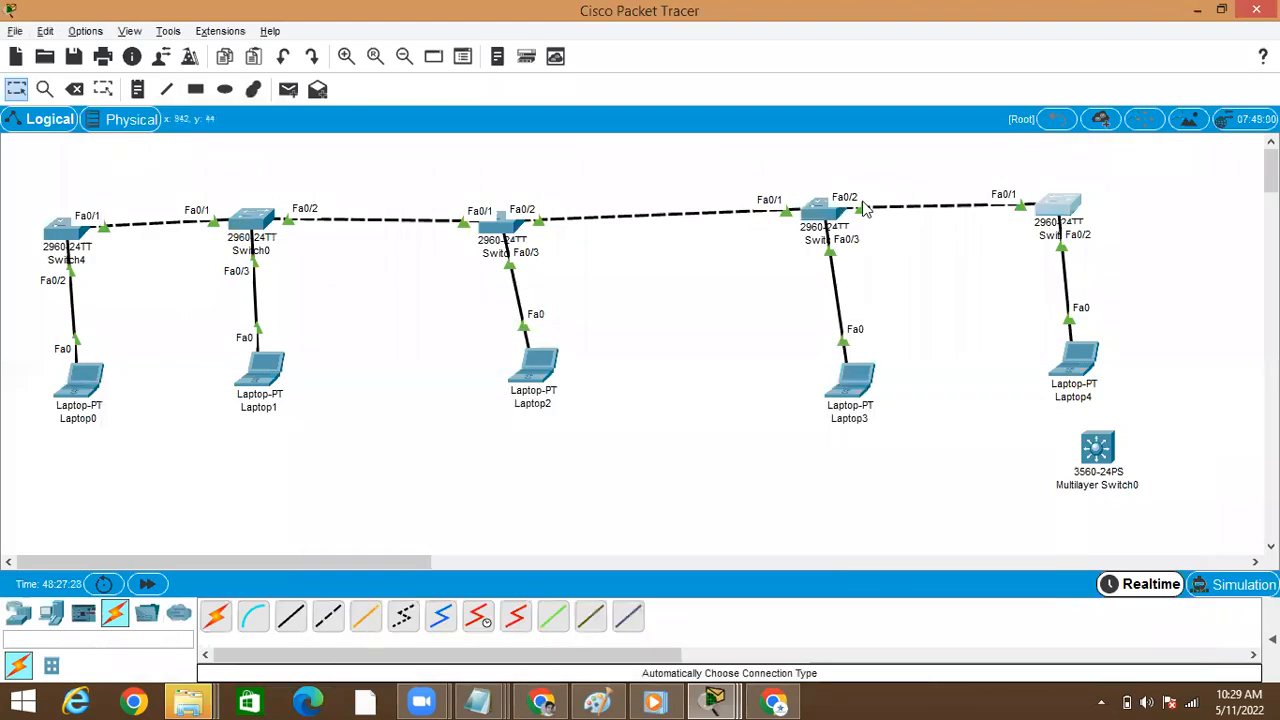
Rerun show vtp status on Switch3 repeatedly to recheck its configuration revision, and minimize the window
{"action": "left_click", "coordinate": [1057, 209]}
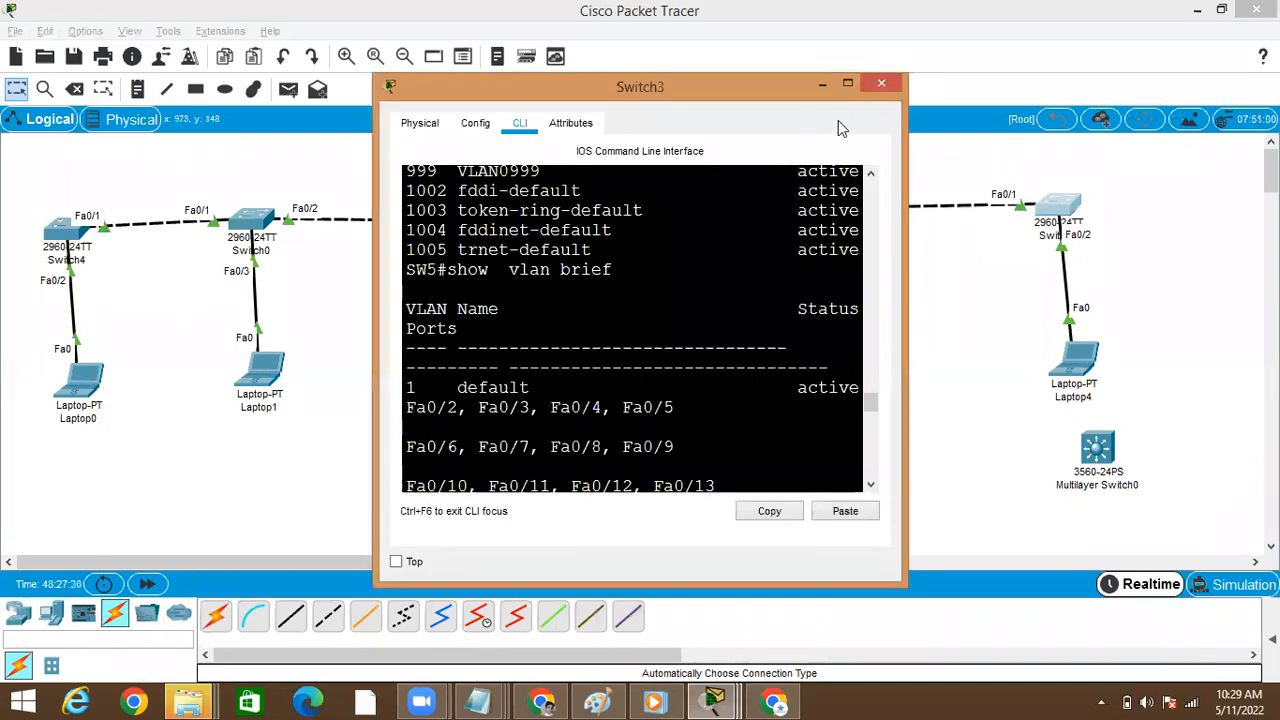
{"action": "left_click", "coordinate": [847, 84]}
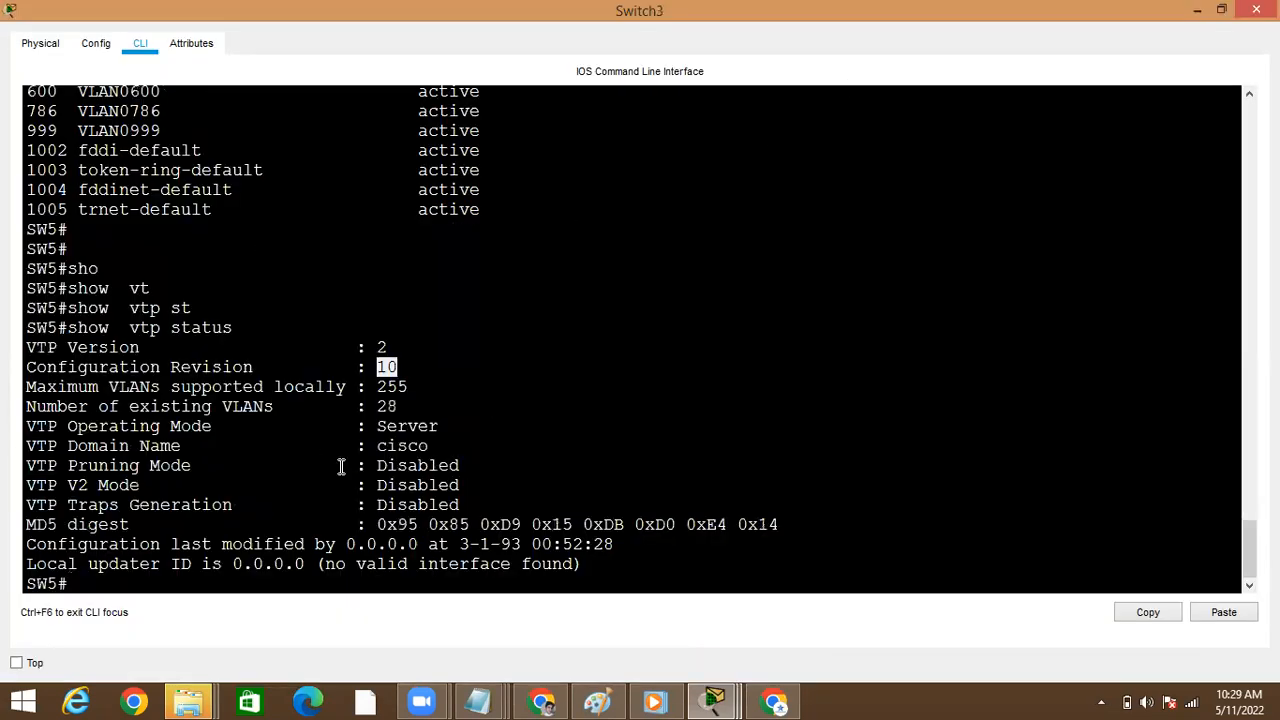
{"action": "key", "text": "Return"}
{"action": "key", "text": "Up"}
{"action": "key", "text": "Return"}
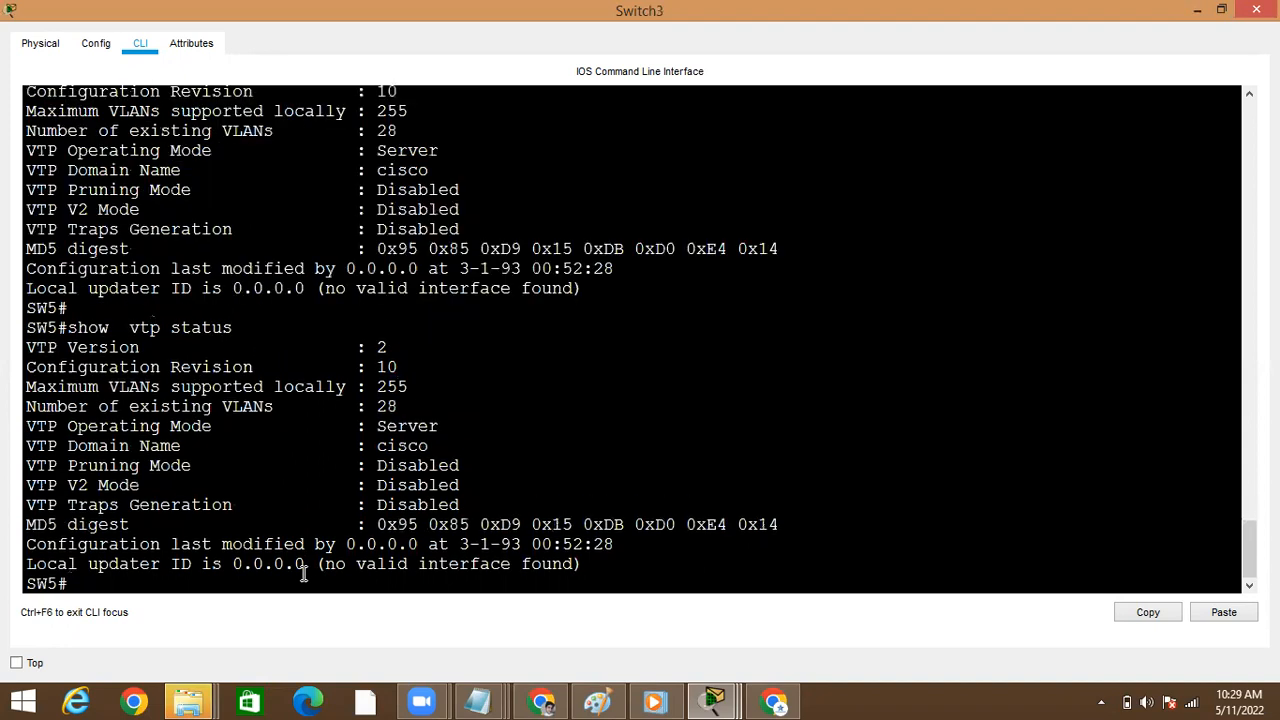
{"action": "double_click", "coordinate": [387, 368]}
{"action": "key", "text": "Up"}
{"action": "key", "text": "Down"}
{"action": "key", "text": "Up"}
{"action": "key", "text": "Down"}
{"action": "key", "text": "Up"}
{"action": "key", "text": "Down"}
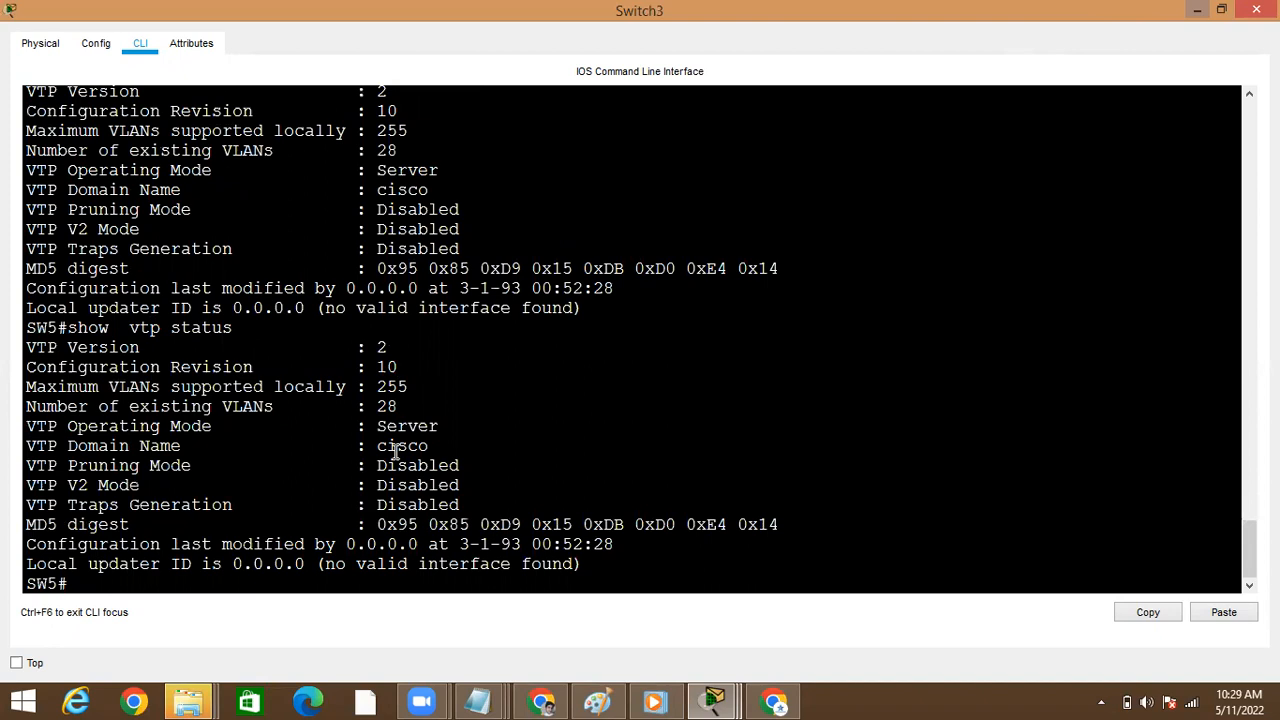
{"action": "double_click", "coordinate": [387, 368]}
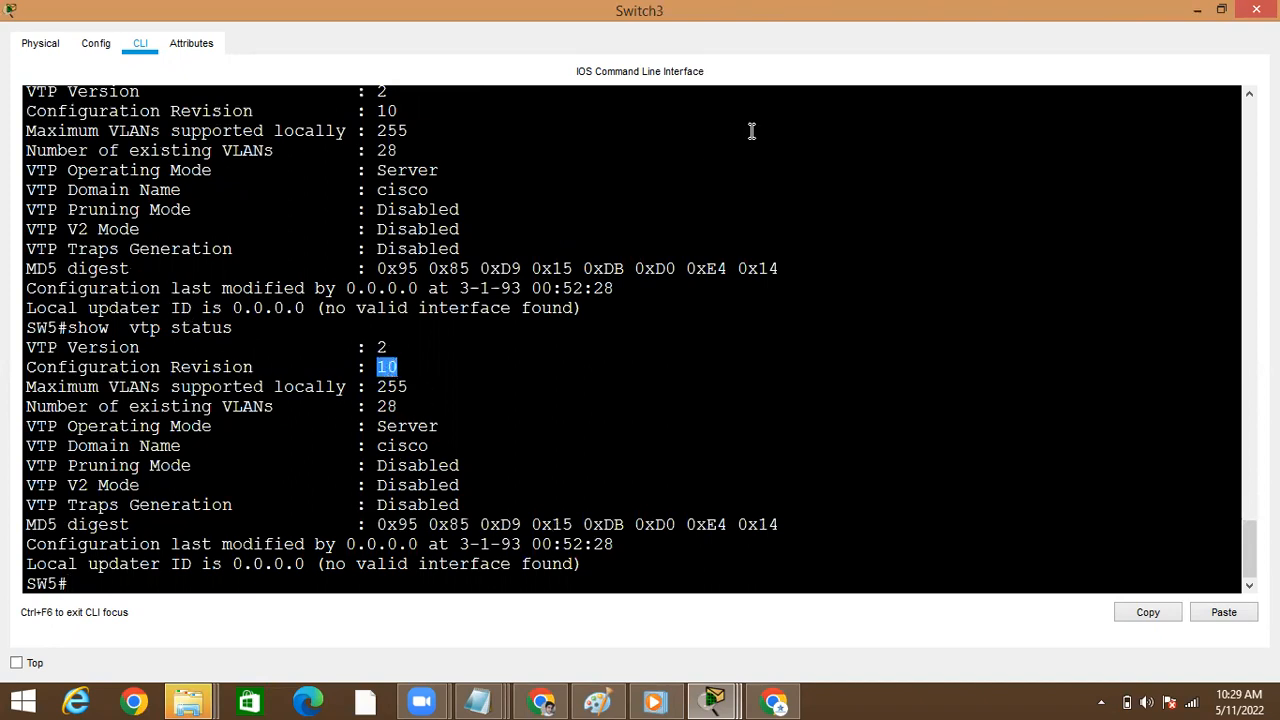
{"action": "left_click", "coordinate": [1196, 14]}
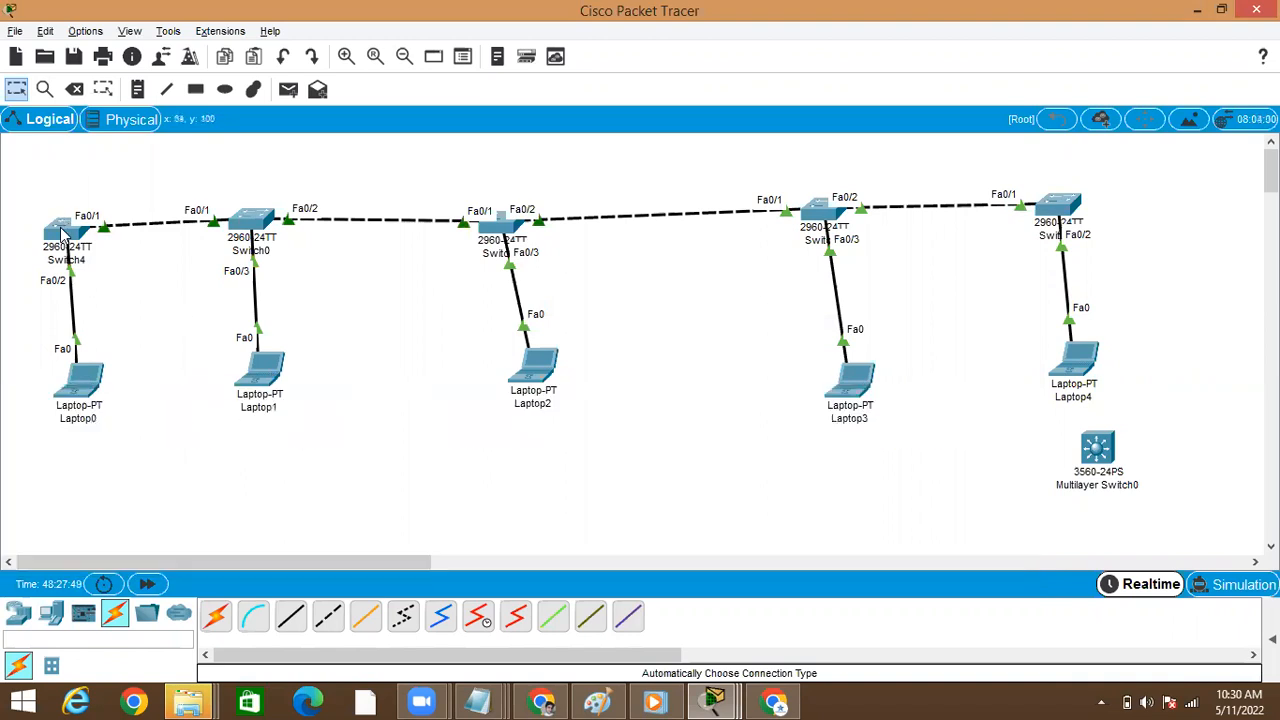
Open Switch0's command line and enter global configuration mode with configure terminal
{"action": "left_click", "coordinate": [270, 220]}
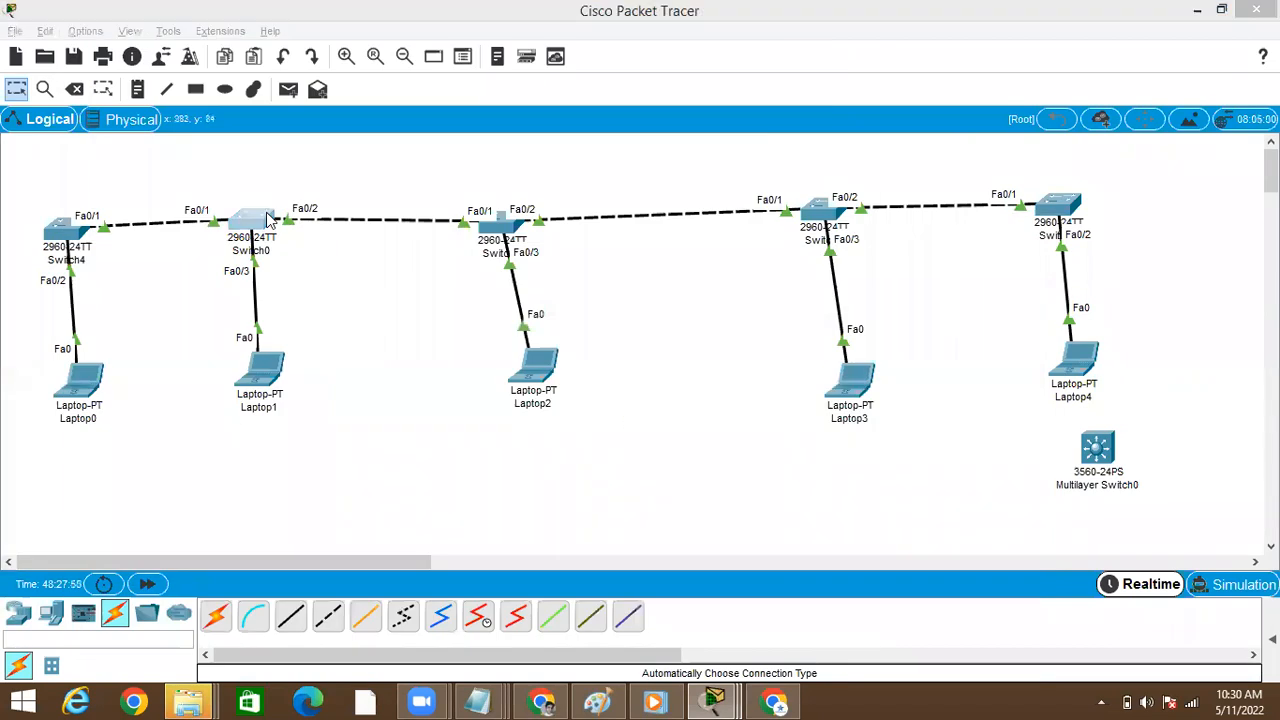
{"action": "key", "text": "Return"}
{"action": "key", "text": "Return"}
{"action": "key", "text": "Return"}
{"action": "type", "text": "conf"}
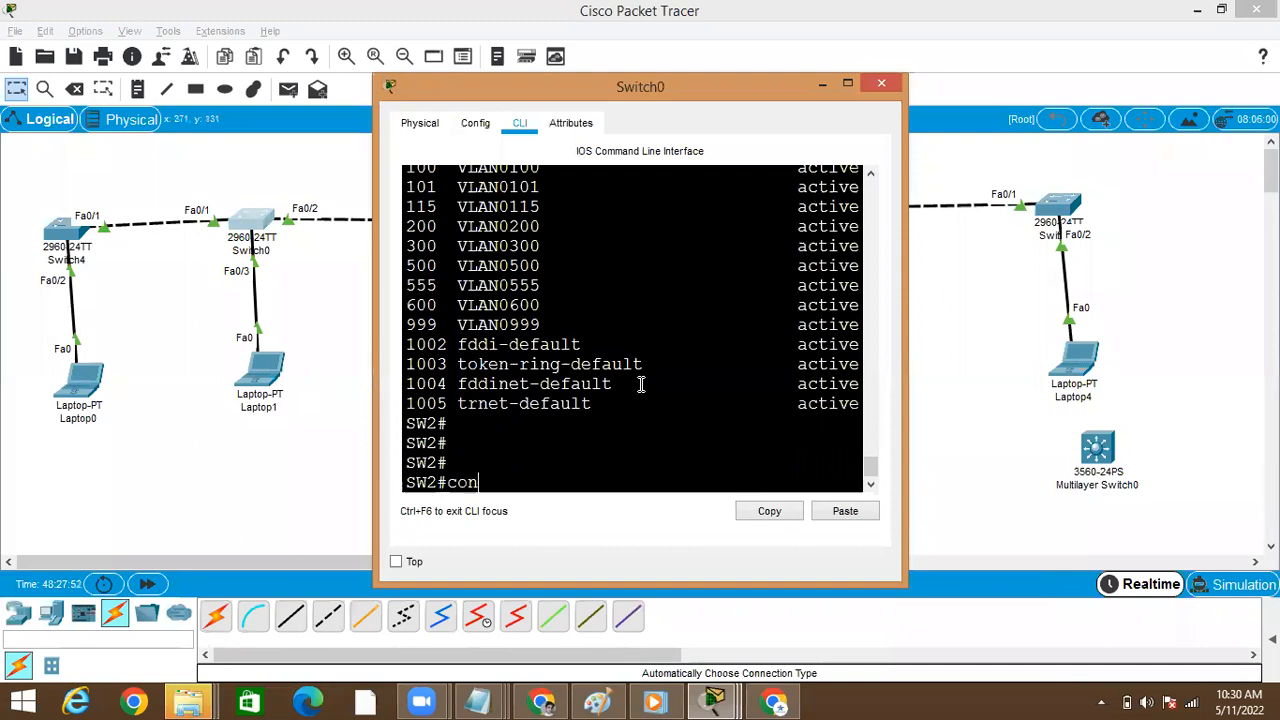
{"action": "key", "text": "Tab"}
{"action": "type", "text": "t"}
{"action": "key", "text": "Tab"}
{"action": "key", "text": "Return"}
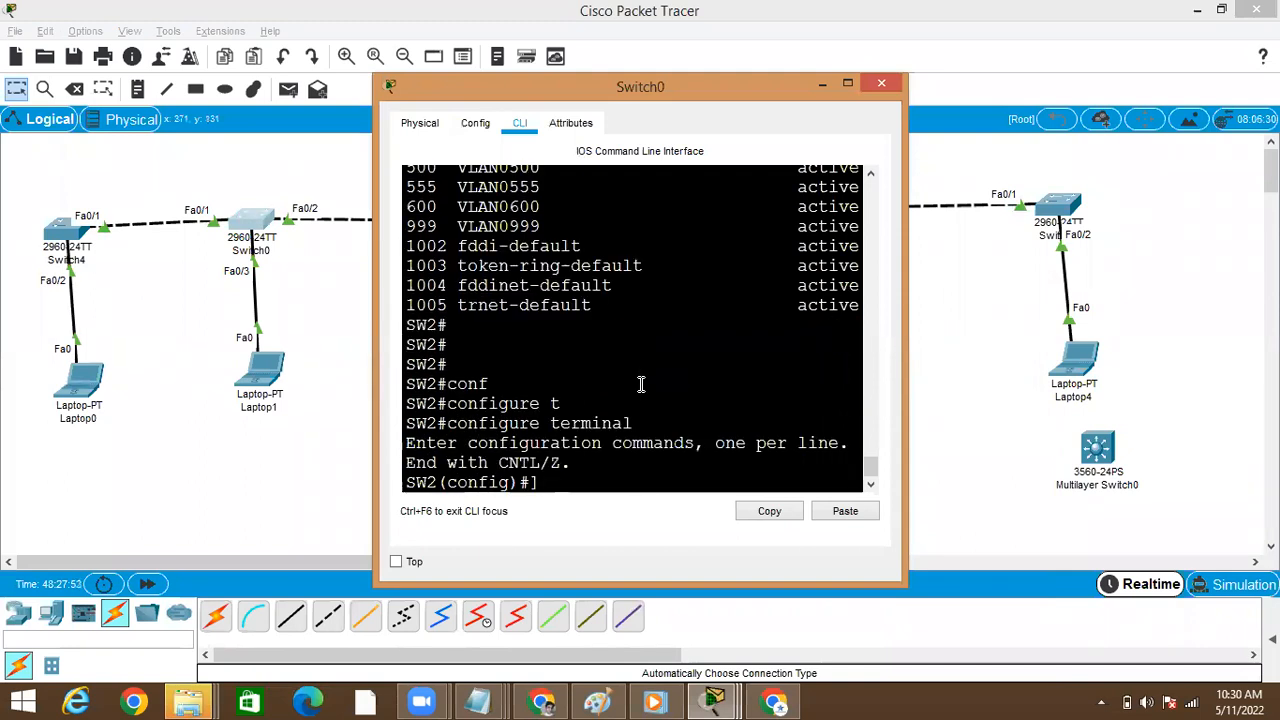
Maximize Switch0's window and set its VTP mode to transparent with vtp mode transparent
{"action": "left_click", "coordinate": [847, 84]}
{"action": "type", "text": "vt"}
{"action": "key", "text": "Tab"}
{"action": "type", "text": "mo"}
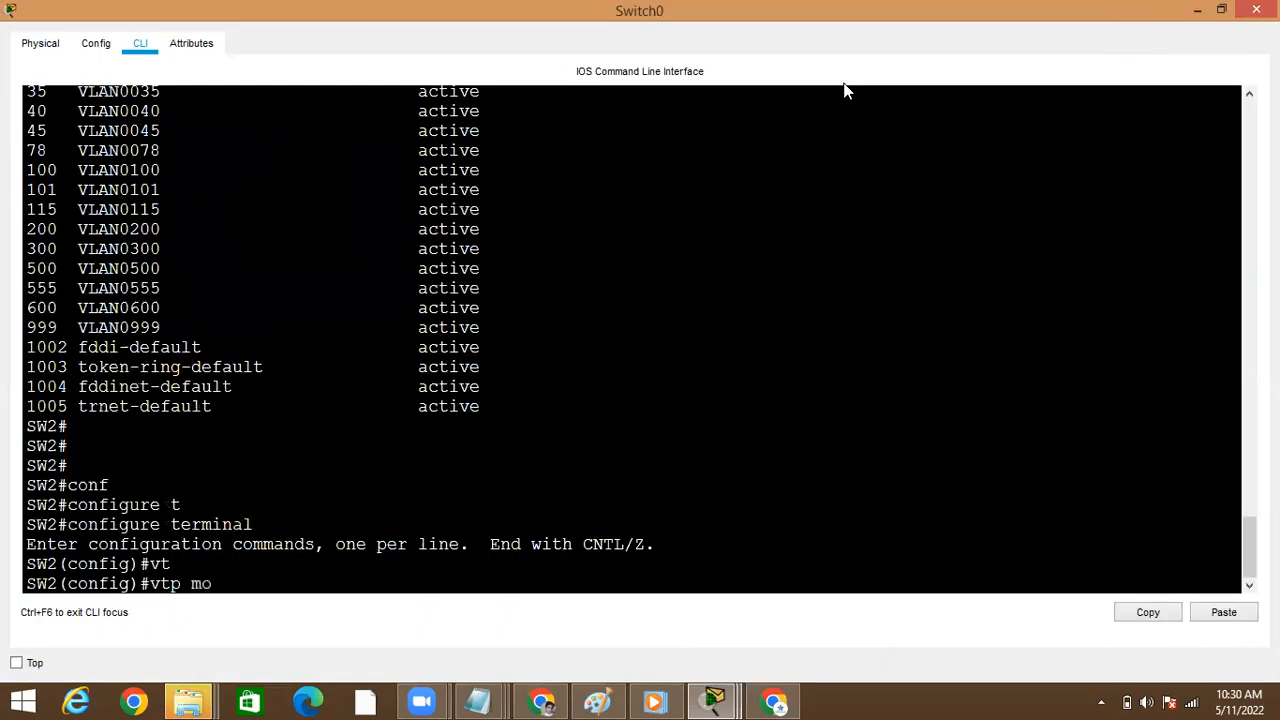
{"action": "key", "text": "Tab"}
{"action": "type", "text": "se"}
{"action": "key", "text": "Tab"}
{"action": "key", "text": "BackSpace"}
{"action": "key", "text": "BackSpace"}
{"action": "key", "text": "BackSpace"}
{"action": "key", "text": "BackSpace"}
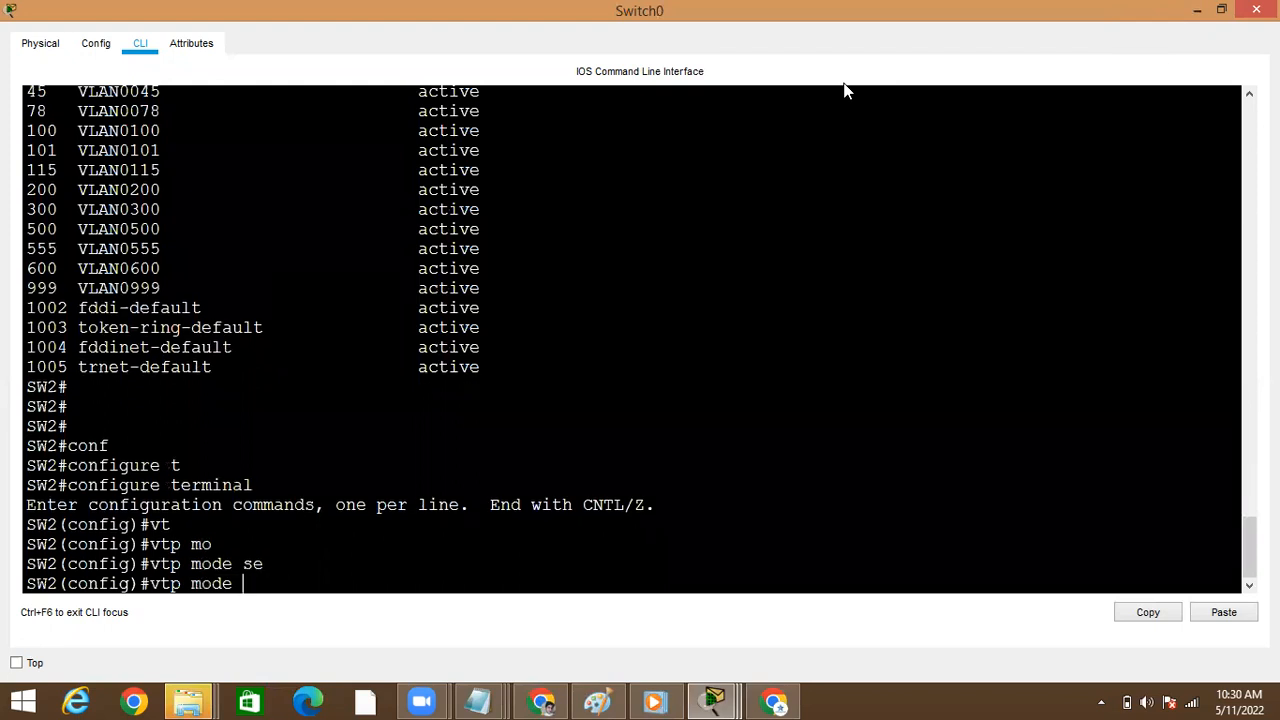
{"action": "type", "text": "tr"}
{"action": "key", "text": "Tab"}
{"action": "key", "text": "Return"}
Leave Switch0's configuration mode and list its full VLAN table with show vlan brief
{"action": "key", "text": "Return"}
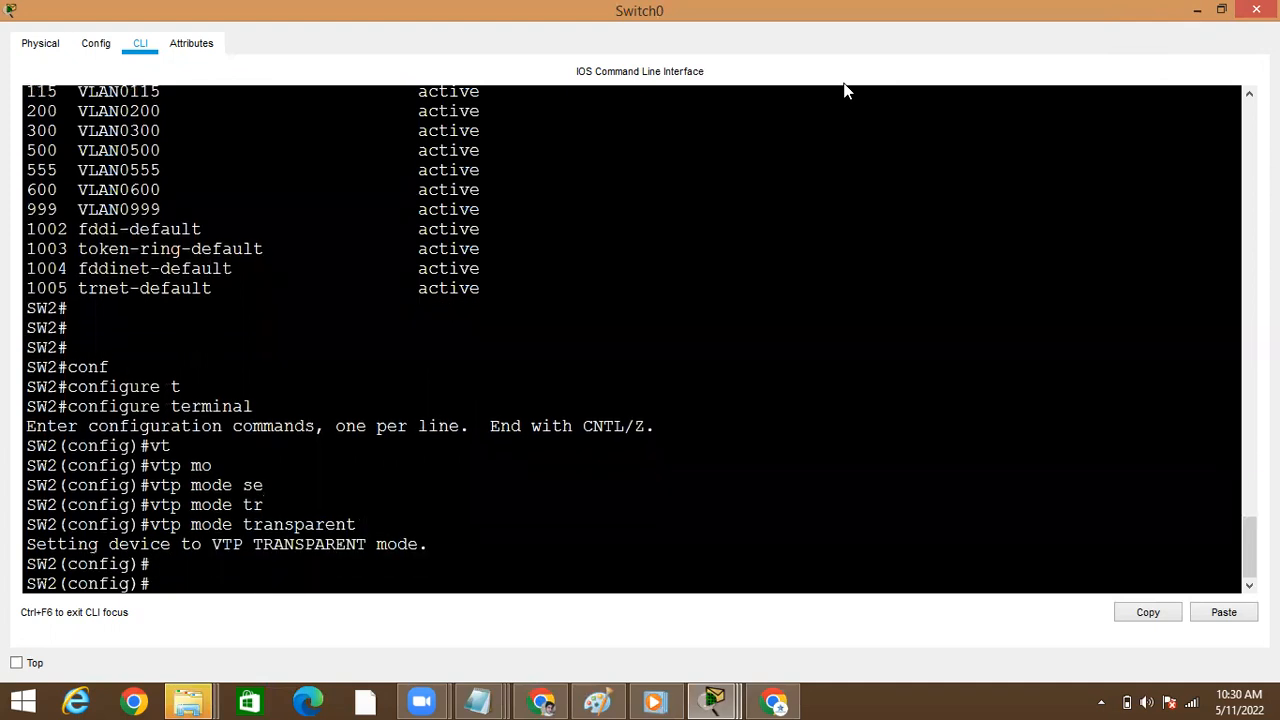
{"action": "key", "text": "ctrl+z"}
{"action": "key", "text": "Return"}
{"action": "key", "text": "Return"}
{"action": "type", "text": "sho"}
{"action": "key", "text": "Tab"}
{"action": "type", "text": "vl"}
{"action": "key", "text": "Tab"}
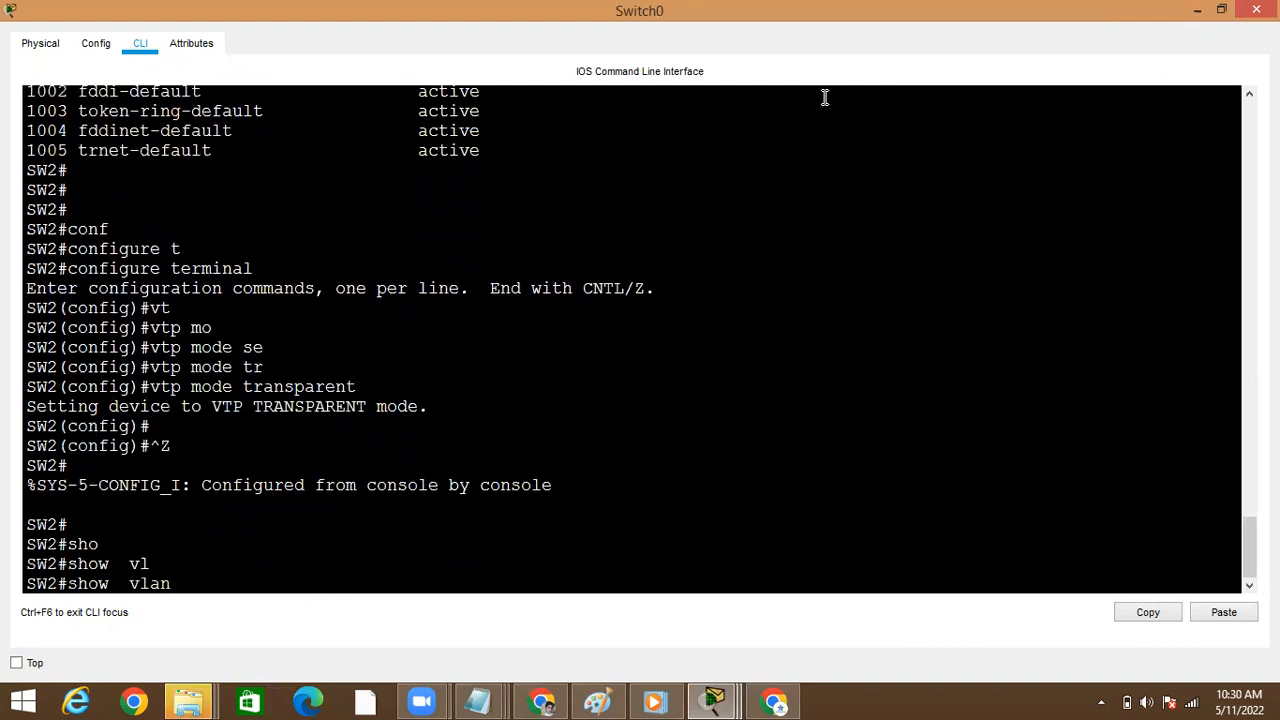
{"action": "type", "text": "br"}
{"action": "key", "text": "Tab"}
{"action": "key", "text": "Return"}
{"action": "key", "text": "space"}
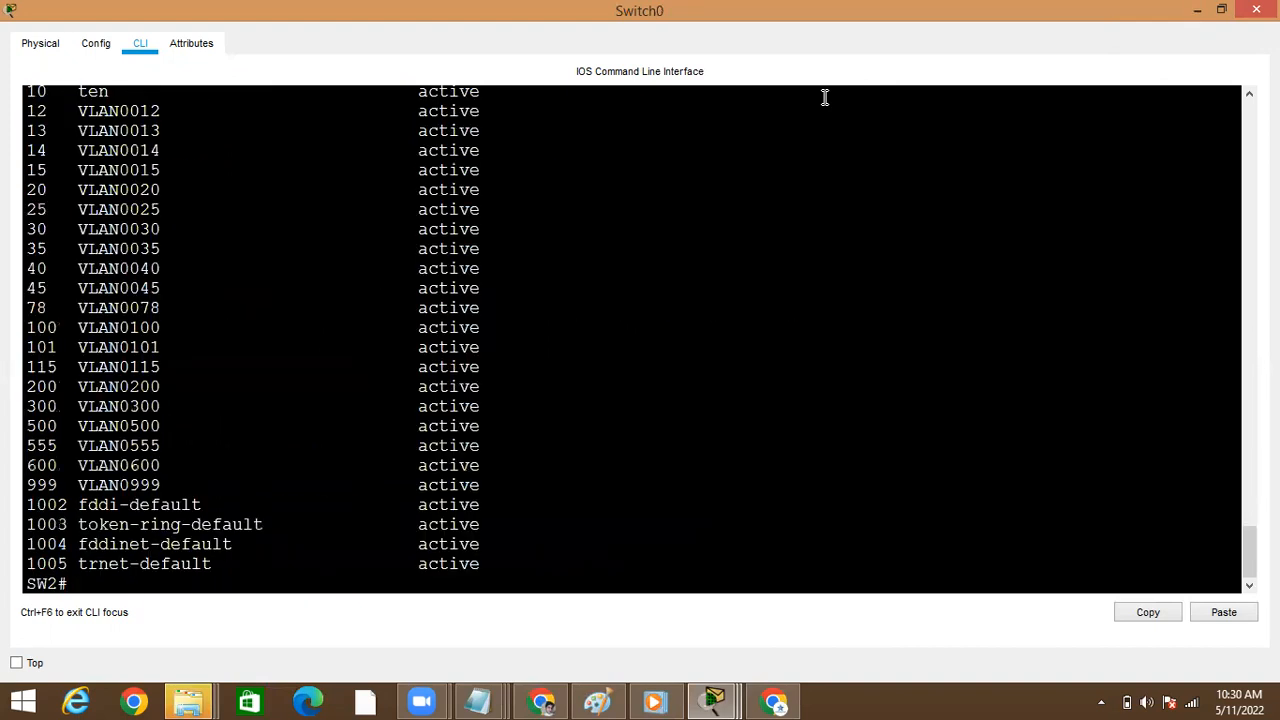
Enter global configuration mode and try to delete a range of VLANs with no vlan 50-100
{"action": "type", "text": "conf"}
{"action": "key", "text": "Tab"}
{"action": "type", "text": "t"}
{"action": "key", "text": "Tab"}
{"action": "key", "text": "Return"}
{"action": "type", "text": "no vl"}
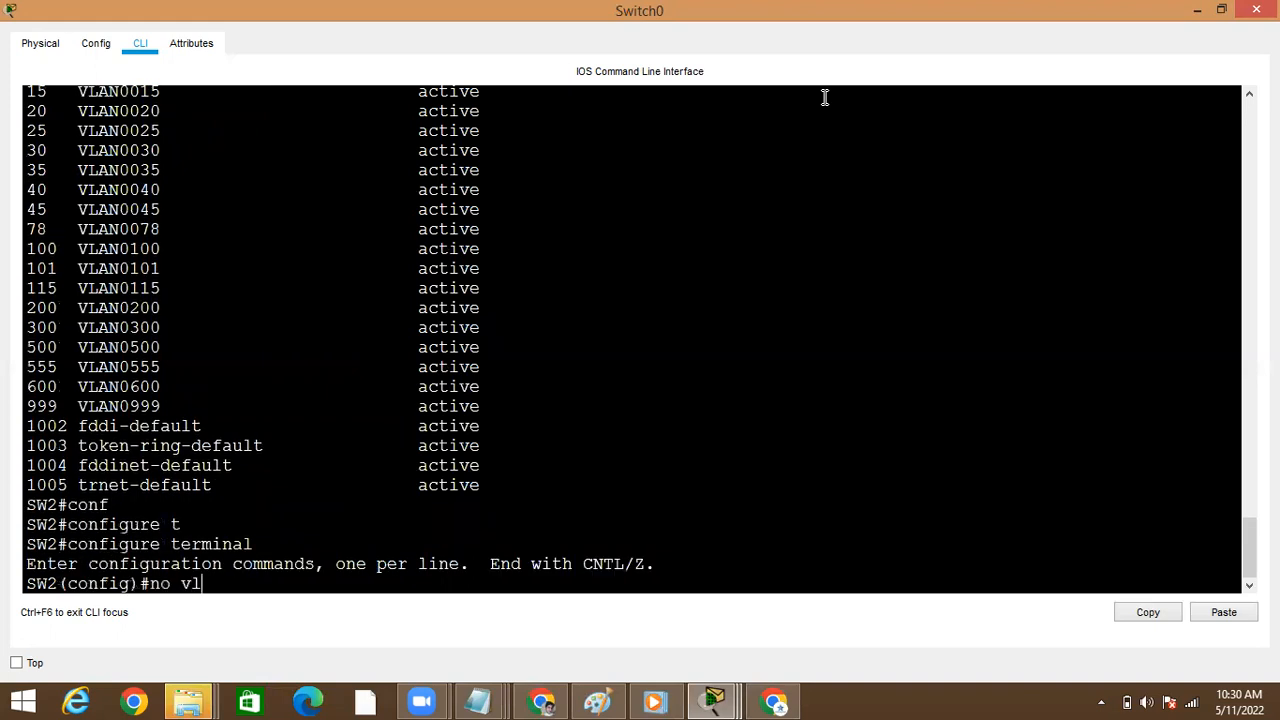
{"action": "key", "text": "Tab"}
{"action": "type", "text": "ra"}
{"action": "key", "text": "Tab"}
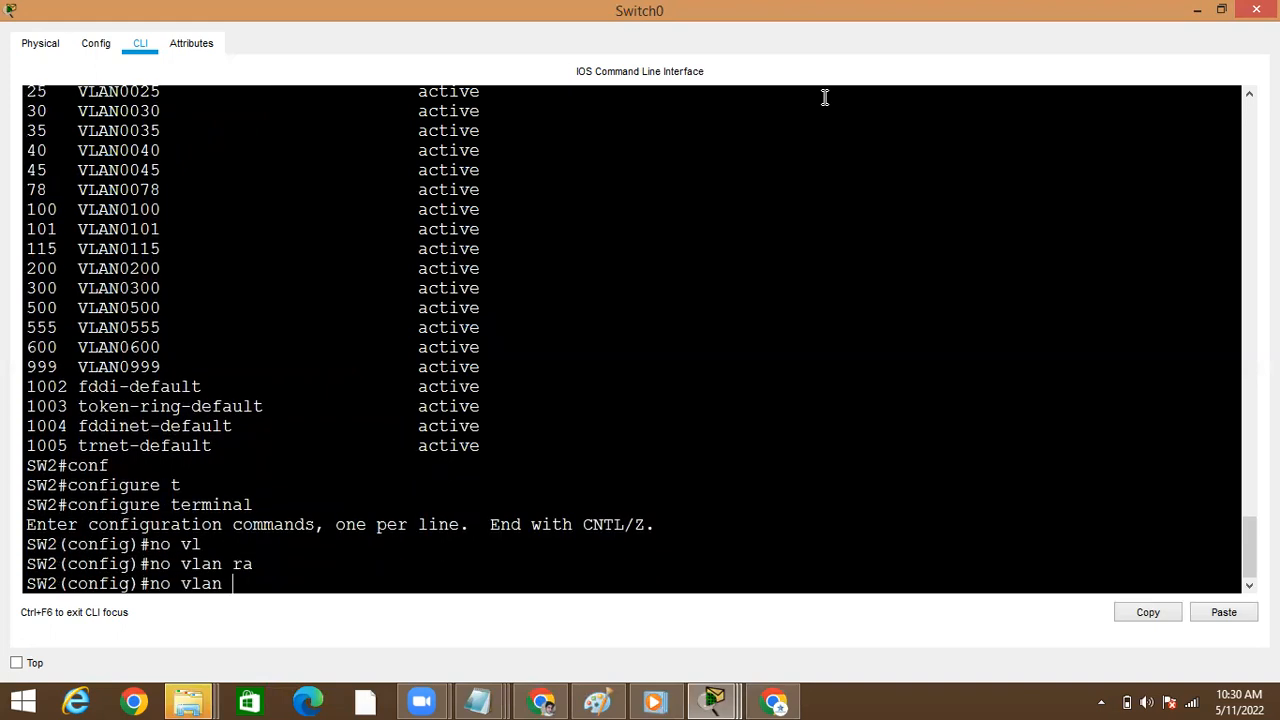
{"action": "type", "text": "50"}
{"action": "key", "text": "Return"}
Delete VLANs 50 and 200 individually with no vlan, and return to privileged mode
{"action": "key", "text": "Up"}
{"action": "key", "text": "BackSpace"}
{"action": "key", "text": "BackSpace"}
{"action": "key", "text": "BackSpace"}
{"action": "key", "text": "BackSpace"}
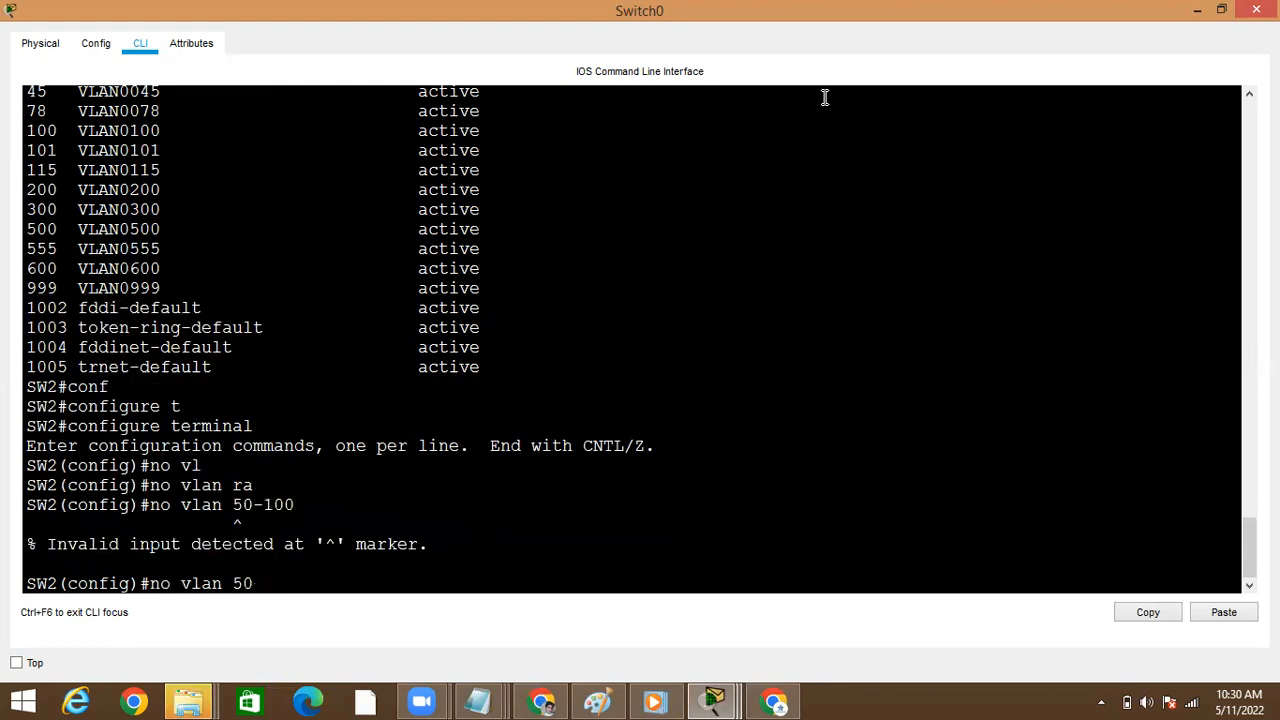
{"action": "key", "text": "Return"}
{"action": "key", "text": "Up"}
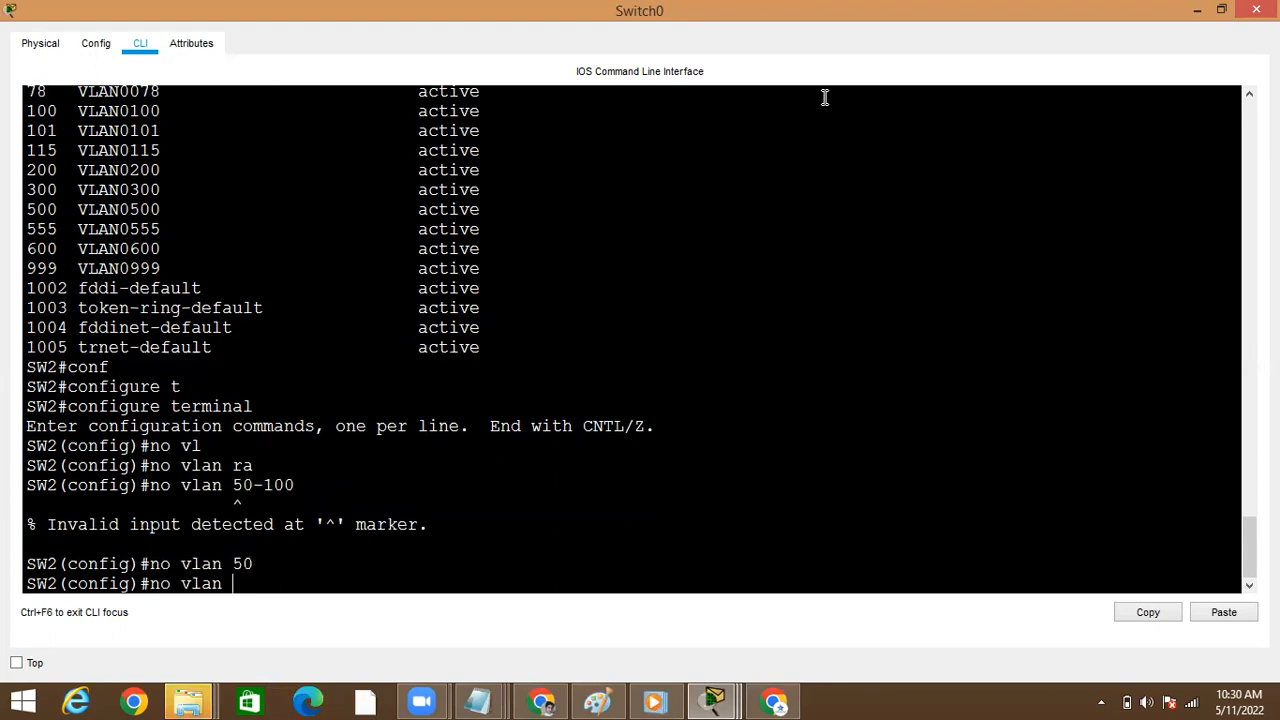
{"action": "type", "text": "200"}
{"action": "key", "text": "Return"}
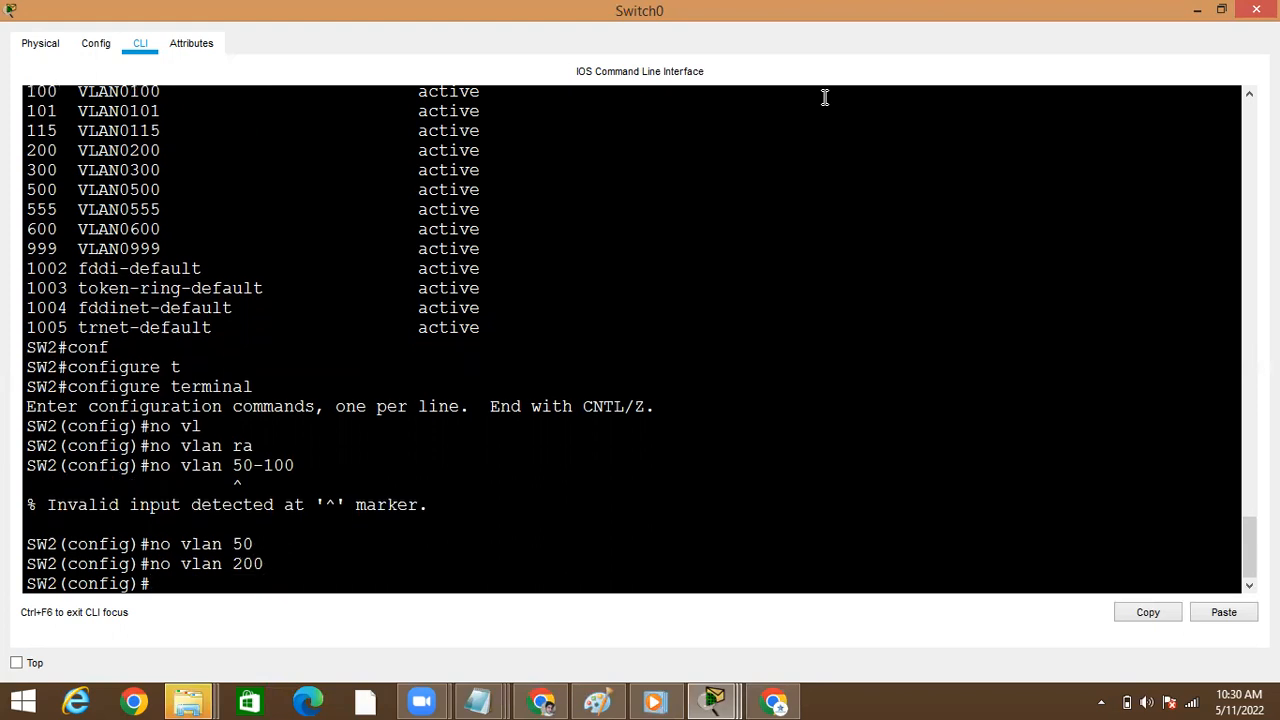
{"action": "key", "text": "ctrl+z"}
{"action": "key", "text": "Return"}
{"action": "type", "text": "r"}
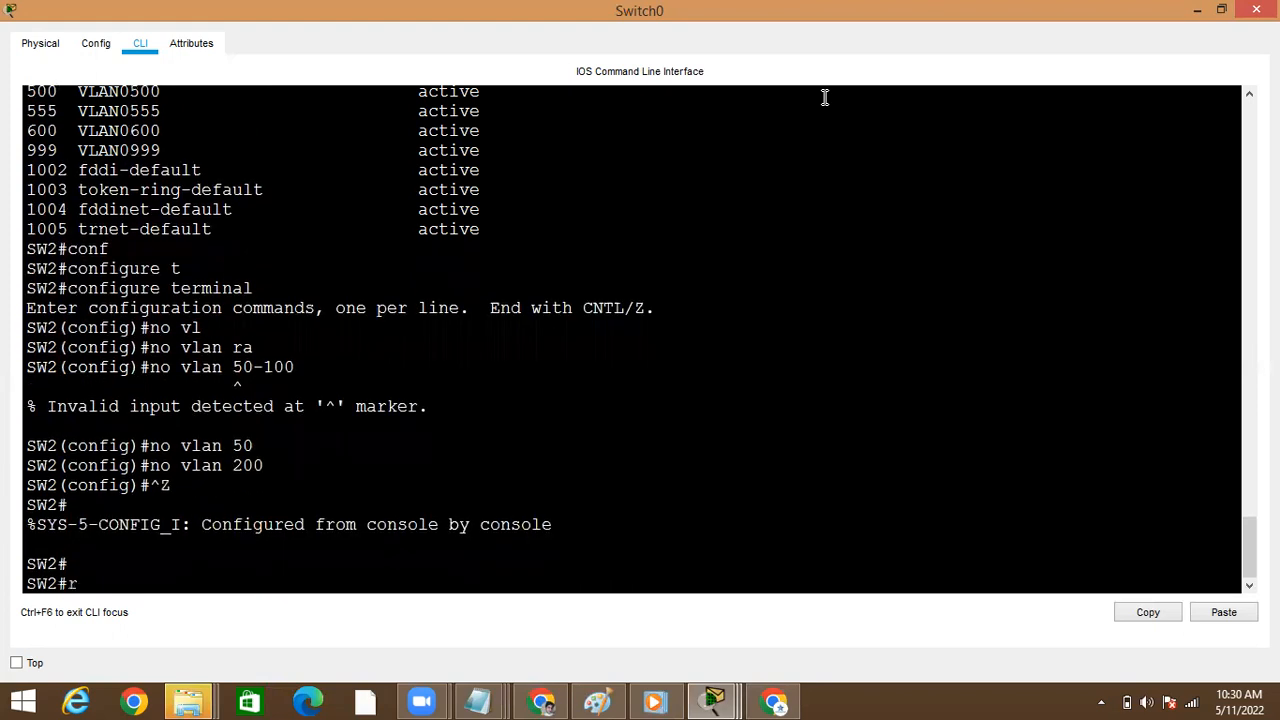
{"action": "type", "text": "eload"}
{"action": "key", "text": "Tab"}
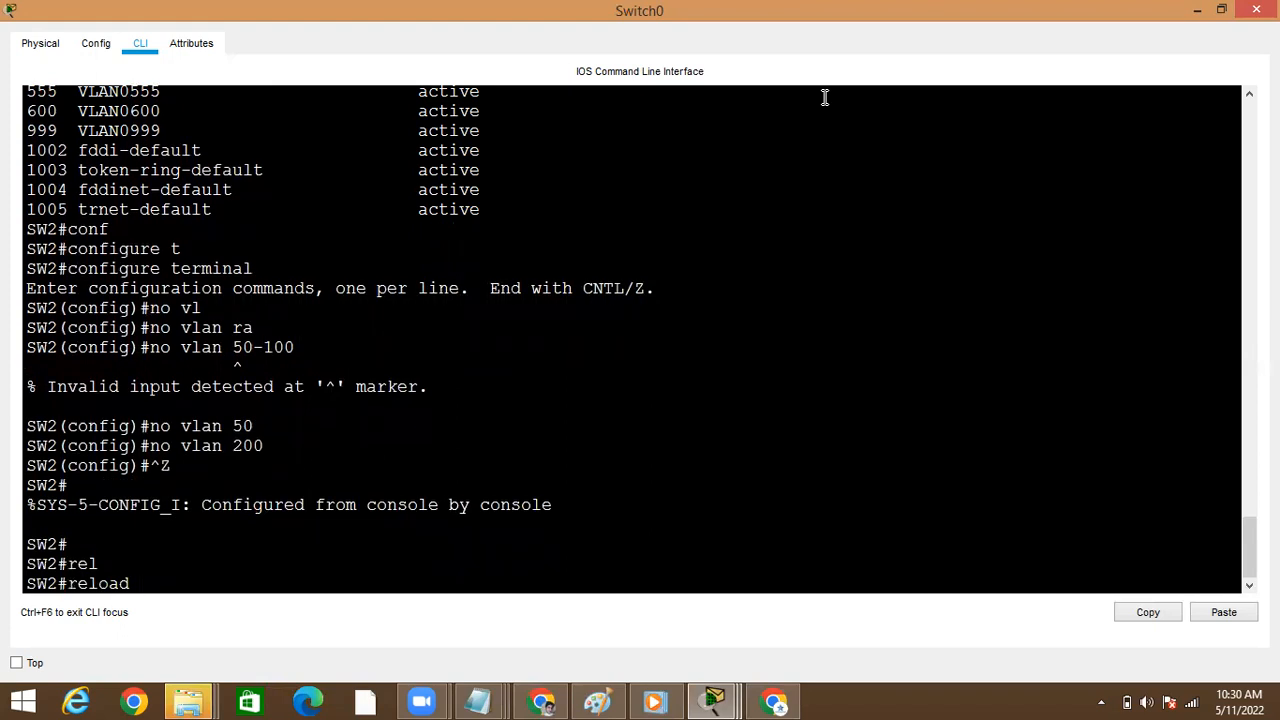
{"action": "key", "text": "BackSpace"}
{"action": "key", "text": "BackSpace"}
{"action": "key", "text": "BackSpace"}
{"action": "key", "text": "BackSpace"}
{"action": "key", "text": "BackSpace"}
{"action": "key", "text": "BackSpace"}
{"action": "key", "text": "BackSpace"}
Check the erase command's options, run erase startup-config on Switch0, and confirm the erasure
{"action": "type", "text": "er"}
{"action": "key", "text": "Tab"}
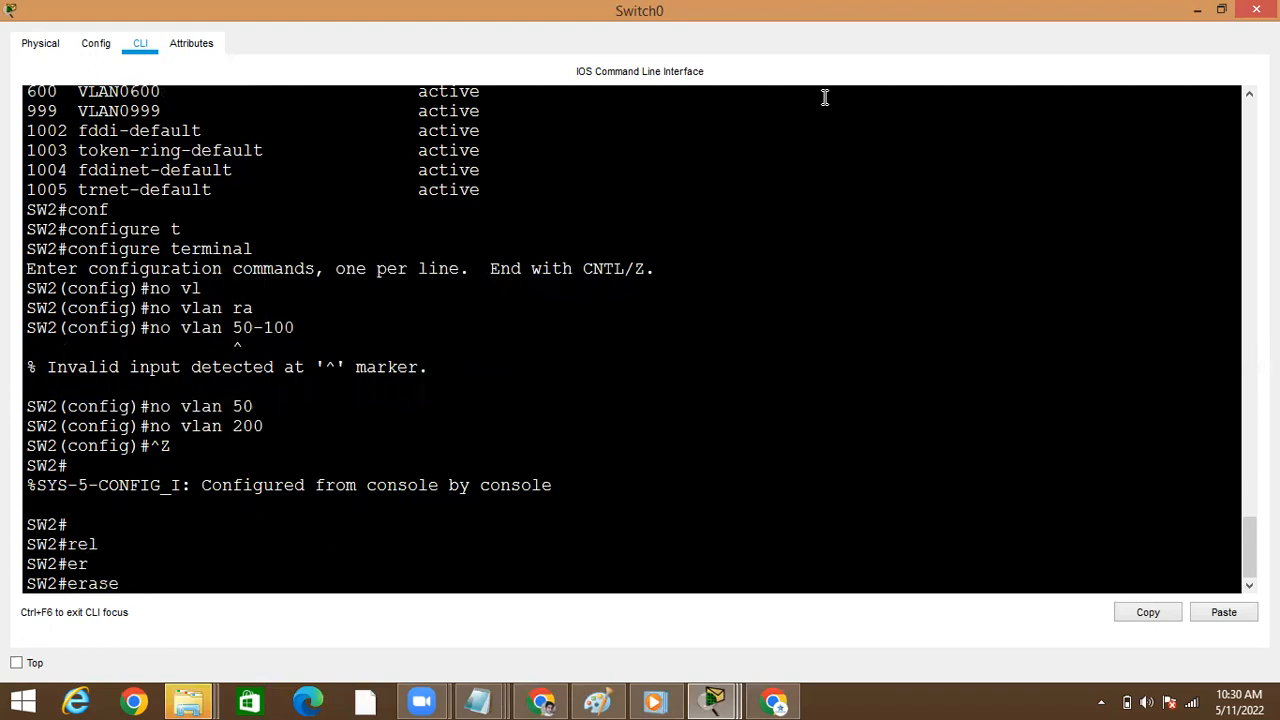
{"action": "type", "text": "run"}
{"action": "key", "text": "Tab"}
{"action": "key", "text": "BackSpace"}
{"action": "key", "text": "BackSpace"}
{"action": "key", "text": "BackSpace"}
{"action": "type", "text": "?"}
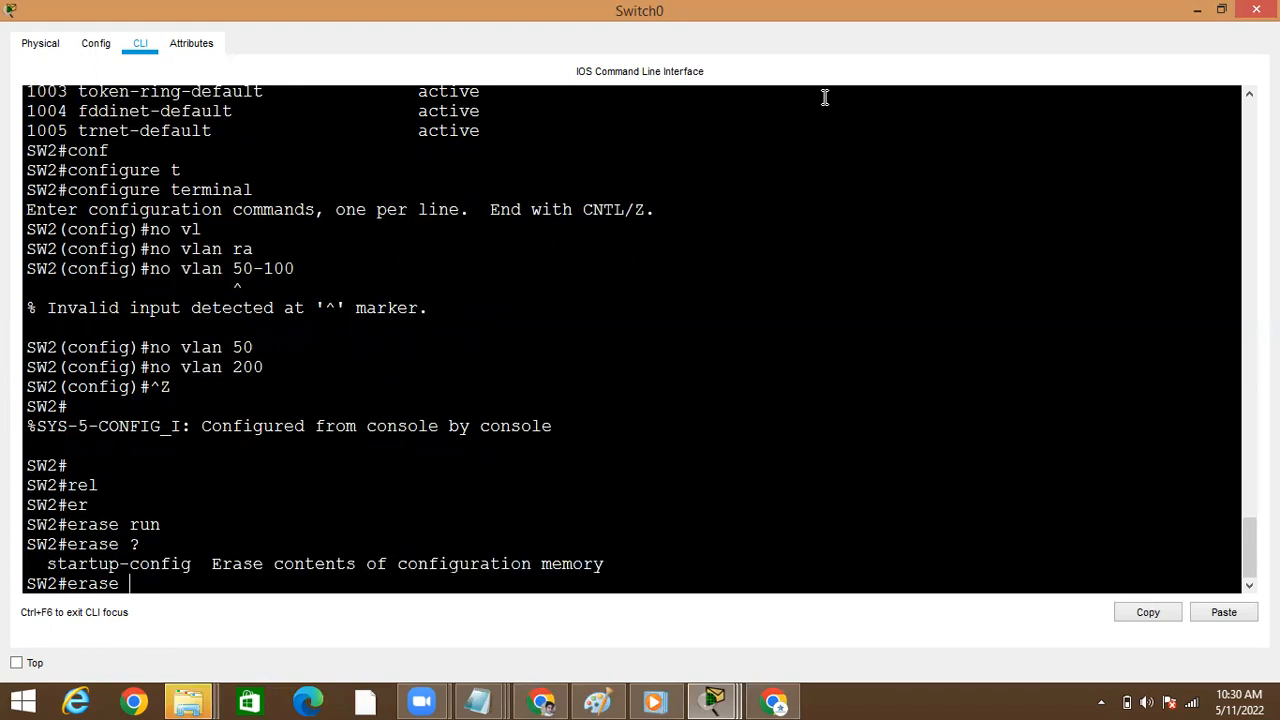
{"action": "type", "text": "st"}
{"action": "key", "text": "Tab"}
{"action": "key", "text": "Return"}
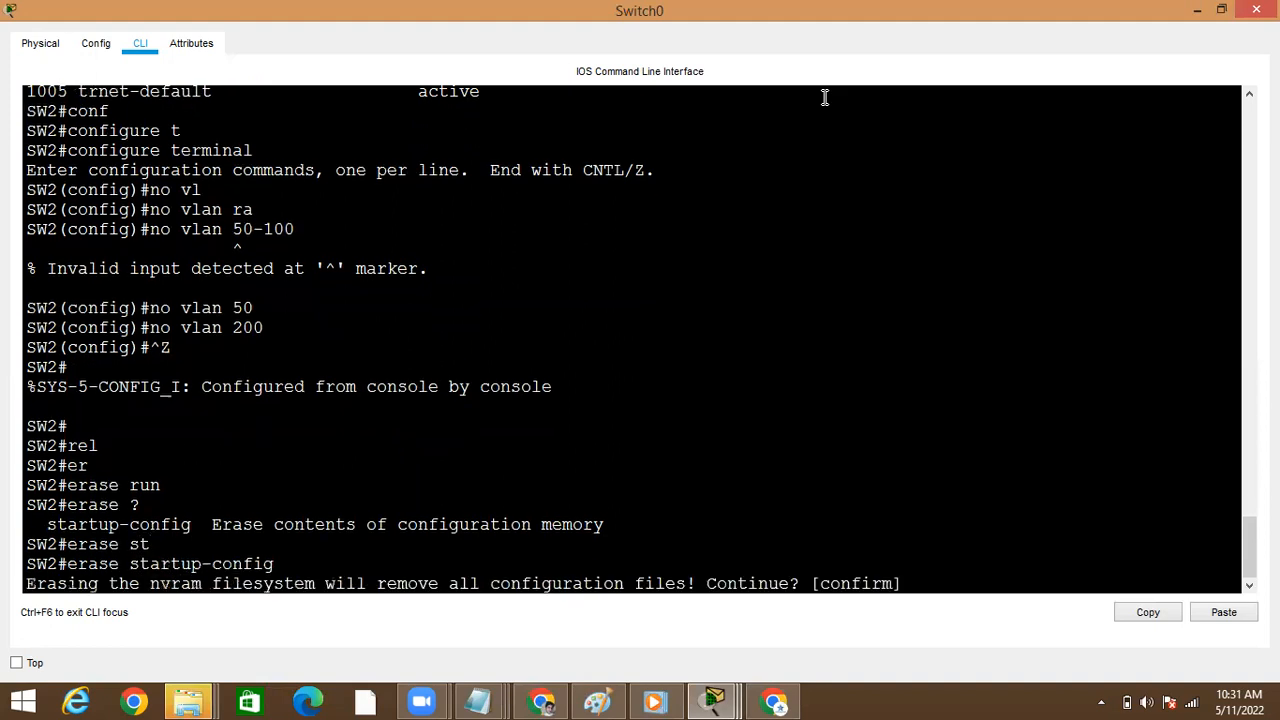
{"action": "key", "text": "Return"}
Recheck Switch0's remaining VLANs with show vlan brief, paging through to the end of the list
{"action": "type", "text": "sho"}
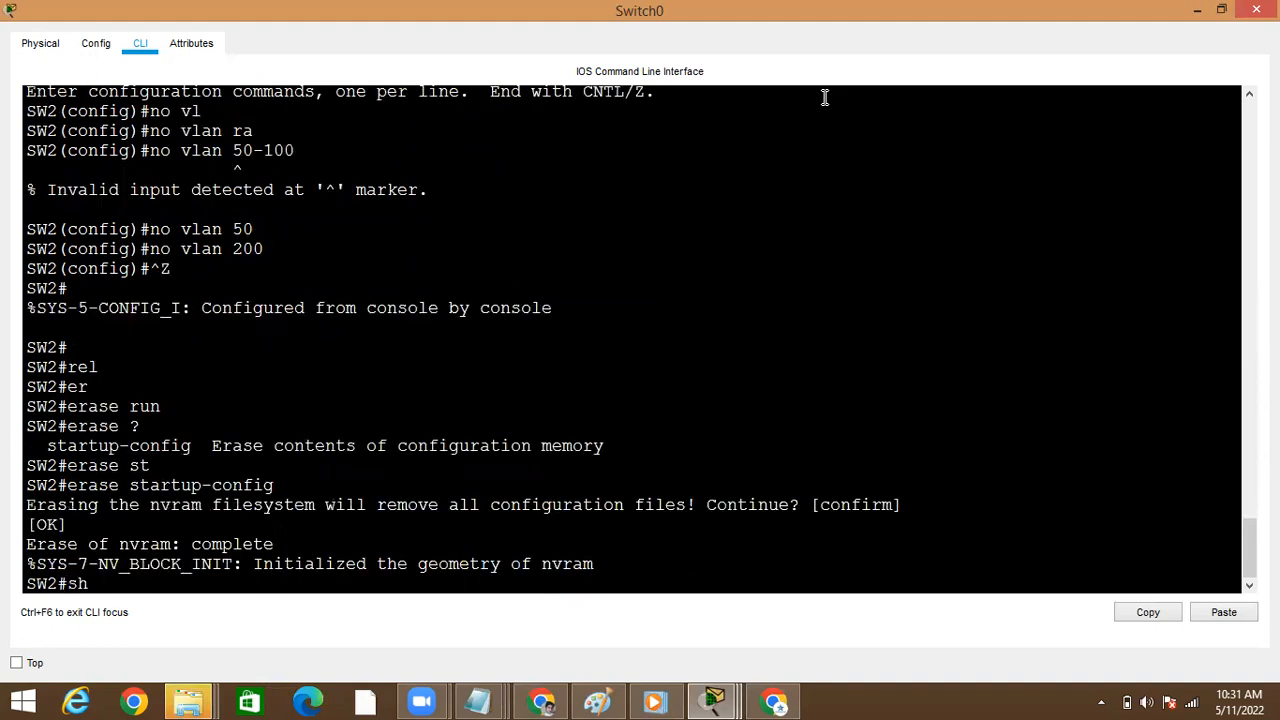
{"action": "key", "text": "Tab"}
{"action": "type", "text": "vl"}
{"action": "key", "text": "Tab"}
{"action": "type", "text": "br"}
{"action": "key", "text": "Tab"}
{"action": "key", "text": "Return"}
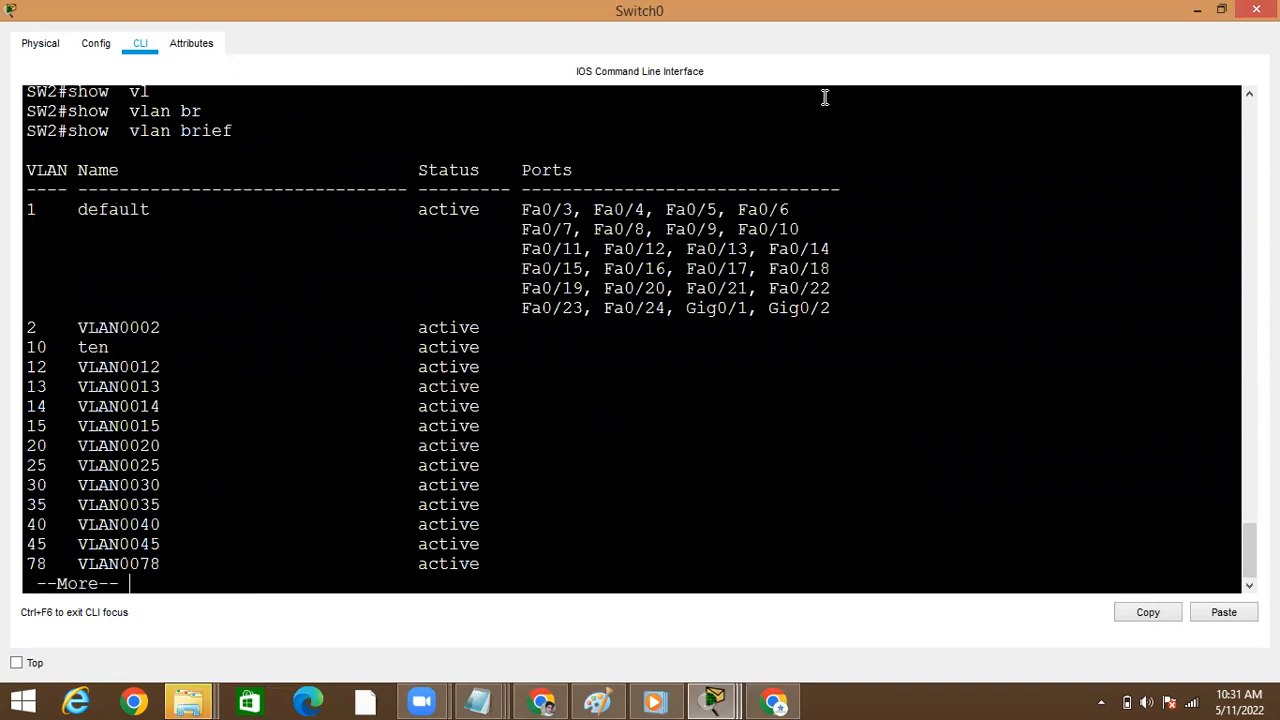
{"action": "key", "text": "space"}
Run reload, answer yes to saving the modified configuration, decline the reload itself, and return to the privileged prompt
{"action": "type", "text": "reload"}
{"action": "key", "text": "Tab"}
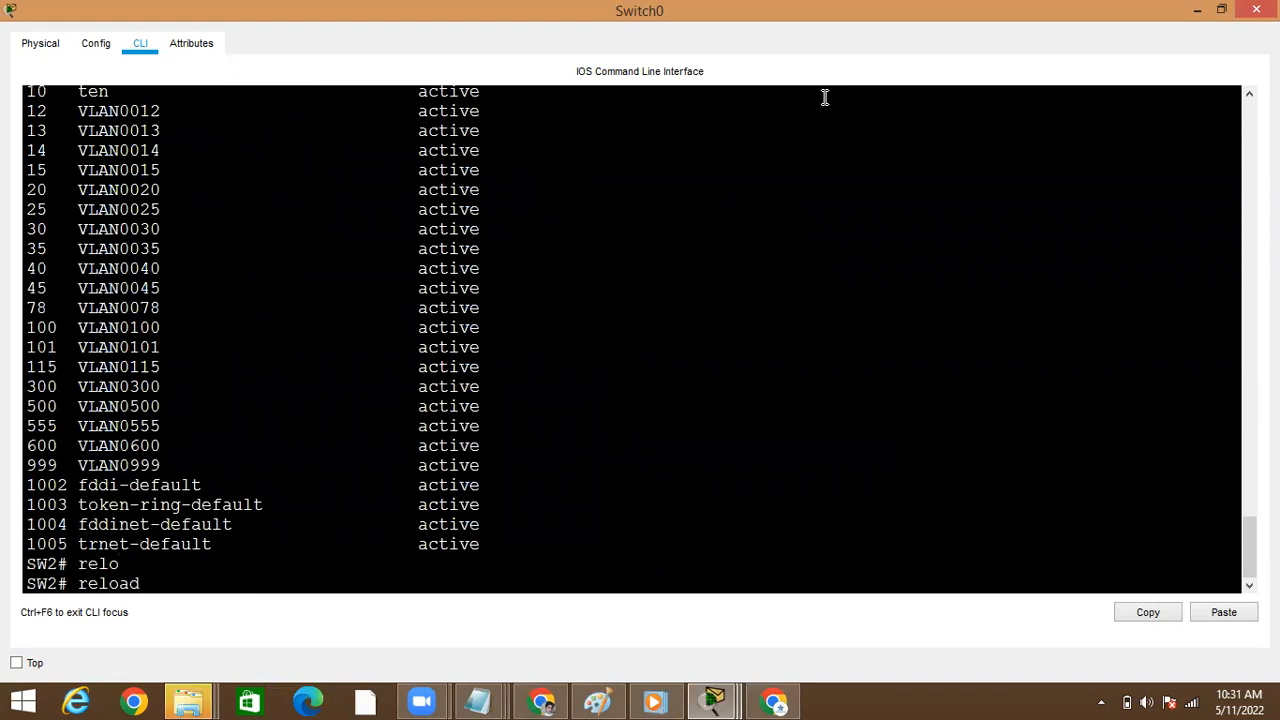
{"action": "key", "text": "Return"}
{"action": "type", "text": "yes"}
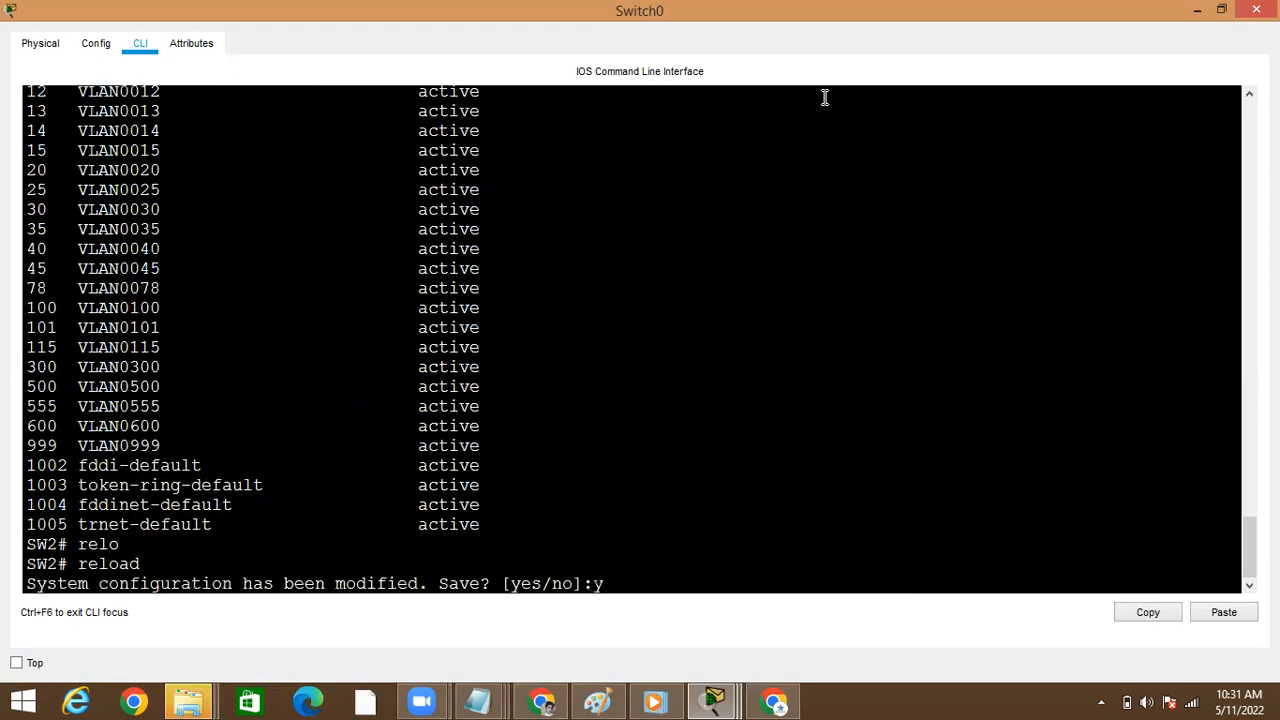
{"action": "key", "text": "Return"}
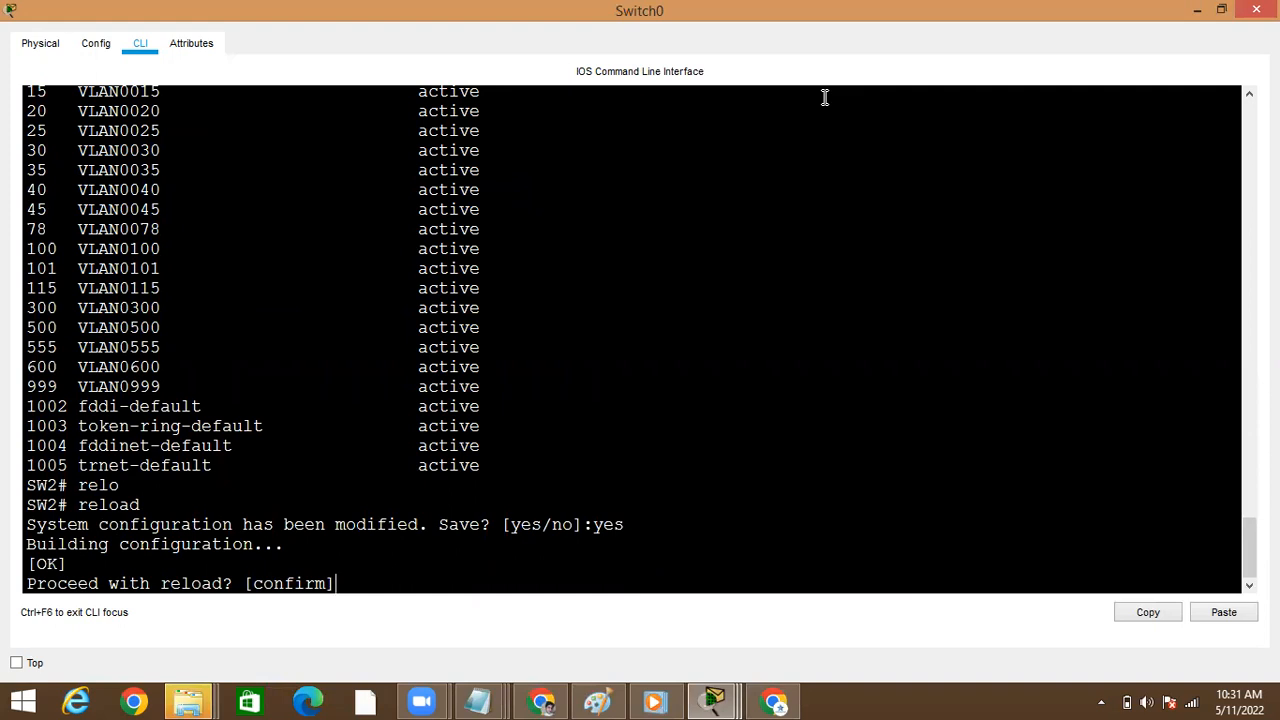
{"action": "type", "text": "no"}
{"action": "key", "text": "Return"}
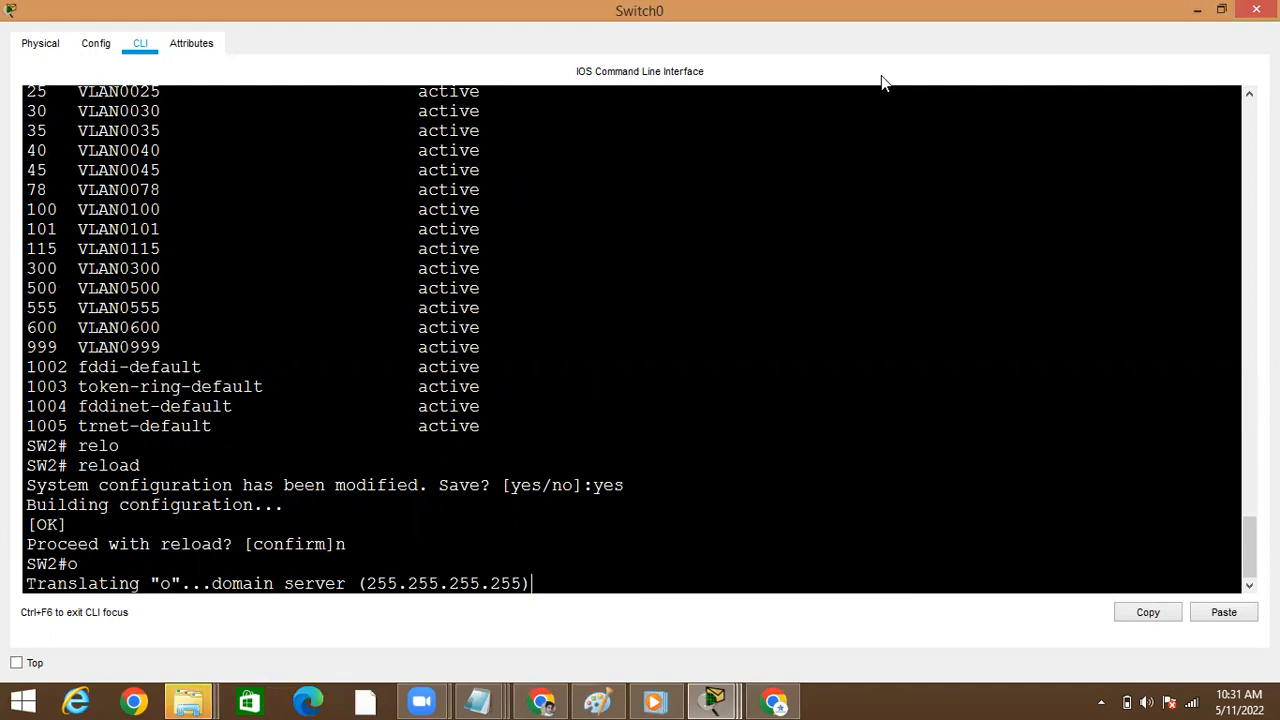
{"action": "key", "text": "Return"}
Enter Switch0's global configuration mode again with configure terminal
{"action": "key", "text": "Return"}
{"action": "type", "text": "cinf"}
{"action": "key", "text": "Tab"}
{"action": "type", "text": "t"}
{"action": "key", "text": "BackSpace"}
{"action": "key", "text": "BackSpace"}
{"action": "key", "text": "BackSpace"}
{"action": "key", "text": "BackSpace"}
{"action": "key", "text": "BackSpace"}
{"action": "type", "text": "conf"}
{"action": "key", "text": "Tab"}
{"action": "type", "text": "t"}
{"action": "key", "text": "Return"}
Try to remove all VLANs at once by running no vlan without a VLAN ID
{"action": "type", "text": "sh"}
{"action": "key", "text": "BackSpace"}
{"action": "key", "text": "BackSpace"}
{"action": "type", "text": "no fl"}
{"action": "key", "text": "Tab"}
{"action": "key", "text": "BackSpace"}
{"action": "key", "text": "BackSpace"}
{"action": "type", "text": "vl"}
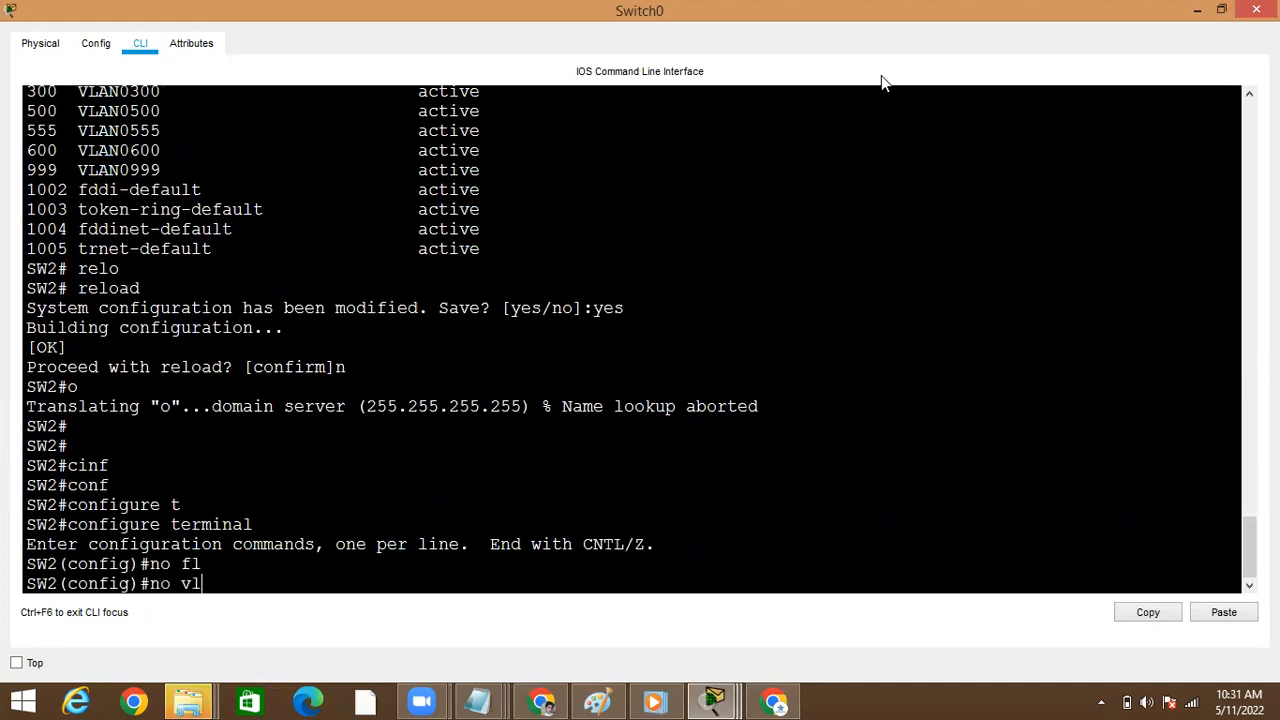
{"action": "key", "text": "Tab"}
{"action": "key", "text": "BackSpace"}
{"action": "key", "text": "BackSpace"}
{"action": "key", "text": "BackSpace"}
{"action": "key", "text": "BackSpace"}
{"action": "type", "text": "vl"}
{"action": "key", "text": "Tab"}
{"action": "key", "text": "Return"}
Look up the parameters accepted by no vlan with ? and retry the command without an ID
{"action": "key", "text": "Up"}
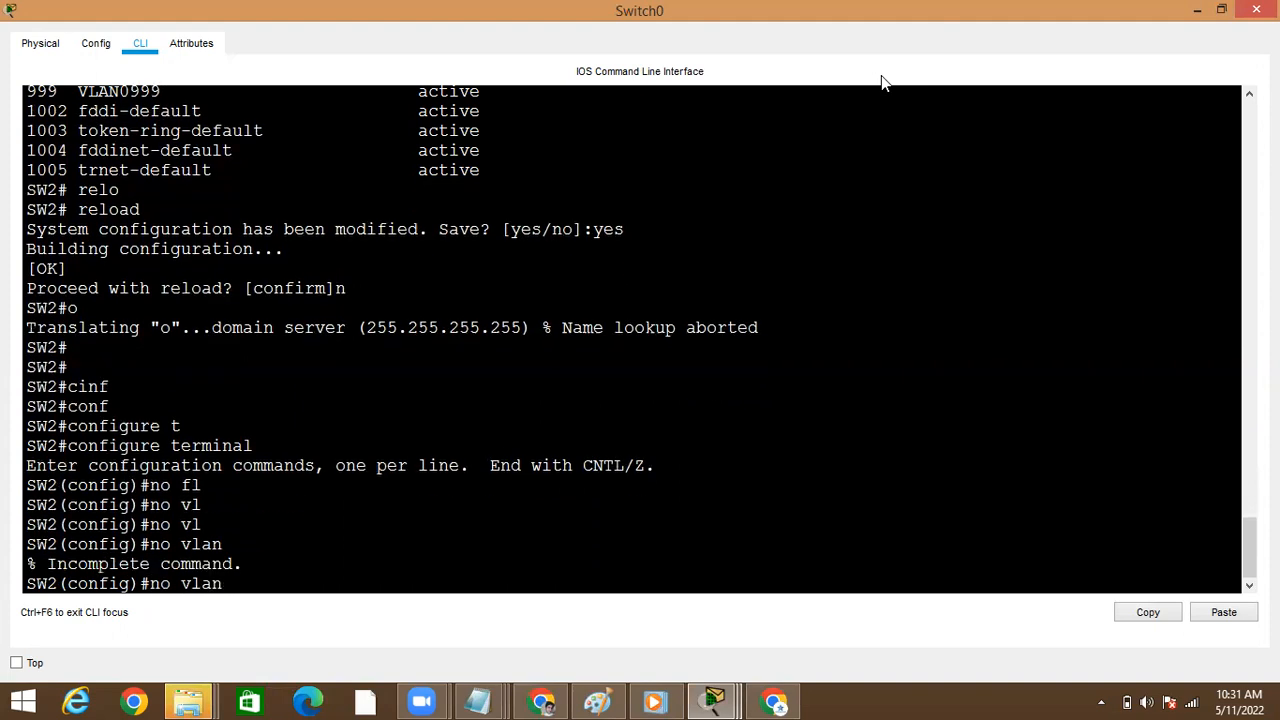
{"action": "type", "text": "?"}
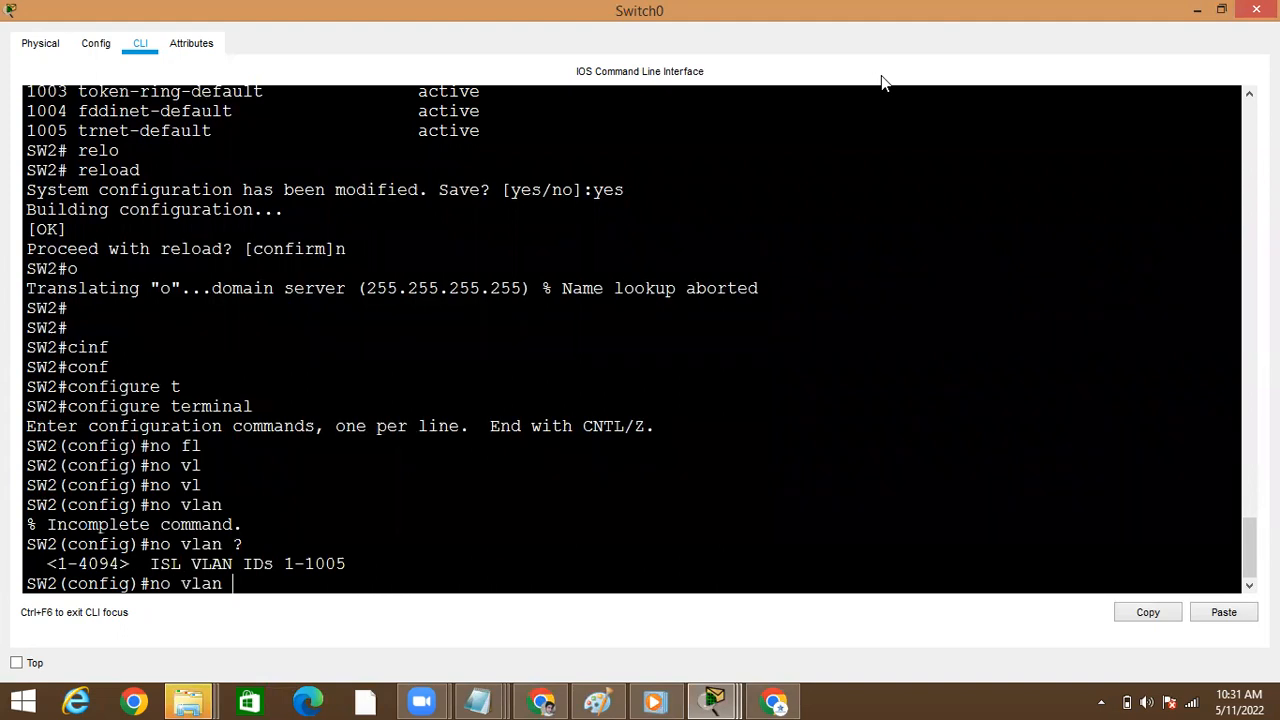
{"action": "key", "text": "Return"}
{"action": "key", "text": "Up"}
{"action": "type", "text": "="}
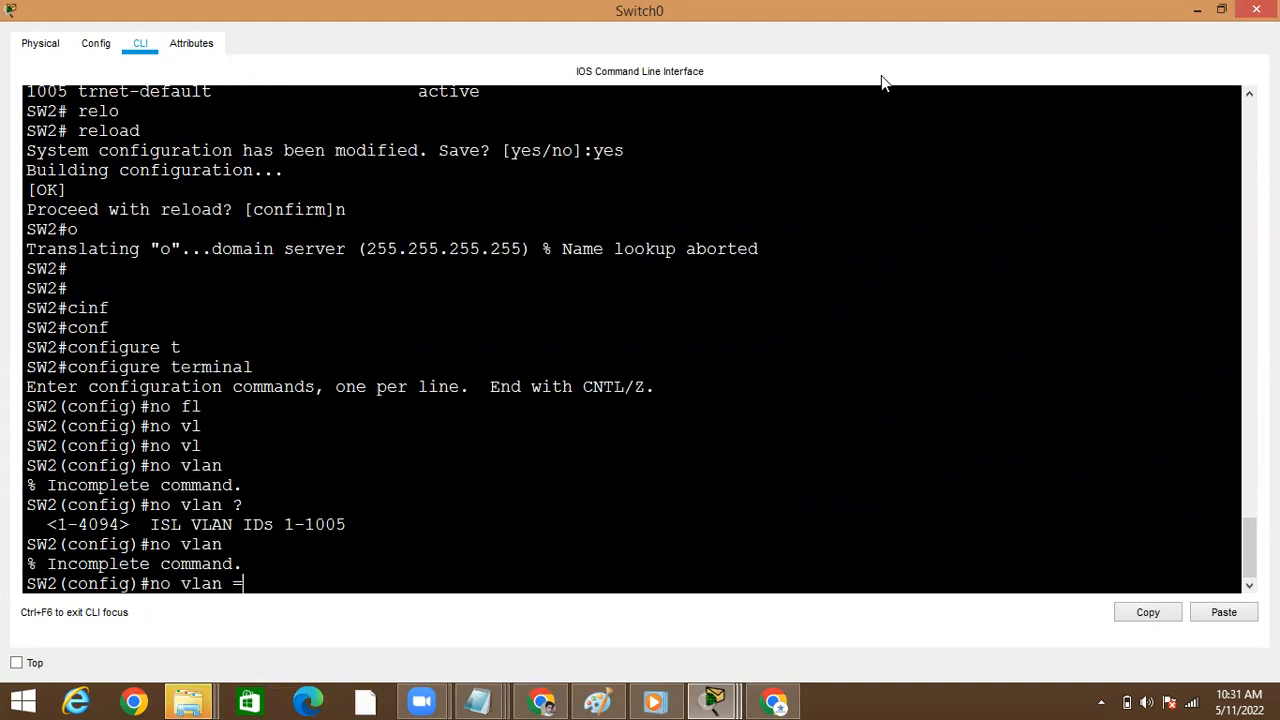
Clear the command line and list every option of the no command with no ?
{"action": "key", "text": "BackSpace"}
{"action": "key", "text": "BackSpace"}
{"action": "key", "text": "BackSpace"}
{"action": "key", "text": "BackSpace"}
{"action": "key", "text": "BackSpace"}
{"action": "key", "text": "BackSpace"}
{"action": "key", "text": "BackSpace"}
{"action": "key", "text": "BackSpace"}
{"action": "key", "text": "BackSpace"}
{"action": "type", "text": "no ?"}
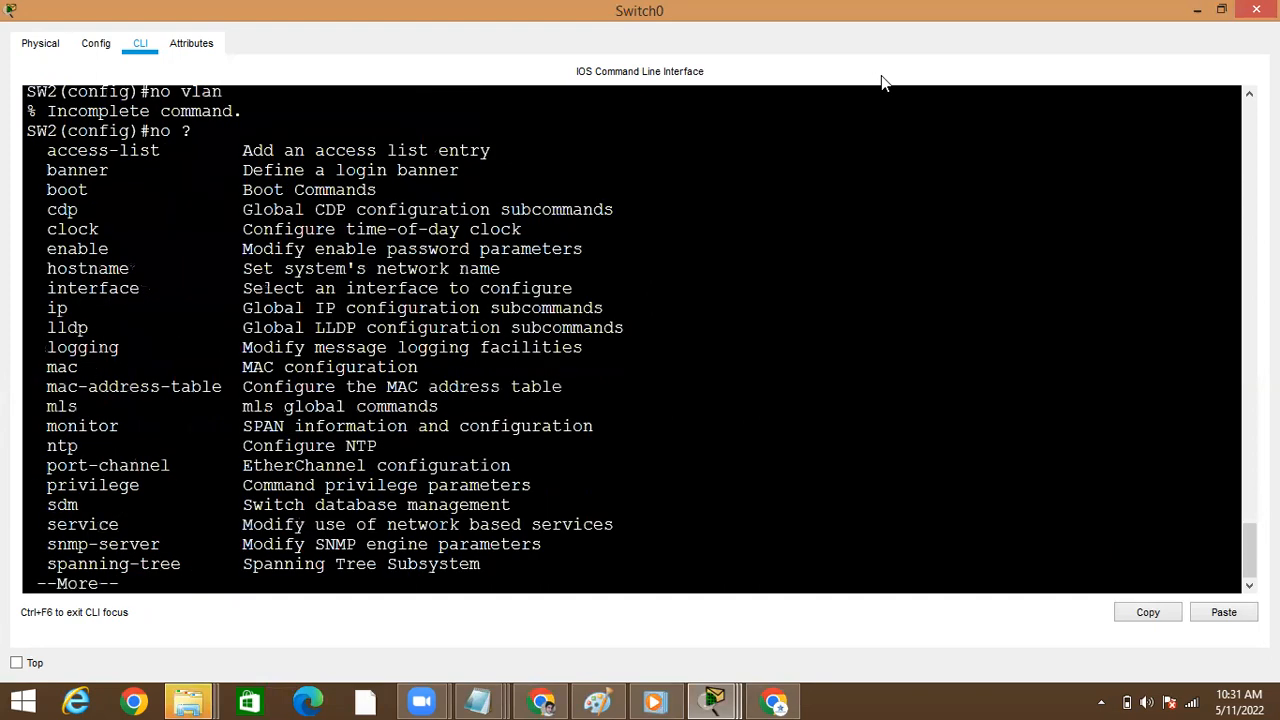
{"action": "key", "text": "space"}
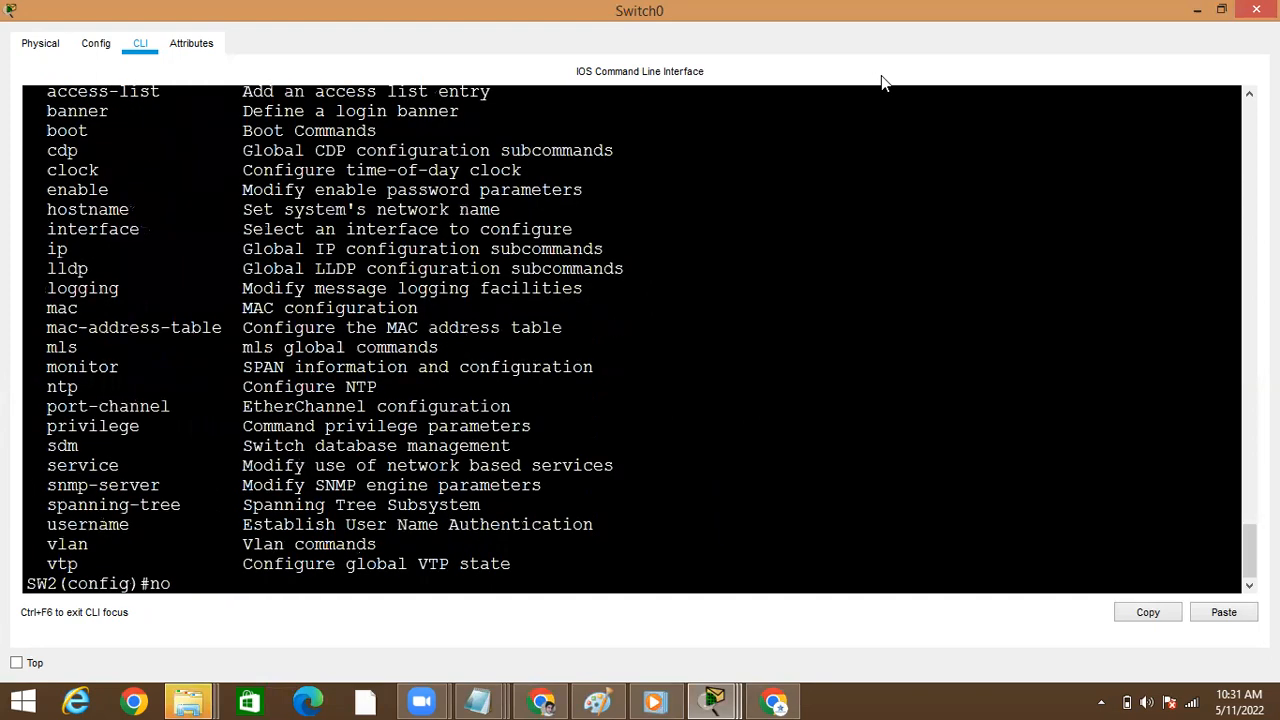
Look up the options of no boot, clear the line, and exit global configuration mode
{"action": "type", "text": "bo"}
{"action": "key", "text": "Tab"}
{"action": "type", "text": "?"}
{"action": "key", "text": "BackSpace"}
{"action": "key", "text": "BackSpace"}
{"action": "key", "text": "BackSpace"}
{"action": "key", "text": "BackSpace"}
{"action": "key", "text": "BackSpace"}
{"action": "key", "text": "BackSpace"}
{"action": "key", "text": "BackSpace"}
{"action": "key", "text": "BackSpace"}
{"action": "key", "text": "BackSpace"}
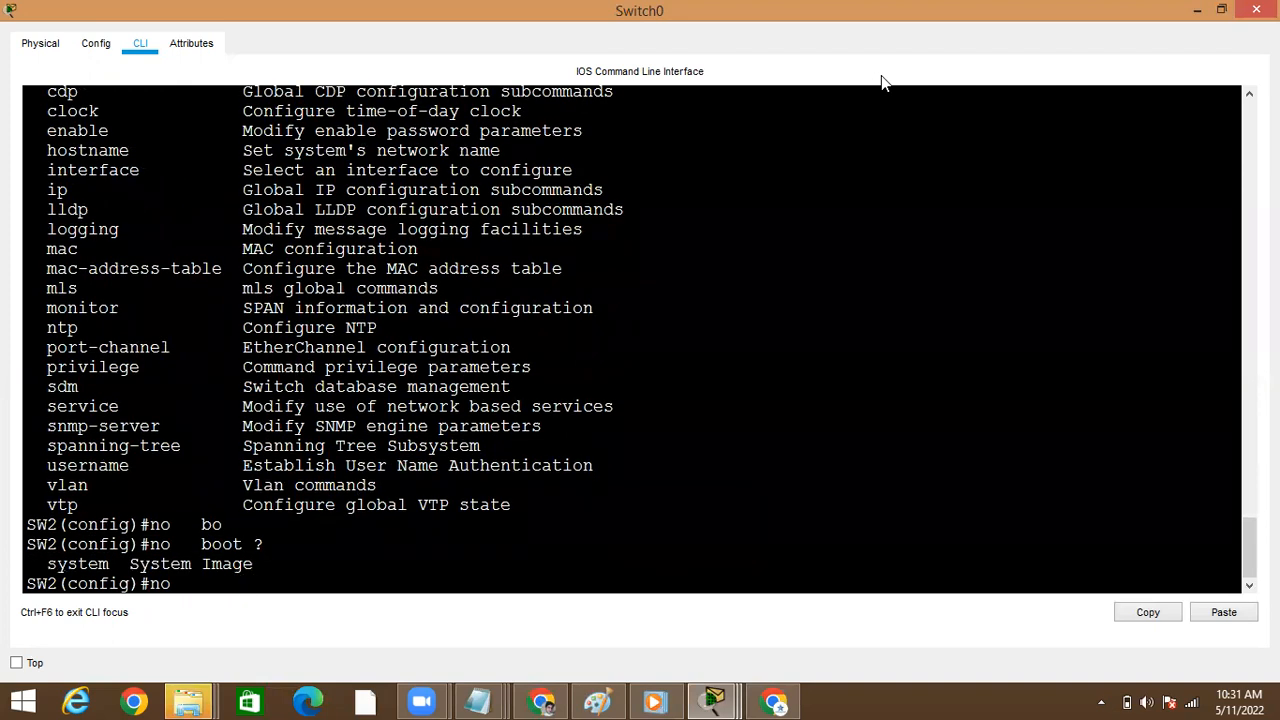
{"action": "type", "text": "exit"}
{"action": "key", "text": "Return"}
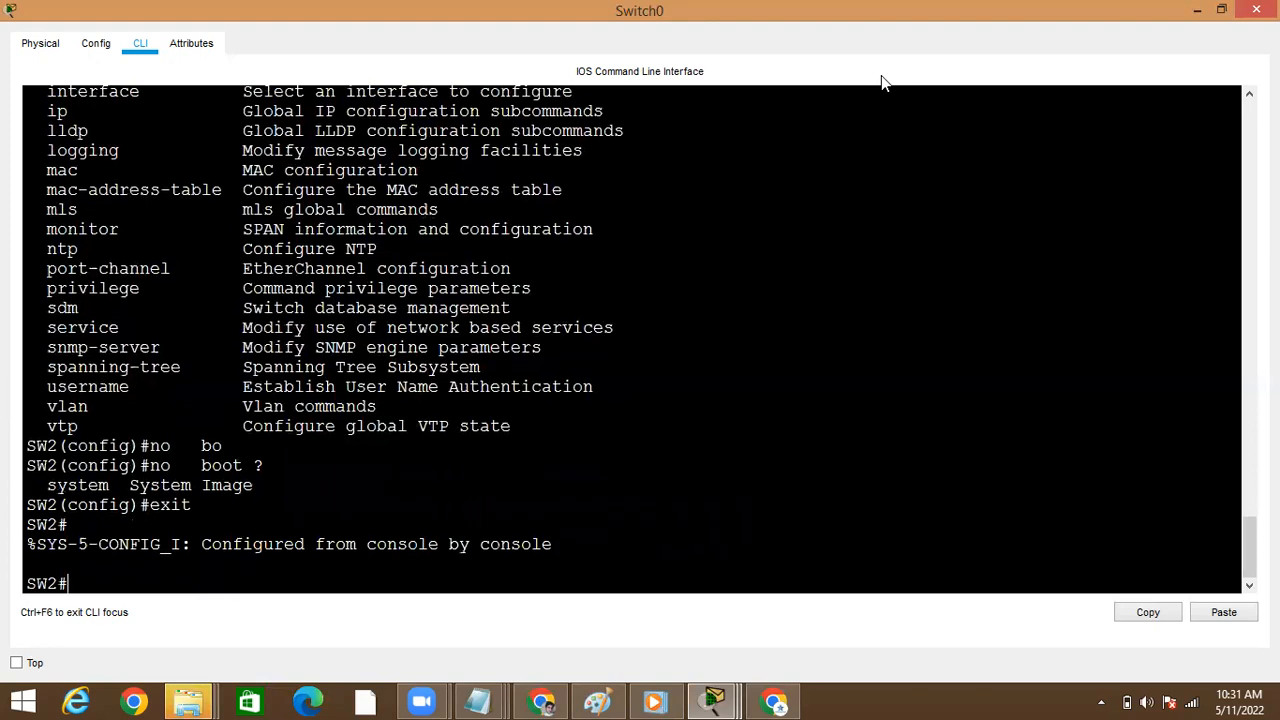
Minimize Switch0's window, reopen it from the topology, and maximize it
{"action": "left_click", "coordinate": [1200, 14]}
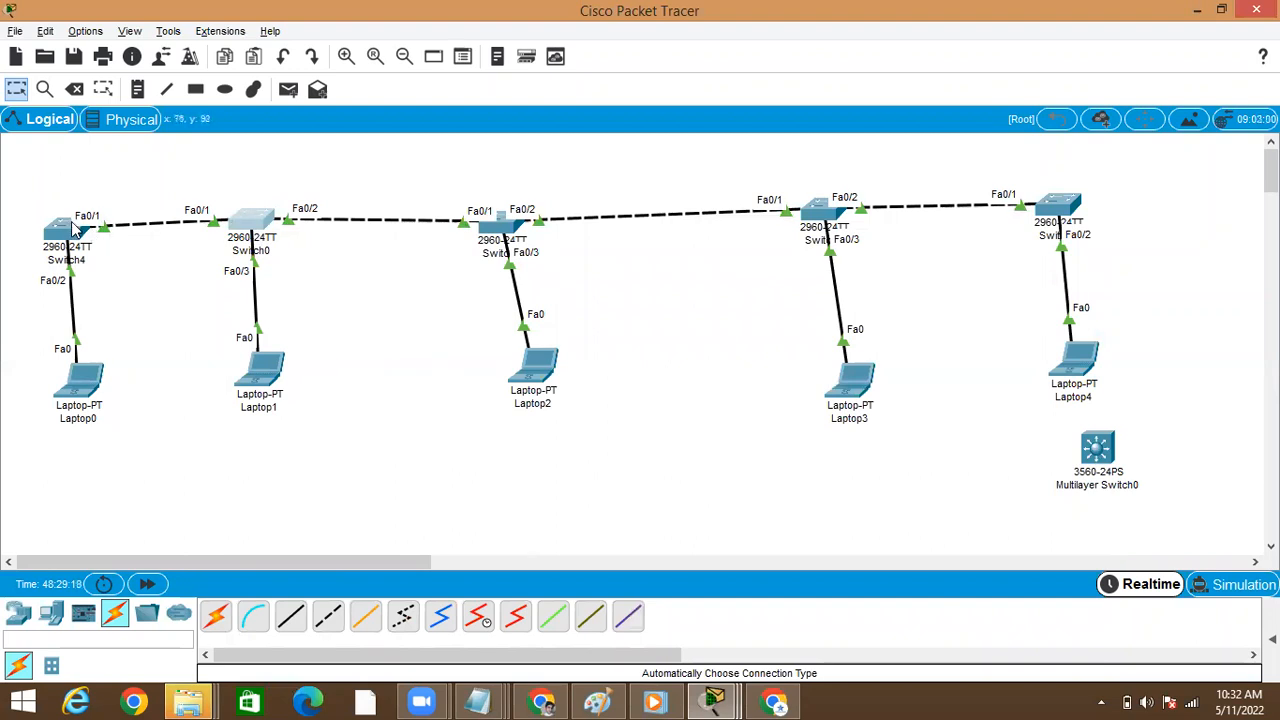
{"action": "left_click", "coordinate": [252, 224]}
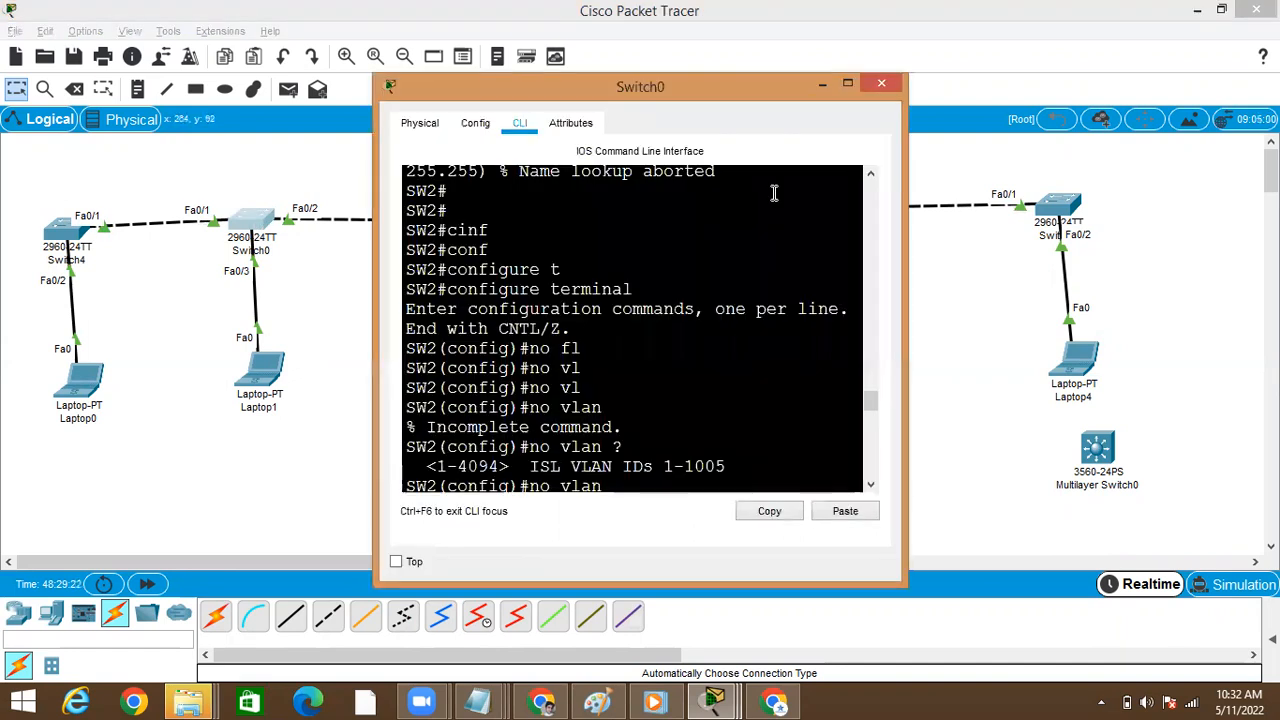
{"action": "left_click", "coordinate": [849, 83]}
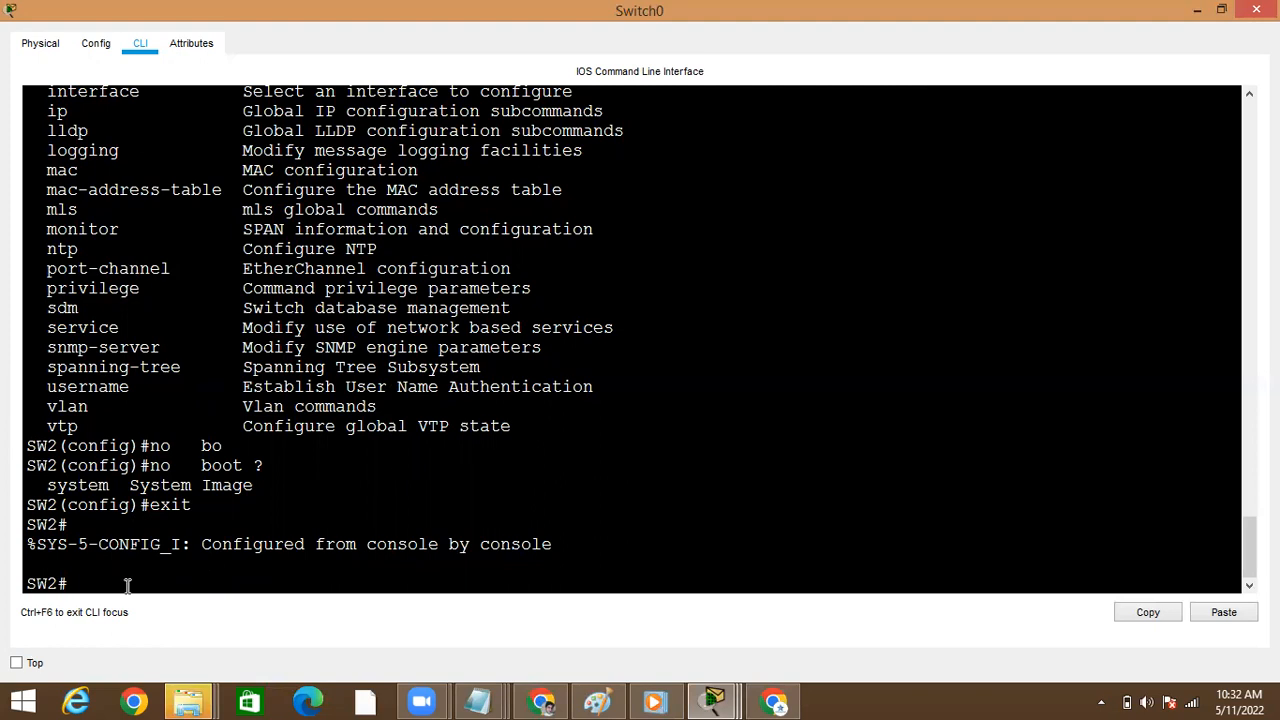
Run show vlan brief on Switch0 once more to see which VLANs can be deleted
{"action": "key", "text": "Return"}
{"action": "key", "text": "Return"}
{"action": "key", "text": "Return"}
{"action": "type", "text": "sho"}
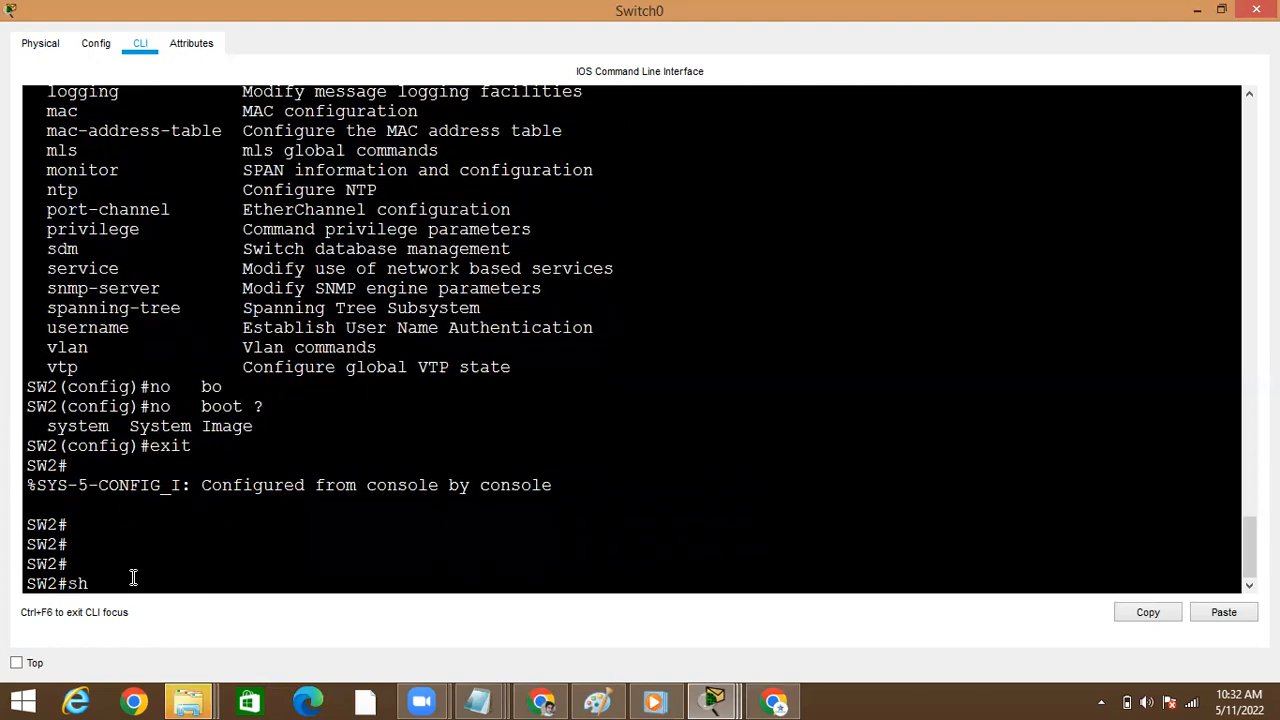
{"action": "key", "text": "Tab"}
{"action": "type", "text": "vl"}
{"action": "key", "text": "Tab"}
{"action": "type", "text": "br"}
Enter global configuration mode and delete VLANs 10, 12 and 15 with separate no vlan commands
{"action": "key", "text": "Tab"}
{"action": "key", "text": "Return"}
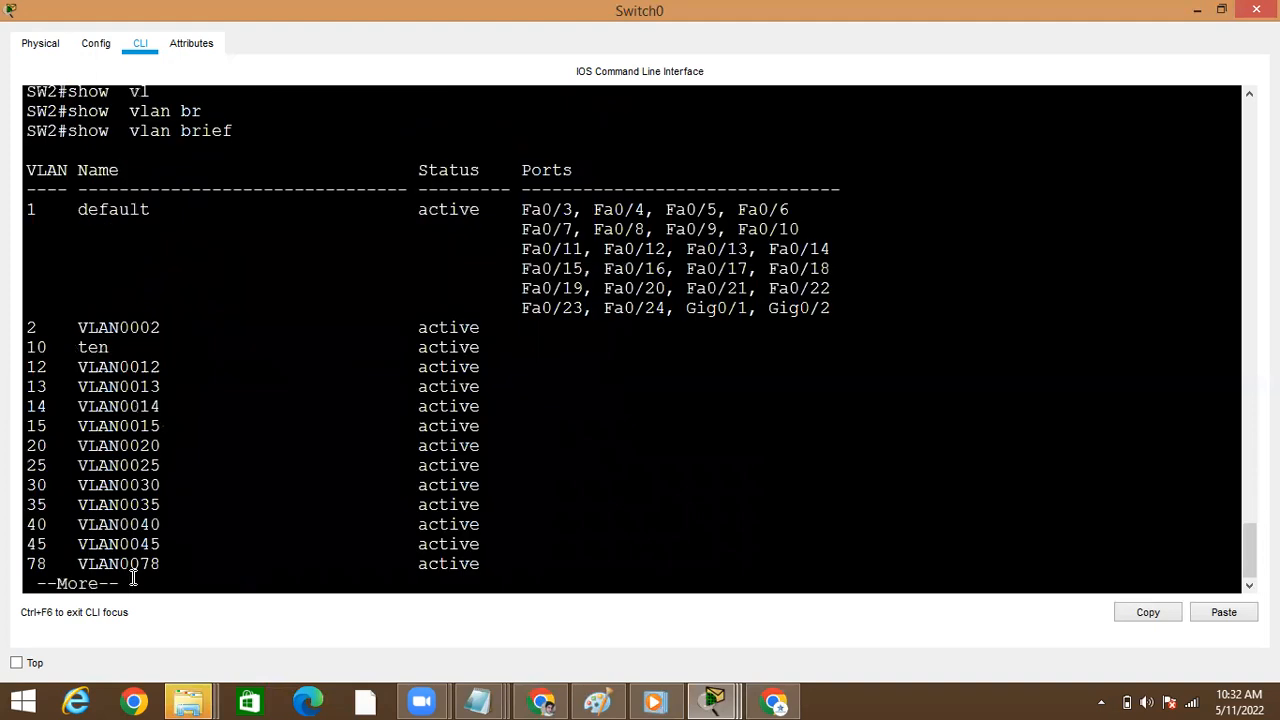
{"action": "key", "text": "space"}
{"action": "type", "text": "conf"}
{"action": "key", "text": "Tab"}
{"action": "type", "text": "t"}
{"action": "key", "text": "Tab"}
{"action": "key", "text": "Return"}
{"action": "type", "text": "no vlan 10"}
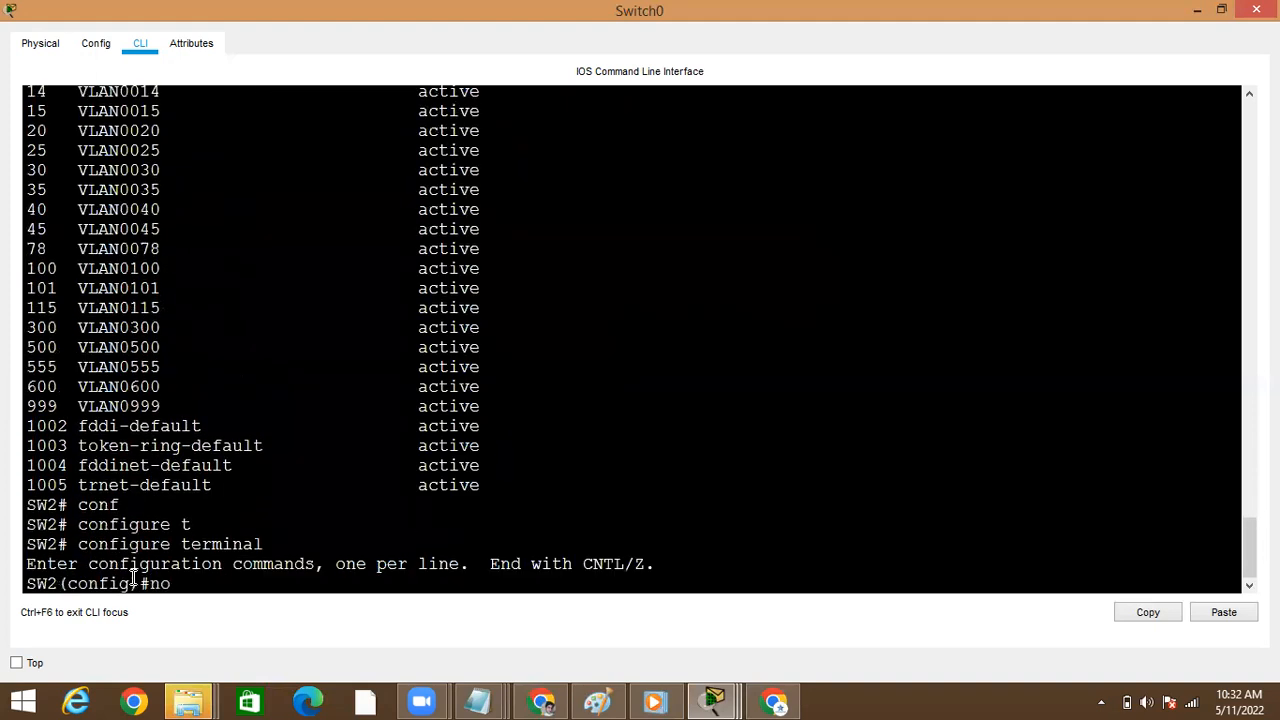
{"action": "key", "text": "Tab"}
{"action": "type", "text": "10"}
{"action": "key", "text": "Return"}
{"action": "key", "text": "Up"}
{"action": "key", "text": "BackSpace"}
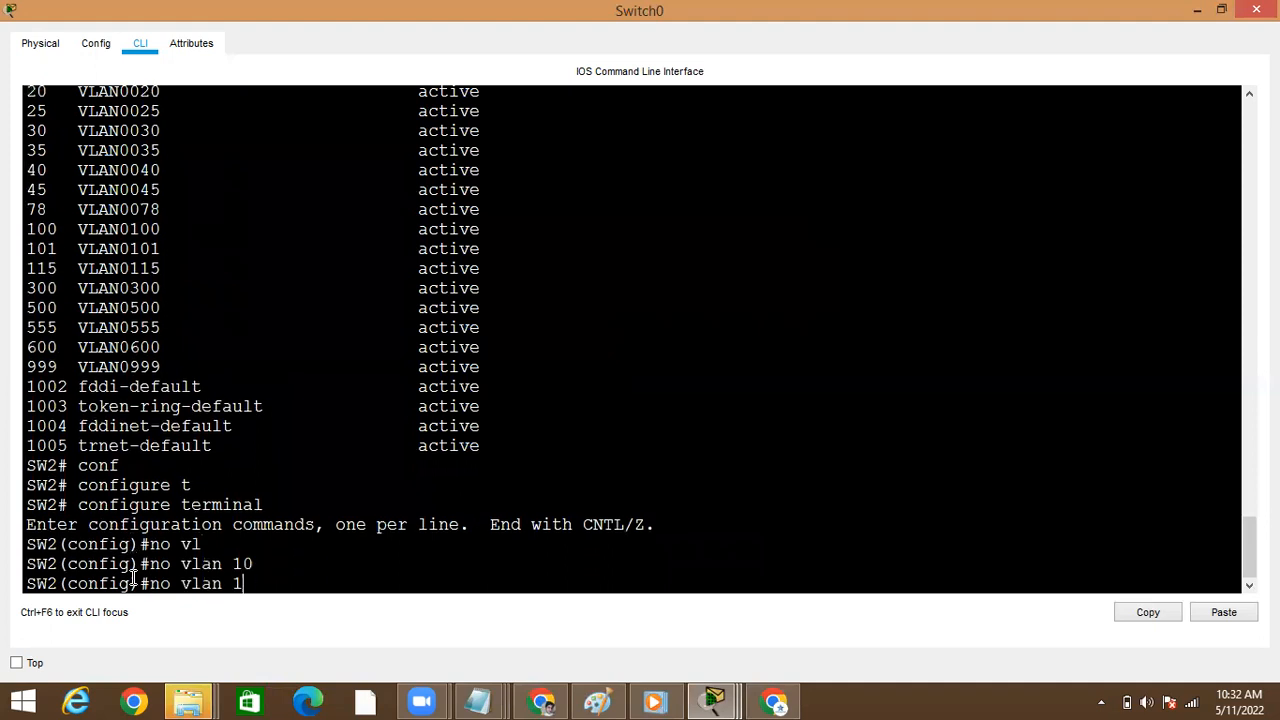
{"action": "type", "text": "2"}
{"action": "key", "text": "Return"}
{"action": "key", "text": "Up"}
{"action": "key", "text": "BackSpace"}
{"action": "type", "text": "5"}
{"action": "key", "text": "Return"}
Delete VLANs 500, 999 and 555 on Switch0 with separate no vlan commands
{"action": "key", "text": "Up"}
{"action": "key", "text": "BackSpace"}
{"action": "type", "text": "0"}
{"action": "key", "text": "Return"}
{"action": "key", "text": "Up"}
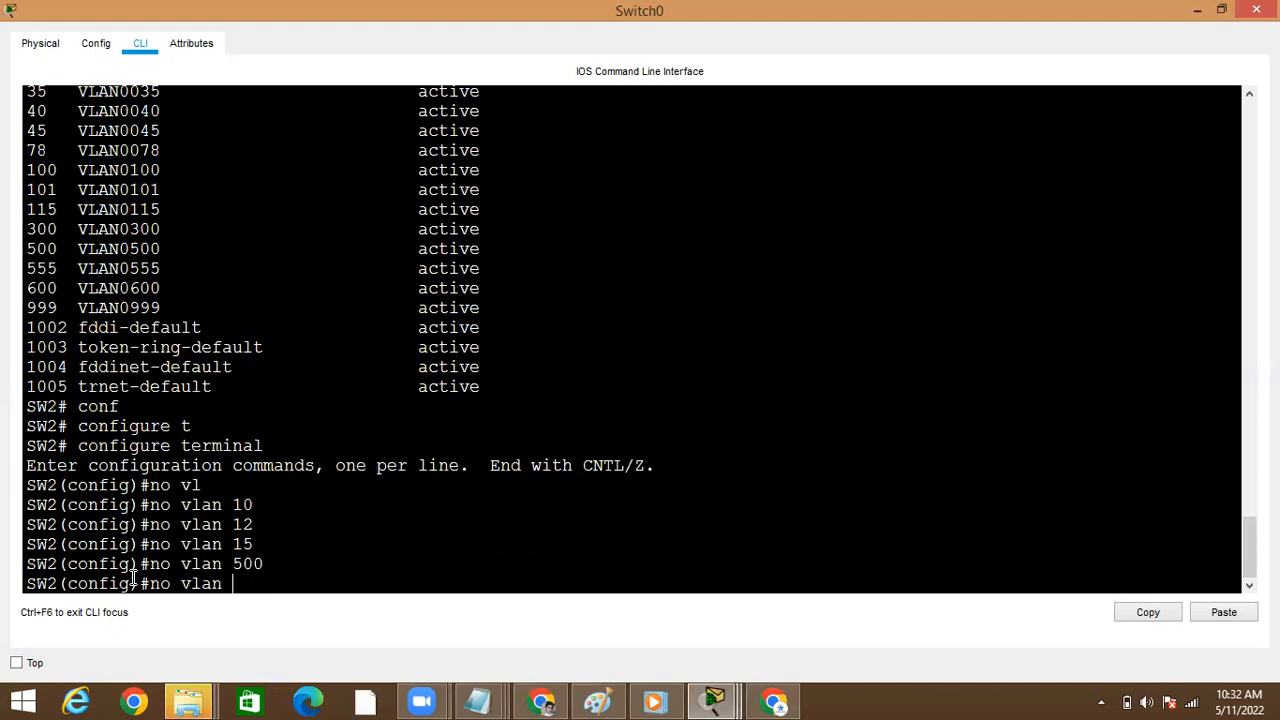
{"action": "type", "text": "999"}
{"action": "key", "text": "Return"}
{"action": "key", "text": "Up"}
{"action": "key", "text": "BackSpace"}
{"action": "key", "text": "BackSpace"}
{"action": "key", "text": "BackSpace"}
{"action": "type", "text": "555"}
{"action": "key", "text": "Return"}
Issue no vlan for VLANs 500, 600, 300 and 115, and return to privileged EXEC mode
{"action": "key", "text": "Up"}
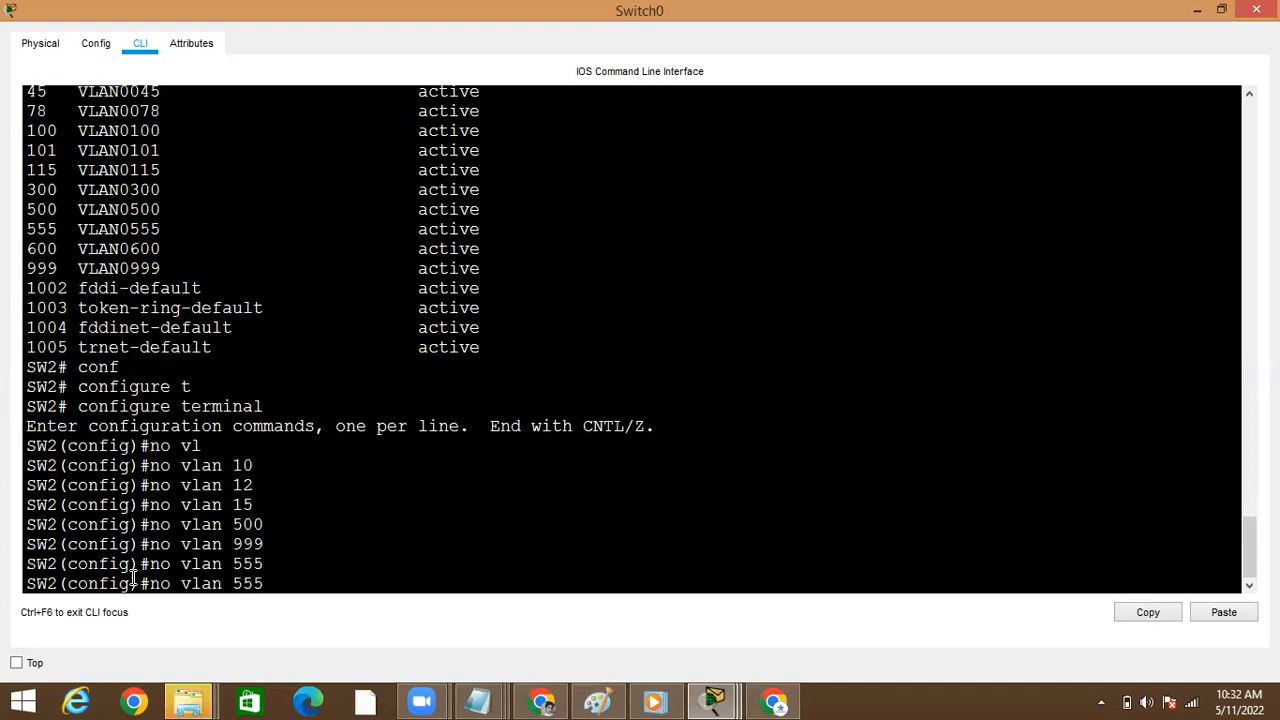
{"action": "type", "text": "00"}
{"action": "key", "text": "Return"}
{"action": "key", "text": "Up"}
{"action": "key", "text": "BackSpace"}
{"action": "type", "text": "0"}
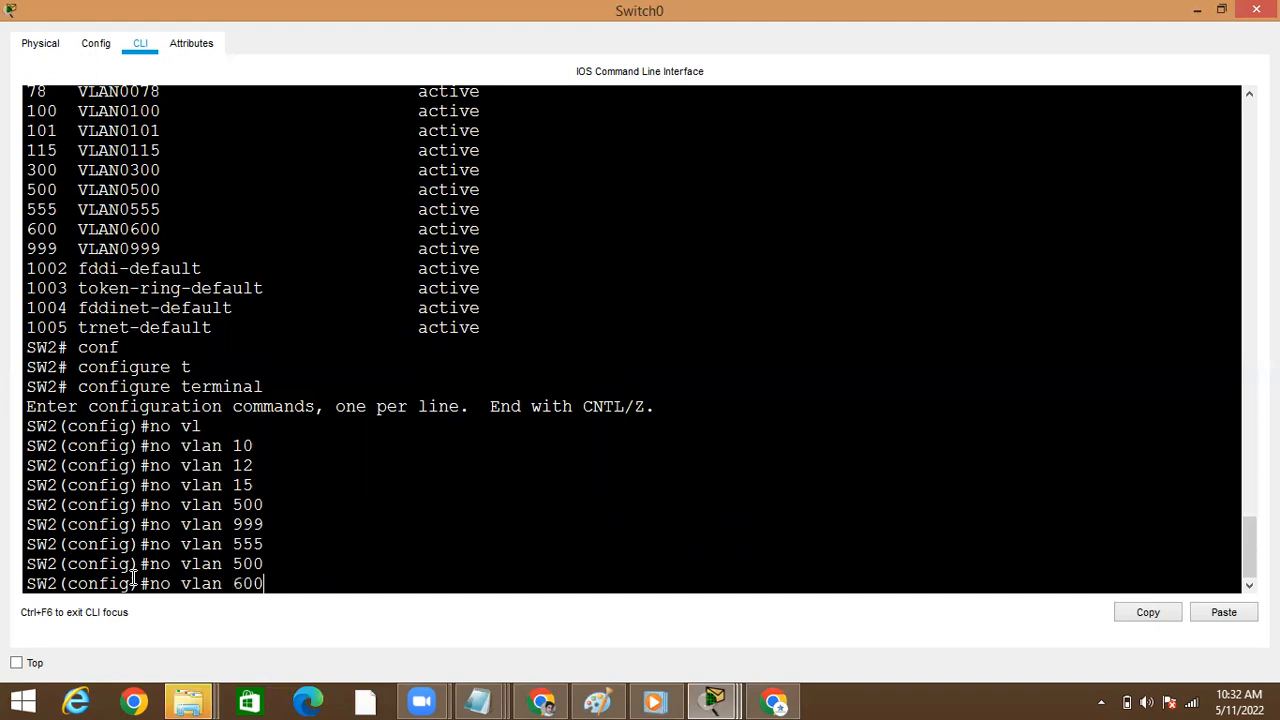
{"action": "key", "text": "Return"}
{"action": "key", "text": "Up"}
{"action": "key", "text": "BackSpace"}
{"action": "type", "text": "00"}
{"action": "key", "text": "Return"}
{"action": "key", "text": "Up"}
{"action": "type", "text": "115"}
{"action": "key", "text": "Return"}
{"action": "key", "text": "ctrl+z"}
{"action": "key", "text": "Return"}
Run show vlan brief on Switch0 to check the VLAN list after the deletions
{"action": "type", "text": "sh"}
{"action": "key", "text": "Tab"}
{"action": "type", "text": "o vl"}
{"action": "key", "text": "Tab"}
{"action": "key", "text": "BackSpace"}
{"action": "key", "text": "BackSpace"}
{"action": "key", "text": "BackSpace"}
{"action": "key", "text": "BackSpace"}
{"action": "type", "text": "vl"}
{"action": "key", "text": "Tab"}
{"action": "type", "text": "br"}
{"action": "key", "text": "Tab"}
{"action": "key", "text": "Return"}
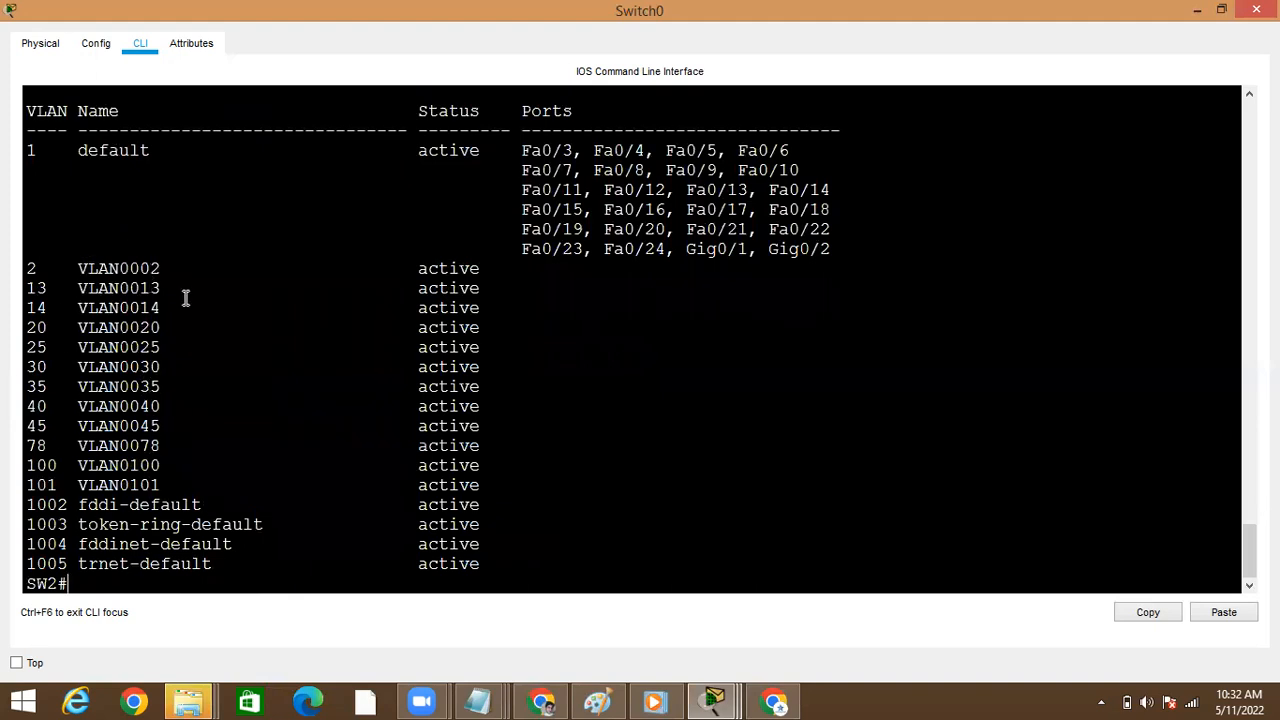
Enter global configuration mode, issue no vlan 556, and return to privileged EXEC mode
{"action": "type", "text": "conf"}
{"action": "key", "text": "Tab"}
{"action": "type", "text": "t"}
{"action": "key", "text": "Tab"}
{"action": "key", "text": "Return"}
{"action": "type", "text": "no vl"}
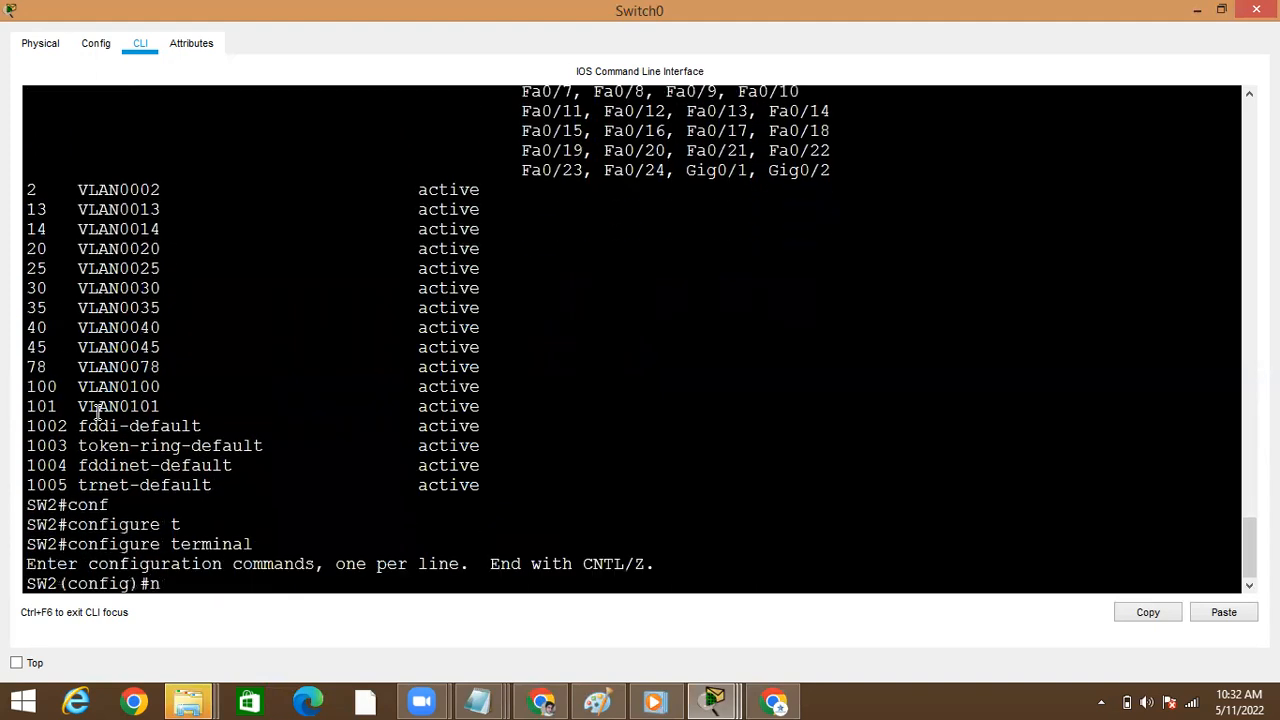
{"action": "key", "text": "Tab"}
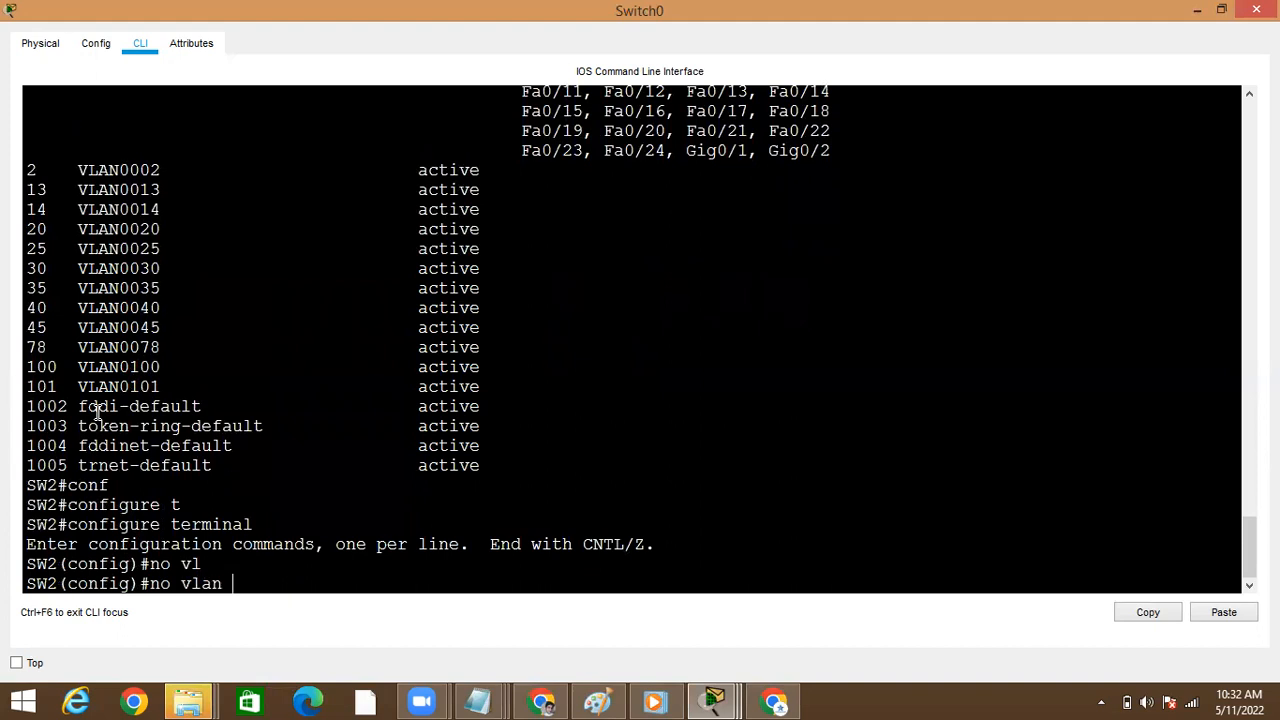
{"action": "type", "text": "556"}
{"action": "key", "text": "Return"}
{"action": "type", "text": "exit"}
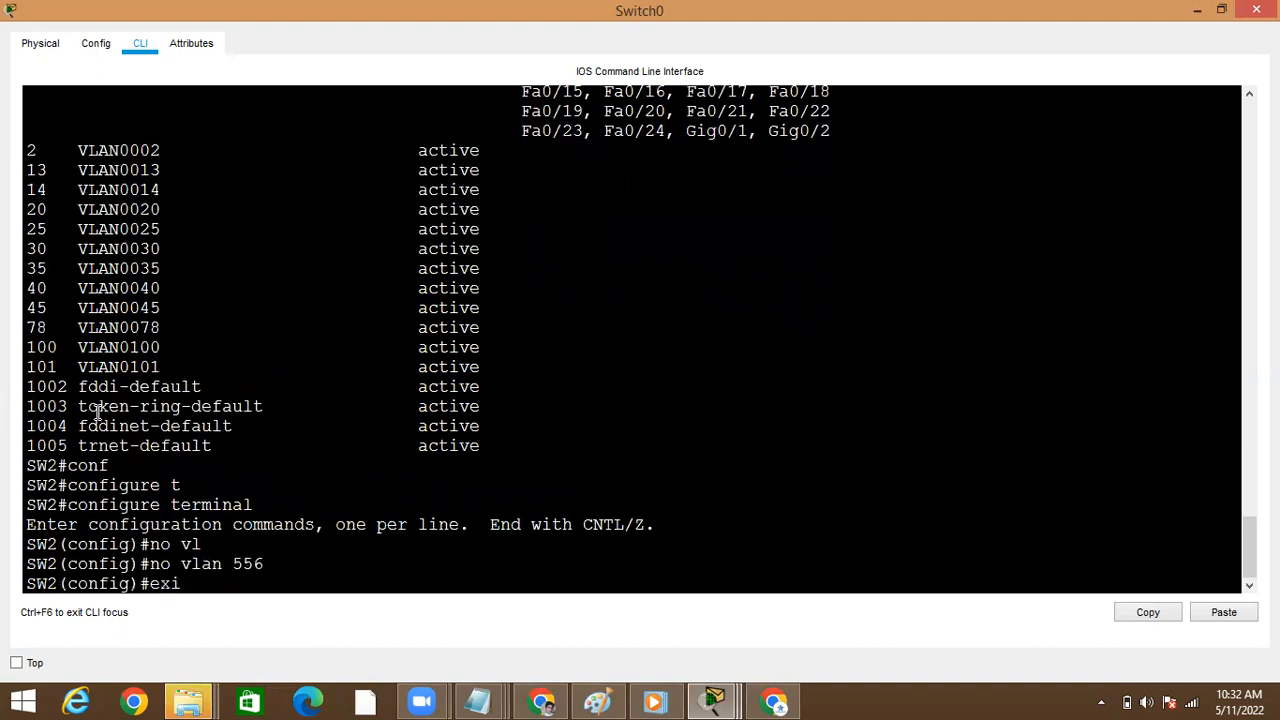
{"action": "key", "text": "Return"}
{"action": "key", "text": "ctrl+z"}
Run show vlan brief and page through to the end of the VLAN list
{"action": "type", "text": "sh"}
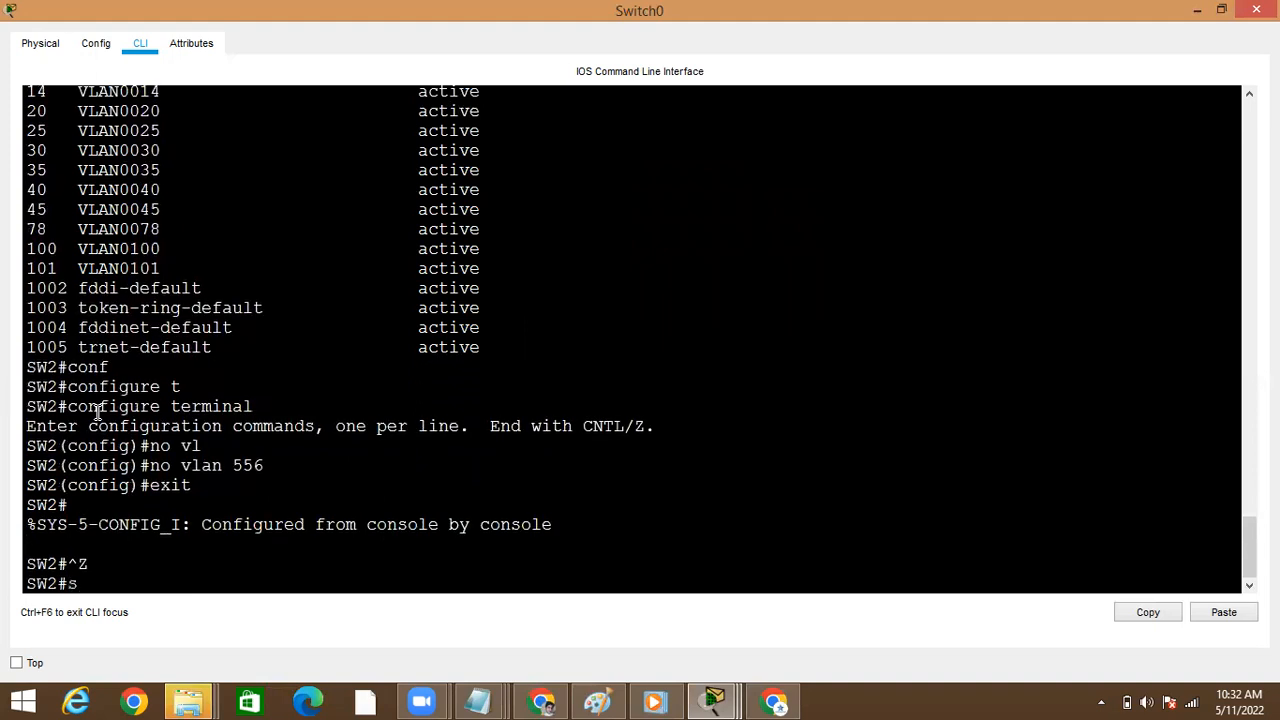
{"action": "key", "text": "Tab"}
{"action": "type", "text": "o vl"}
{"action": "key", "text": "Tab"}
{"action": "key", "text": "BackSpace"}
{"action": "key", "text": "BackSpace"}
{"action": "key", "text": "BackSpace"}
{"action": "key", "text": "BackSpace"}
{"action": "type", "text": "vlan"}
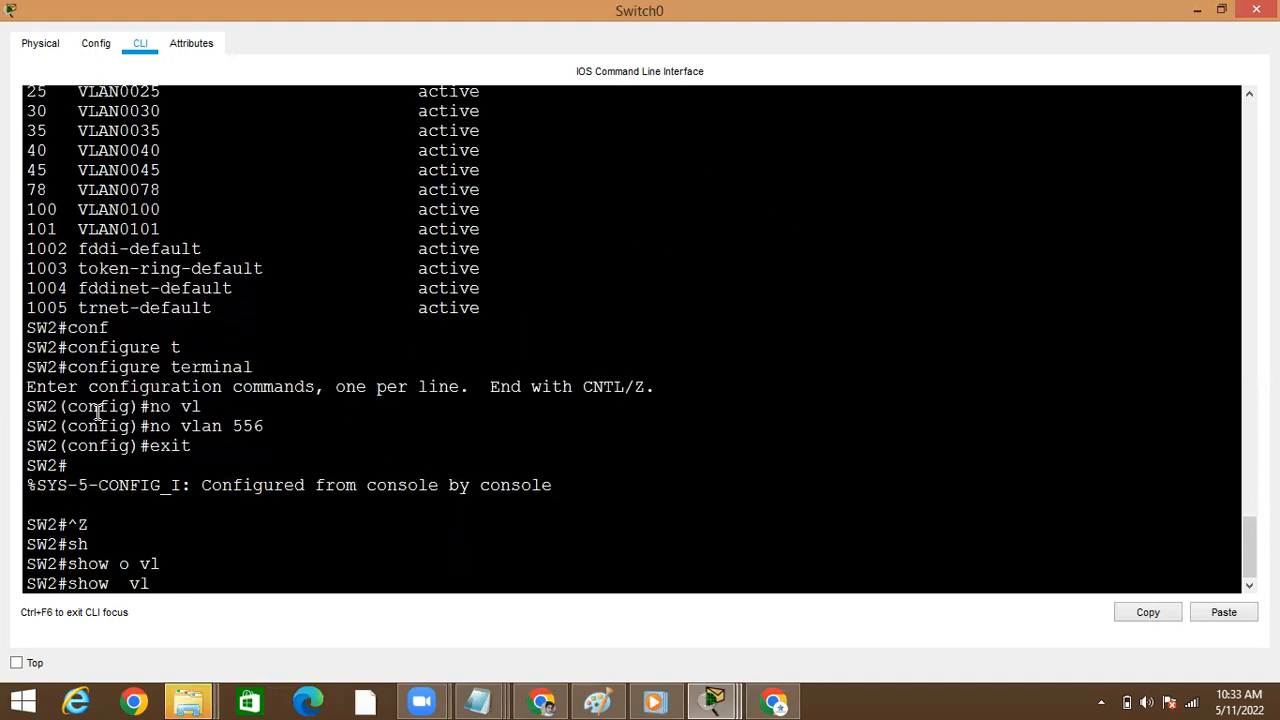
{"action": "key", "text": "Tab"}
{"action": "type", "text": "br"}
{"action": "key", "text": "Tab"}
{"action": "key", "text": "Return"}
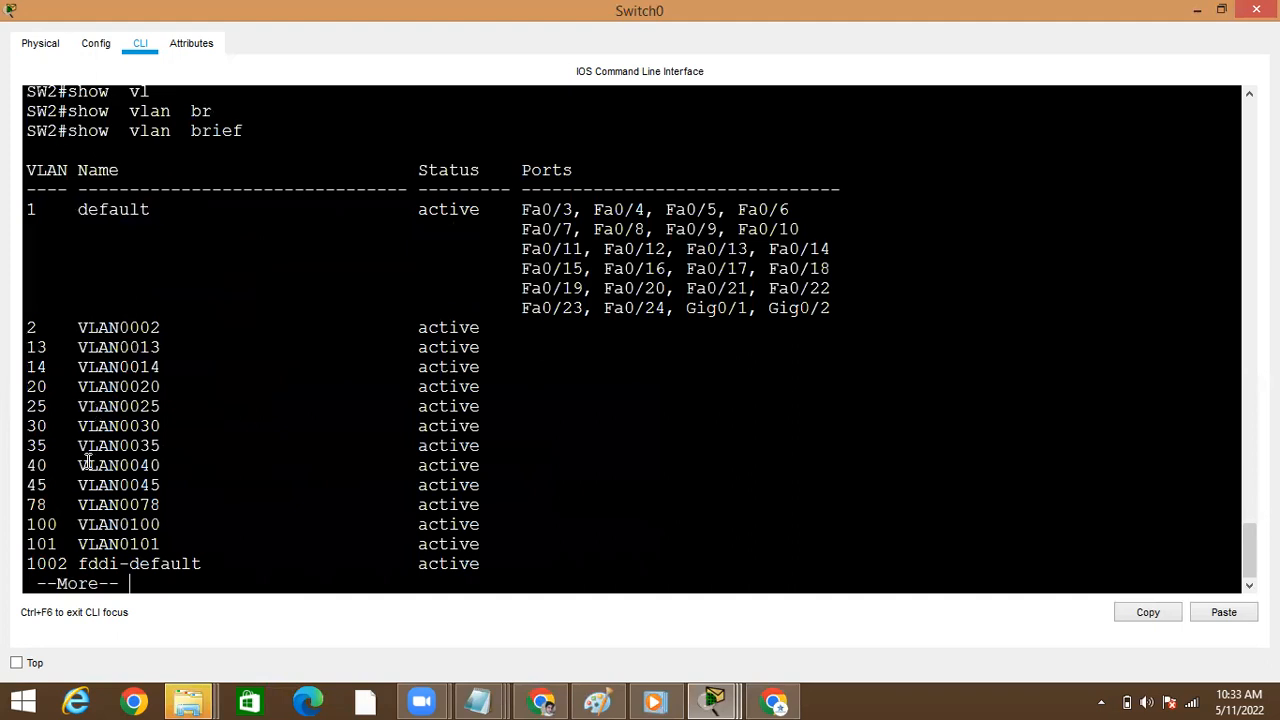
{"action": "key", "text": "space"}
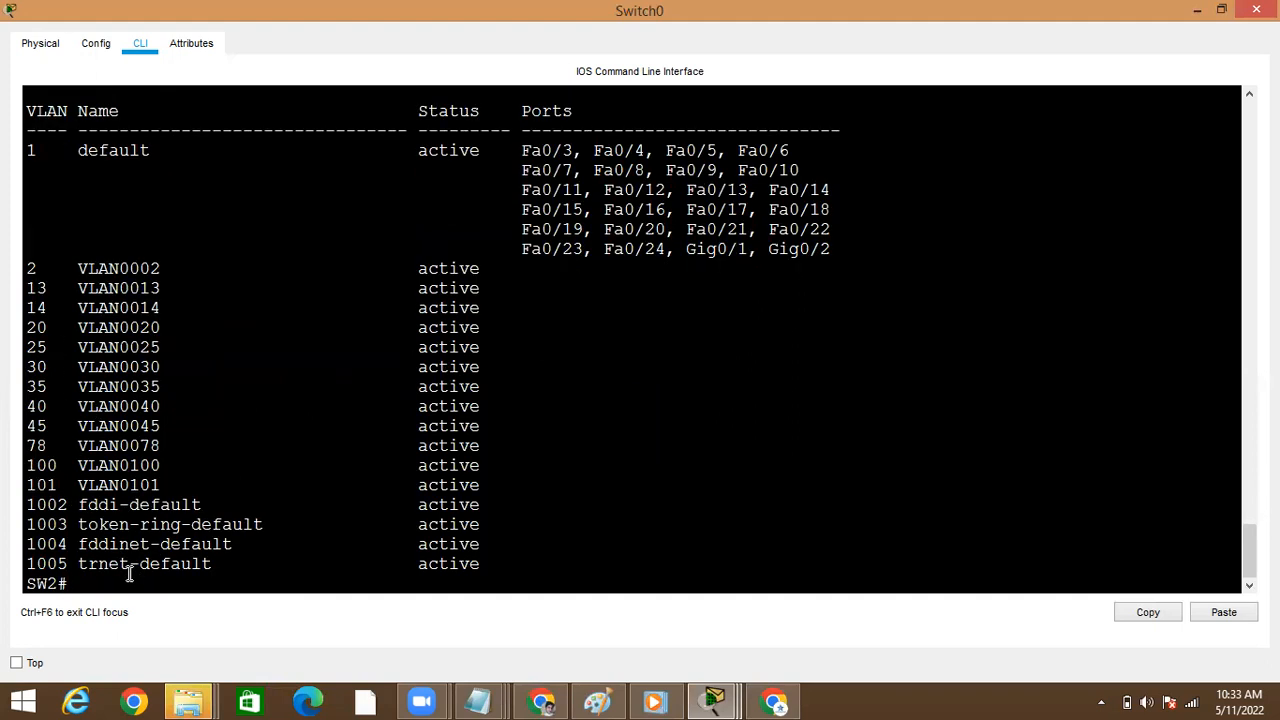
Run show vtp status on Switch0 to check its revision number and operating mode
{"action": "type", "text": "sh"}
{"action": "key", "text": "Tab"}
{"action": "type", "text": "o vt"}
{"action": "key", "text": "BackSpace"}
{"action": "key", "text": "BackSpace"}
{"action": "type", "text": "vt"}
{"action": "key", "text": "Tab"}
{"action": "type", "text": "st"}
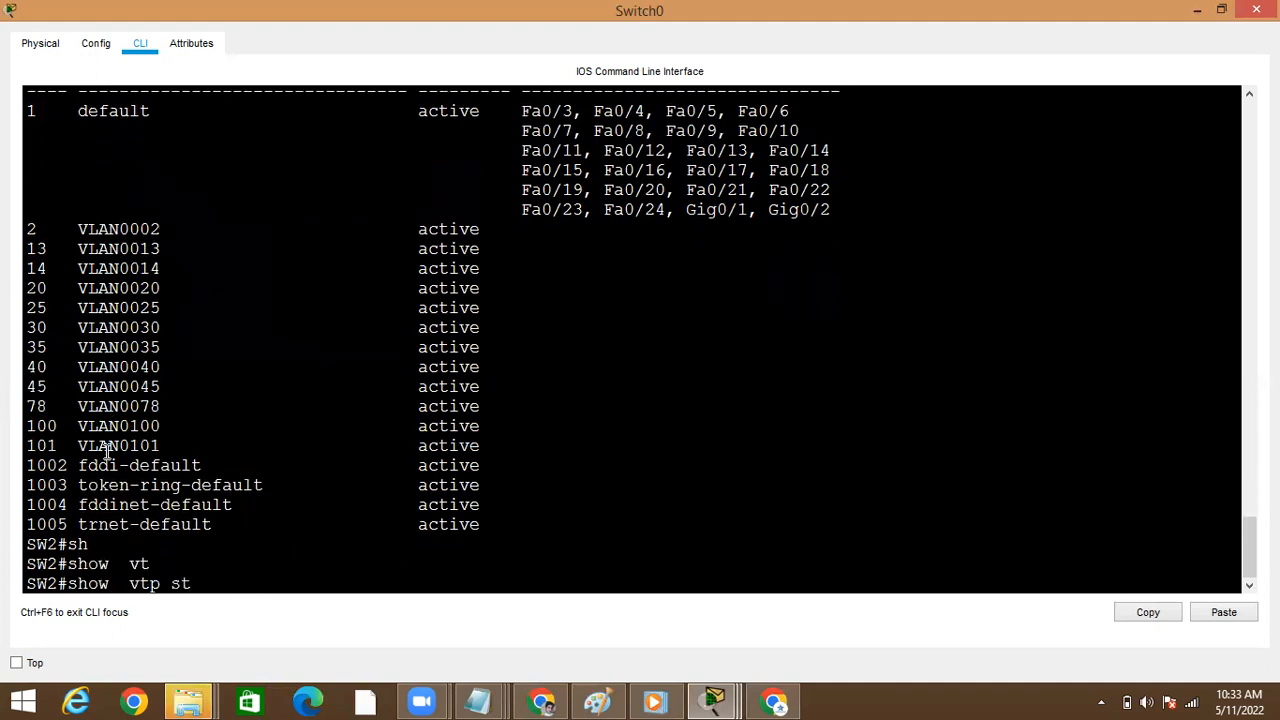
{"action": "key", "text": "Tab"}
{"action": "key", "text": "Return"}
{"action": "type", "text": "cofn"}
{"action": "key", "text": "Tab"}
{"action": "key", "text": "BackSpace"}
{"action": "key", "text": "BackSpace"}
{"action": "key", "text": "BackSpace"}
{"action": "key", "text": "BackSpace"}
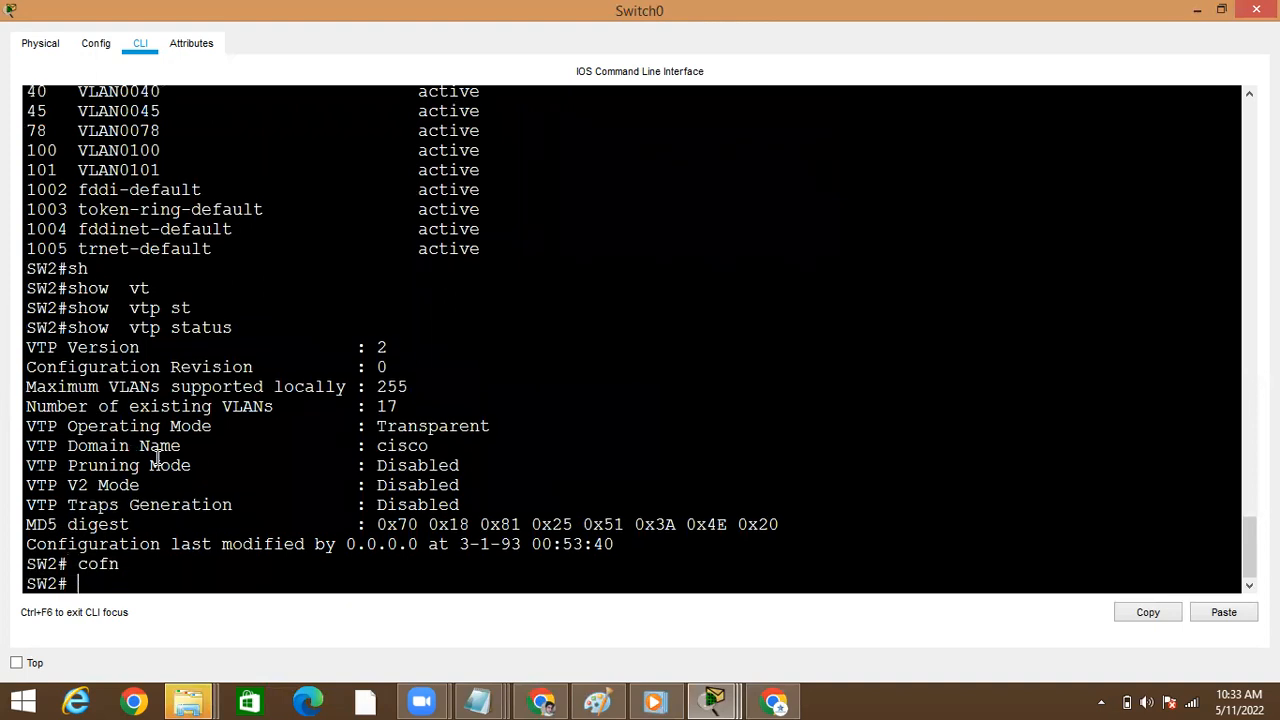
Enter global configuration mode, create VLAN 556 on Switch0, and return to privileged EXEC mode
{"action": "type", "text": "conf"}
{"action": "key", "text": "Tab"}
{"action": "type", "text": "t"}
{"action": "key", "text": "Tab"}
{"action": "key", "text": "Return"}
{"action": "type", "text": "vl"}
{"action": "key", "text": "Tab"}
{"action": "type", "text": "556"}
{"action": "key", "text": "Return"}
{"action": "type", "text": "exut"}
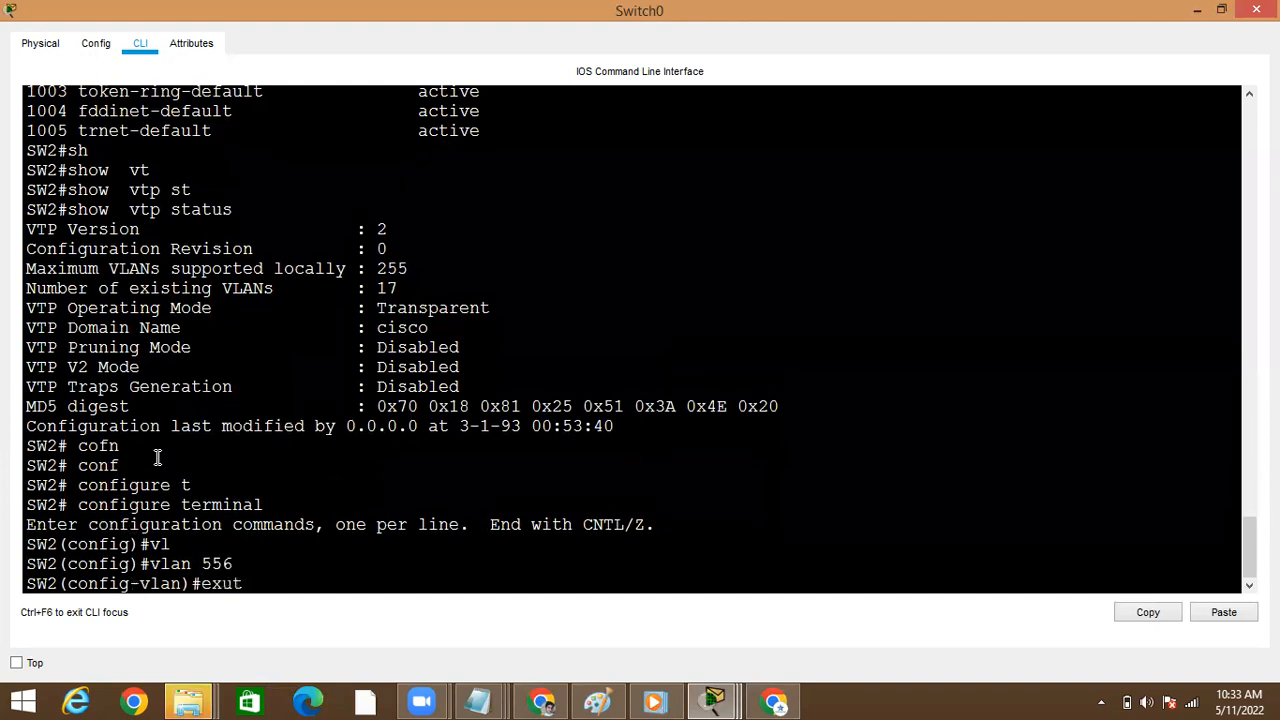
{"action": "key", "text": "Return"}
{"action": "key", "text": "Return"}
{"action": "key", "text": "Return"}
{"action": "key", "text": "ctrl+z"}
{"action": "key", "text": "Return"}
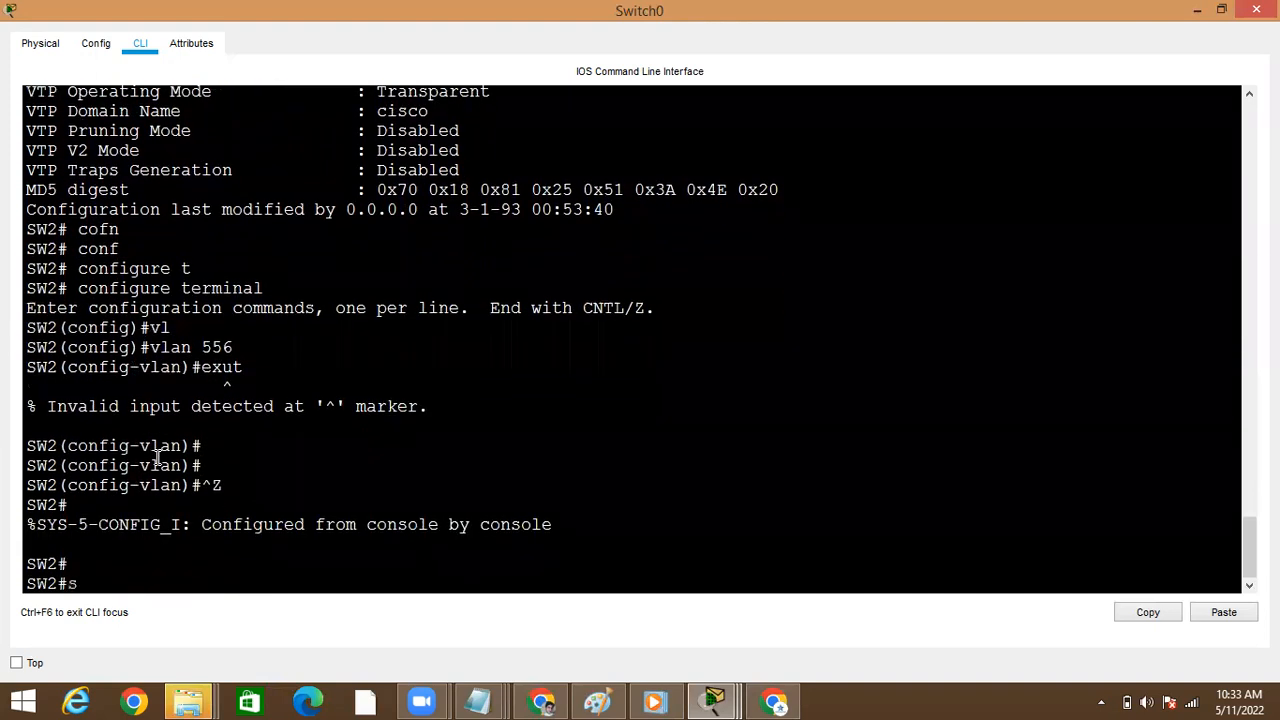
Run show vlan brief and page to the end to check for VLAN 556
{"action": "type", "text": "show  v"}
{"action": "key", "text": "Tab"}
{"action": "type", "text": "vlan"}
{"action": "key", "text": "Tab"}
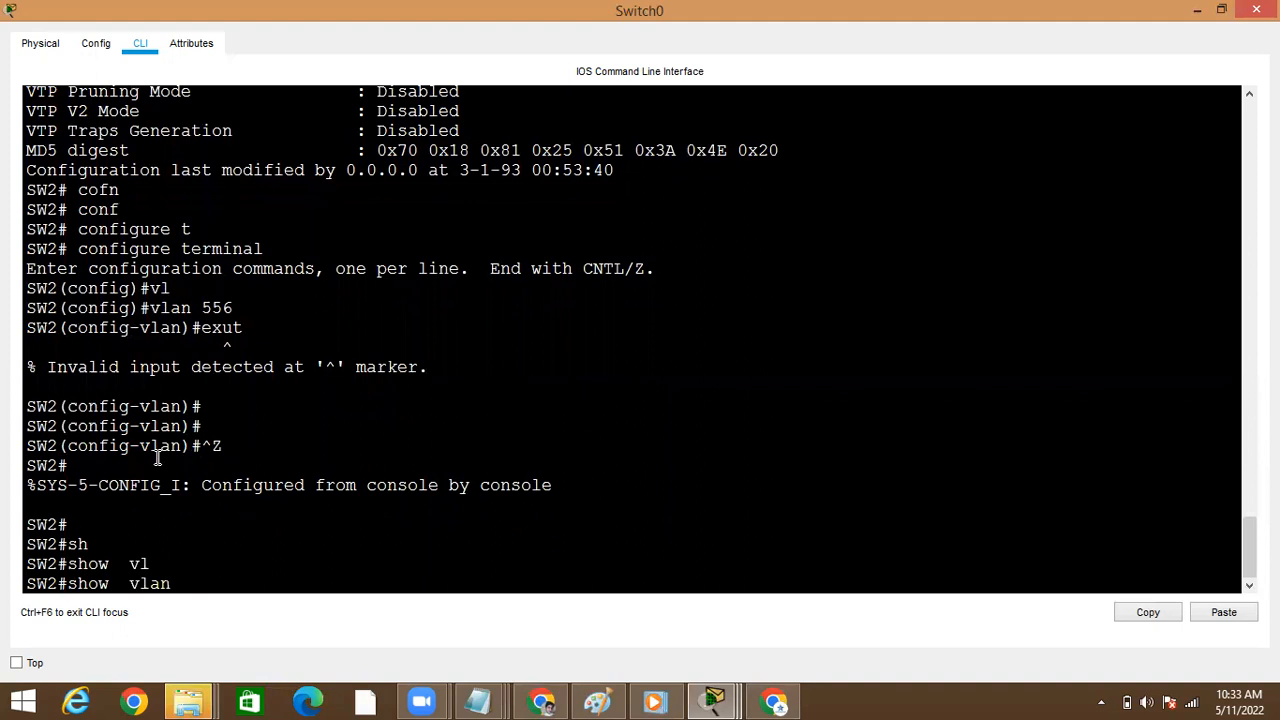
{"action": "type", "text": "br"}
{"action": "key", "text": "Tab"}
{"action": "key", "text": "Return"}
{"action": "key", "text": "space"}
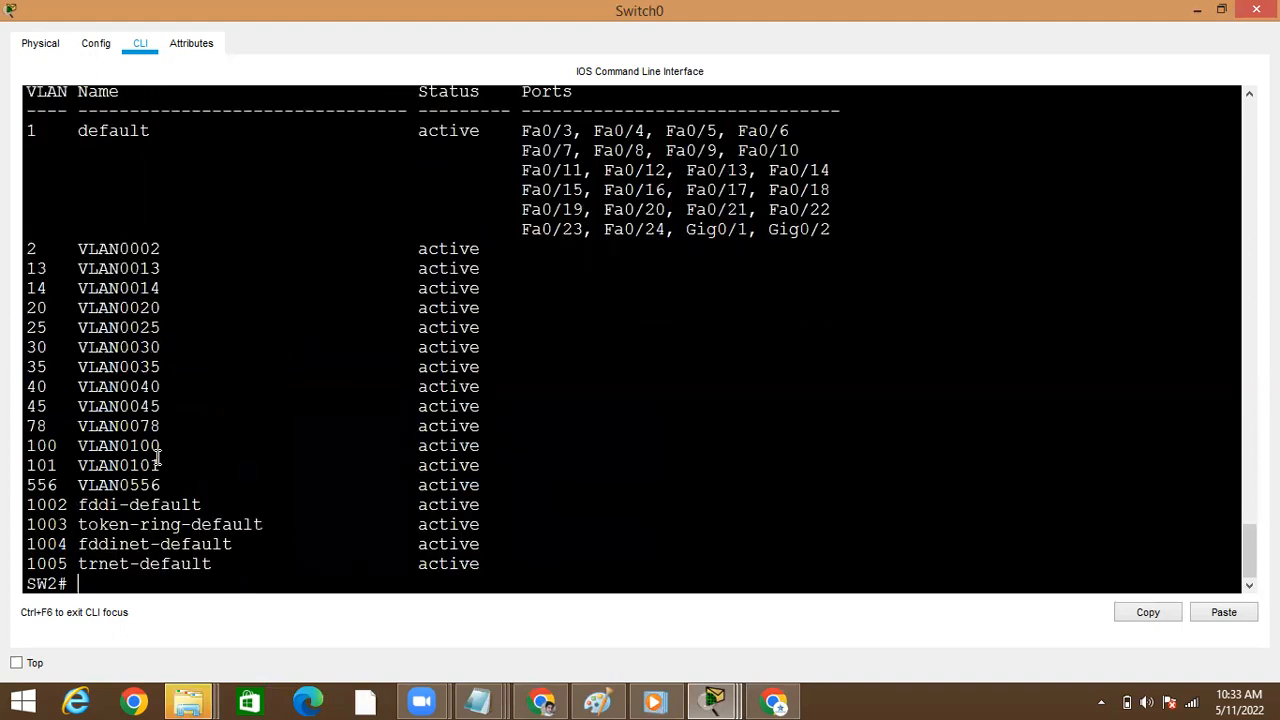
Highlight the VLAN 556 and VLAN 101 entries in the VLAN list
{"action": "double_click", "coordinate": [41, 489]}
{"action": "left_click", "coordinate": [160, 474]}
{"action": "double_click", "coordinate": [158, 468]}
{"action": "double_click", "coordinate": [140, 484]}
{"action": "double_click", "coordinate": [41, 466]}
{"action": "double_click", "coordinate": [57, 495]}
Enter global configuration mode, create extended-range VLAN 4000, and return to privileged EXEC mode
{"action": "type", "text": "conf"}
{"action": "key", "text": "Tab"}
{"action": "type", "text": "t"}
{"action": "key", "text": "Tab"}
{"action": "key", "text": "Return"}
{"action": "type", "text": "vl"}
{"action": "key", "text": "Tab"}
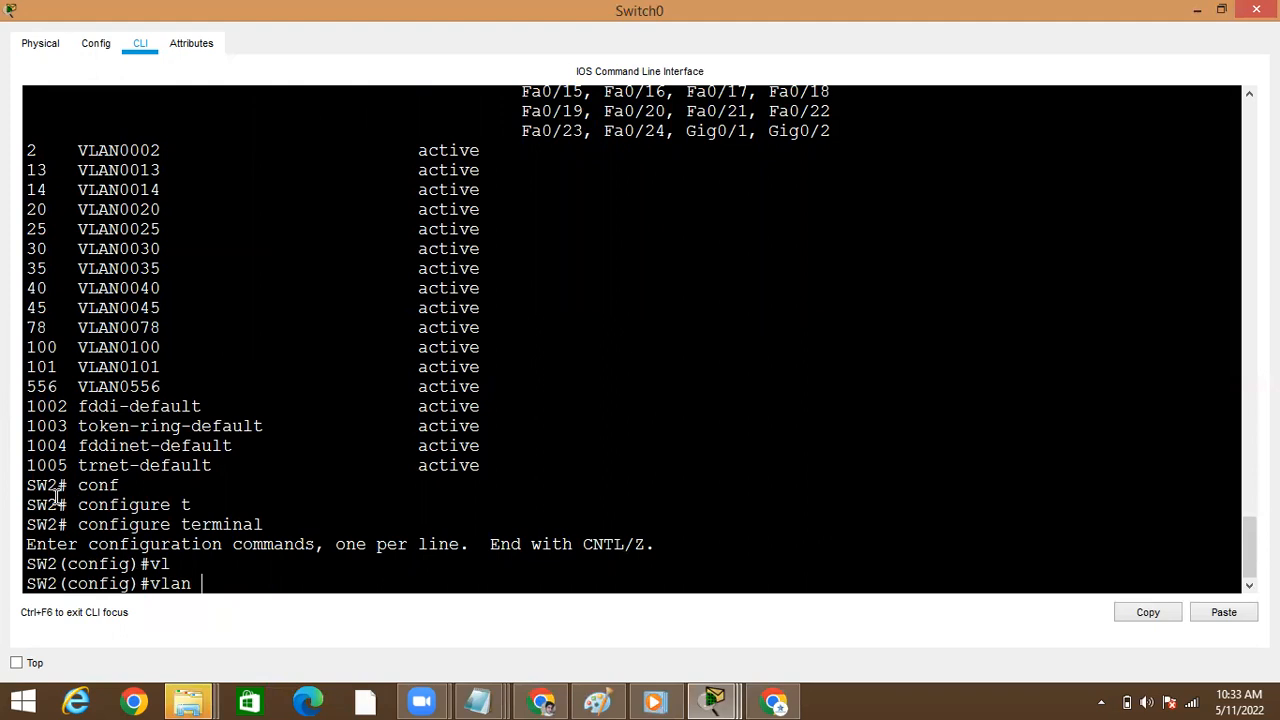
{"action": "type", "text": "200"}
{"action": "key", "text": "BackSpace"}
{"action": "key", "text": "BackSpace"}
{"action": "key", "text": "BackSpace"}
{"action": "type", "text": "4000"}
{"action": "key", "text": "Return"}
{"action": "type", "text": "exit"}
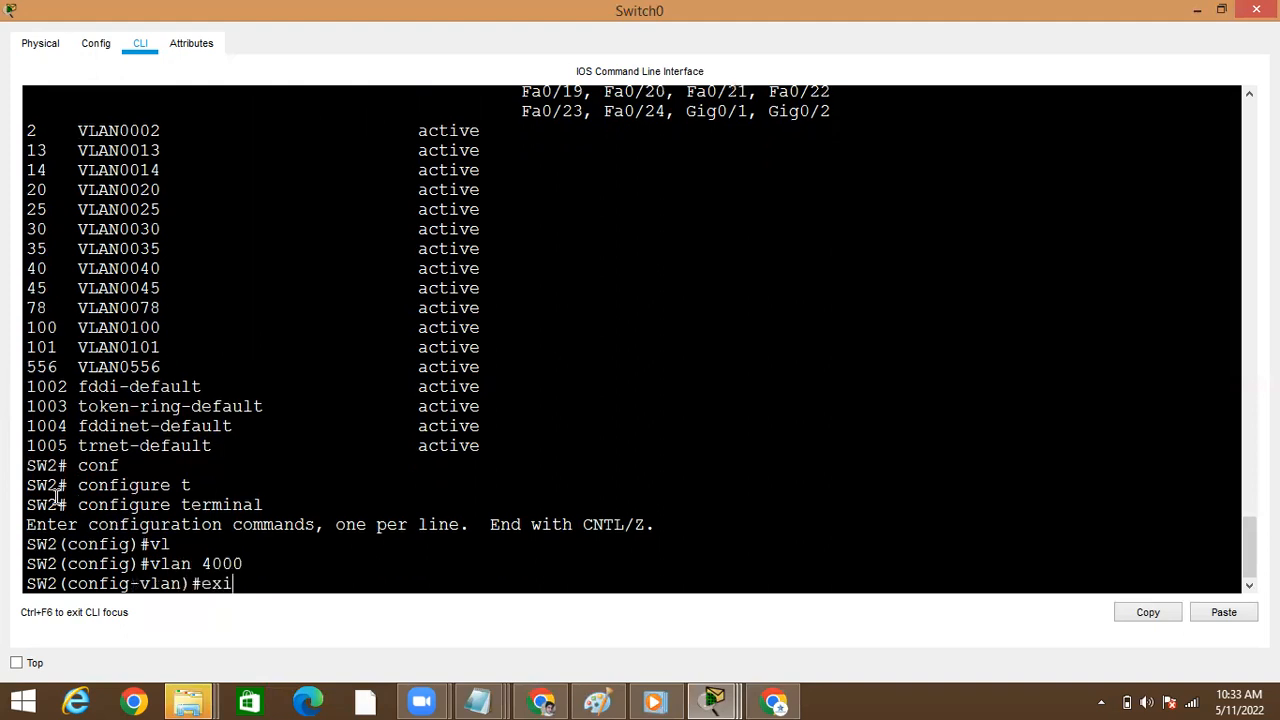
{"action": "key", "text": "Return"}
Run show vlan brief through to the end and highlight the VLAN 4000 entry
{"action": "key", "text": "Return"}
{"action": "key", "text": "ctrl+z"}
{"action": "type", "text": "sh"}
{"action": "key", "text": "Tab"}
{"action": "type", "text": "v"}
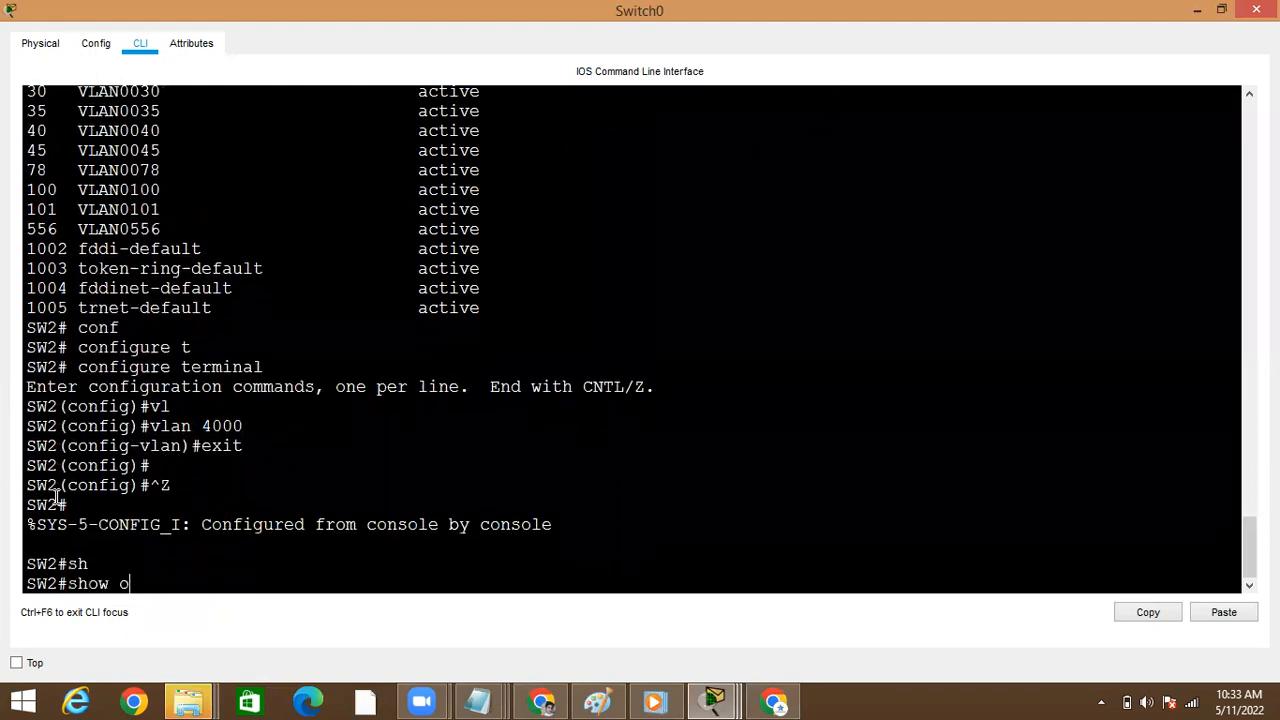
{"action": "key", "text": "BackSpace"}
{"action": "key", "text": "BackSpace"}
{"action": "type", "text": "vl"}
{"action": "key", "text": "Tab"}
{"action": "type", "text": "br"}
{"action": "key", "text": "Tab"}
Run the full show vlan command, page to its end, and highlight VLAN 4000's number and SAID
{"action": "key", "text": "Return"}
{"action": "key", "text": "space"}
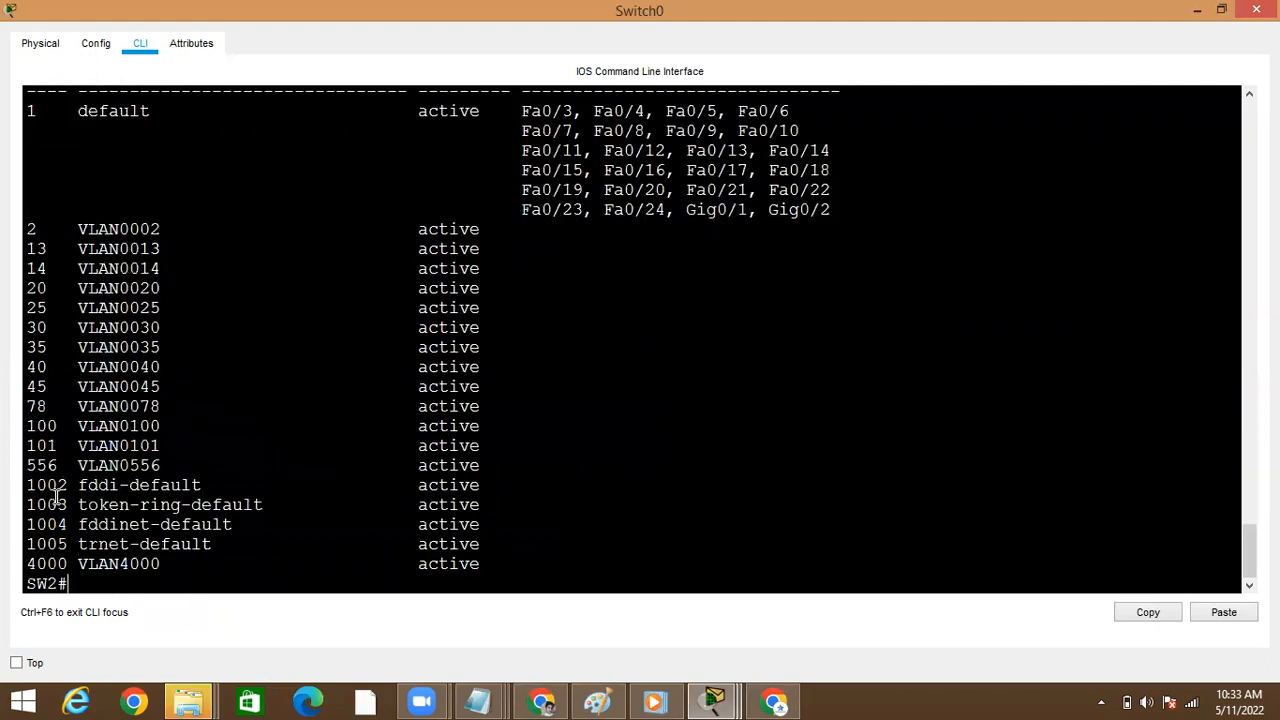
{"action": "double_click", "coordinate": [50, 566]}
{"action": "type", "text": "sho"}
{"action": "key", "text": "Tab"}
{"action": "type", "text": "vl"}
{"action": "key", "text": "Tab"}
{"action": "key", "text": "Return"}
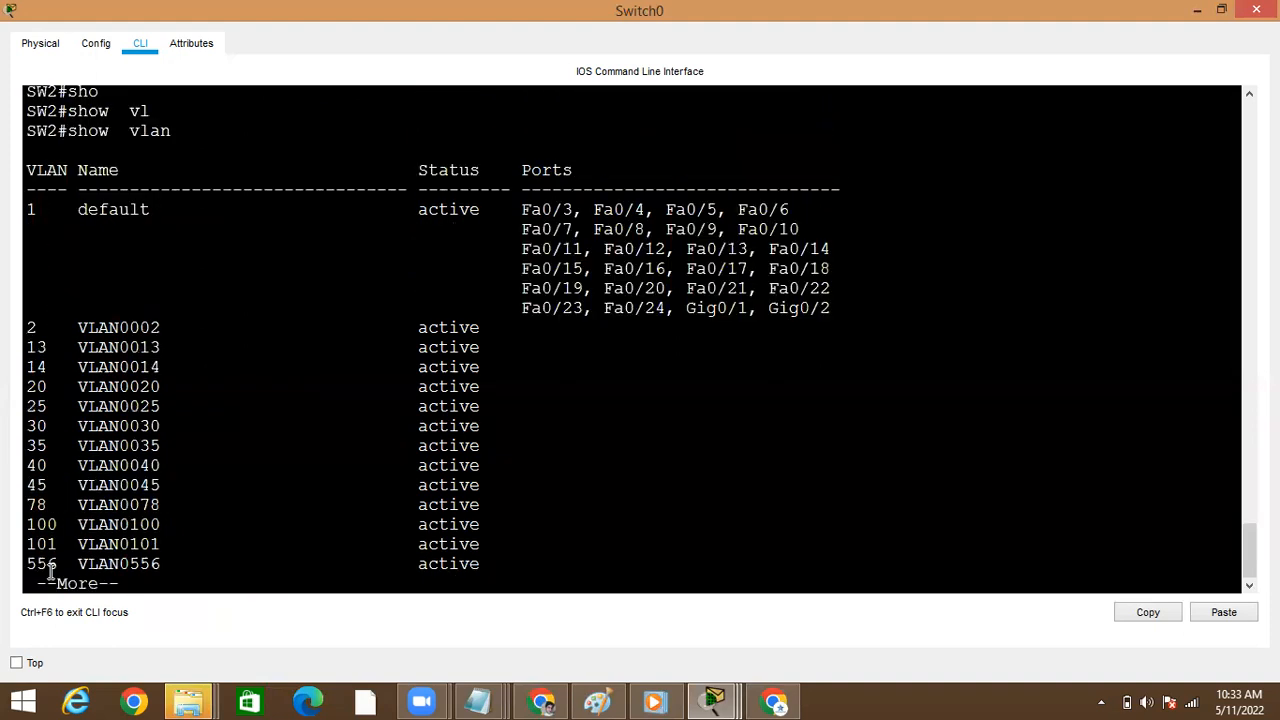
{"action": "key", "text": "space"}
{"action": "key", "text": "space"}
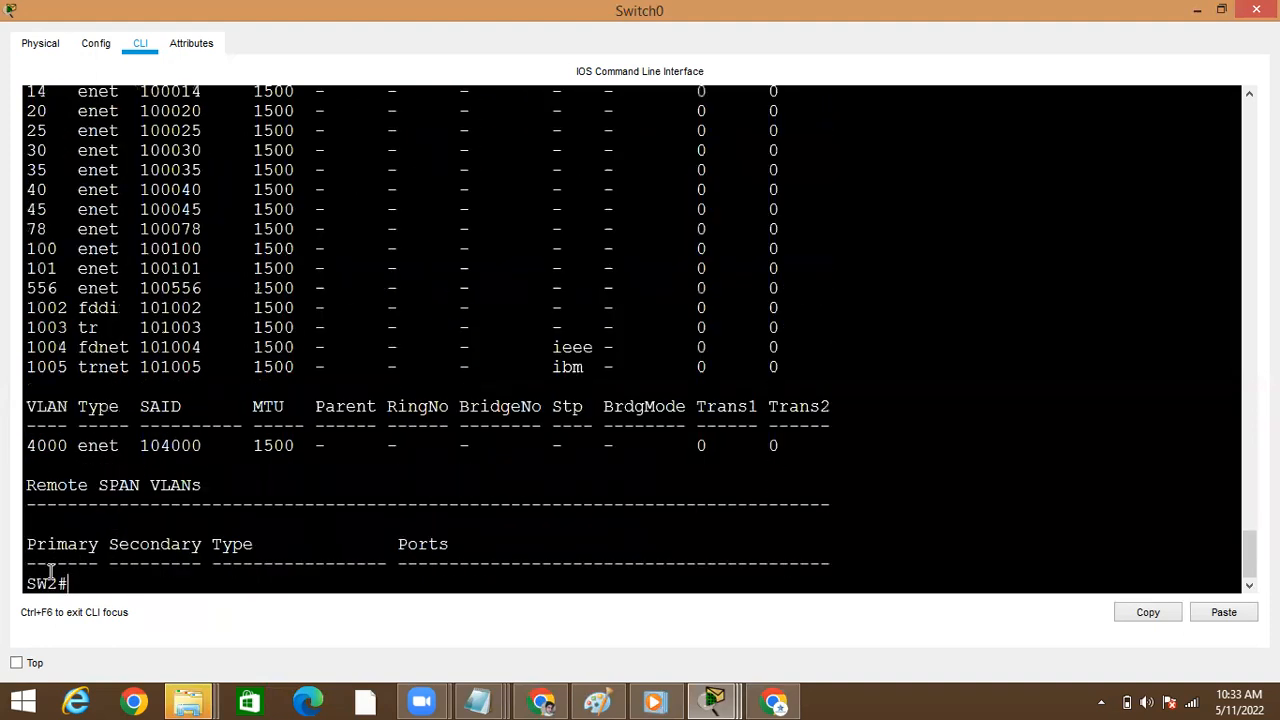
{"action": "double_click", "coordinate": [58, 445]}
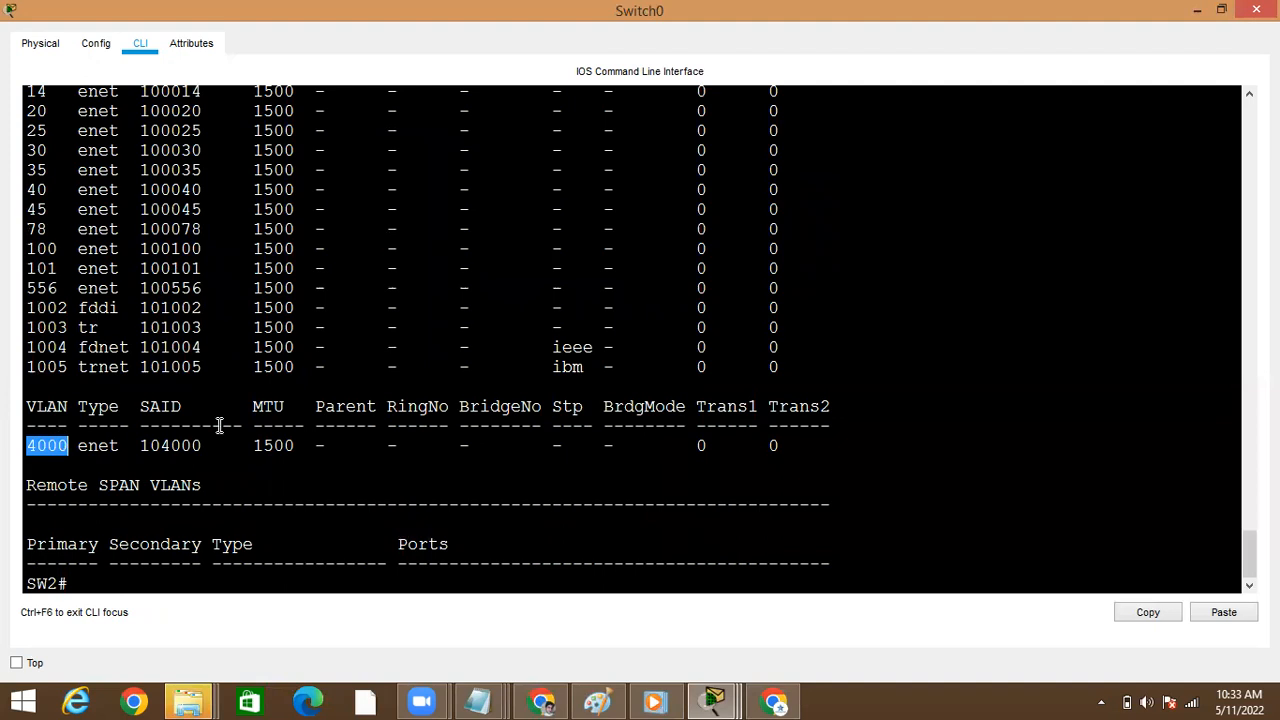
{"action": "double_click", "coordinate": [172, 446]}
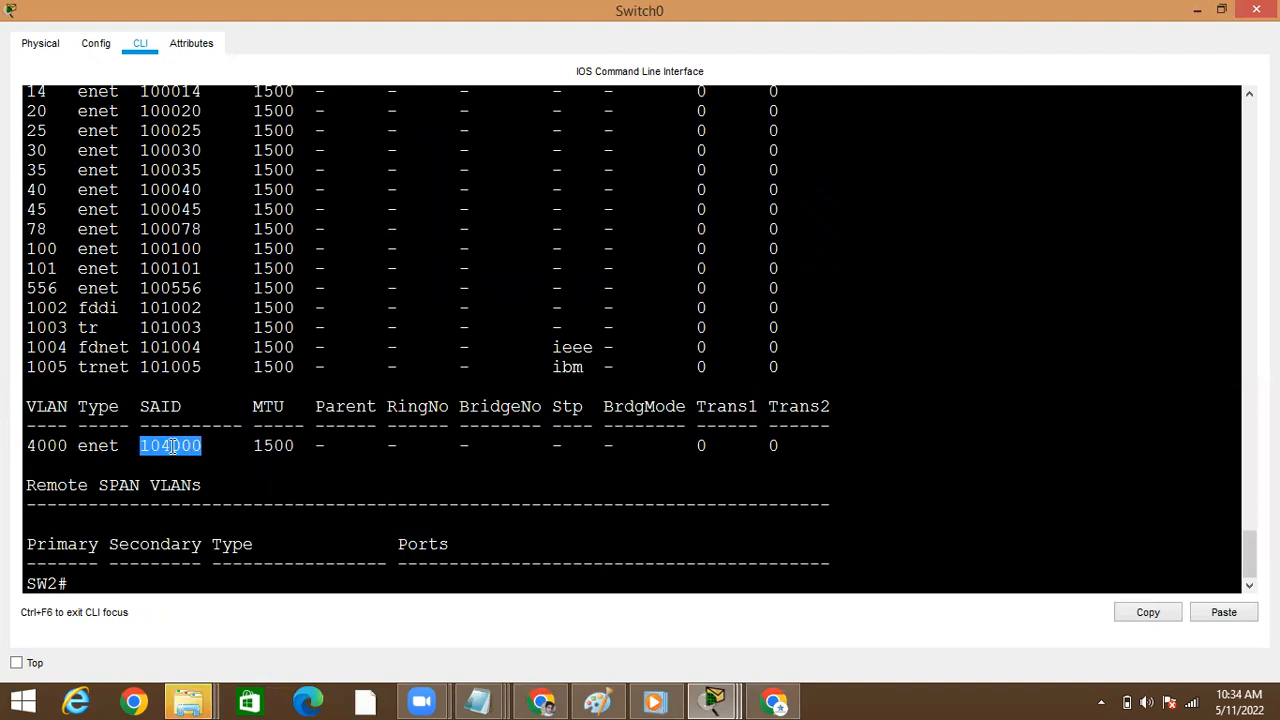
Run show vlan id 4000 to display the details of VLAN 4000 only
{"action": "double_click", "coordinate": [81, 441]}
{"action": "key", "text": "Return"}
{"action": "key", "text": "Return"}
{"action": "type", "text": "show"}
{"action": "key", "text": "Tab"}
{"action": "type", "text": "vl"}
{"action": "key", "text": "Tab"}
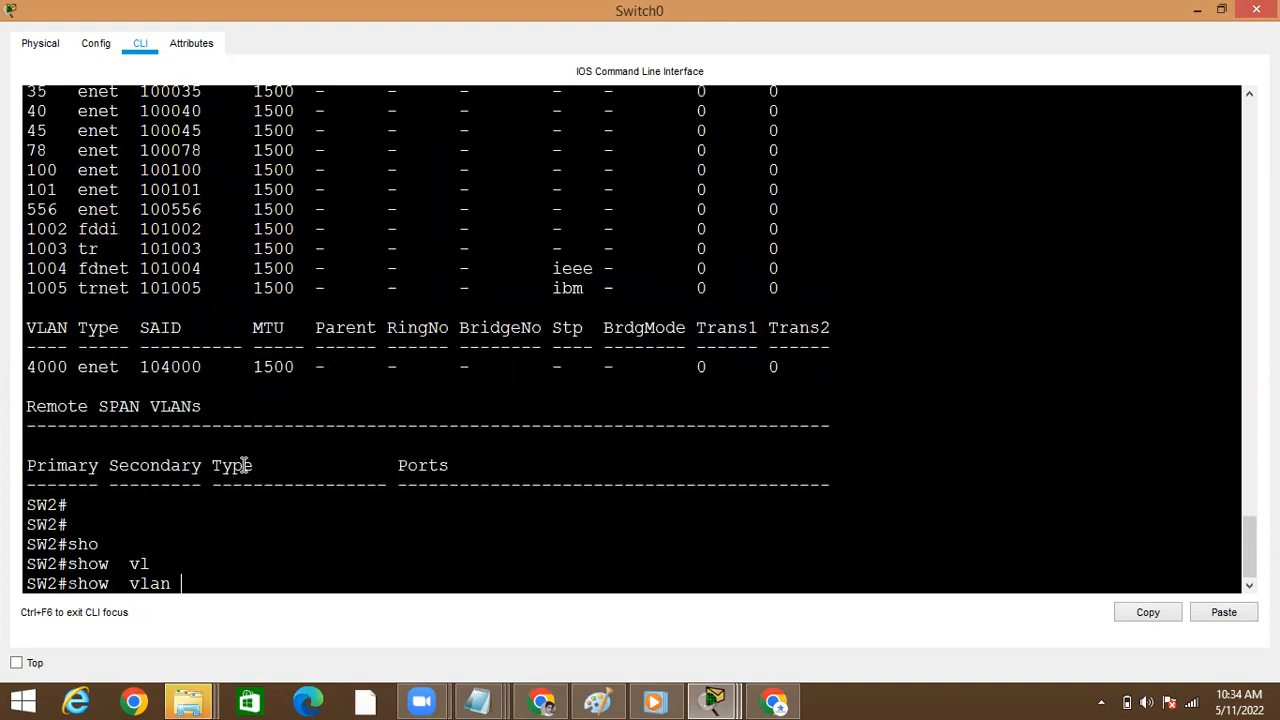
{"action": "type", "text": "id"}
{"action": "key", "text": "Tab"}
{"action": "type", "text": "4000"}
{"action": "key", "text": "Return"}
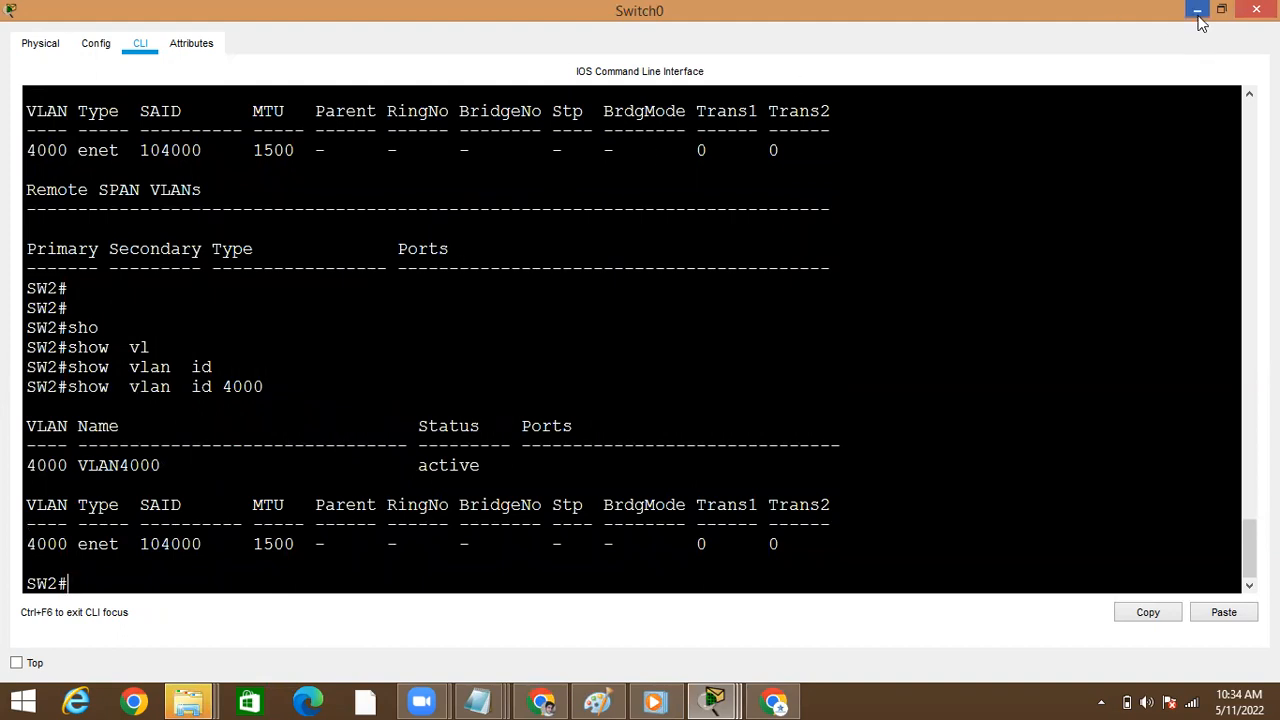
Run show vlan brief on Switch0 and page to the end of the list
{"action": "type", "text": "sho"}
{"action": "key", "text": "Tab"}
{"action": "type", "text": "vl"}
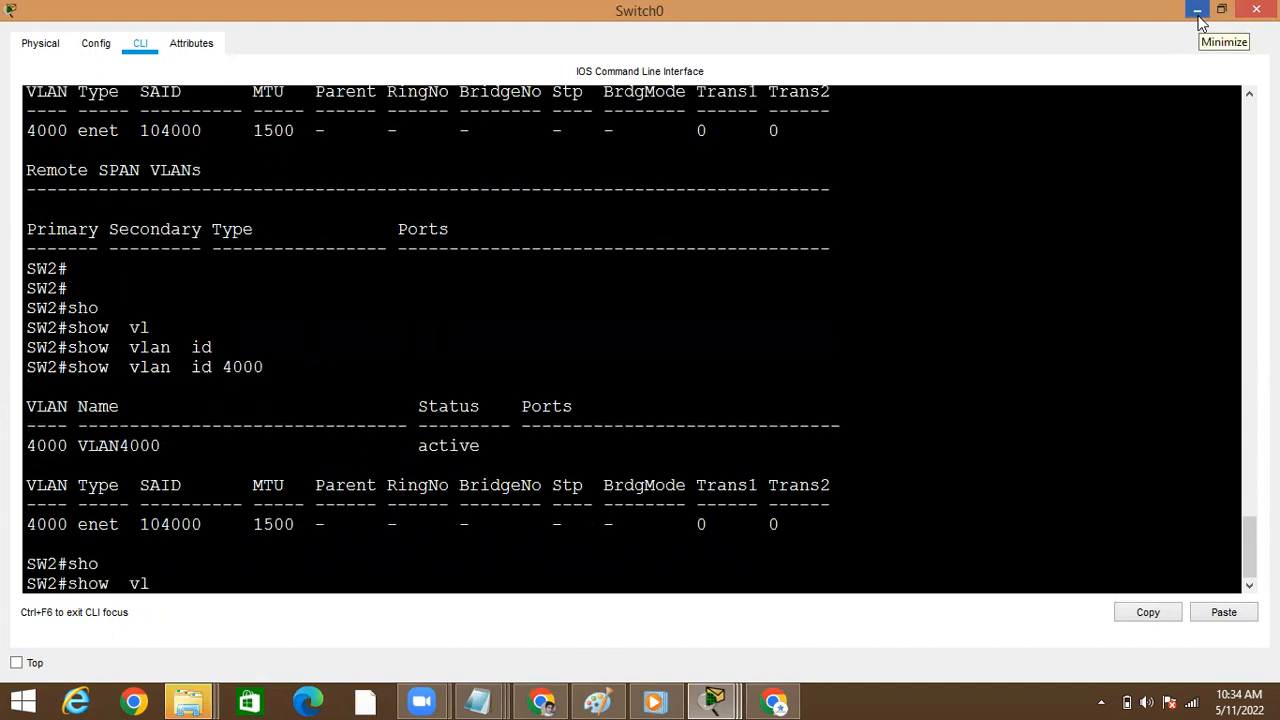
{"action": "key", "text": "Tab"}
{"action": "type", "text": "br"}
{"action": "key", "text": "Tab"}
{"action": "key", "text": "Return"}
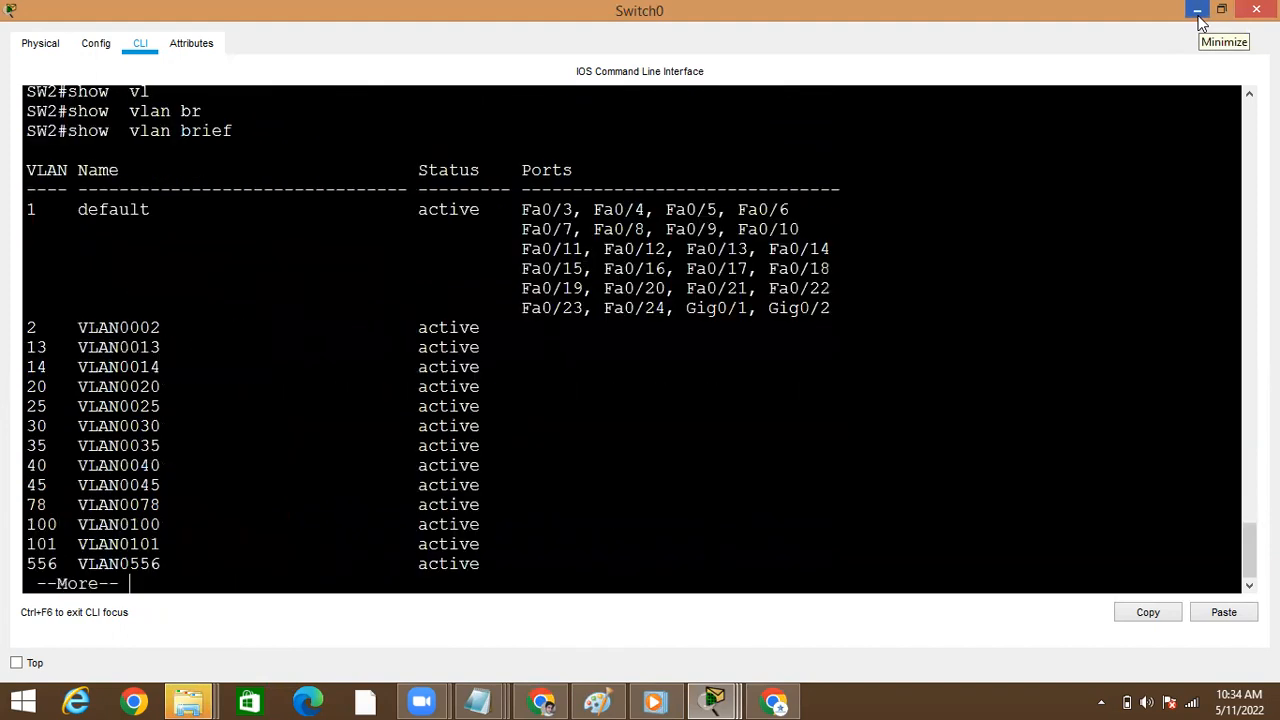
{"action": "key", "text": "space"}
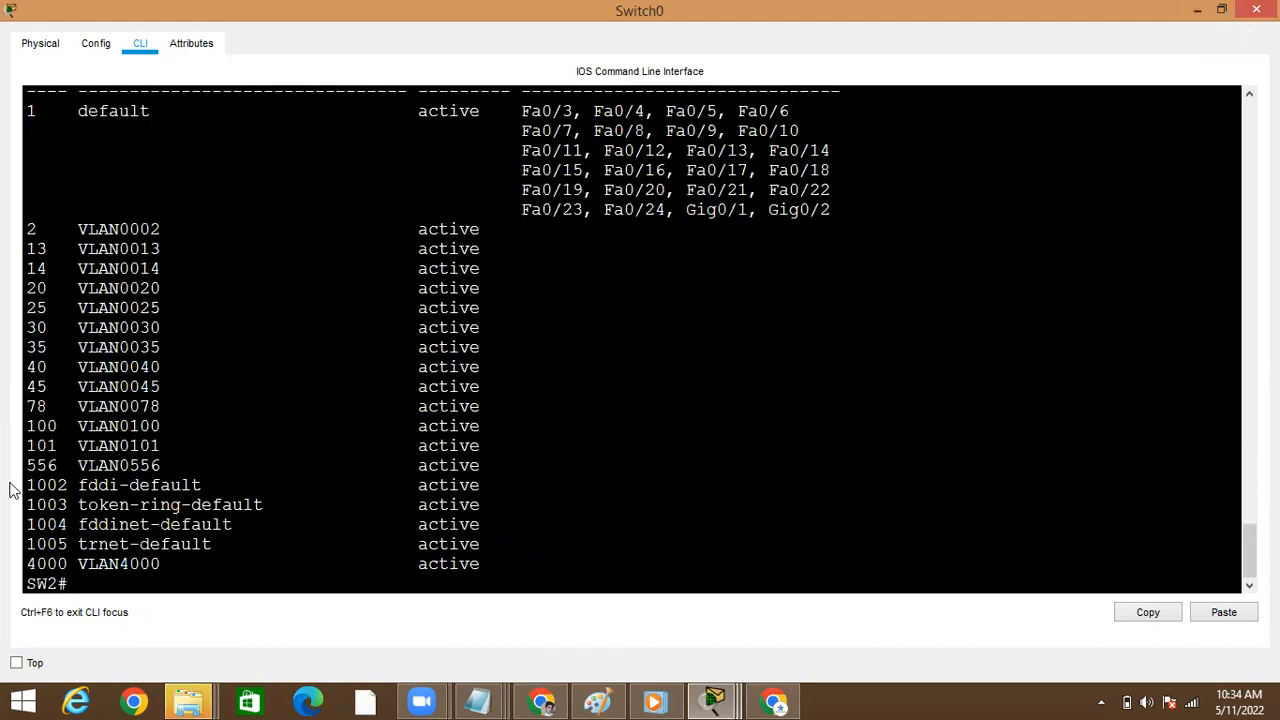
Switch from Switch0 to Switch4's command line and maximize its window
{"action": "left_click", "coordinate": [1215, 10]}
{"action": "left_click", "coordinate": [62, 230]}
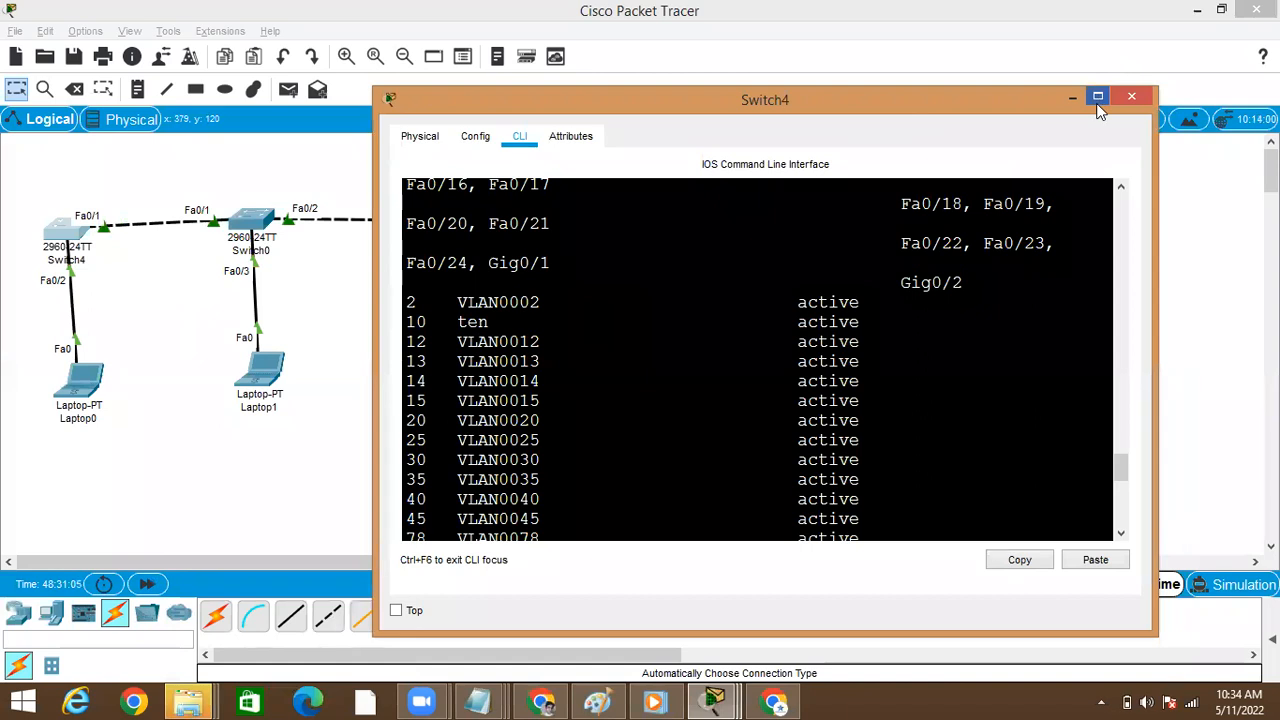
{"action": "left_click", "coordinate": [1097, 97]}
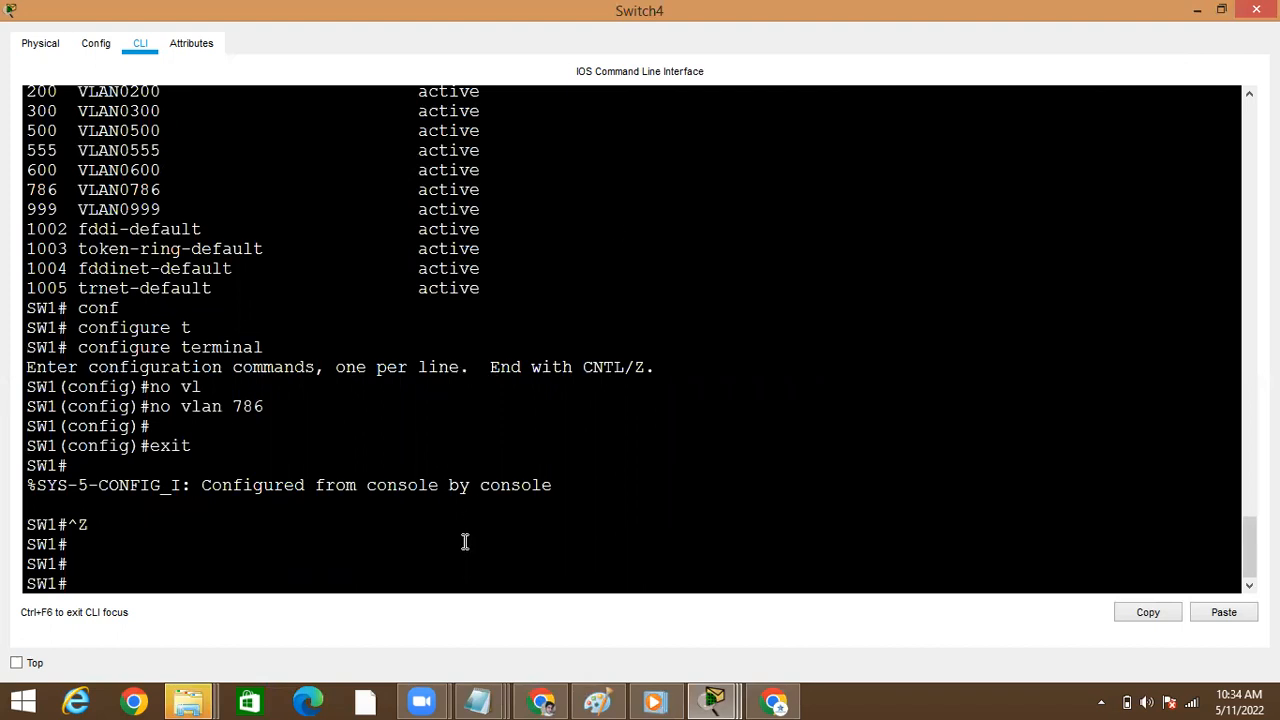
{"action": "key", "text": "Return"}
{"action": "key", "text": "Return"}
{"action": "key", "text": "Return"}
Run show vlan brief on Switch4 and page to the end of the list
{"action": "type", "text": "show  v"}
{"action": "key", "text": "Tab"}
{"action": "type", "text": "v l"}
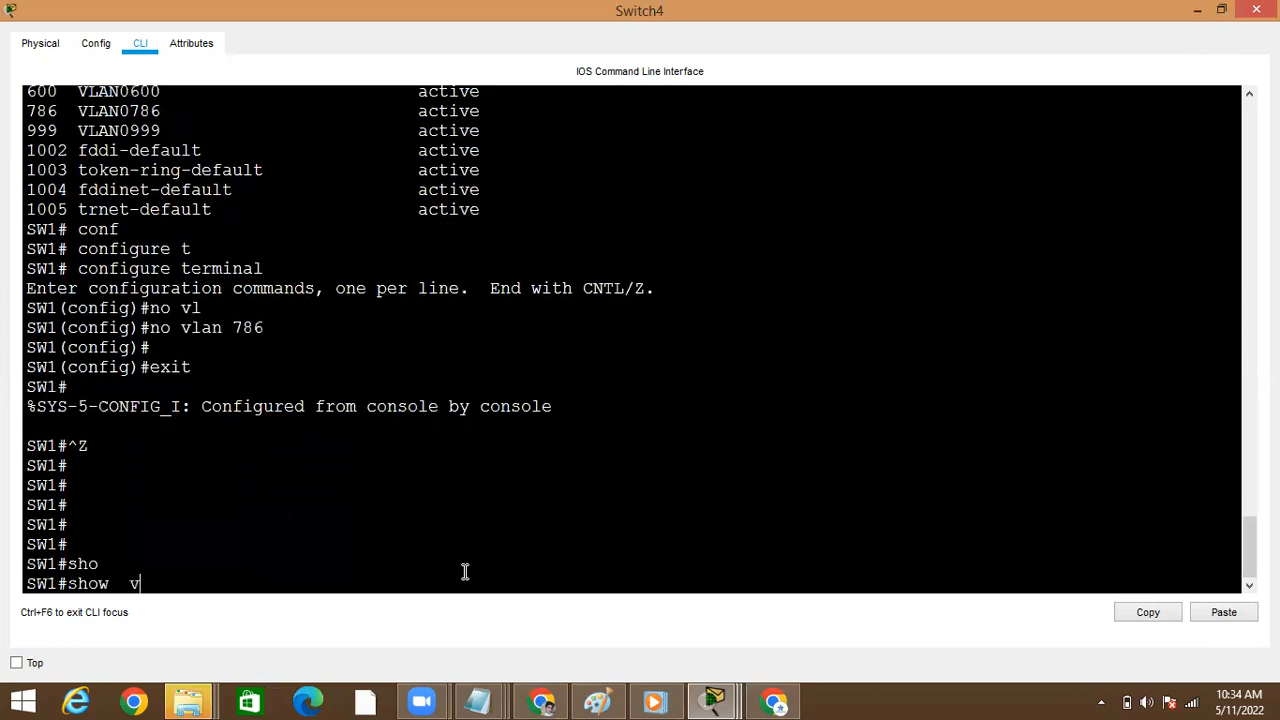
{"action": "key", "text": "Tab"}
{"action": "type", "text": "l"}
{"action": "key", "text": "Tab"}
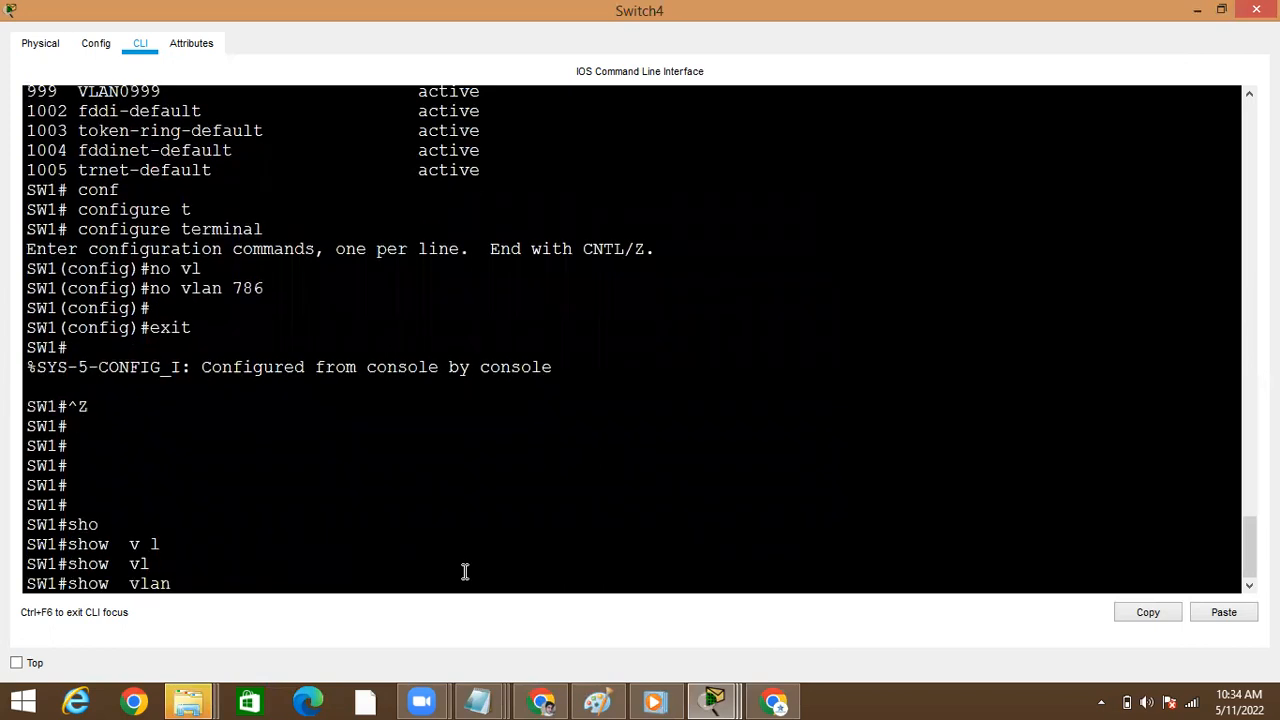
{"action": "type", "text": "br"}
{"action": "key", "text": "Tab"}
{"action": "key", "text": "Return"}
{"action": "key", "text": "space"}
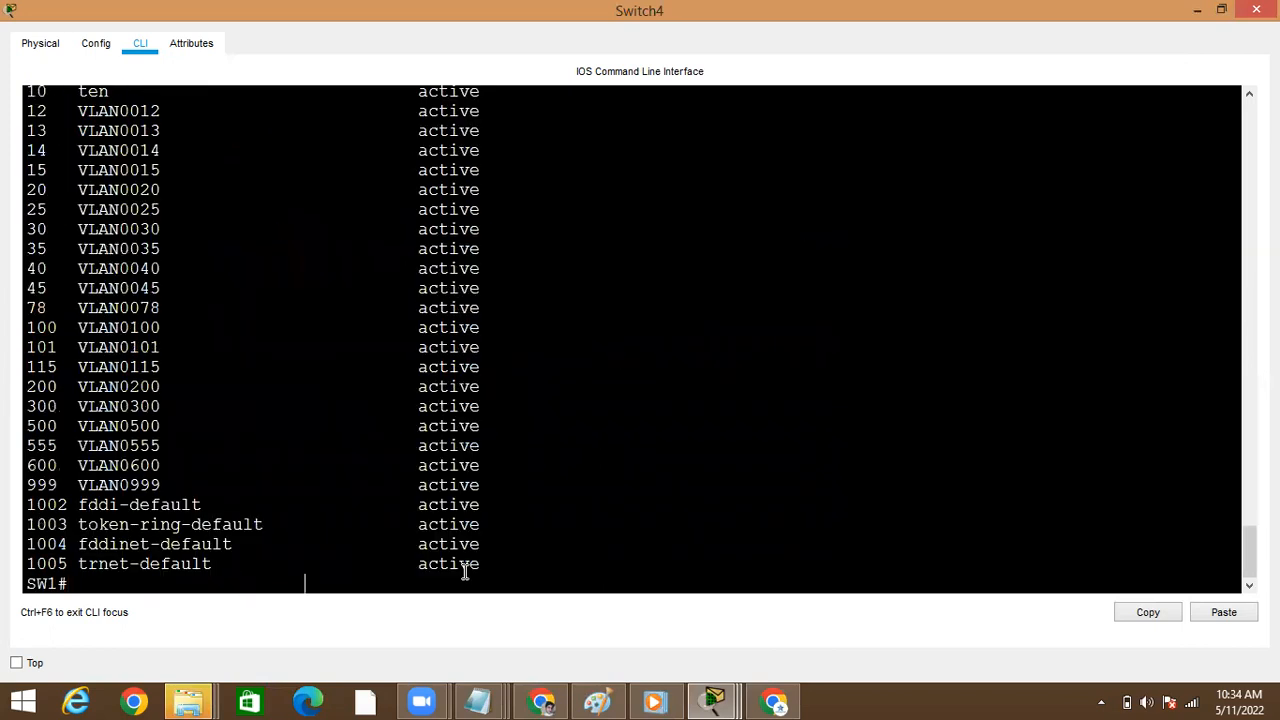
Run show vtp status on Switch4 to check its VTP mode and configuration revision
{"action": "type", "text": "sho"}
{"action": "key", "text": "Tab"}
{"action": "type", "text": "vl"}
{"action": "key", "text": "Tab"}
{"action": "key", "text": "BackSpace"}
{"action": "key", "text": "BackSpace"}
{"action": "key", "text": "BackSpace"}
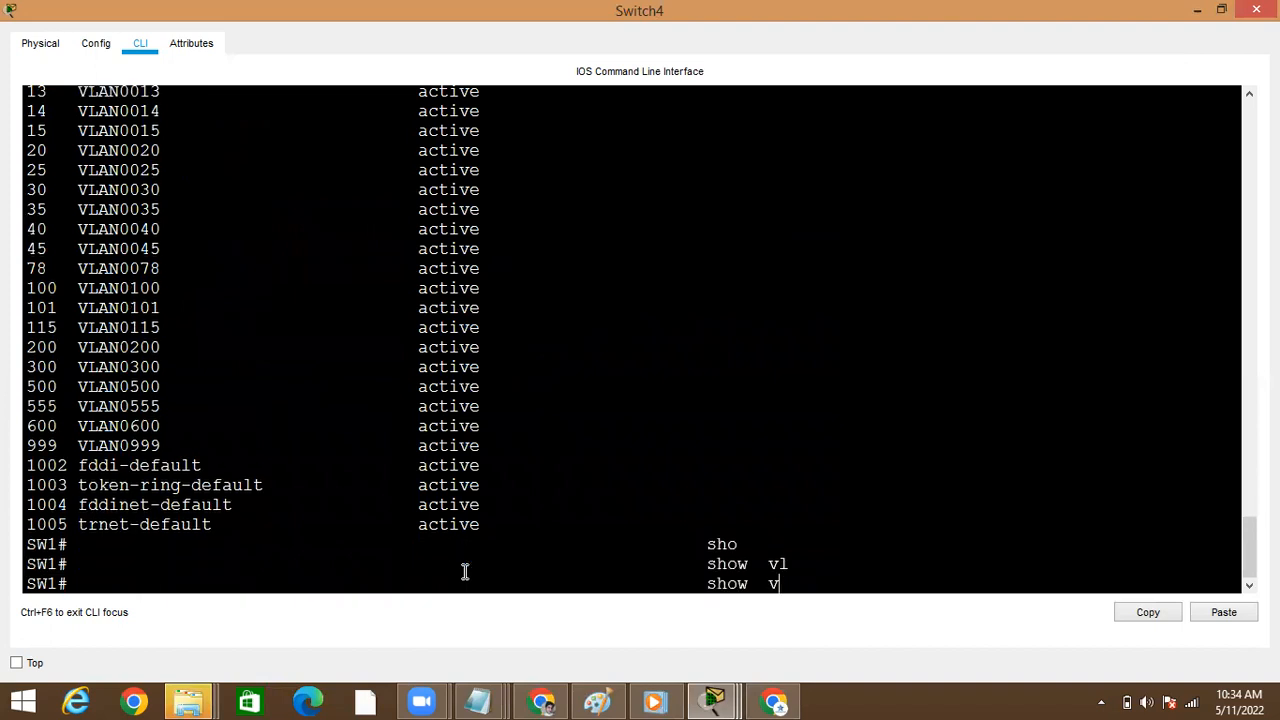
{"action": "type", "text": "t"}
{"action": "key", "text": "Tab"}
{"action": "type", "text": "st"}
{"action": "key", "text": "Tab"}
{"action": "key", "text": "Return"}
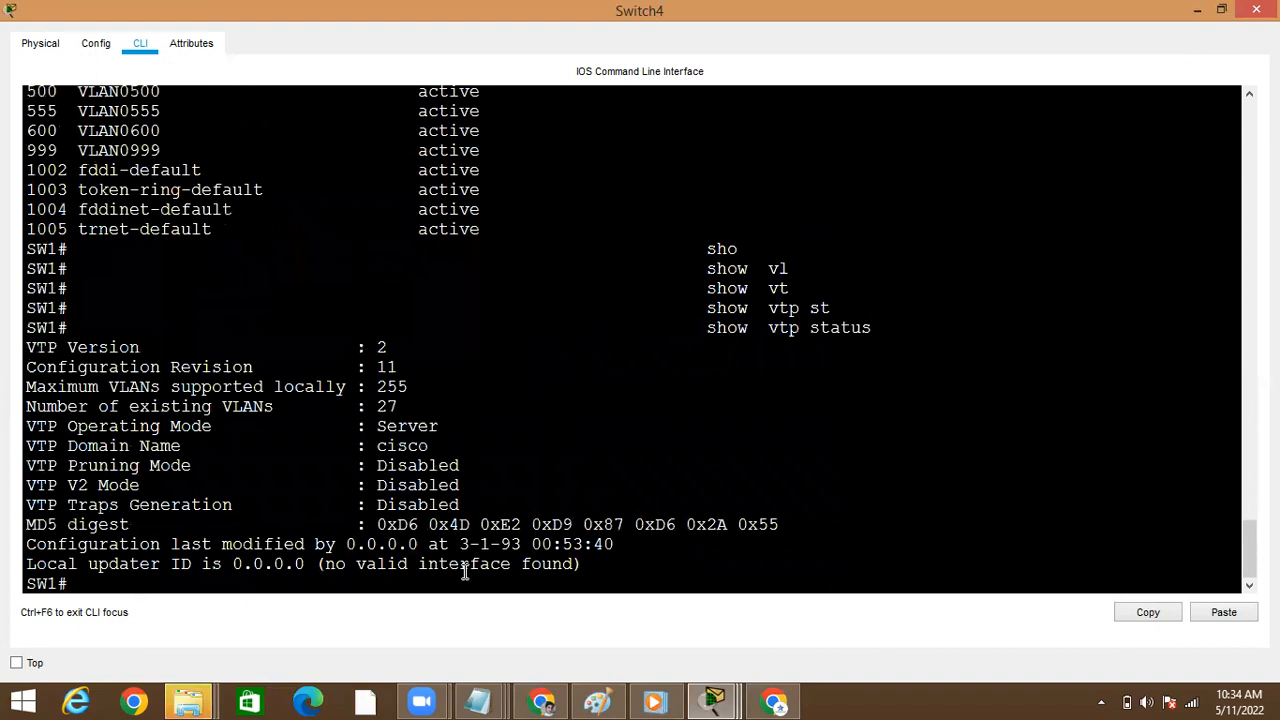
Enter global configuration mode on Switch4
{"action": "type", "text": "conf"}
{"action": "key", "text": "Tab"}
{"action": "type", "text": "t"}
{"action": "key", "text": "Tab"}
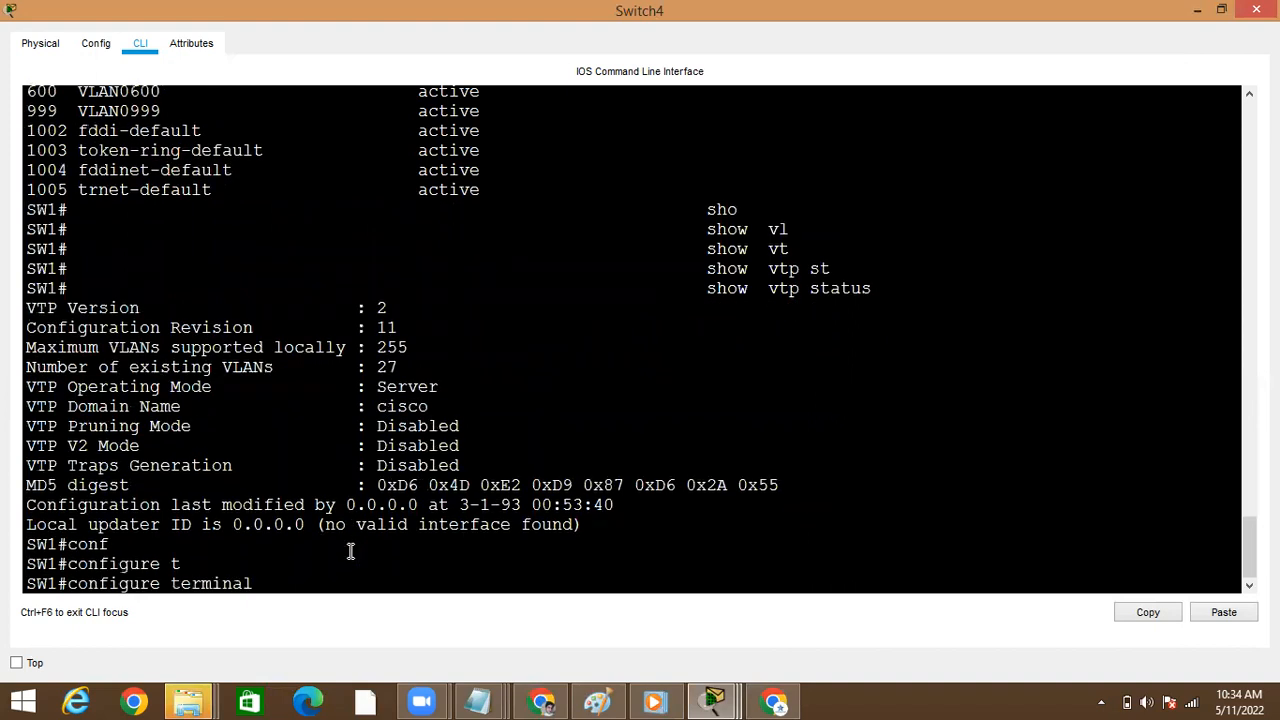
{"action": "key", "text": "Return"}
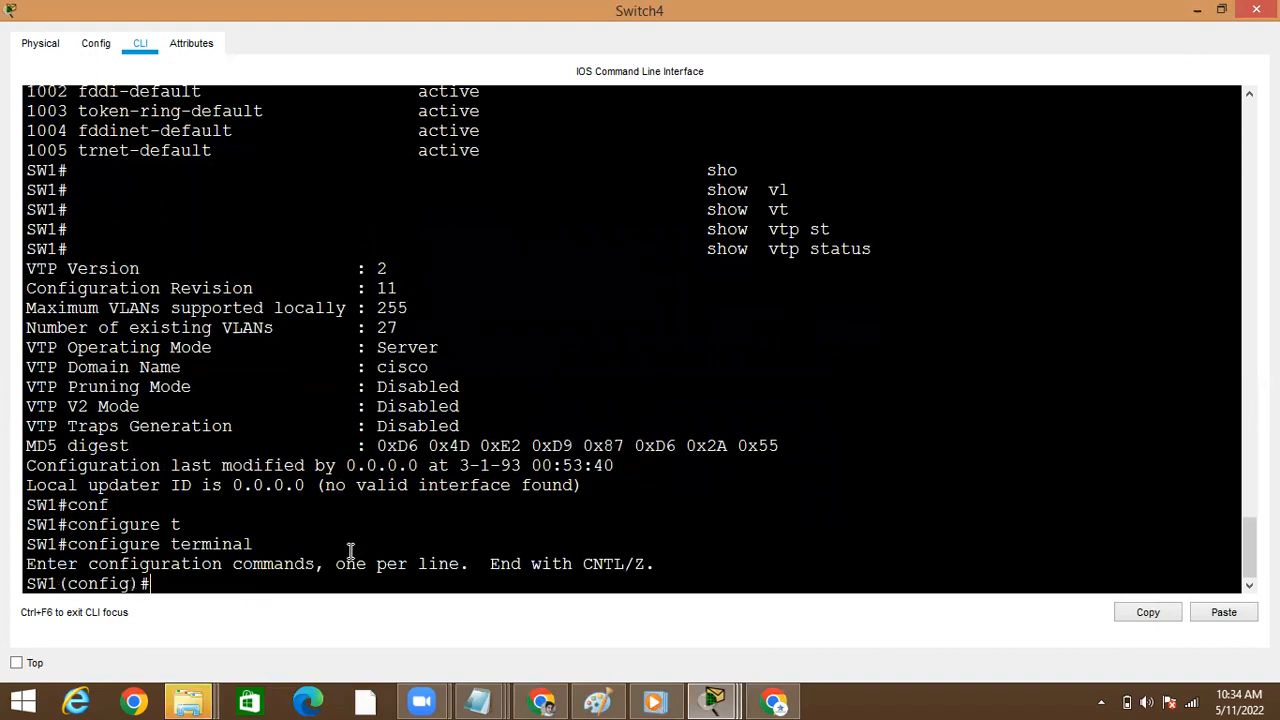
Create VLAN 601 on Switch4 and return to privileged EXEC mode
{"action": "type", "text": "vl"}
{"action": "key", "text": "Tab"}
{"action": "type", "text": "60"}
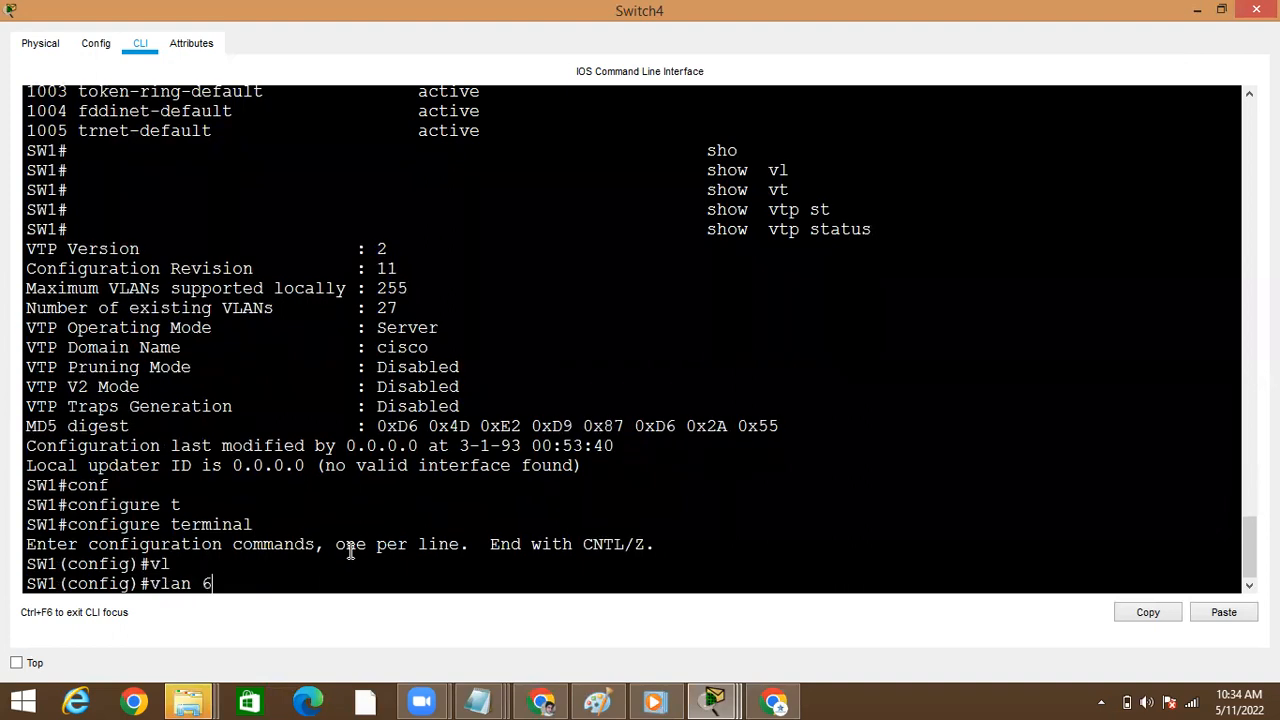
{"action": "key", "text": "BackSpace"}
{"action": "type", "text": "01"}
{"action": "key", "text": "Return"}
{"action": "type", "text": "e"}
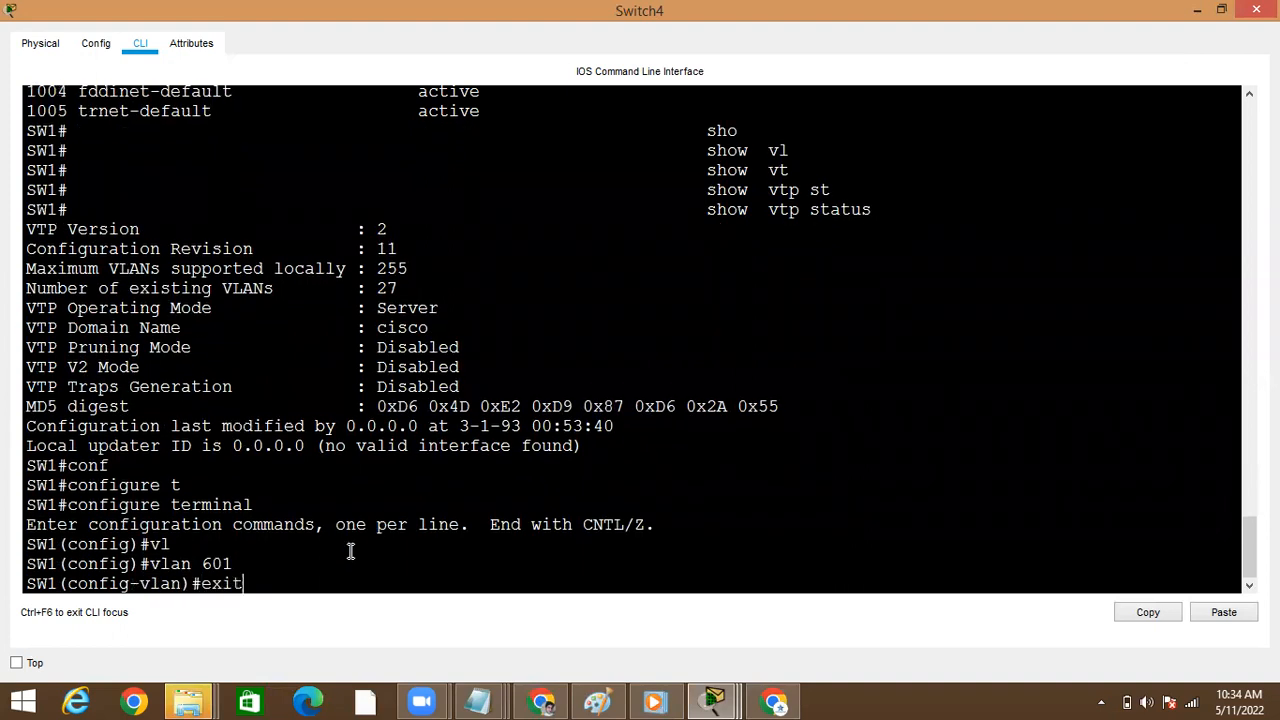
{"action": "type", "text": "xit"}
{"action": "key", "text": "Return"}
{"action": "key", "text": "ctrl+z"}
{"action": "key", "text": "Return"}
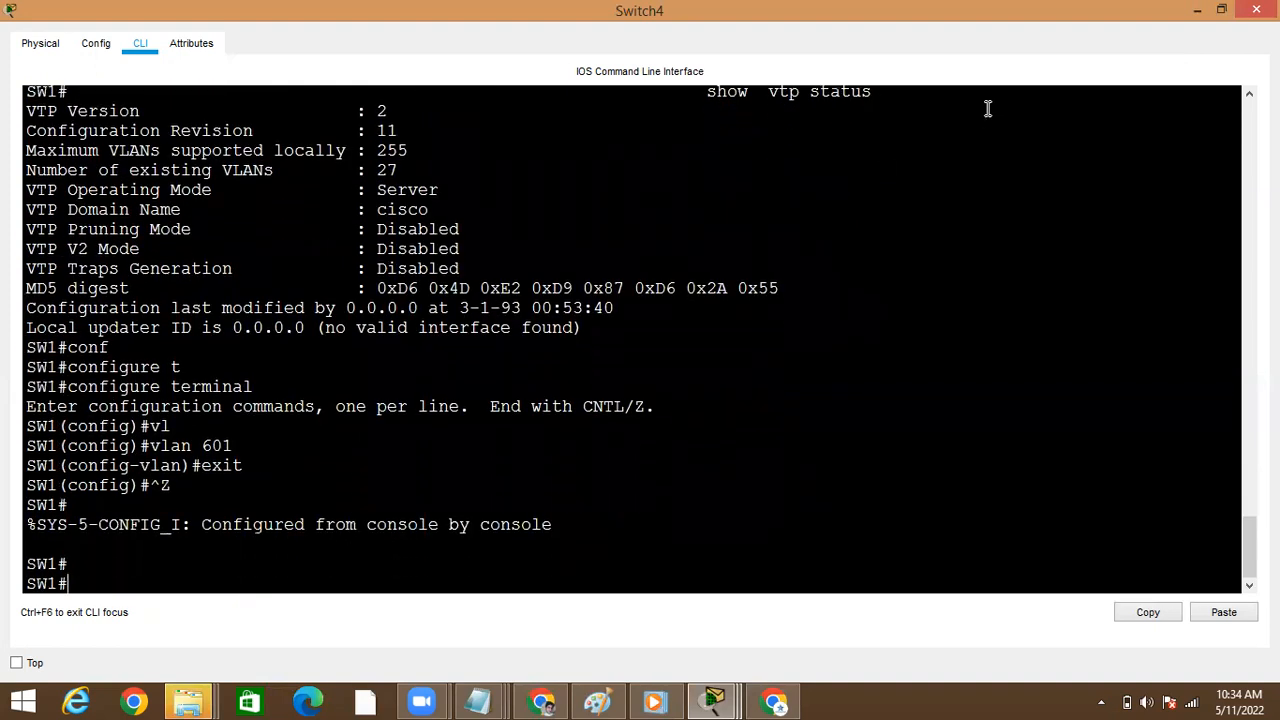
Switch from Switch4 to Switch0's command line and maximize its window
{"action": "left_click", "coordinate": [1199, 10]}
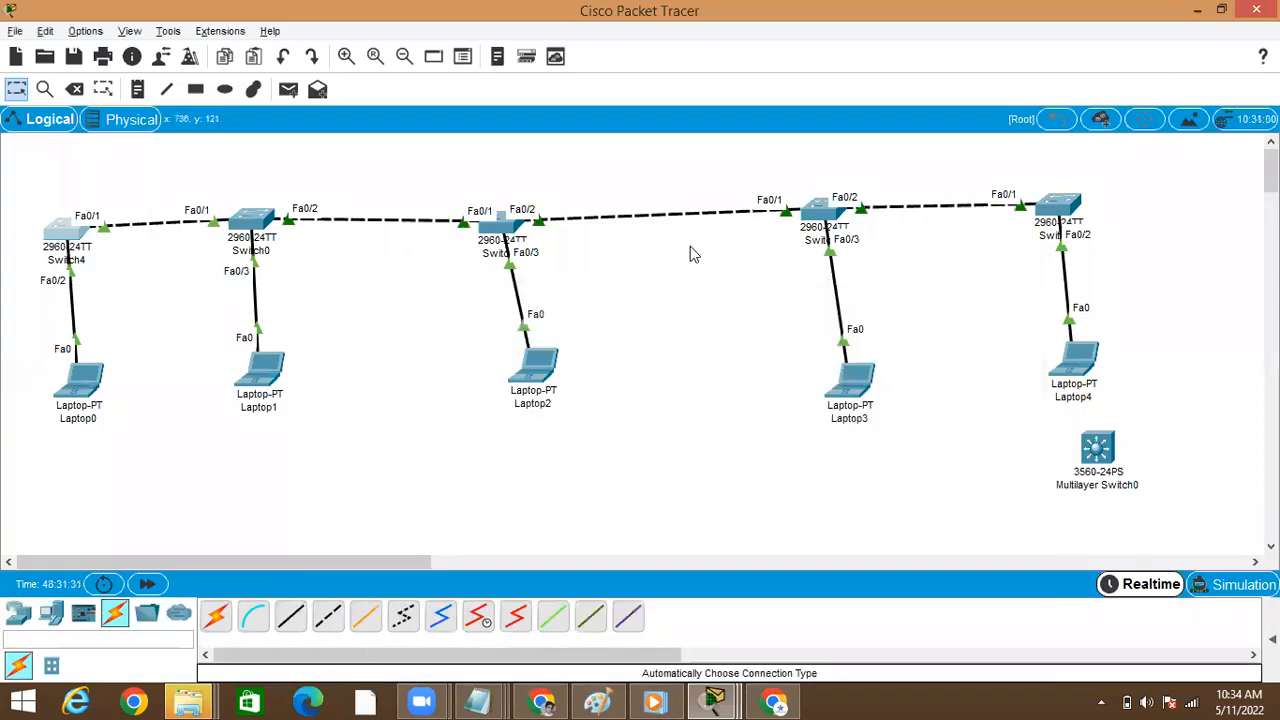
{"action": "left_click", "coordinate": [258, 230]}
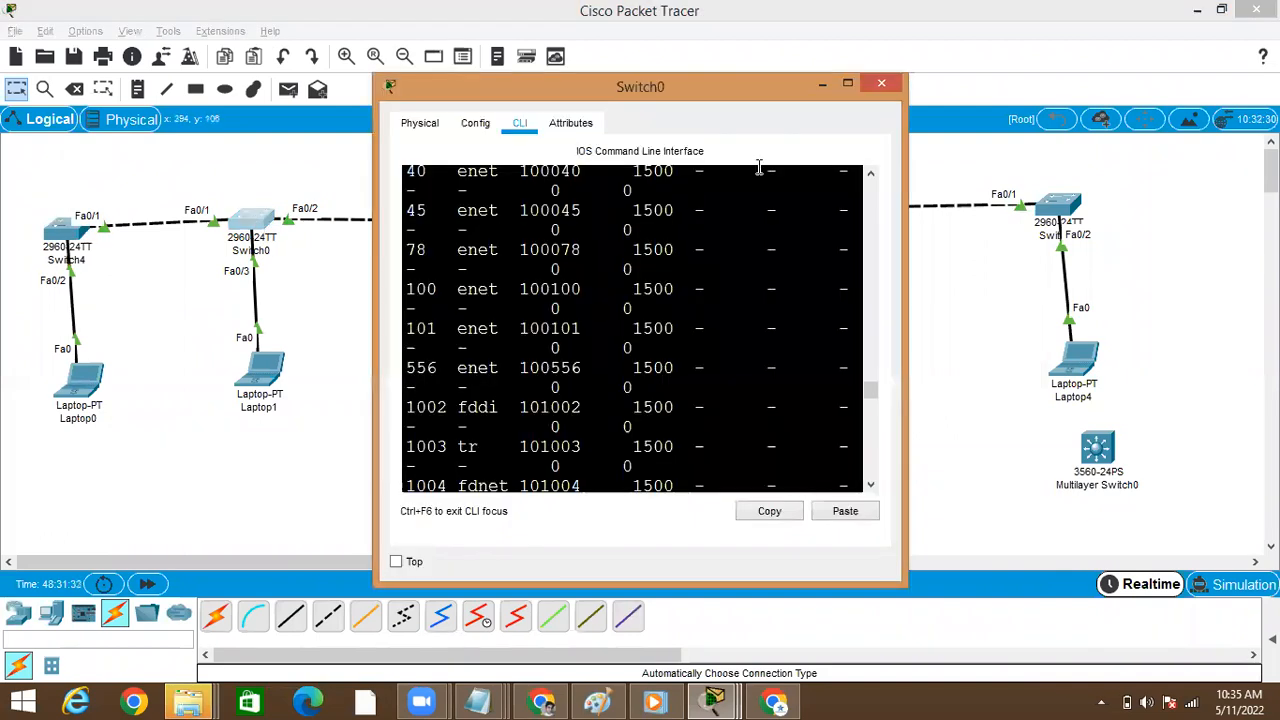
{"action": "left_click", "coordinate": [848, 83]}
{"action": "key", "text": "Return"}
{"action": "key", "text": "Return"}
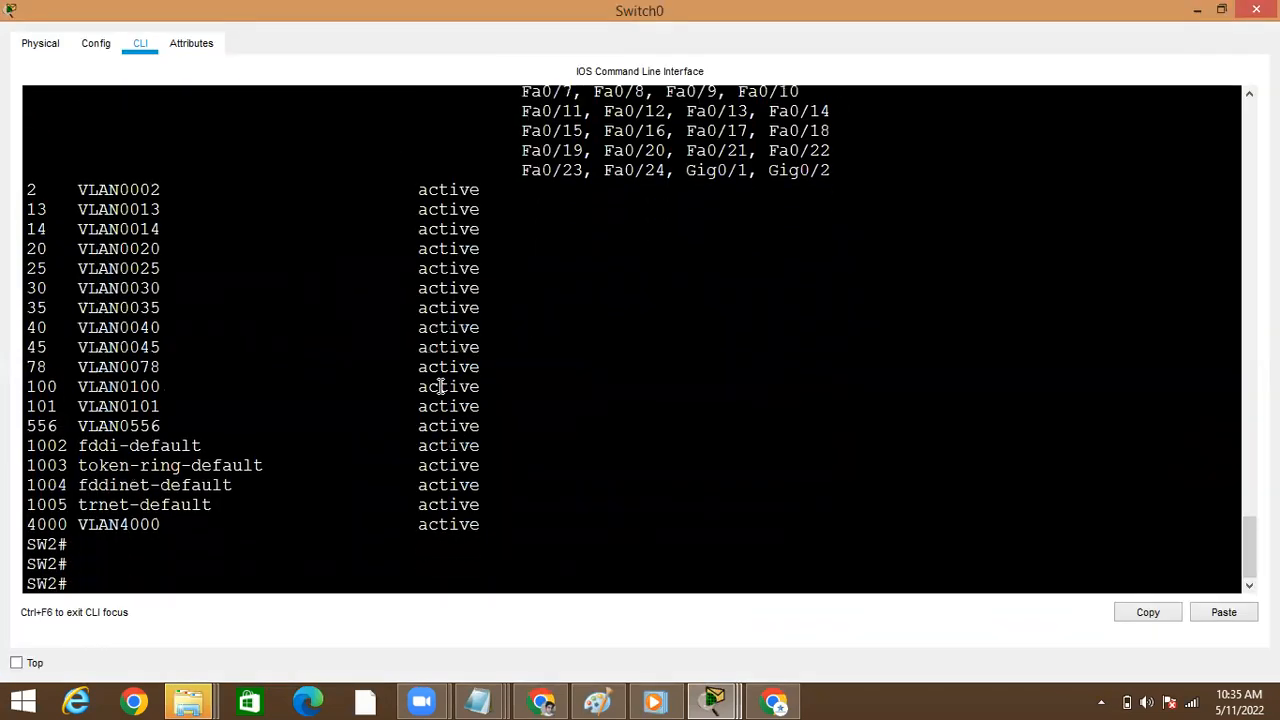
Run show vlan brief on Switch0 through to the end to check whether VLAN 601 was added
{"action": "type", "text": "sh"}
{"action": "key", "text": "Tab"}
{"action": "type", "text": "o"}
{"action": "key", "text": "BackSpace"}
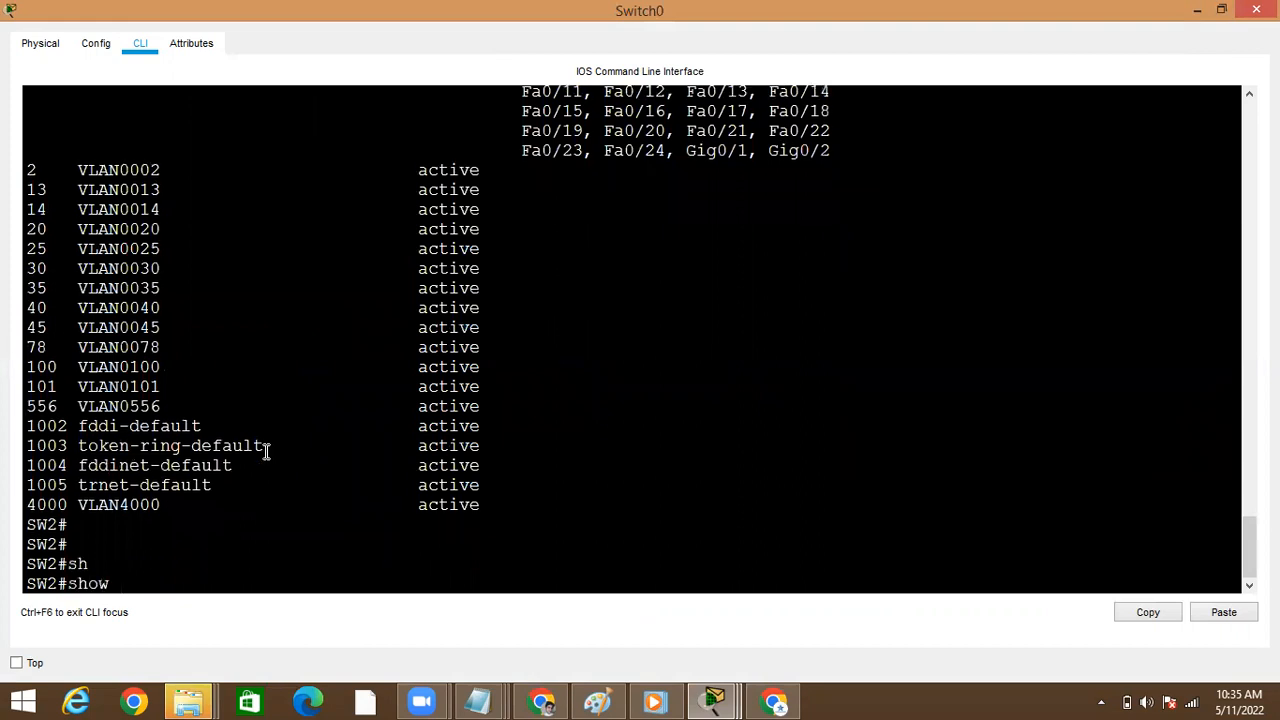
{"action": "type", "text": "vlan b"}
{"action": "key", "text": "Tab"}
{"action": "type", "text": "br"}
{"action": "key", "text": "Tab"}
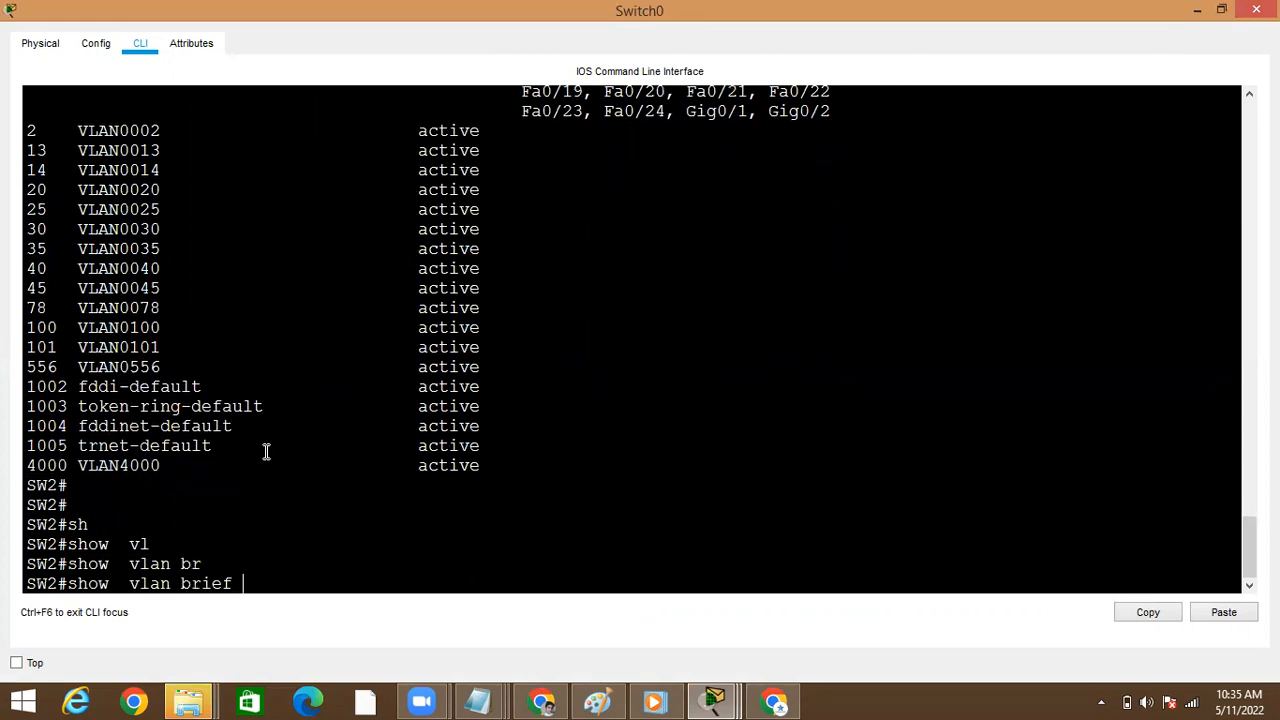
{"action": "key", "text": "Return"}
{"action": "key", "text": "space"}
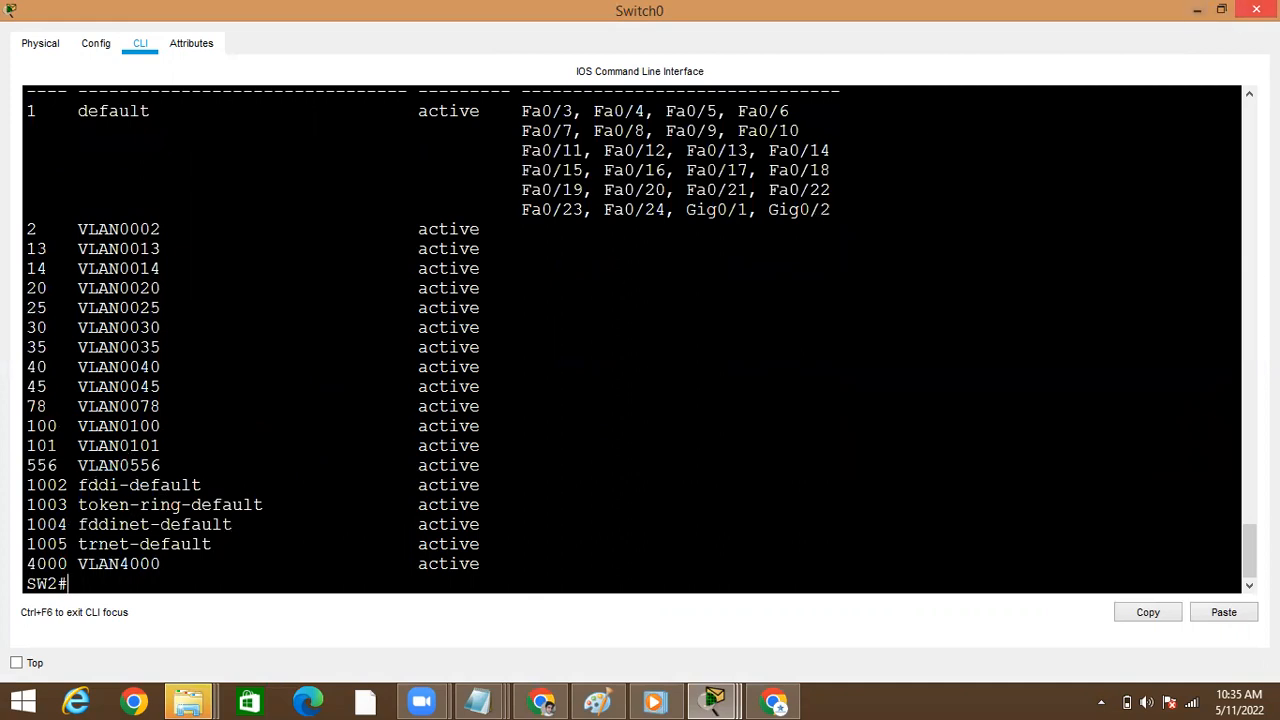
Rerun the previous VLAN list command in Switch1's maximized command line and highlight the VLAN 600 and VLAN 601 entries
{"action": "left_click", "coordinate": [1199, 11]}
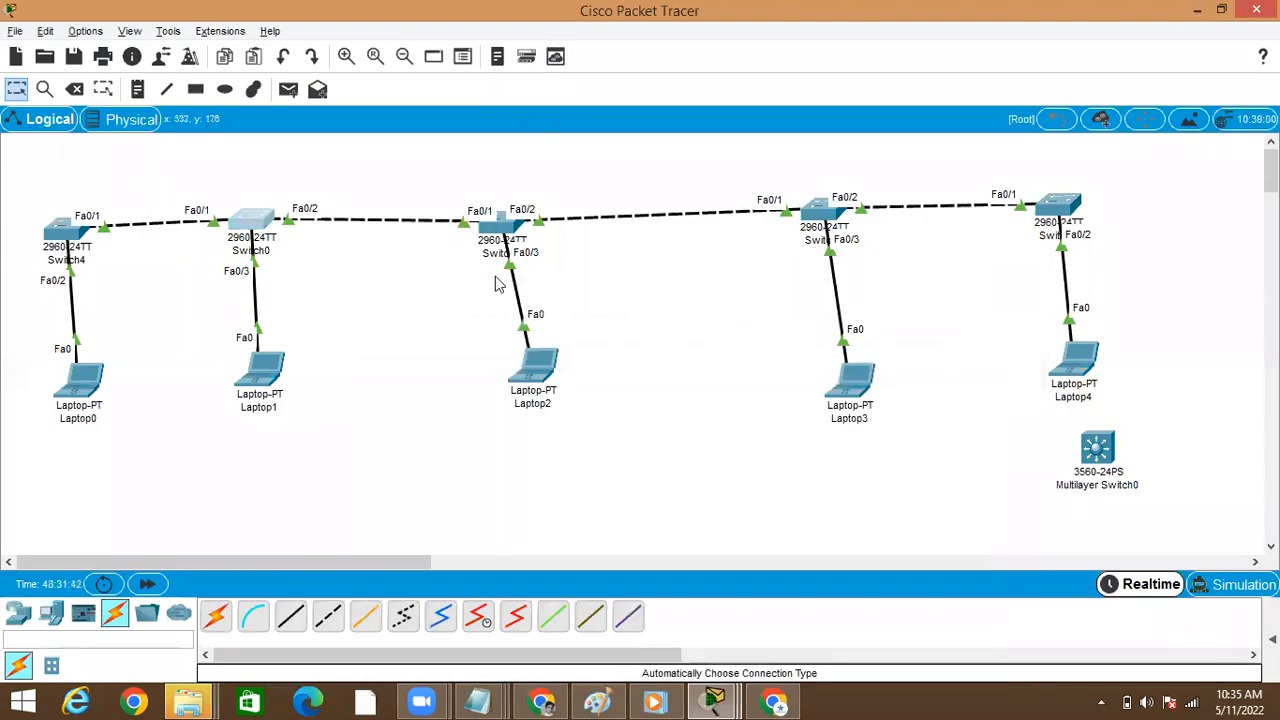
{"action": "left_click", "coordinate": [498, 224]}
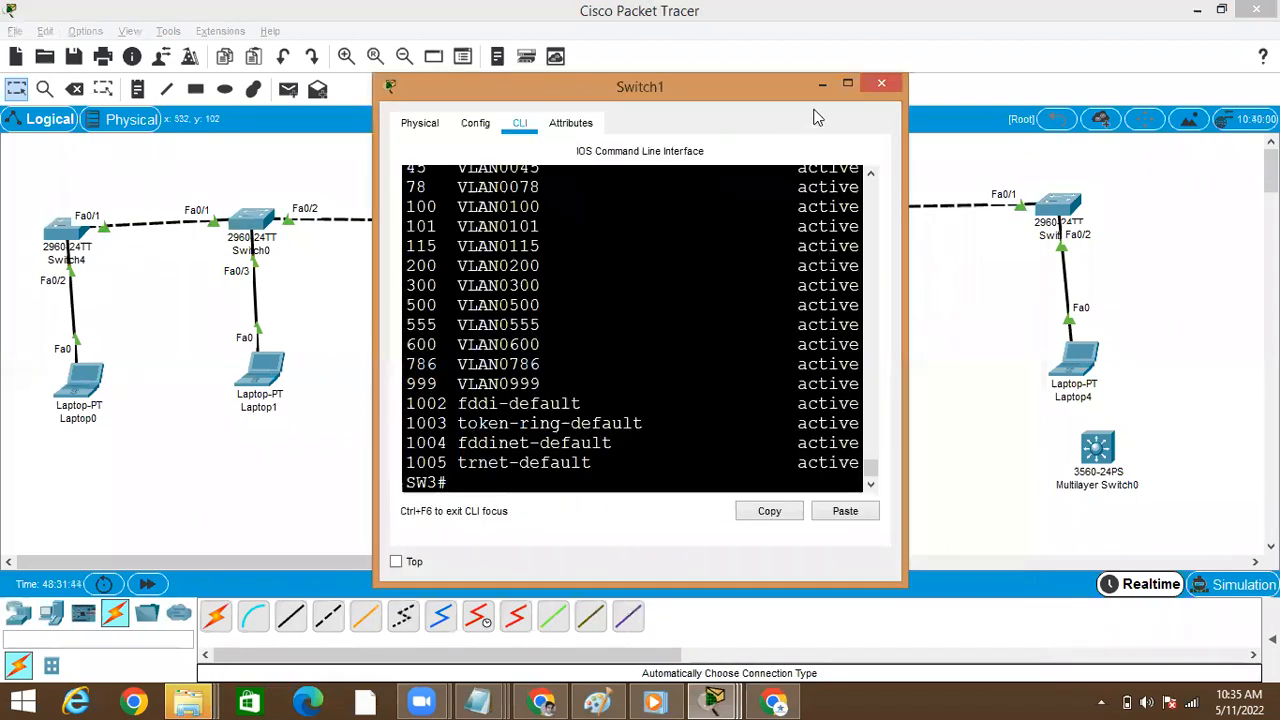
{"action": "left_click", "coordinate": [845, 86]}
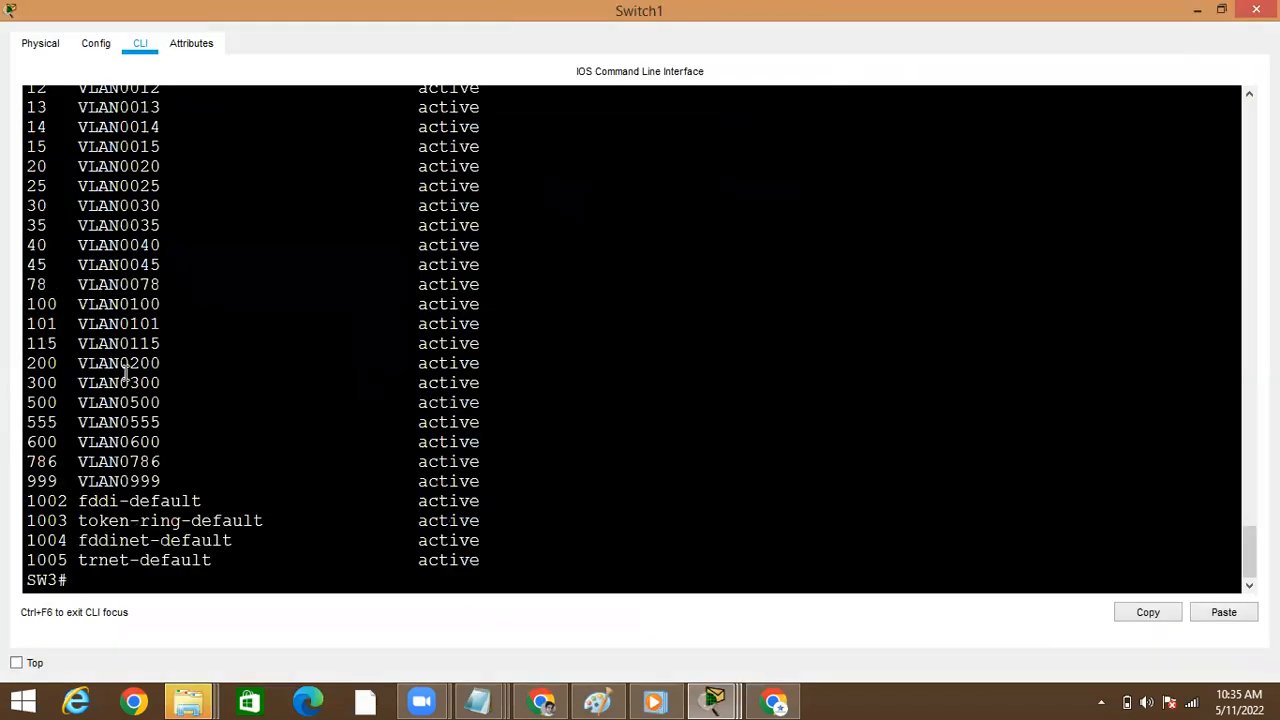
{"action": "key", "text": "Return"}
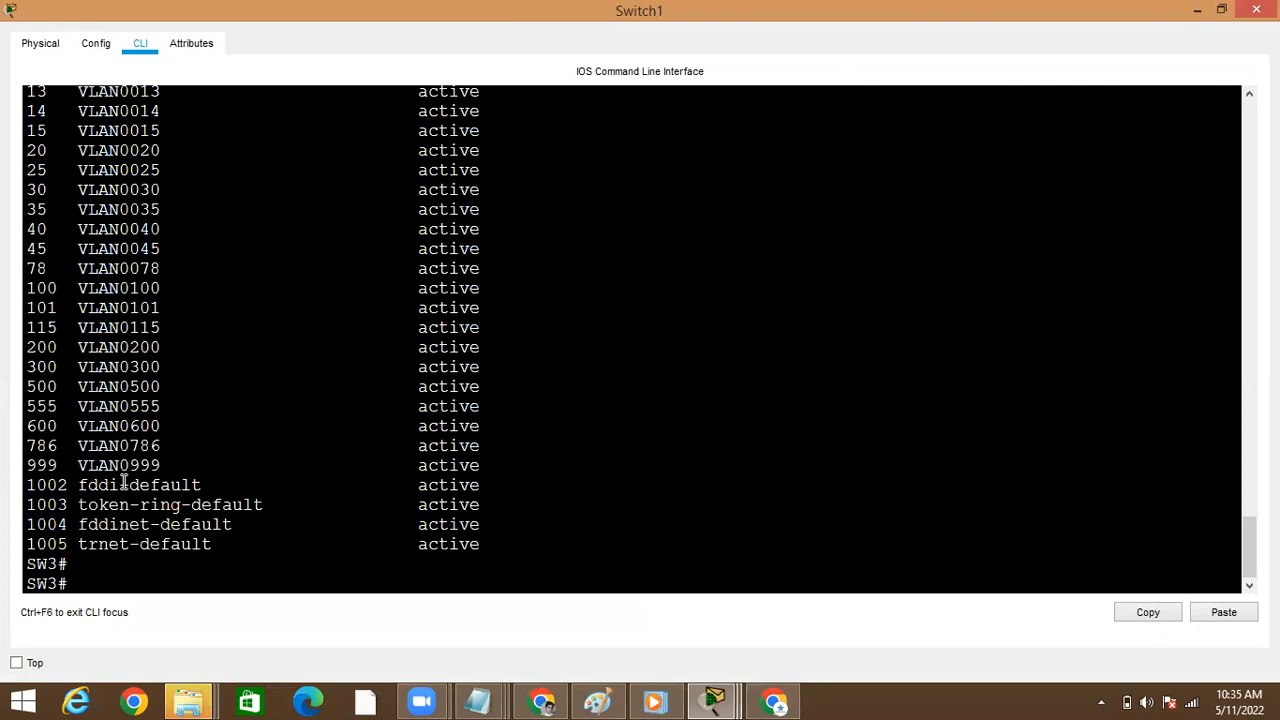
{"action": "key", "text": "Up"}
{"action": "key", "text": "Return"}
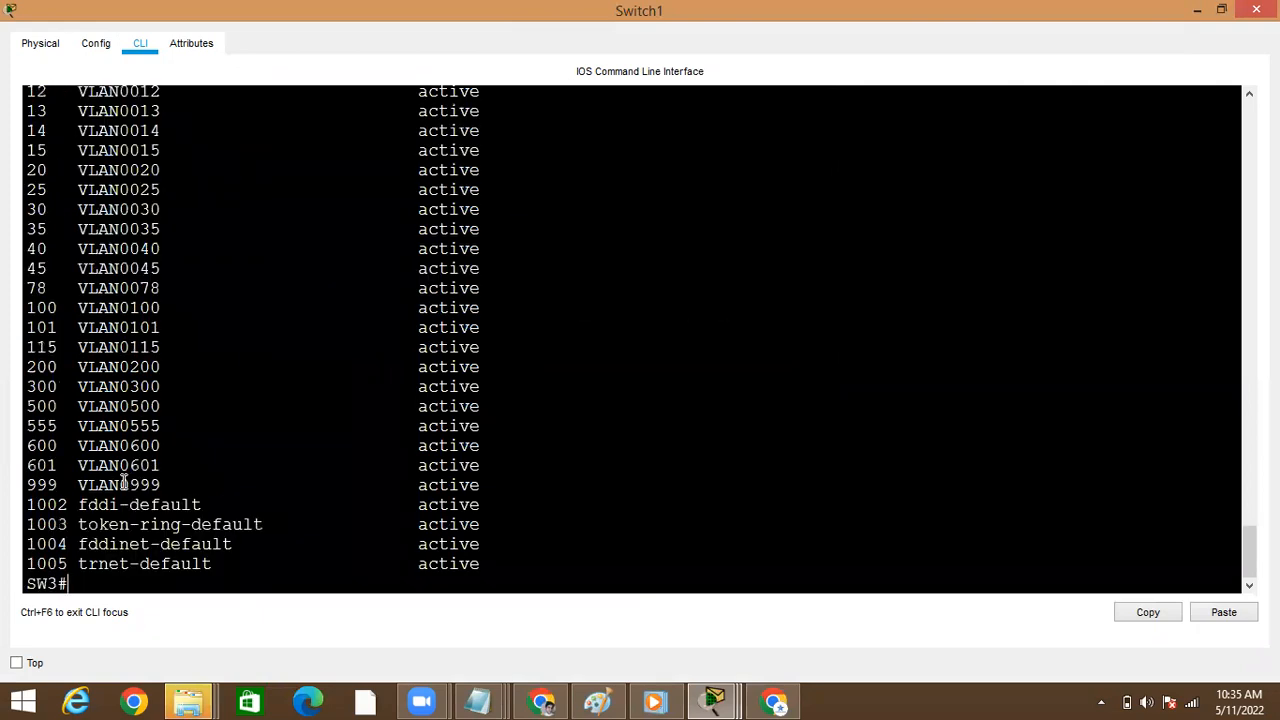
{"action": "double_click", "coordinate": [112, 447]}
{"action": "double_click", "coordinate": [116, 465]}
Run show vtp status on Switch1 and highlight the configuration revision number
{"action": "type", "text": "sho"}
{"action": "key", "text": "Tab"}
{"action": "type", "text": "v"}
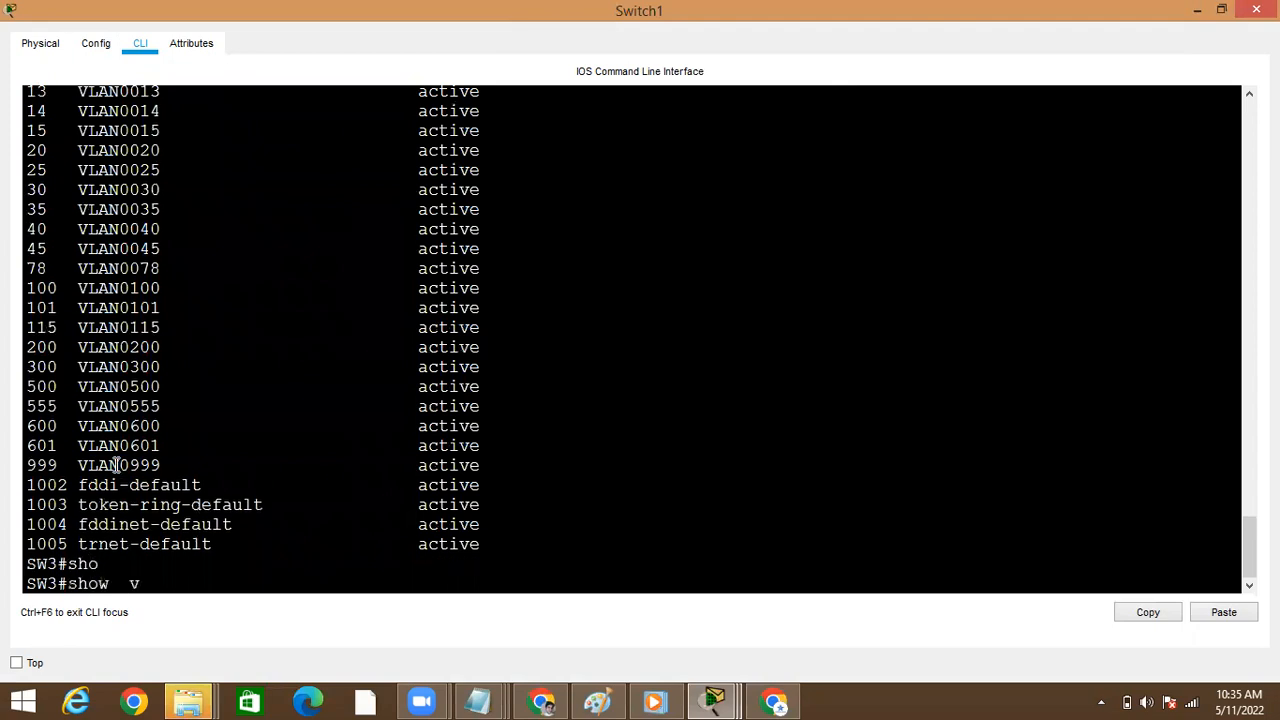
{"action": "type", "text": "t"}
{"action": "key", "text": "Tab"}
{"action": "type", "text": "st"}
{"action": "key", "text": "Tab"}
{"action": "key", "text": "Return"}
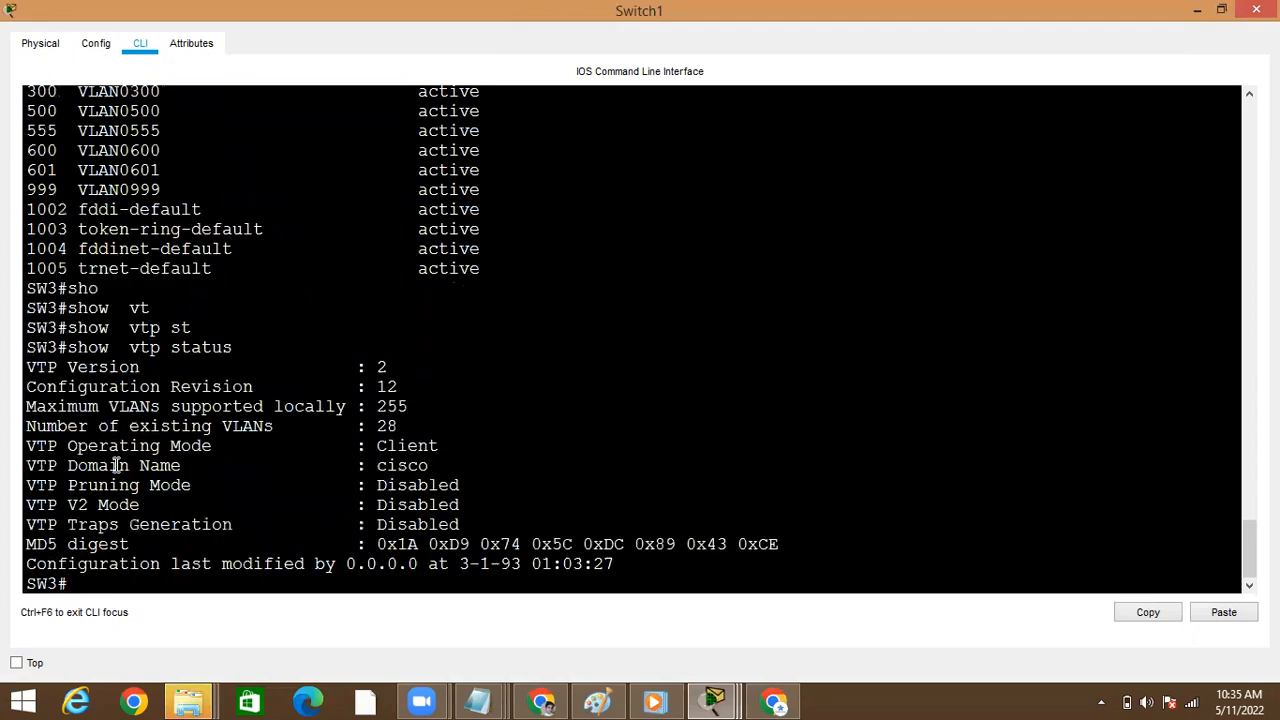
{"action": "double_click", "coordinate": [388, 389]}
Switch from Switch1 to Switch4's command line and maximize its window
{"action": "left_click", "coordinate": [1200, 10]}
{"action": "left_click", "coordinate": [66, 230]}
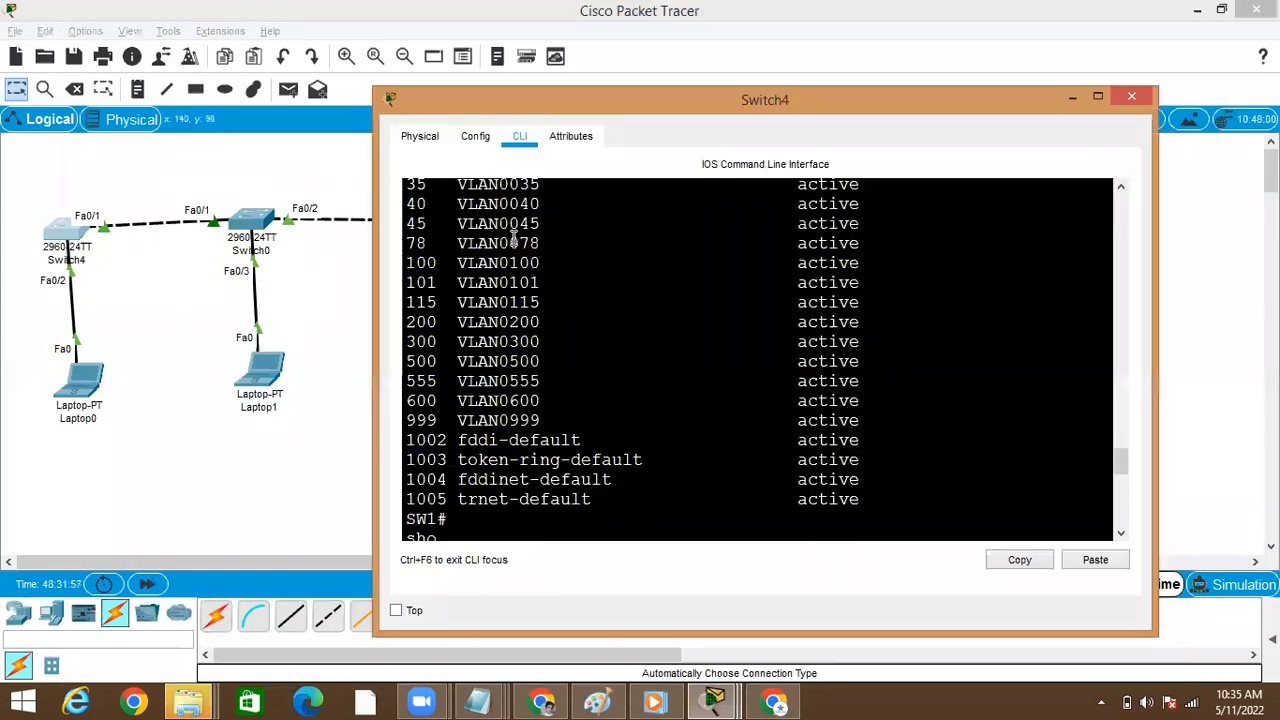
{"action": "left_click", "coordinate": [1100, 93]}
{"action": "key", "text": "Return"}
{"action": "key", "text": "Return"}
Run show vtp status on Switch4 and highlight its configuration revision and VTP operating mode
{"action": "type", "text": "s"}
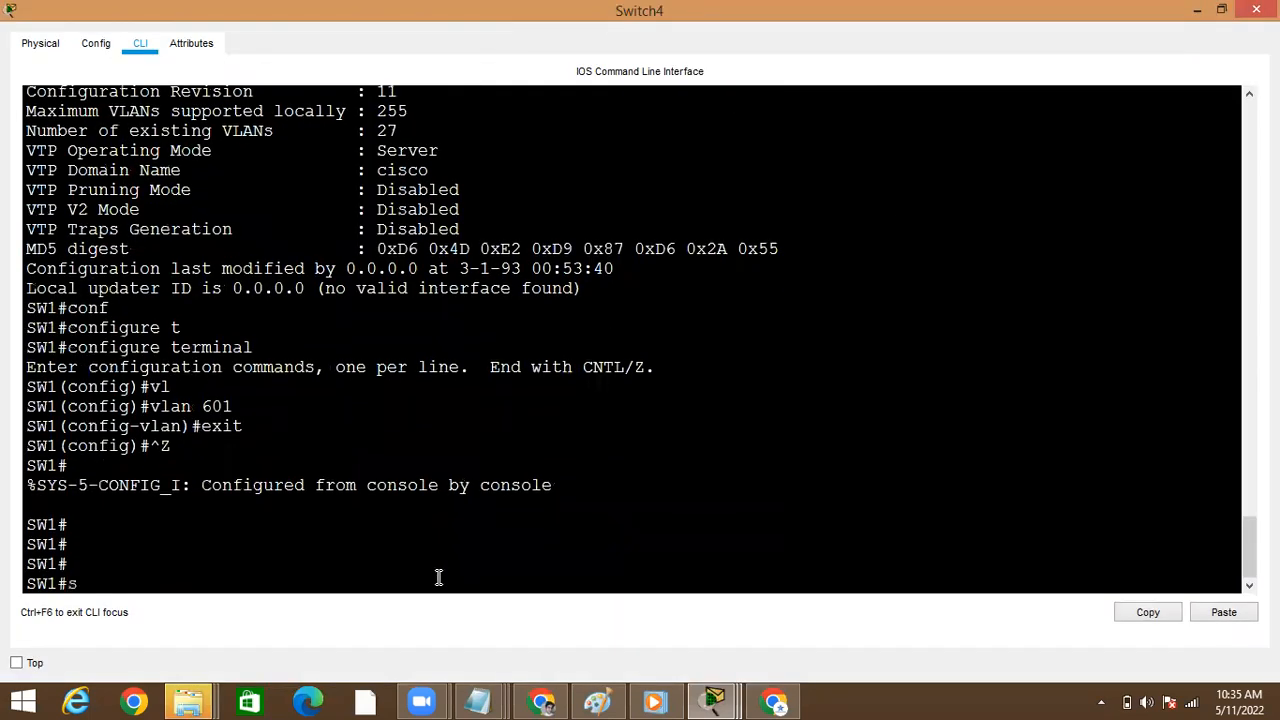
{"action": "type", "text": "ho"}
{"action": "key", "text": "Tab"}
{"action": "type", "text": "vt"}
{"action": "key", "text": "Tab"}
{"action": "type", "text": "st"}
{"action": "key", "text": "Tab"}
{"action": "key", "text": "Return"}
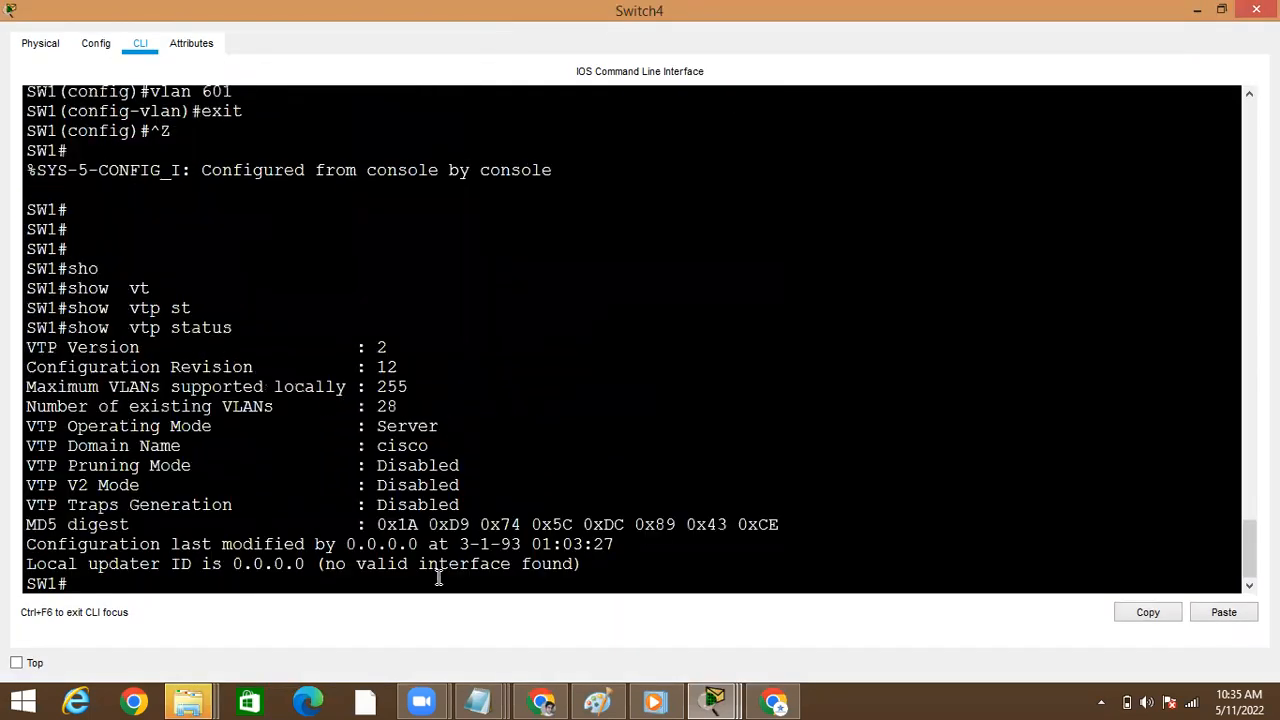
{"action": "double_click", "coordinate": [387, 367]}
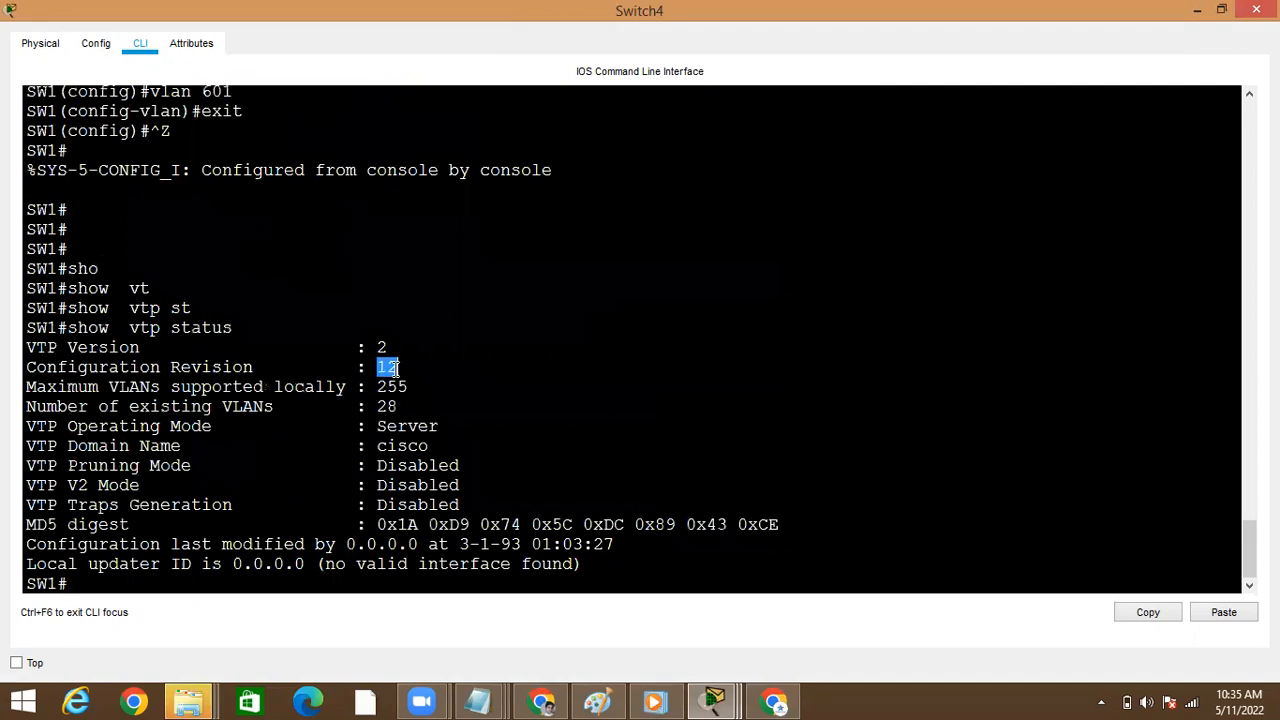
{"action": "double_click", "coordinate": [411, 427]}
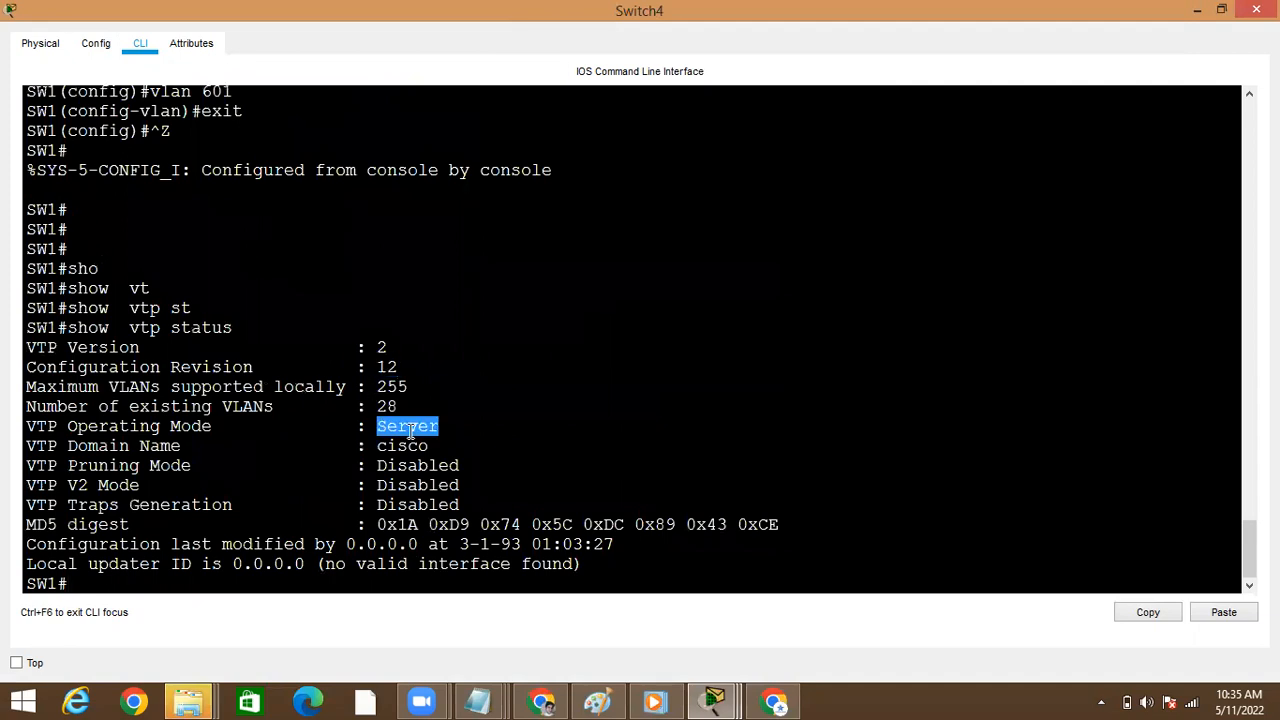
Switch from Switch4 to Switch0's command line and maximize its window
{"action": "left_click", "coordinate": [1197, 10]}
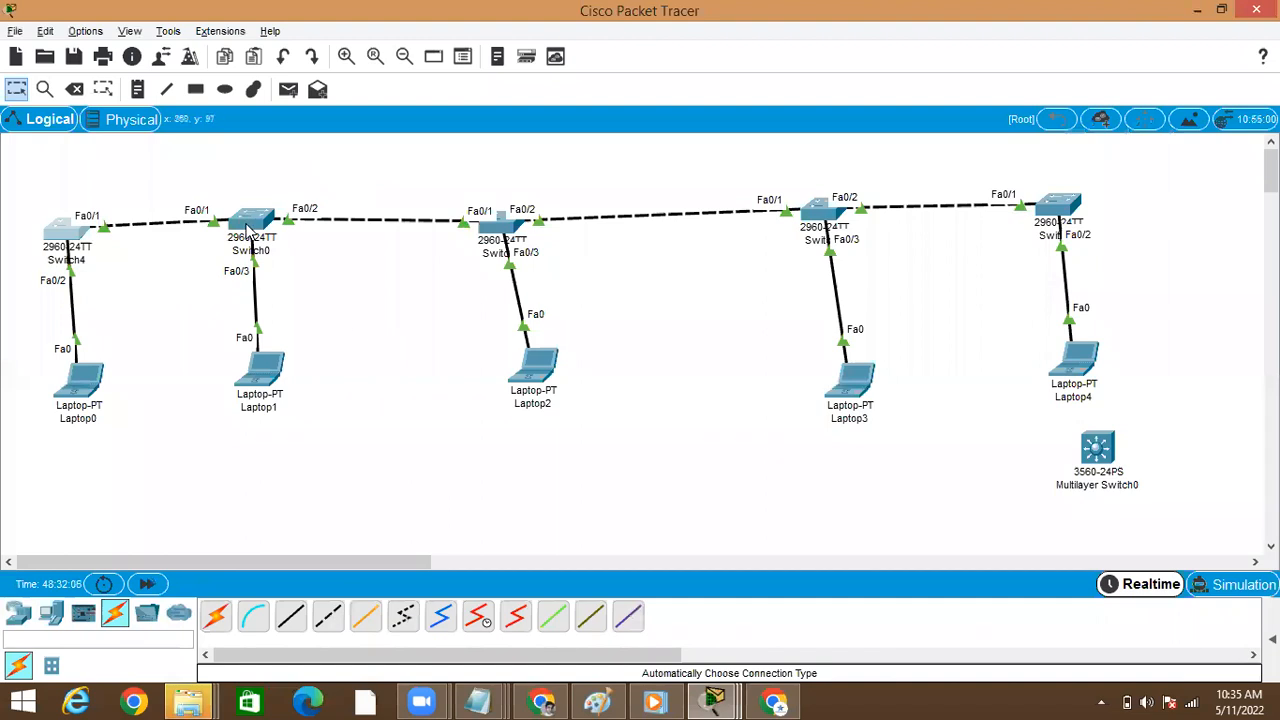
{"action": "left_click", "coordinate": [250, 228]}
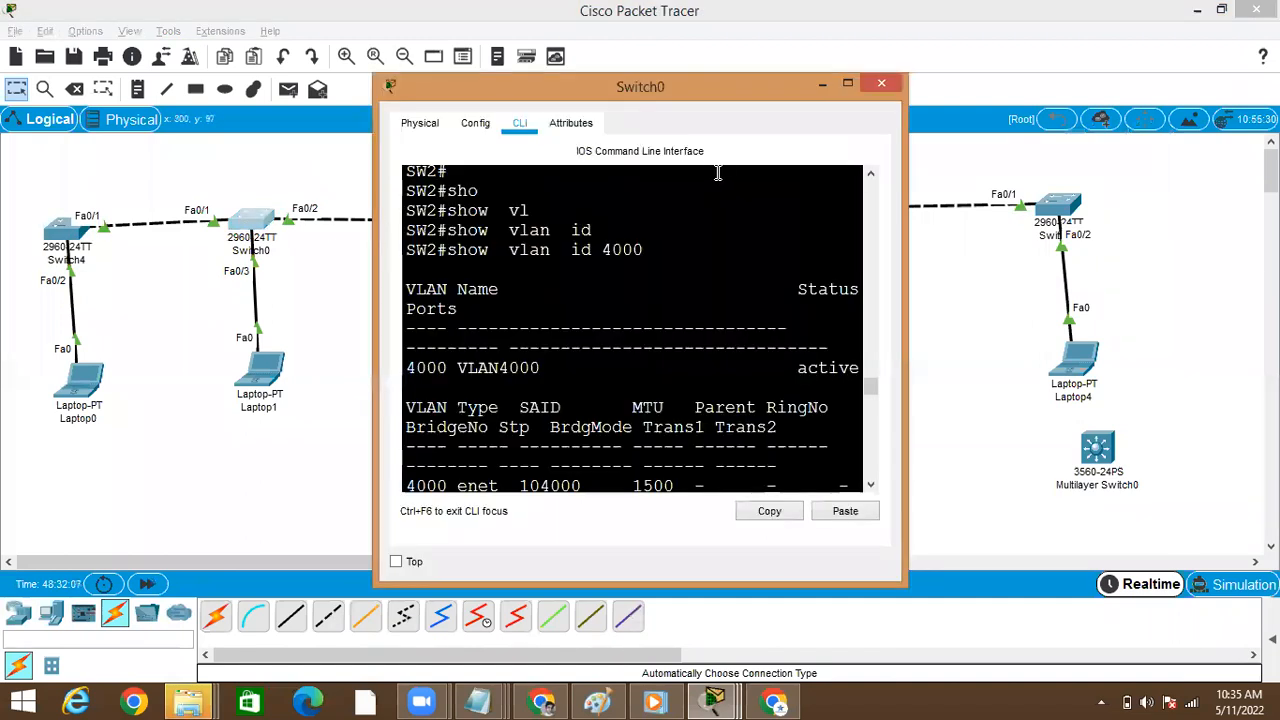
{"action": "left_click", "coordinate": [847, 86]}
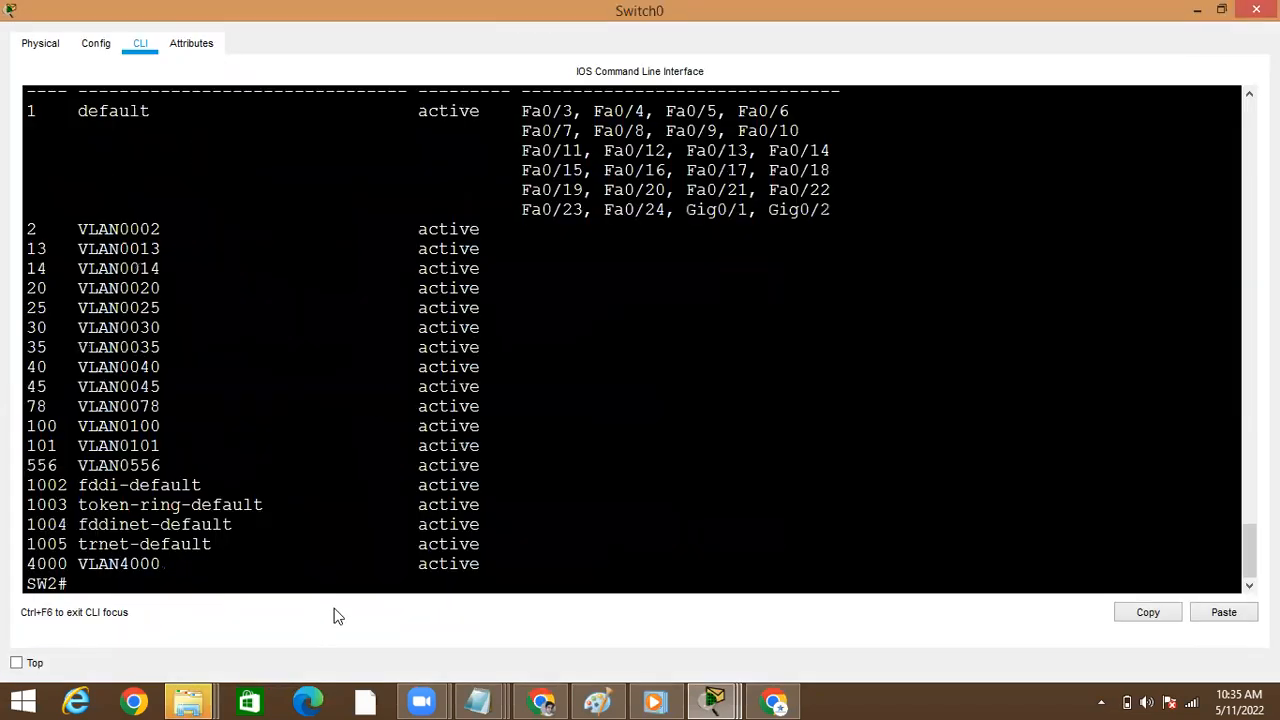
Run show vtp status on Switch0
{"action": "key", "text": "Return"}
{"action": "key", "text": "Return"}
{"action": "key", "text": "Return"}
{"action": "key", "text": "Return"}
{"action": "type", "text": "sho"}
{"action": "key", "text": "Tab"}
{"action": "type", "text": "vt"}
{"action": "key", "text": "Tab"}
{"action": "type", "text": "st"}
{"action": "key", "text": "Tab"}
{"action": "key", "text": "Return"}
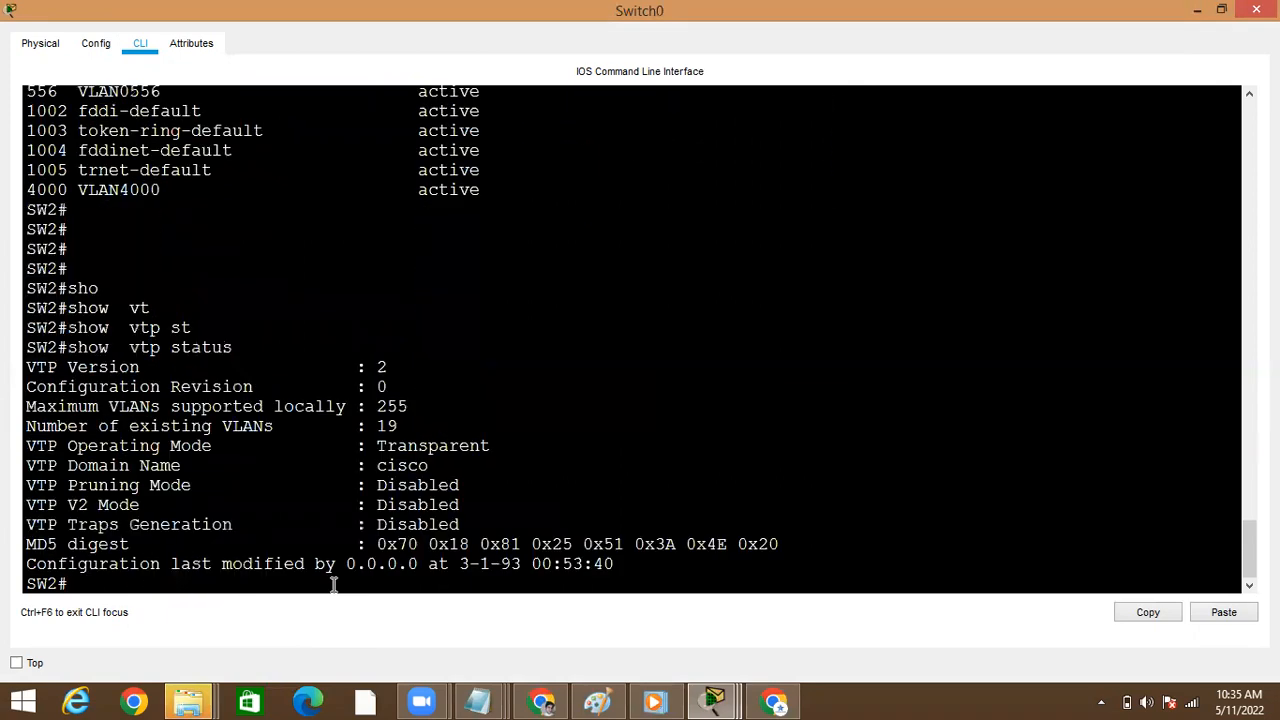
Highlight the configuration revision number and the VTP domain name in Switch0's status output
{"action": "double_click", "coordinate": [381, 388]}
{"action": "key", "text": "Return"}
{"action": "key", "text": "Return"}
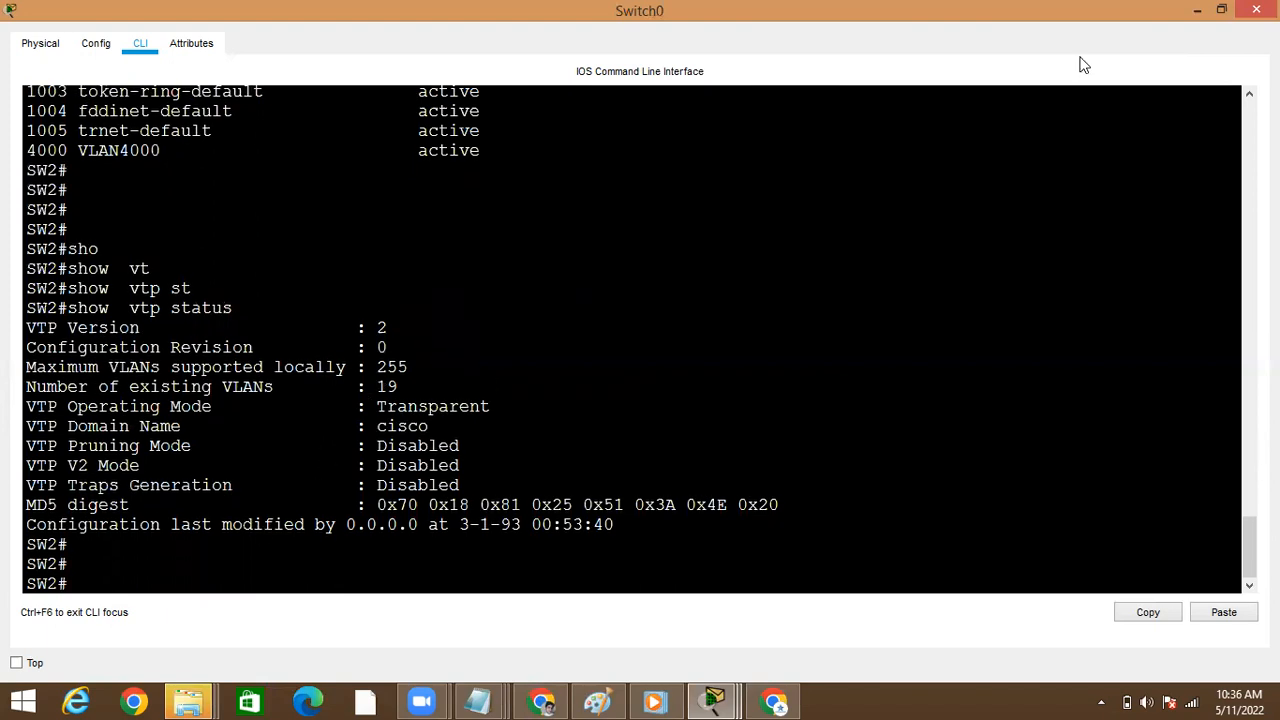
{"action": "double_click", "coordinate": [392, 430]}
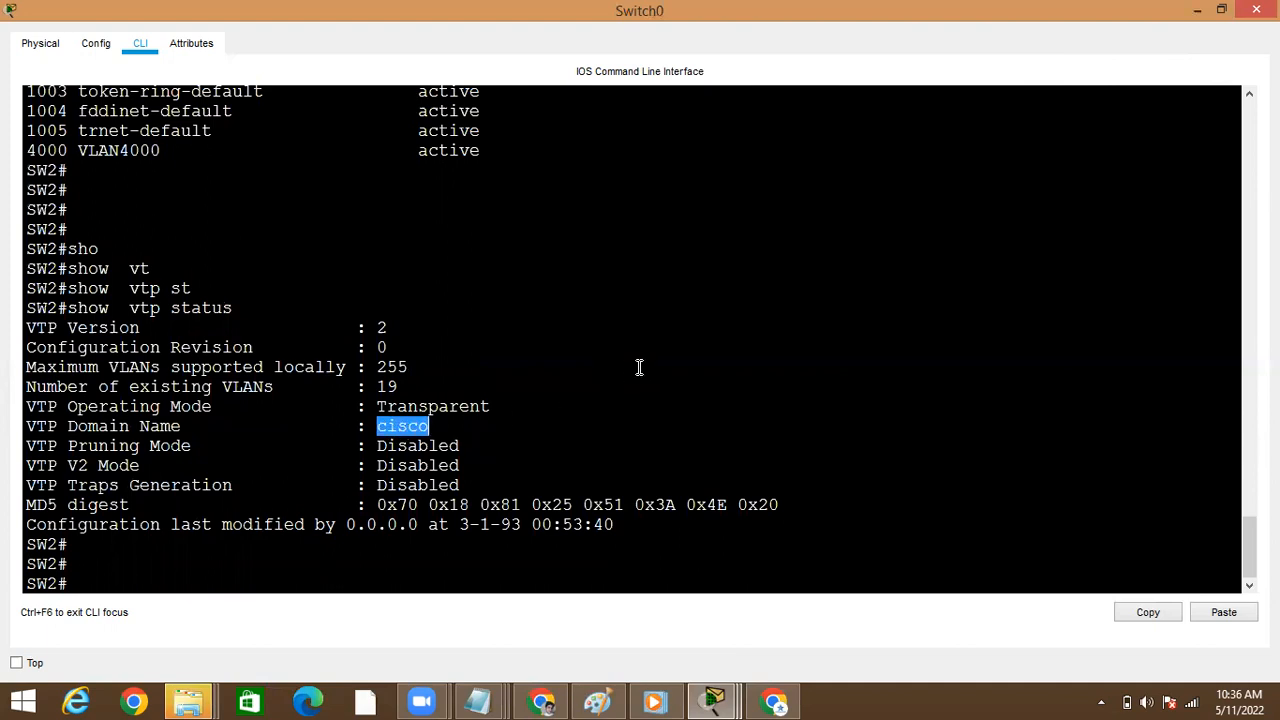
Switch from Switch0 to Switch3's maximized command line and rerun show vtp status there
{"action": "left_click", "coordinate": [1198, 12]}
{"action": "left_click", "coordinate": [1058, 207]}
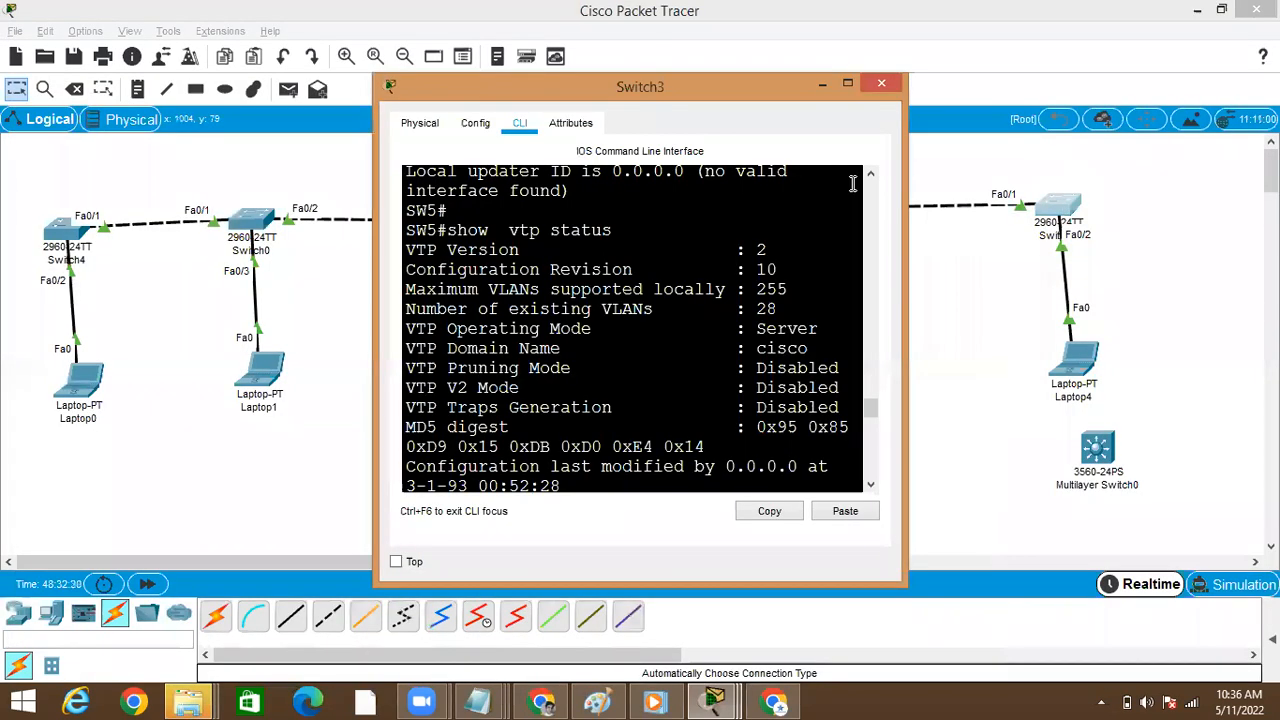
{"action": "left_click", "coordinate": [848, 88]}
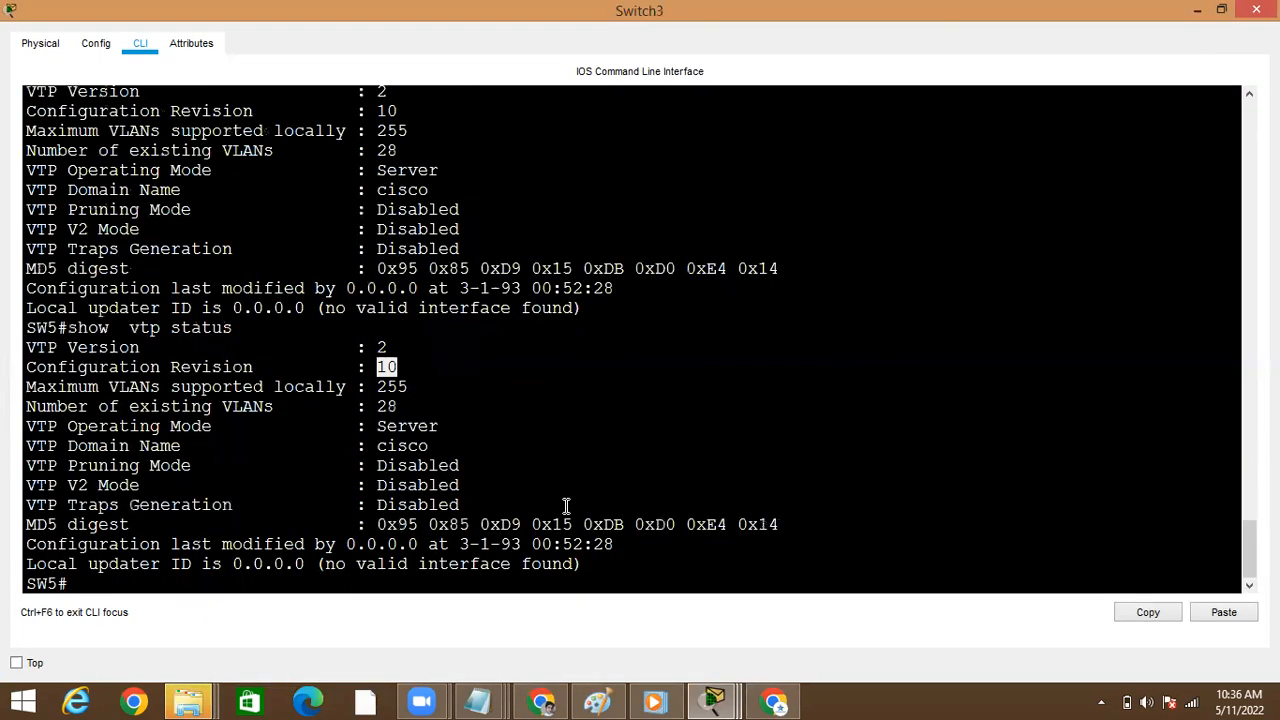
{"action": "key", "text": "Return"}
{"action": "key", "text": "Return"}
{"action": "key", "text": "Up"}
{"action": "key", "text": "Return"}
List Switch3's VLANs with show vlan brief, highlight the VLAN0601 entry, and minimize the Switch3 window
{"action": "type", "text": "show  vtp status"}
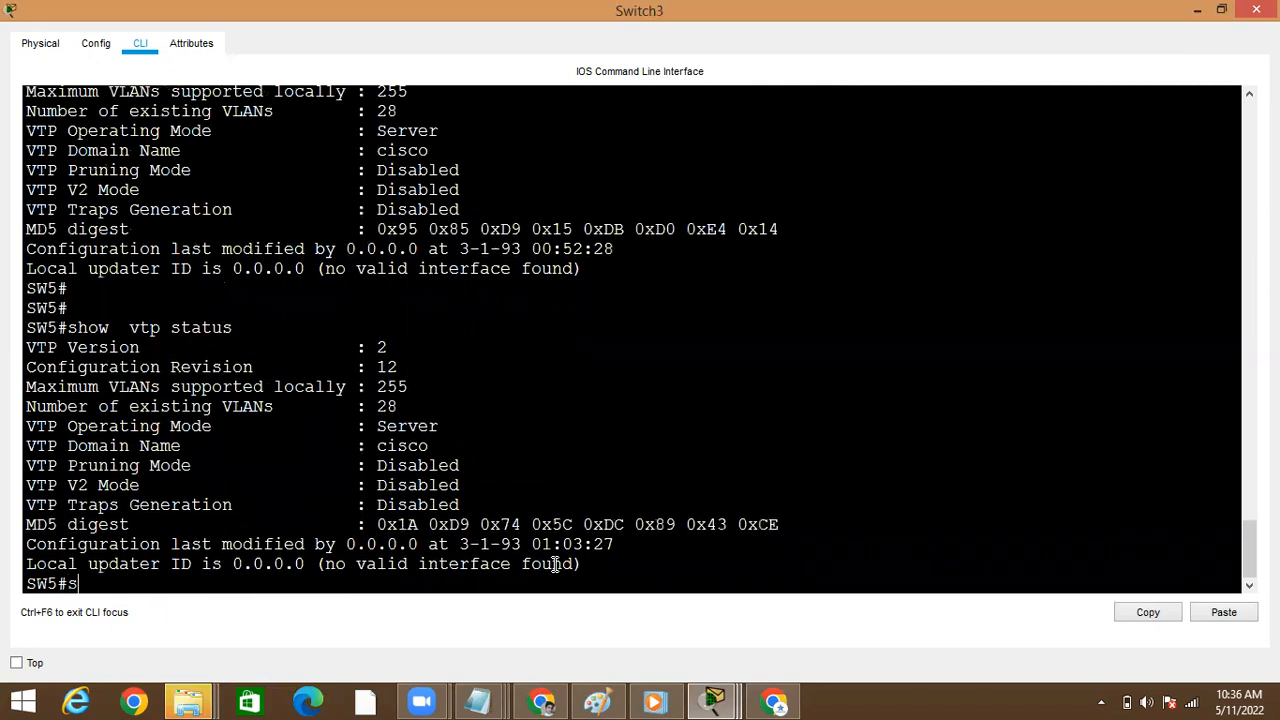
{"action": "key", "text": "Tab"}
{"action": "type", "text": "v"}
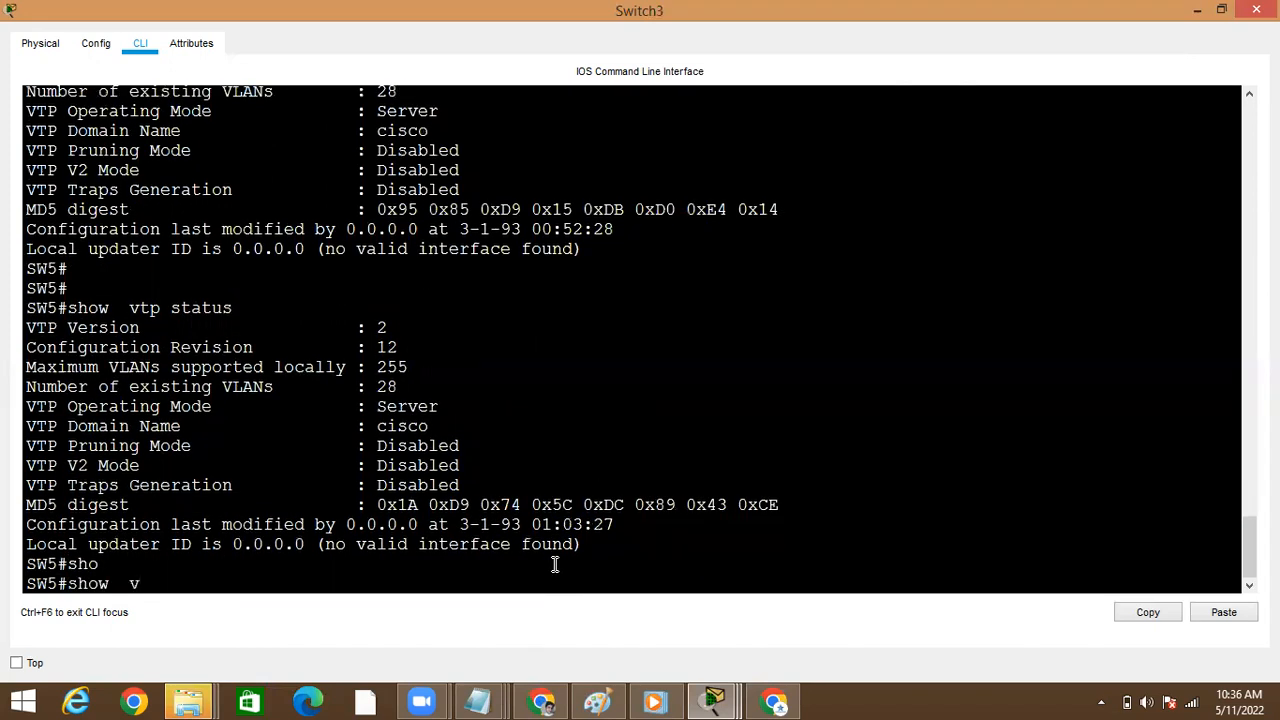
{"action": "type", "text": "l"}
{"action": "key", "text": "Tab"}
{"action": "type", "text": "BR"}
{"action": "key", "text": "Tab"}
{"action": "key", "text": "Return"}
{"action": "key", "text": "space"}
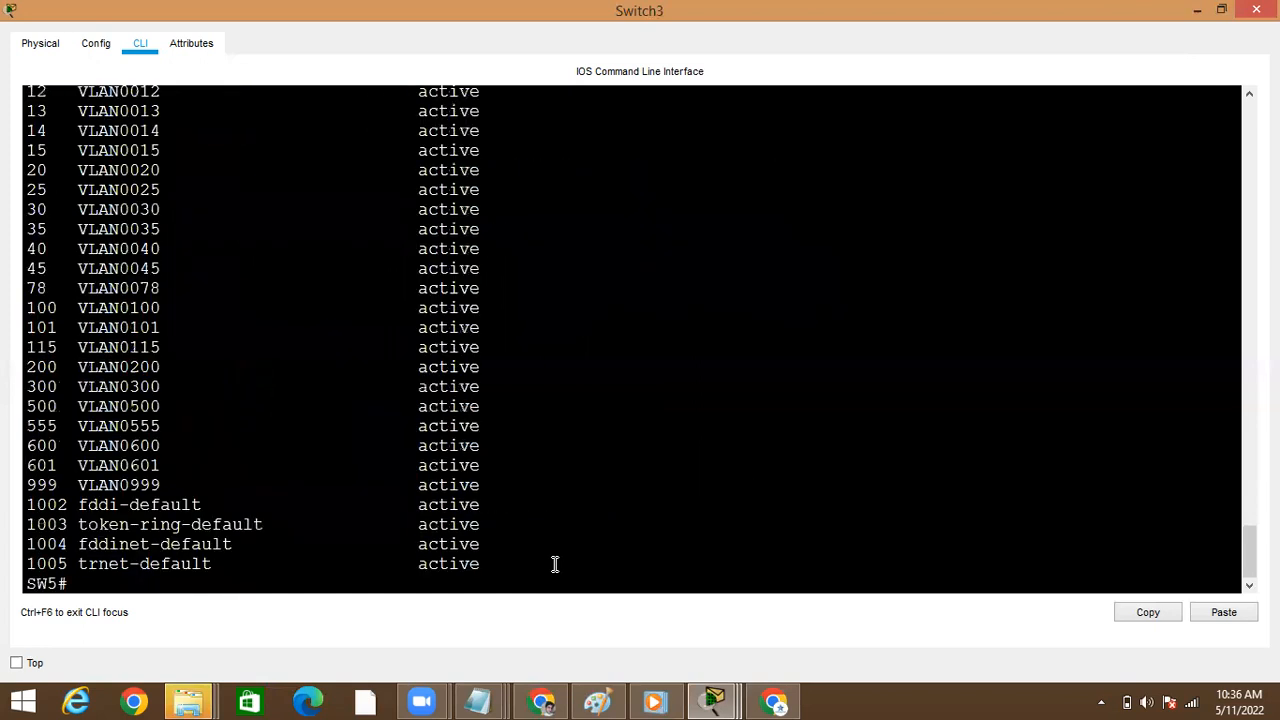
{"action": "double_click", "coordinate": [120, 465]}
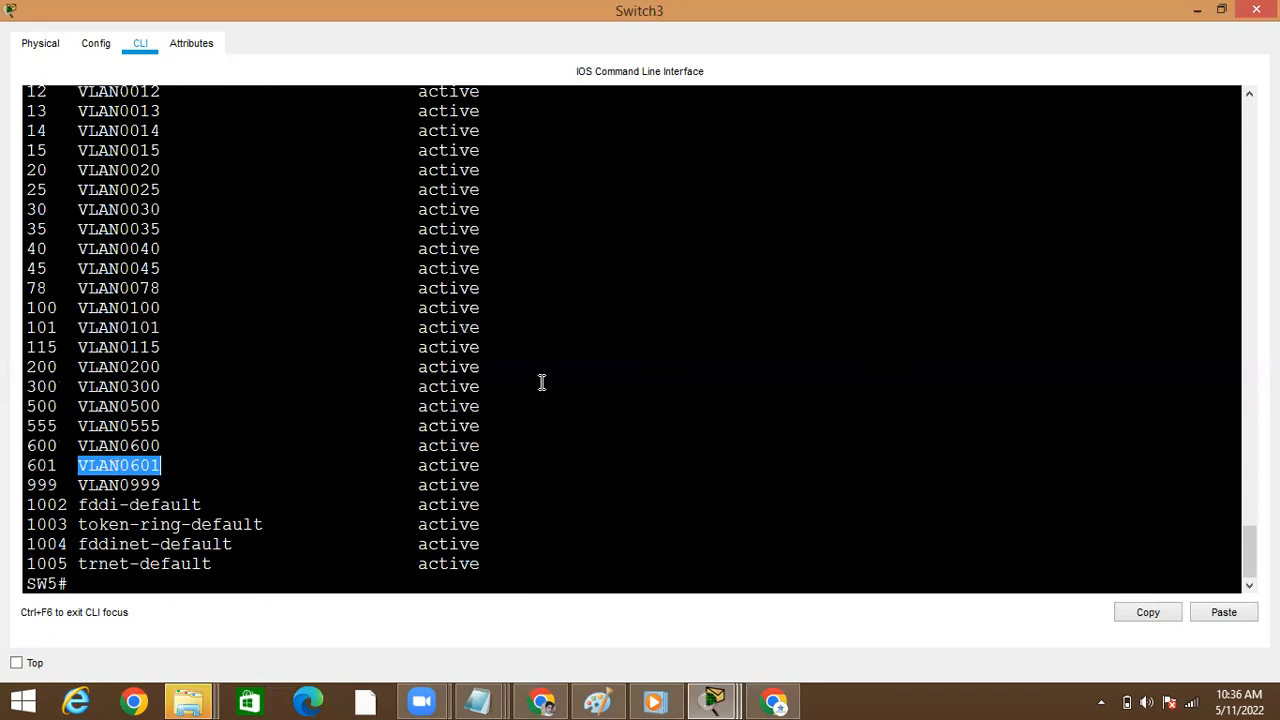
{"action": "left_click", "coordinate": [1198, 10]}
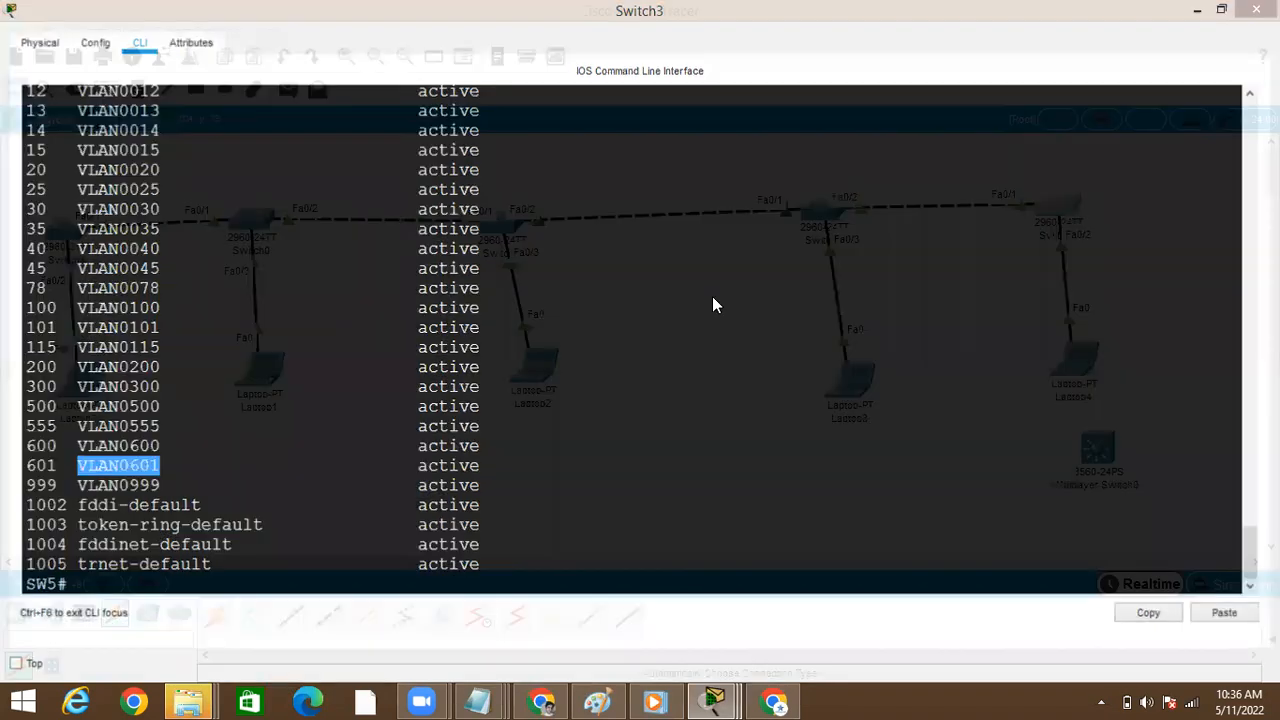
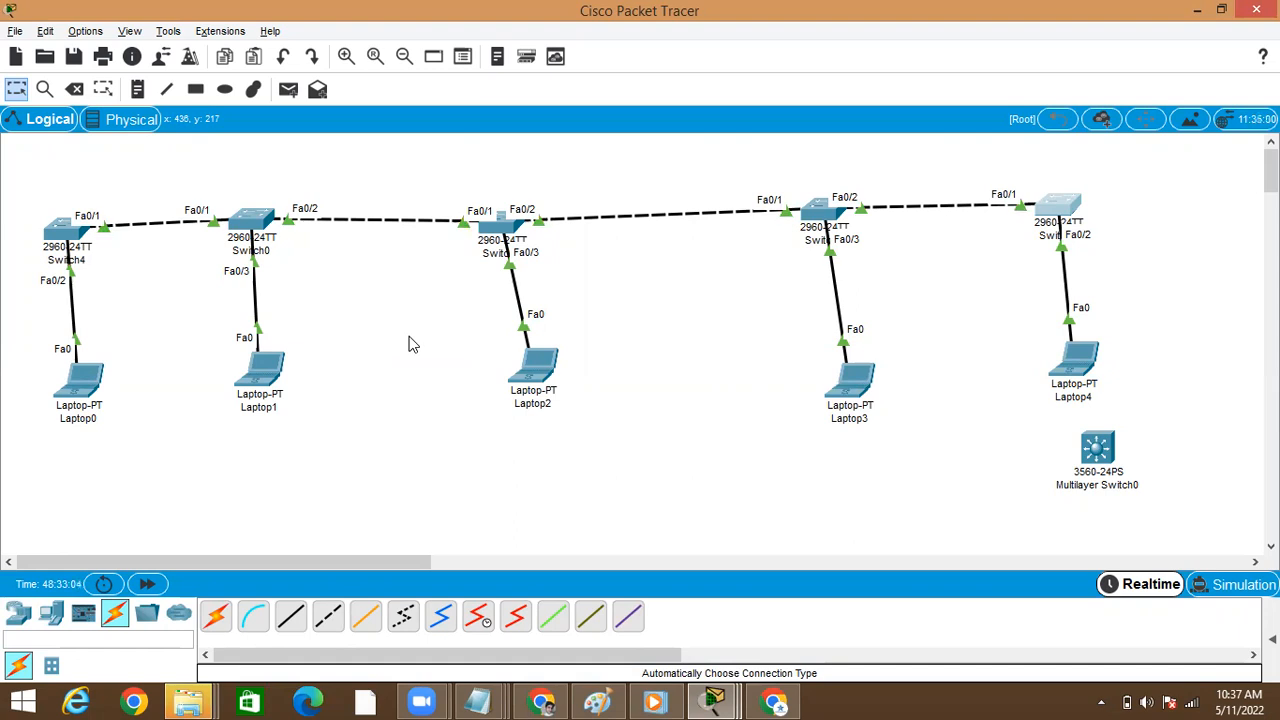
Open Switch4's command line in a maximized window at a fresh SW1 prompt
{"action": "left_click", "coordinate": [62, 233]}
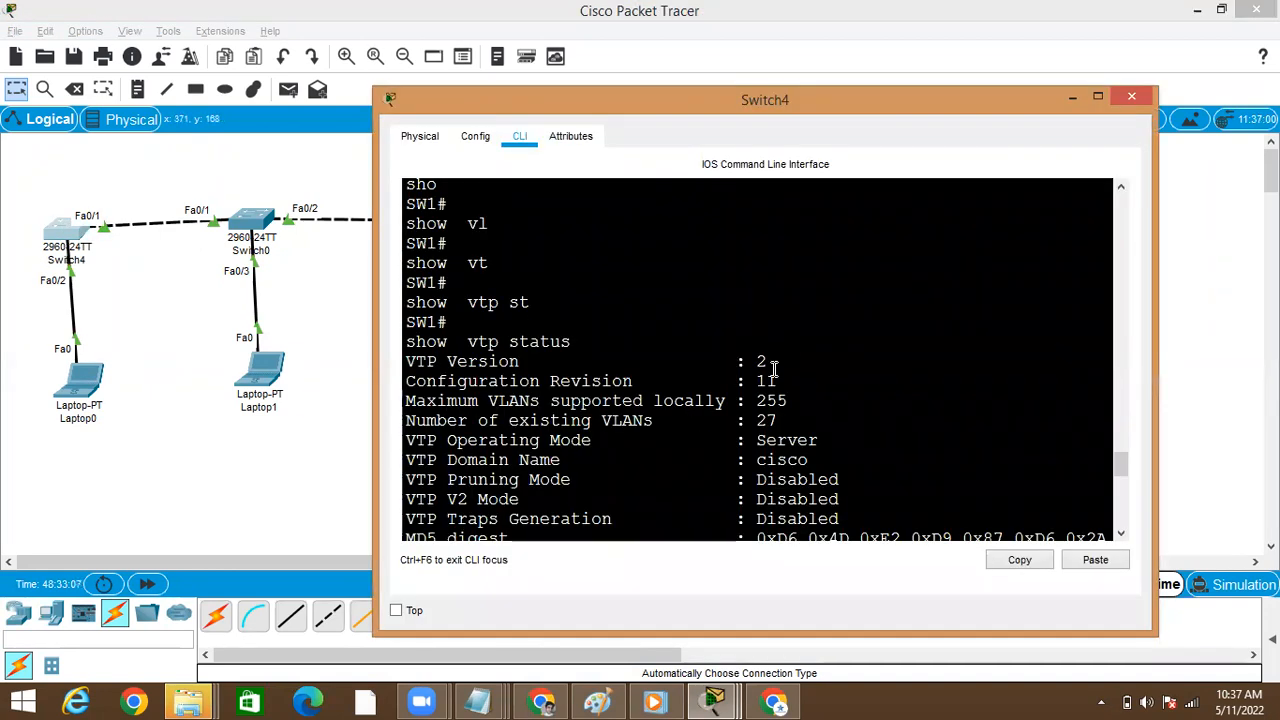
{"action": "double_click", "coordinate": [772, 378]}
{"action": "key", "text": "Return"}
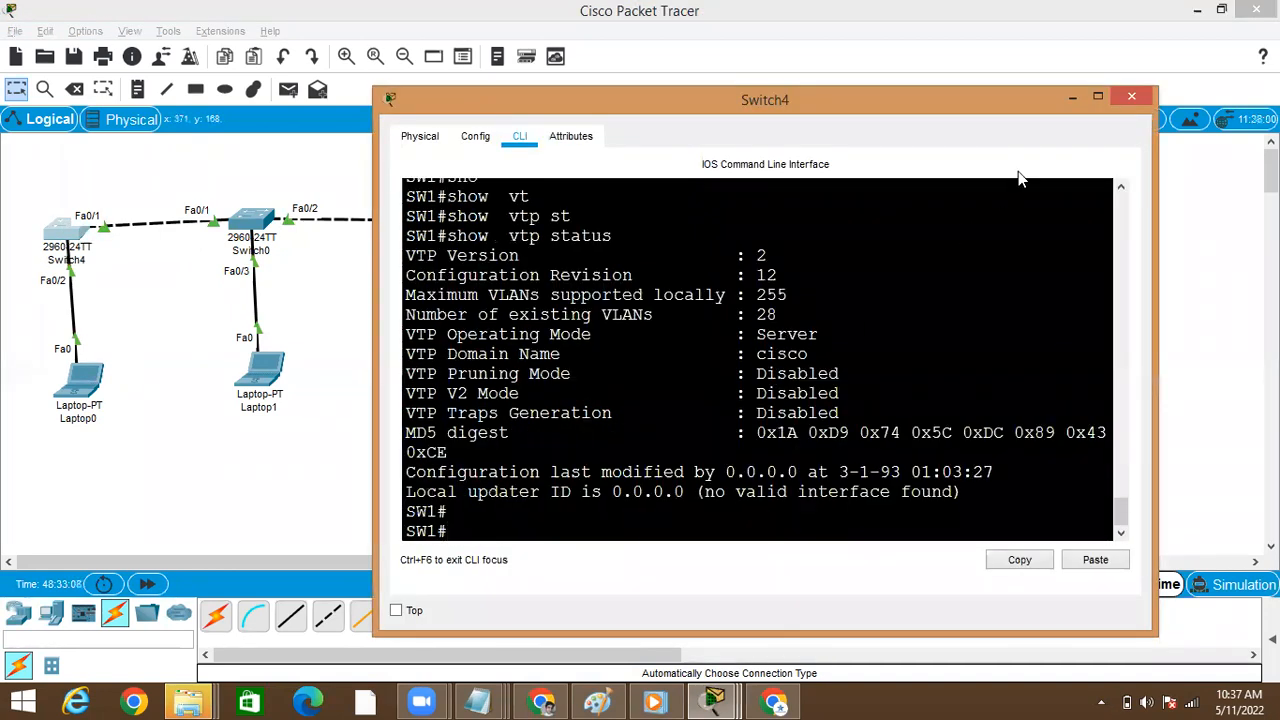
{"action": "left_click", "coordinate": [1097, 96]}
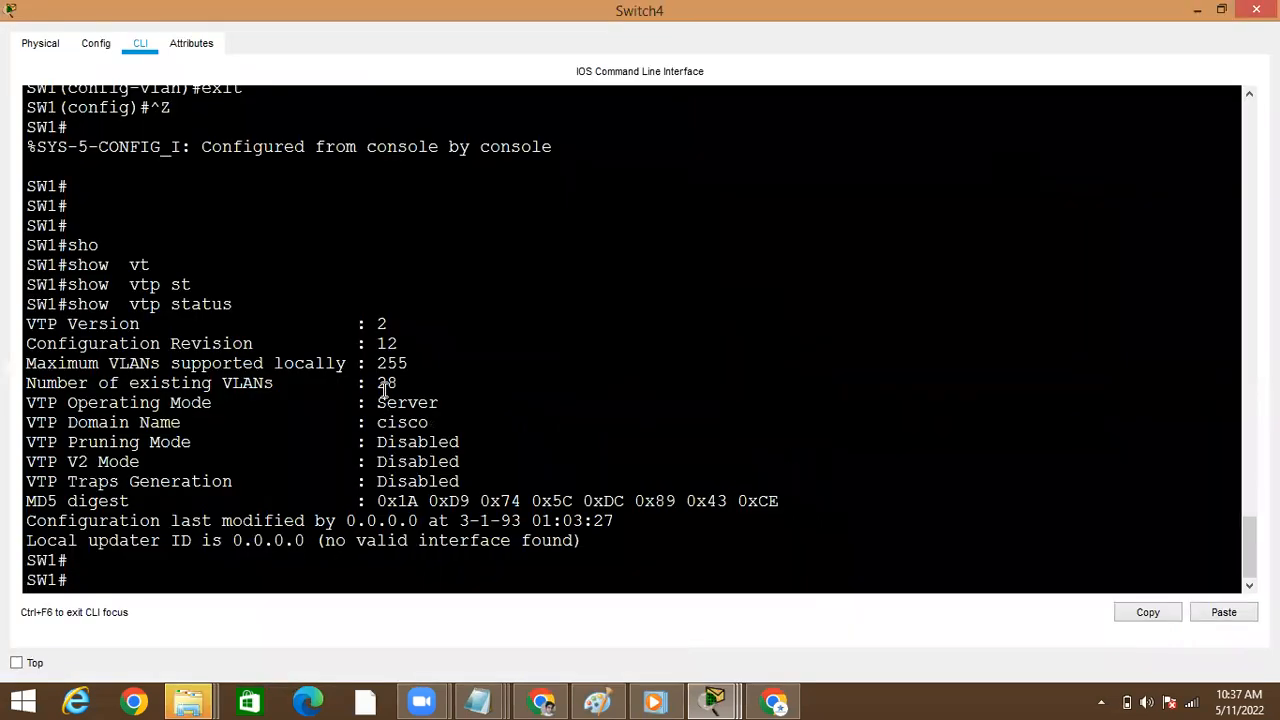
{"action": "key", "text": "Return"}
{"action": "key", "text": "Return"}
Set Switch4's VTP mode to transparent from global configuration mode and return to privileged mode
{"action": "type", "text": "conf"}
{"action": "key", "text": "Tab"}
{"action": "type", "text": "t"}
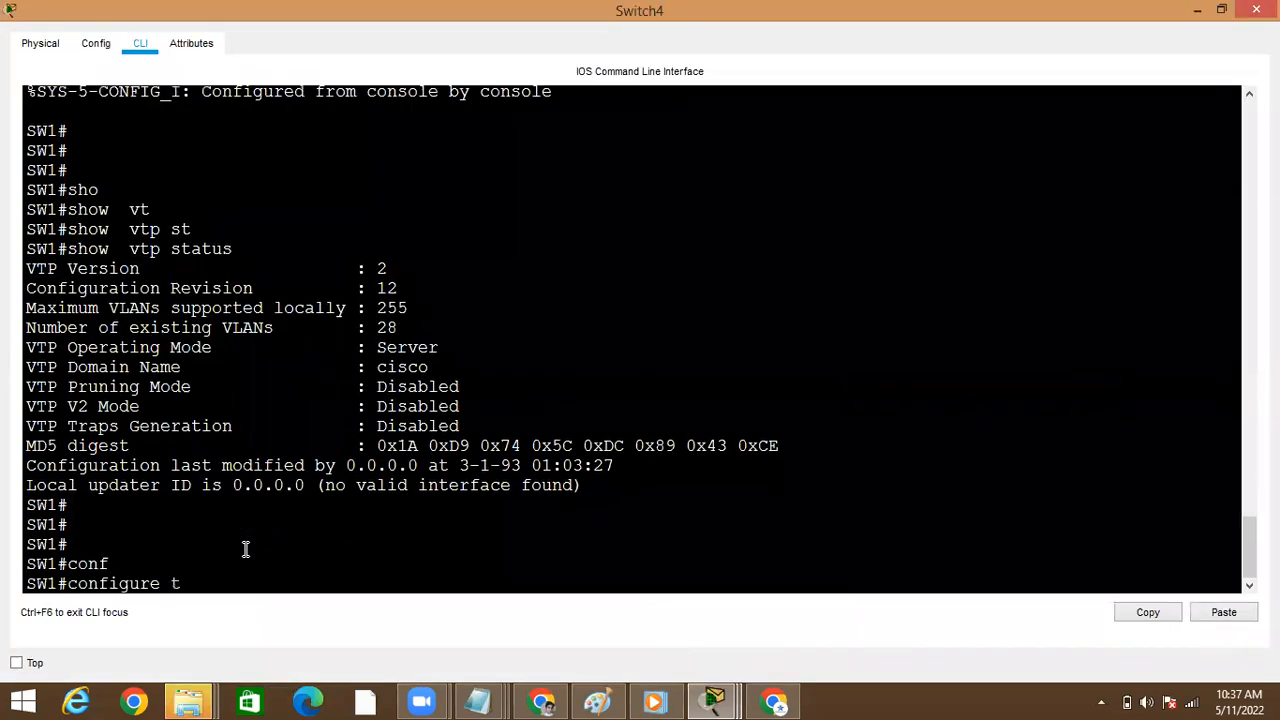
{"action": "key", "text": "Tab"}
{"action": "key", "text": "Return"}
{"action": "type", "text": "vt"}
{"action": "key", "text": "Tab"}
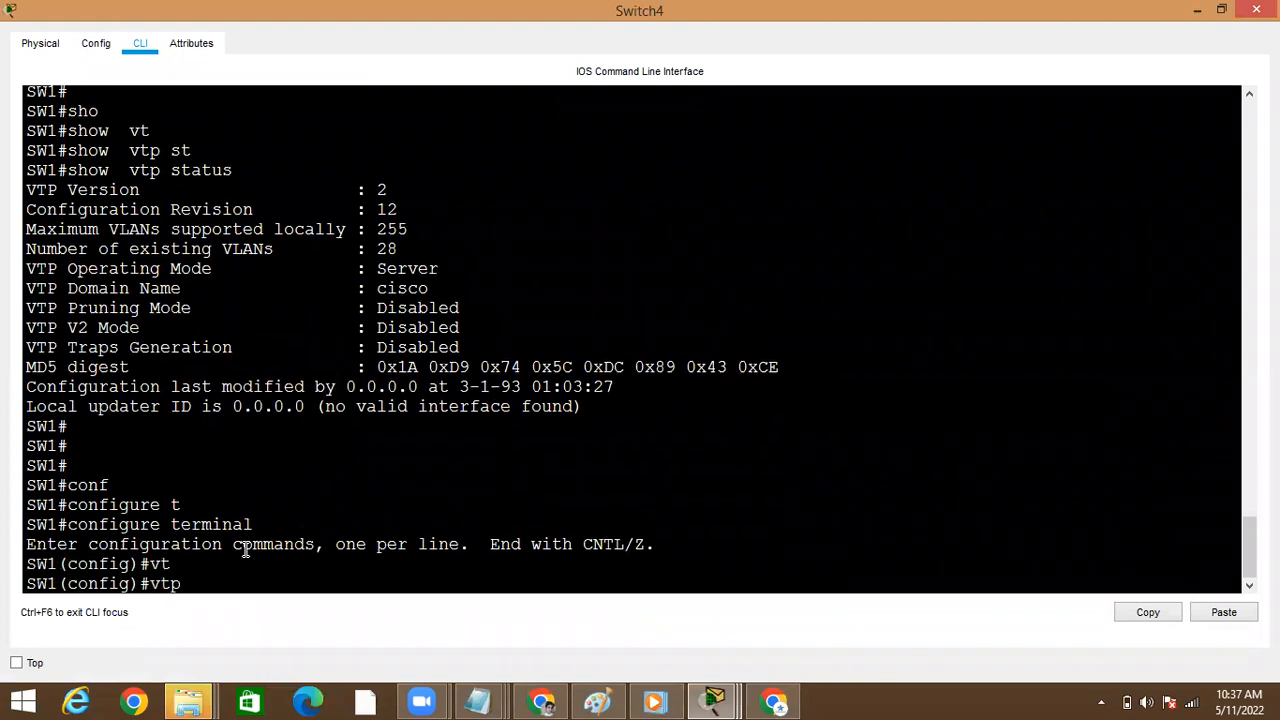
{"action": "type", "text": "mode t"}
{"action": "key", "text": "Tab"}
{"action": "type", "text": "t"}
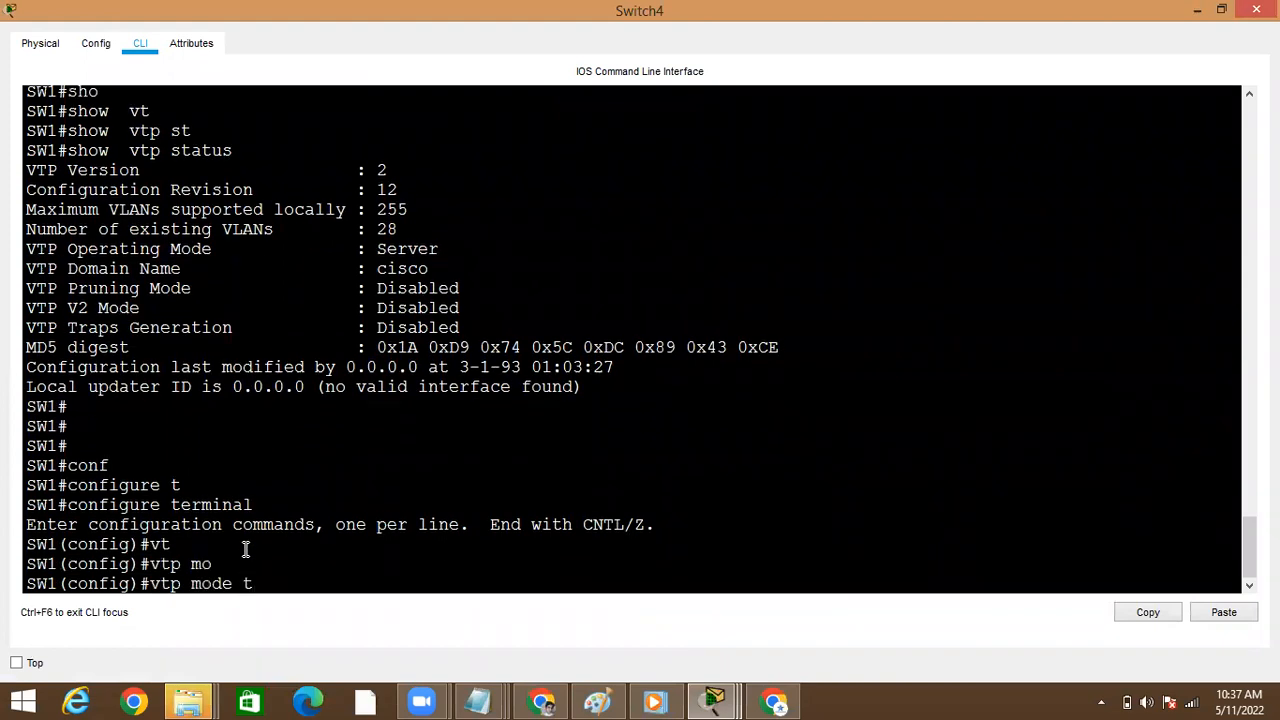
{"action": "type", "text": "r"}
{"action": "key", "text": "Tab"}
{"action": "key", "text": "Return"}
{"action": "key", "text": "Return"}
{"action": "key", "text": "ctrl+z"}
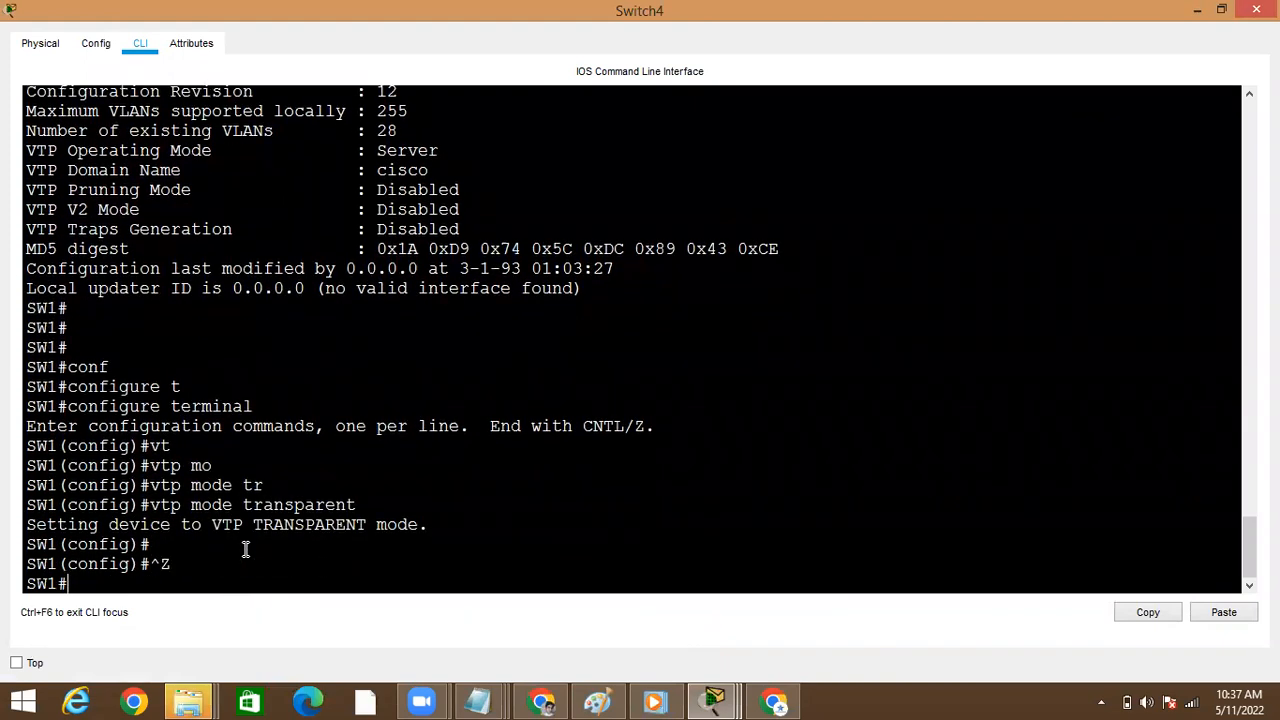
{"action": "key", "text": "Up"}
{"action": "key", "text": "Return"}
{"action": "type", "text": "sho"}
{"action": "key", "text": "Tab"}
{"action": "key", "text": "BackSpace"}
{"action": "key", "text": "BackSpace"}
{"action": "key", "text": "BackSpace"}
{"action": "key", "text": "ctrl+z"}
{"action": "key", "text": "Return"}
Run show vtp status on Switch4 to check its configuration revision in transparent mode
{"action": "type", "text": "sho"}
{"action": "key", "text": "Tab"}
{"action": "type", "text": "vt"}
{"action": "key", "text": "Tab"}
{"action": "type", "text": "st"}
{"action": "key", "text": "Tab"}
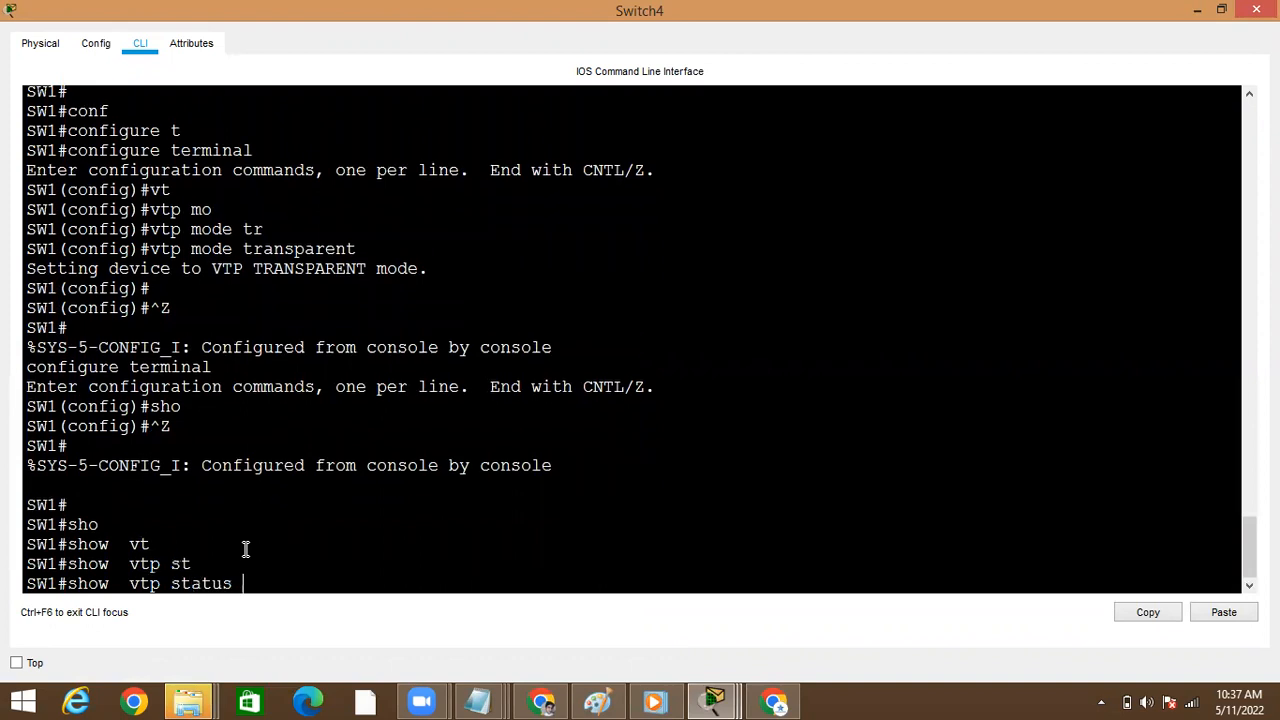
{"action": "key", "text": "Return"}
Set Switch4's VTP mode back to server in global configuration mode and exit to privileged mode
{"action": "type", "text": "conf"}
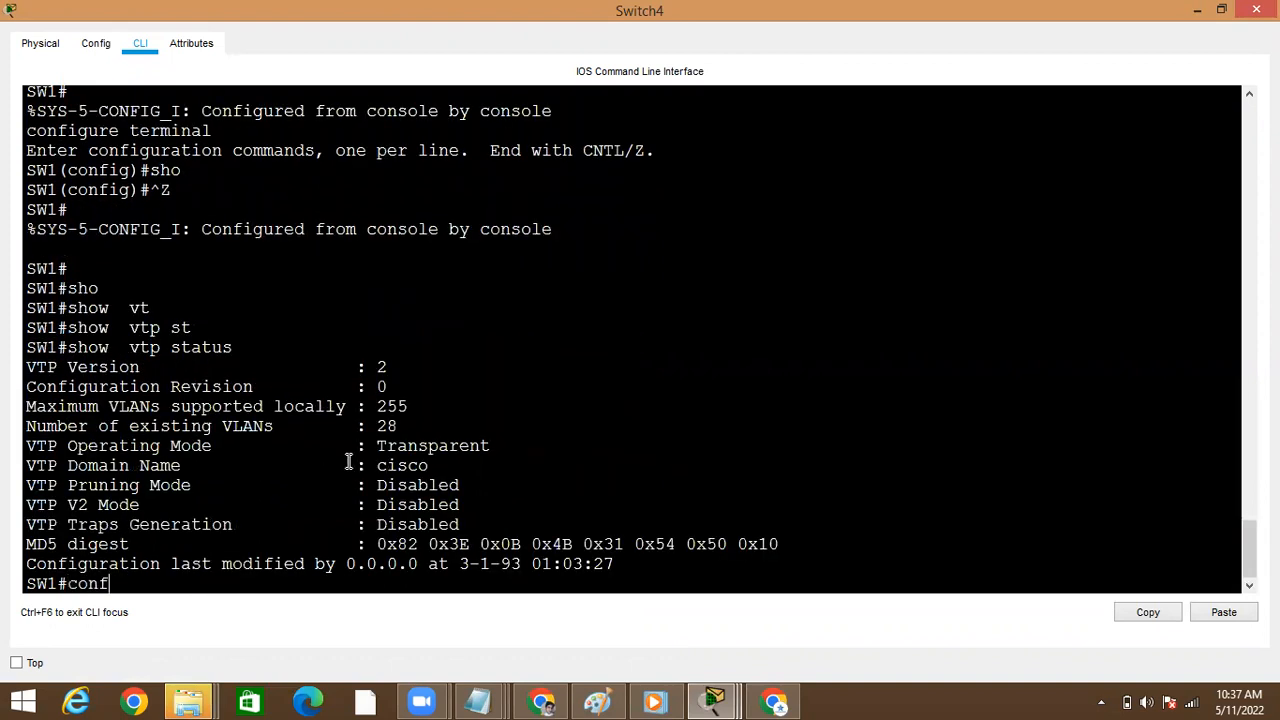
{"action": "key", "text": "Tab"}
{"action": "type", "text": "t"}
{"action": "key", "text": "Tab"}
{"action": "key", "text": "Return"}
{"action": "type", "text": "vt"}
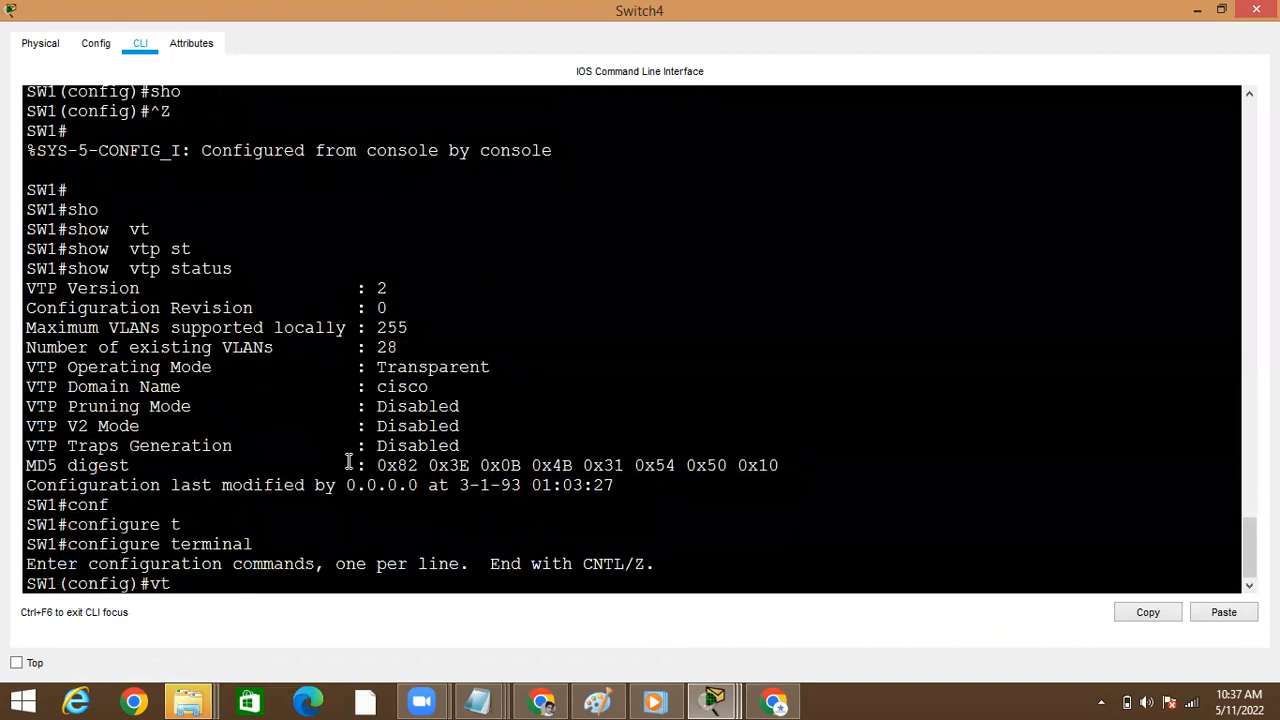
{"action": "key", "text": "Tab"}
{"action": "type", "text": "mo"}
{"action": "key", "text": "Tab"}
{"action": "type", "text": "ser"}
List all of Switch4's VLANs with show vlan brief
{"action": "key", "text": "Tab"}
{"action": "key", "text": "Return"}
{"action": "key", "text": "Return"}
{"action": "key", "text": "ctrl+z"}
{"action": "type", "text": "sh"}
{"action": "key", "text": "Tab"}
{"action": "type", "text": "o vt"}
{"action": "key", "text": "BackSpace"}
{"action": "key", "text": "BackSpace"}
{"action": "key", "text": "BackSpace"}
{"action": "key", "text": "BackSpace"}
{"action": "type", "text": "vl"}
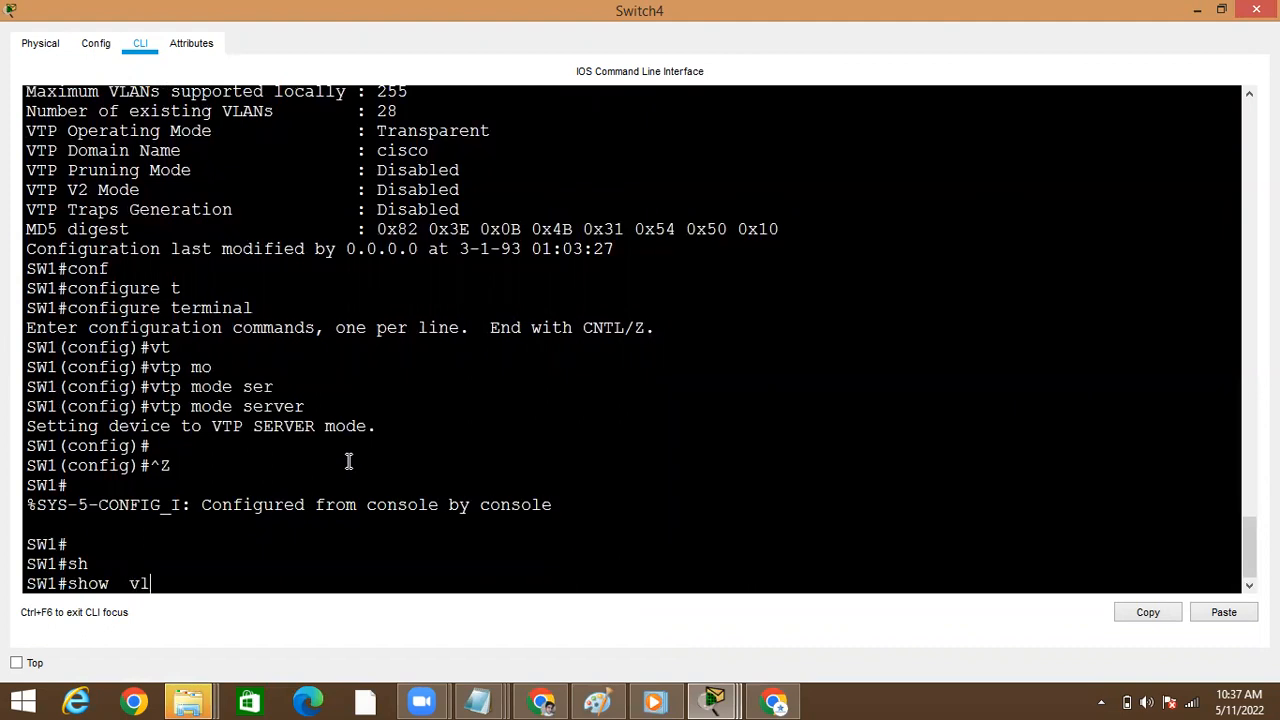
{"action": "key", "text": "Tab"}
{"action": "type", "text": "br"}
{"action": "key", "text": "Tab"}
{"action": "key", "text": "Return"}
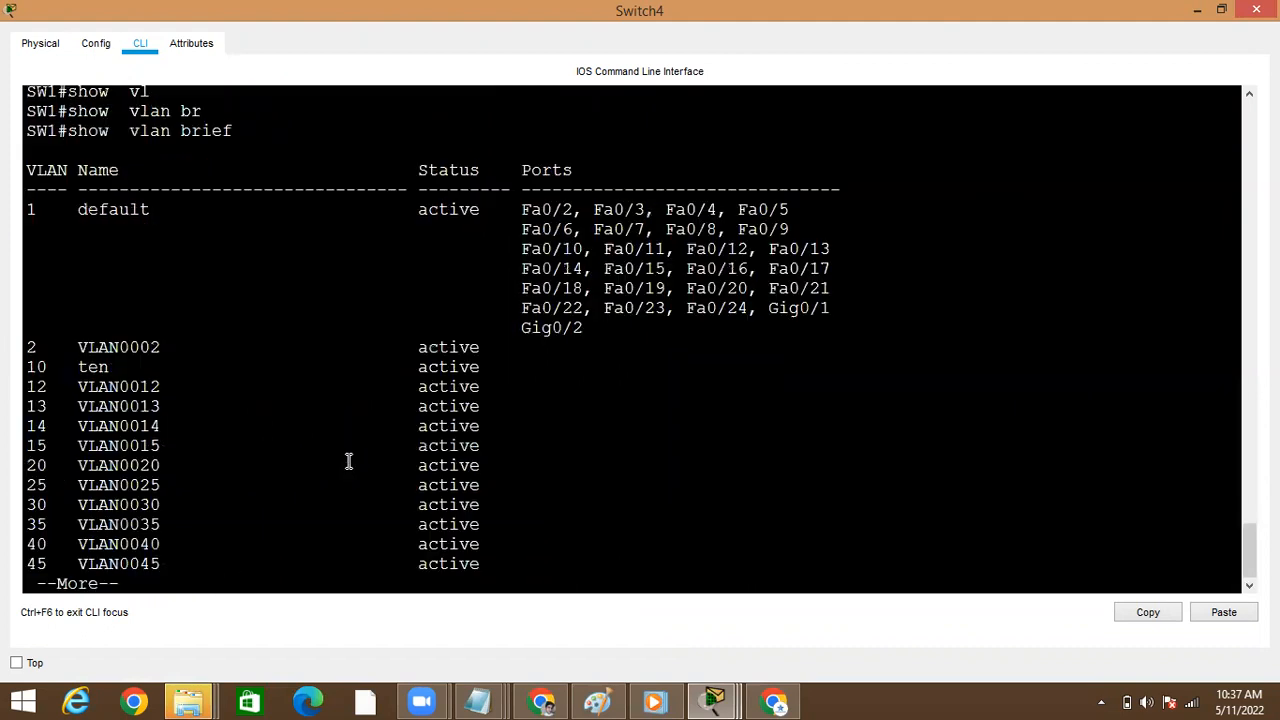
{"action": "key", "text": "space"}
Run show vtp status on Switch4, highlight the configuration revision number, and minimize the window
{"action": "type", "text": "sh"}
{"action": "key", "text": "Tab"}
{"action": "type", "text": "o"}
{"action": "key", "text": "BackSpace"}
{"action": "type", "text": "vt"}
{"action": "key", "text": "Tab"}
{"action": "type", "text": "st"}
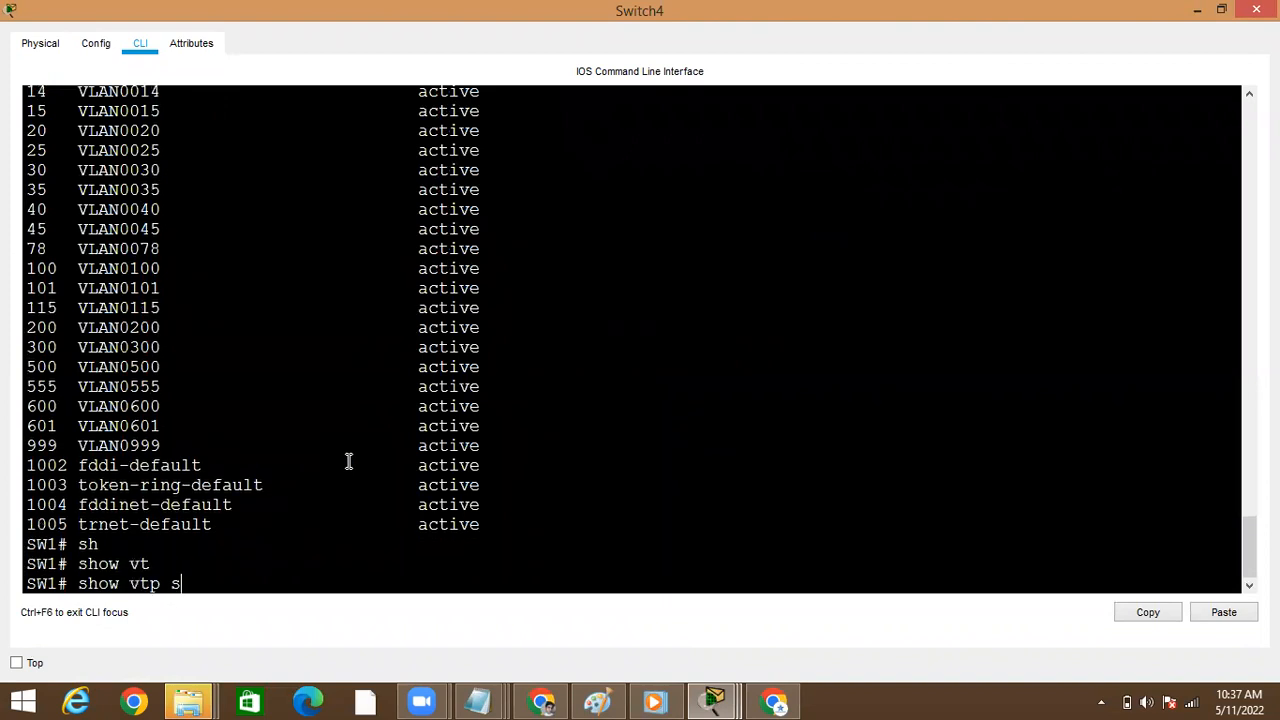
{"action": "key", "text": "Tab"}
{"action": "key", "text": "Return"}
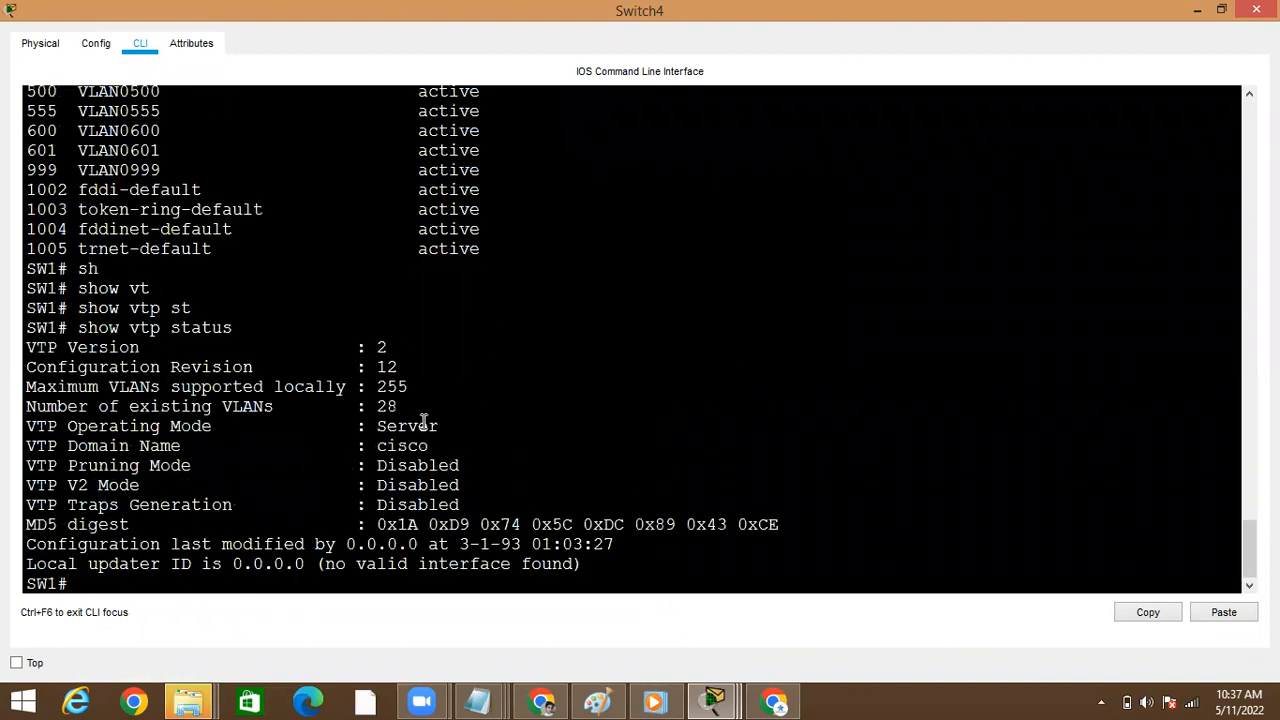
{"action": "double_click", "coordinate": [381, 367]}
{"action": "left_click", "coordinate": [1194, 11]}
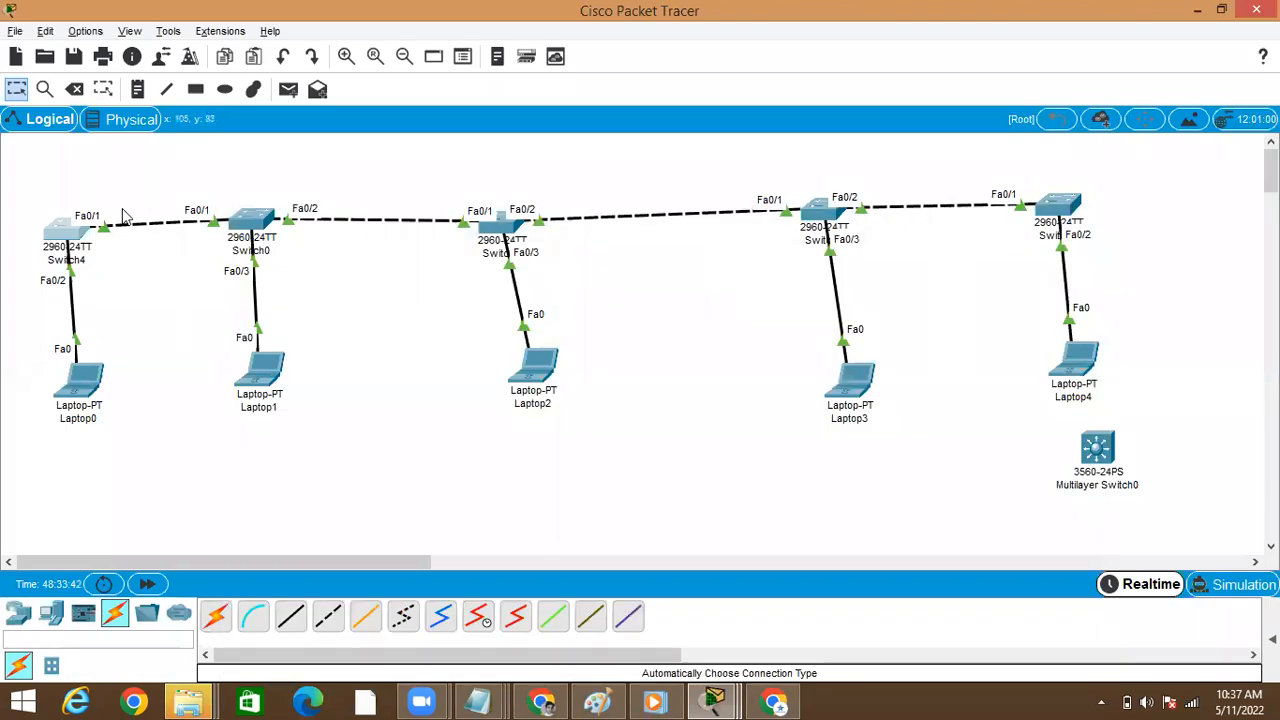
Reopen Switch4's command line from the topology and maximize its window
{"action": "left_click", "coordinate": [58, 230]}
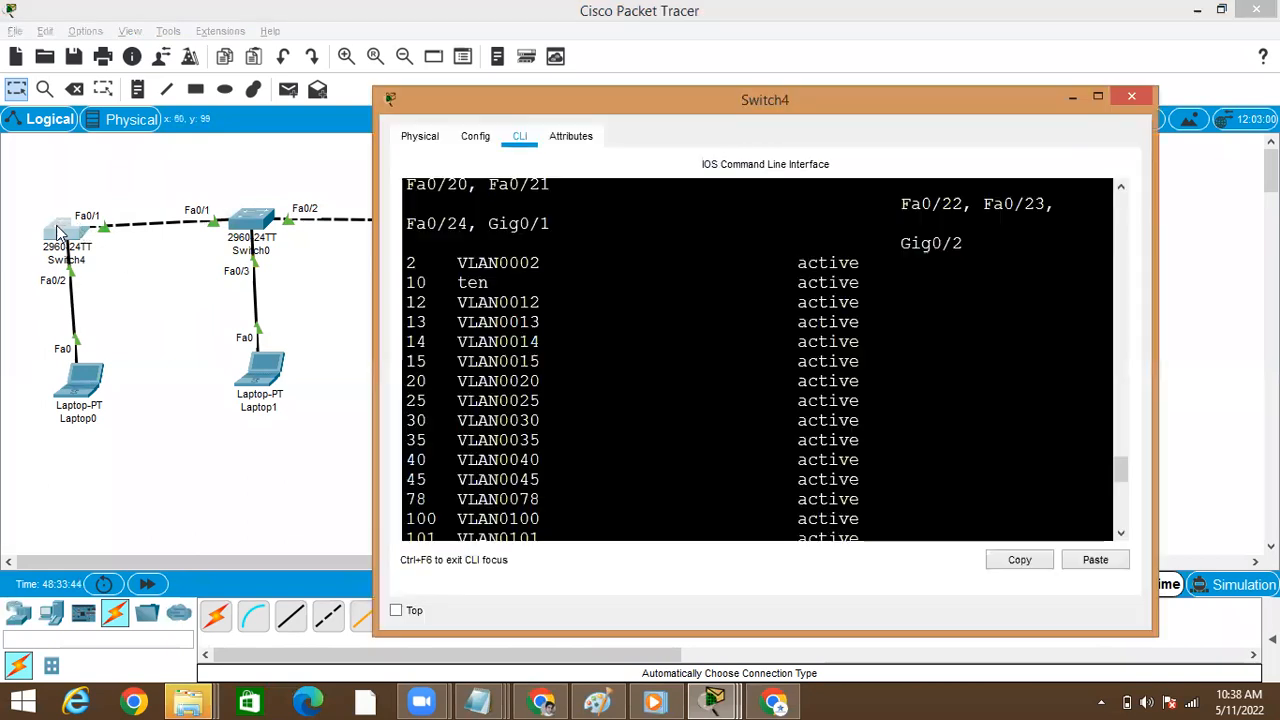
{"action": "left_click", "coordinate": [1097, 98]}
{"action": "key", "text": "Return"}
{"action": "key", "text": "Return"}
{"action": "key", "text": "Return"}
Set Switch4's VTP mode to client from global configuration mode
{"action": "type", "text": "conf"}
{"action": "key", "text": "Tab"}
{"action": "type", "text": "t"}
{"action": "key", "text": "Tab"}
{"action": "key", "text": "Return"}
{"action": "type", "text": "vt"}
{"action": "key", "text": "Tab"}
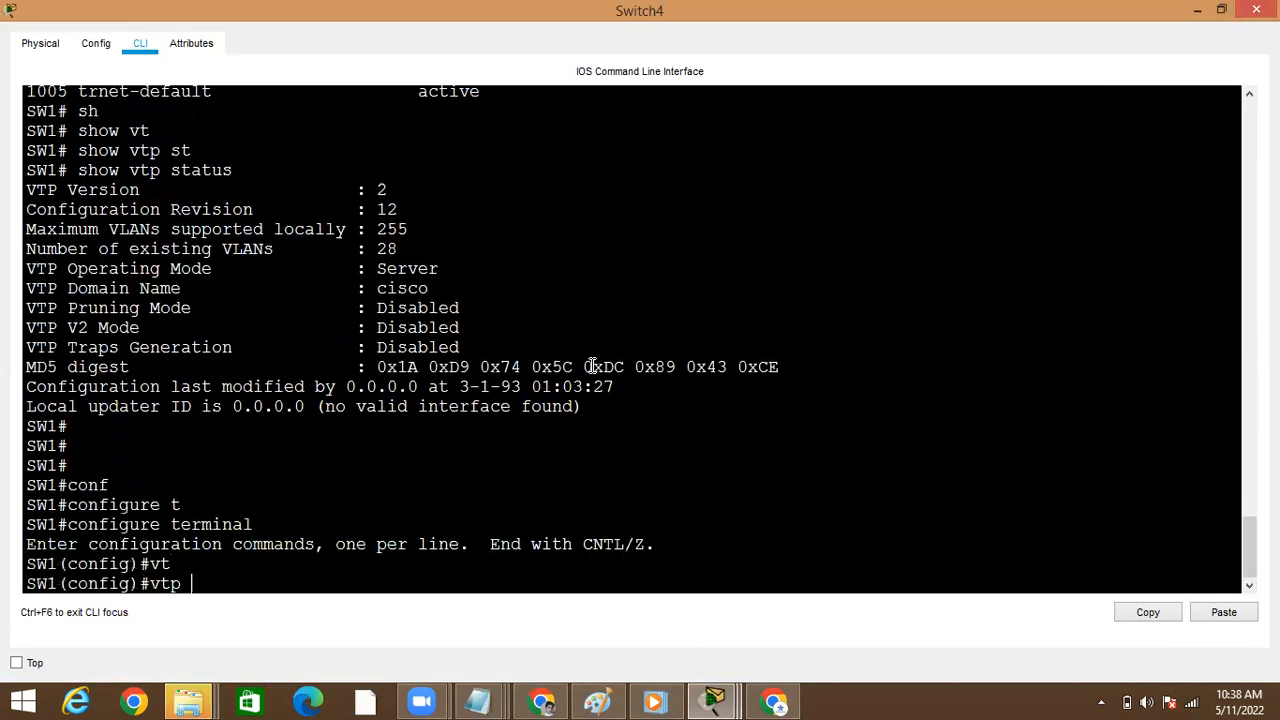
{"action": "type", "text": "mop"}
{"action": "key", "text": "Tab"}
{"action": "key", "text": "BackSpace"}
{"action": "key", "text": "Tab"}
{"action": "type", "text": "c"}
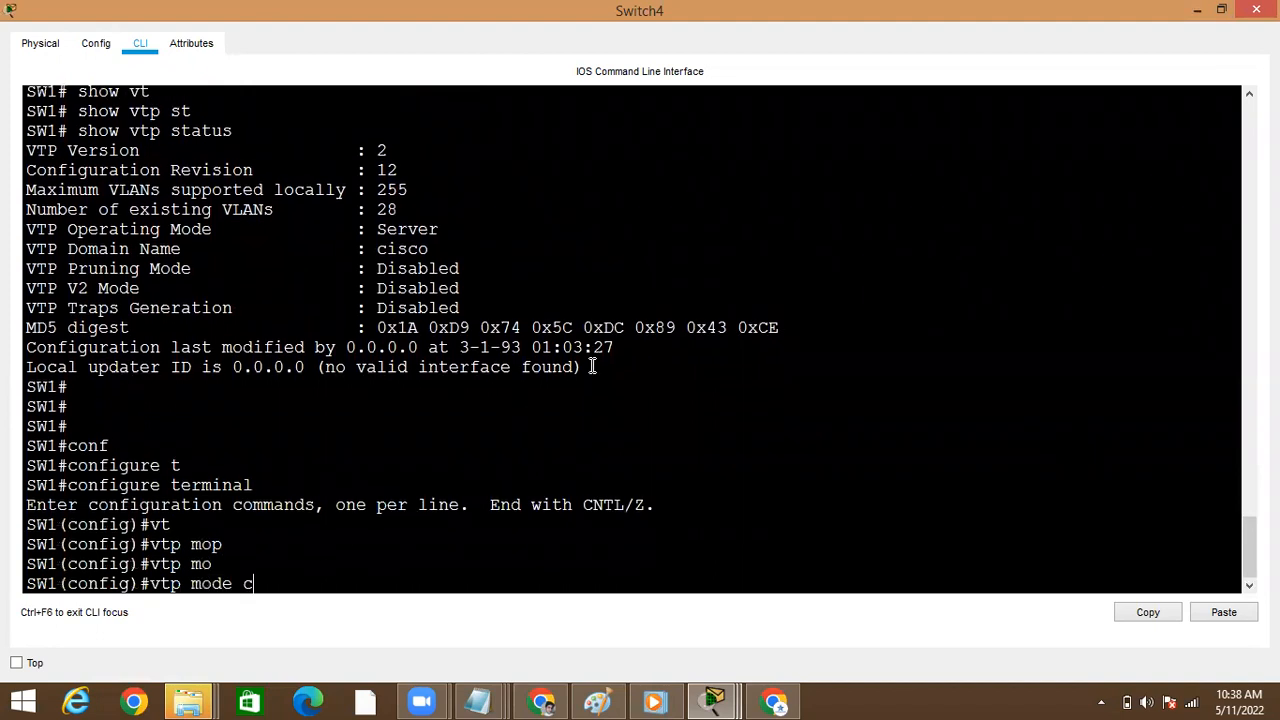
{"action": "type", "text": "l"}
{"action": "key", "text": "Tab"}
{"action": "key", "text": "Return"}
Check Switch4's VTP status in client mode with do show vtp sta
{"action": "type", "text": "do "}
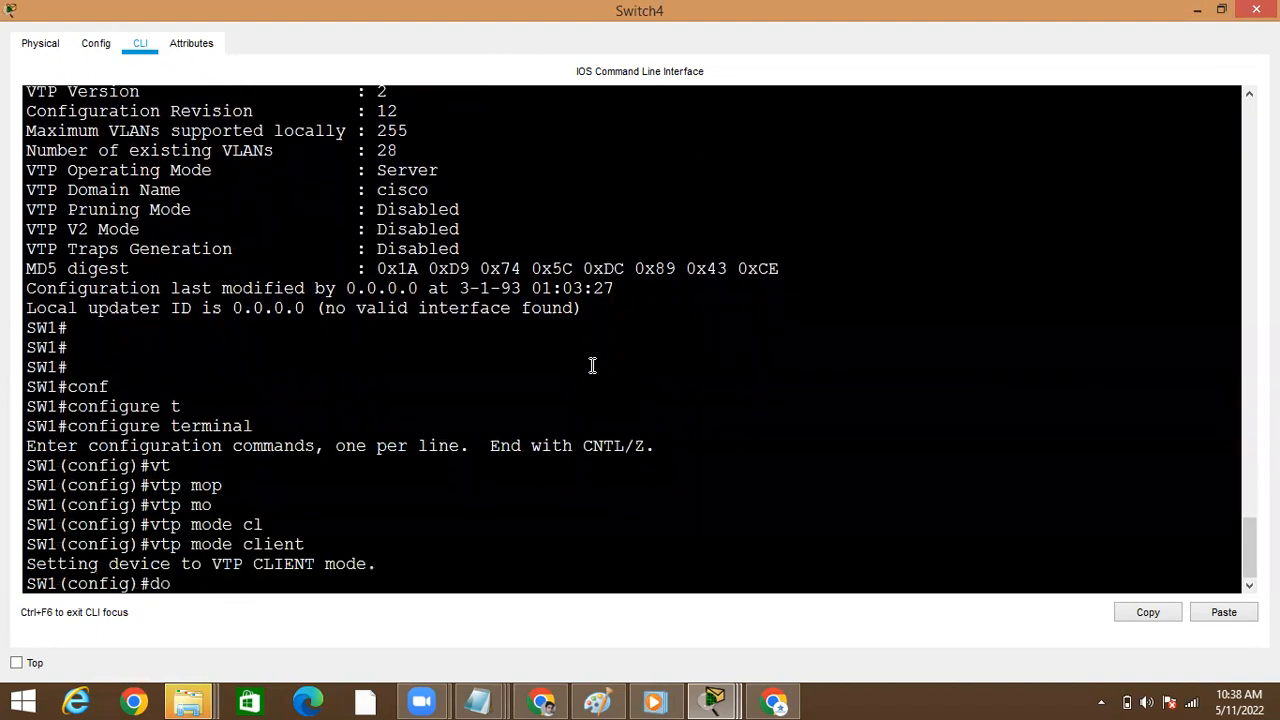
{"action": "type", "text": "show vtp sta"}
{"action": "key", "text": "Return"}
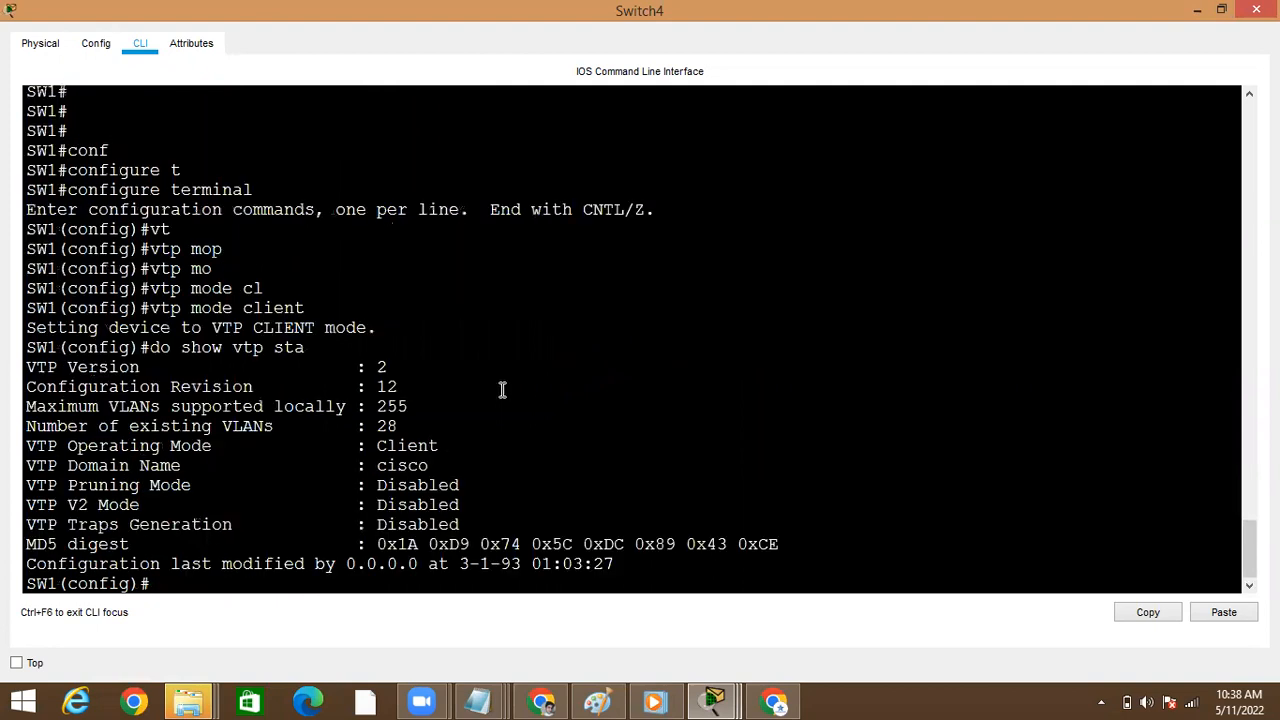
Change Switch4's VTP mode from client to server by editing the recalled vtp mode command
{"action": "key", "text": "Up"}
{"action": "key", "text": "Up"}
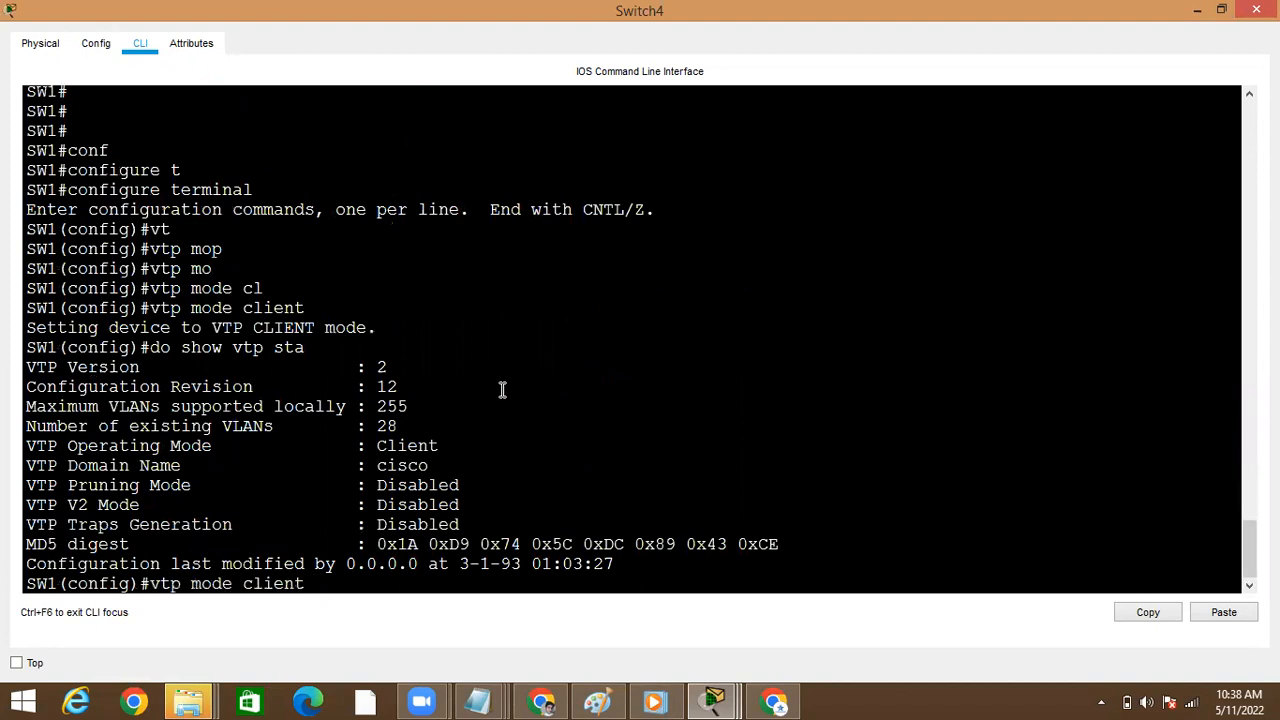
{"action": "key", "text": "BackSpace"}
{"action": "key", "text": "BackSpace"}
{"action": "key", "text": "BackSpace"}
{"action": "key", "text": "BackSpace"}
{"action": "key", "text": "BackSpace"}
{"action": "type", "text": "tra"}
{"action": "key", "text": "BackSpace"}
{"action": "key", "text": "BackSpace"}
{"action": "key", "text": "BackSpace"}
{"action": "type", "text": "ser"}
{"action": "key", "text": "Tab"}
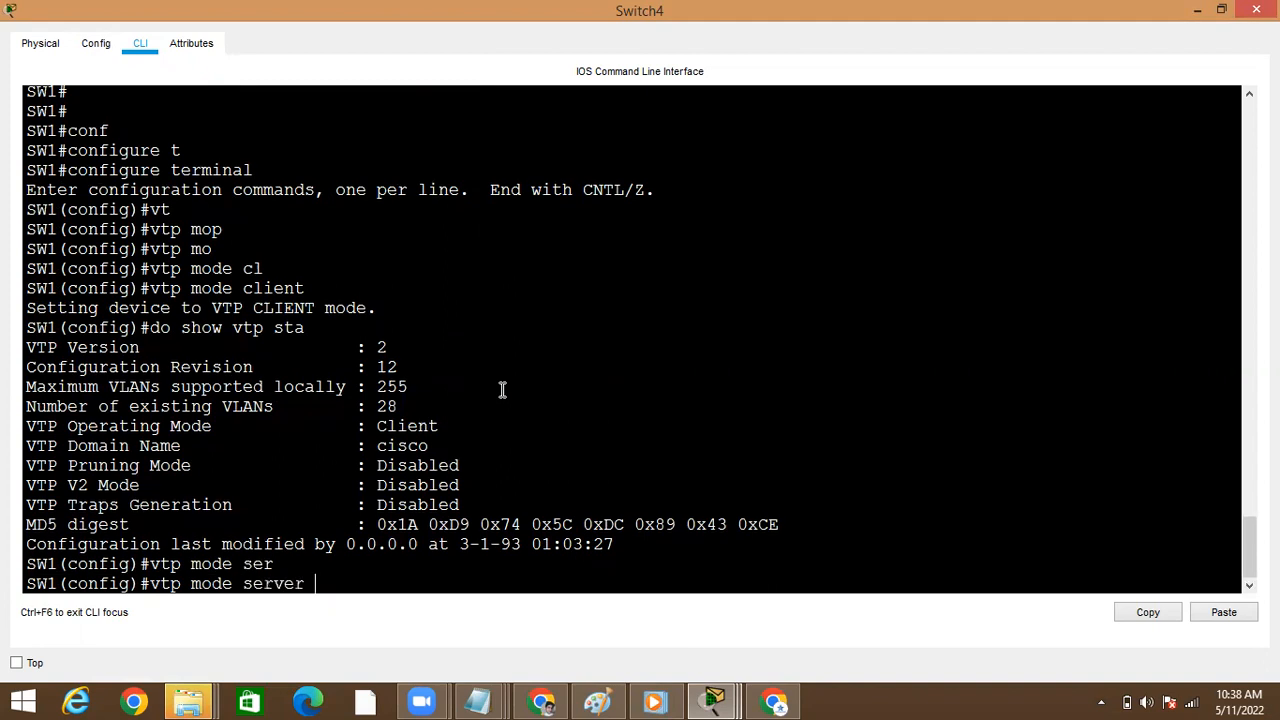
{"action": "key", "text": "Return"}
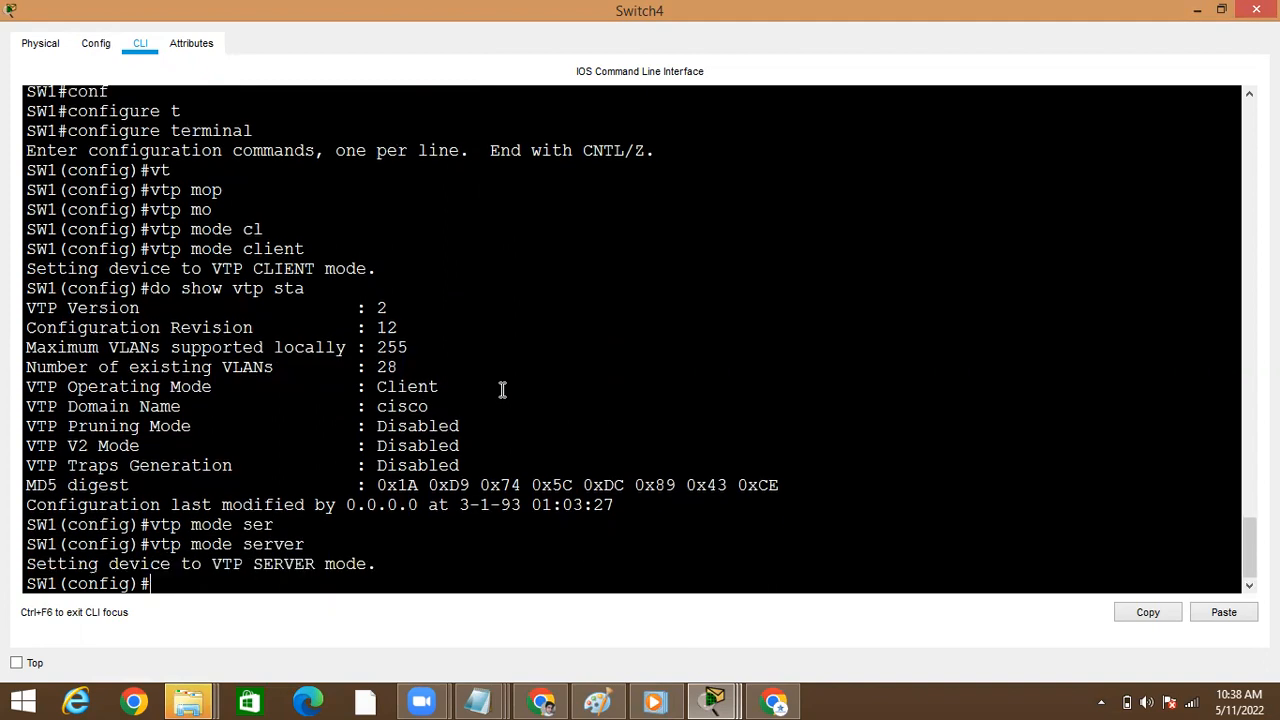
Rerun do show vtp sta on Switch4 to check the configuration revision in server mode
{"action": "key", "text": "Up"}
{"action": "key", "text": "Up"}
{"action": "key", "text": "Return"}
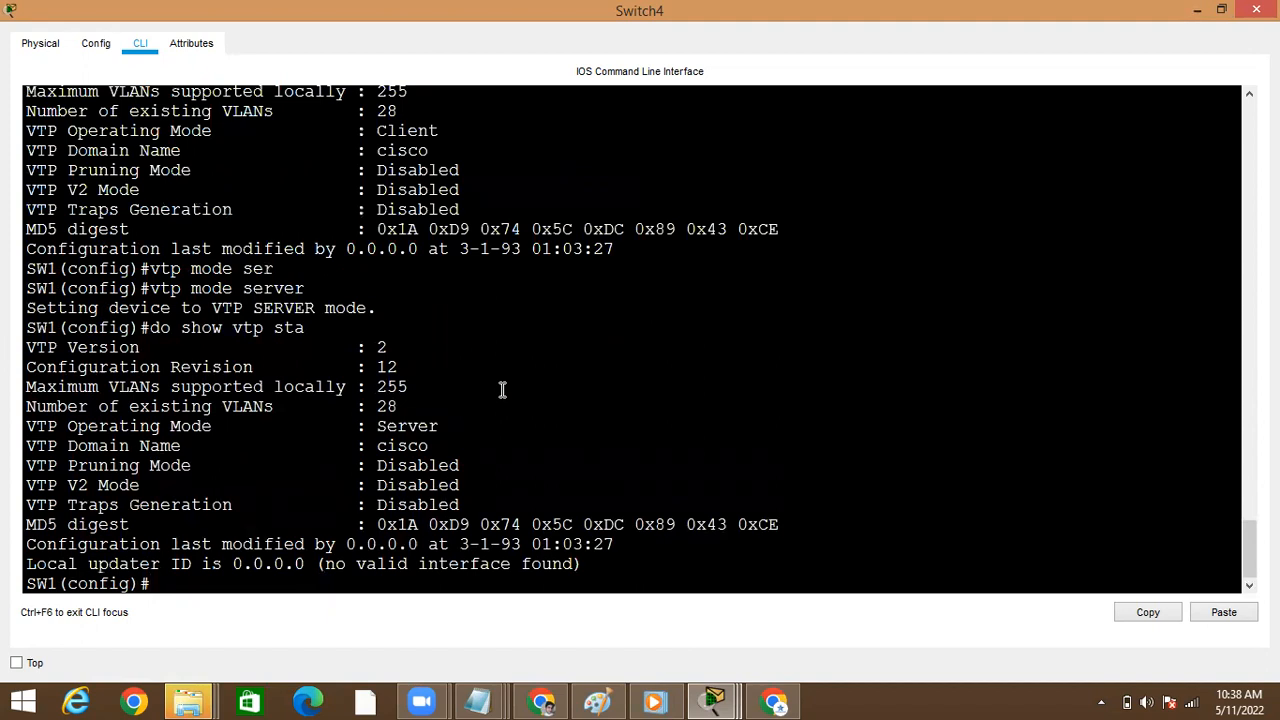
Reissue vtp mode server on Switch4, recheck its VTP status, and minimize the window
{"action": "key", "text": "Up"}
{"action": "key", "text": "Up"}
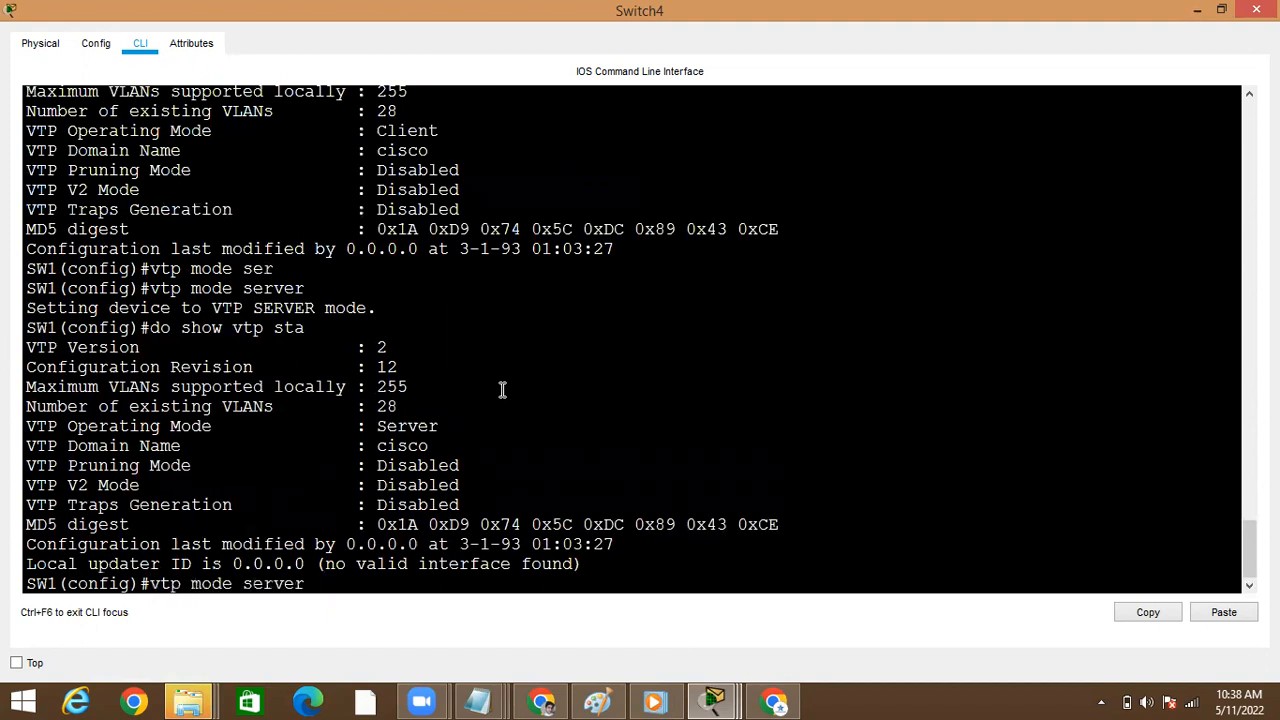
{"action": "key", "text": "Return"}
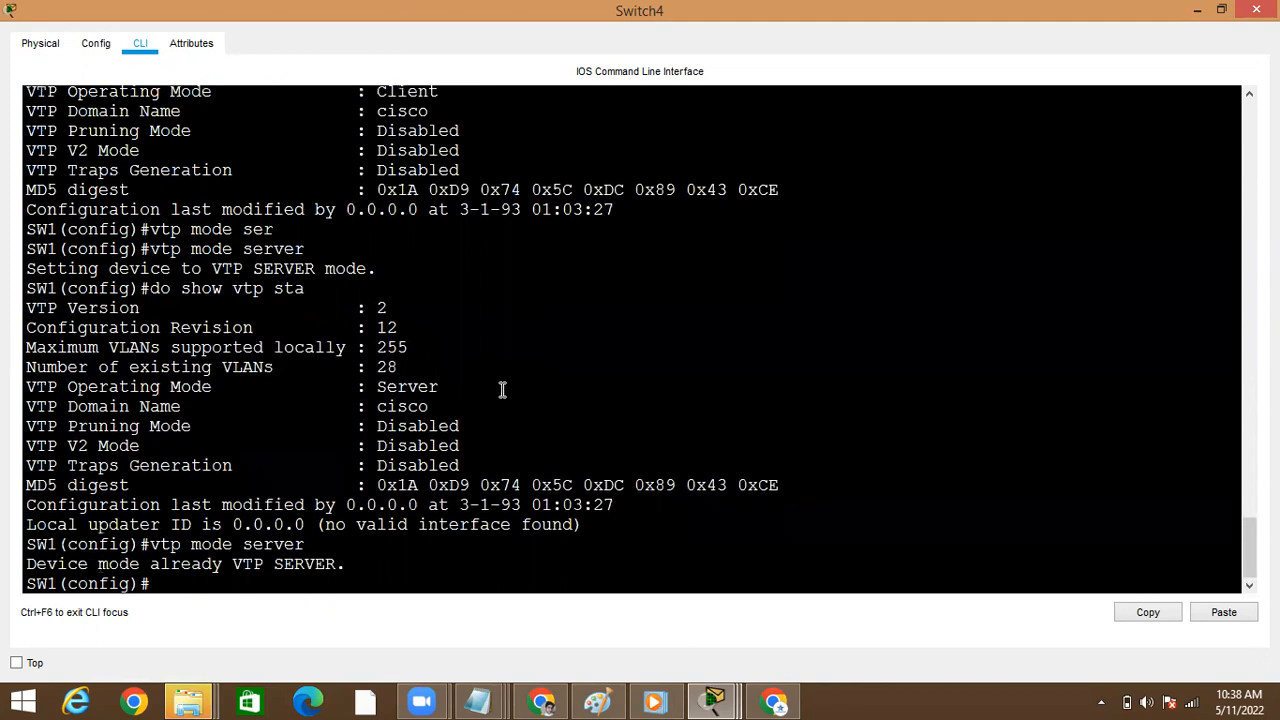
{"action": "key", "text": "Up"}
{"action": "key", "text": "Up"}
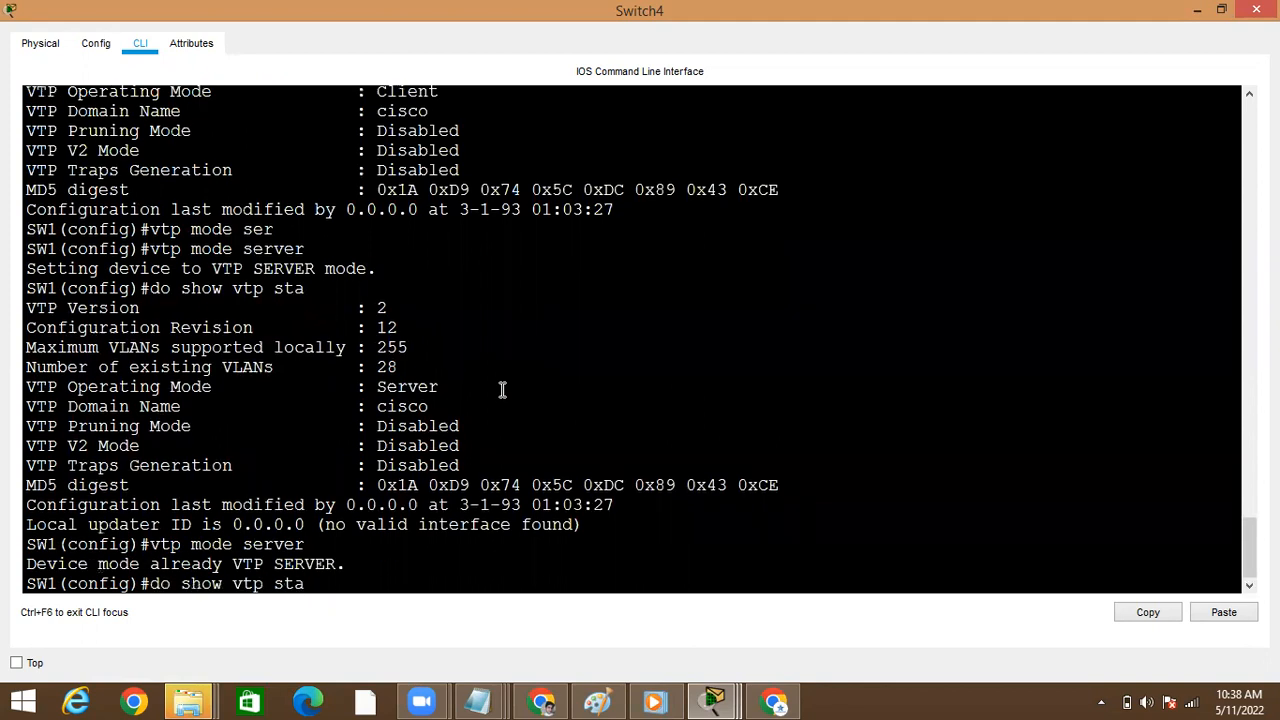
{"action": "key", "text": "Return"}
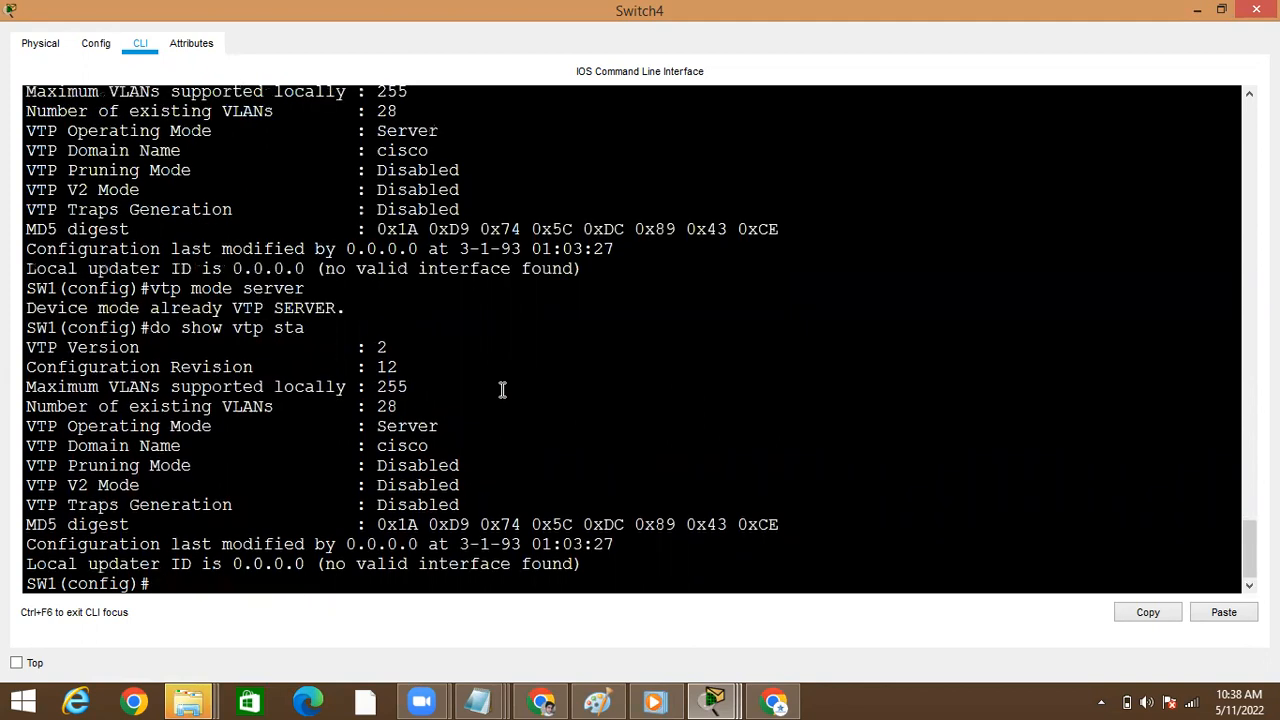
{"action": "left_click", "coordinate": [1198, 12]}
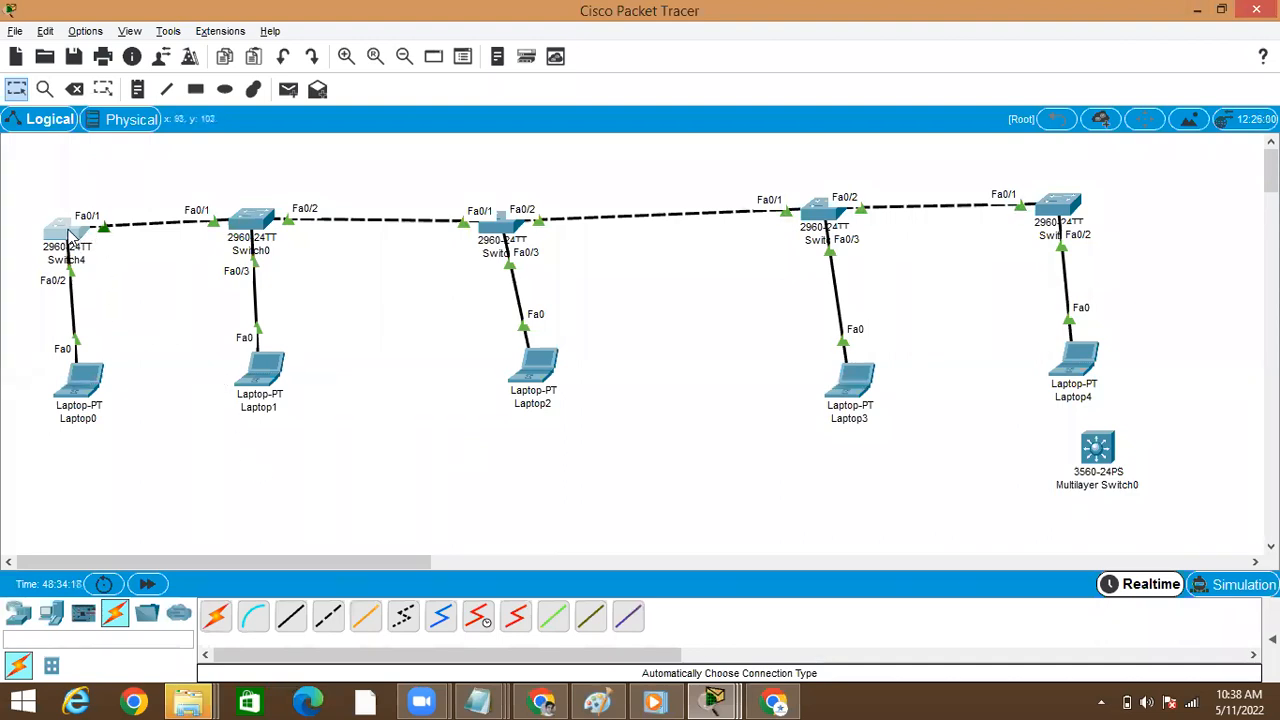
Open Switch0's command line and enter global configuration mode
{"action": "left_click", "coordinate": [260, 225]}
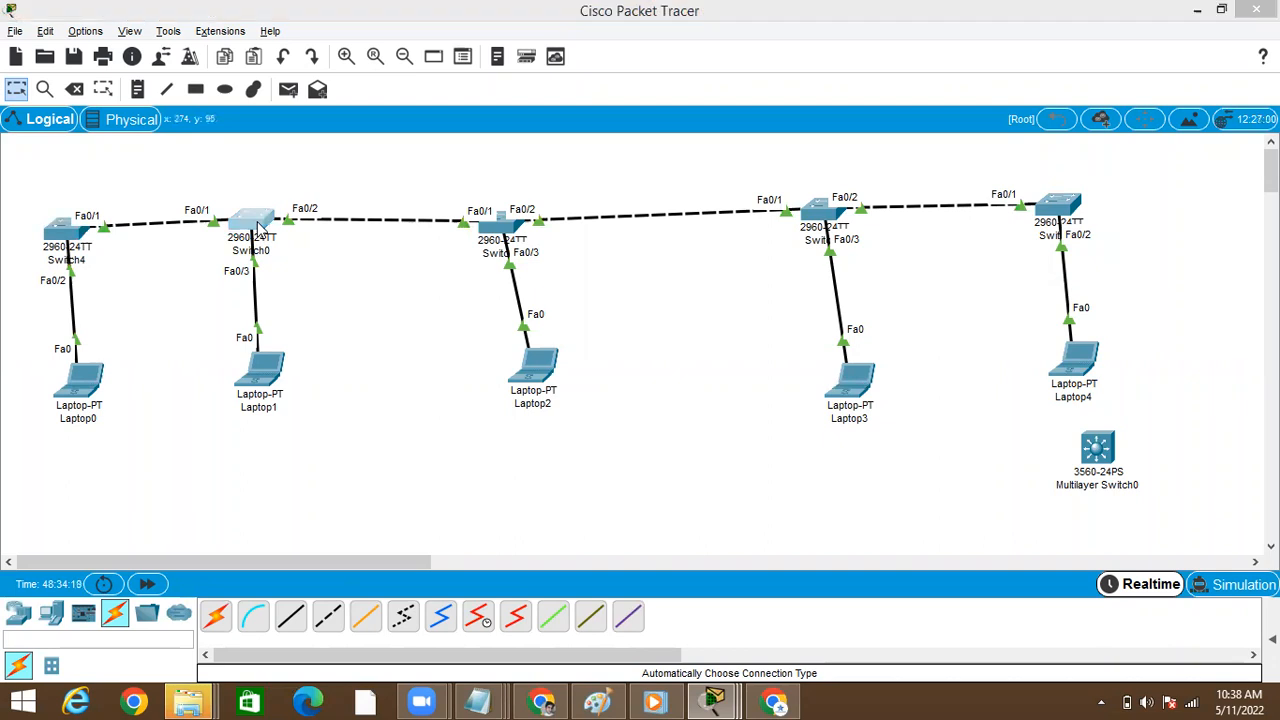
{"action": "type", "text": "conf"}
{"action": "key", "text": "Tab"}
{"action": "type", "text": "t"}
{"action": "key", "text": "Tab"}
{"action": "key", "text": "Return"}
Shut down interface fastEthernet 0/1 on Switch0, which links it to Switch4
{"action": "type", "text": "int"}
{"action": "key", "text": "Tab"}
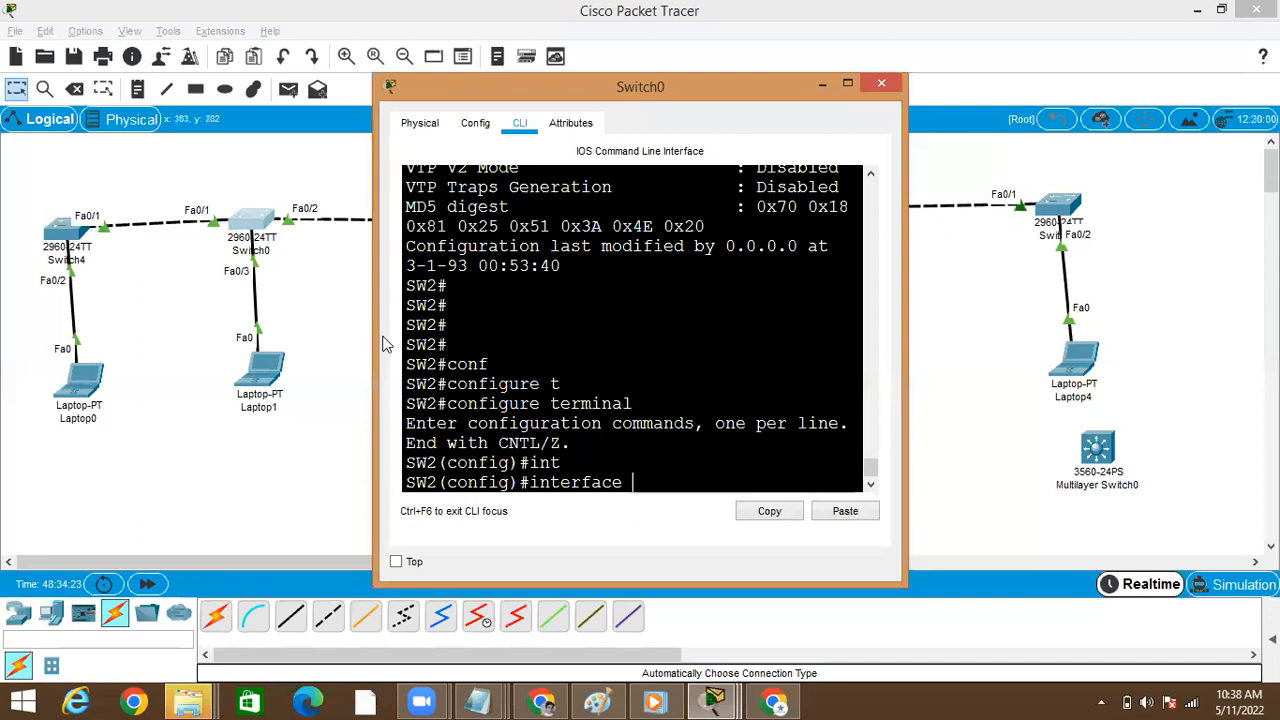
{"action": "type", "text": "fa"}
{"action": "key", "text": "Tab"}
{"action": "type", "text": "0"}
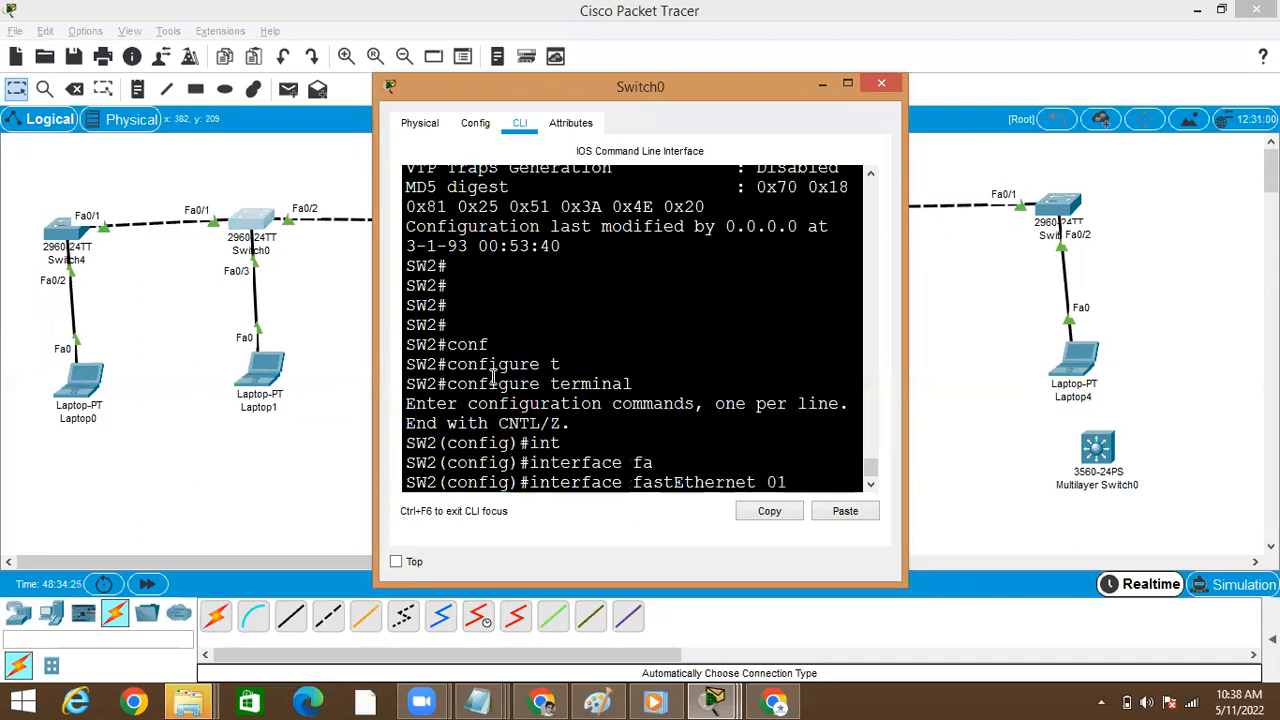
{"action": "type", "text": "/1"}
{"action": "key", "text": "Return"}
{"action": "type", "text": "SHUtdown"}
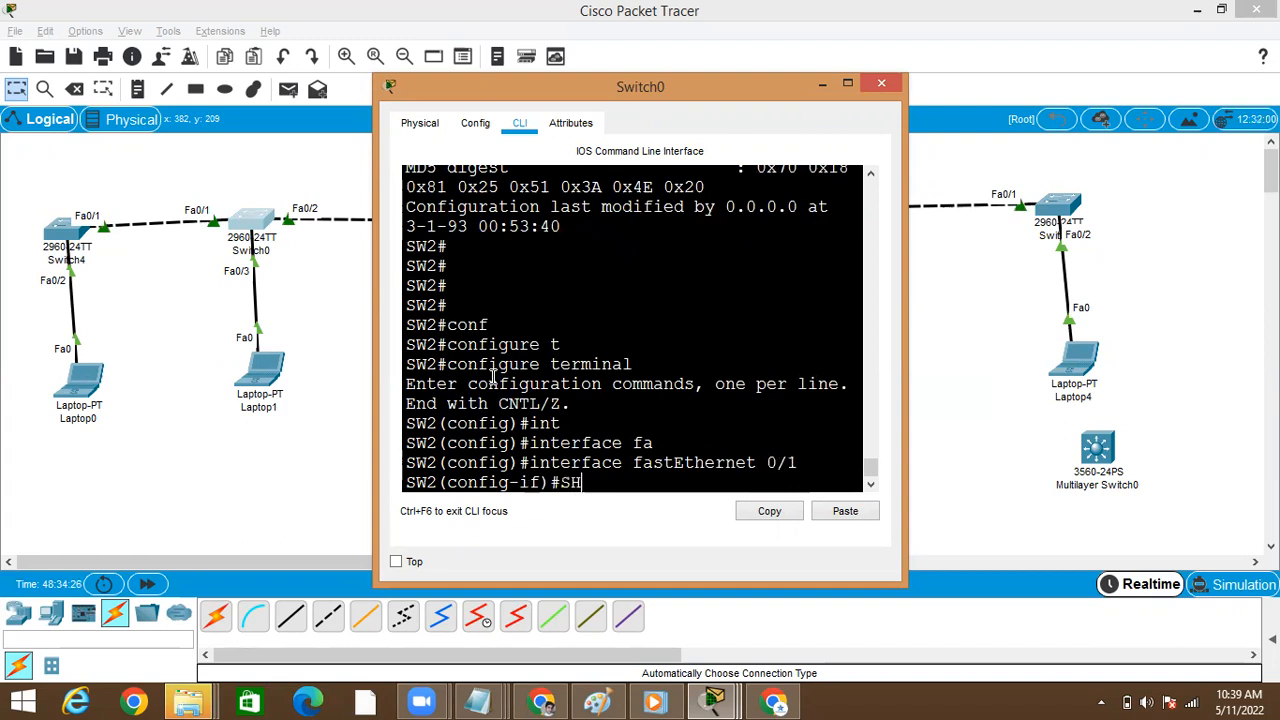
{"action": "key", "text": "Tab"}
{"action": "key", "text": "Return"}
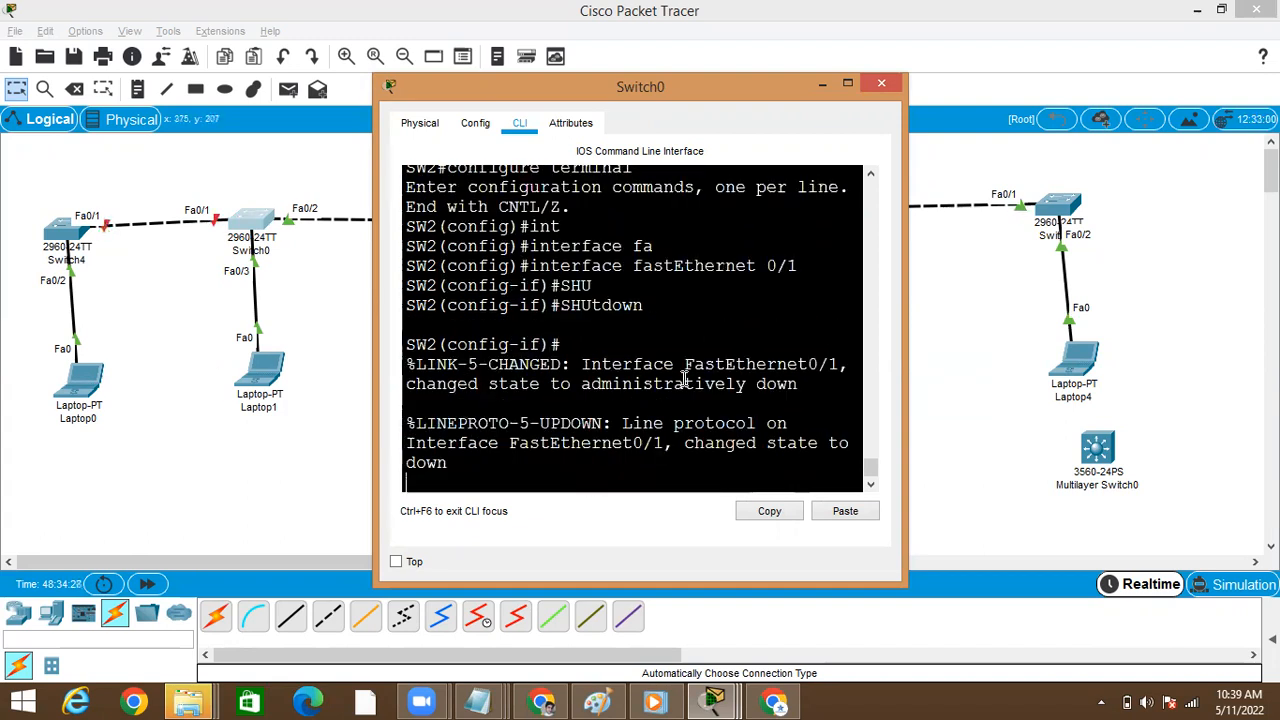
{"action": "key", "text": "Return"}
{"action": "key", "text": "Return"}
Return to Switch4's command line, leave configuration mode and run show vtp status
{"action": "left_click", "coordinate": [68, 237]}
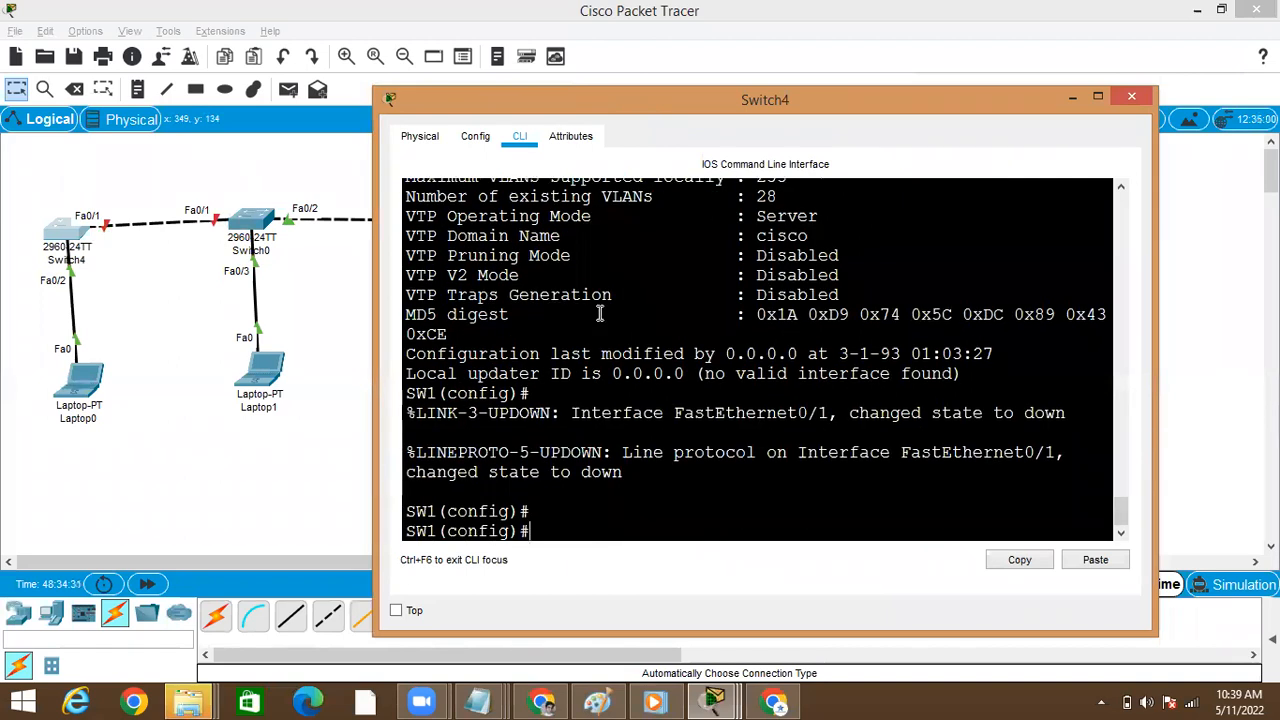
{"action": "key", "text": "ctrl+z"}
{"action": "type", "text": "sho"}
{"action": "key", "text": "Tab"}
{"action": "type", "text": "vt"}
{"action": "key", "text": "Tab"}
{"action": "type", "text": "st"}
{"action": "key", "text": "Tab"}
{"action": "key", "text": "Return"}
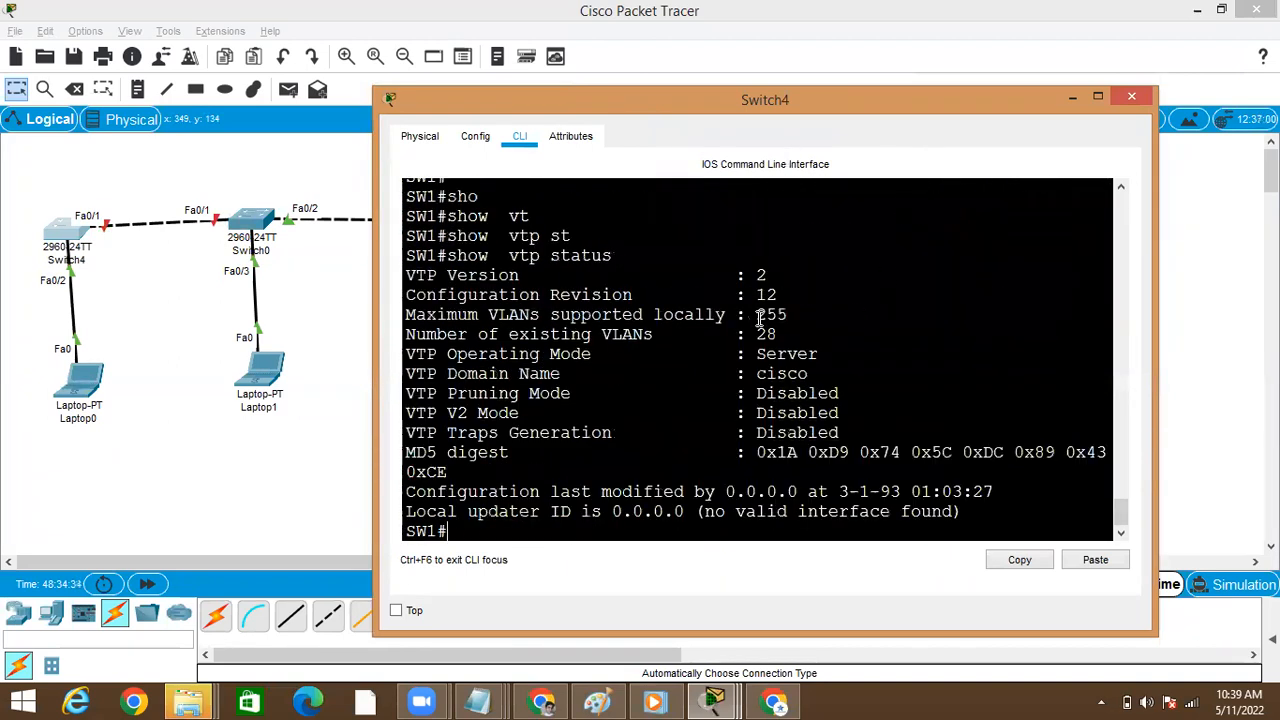
Rerun show vtp status on Switch4 and check the configuration revision in server mode
{"action": "key", "text": "Up"}
{"action": "key", "text": "Return"}
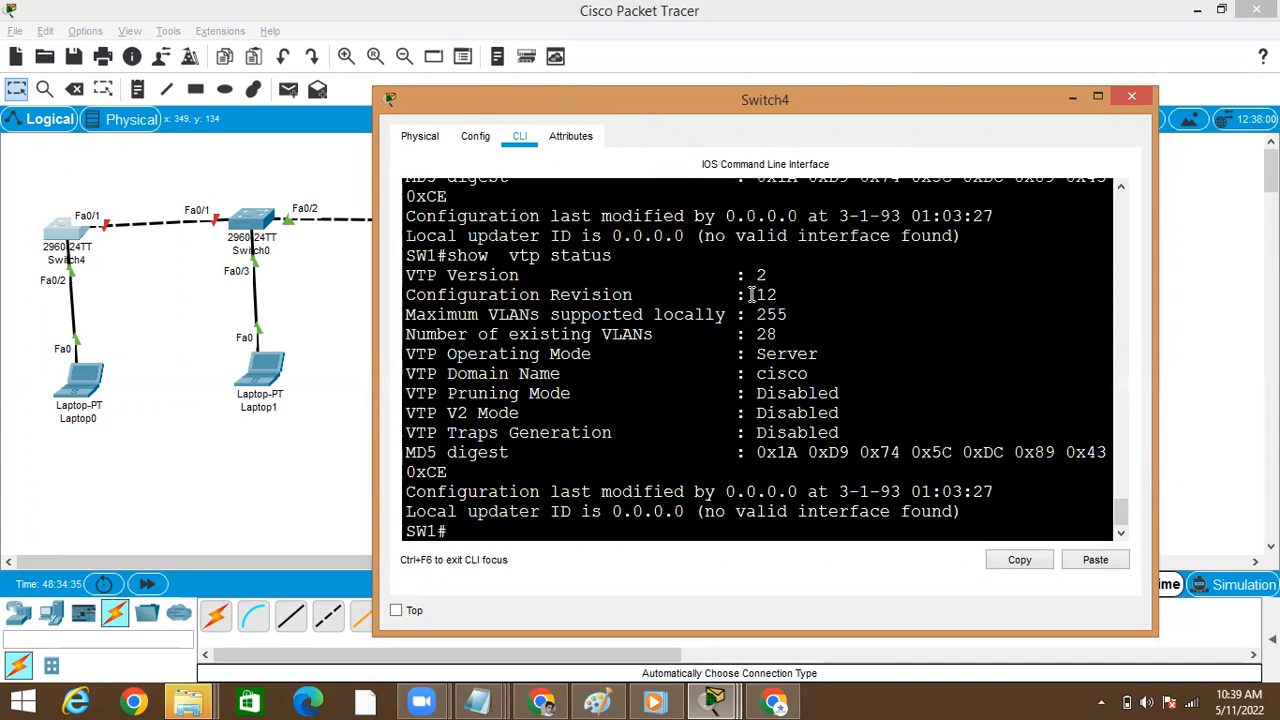
{"action": "double_click", "coordinate": [770, 294]}
{"action": "key", "text": "Return"}
{"action": "scroll", "coordinate": [778, 290], "scroll_direction": "up", "scroll_amount": 1}
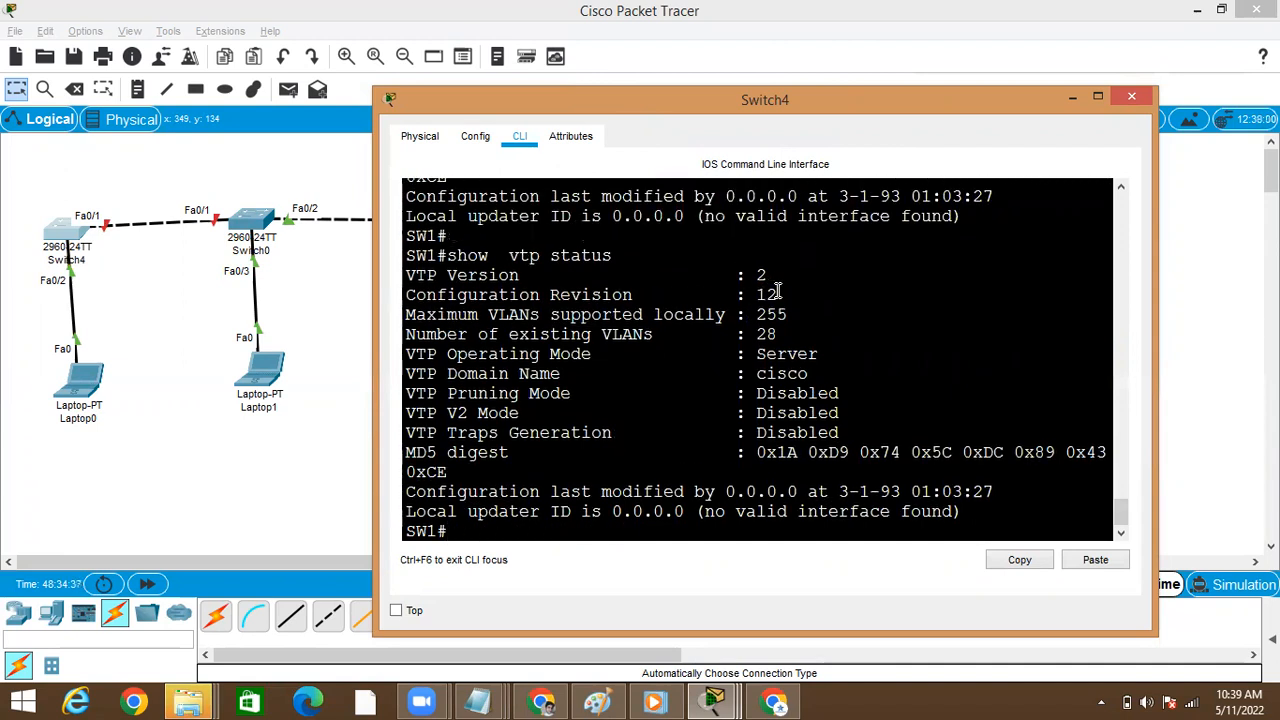
Enter global configuration mode on Switch4 and set its VTP mode to client
{"action": "type", "text": "conf"}
{"action": "key", "text": "Tab"}
{"action": "type", "text": "t"}
{"action": "key", "text": "Tab"}
{"action": "key", "text": "Return"}
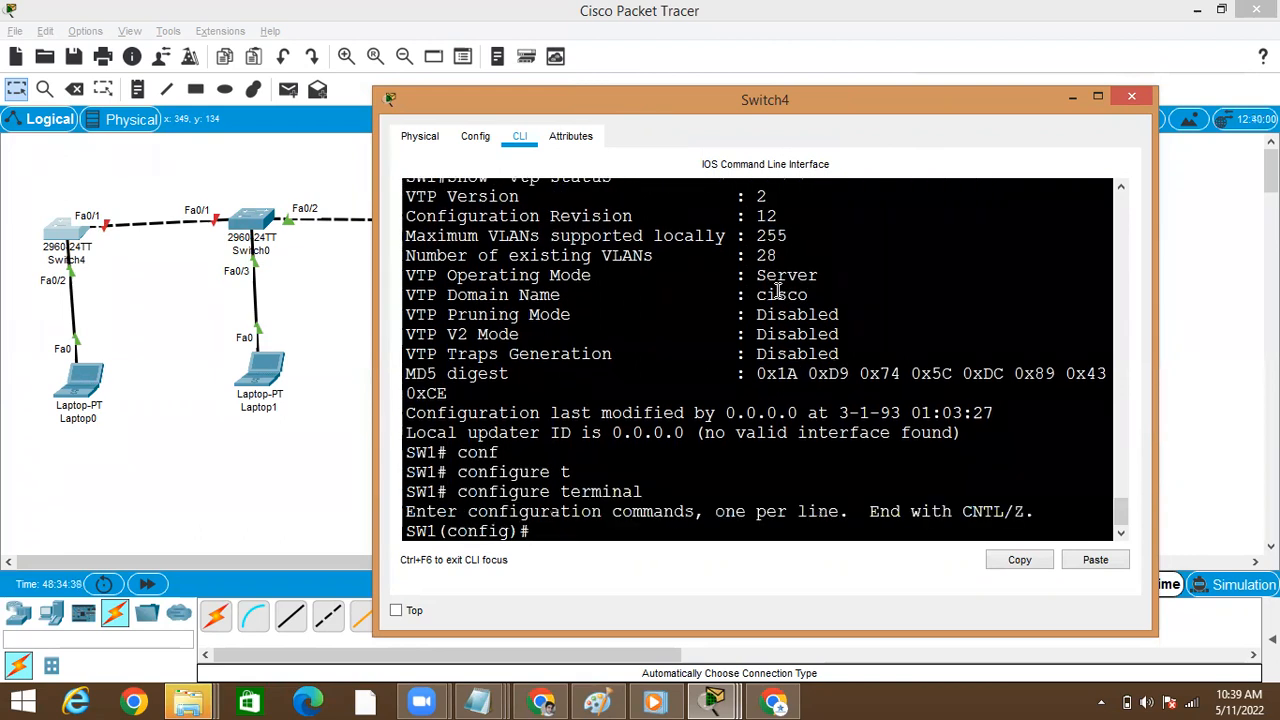
{"action": "type", "text": "vtp m"}
{"action": "key", "text": "Tab"}
{"action": "type", "text": "m"}
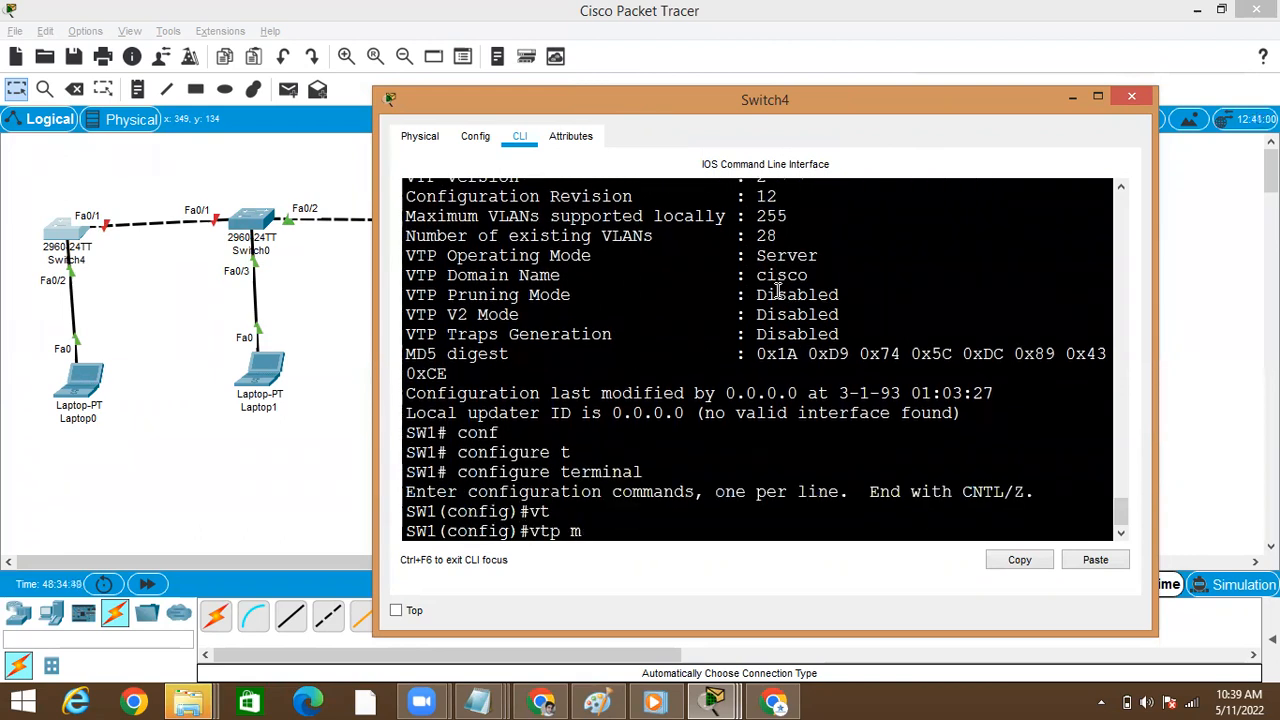
{"action": "type", "text": "o"}
{"action": "key", "text": "Tab"}
{"action": "type", "text": "cl"}
{"action": "key", "text": "Tab"}
{"action": "key", "text": "Return"}
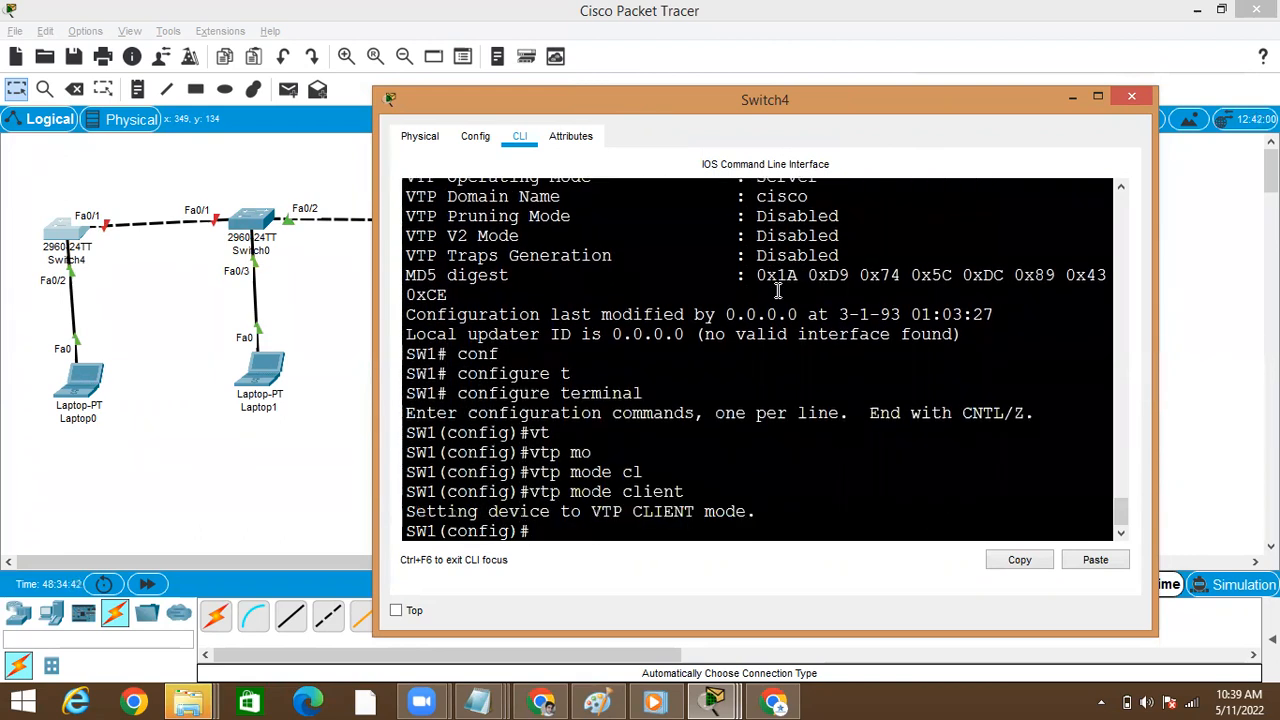
Exit configuration mode on Switch4 and run show vtp status to inspect its client-mode settings
{"action": "key", "text": "Return"}
{"action": "key", "text": "ctrl+z"}
{"action": "key", "text": "Return"}
{"action": "type", "text": "show  vt"}
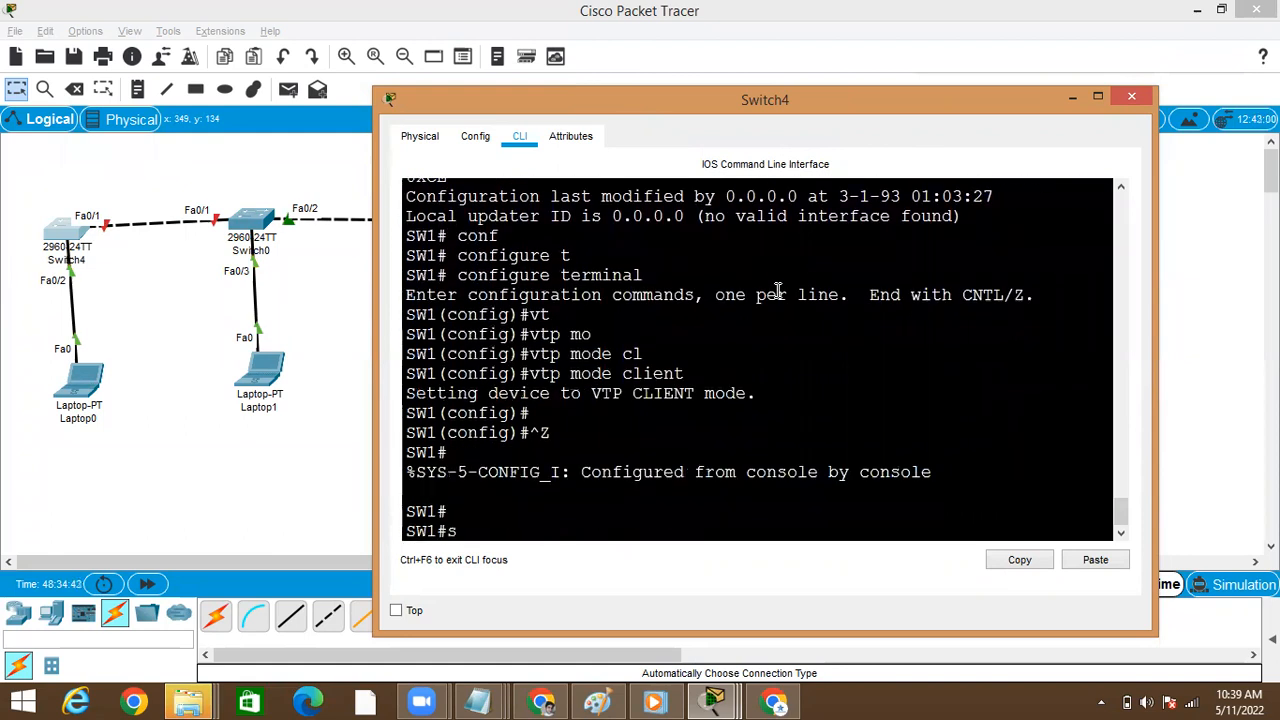
{"action": "key", "text": "Tab"}
{"action": "type", "text": "vt"}
{"action": "key", "text": "Tab"}
{"action": "type", "text": "st"}
{"action": "key", "text": "Tab"}
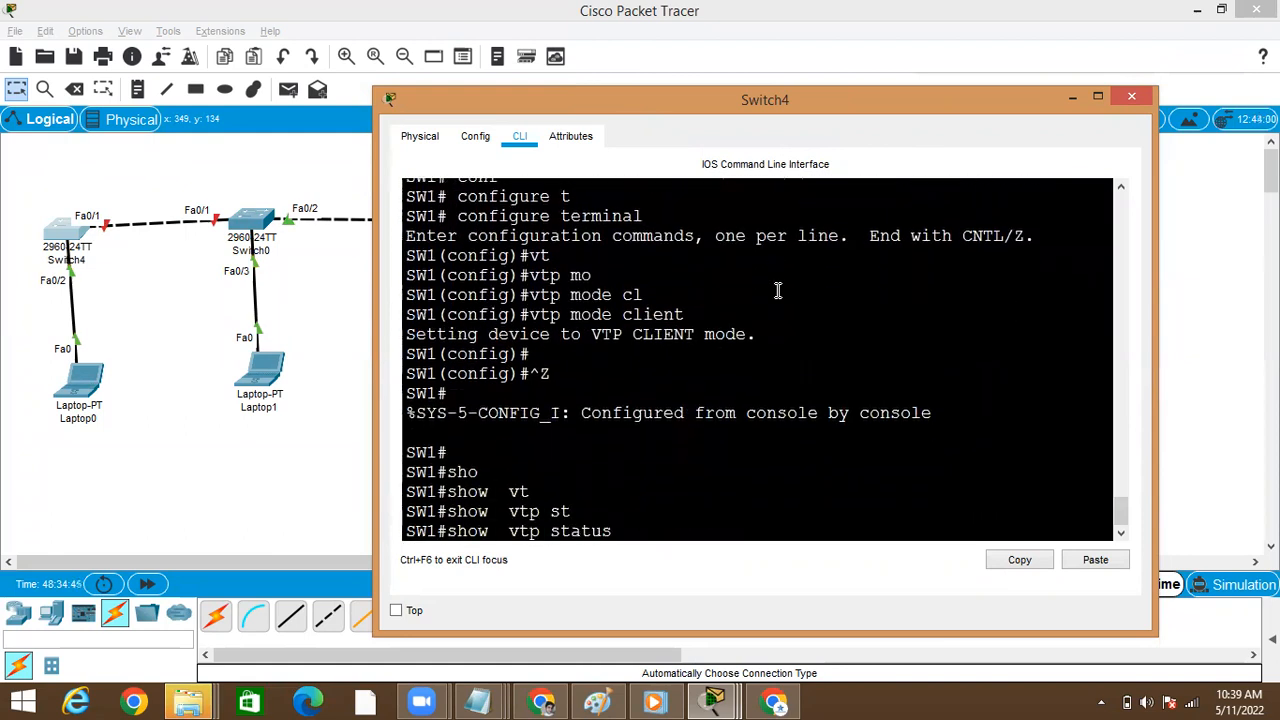
{"action": "key", "text": "Return"}
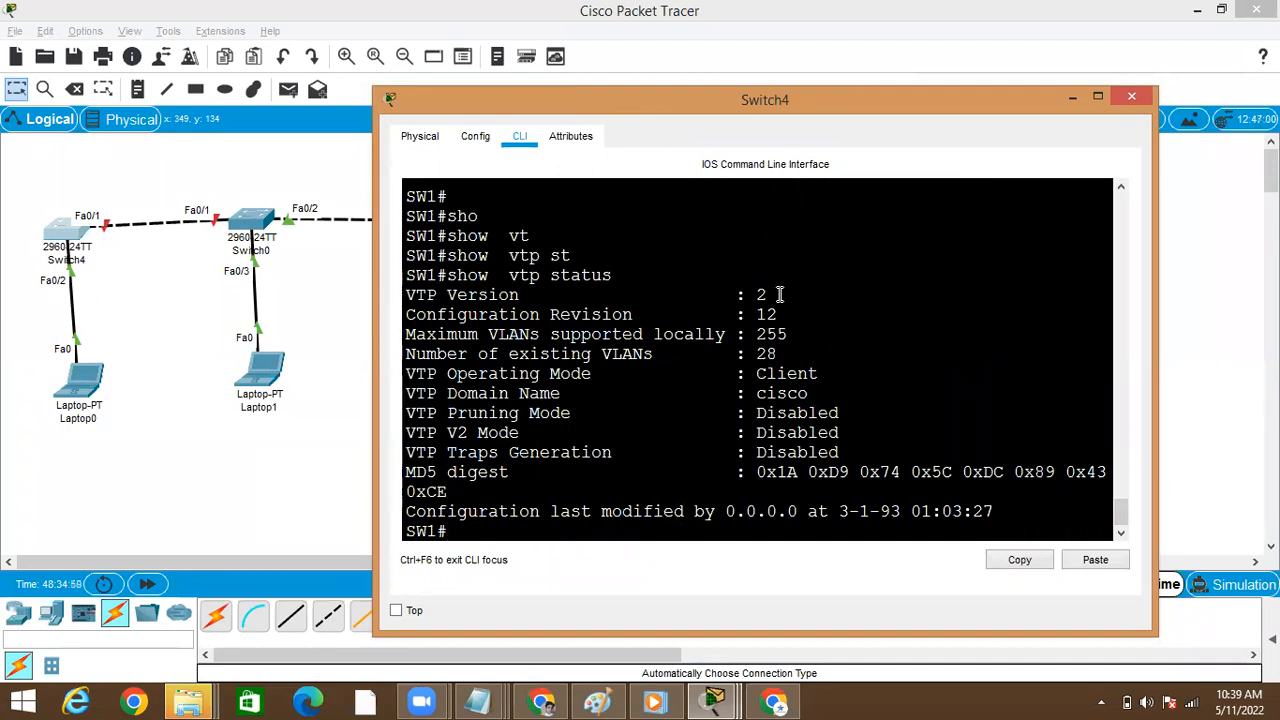
Rerun show vtp status on Switch4 and examine the configuration revision in client mode
{"action": "double_click", "coordinate": [772, 314]}
{"action": "triple_click", "coordinate": [776, 311]}
{"action": "triple_click", "coordinate": [776, 311]}
{"action": "left_click", "coordinate": [776, 311]}
{"action": "double_click", "coordinate": [776, 311]}
{"action": "key", "text": "Return"}
{"action": "key", "text": "Up"}
{"action": "key", "text": "Return"}
{"action": "key", "text": "Up"}
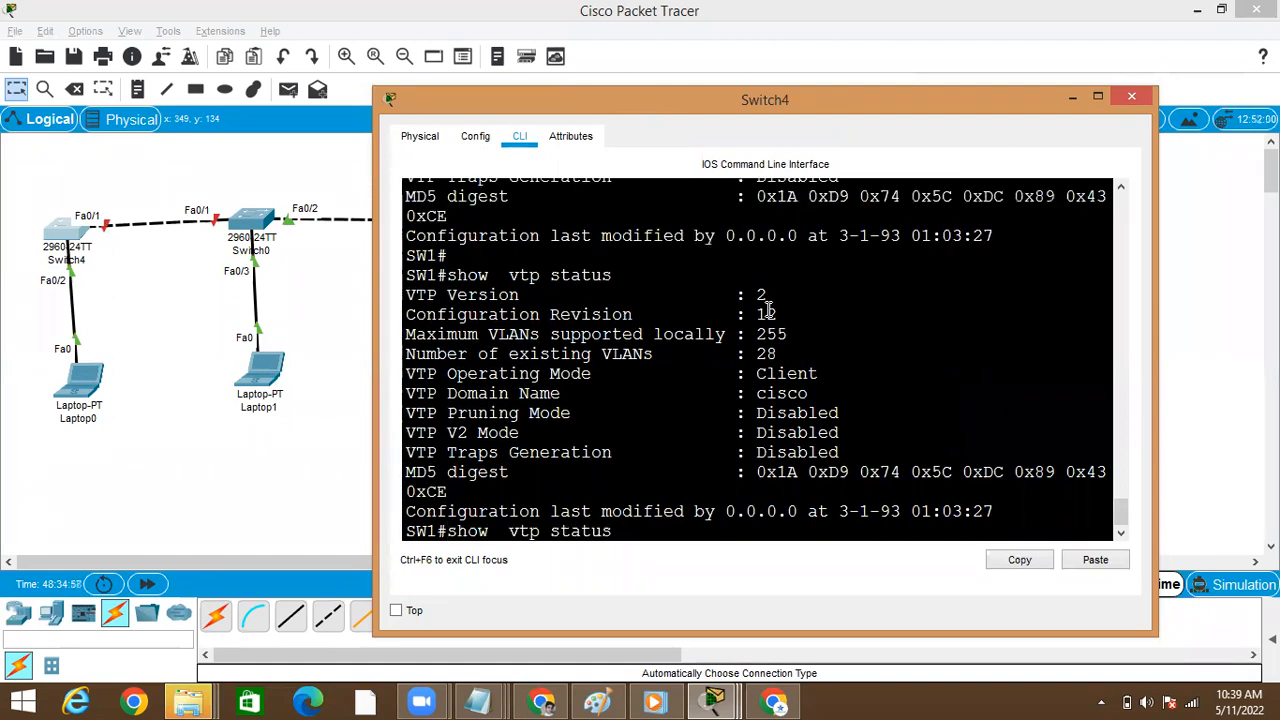
{"action": "key", "text": "Return"}
{"action": "key", "text": "Up"}
{"action": "key", "text": "Down"}
{"action": "key", "text": "Up"}
{"action": "key", "text": "Down"}
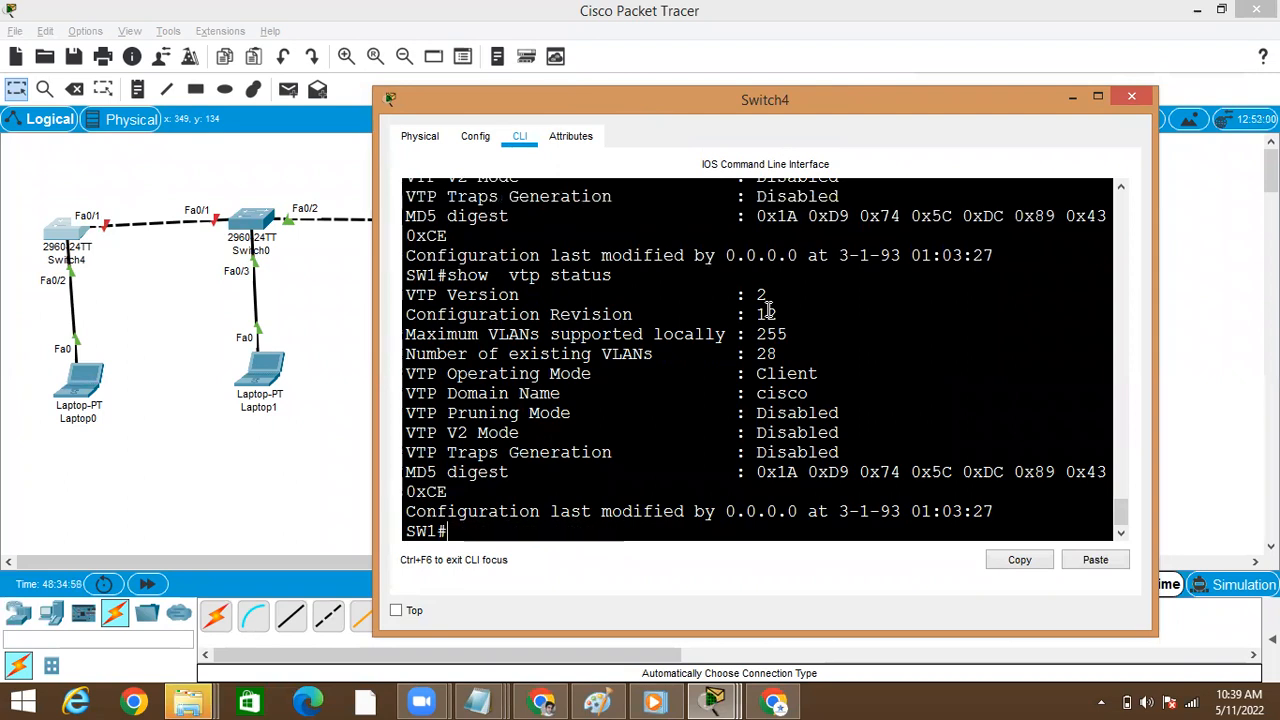
Enter global configuration mode on Switch4 and begin the vtp mode command
{"action": "type", "text": "conf"}
{"action": "key", "text": "Tab"}
{"action": "type", "text": "t"}
{"action": "key", "text": "Tab"}
{"action": "key", "text": "Return"}
{"action": "type", "text": "vt"}
{"action": "key", "text": "Tab"}
{"action": "type", "text": "mo"}
{"action": "key", "text": "Tab"}
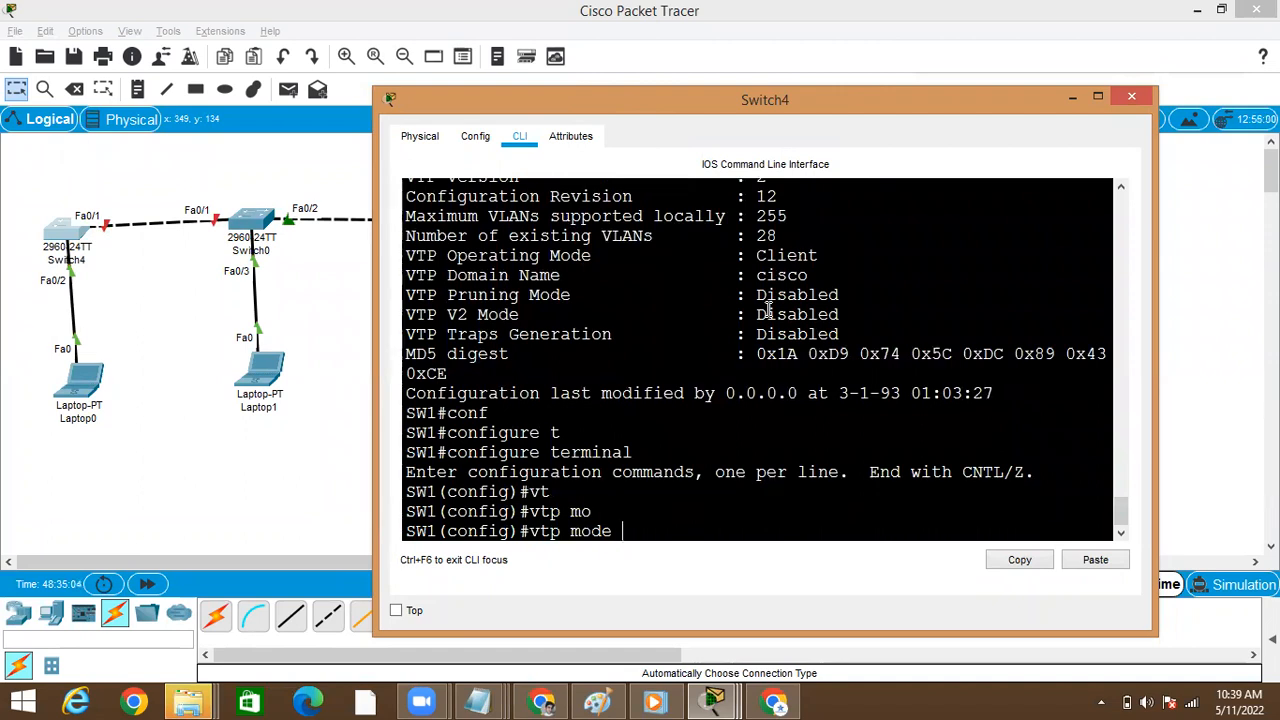
{"action": "type", "text": "ser"}
{"action": "key", "text": "Tab"}
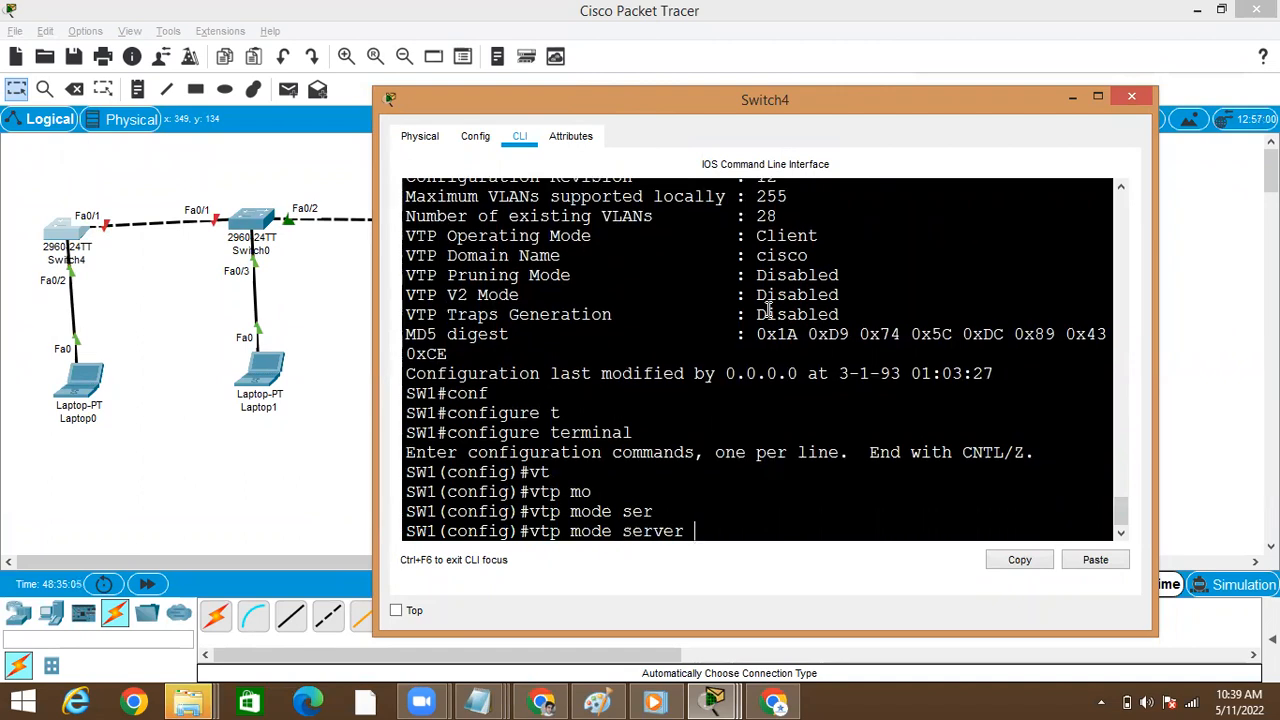
{"action": "key", "text": "BackSpace"}
{"action": "key", "text": "BackSpace"}
{"action": "key", "text": "BackSpace"}
{"action": "key", "text": "BackSpace"}
{"action": "key", "text": "BackSpace"}
{"action": "key", "text": "BackSpace"}
{"action": "key", "text": "BackSpace"}
{"action": "type", "text": "tr"}
{"action": "key", "text": "BackSpace"}
{"action": "key", "text": "BackSpace"}
Complete the vtp mode command with transparent and apply it on Switch4
{"action": "type", "text": "tra"}
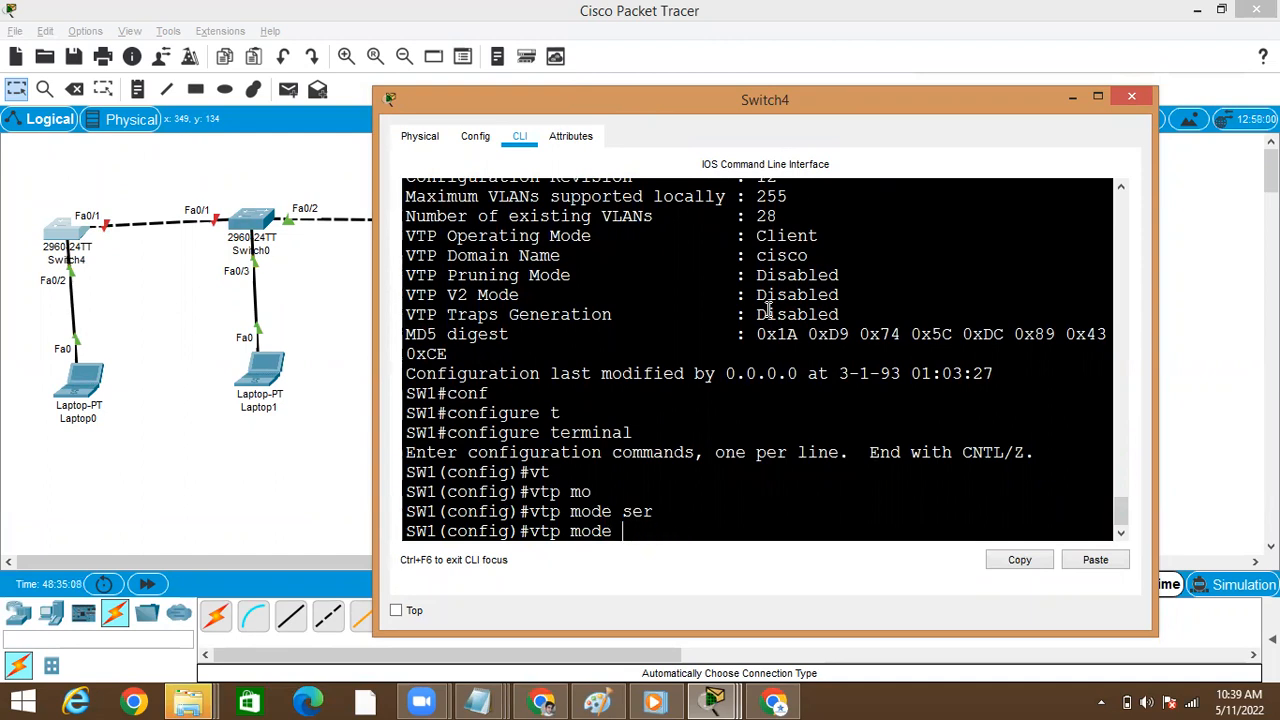
{"action": "key", "text": "Tab"}
{"action": "key", "text": "Return"}
{"action": "key", "text": "Return"}
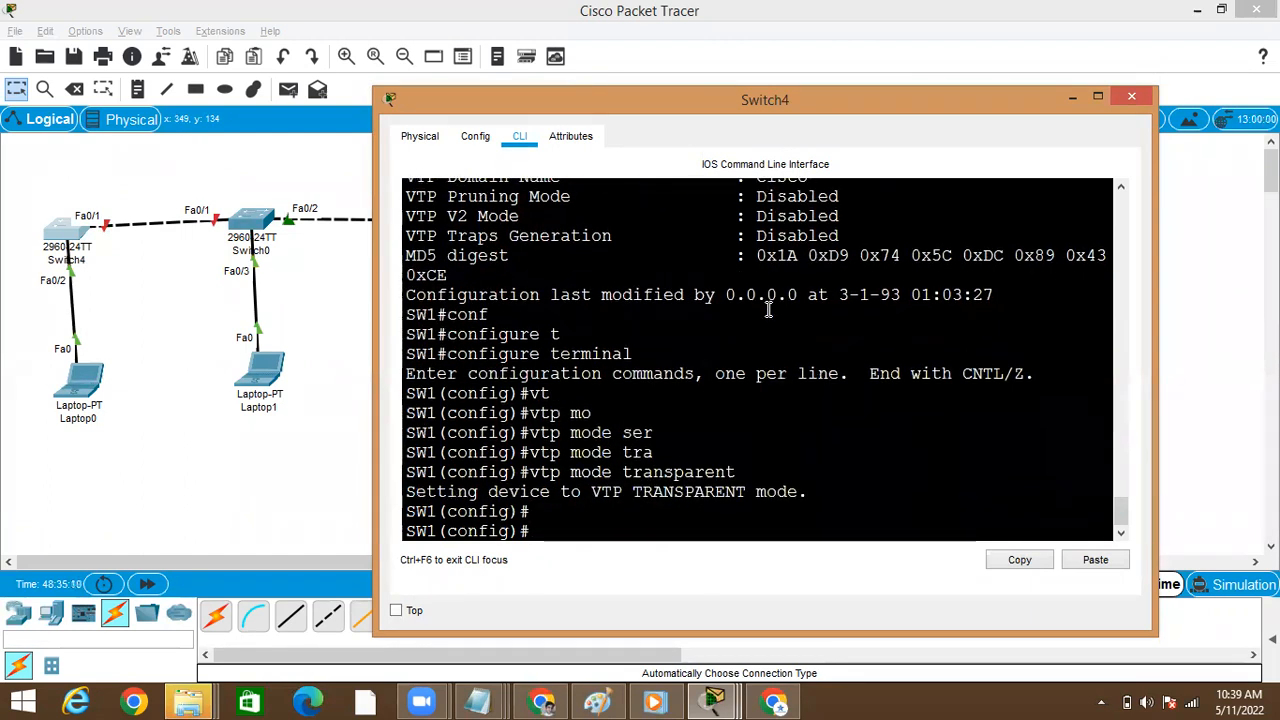
Exit configuration mode and run show vtp status to check Switch4's configuration revision in transparent mode
{"action": "key", "text": "ctrl+z"}
{"action": "type", "text": "sh"}
{"action": "key", "text": "Tab"}
{"action": "type", "text": "vt"}
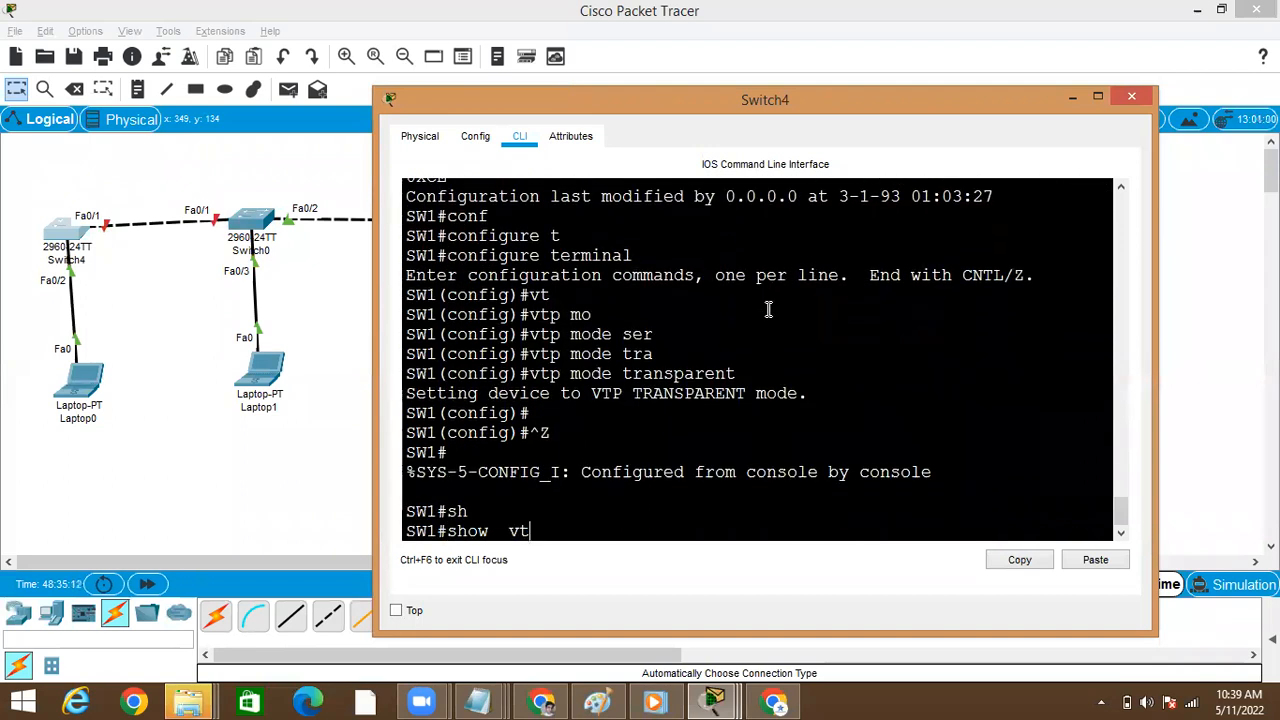
{"action": "key", "text": "Tab"}
{"action": "type", "text": "st"}
{"action": "key", "text": "Tab"}
{"action": "key", "text": "Return"}
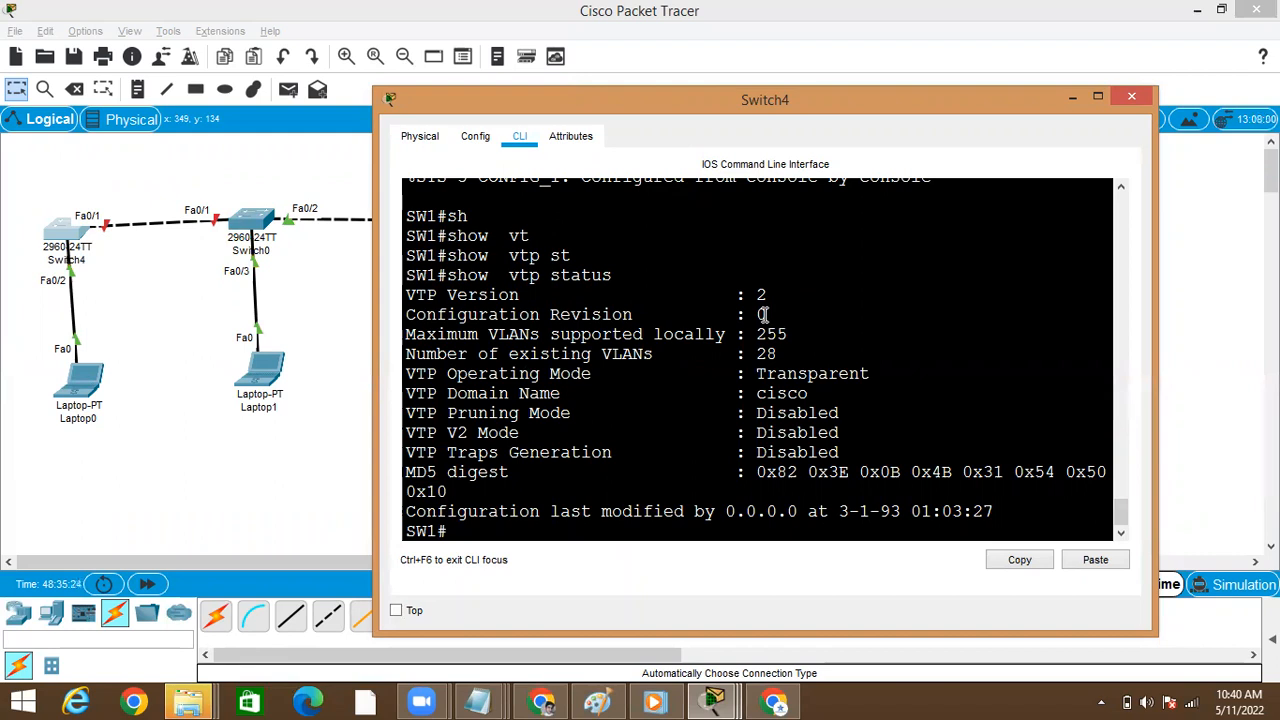
Enter global configuration mode on Switch4 and set its VTP mode back to server
{"action": "type", "text": "conf"}
{"action": "key", "text": "Tab"}
{"action": "type", "text": "t"}
{"action": "key", "text": "Tab"}
{"action": "key", "text": "Return"}
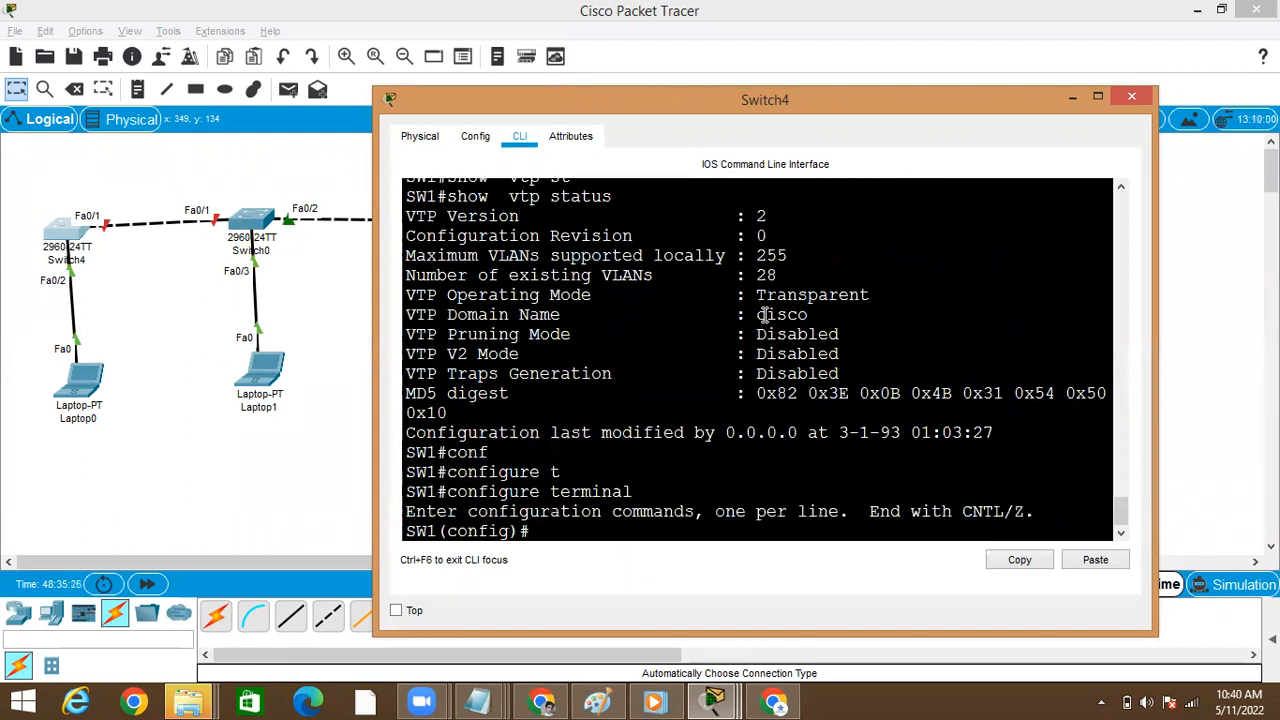
{"action": "type", "text": "vt"}
{"action": "key", "text": "Tab"}
{"action": "type", "text": "m"}
{"action": "key", "text": "Tab"}
{"action": "type", "text": "de s"}
{"action": "key", "text": "BackSpace"}
{"action": "key", "text": "BackSpace"}
{"action": "type", "text": "se"}
{"action": "key", "text": "Tab"}
{"action": "key", "text": "Return"}
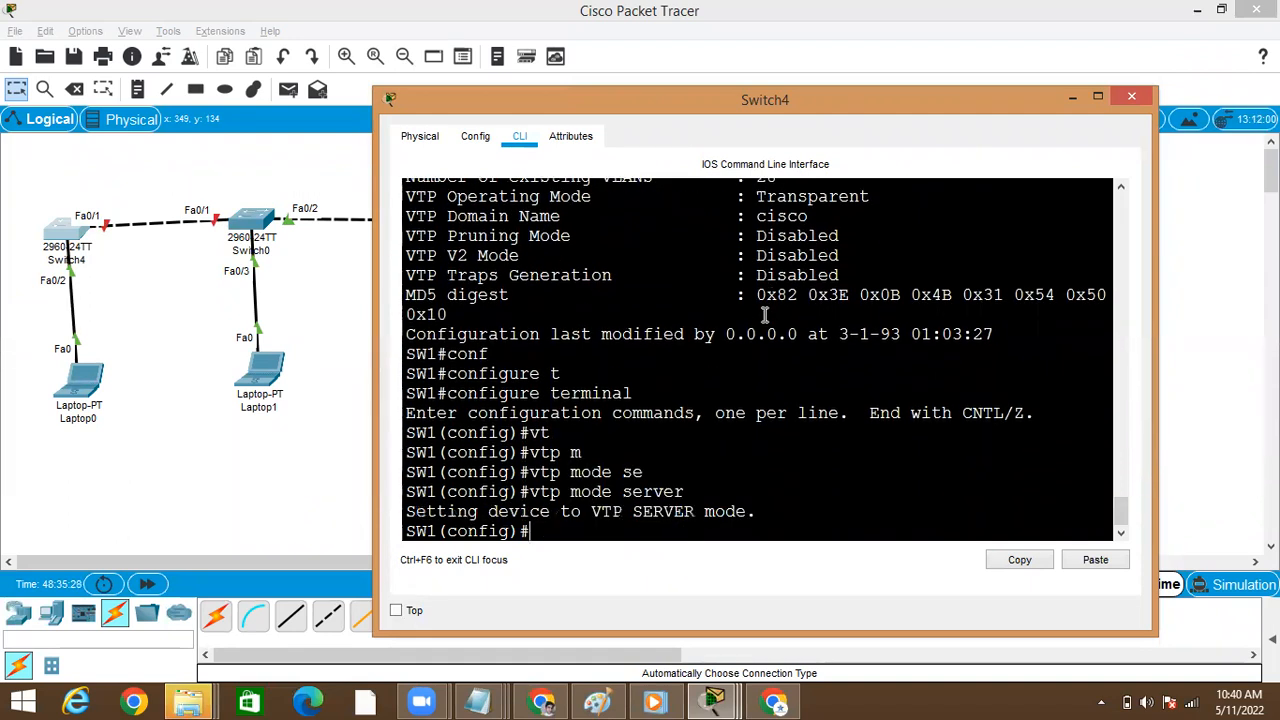
Exit configuration mode on Switch4 and run show vtp status twice to check the revision after returning to server mode
{"action": "key", "text": "ctrl+z"}
{"action": "key", "text": "Return"}
{"action": "key", "text": "Return"}
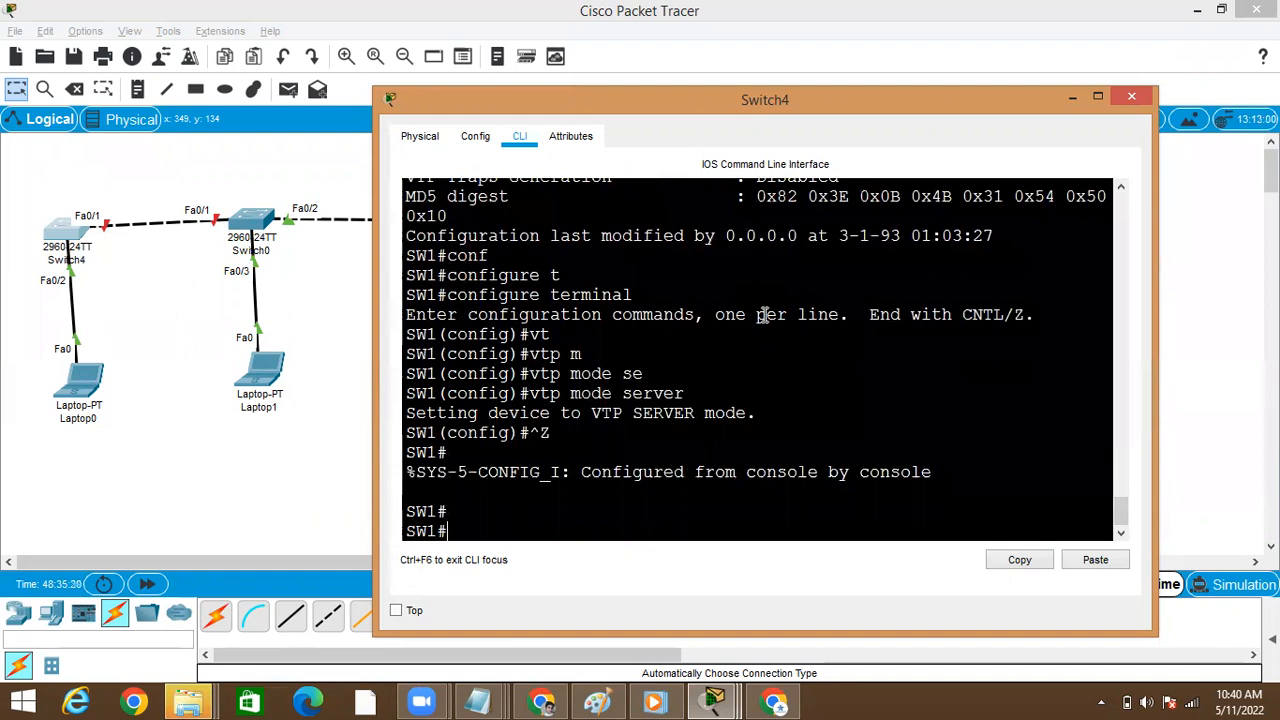
{"action": "type", "text": "show  v"}
{"action": "key", "text": "Tab"}
{"action": "type", "text": "vt"}
{"action": "key", "text": "Tab"}
{"action": "type", "text": "st"}
{"action": "key", "text": "Tab"}
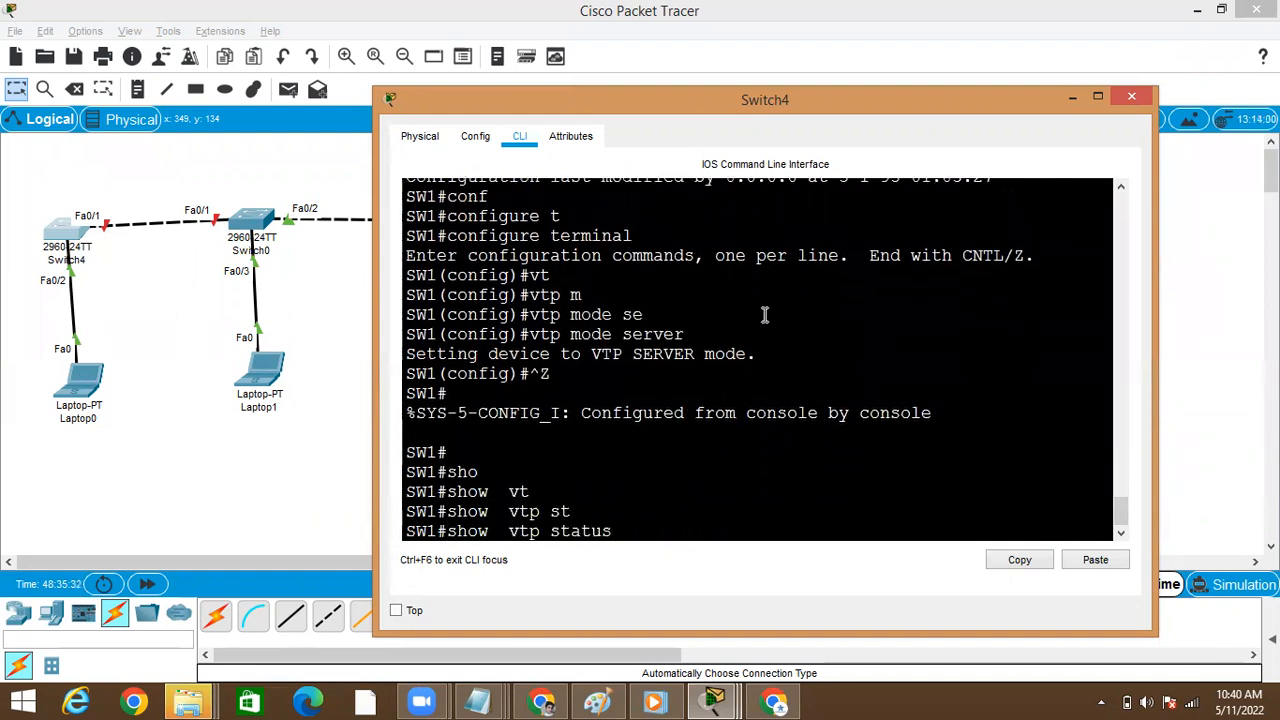
{"action": "key", "text": "Return"}
{"action": "key", "text": "Up"}
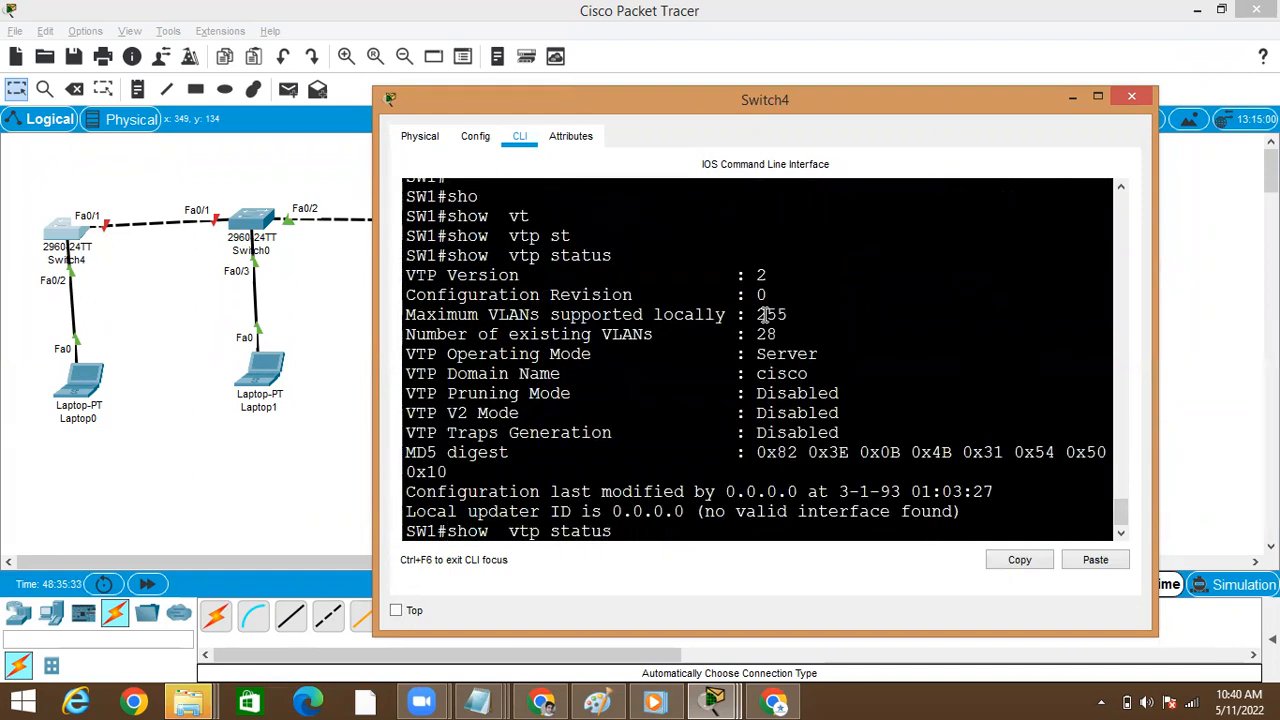
{"action": "key", "text": "Return"}
{"action": "key", "text": "Up"}
{"action": "key", "text": "Down"}
{"action": "key", "text": "Up"}
{"action": "key", "text": "Down"}
{"action": "key", "text": "Up"}
{"action": "key", "text": "Down"}
{"action": "key", "text": "Up"}
{"action": "key", "text": "Down"}
{"action": "key", "text": "Up"}
{"action": "key", "text": "Down"}
{"action": "key", "text": "Up"}
{"action": "key", "text": "Down"}
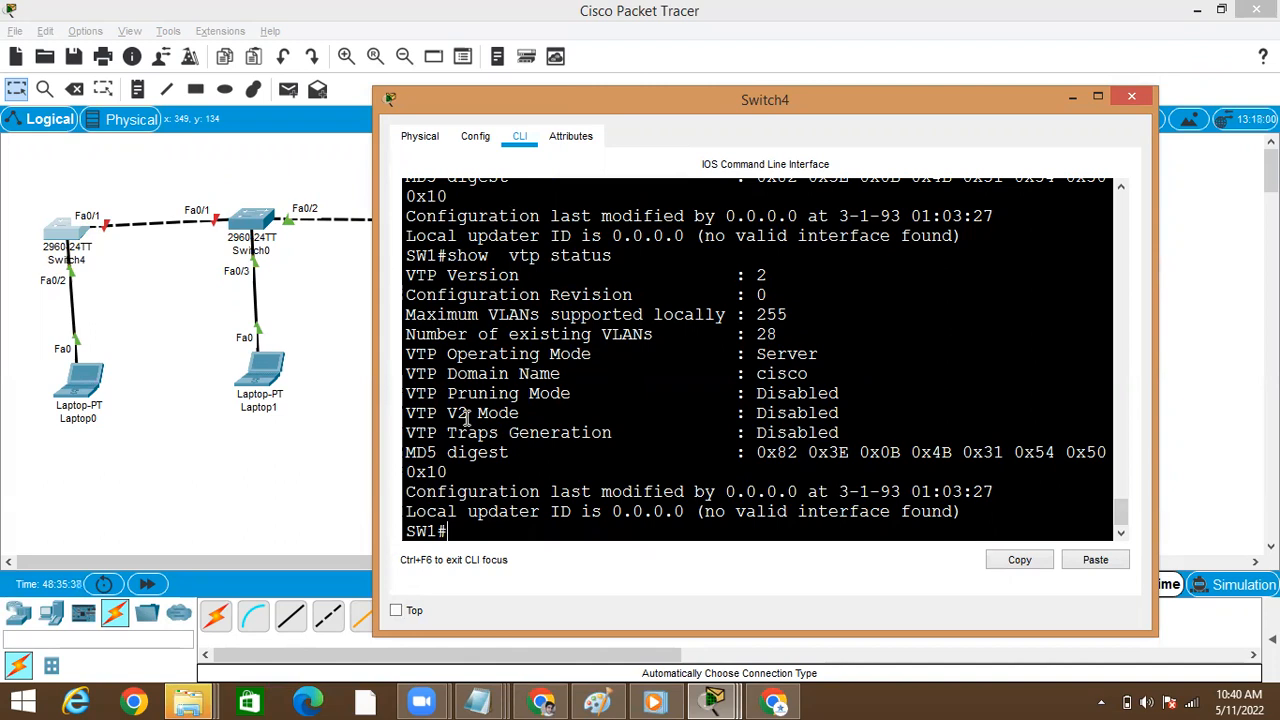
Return to the topology, open Switch2's command line and maximize its window at the privileged prompt
{"action": "left_click", "coordinate": [331, 440]}
{"action": "key", "text": "super+Tab"}
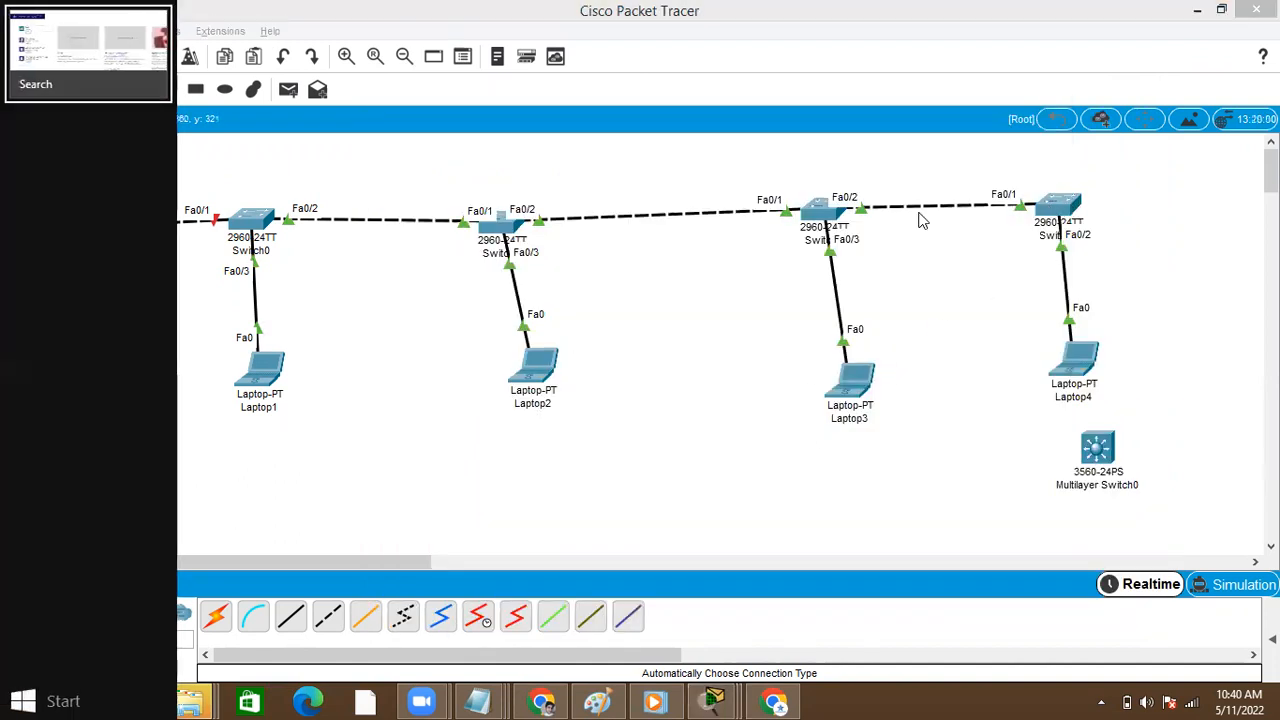
{"action": "key", "text": "Escape"}
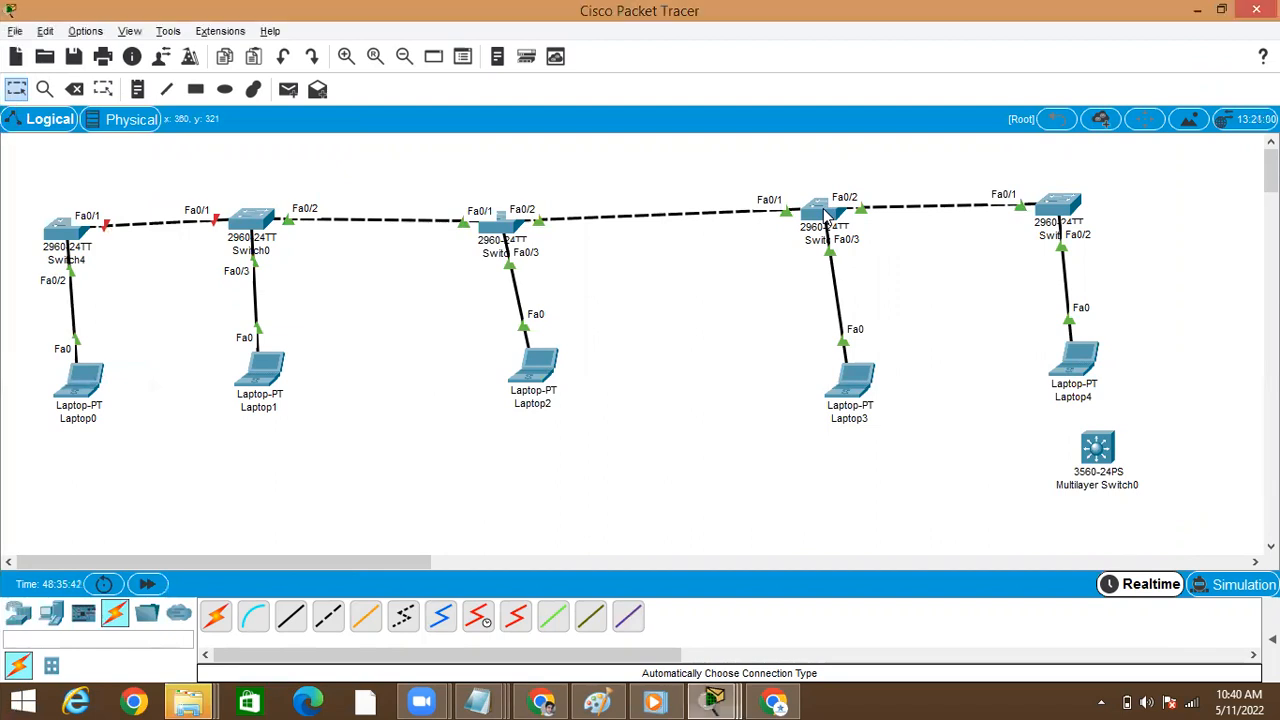
{"action": "left_click", "coordinate": [824, 212]}
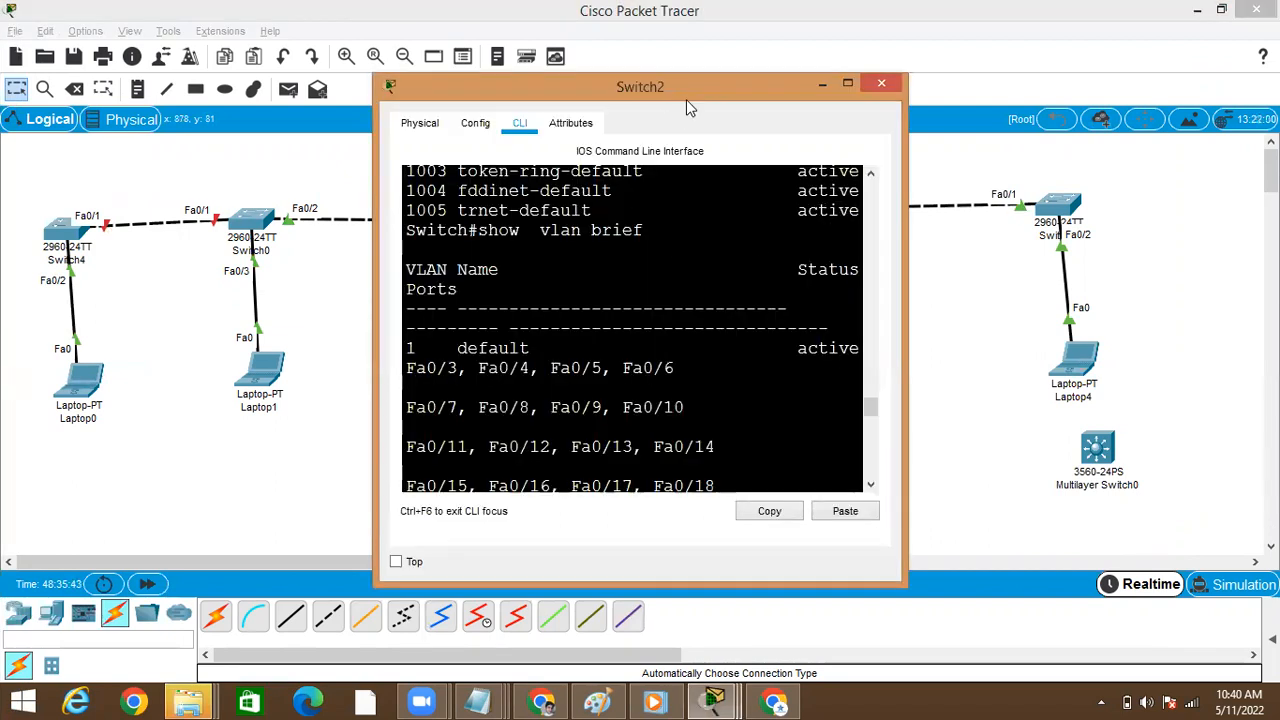
{"action": "left_click_drag", "start_coordinate": [669, 101], "coordinate": [439, 93]}
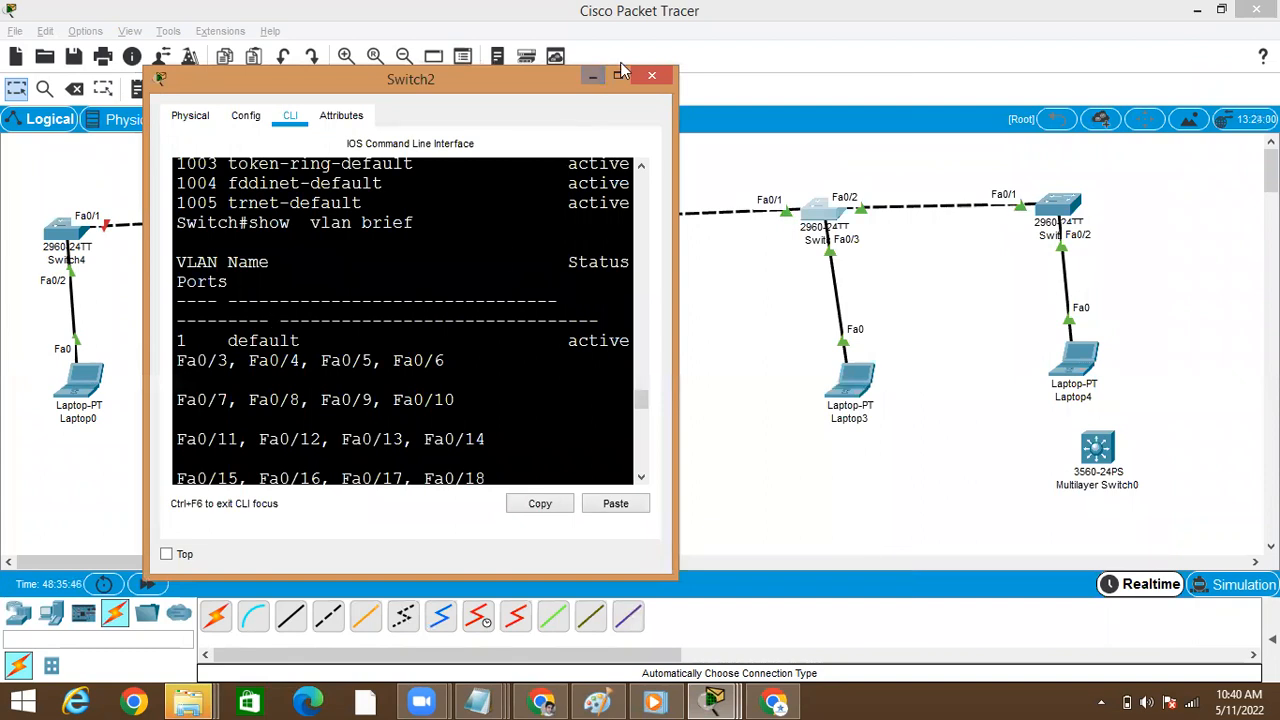
{"action": "left_click_drag", "start_coordinate": [558, 342], "coordinate": [638, 405]}
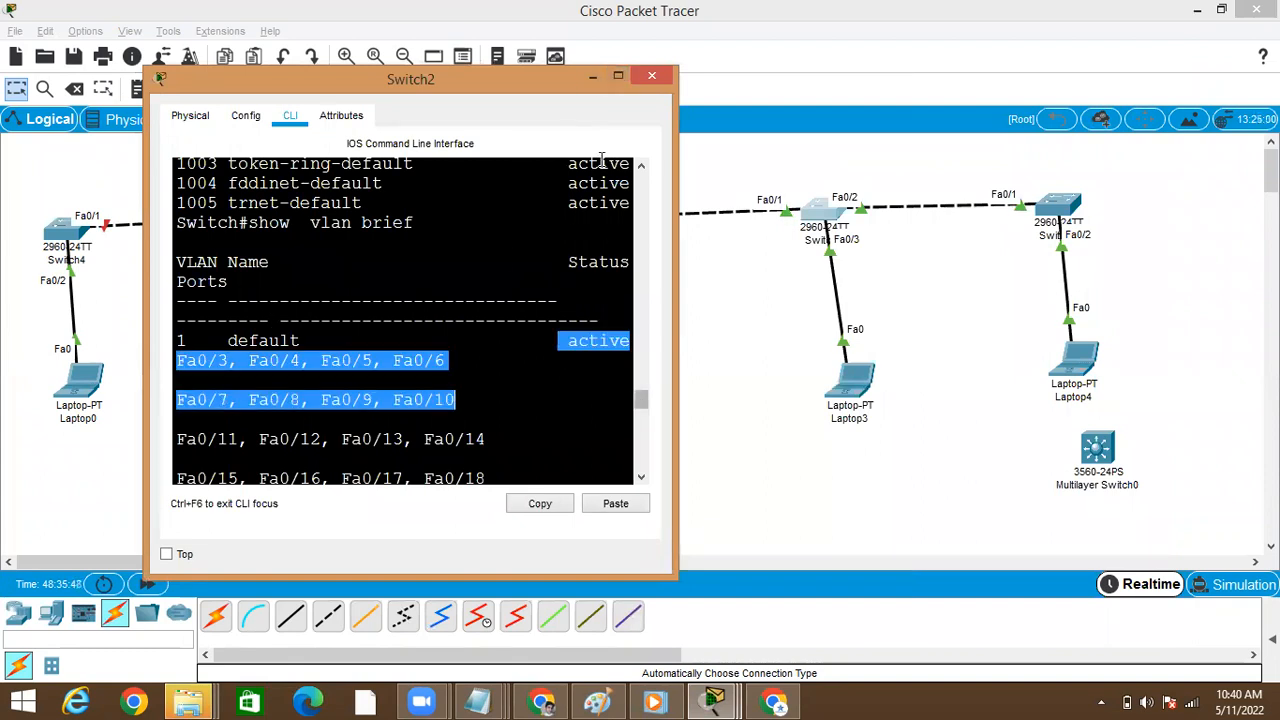
{"action": "left_click", "coordinate": [619, 77]}
{"action": "key", "text": "Return"}
{"action": "key", "text": "Return"}
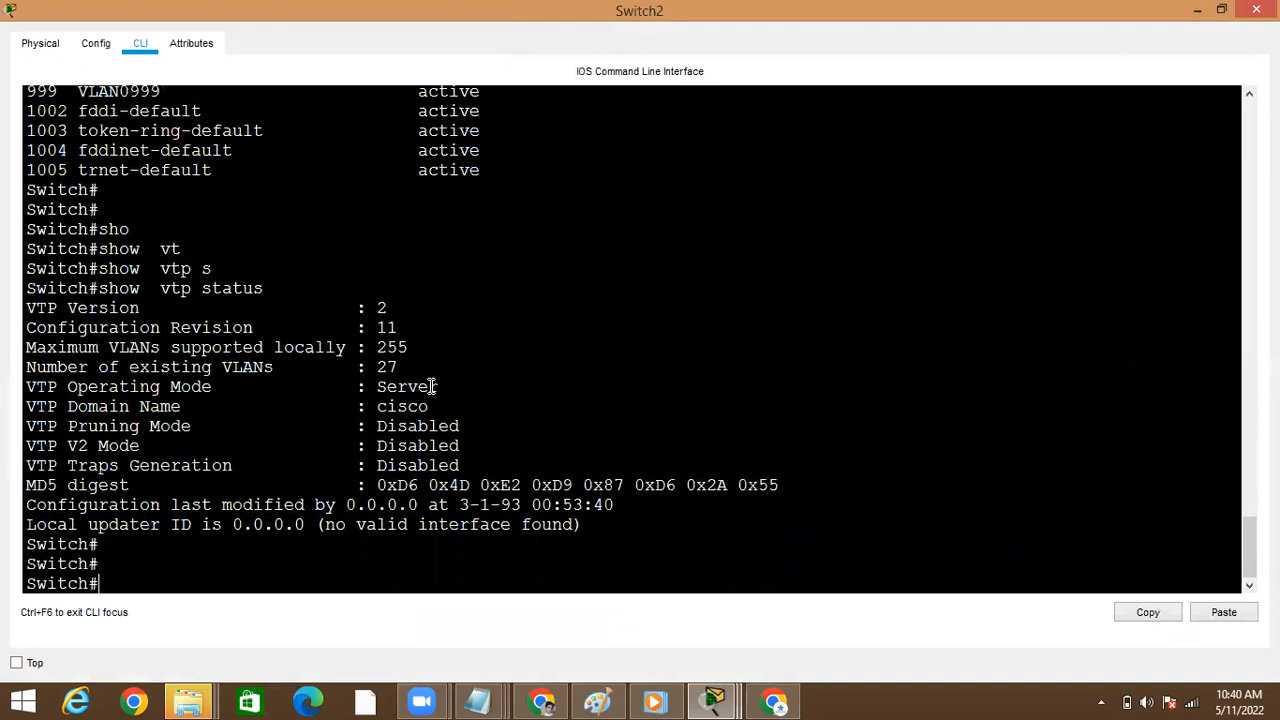
Enter global configuration mode on Switch2 and select interface fa0/1
{"action": "type", "text": "conf"}
{"action": "key", "text": "Tab"}
{"action": "type", "text": "t"}
{"action": "key", "text": "Tab"}
{"action": "key", "text": "Return"}
{"action": "type", "text": "int"}
{"action": "key", "text": "Tab"}
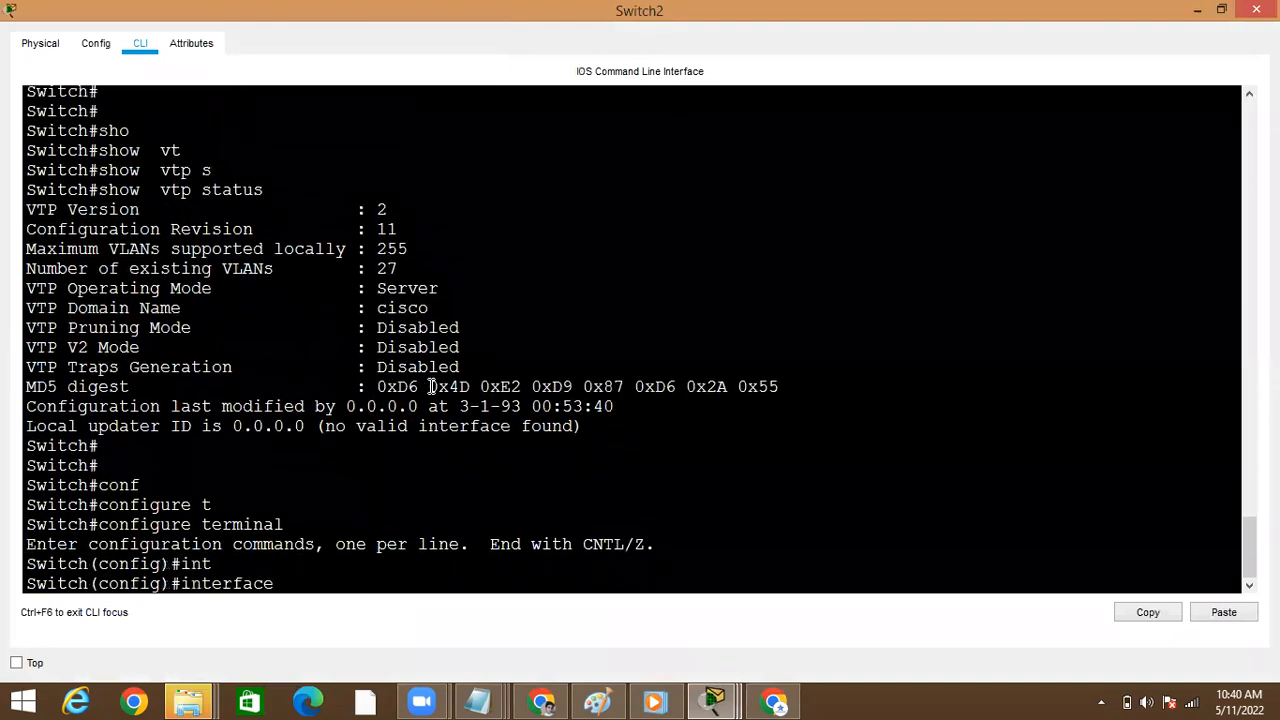
{"action": "type", "text": "fa0/1"}
{"action": "key", "text": "Return"}
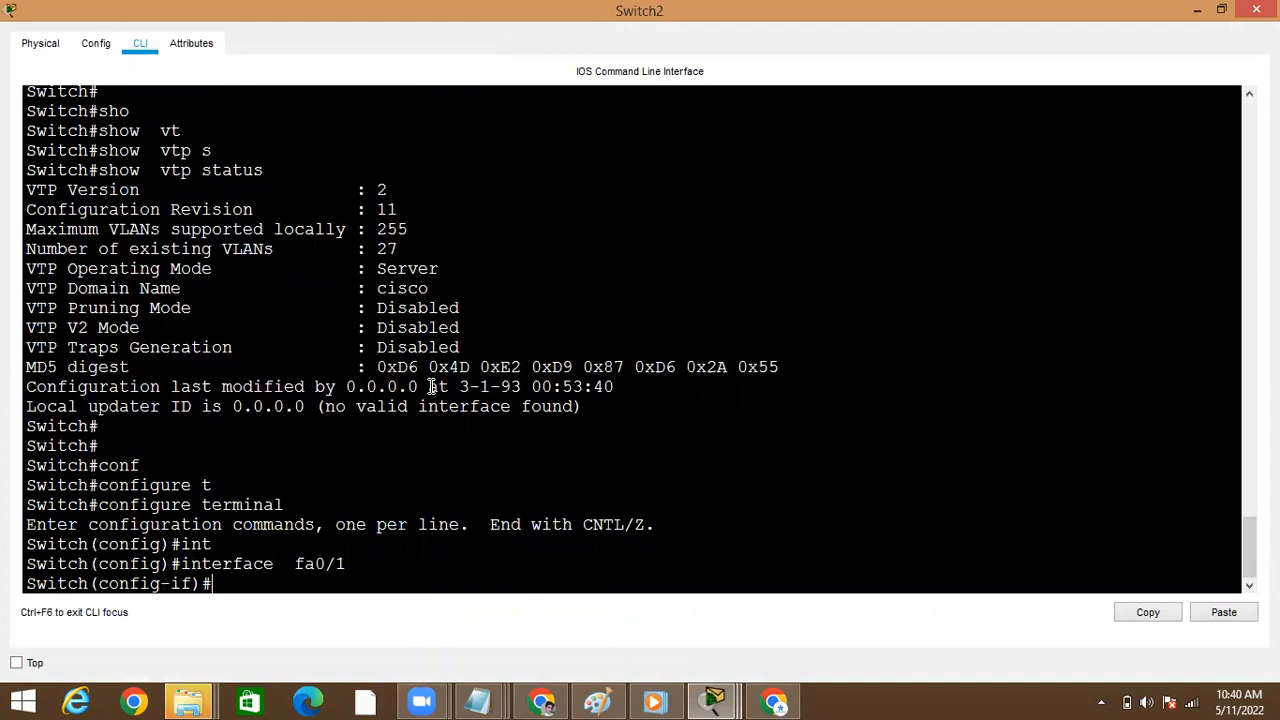
Shut down interface fa0/1 on Switch2
{"action": "type", "text": "shi"}
{"action": "key", "text": "Tab"}
{"action": "key", "text": "Return"}
{"action": "type", "text": "shu"}
{"action": "key", "text": "Tab"}
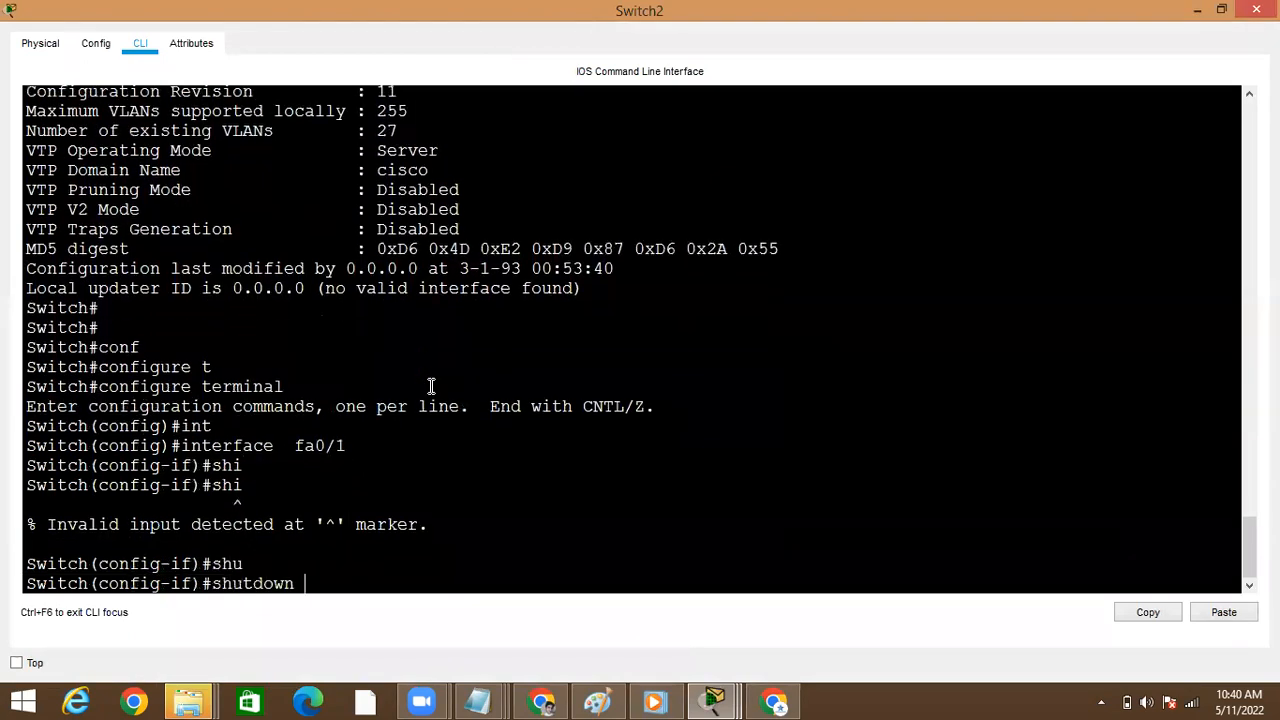
{"action": "key", "text": "Return"}
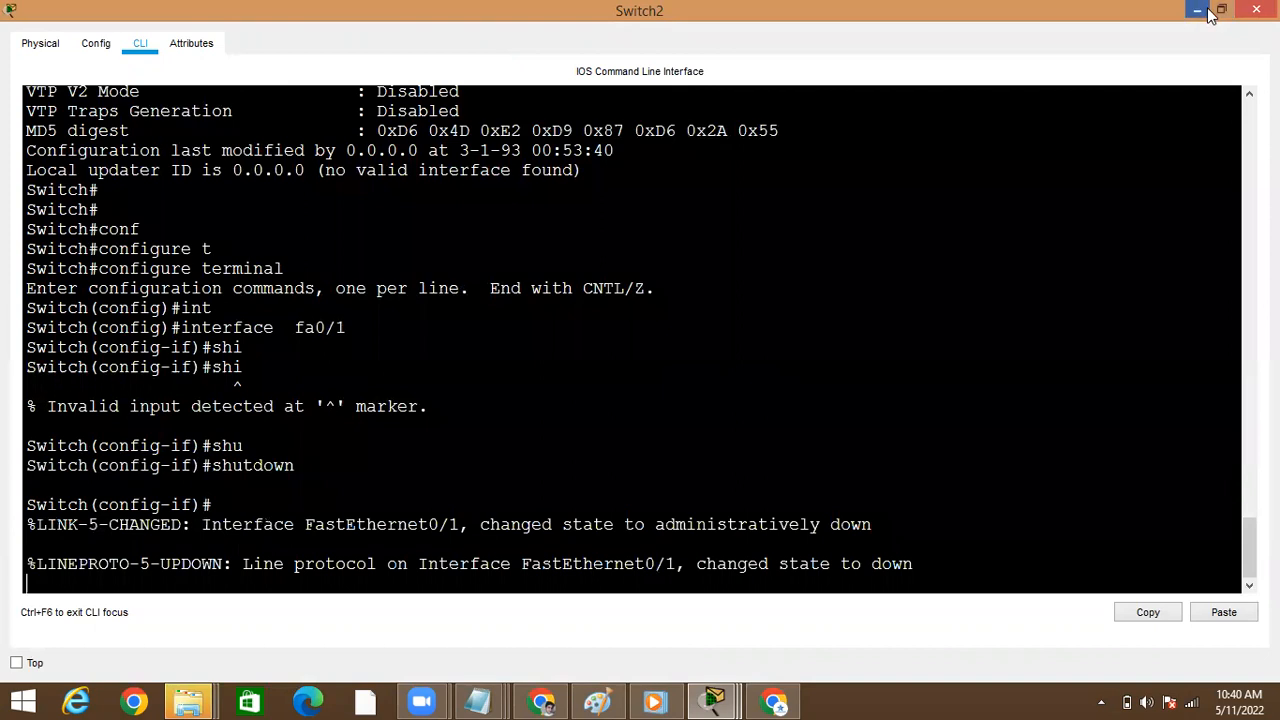
Close Switch2's window, open Switch3's command line and place its window clear of the last two switches in the topology
{"action": "left_click", "coordinate": [1256, 10]}
{"action": "left_click", "coordinate": [1064, 212]}
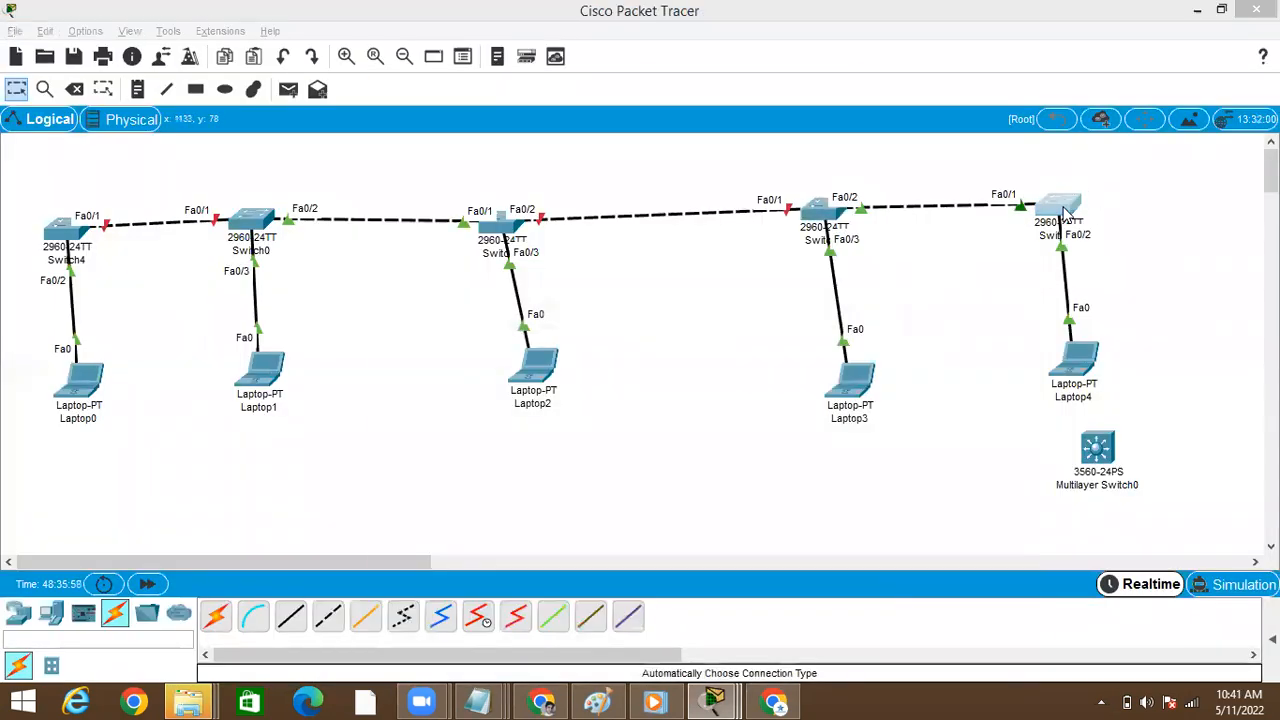
{"action": "left_click_drag", "start_coordinate": [523, 100], "coordinate": [243, 135]}
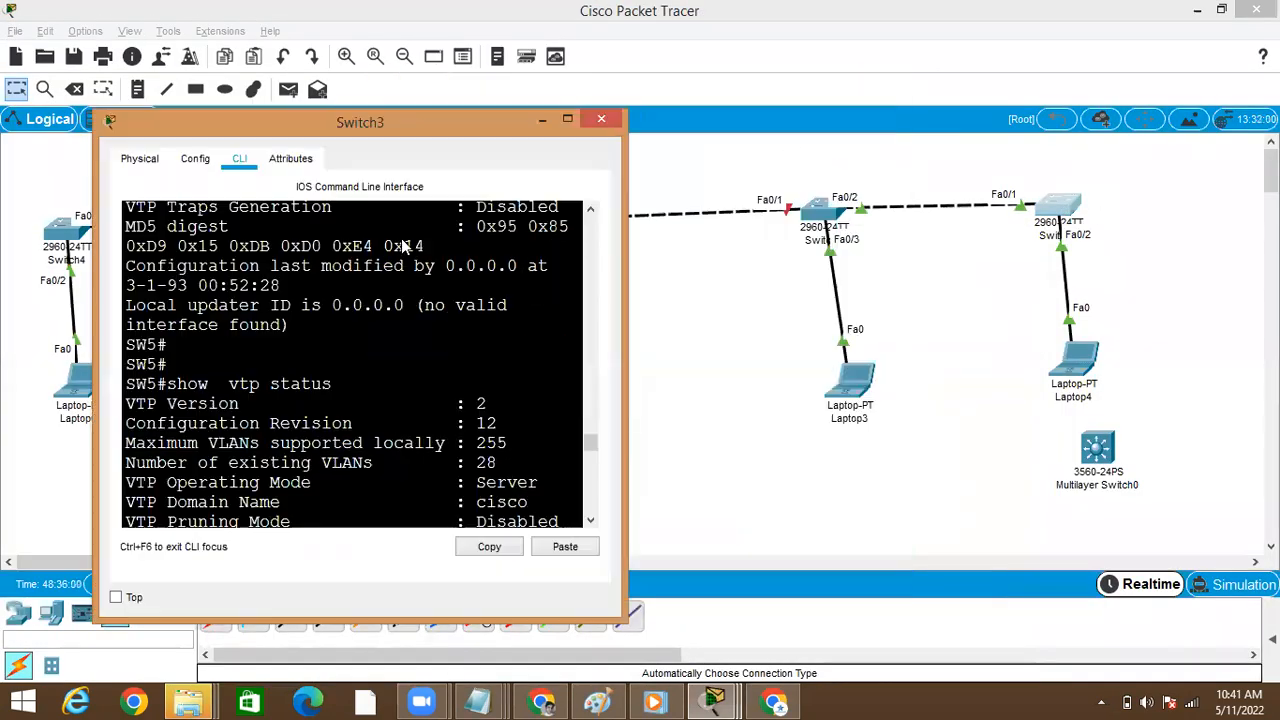
{"action": "left_click", "coordinate": [403, 255]}
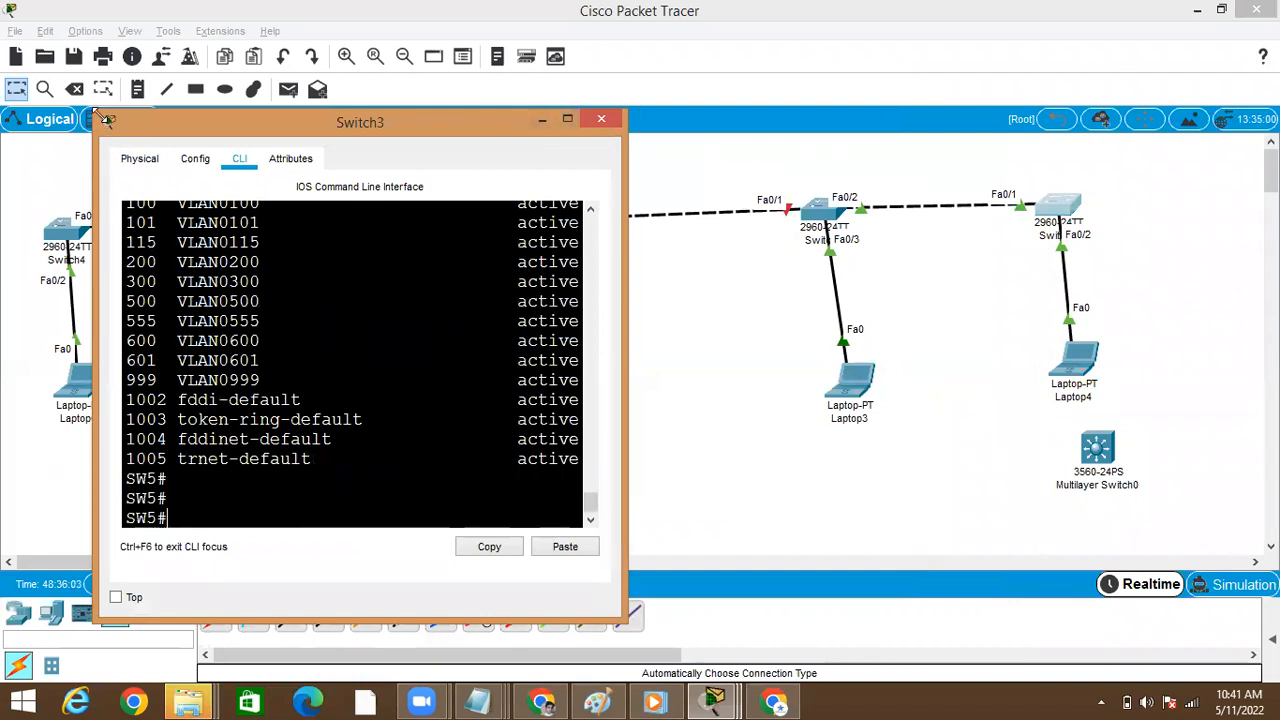
{"action": "left_click_drag", "start_coordinate": [99, 114], "coordinate": [24, 127]}
Run show vtp status on Switch3 to check its configuration revision and operating mode
{"action": "key", "text": "Return"}
{"action": "type", "text": "sho"}
{"action": "key", "text": "Tab"}
{"action": "type", "text": "vtp s"}
{"action": "key", "text": "Return"}
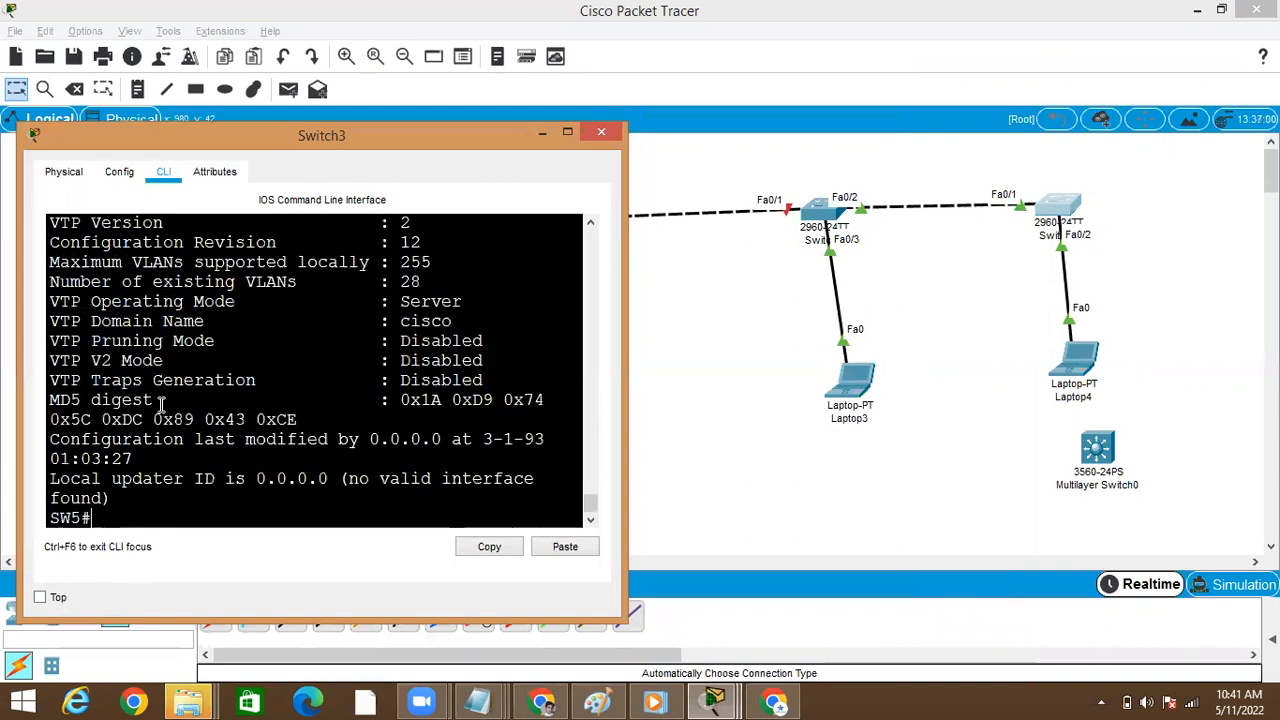
Set Switch3 to VTP client mode from global configuration mode
{"action": "type", "text": "conf"}
{"action": "key", "text": "Tab"}
{"action": "type", "text": "t"}
{"action": "key", "text": "Tab"}
{"action": "key", "text": "Return"}
{"action": "type", "text": "vt"}
{"action": "key", "text": "Tab"}
{"action": "type", "text": "mo"}
{"action": "key", "text": "Tab"}
{"action": "type", "text": "cl"}
{"action": "key", "text": "Tab"}
{"action": "key", "text": "Return"}
Exit configuration mode on Switch3 and run show vtp status to check the revision in client mode
{"action": "key", "text": "Return"}
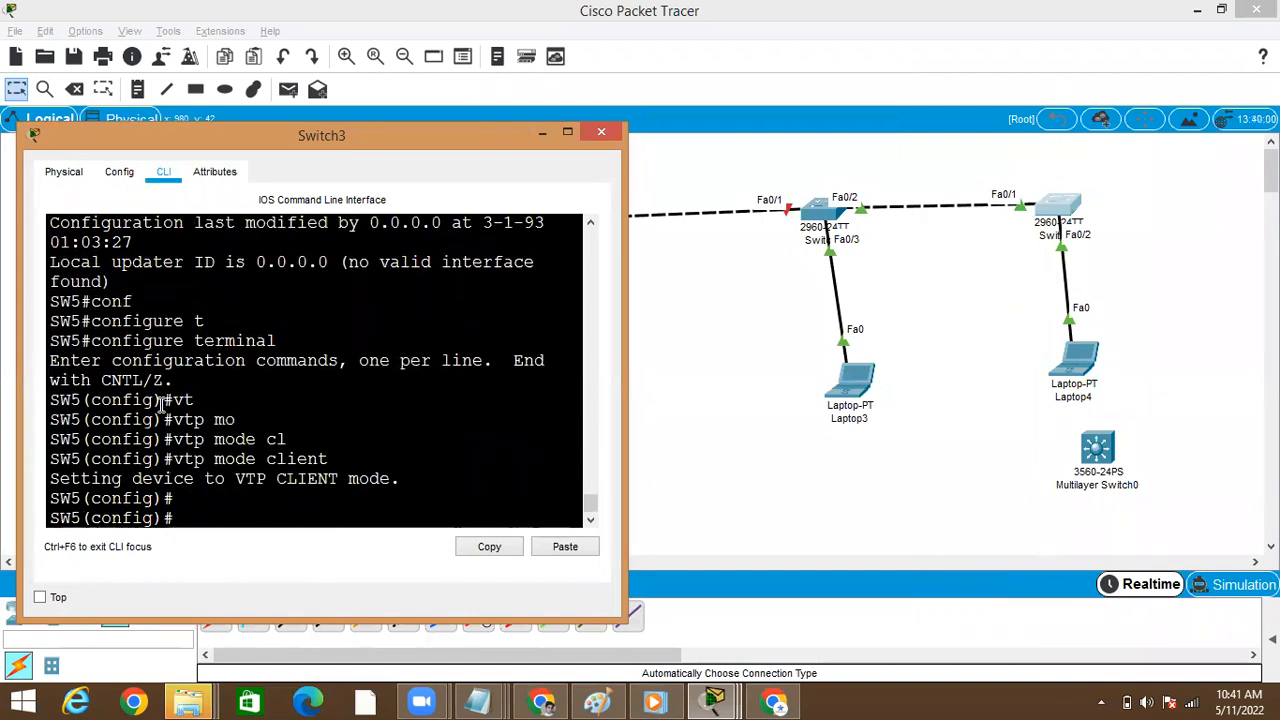
{"action": "key", "text": "ctrl+z"}
{"action": "key", "text": "Return"}
{"action": "key", "text": "Return"}
{"action": "type", "text": "sh"}
{"action": "key", "text": "Tab"}
{"action": "type", "text": "vt"}
{"action": "key", "text": "Tab"}
{"action": "type", "text": "st"}
{"action": "key", "text": "Tab"}
{"action": "key", "text": "Return"}
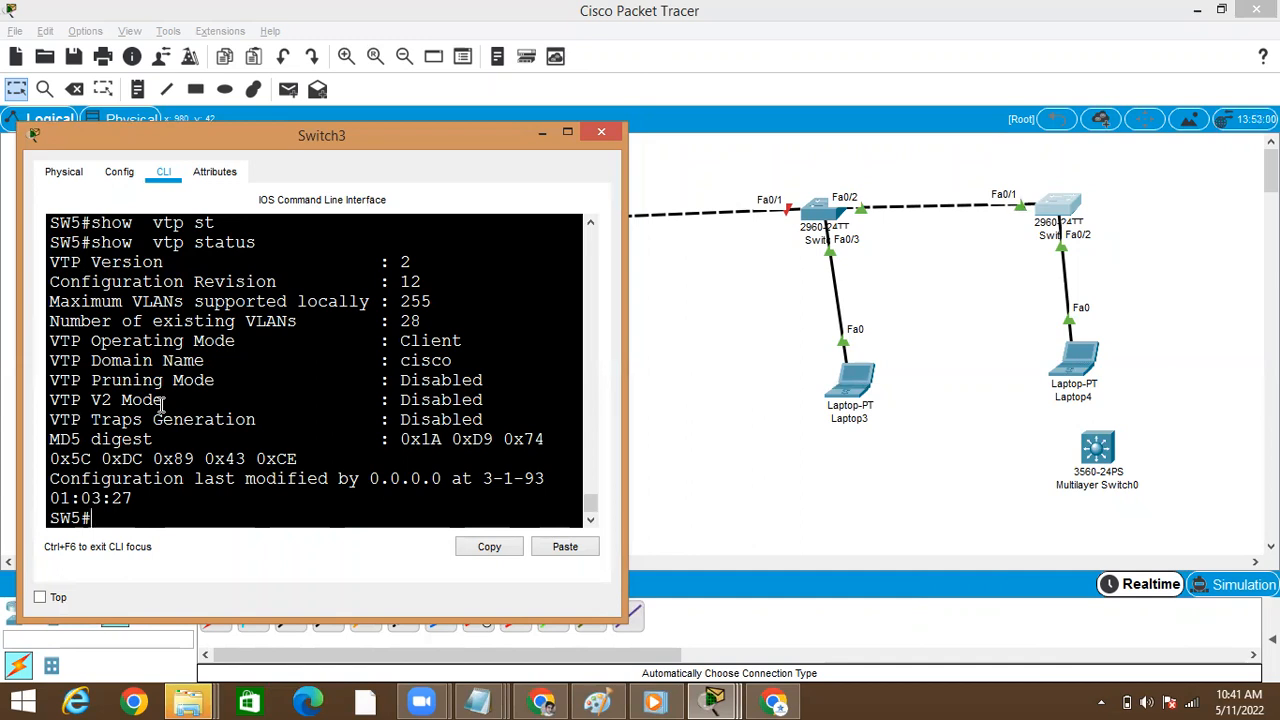
Switch to the Chrome window with the empty new tab
{"action": "left_click", "coordinate": [541, 702]}
{"action": "left_click", "coordinate": [537, 668]}
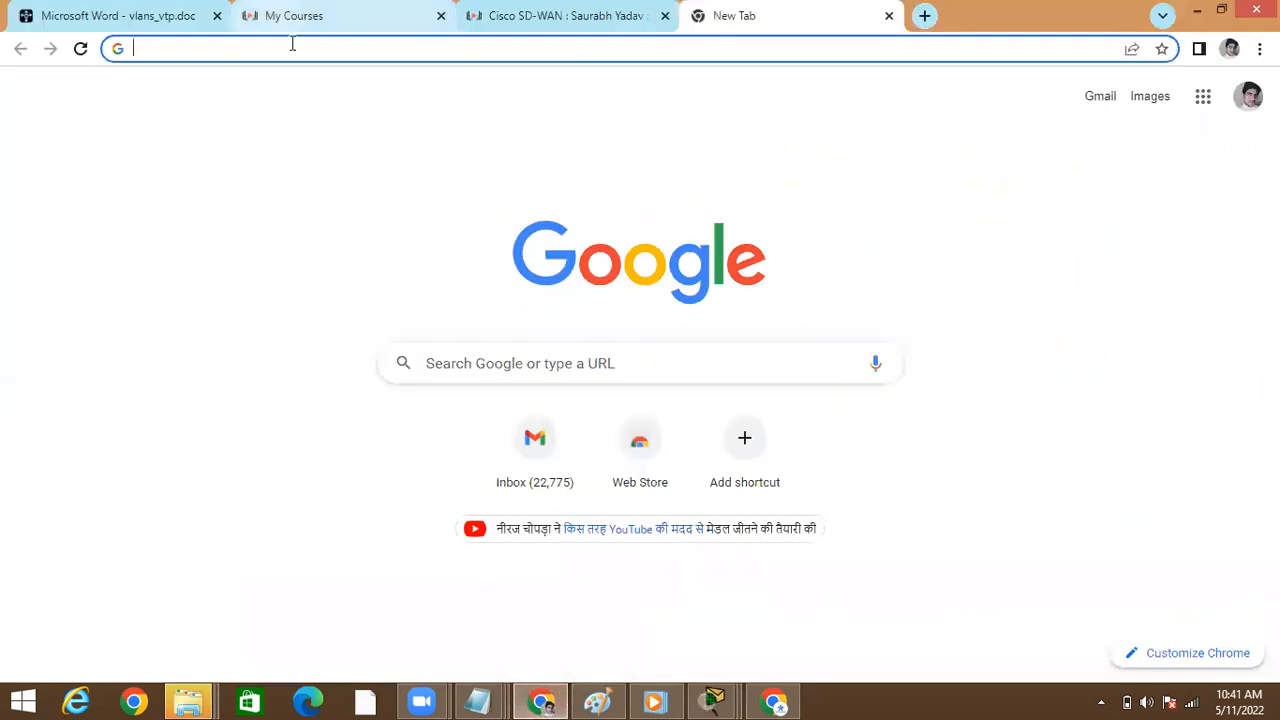
{"action": "type", "text": "jpw"}
{"action": "key", "text": "BackSpace"}
{"action": "key", "text": "BackSpace"}
{"action": "key", "text": "BackSpace"}
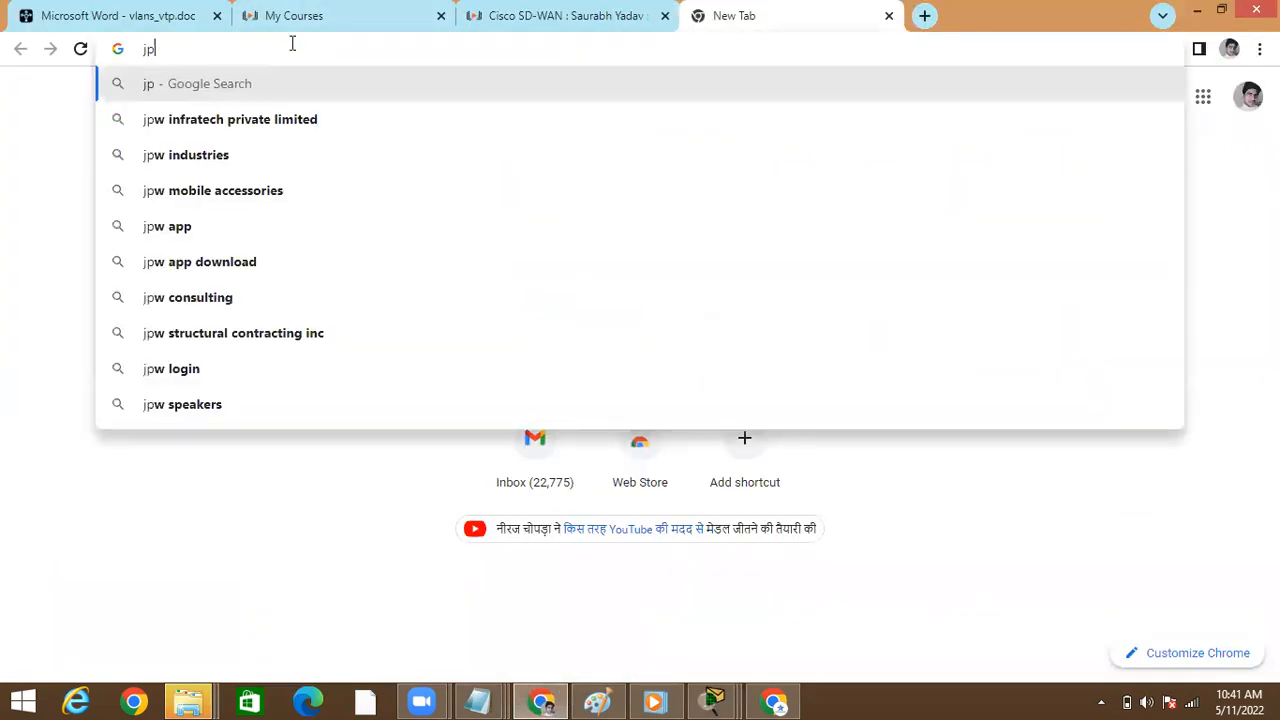
{"action": "type", "text": "ho"}
{"action": "key", "text": "BackSpace"}
{"action": "key", "text": "BackSpace"}
Search Google for "how to change VTP CR NUmber"
{"action": "type", "text": "how to change "}
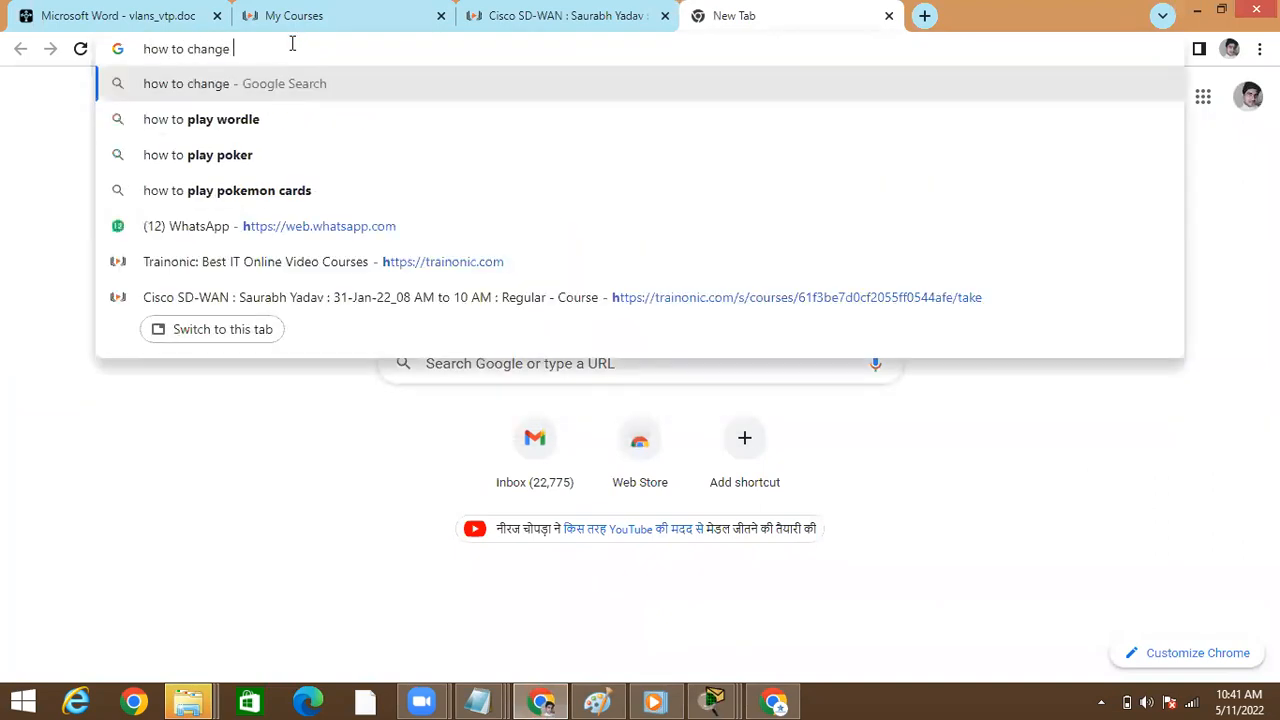
{"action": "type", "text": "VTP"}
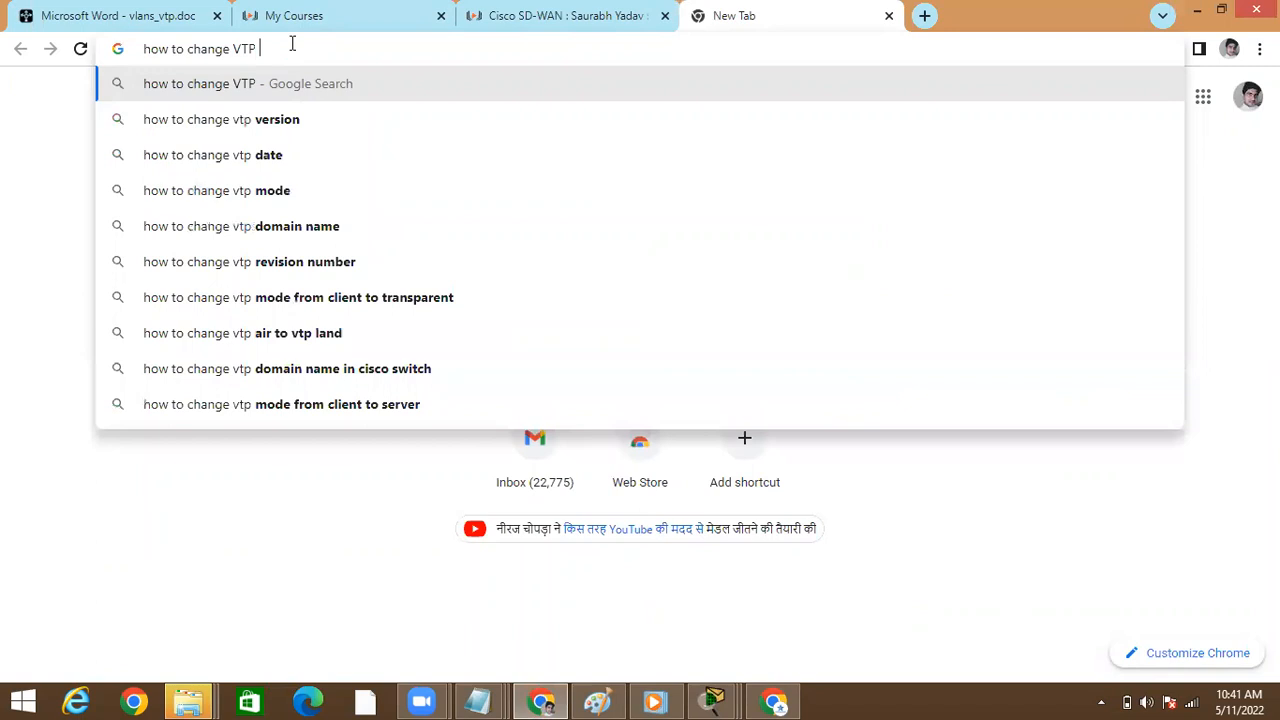
{"action": "type", "text": " CR NUmbe"}
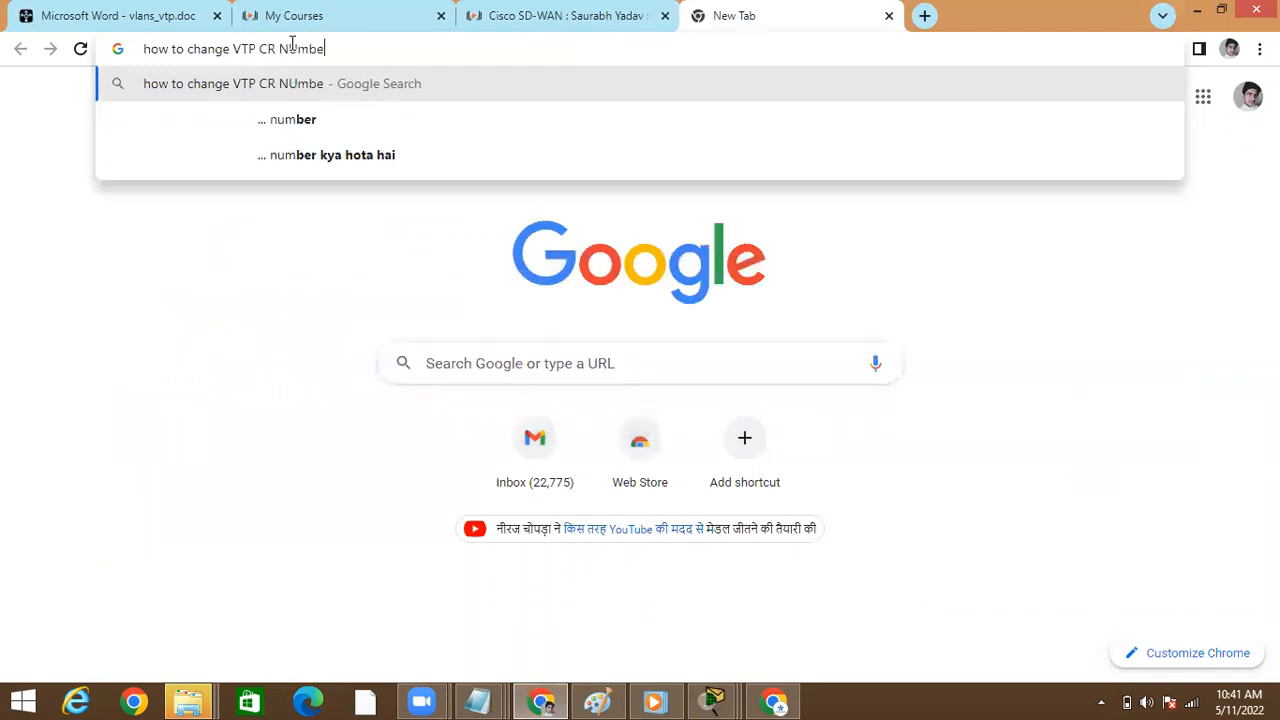
{"action": "type", "text": "r"}
{"action": "key", "text": "Return"}
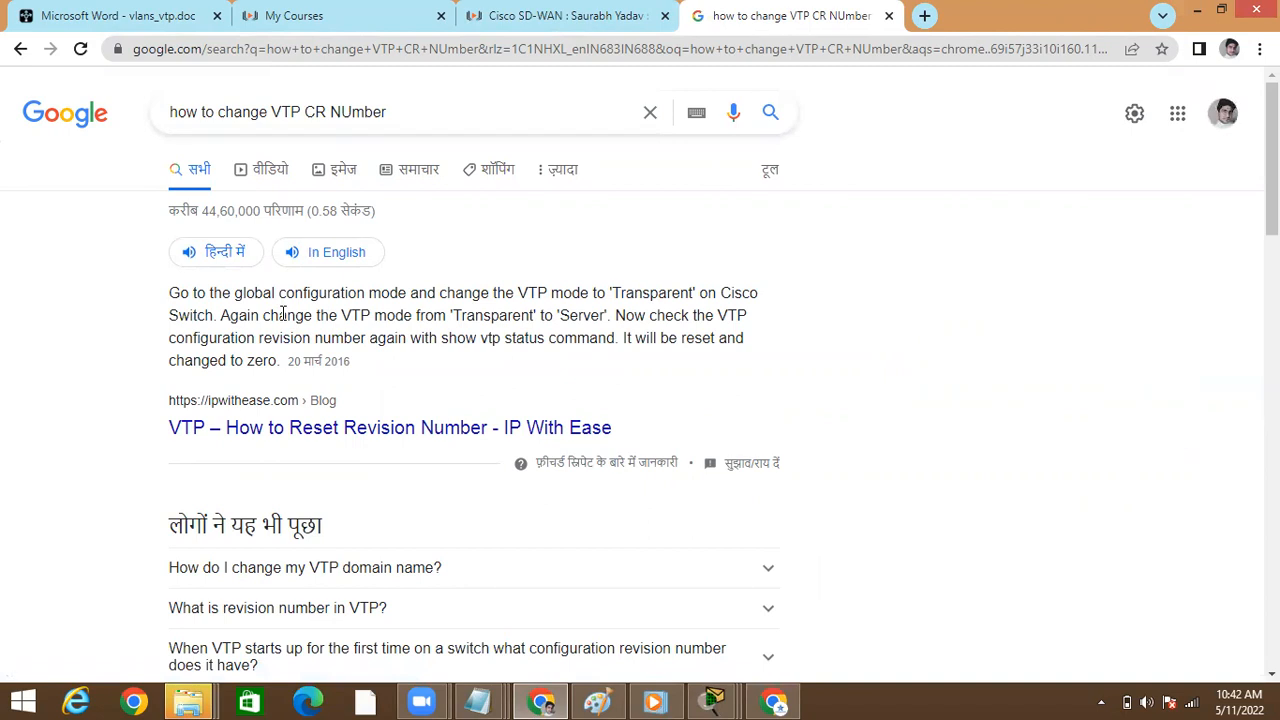
Expand and read the related questions on changing the VTP domain name, the VTP revision number and its value at first startup
{"action": "left_click", "coordinate": [335, 570]}
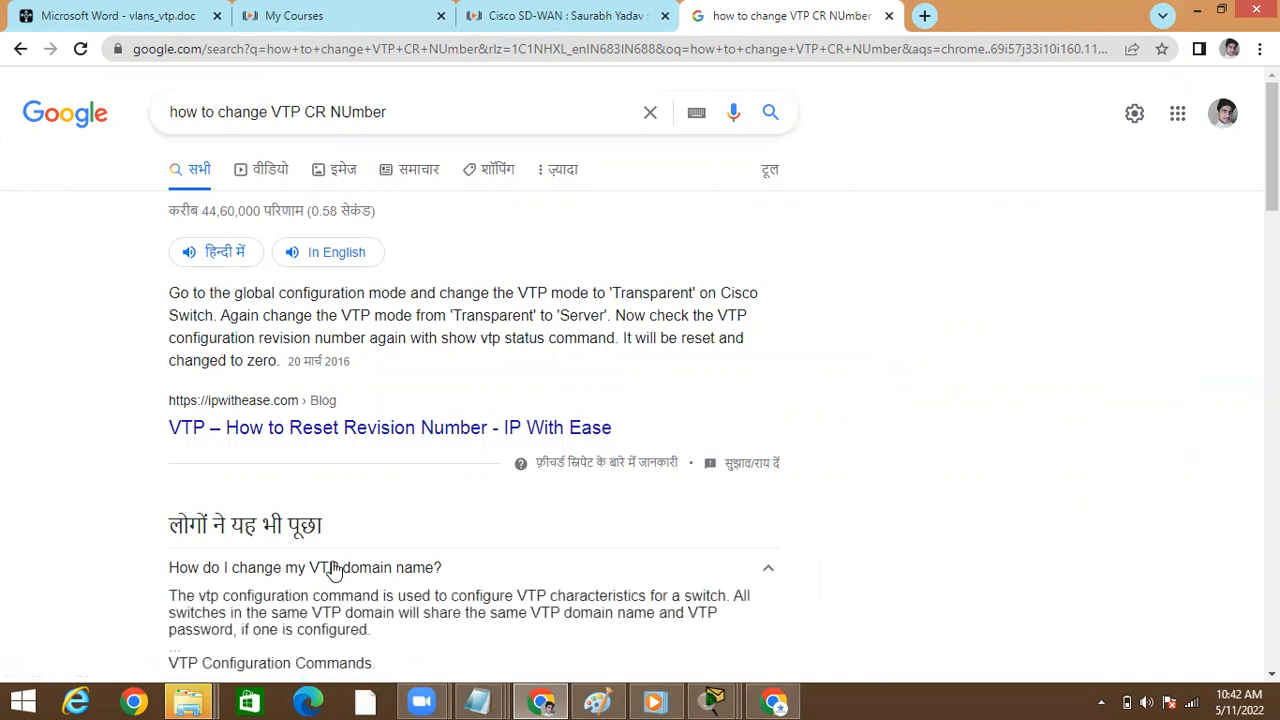
{"action": "scroll", "coordinate": [335, 570], "scroll_direction": "down", "scroll_amount": 1}
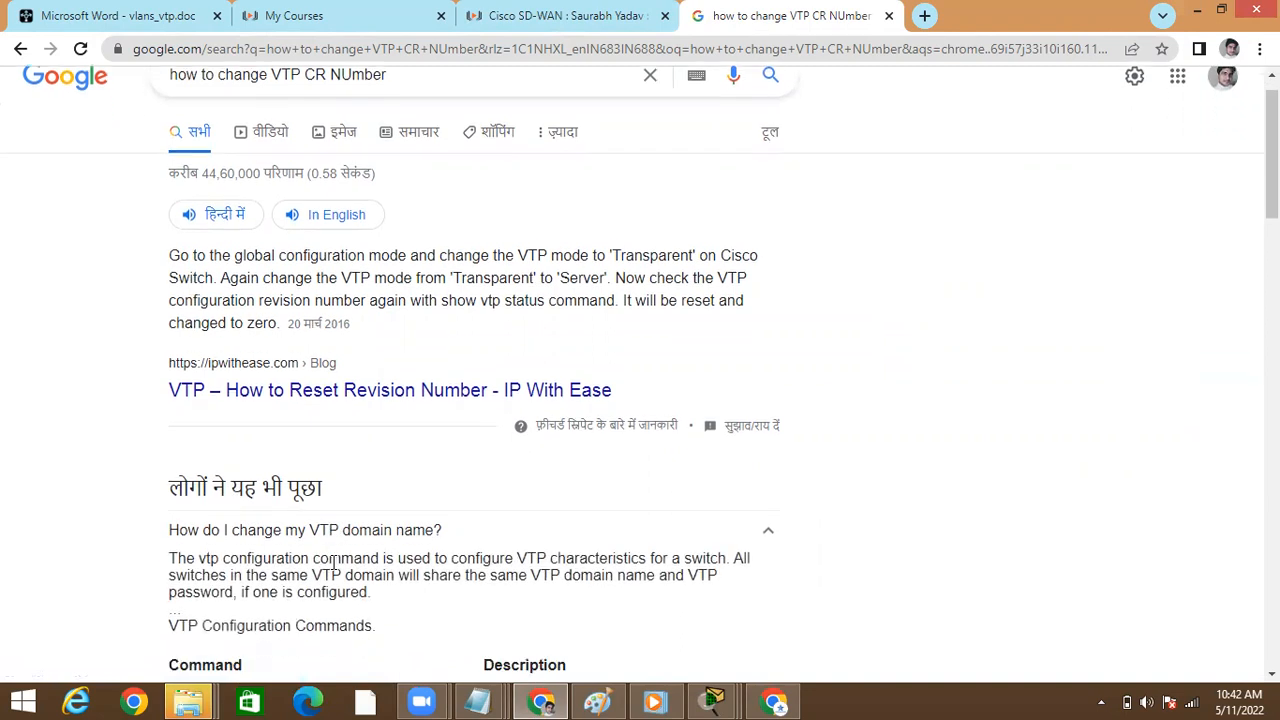
{"action": "scroll", "coordinate": [333, 563], "scroll_direction": "down", "scroll_amount": 4}
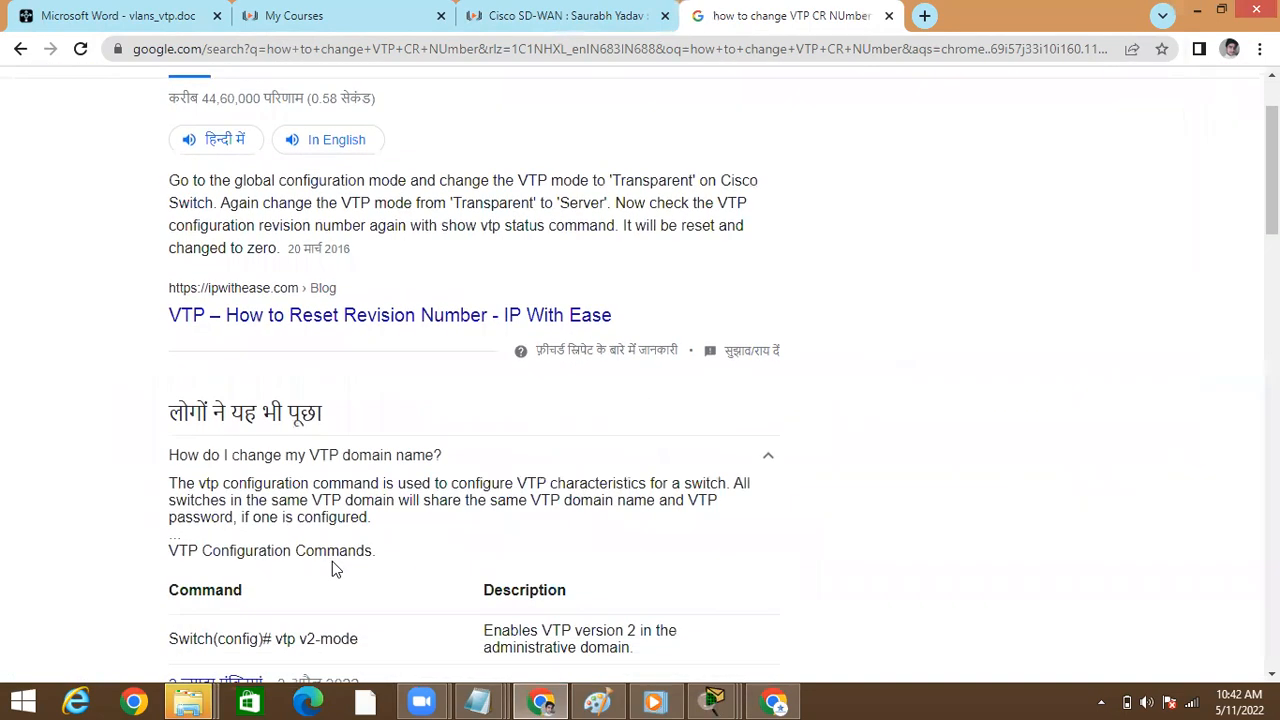
{"action": "scroll", "coordinate": [335, 570], "scroll_direction": "up", "scroll_amount": 1}
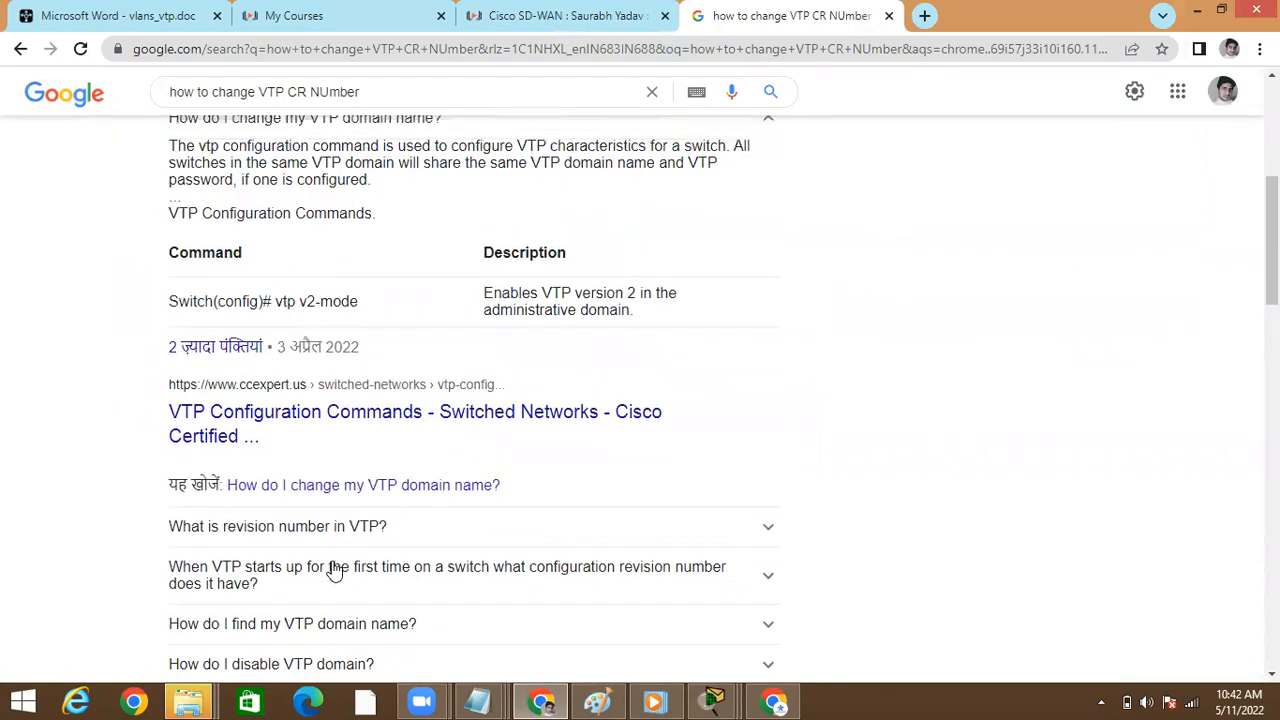
{"action": "scroll", "coordinate": [335, 570], "scroll_direction": "down", "scroll_amount": 1}
{"action": "scroll", "coordinate": [335, 570], "scroll_direction": "down", "scroll_amount": 1}
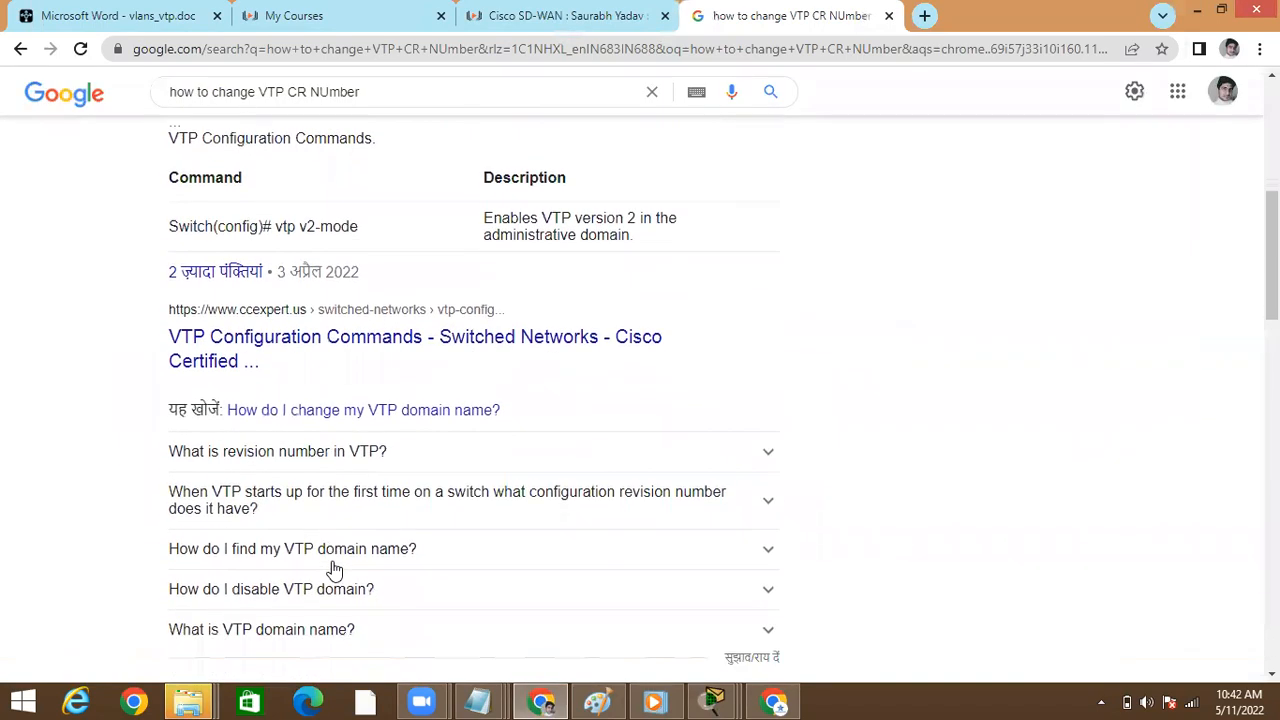
{"action": "left_click", "coordinate": [345, 452]}
{"action": "scroll", "coordinate": [345, 455], "scroll_direction": "down", "scroll_amount": 1}
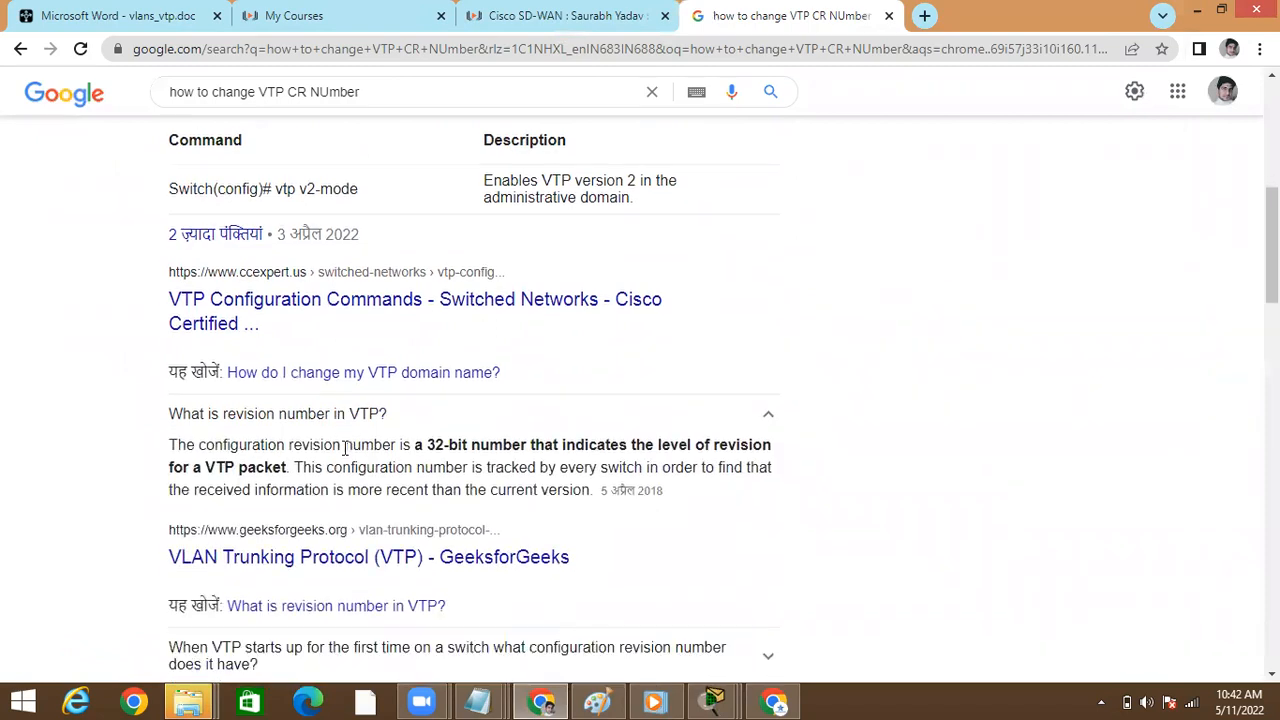
{"action": "scroll", "coordinate": [345, 455], "scroll_direction": "down", "scroll_amount": 3}
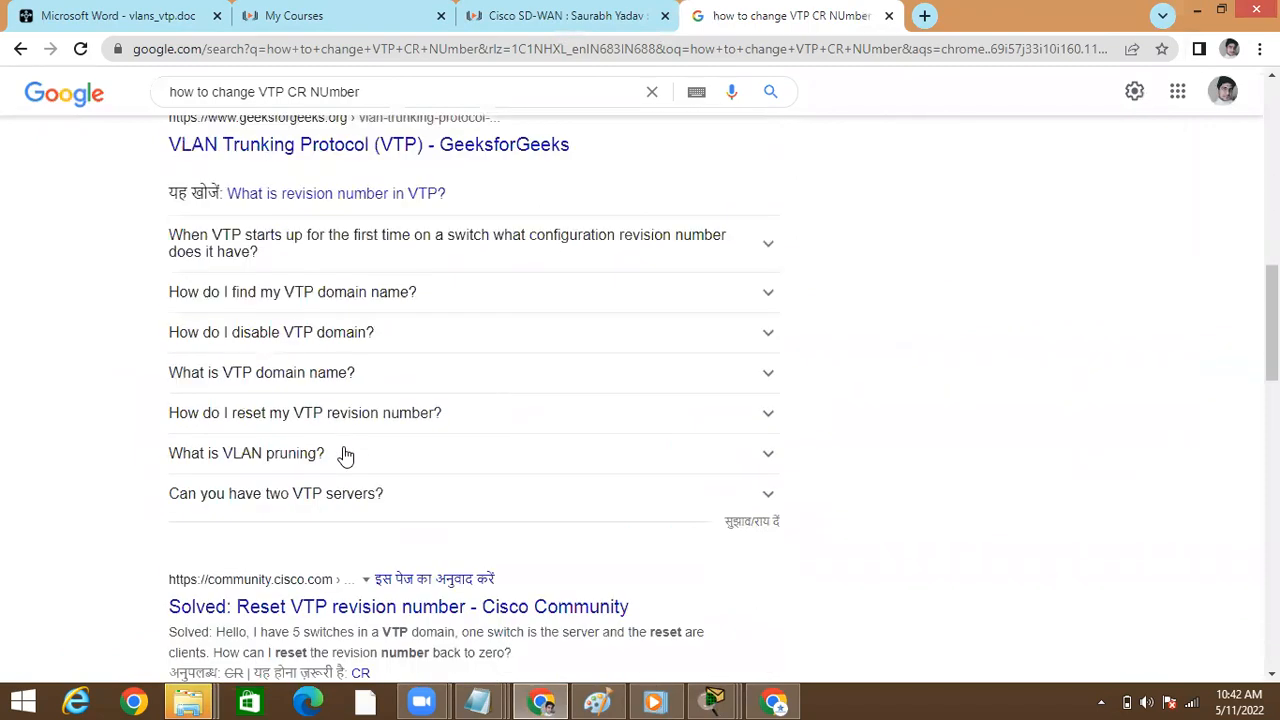
{"action": "left_click", "coordinate": [388, 254]}
{"action": "scroll", "coordinate": [388, 254], "scroll_direction": "down", "scroll_amount": 5}
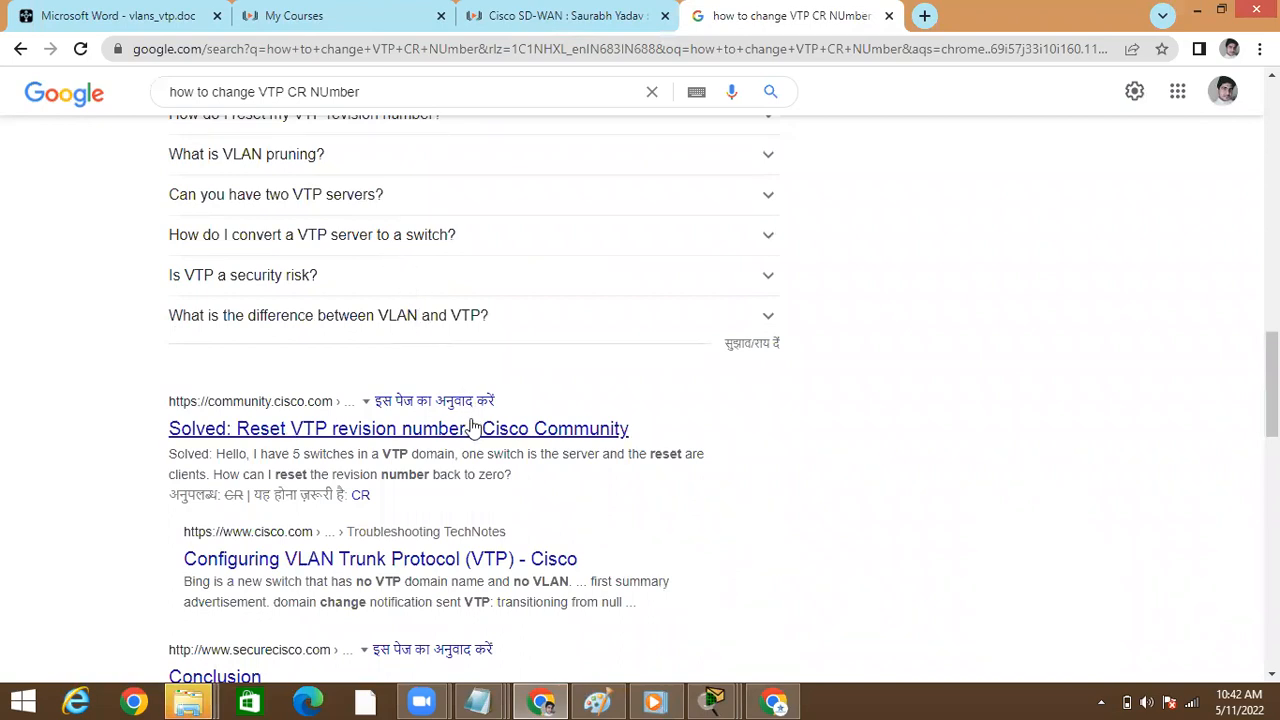
Open the Cisco Community thread "Reset VTP revision number" and read its question and accepted solution
{"action": "left_click", "coordinate": [474, 430]}
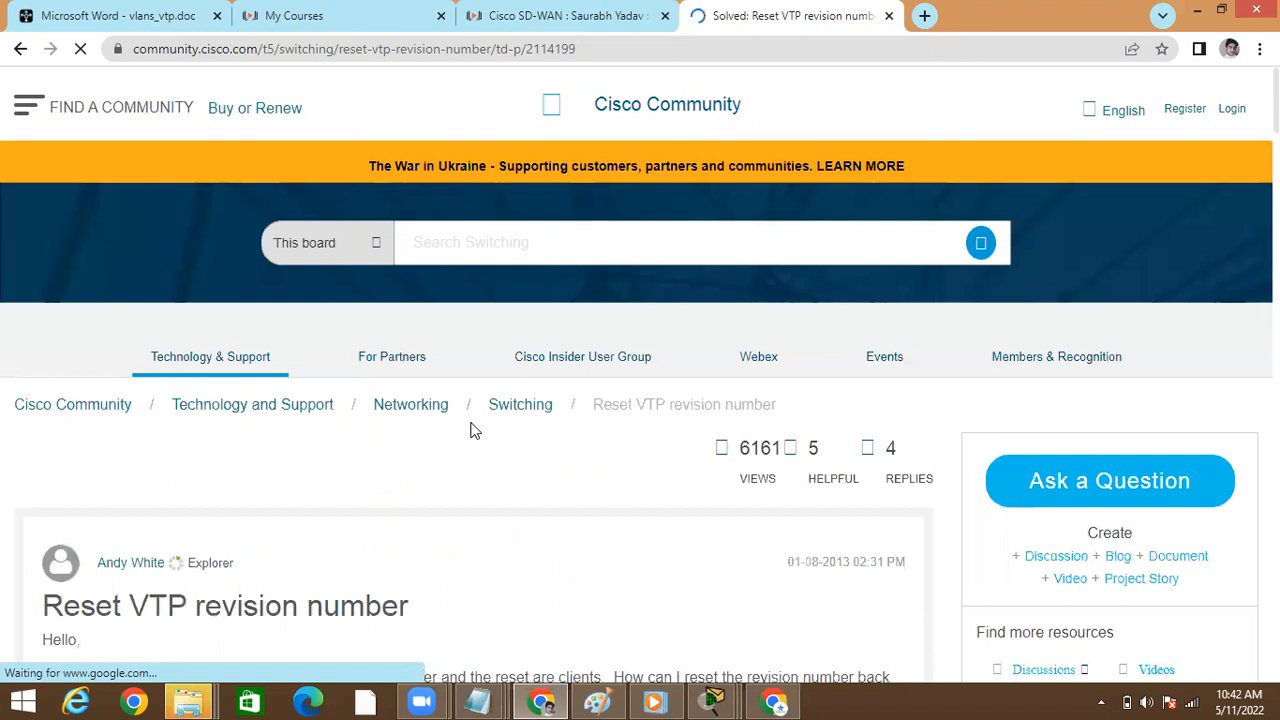
{"action": "scroll", "coordinate": [392, 520], "scroll_direction": "down", "scroll_amount": 4}
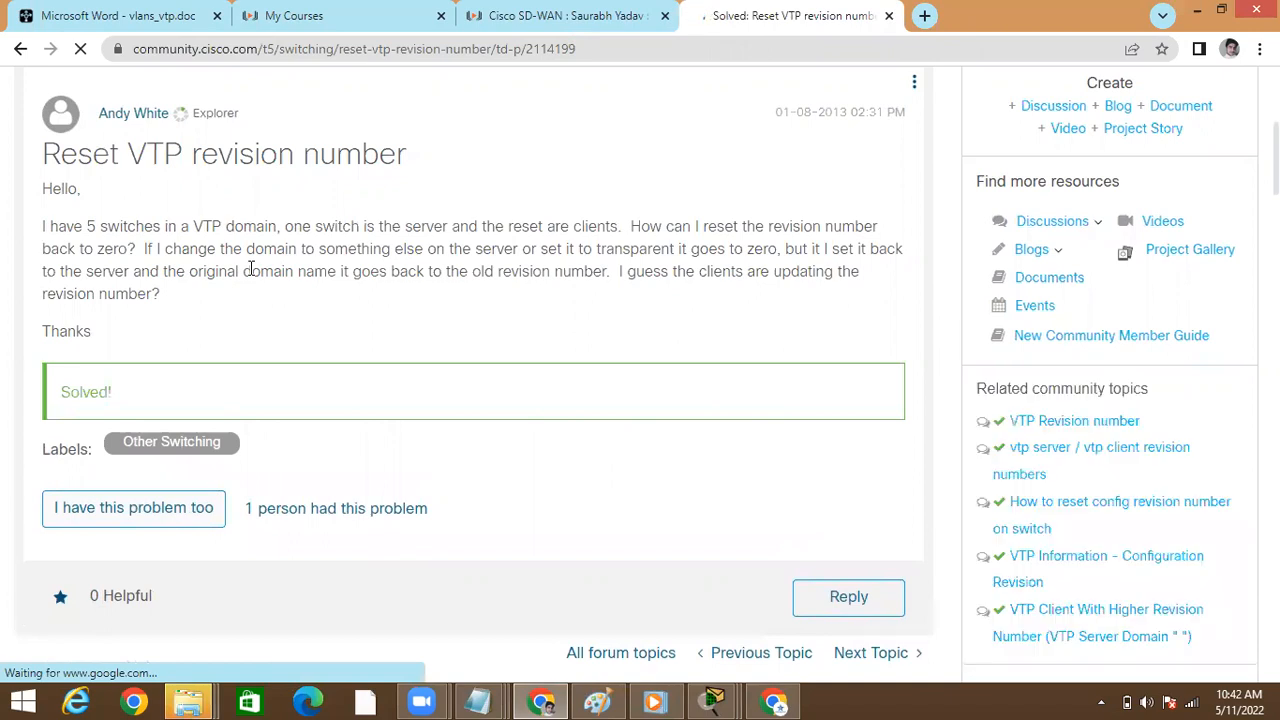
{"action": "scroll", "coordinate": [251, 270], "scroll_direction": "down", "scroll_amount": 5}
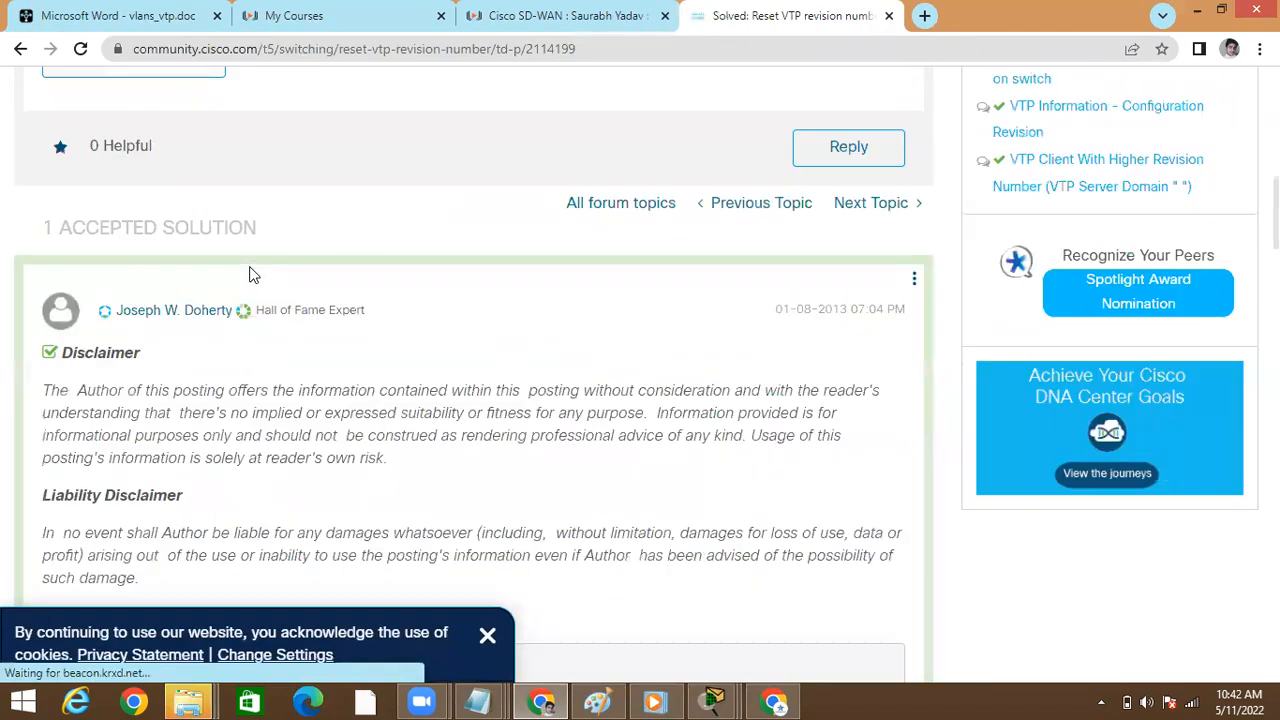
{"action": "scroll", "coordinate": [251, 275], "scroll_direction": "down", "scroll_amount": 1}
{"action": "scroll", "coordinate": [251, 275], "scroll_direction": "down", "scroll_amount": 1}
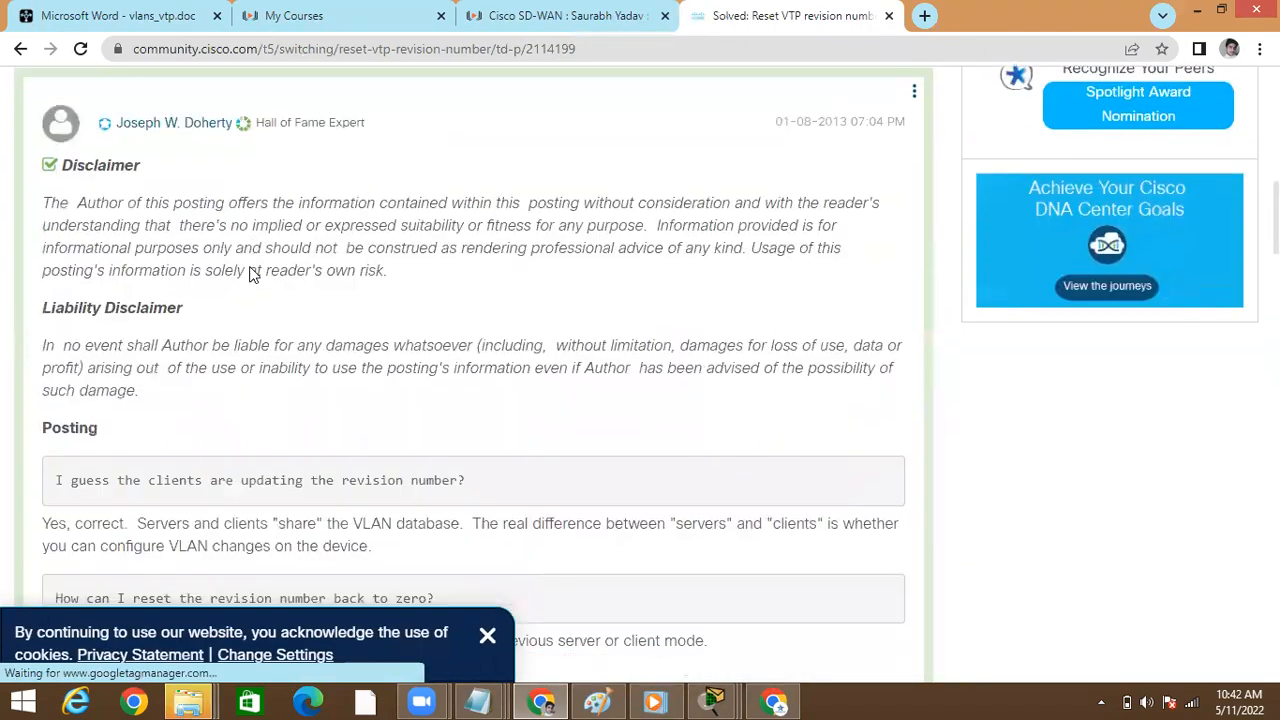
{"action": "scroll", "coordinate": [251, 275], "scroll_direction": "down", "scroll_amount": 1}
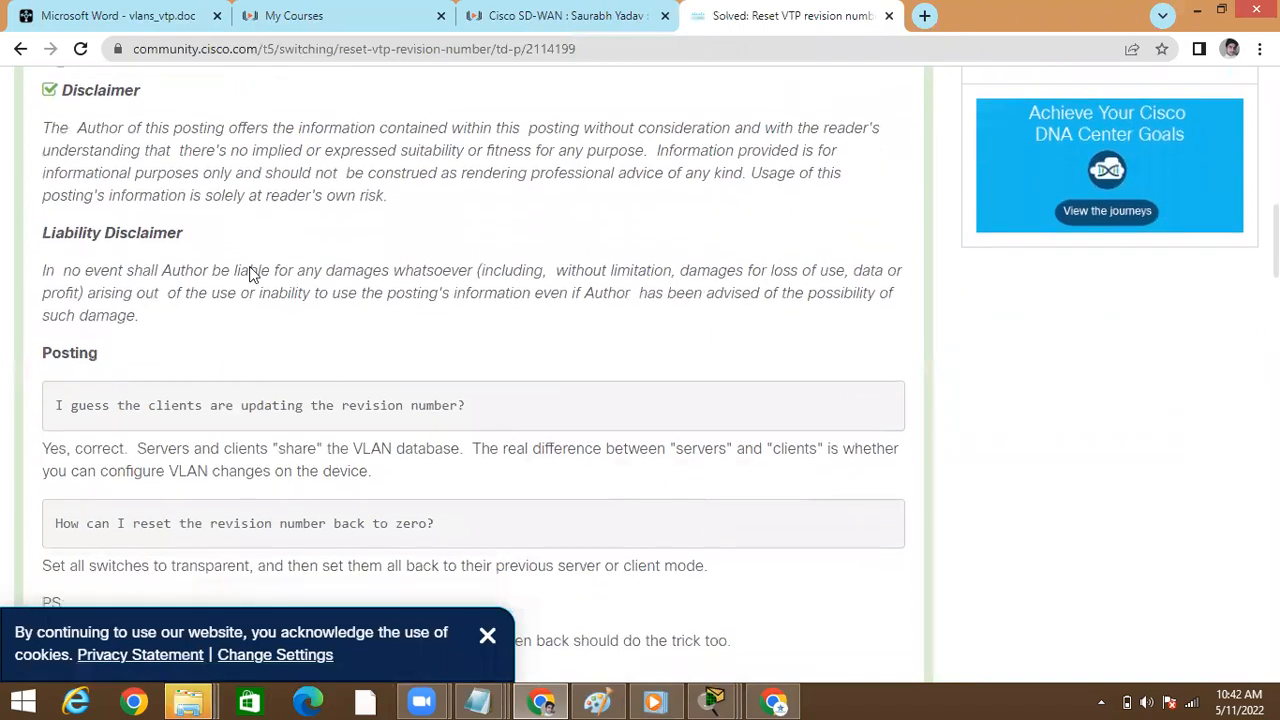
{"action": "scroll", "coordinate": [251, 275], "scroll_direction": "down", "scroll_amount": 1}
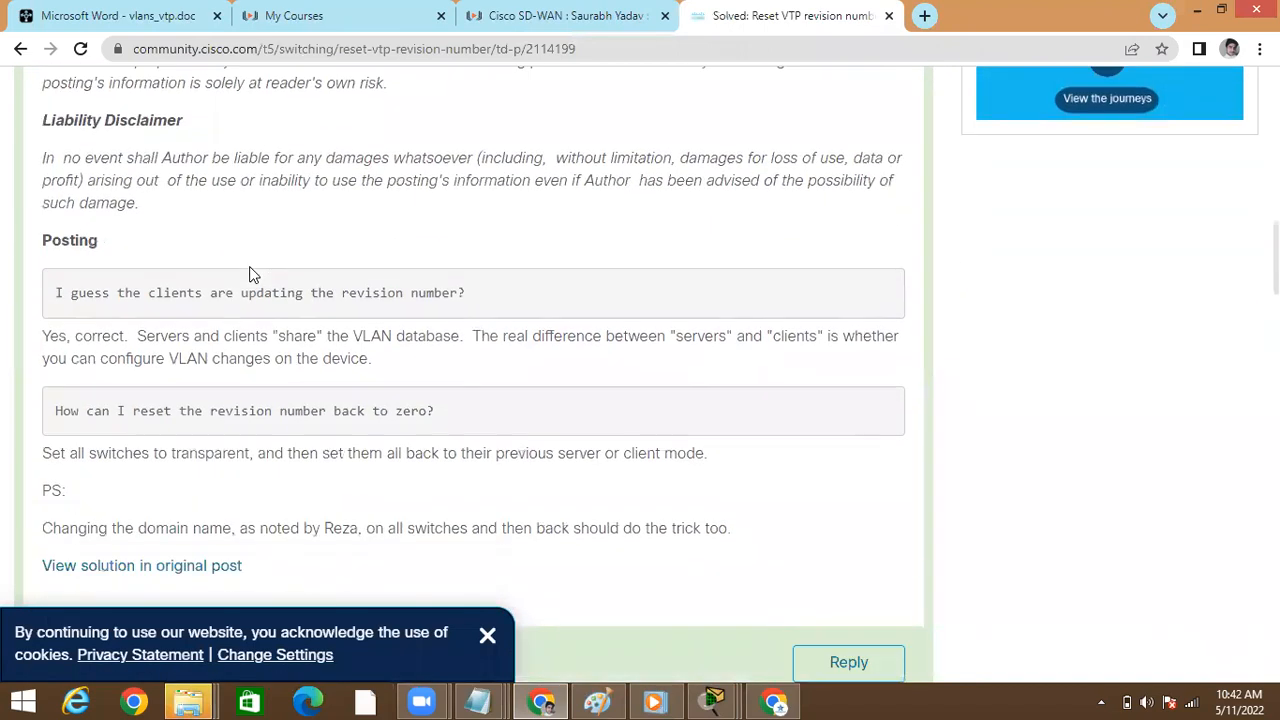
{"action": "scroll", "coordinate": [251, 275], "scroll_direction": "down", "scroll_amount": 1}
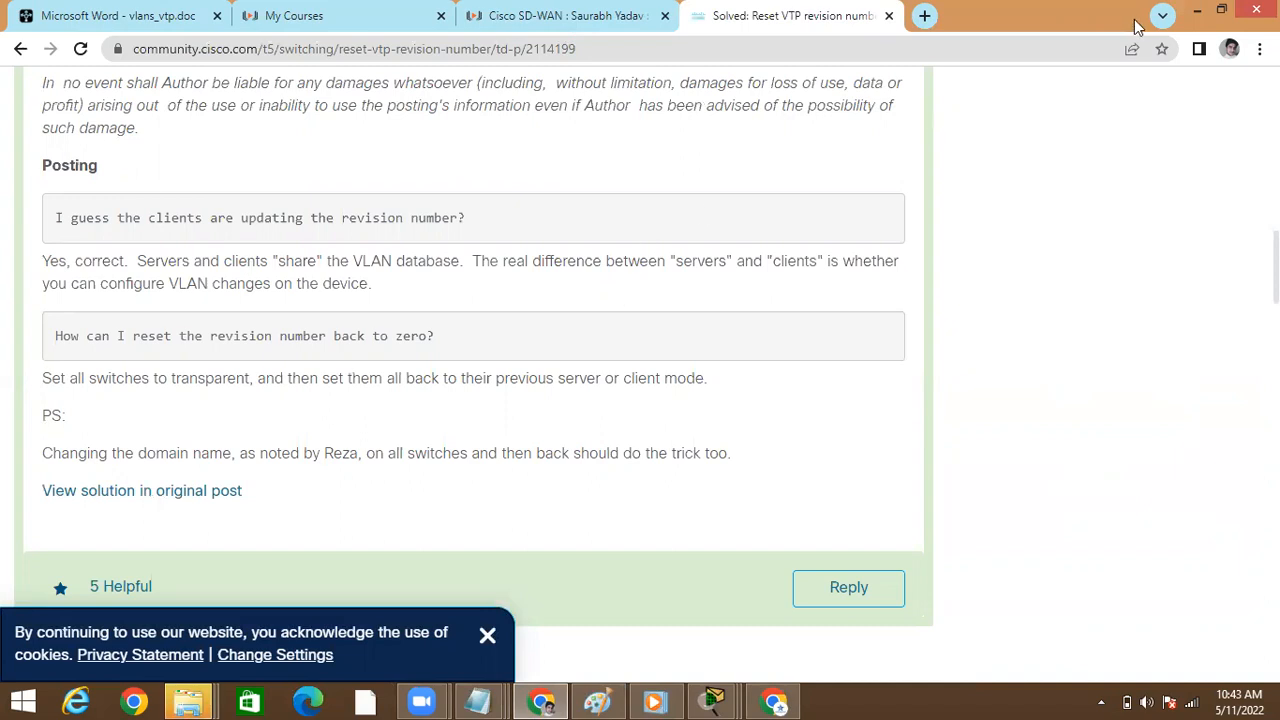
Return to Switch3's command line in Packet Tracer and highlight the configuration revision in the VTP status output
{"action": "left_click", "coordinate": [1197, 12]}
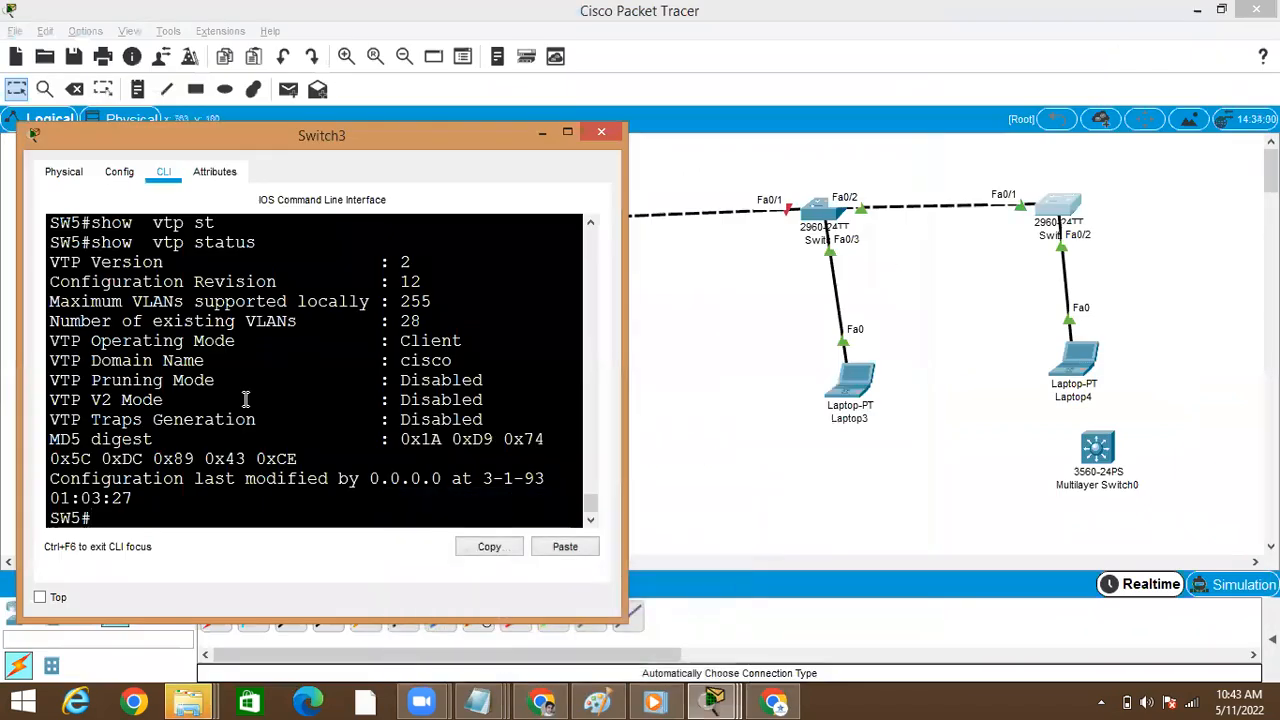
{"action": "key", "text": "Return"}
{"action": "key", "text": "Return"}
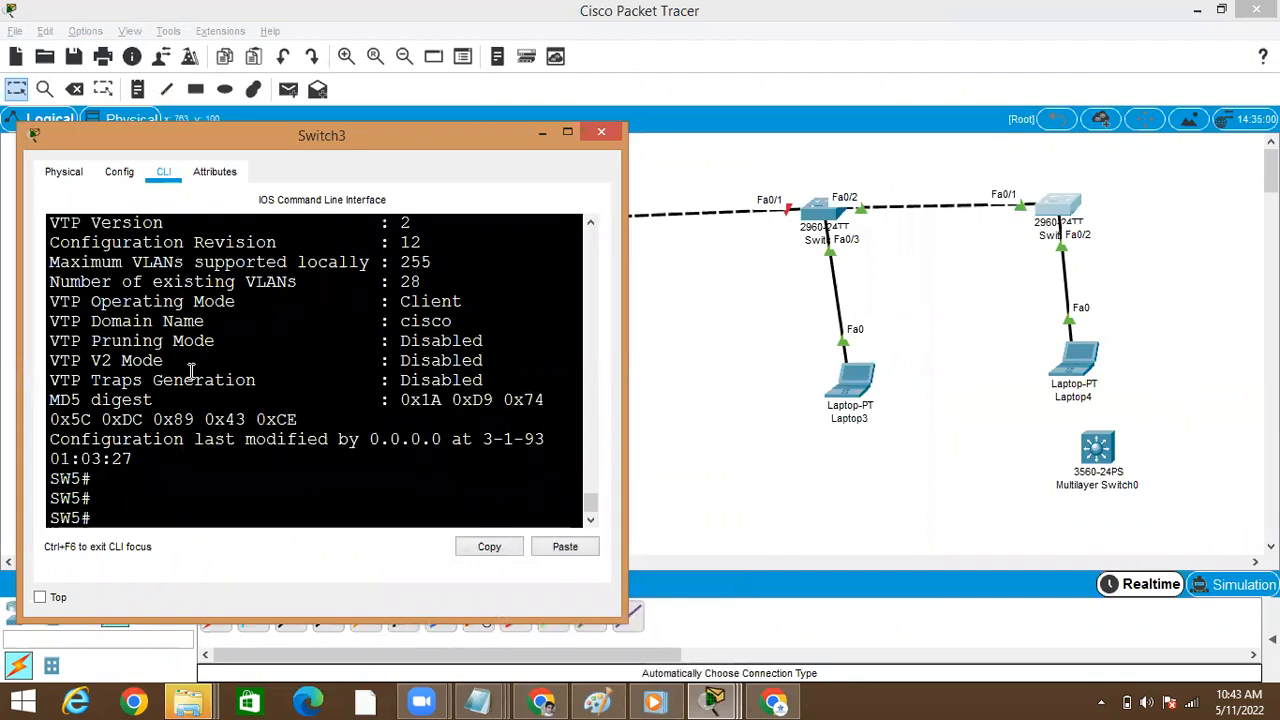
{"action": "double_click", "coordinate": [408, 246]}
{"action": "left_click", "coordinate": [146, 498]}
{"action": "key", "text": "super"}
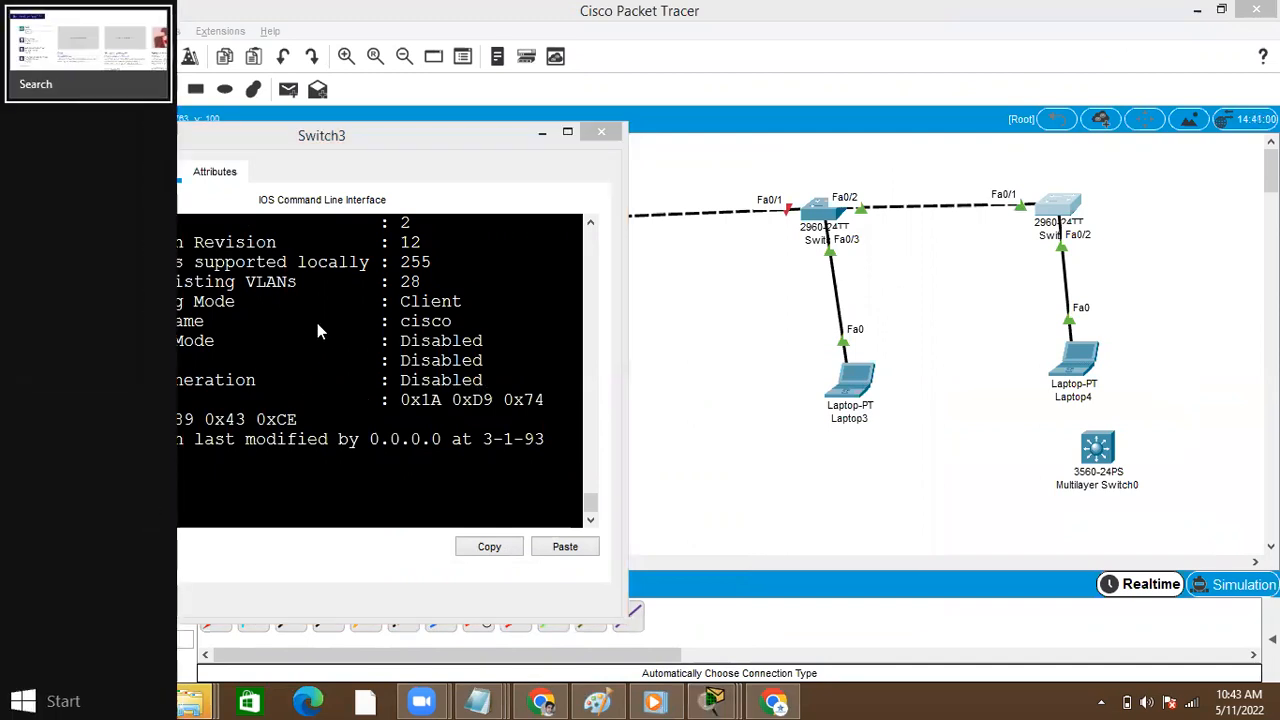
{"action": "left_click", "coordinate": [317, 323]}
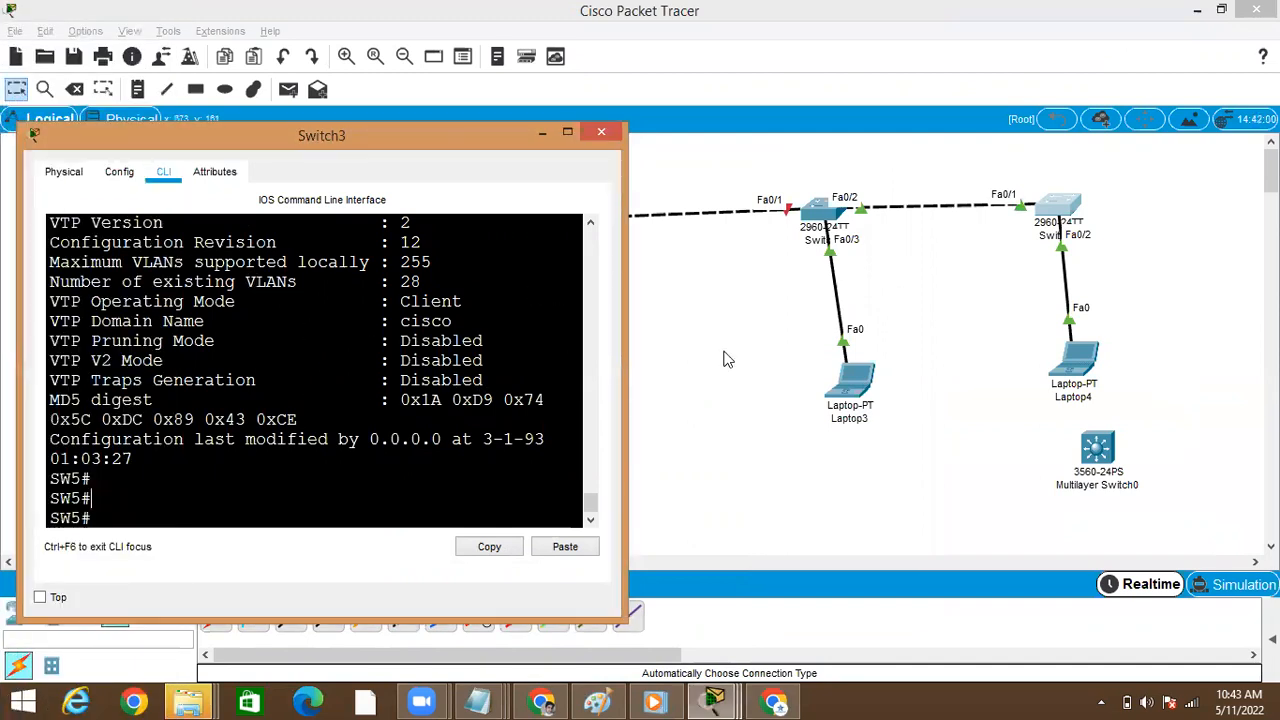
Open Switch2's command line, shut down interface fa0/2, and return to the topology
{"action": "left_click", "coordinate": [816, 206]}
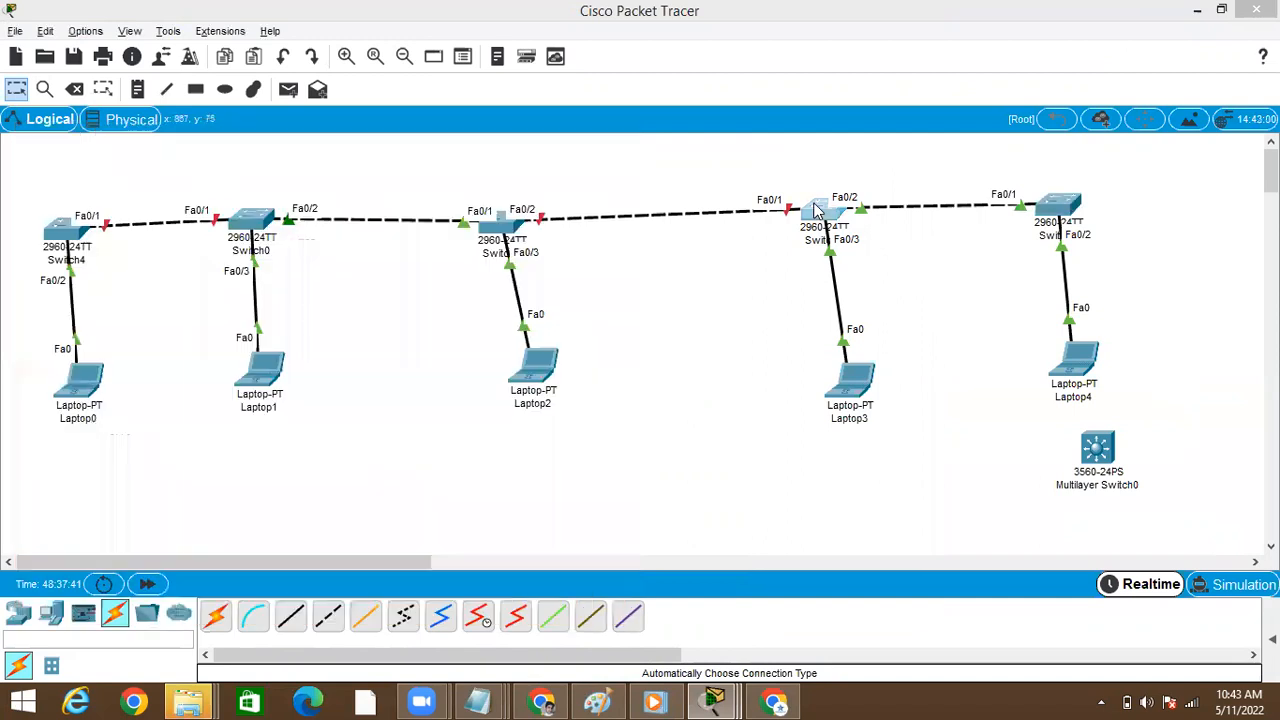
{"action": "key", "text": "Return"}
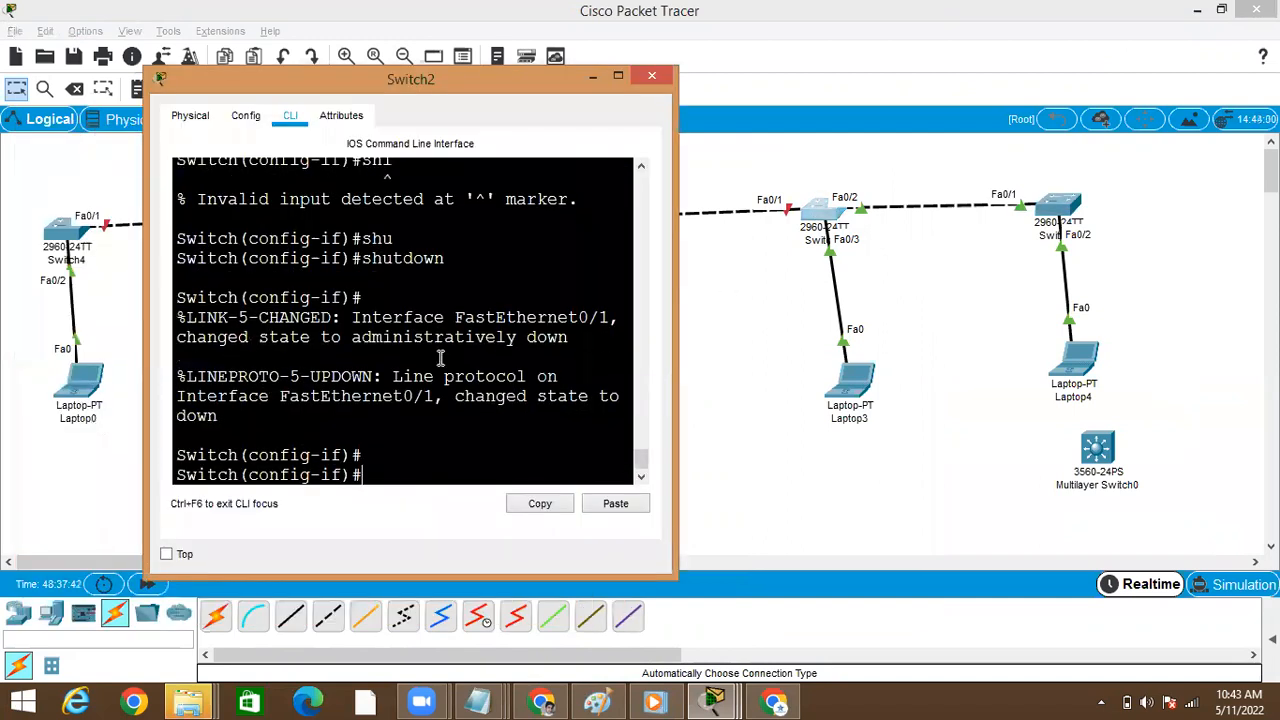
{"action": "type", "text": "int fa0/2"}
{"action": "key", "text": "Return"}
{"action": "type", "text": "shu"}
{"action": "key", "text": "Tab"}
{"action": "key", "text": "Return"}
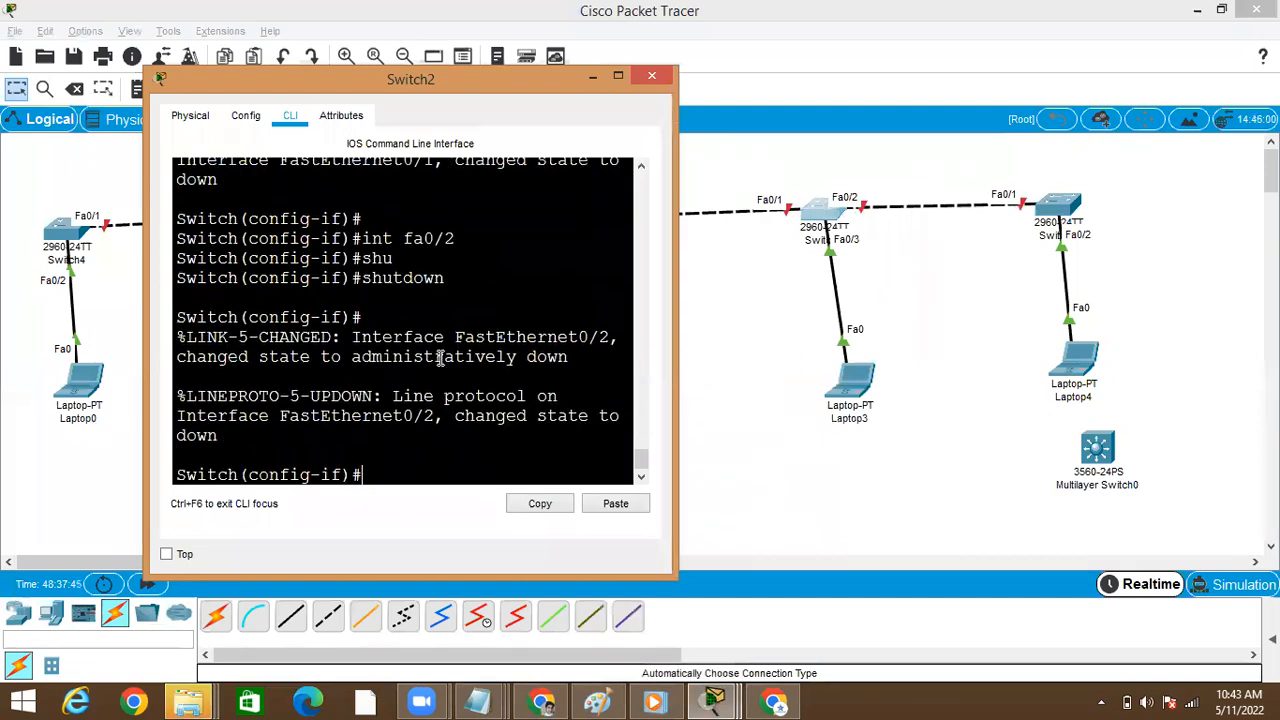
{"action": "key", "text": "Return"}
{"action": "left_click", "coordinate": [754, 331]}
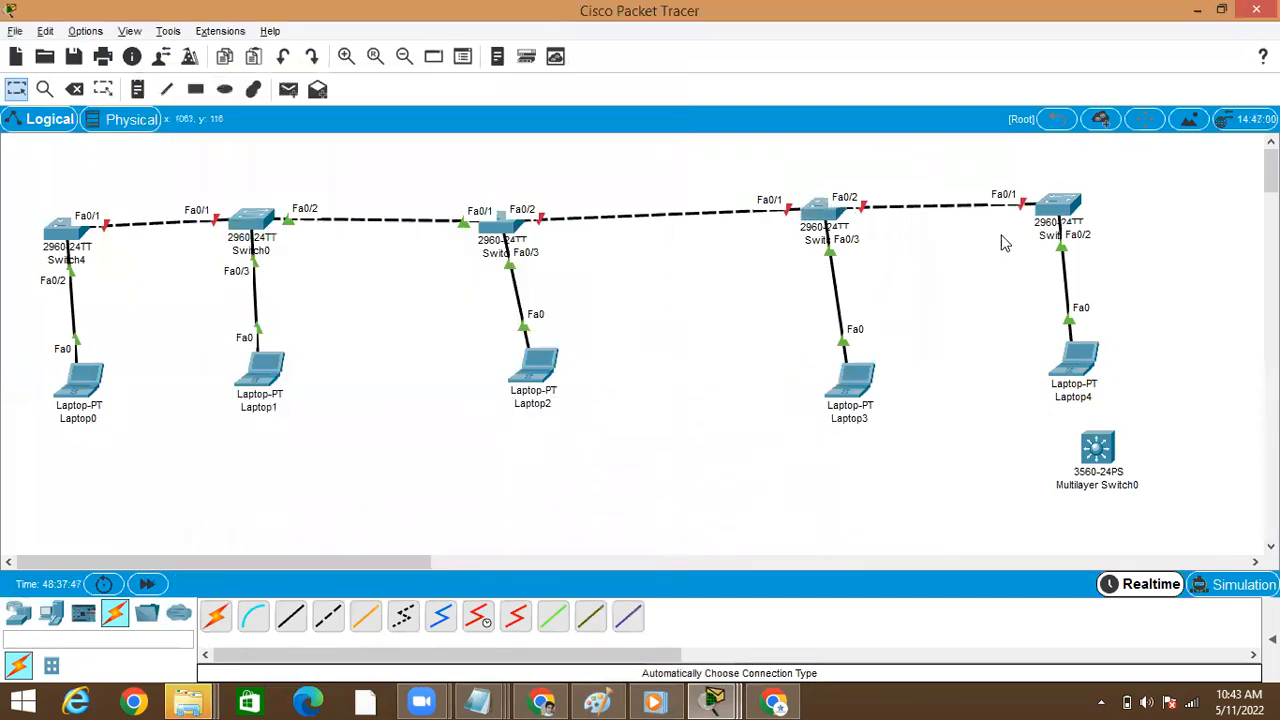
Open Switch3's command line, run show vtp status, and highlight the configuration revision
{"action": "left_click", "coordinate": [1058, 208]}
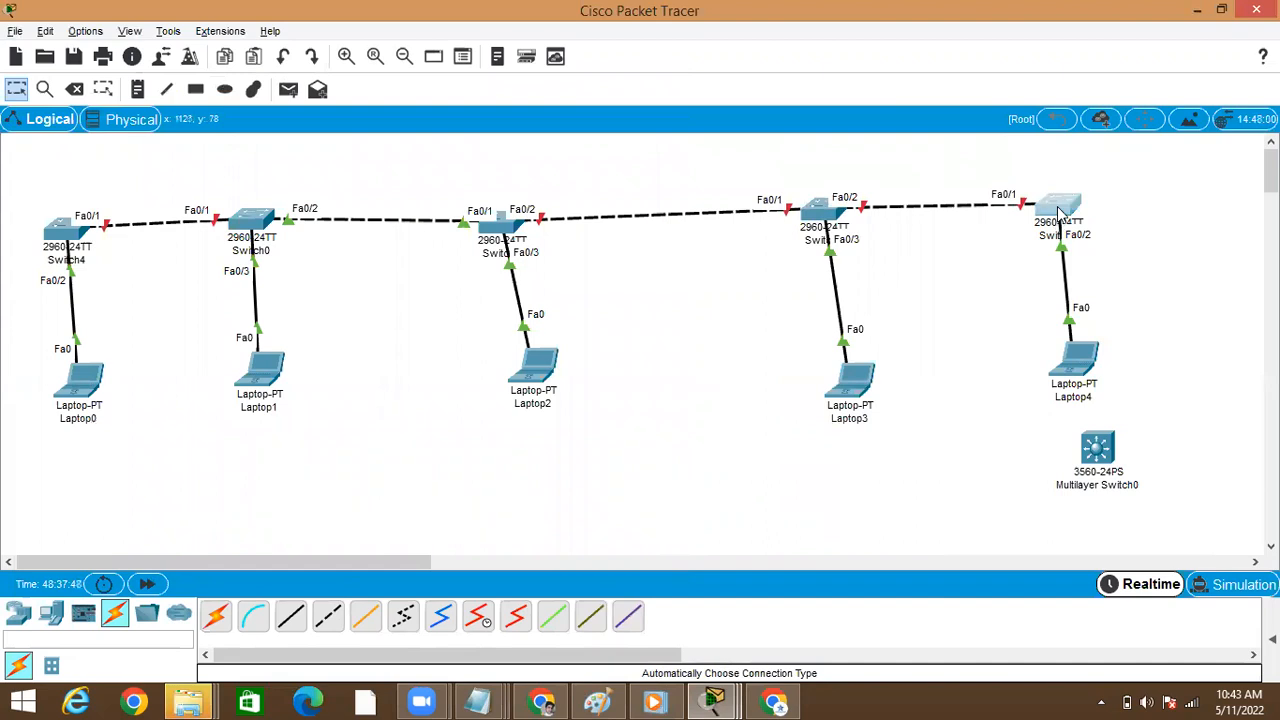
{"action": "left_click", "coordinate": [567, 132]}
{"action": "key", "text": "Return"}
{"action": "key", "text": "Return"}
{"action": "key", "text": "Return"}
{"action": "key", "text": "Up"}
{"action": "key", "text": "Return"}
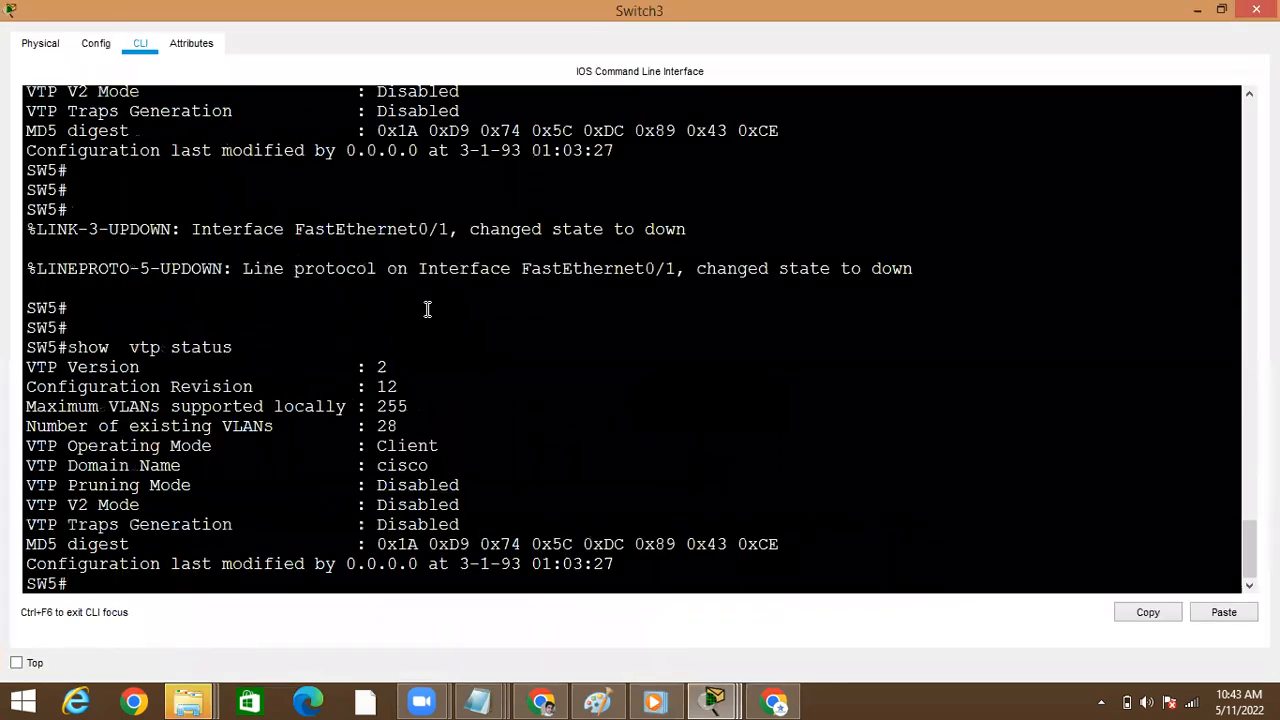
{"action": "double_click", "coordinate": [390, 386]}
Enter global configuration mode on Switch3 and set its VTP mode to transparent
{"action": "type", "text": "conf"}
{"action": "key", "text": "Tab"}
{"action": "type", "text": "t"}
{"action": "key", "text": "Tab"}
{"action": "key", "text": "Return"}
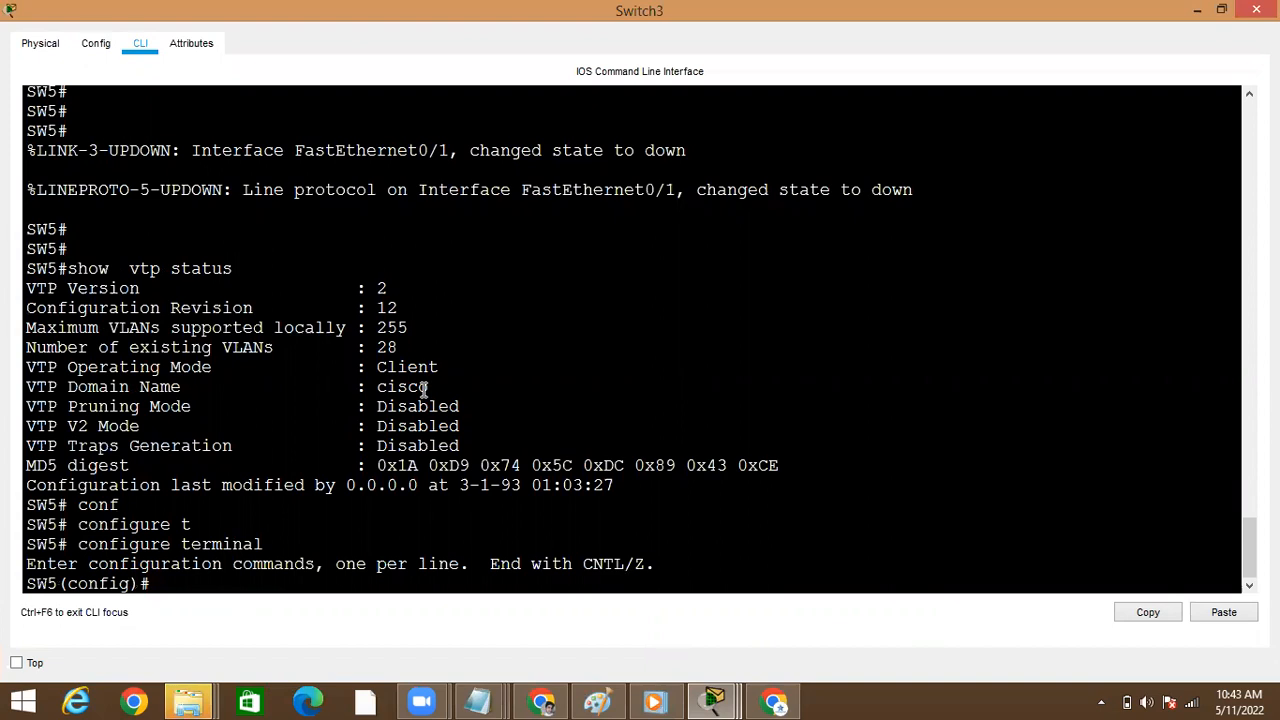
{"action": "type", "text": "vt"}
{"action": "key", "text": "Tab"}
{"action": "type", "text": "mo"}
{"action": "key", "text": "Tab"}
{"action": "type", "text": "tr"}
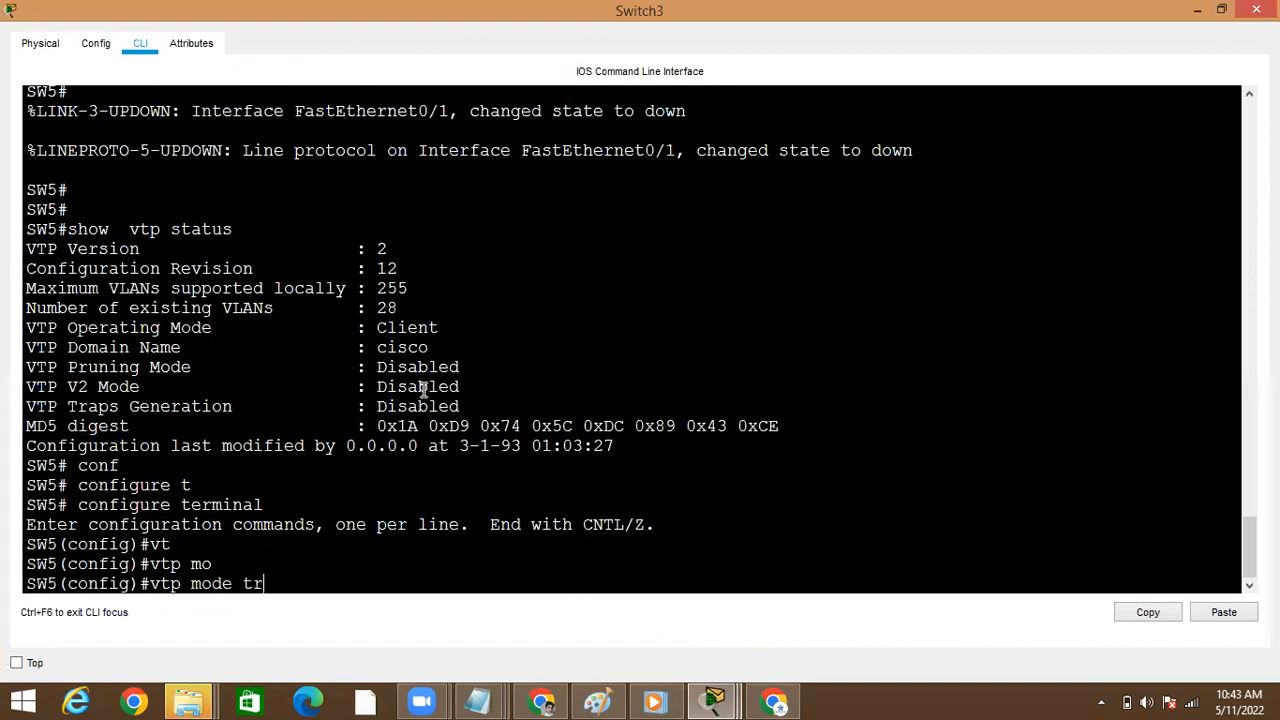
{"action": "key", "text": "Tab"}
{"action": "key", "text": "Return"}
Set Switch3's VTP mode to server and leave configuration mode
{"action": "type", "text": "vt"}
{"action": "key", "text": "Tab"}
{"action": "type", "text": "mpo"}
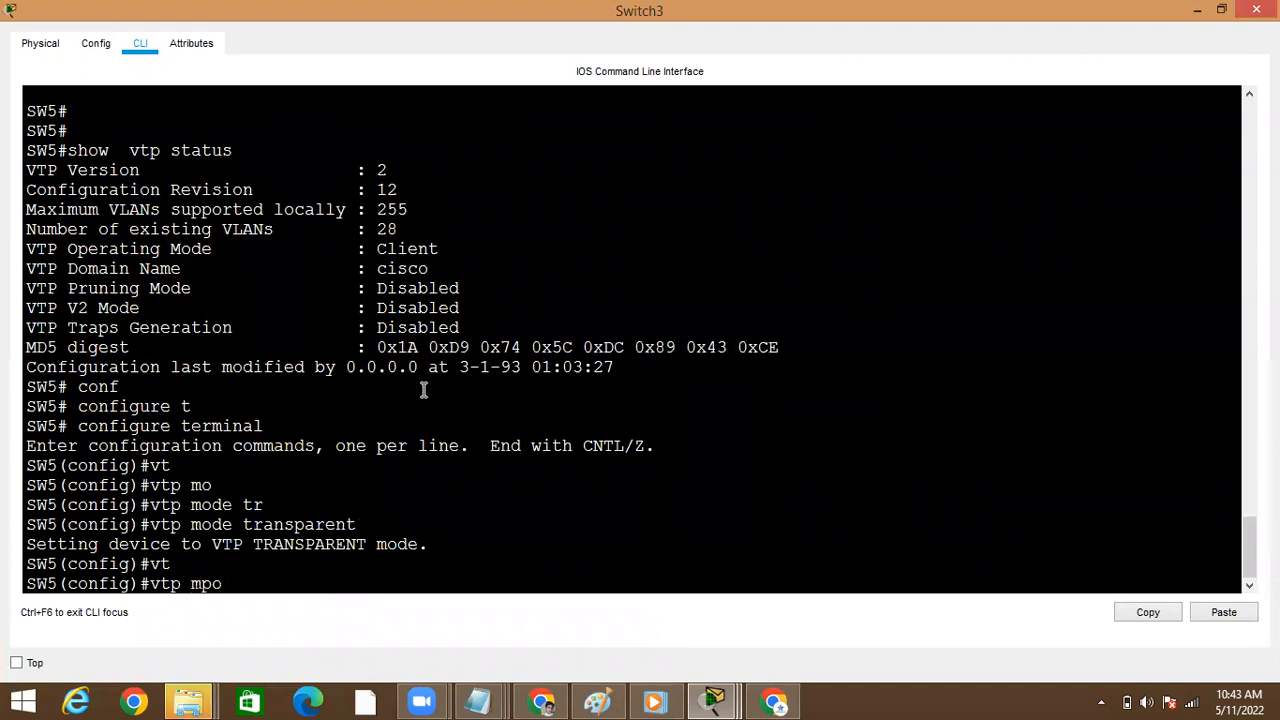
{"action": "key", "text": "Tab"}
{"action": "key", "text": "BackSpace"}
{"action": "key", "text": "BackSpace"}
{"action": "type", "text": "o"}
{"action": "key", "text": "Tab"}
{"action": "type", "text": "se"}
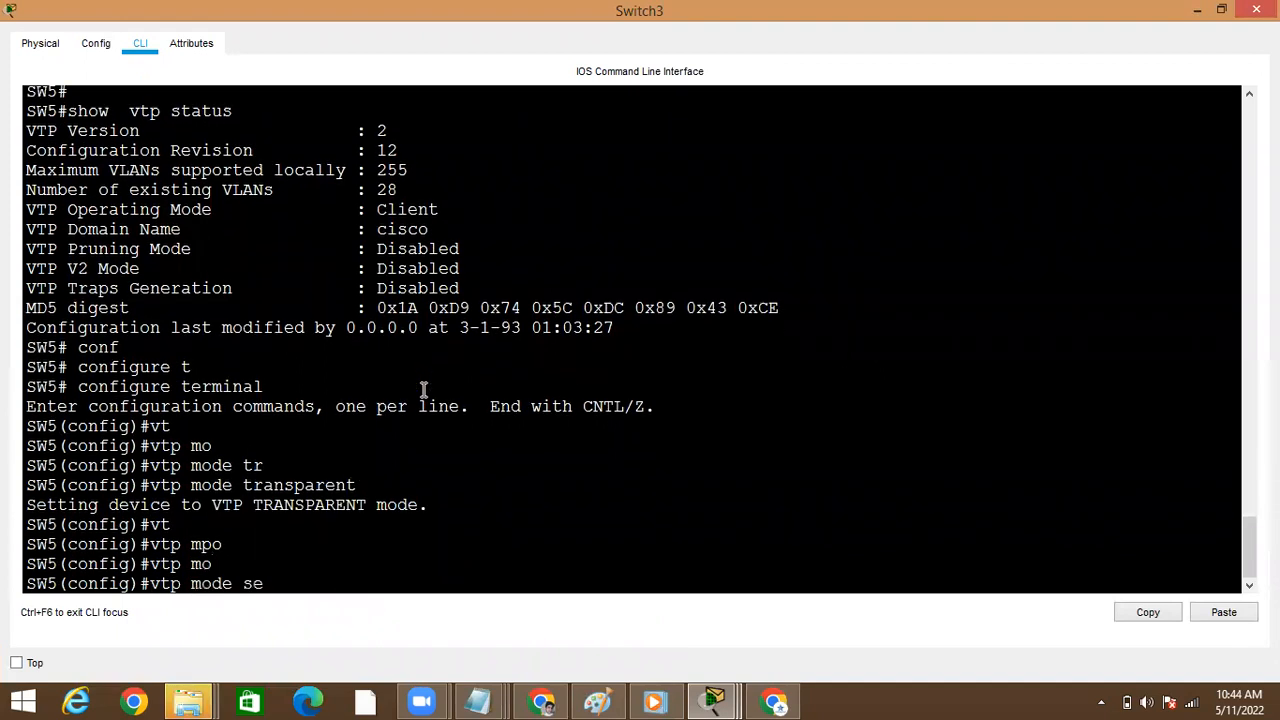
{"action": "key", "text": "Tab"}
{"action": "key", "text": "Return"}
{"action": "key", "text": "Return"}
{"action": "key", "text": "ctrl+z"}
Run show vtp status on Switch3, highlight the operating mode, and return to the topology
{"action": "key", "text": "Return"}
{"action": "type", "text": "sho"}
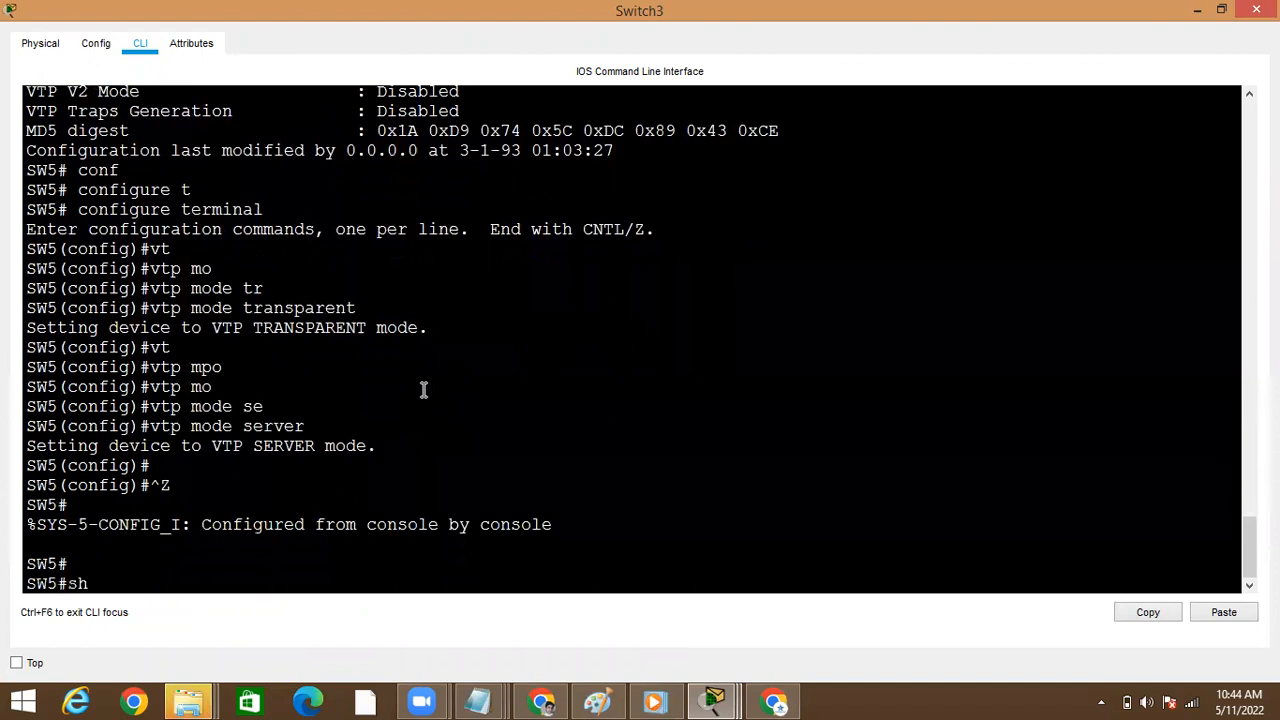
{"action": "key", "text": "Tab"}
{"action": "type", "text": "st"}
{"action": "key", "text": "Tab"}
{"action": "key", "text": "BackSpace"}
{"action": "key", "text": "BackSpace"}
{"action": "type", "text": "vt"}
{"action": "key", "text": "Tab"}
{"action": "type", "text": "st"}
{"action": "key", "text": "Tab"}
{"action": "key", "text": "Return"}
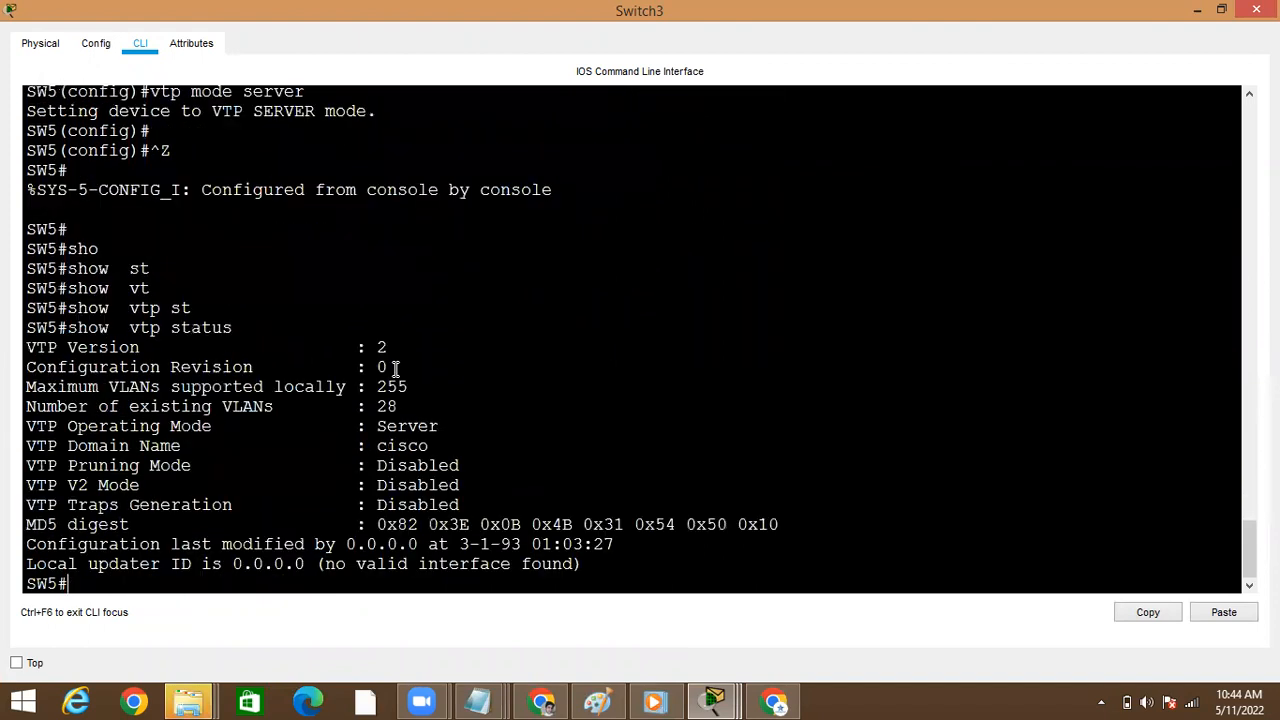
{"action": "double_click", "coordinate": [416, 426]}
{"action": "left_click", "coordinate": [1196, 10]}
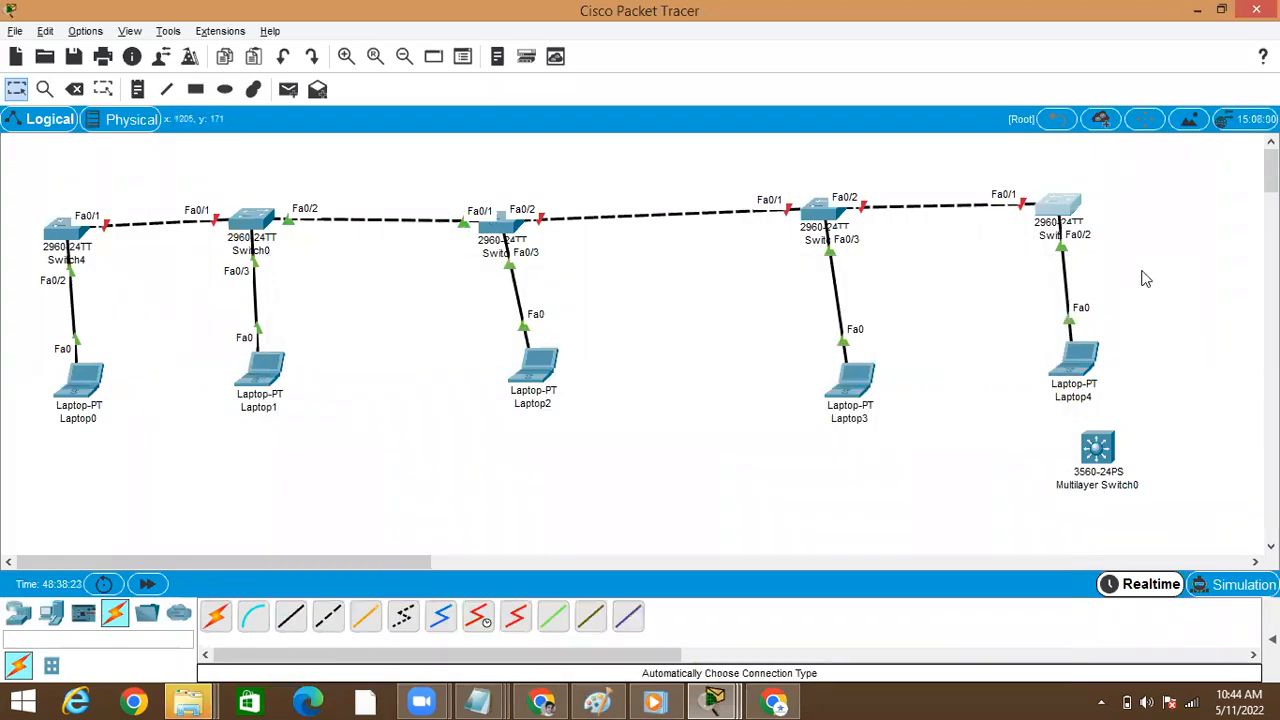
Open Switch1's command line, check its configuration revision with show vtp status, and return to the topology
{"action": "left_click", "coordinate": [512, 223]}
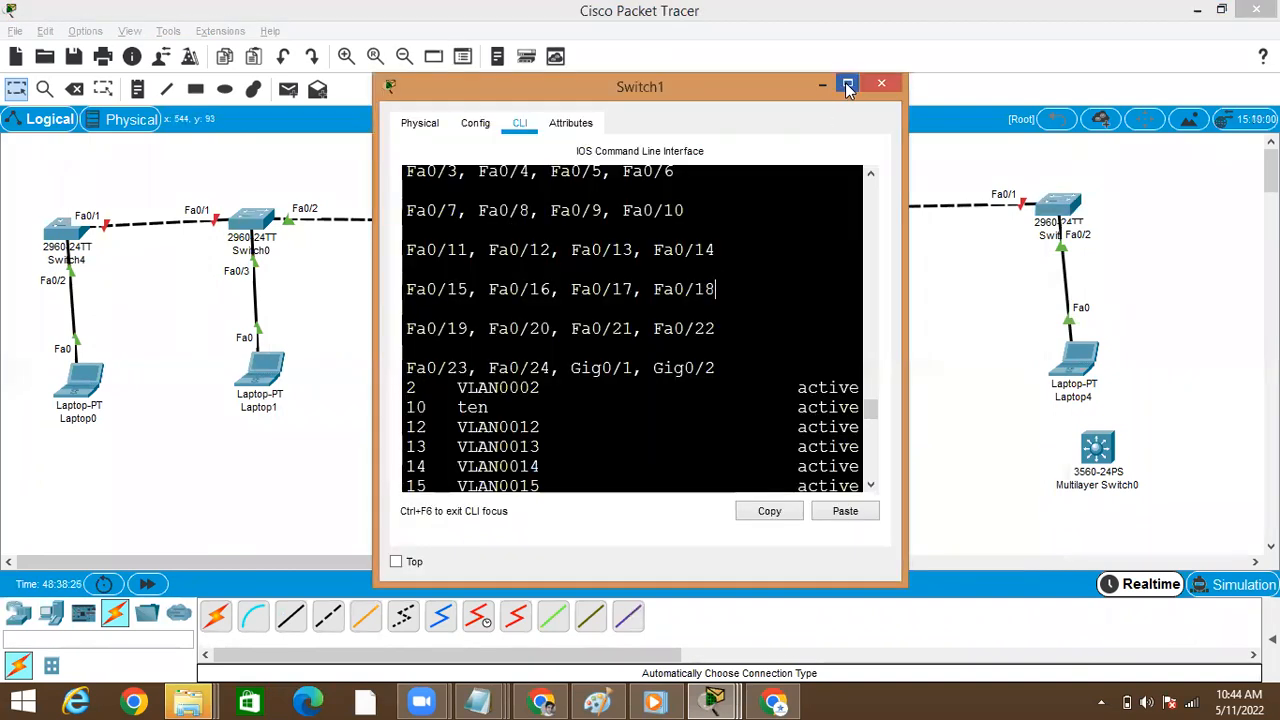
{"action": "left_click", "coordinate": [847, 87]}
{"action": "key", "text": "Return"}
{"action": "key", "text": "Return"}
{"action": "key", "text": "Return"}
{"action": "type", "text": "sho"}
{"action": "key", "text": "Tab"}
{"action": "type", "text": "vt"}
{"action": "key", "text": "Tab"}
{"action": "type", "text": "s"}
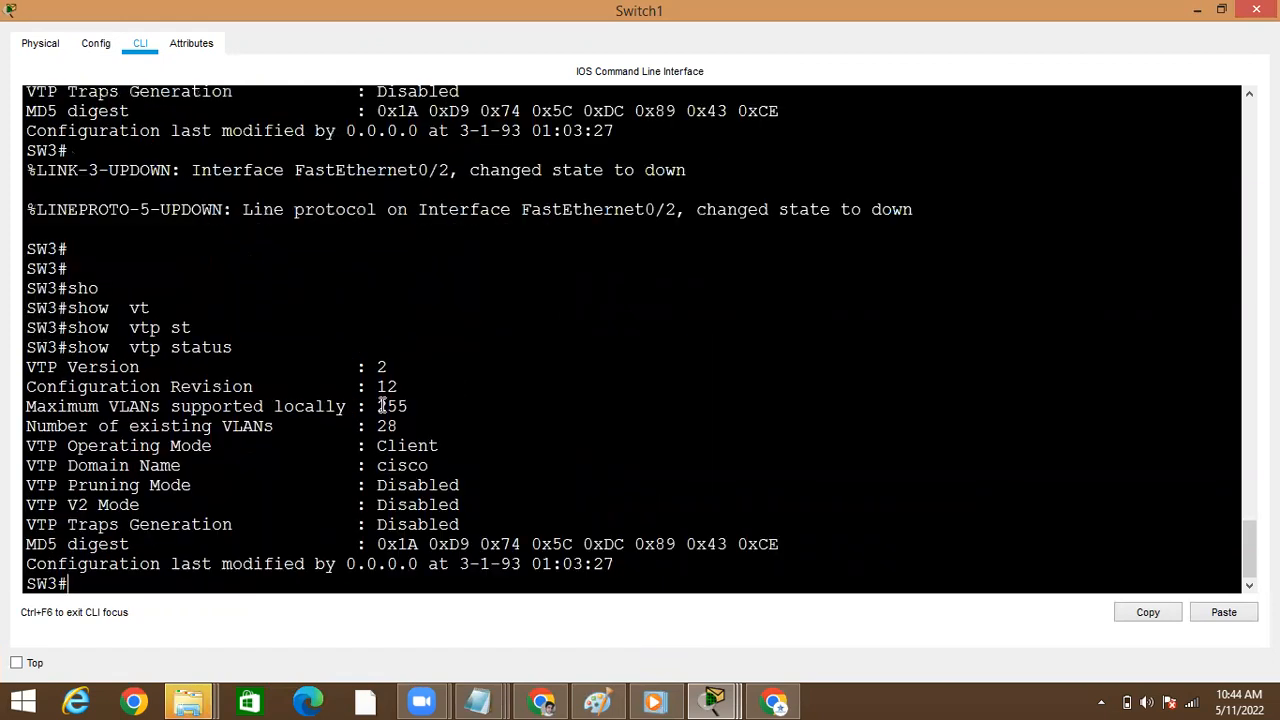
{"action": "left_click", "coordinate": [1196, 12]}
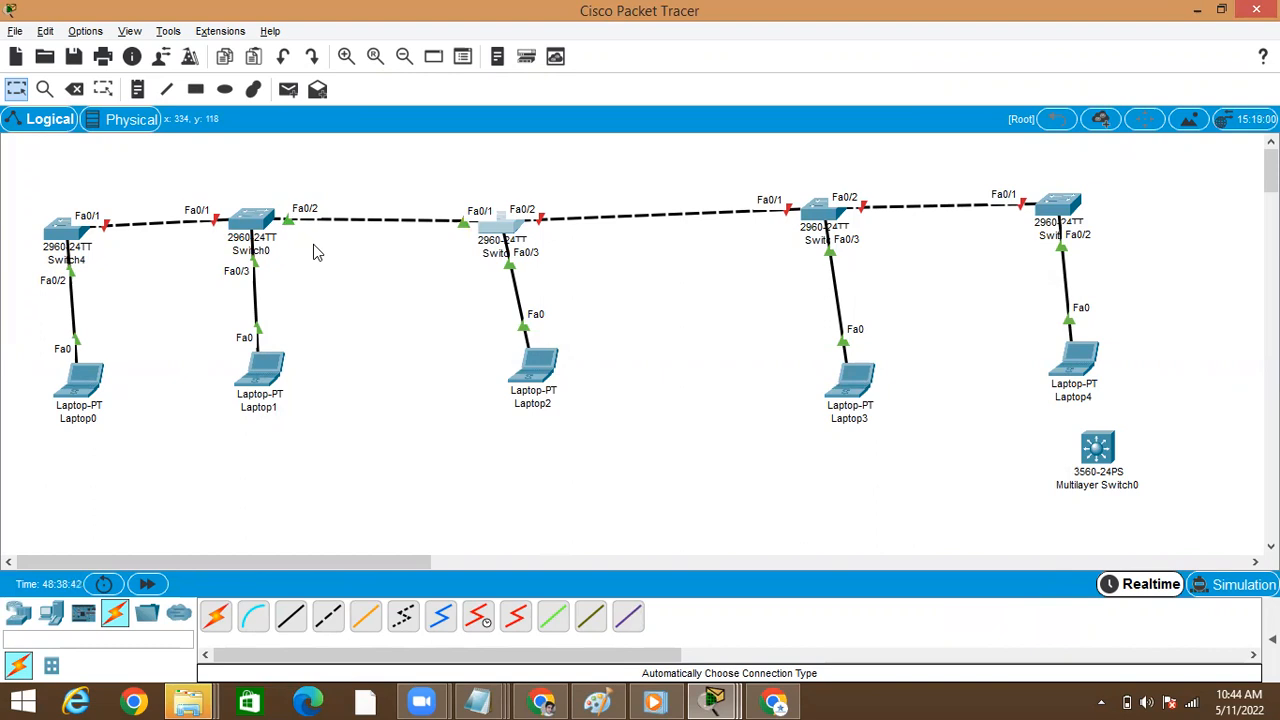
Look at Switch0's command line and examine the VTP status output already shown in Switch4's command line
{"action": "left_click", "coordinate": [257, 222]}
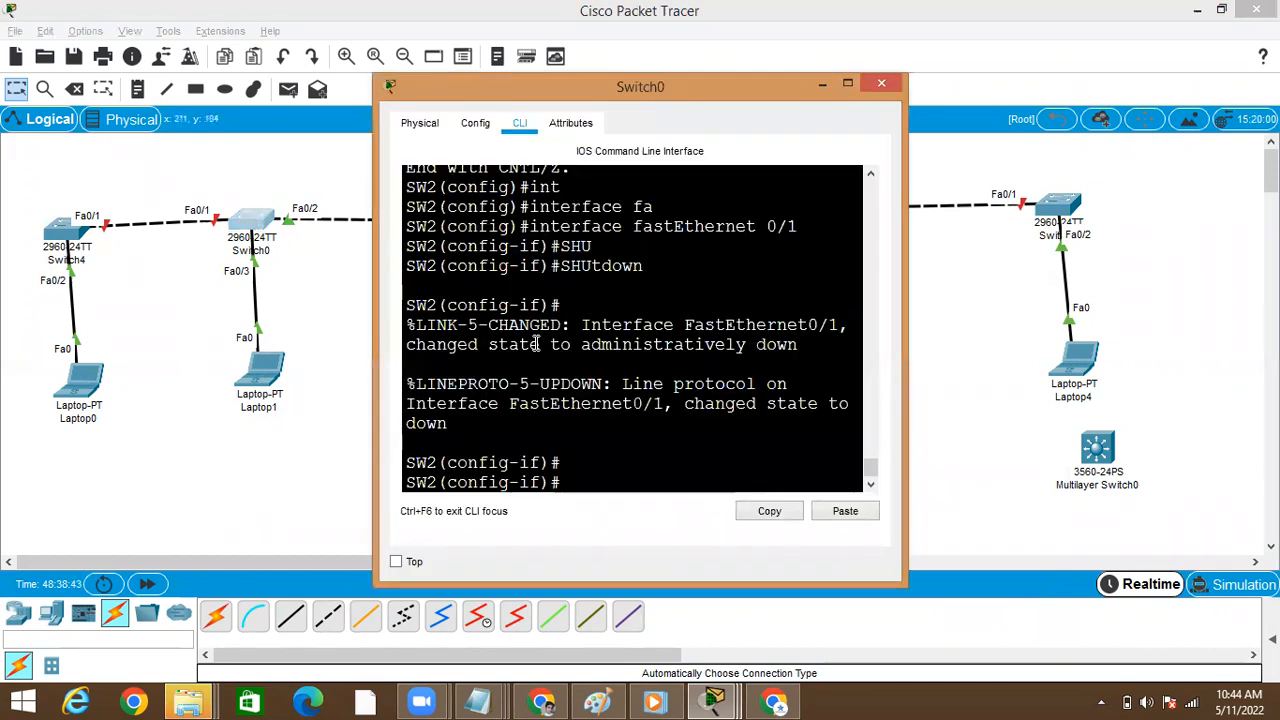
{"action": "key", "text": "Return"}
{"action": "key", "text": "Return"}
{"action": "key", "text": "Return"}
{"action": "left_click", "coordinate": [202, 374]}
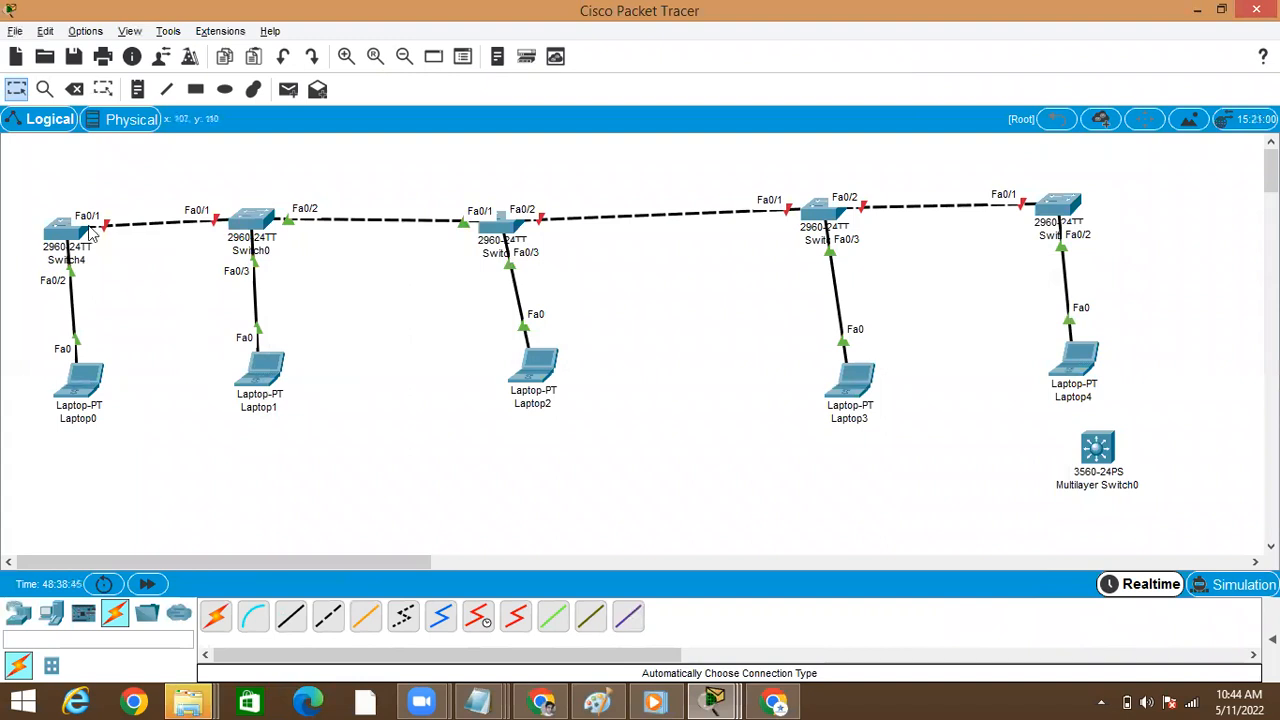
{"action": "left_click", "coordinate": [75, 230]}
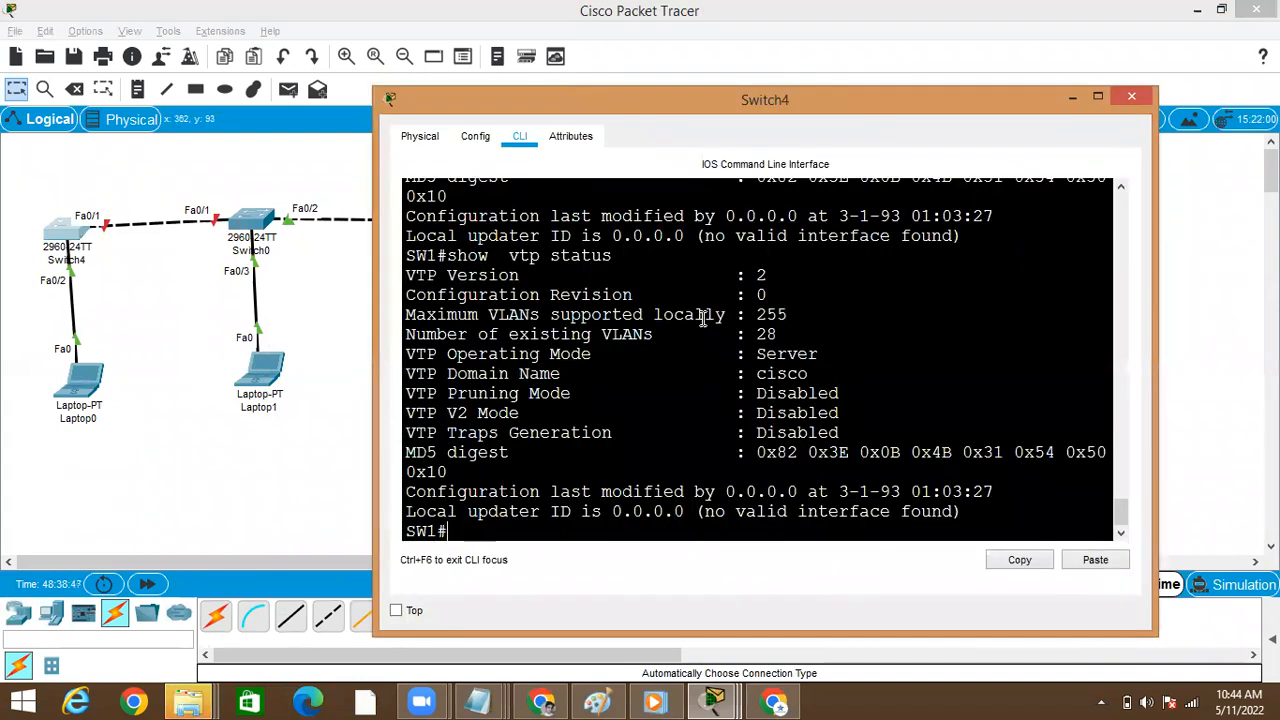
{"action": "key", "text": "Return"}
{"action": "key", "text": "Return"}
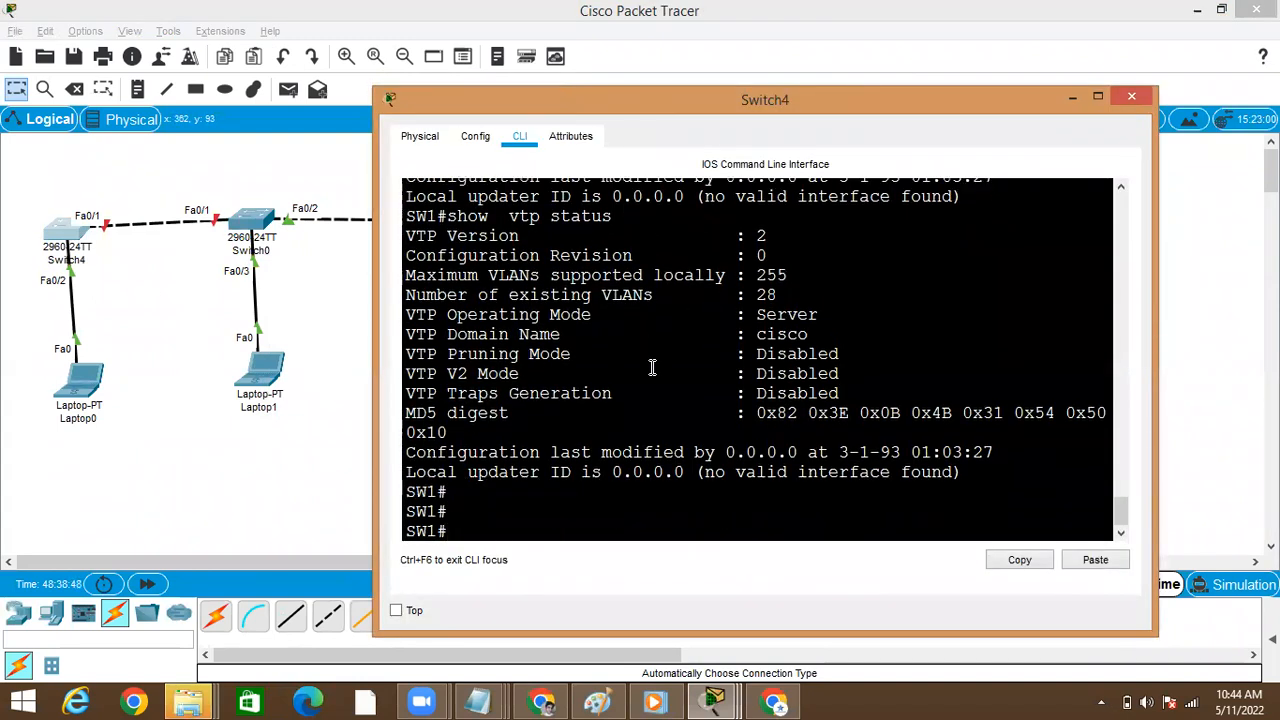
{"action": "left_click", "coordinate": [289, 219]}
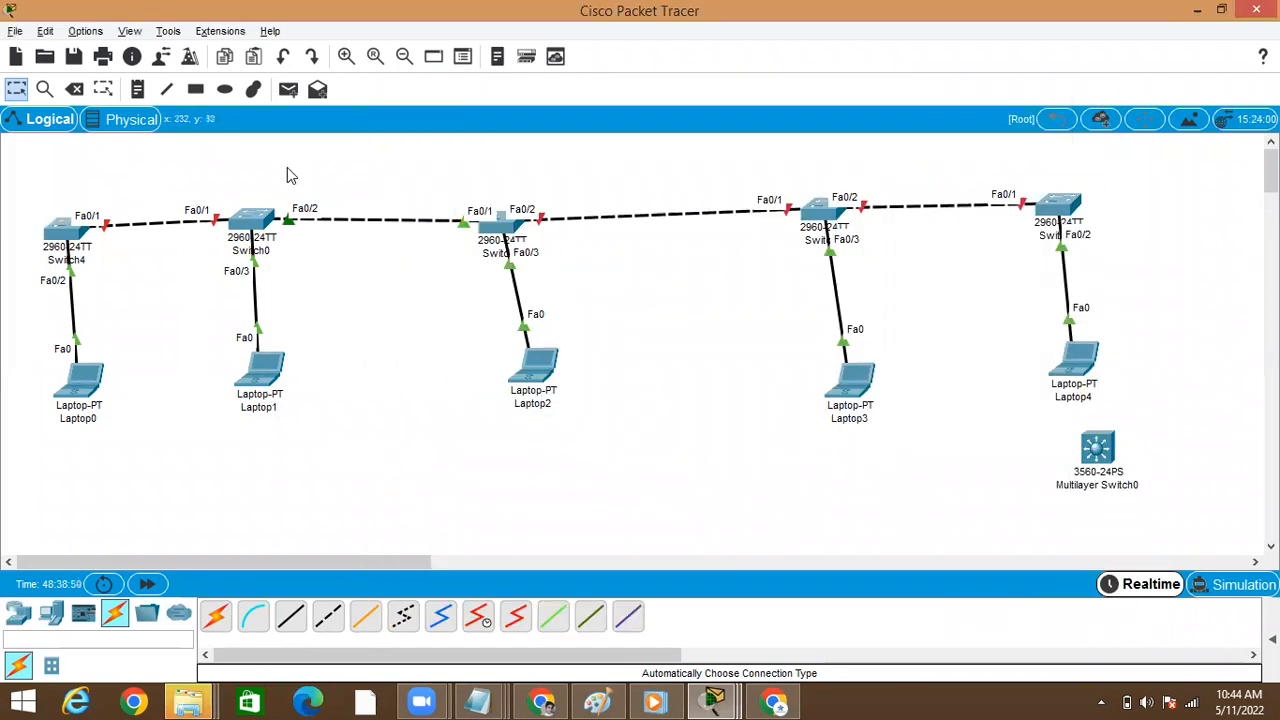
Re-enable Switch0's FastEthernet 0/1 interface with no shutdown and return to the topology
{"action": "left_click", "coordinate": [255, 223]}
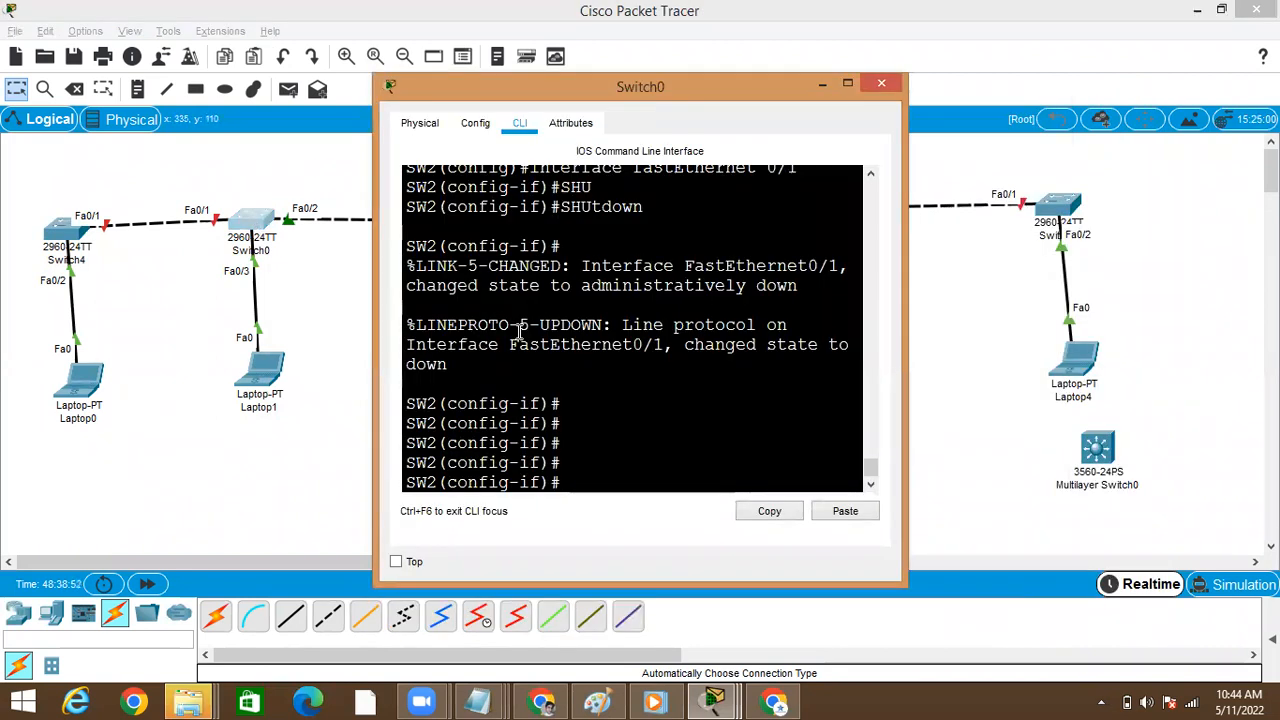
{"action": "key", "text": "Return"}
{"action": "key", "text": "Return"}
{"action": "key", "text": "Return"}
{"action": "key", "text": "Return"}
{"action": "type", "text": "no sh"}
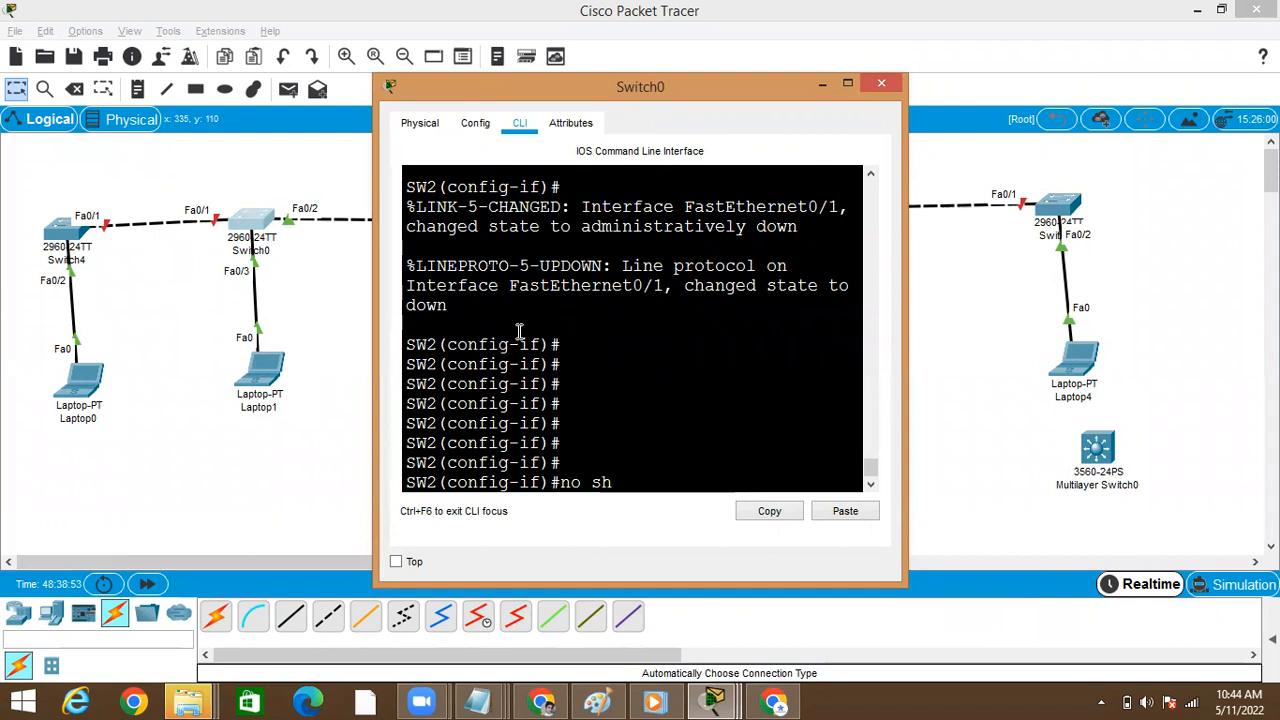
{"action": "key", "text": "Tab"}
{"action": "key", "text": "Return"}
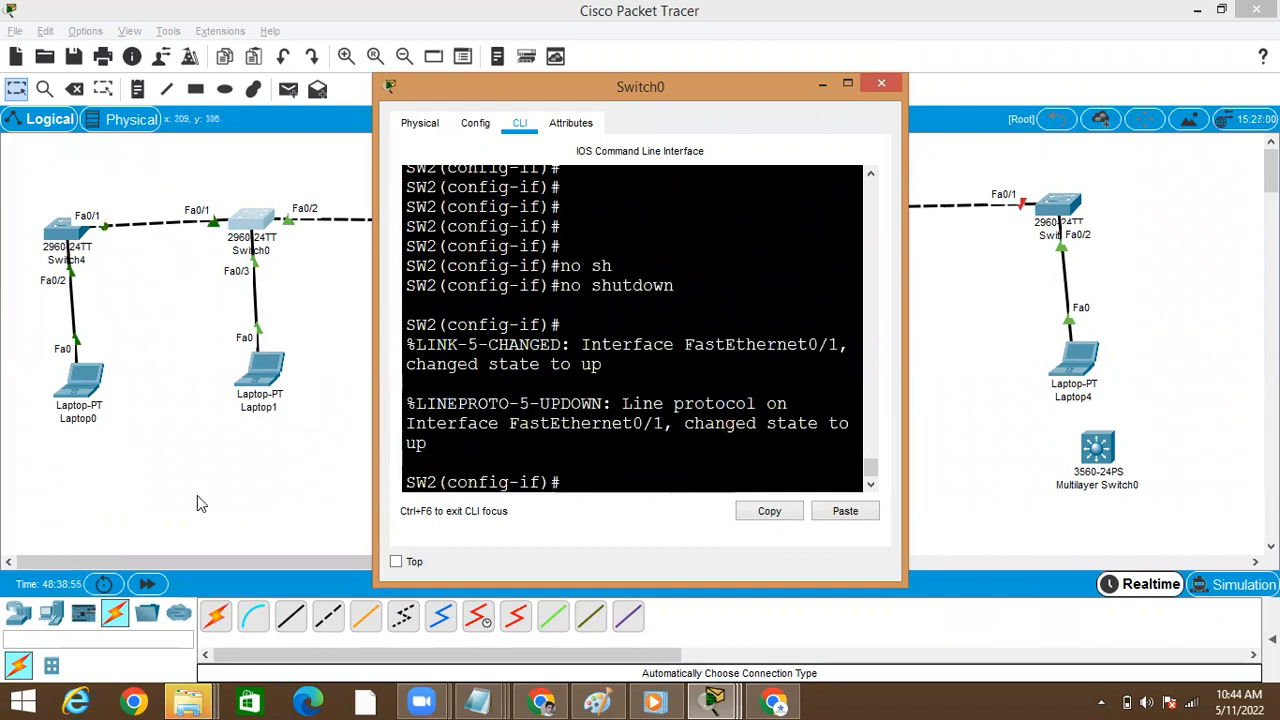
{"action": "left_click", "coordinate": [197, 495]}
Open Switch2's command line and re-enable interface fa0/2 with no shutdown
{"action": "left_click", "coordinate": [816, 220]}
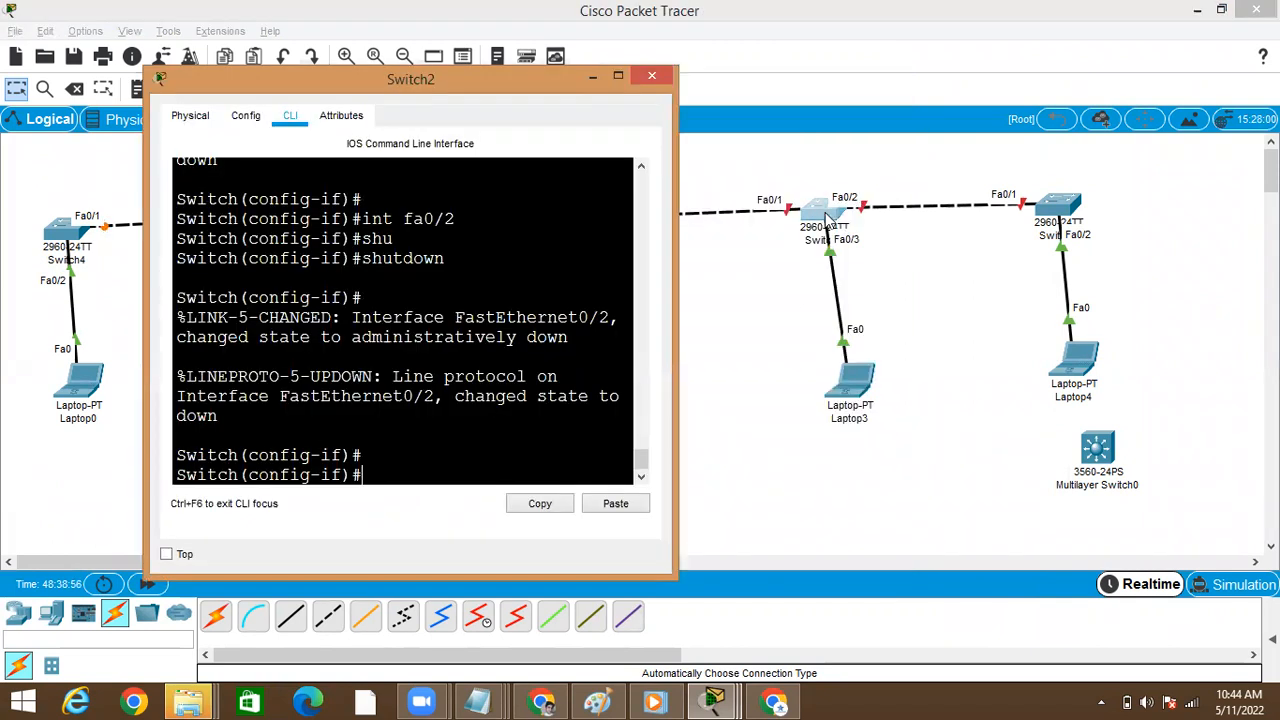
{"action": "left_click", "coordinate": [619, 79]}
{"action": "type", "text": "no"}
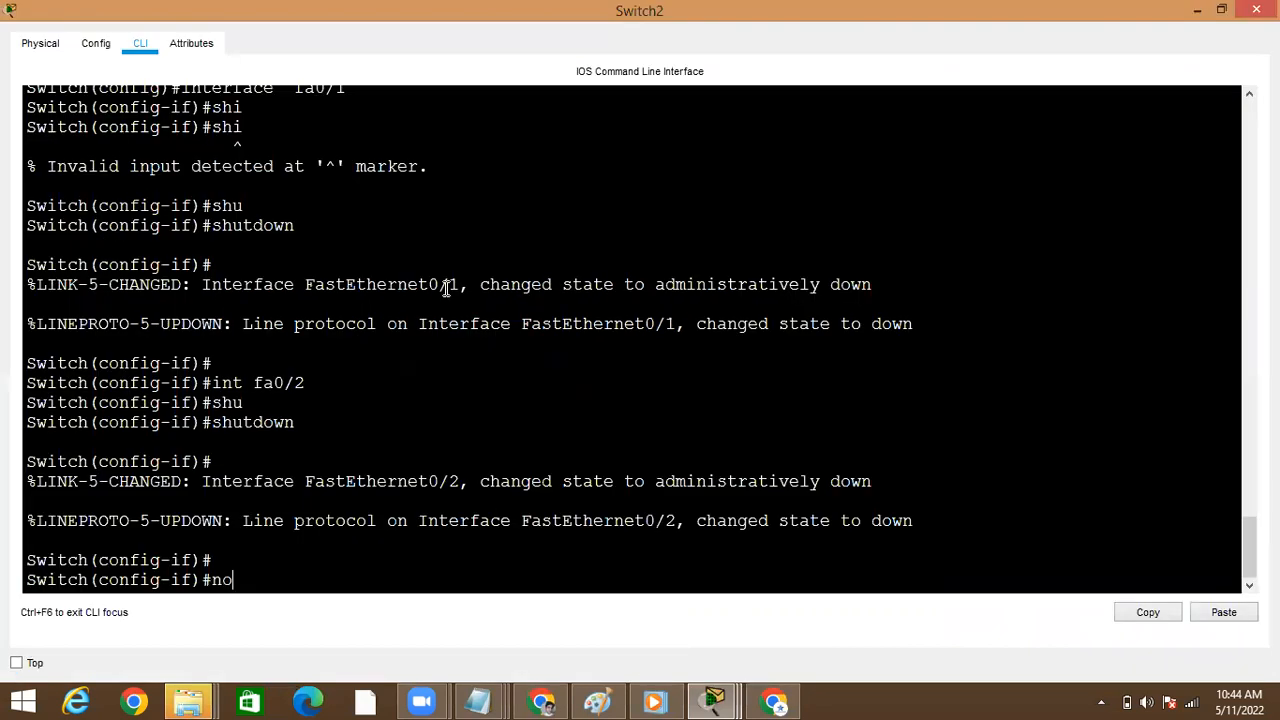
{"action": "type", "text": " shu"}
{"action": "key", "text": "Tab"}
{"action": "key", "text": "Return"}
Re-enable Switch2's interface fa0/1 with no shutdown, leave configuration mode, and return to the topology
{"action": "key", "text": "Up"}
{"action": "key", "text": "Up"}
{"action": "key", "text": "Up"}
{"action": "key", "text": "Down"}
{"action": "key", "text": "Up"}
{"action": "key", "text": "Up"}
{"action": "key", "text": "Up"}
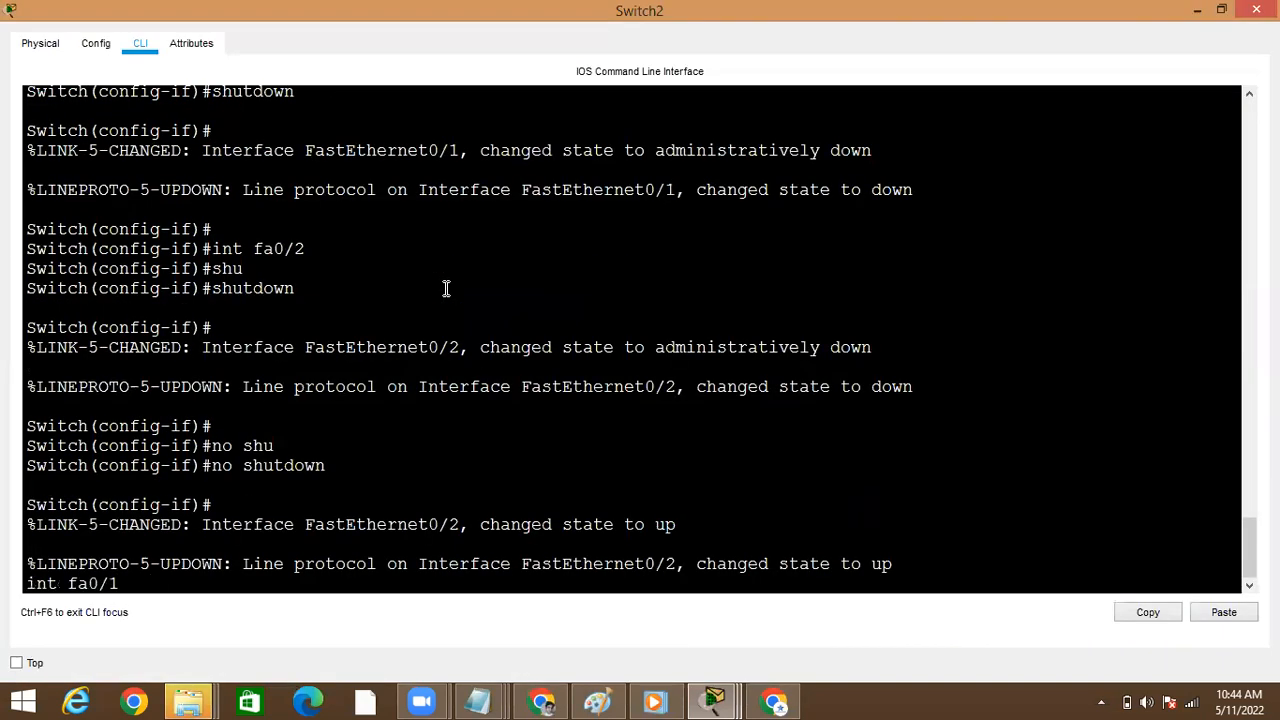
{"action": "key", "text": "Return"}
{"action": "type", "text": "no shutdown"}
{"action": "key", "text": "Tab"}
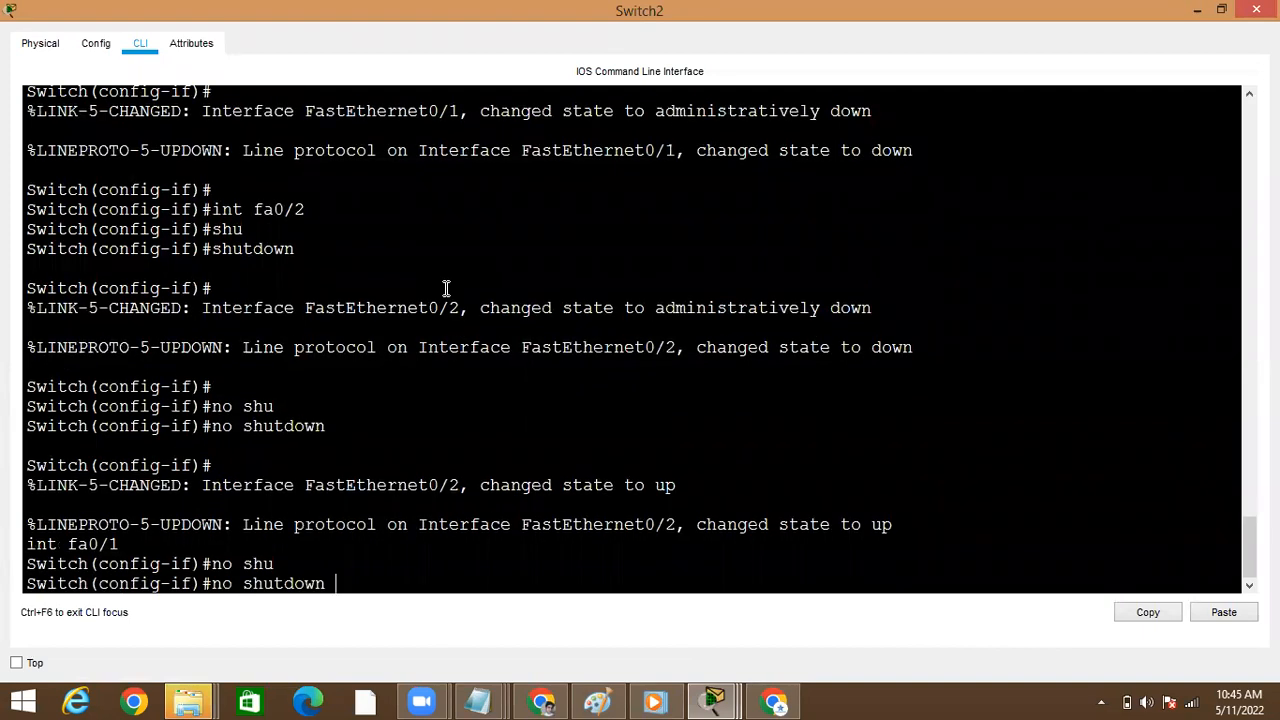
{"action": "key", "text": "Return"}
{"action": "key", "text": "Return"}
{"action": "key", "text": "ctrl+z"}
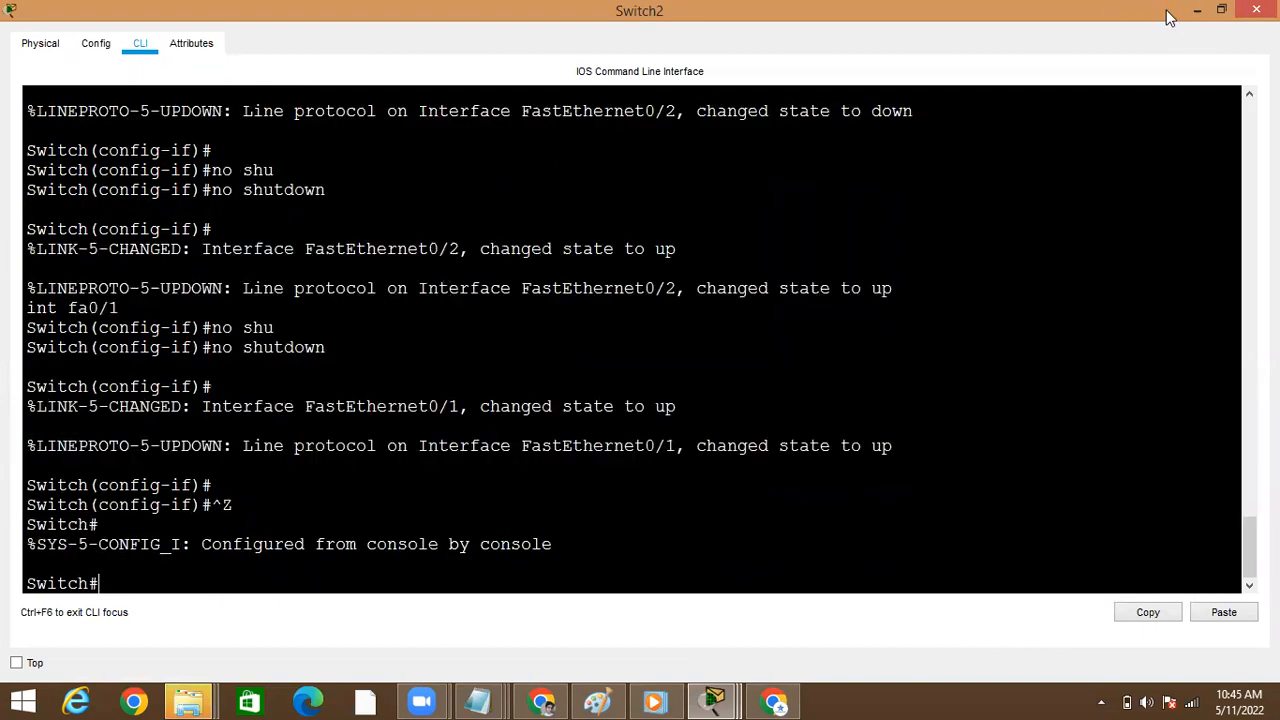
{"action": "left_click", "coordinate": [1197, 11]}
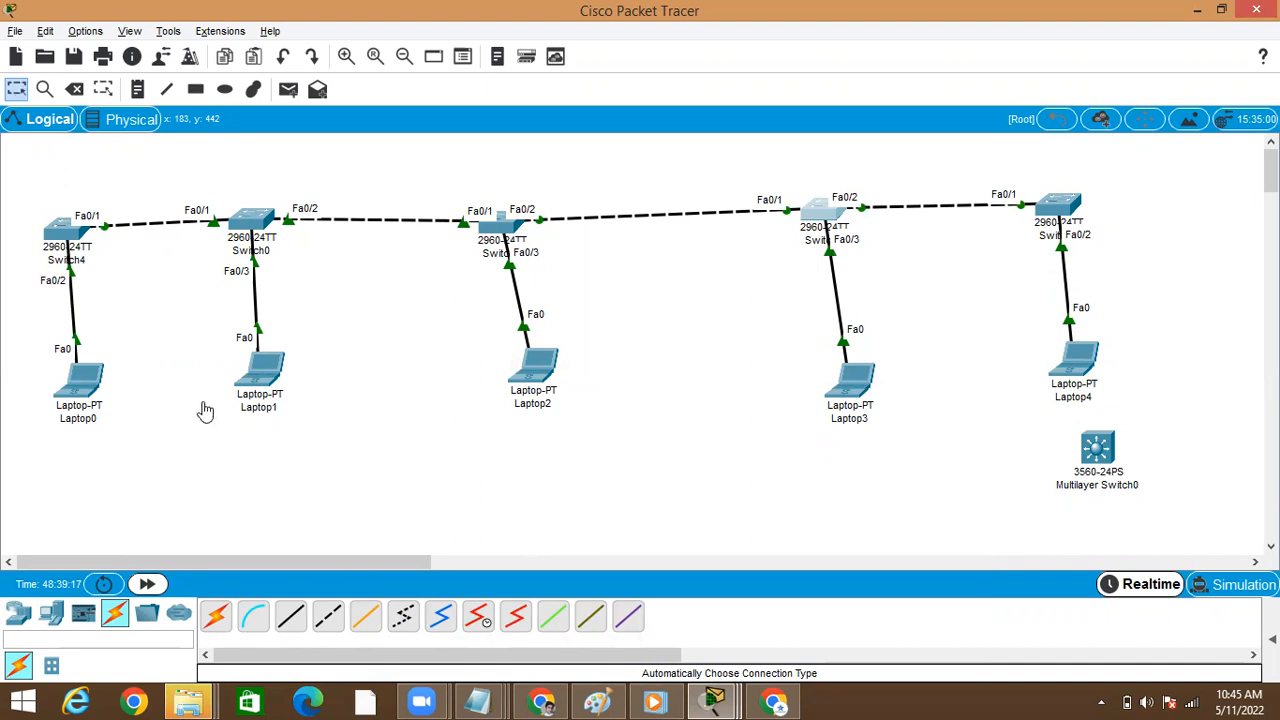
Run show vtp status on Switch4, highlight the configuration revision, and review the output once more
{"action": "left_click", "coordinate": [64, 230]}
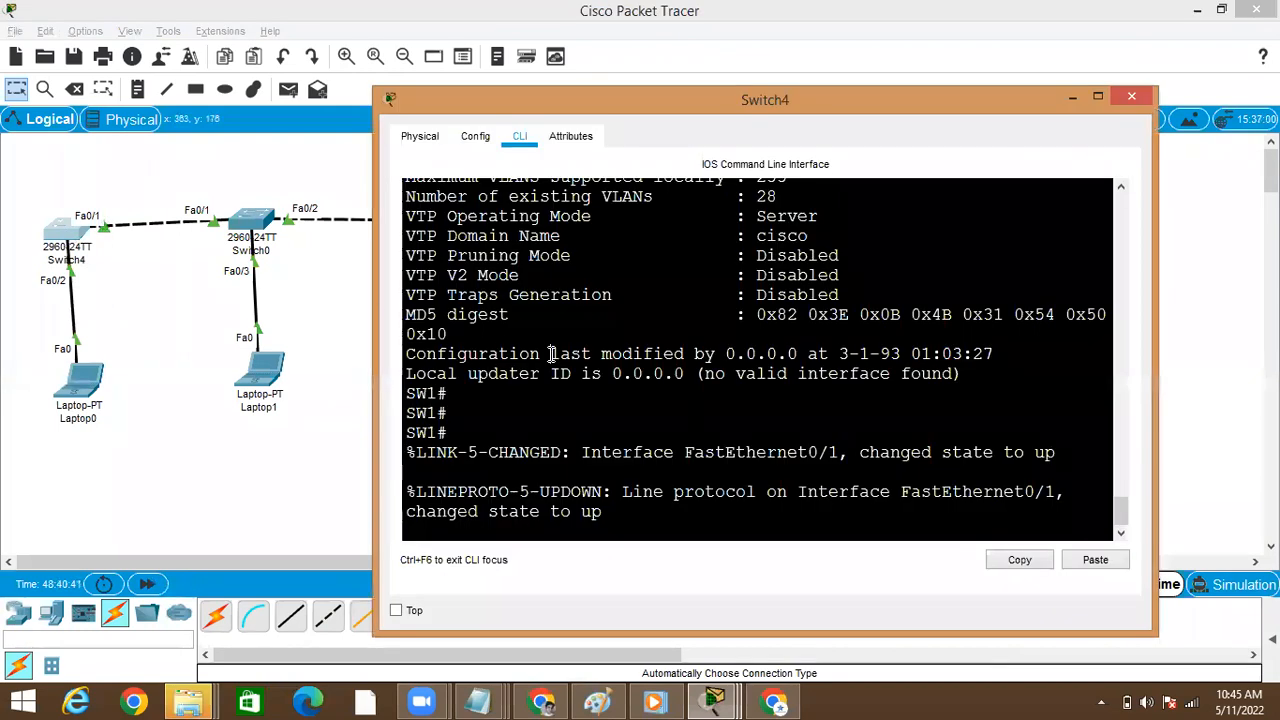
{"action": "key", "text": "Return"}
{"action": "key", "text": "Return"}
{"action": "type", "text": "show  vtp status"}
{"action": "key", "text": "Return"}
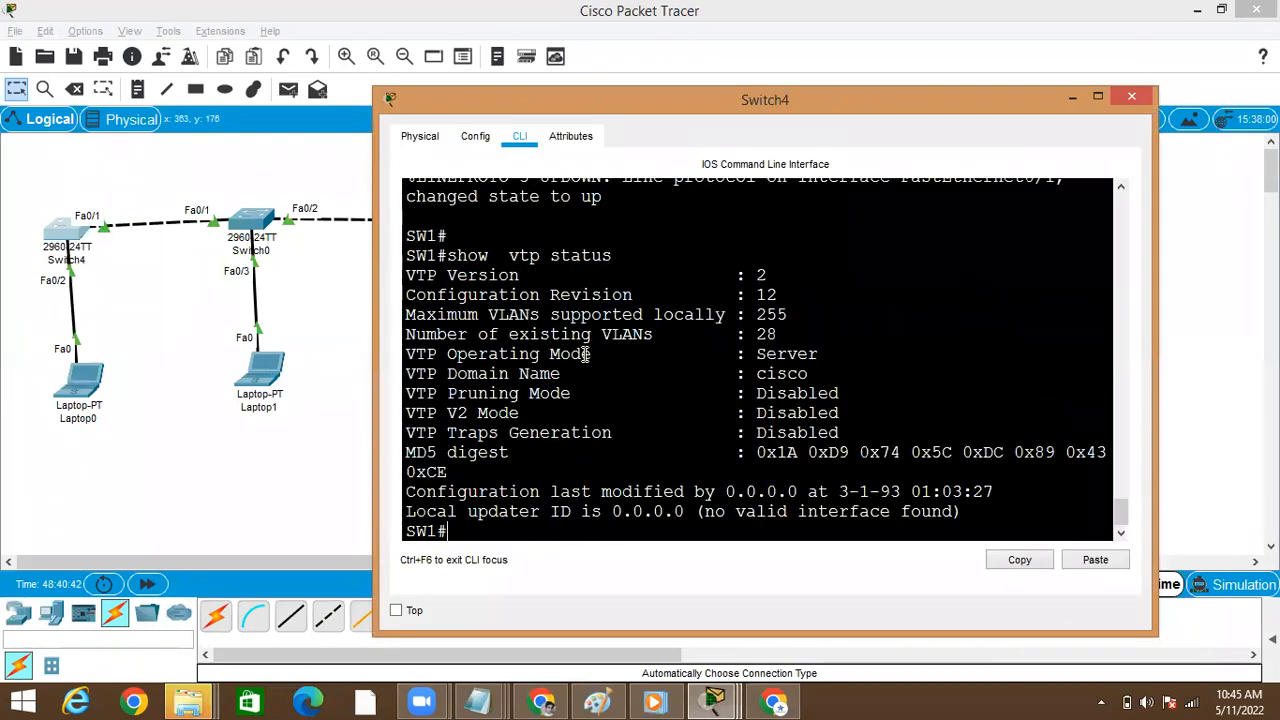
{"action": "double_click", "coordinate": [766, 294]}
{"action": "left_click", "coordinate": [311, 446]}
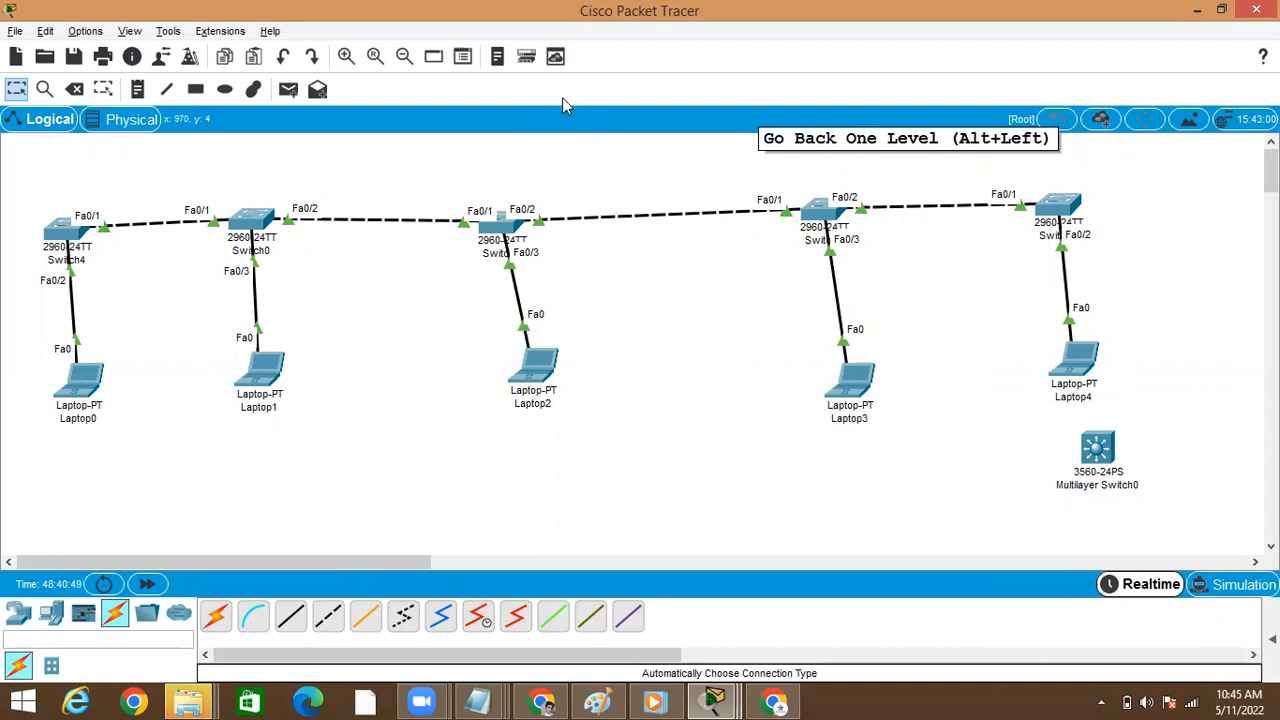
{"action": "left_click", "coordinate": [70, 230]}
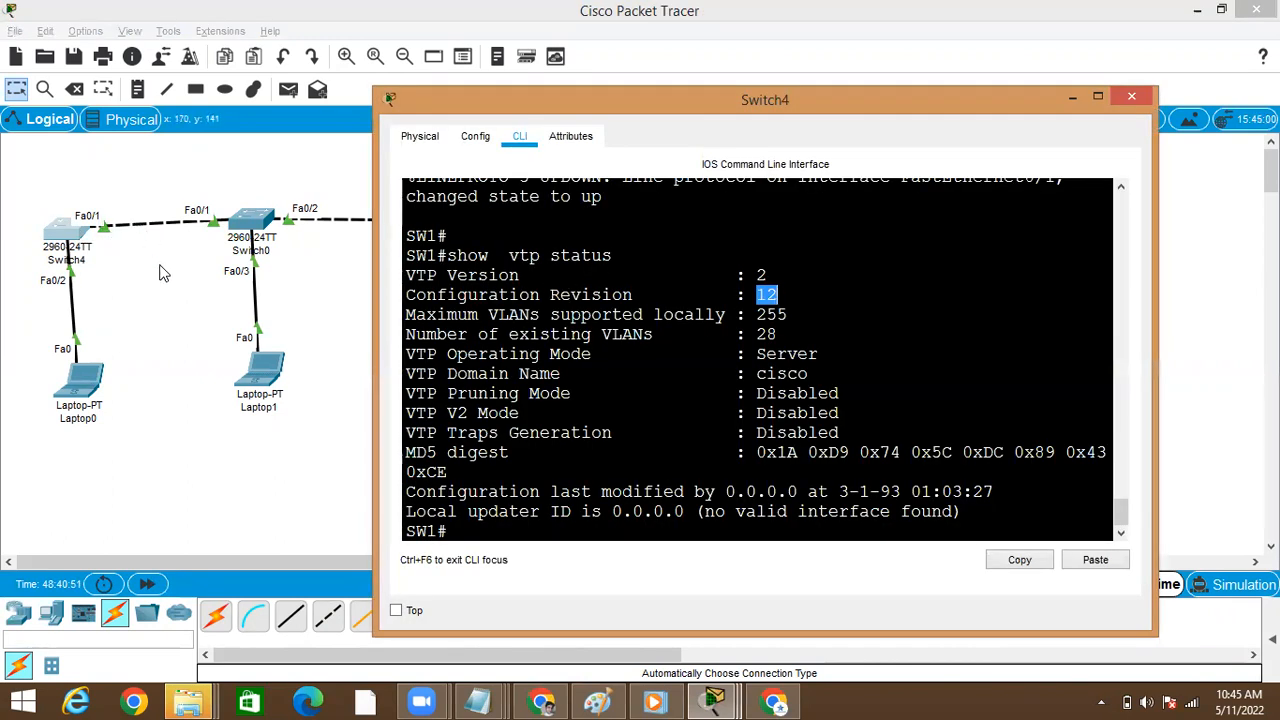
{"action": "left_click", "coordinate": [163, 273]}
Open Switch0's command line, leave interface configuration, and enter global configuration mode
{"action": "left_click", "coordinate": [252, 222]}
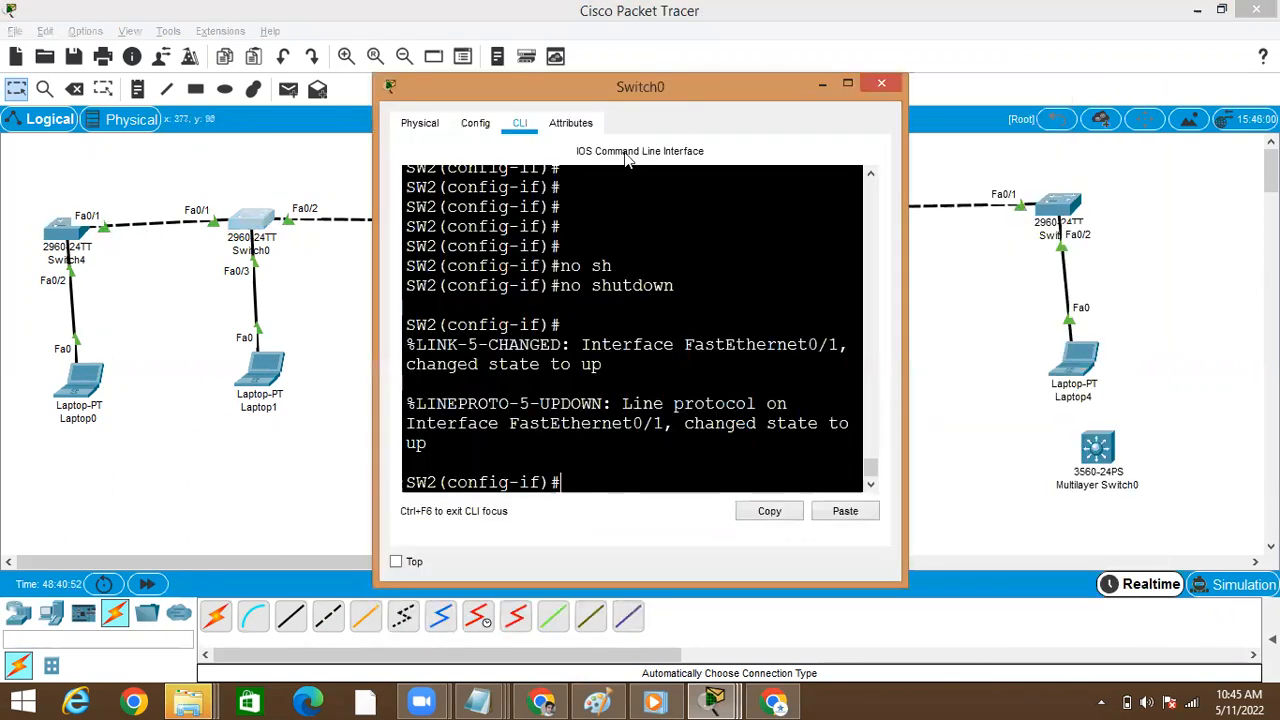
{"action": "left_click", "coordinate": [846, 82]}
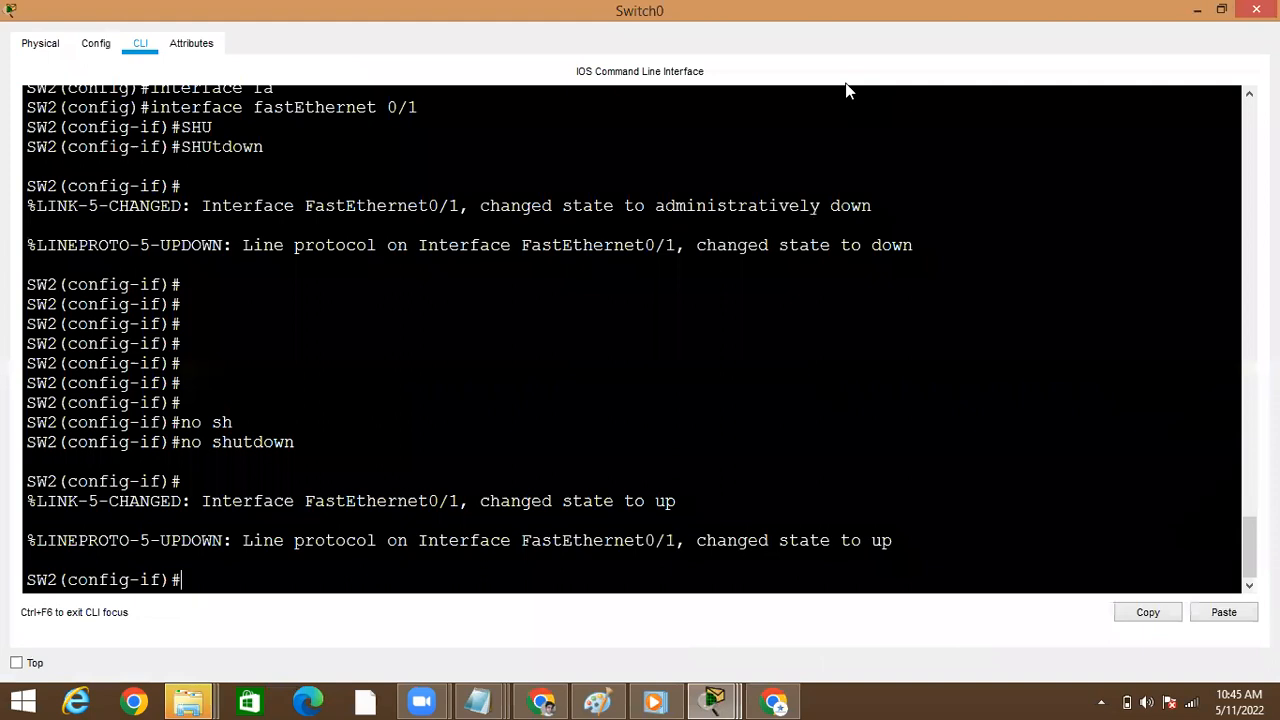
{"action": "key", "text": "Return"}
{"action": "key", "text": "Return"}
{"action": "key", "text": "ctrl+z"}
{"action": "key", "text": "Return"}
{"action": "type", "text": "conf"}
{"action": "key", "text": "Tab"}
{"action": "type", "text": "t"}
Set Switch0's VTP domain name to Cisco with a capital C, and leave configuration mode
{"action": "key", "text": "Tab"}
{"action": "key", "text": "Return"}
{"action": "type", "text": "vt"}
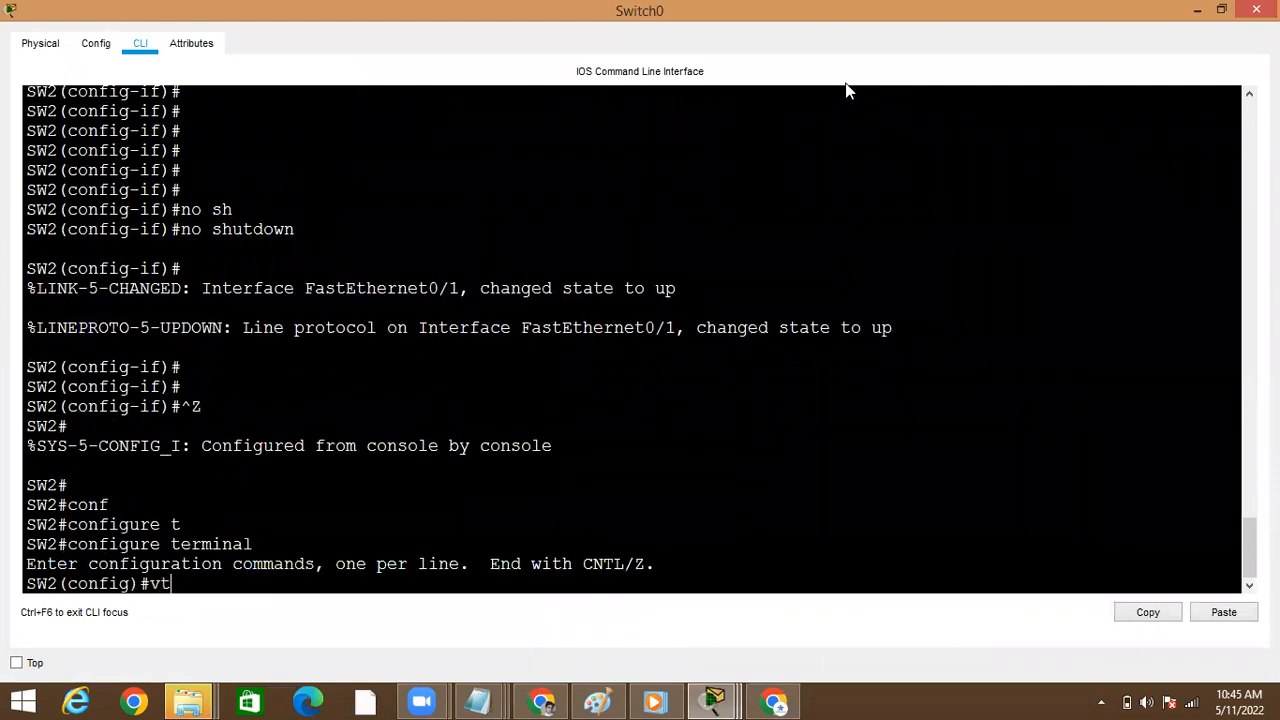
{"action": "key", "text": "Tab"}
{"action": "type", "text": "mo"}
{"action": "key", "text": "Tab"}
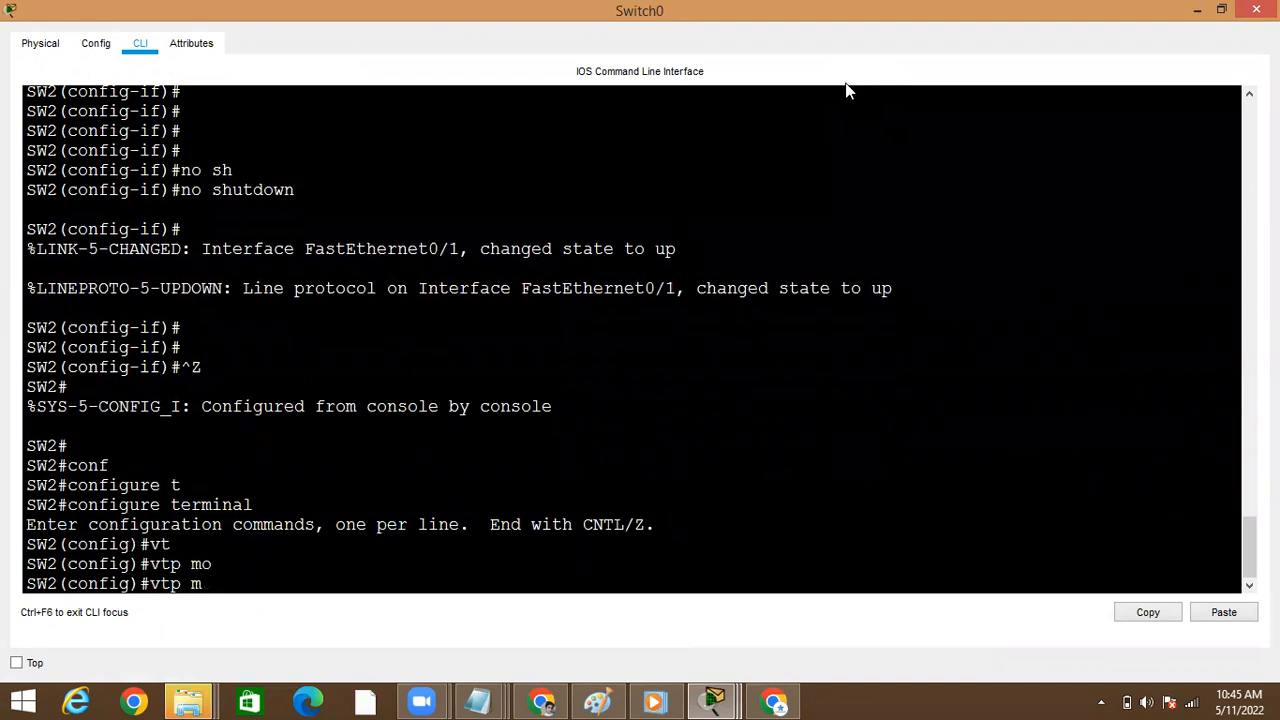
{"action": "type", "text": "dmo"}
{"action": "key", "text": "Tab"}
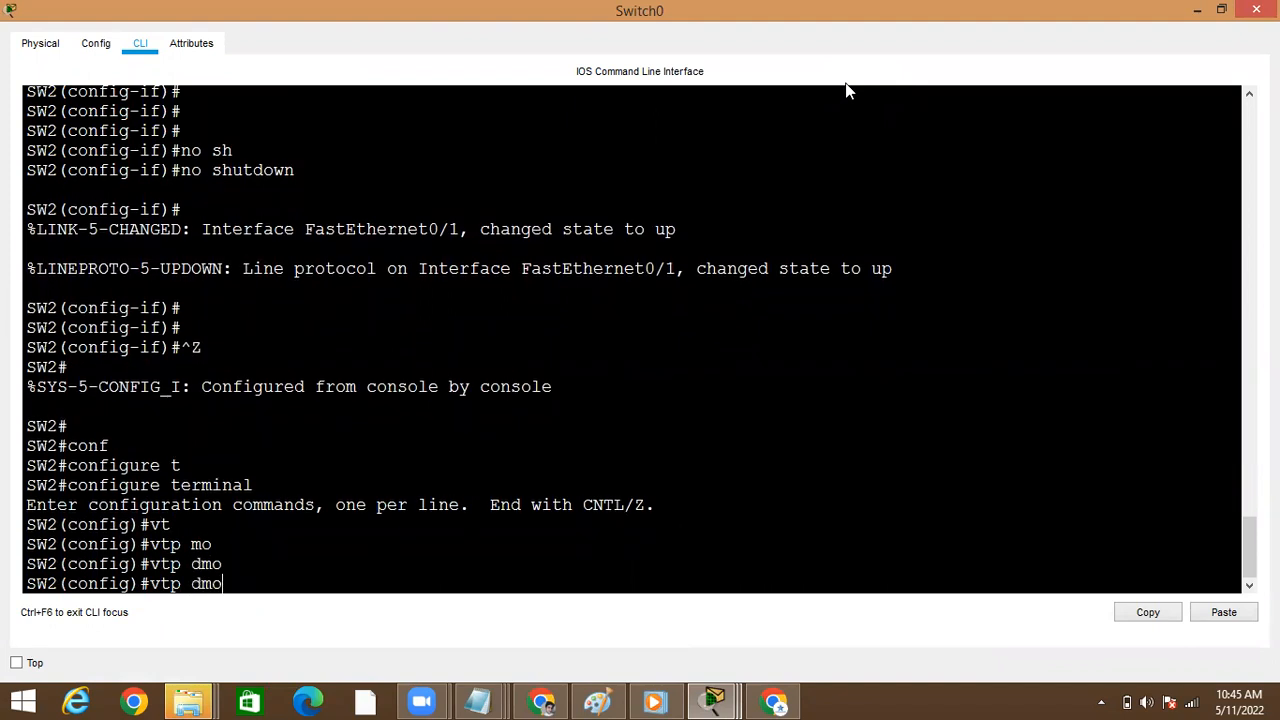
{"action": "type", "text": "m"}
{"action": "key", "text": "Tab"}
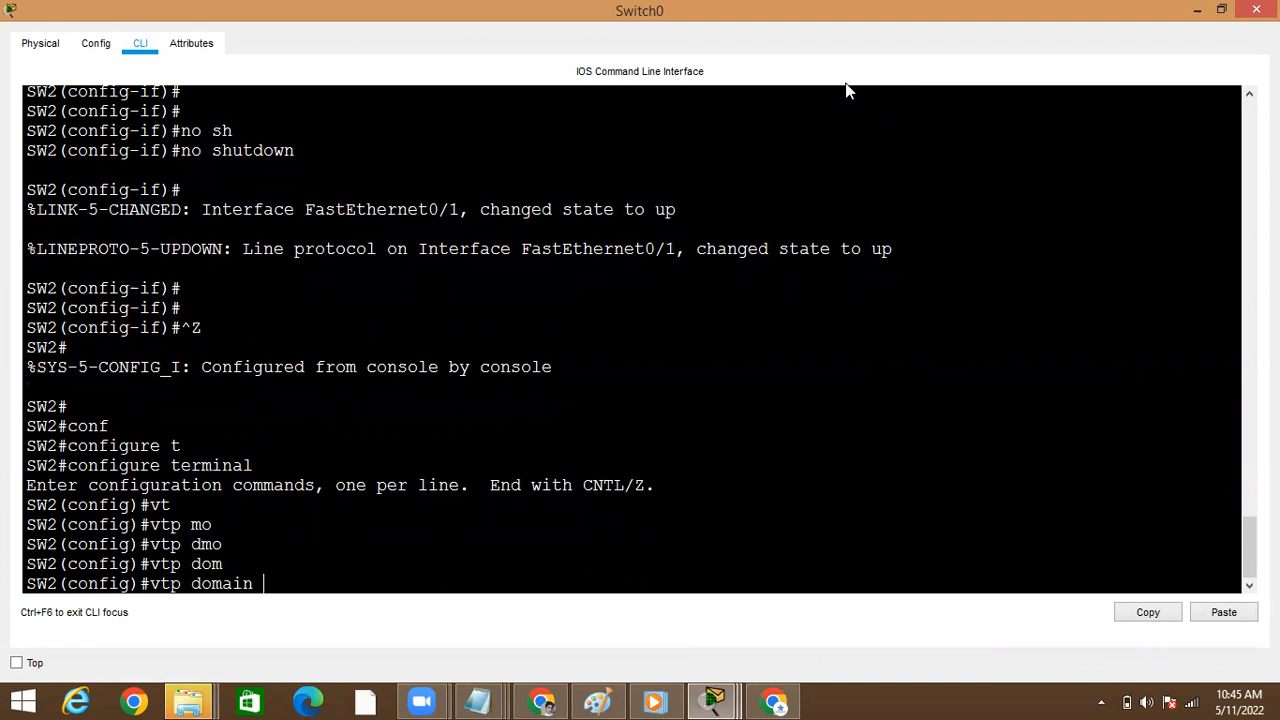
{"action": "type", "text": "na"}
{"action": "key", "text": "Tab"}
{"action": "type", "text": "Cisco"}
{"action": "key", "text": "Return"}
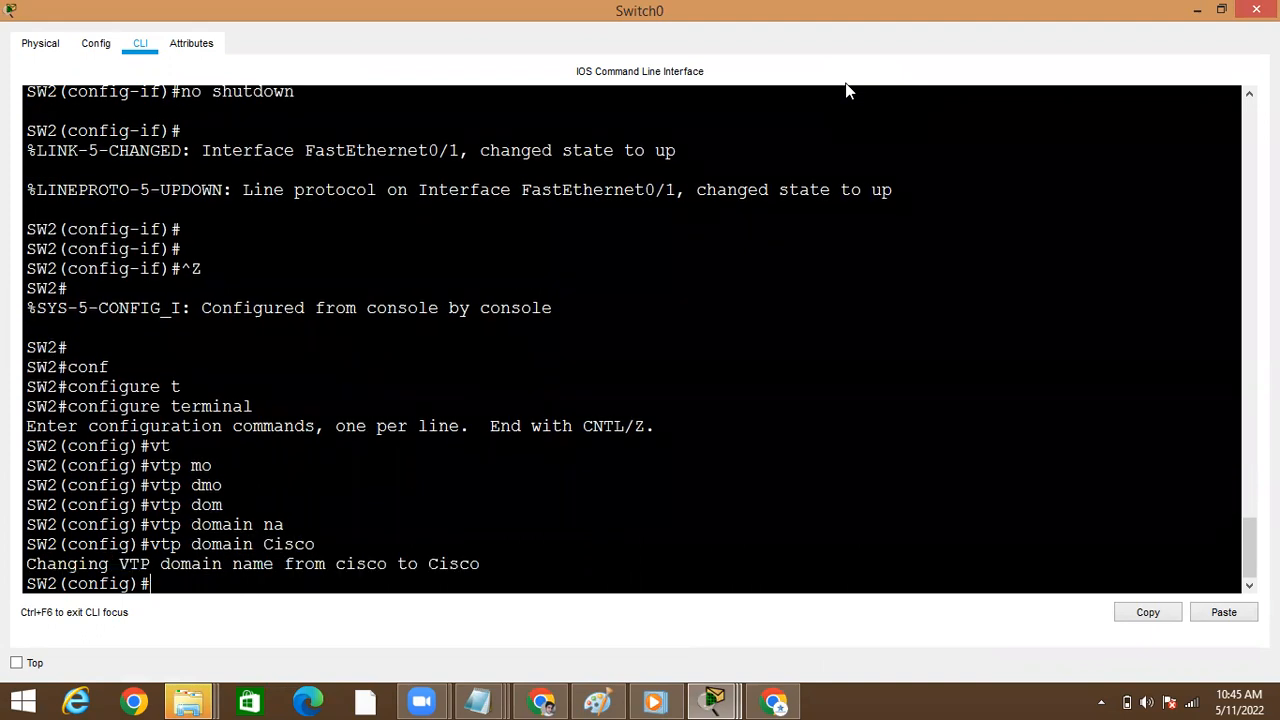
{"action": "key", "text": "Return"}
{"action": "key", "text": "ctrl+z"}
{"action": "key", "text": "Return"}
{"action": "key", "text": "Return"}
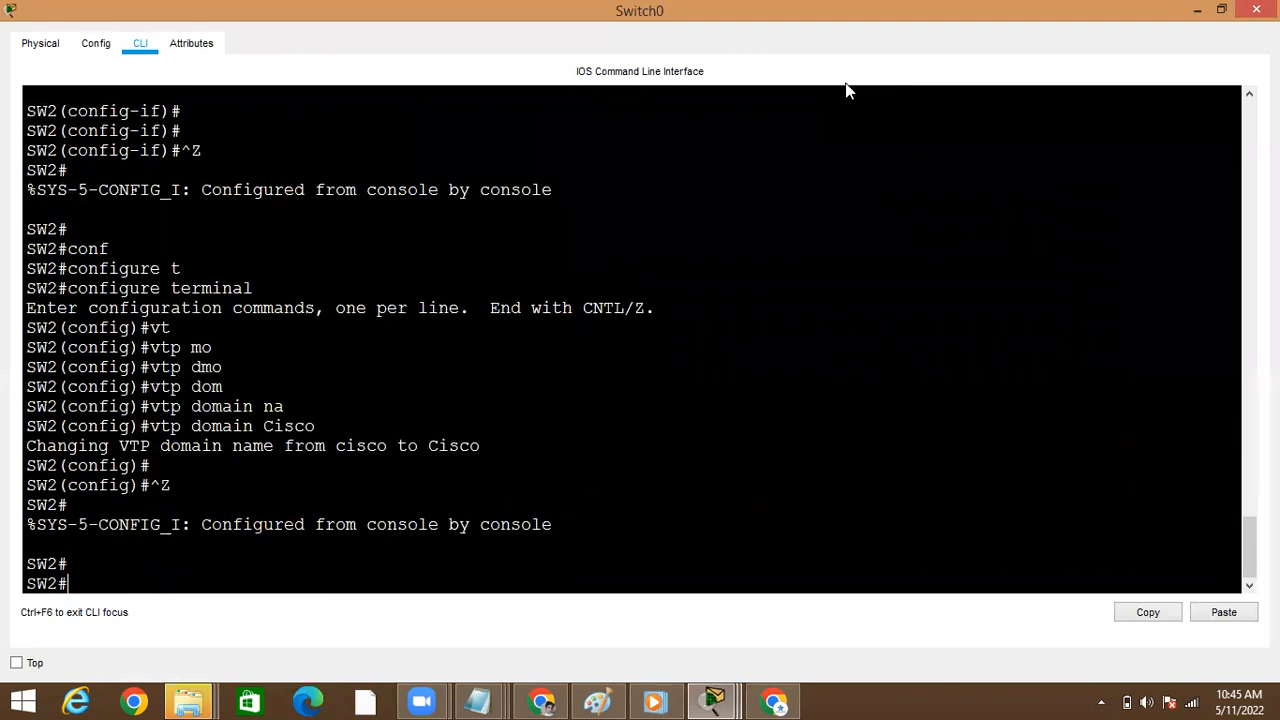
Highlight the new domain name, run show vtp status on Switch0, and return to the topology
{"action": "double_click", "coordinate": [434, 446]}
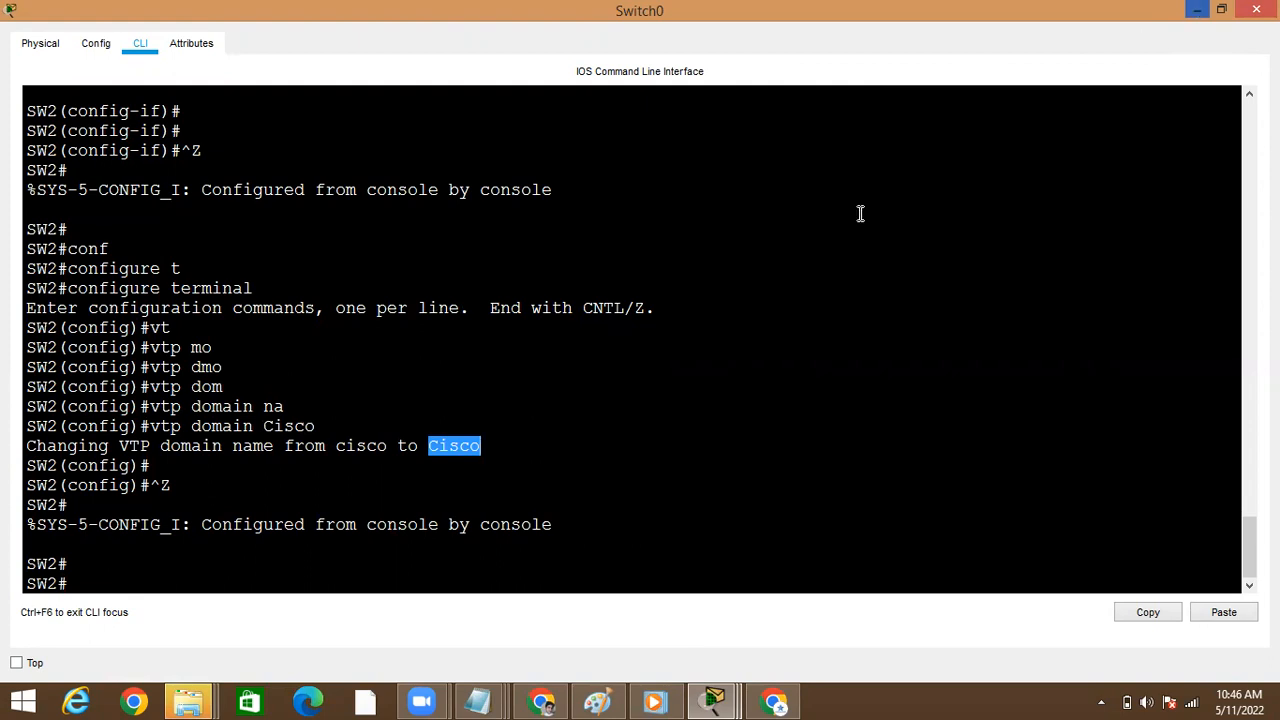
{"action": "left_click", "coordinate": [435, 505]}
{"action": "type", "text": "sh"}
{"action": "key", "text": "Tab"}
{"action": "type", "text": "o"}
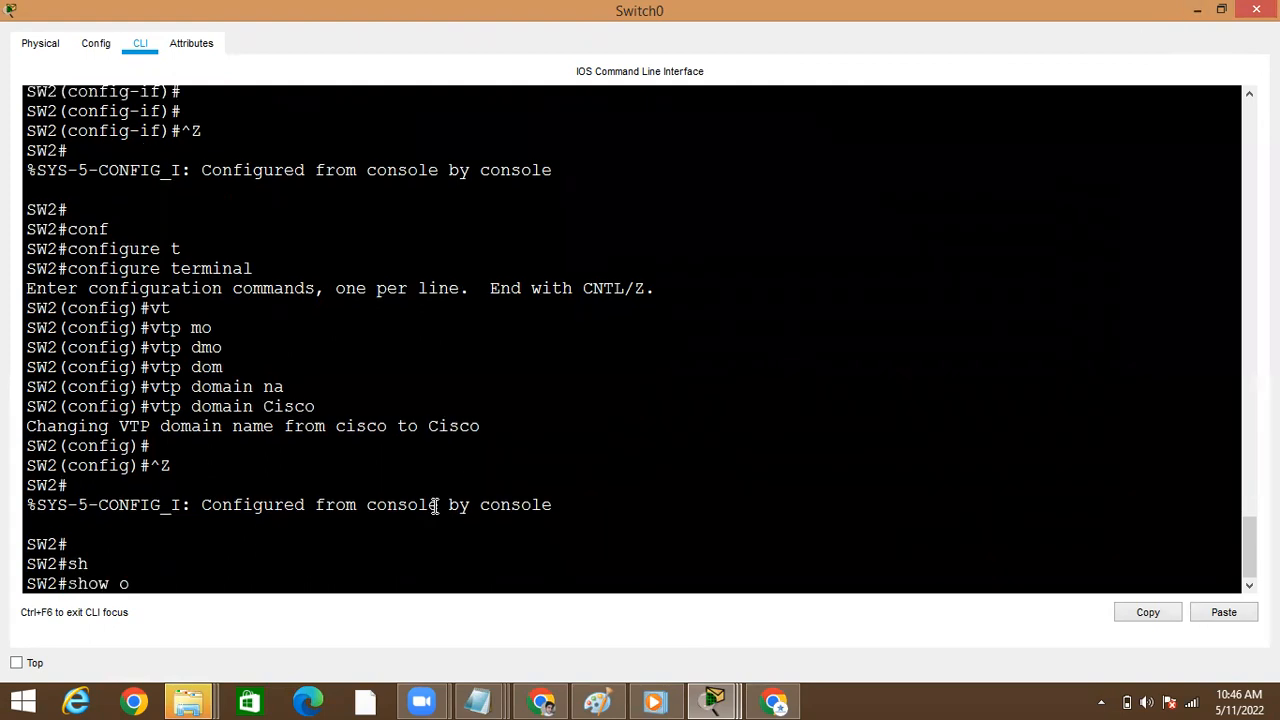
{"action": "key", "text": "Tab"}
{"action": "type", "text": "st"}
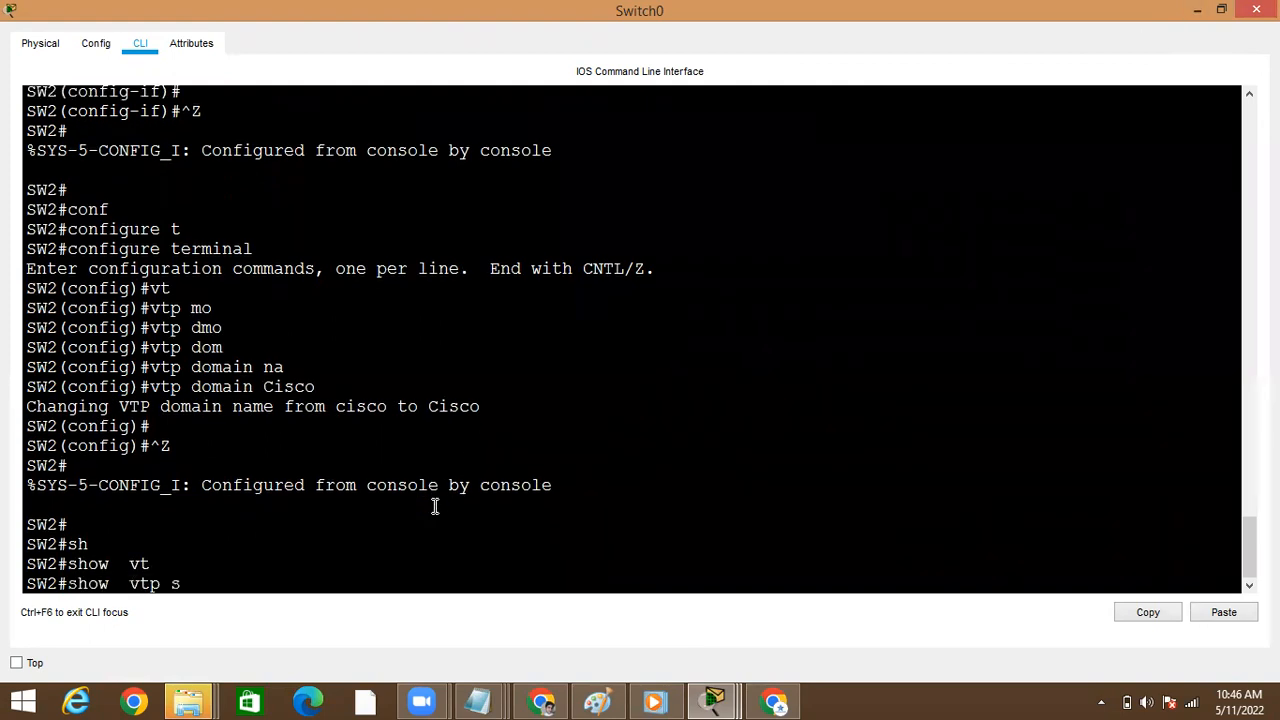
{"action": "key", "text": "Tab"}
{"action": "key", "text": "Return"}
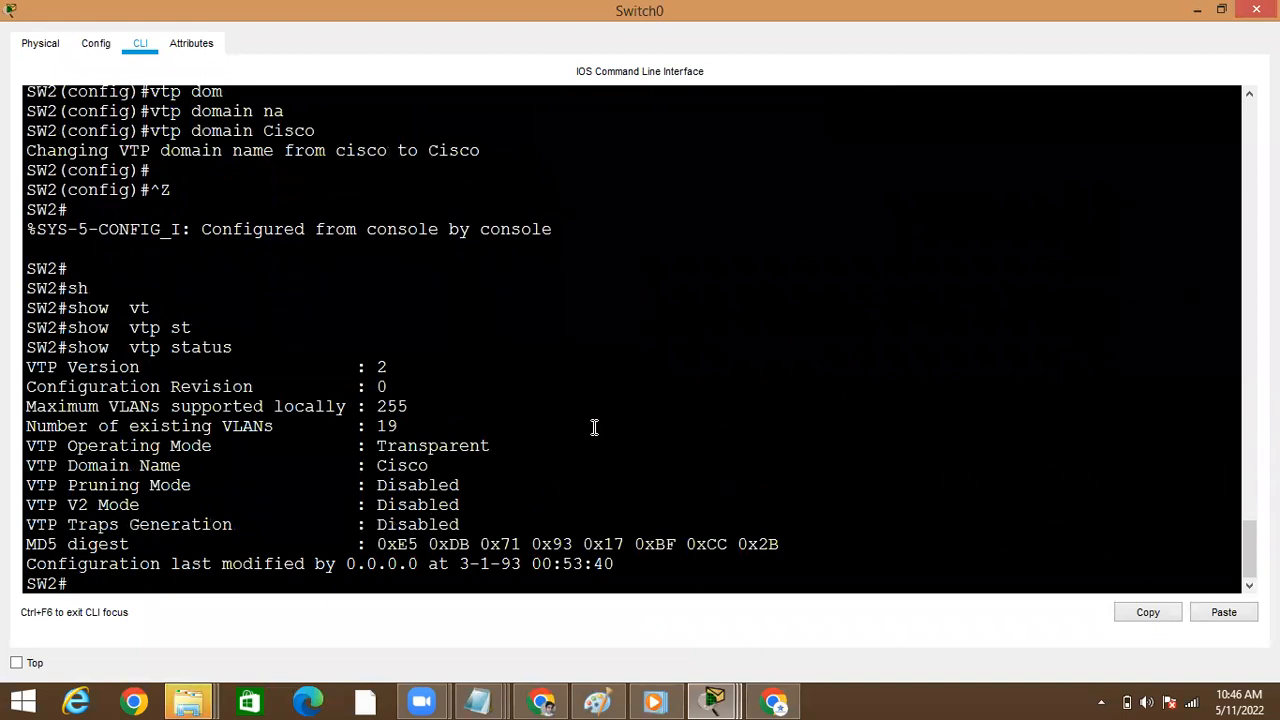
{"action": "left_click", "coordinate": [1196, 12]}
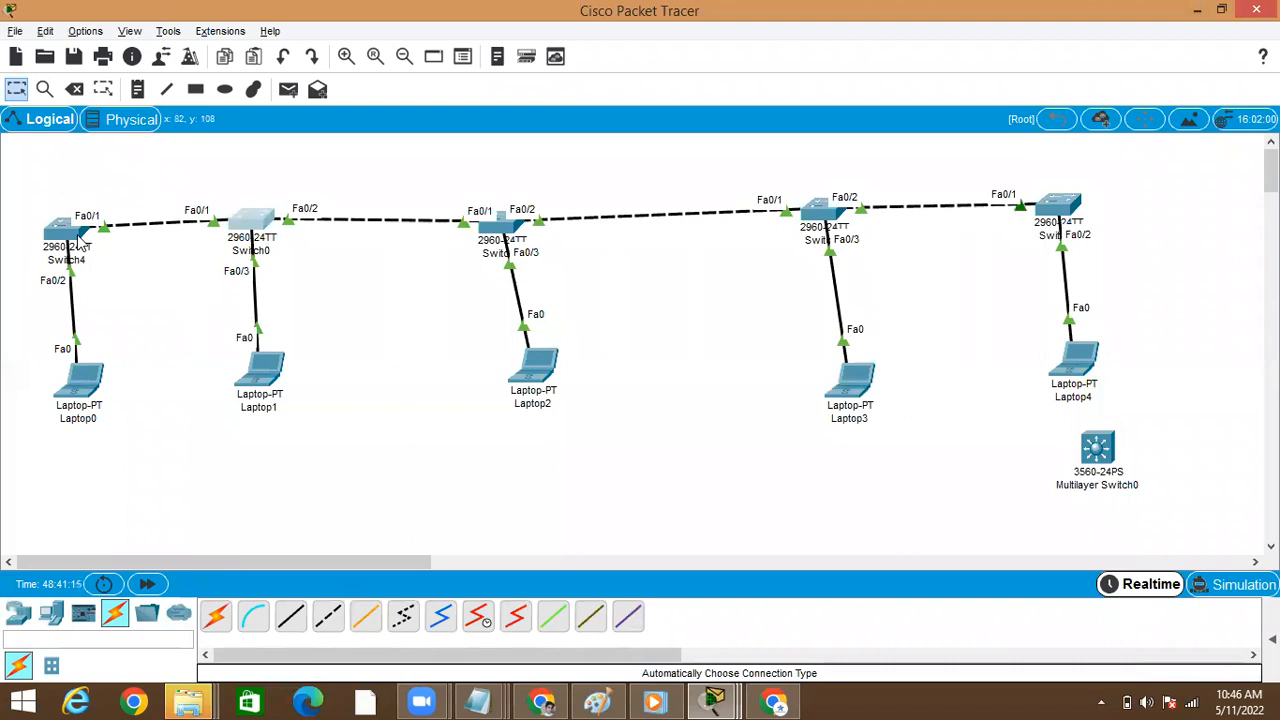
Open Switch4's command line and run show vtp status again
{"action": "left_click", "coordinate": [78, 243]}
{"action": "key", "text": "Return"}
{"action": "key", "text": "Return"}
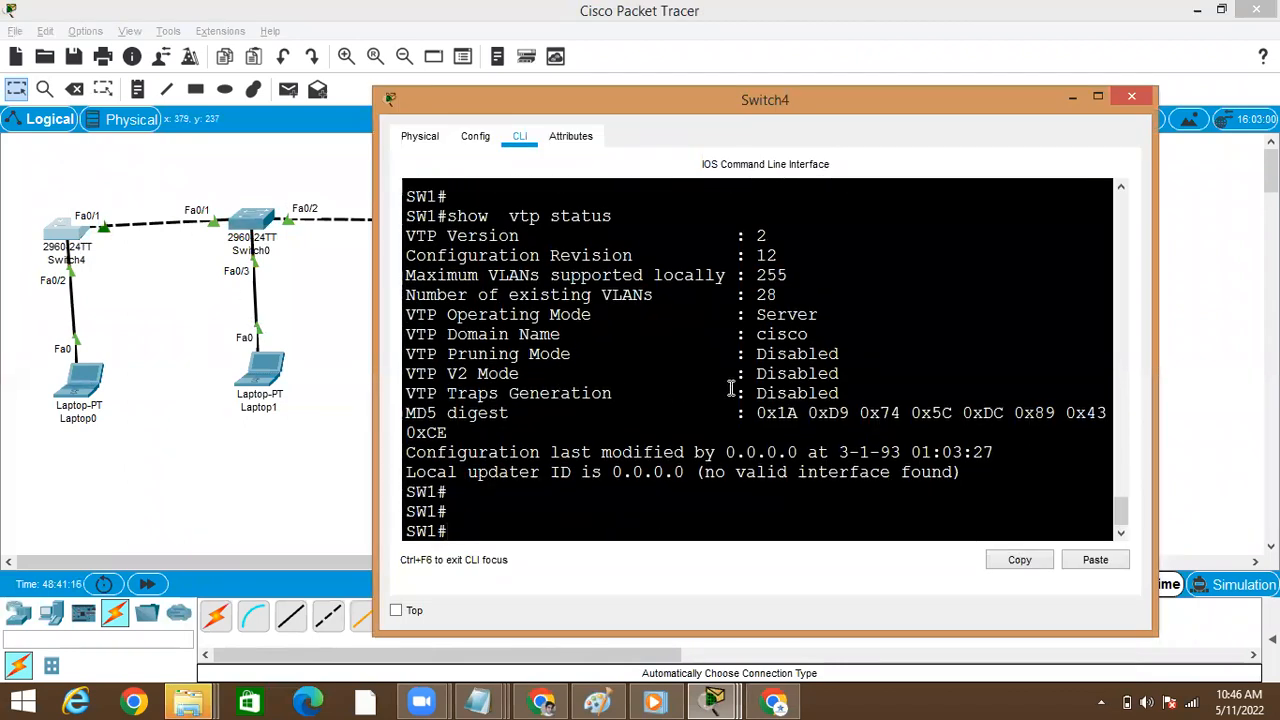
{"action": "key", "text": "Up"}
{"action": "key", "text": "Return"}
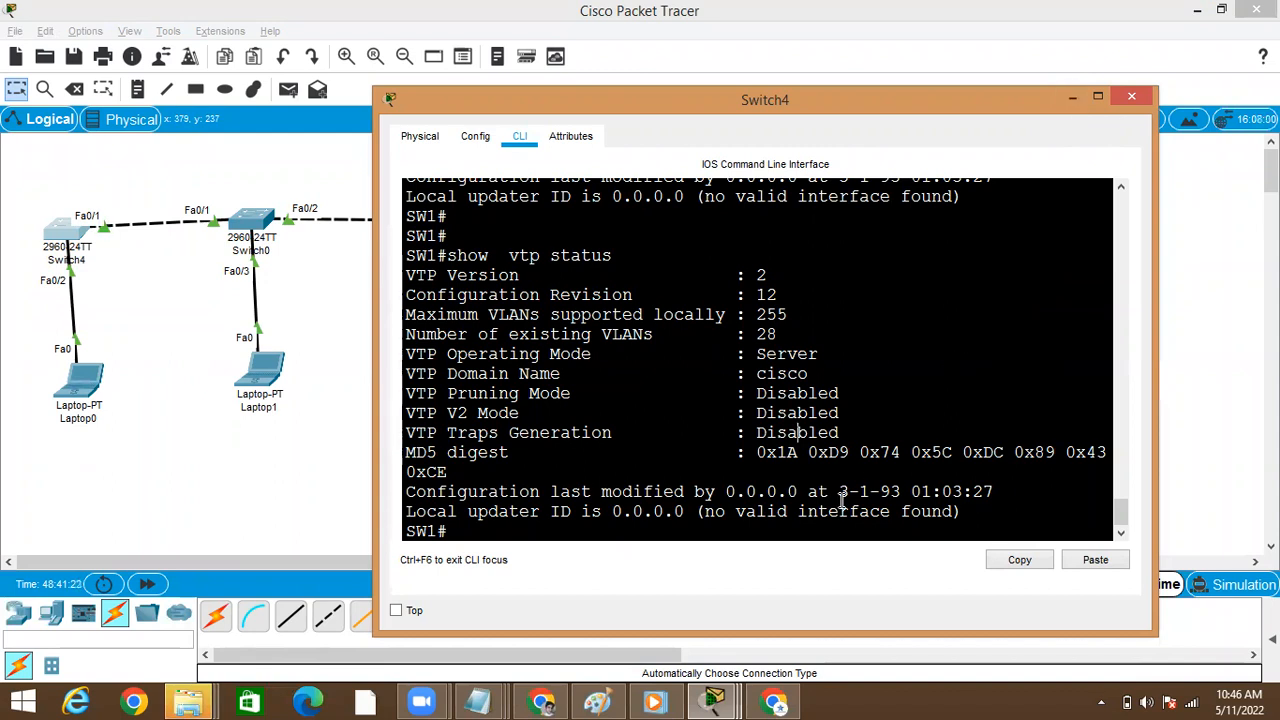
{"action": "key", "text": "Return"}
{"action": "key", "text": "Return"}
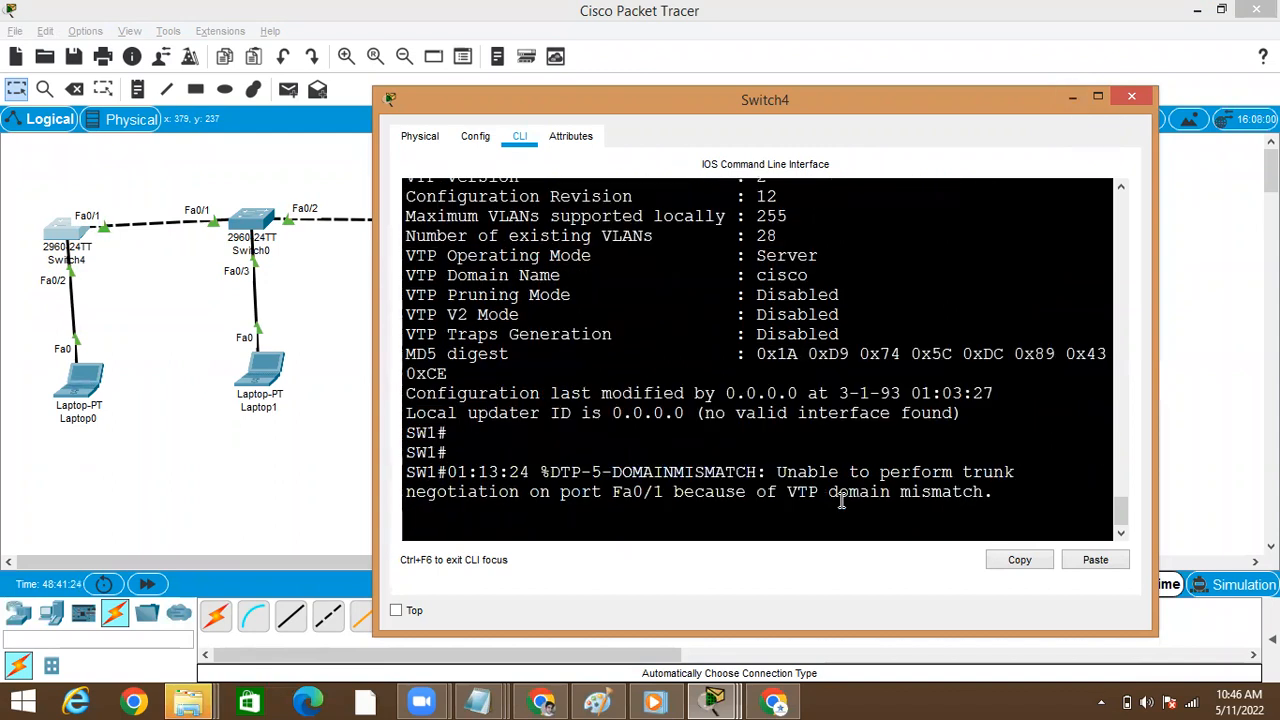
Examine Switch4's DTP console message about trunk negotiation on Fa0/1, highlighting its key words
{"action": "double_click", "coordinate": [666, 471]}
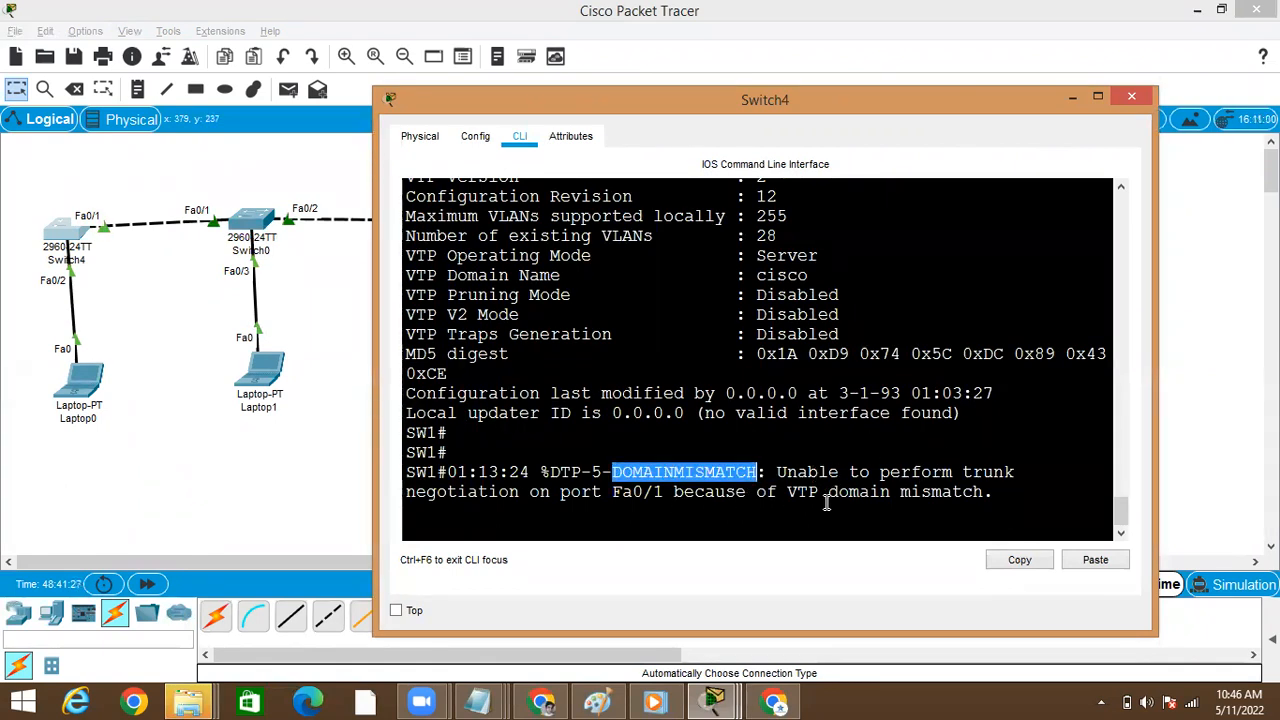
{"action": "left_click", "coordinate": [838, 493]}
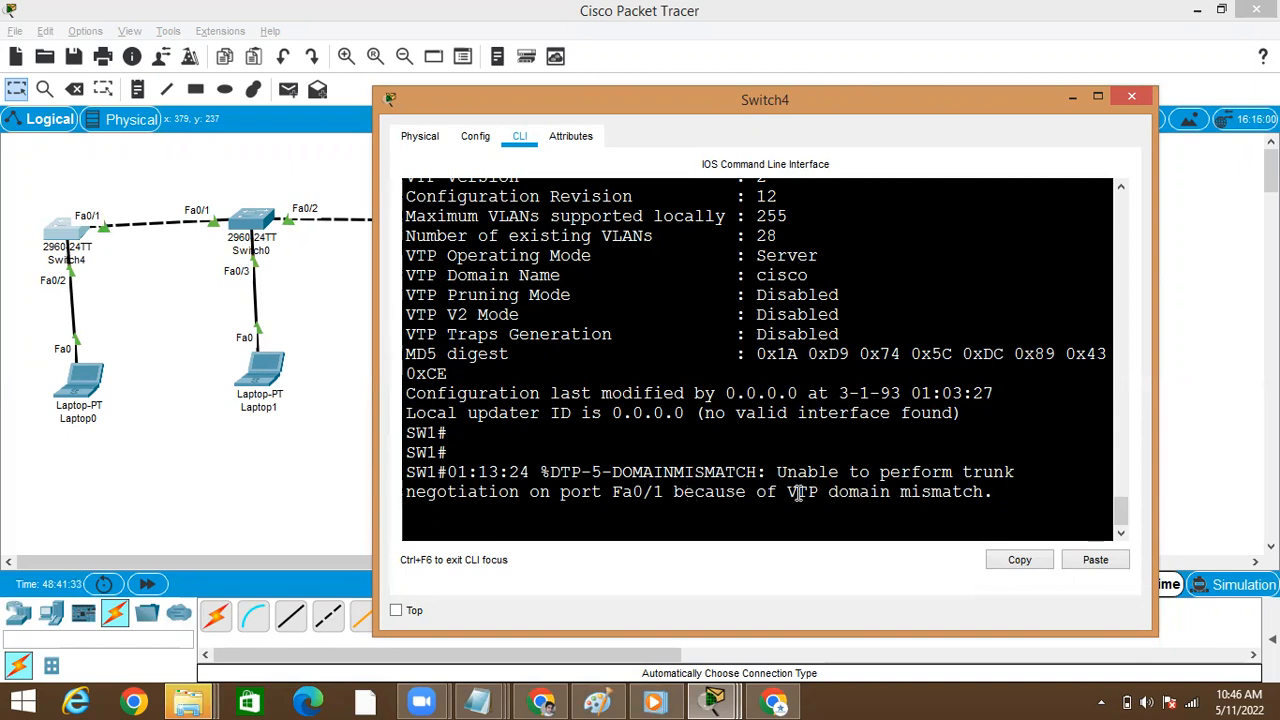
{"action": "double_click", "coordinate": [857, 491]}
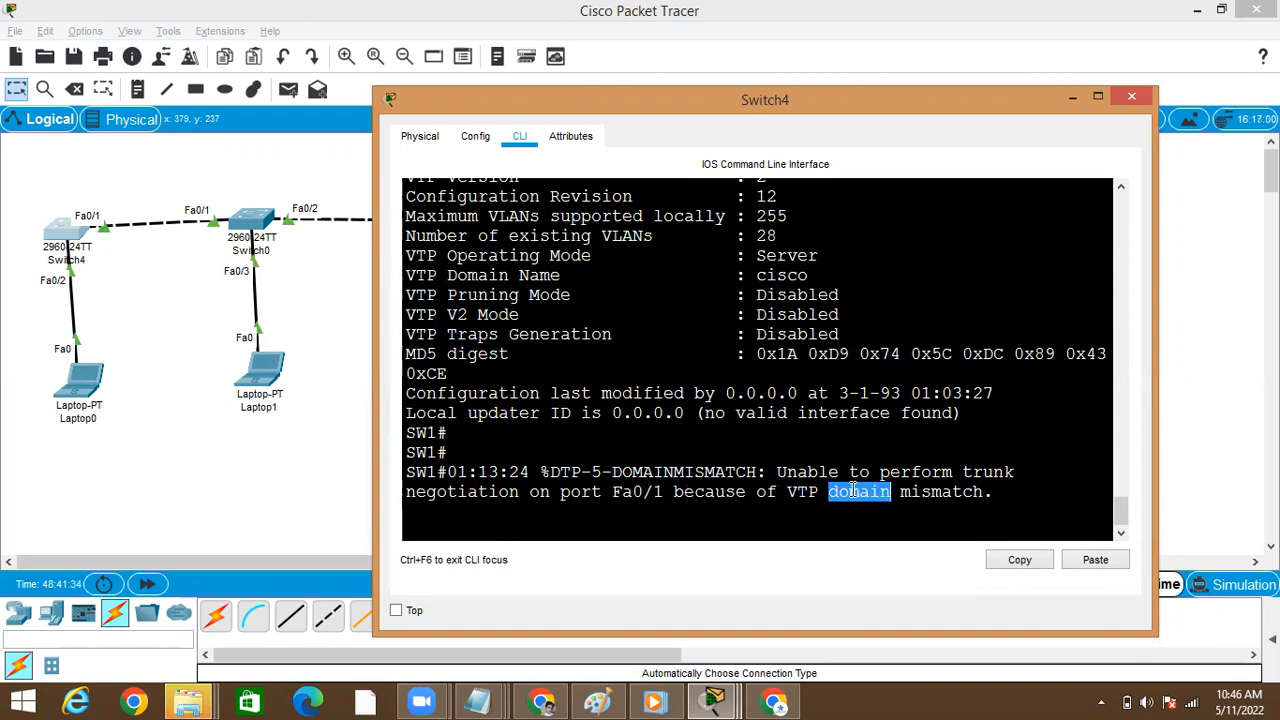
{"action": "double_click", "coordinate": [940, 492]}
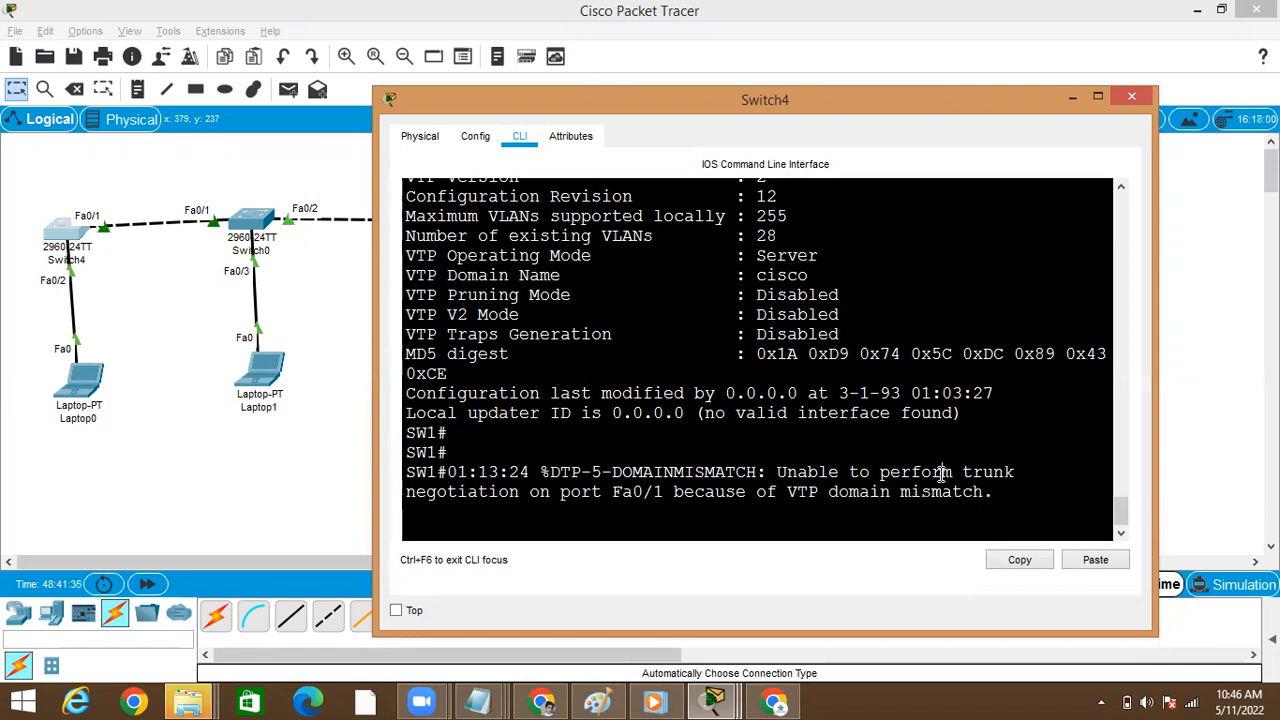
{"action": "double_click", "coordinate": [926, 473]}
{"action": "double_click", "coordinate": [636, 472]}
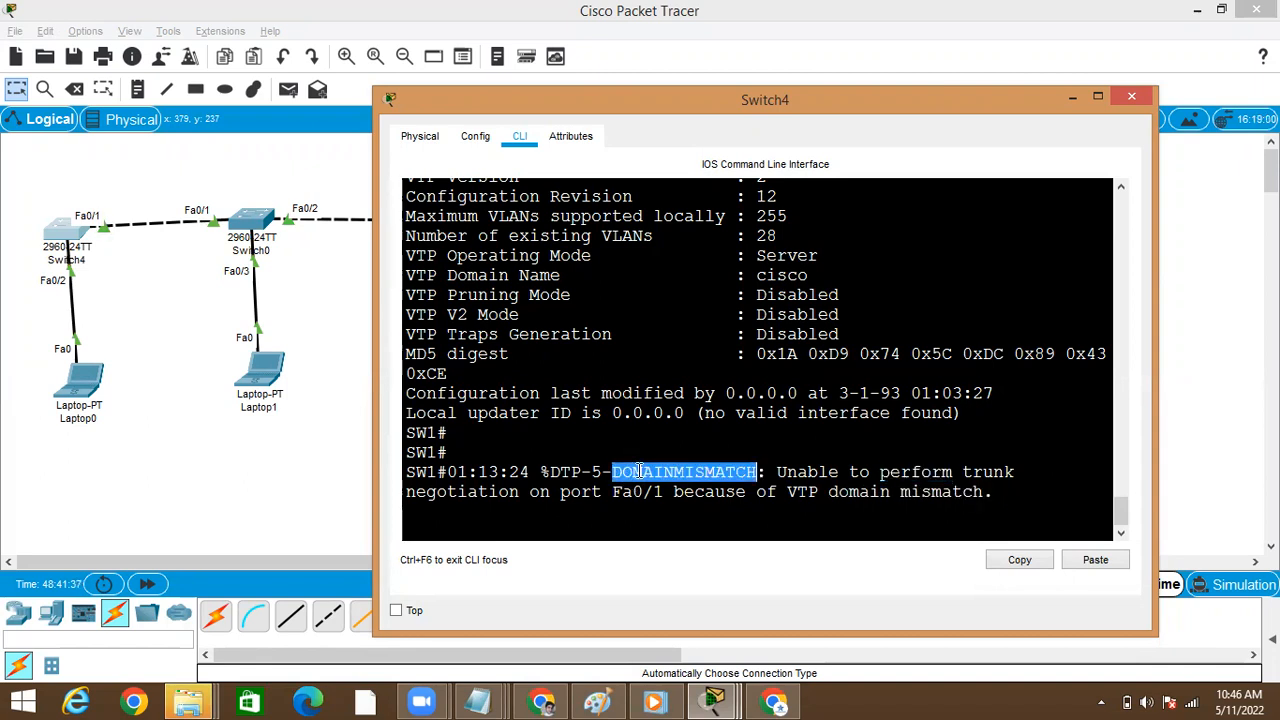
{"action": "double_click", "coordinate": [584, 472]}
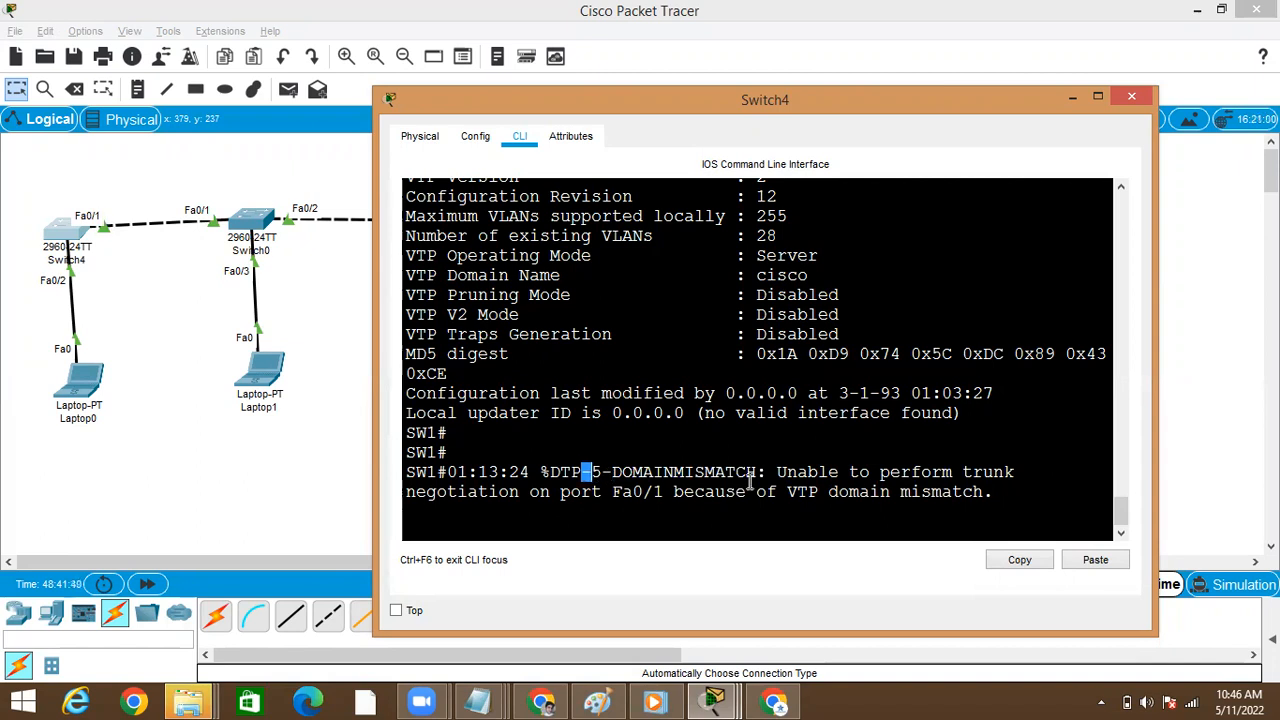
{"action": "left_click", "coordinate": [663, 491]}
Run show interfaces trunk on Switch4 to check its trunk port, and return to the topology
{"action": "key", "text": "Return"}
{"action": "key", "text": "Return"}
{"action": "key", "text": "Return"}
{"action": "type", "text": "sho"}
{"action": "key", "text": "Tab"}
{"action": "type", "text": "int"}
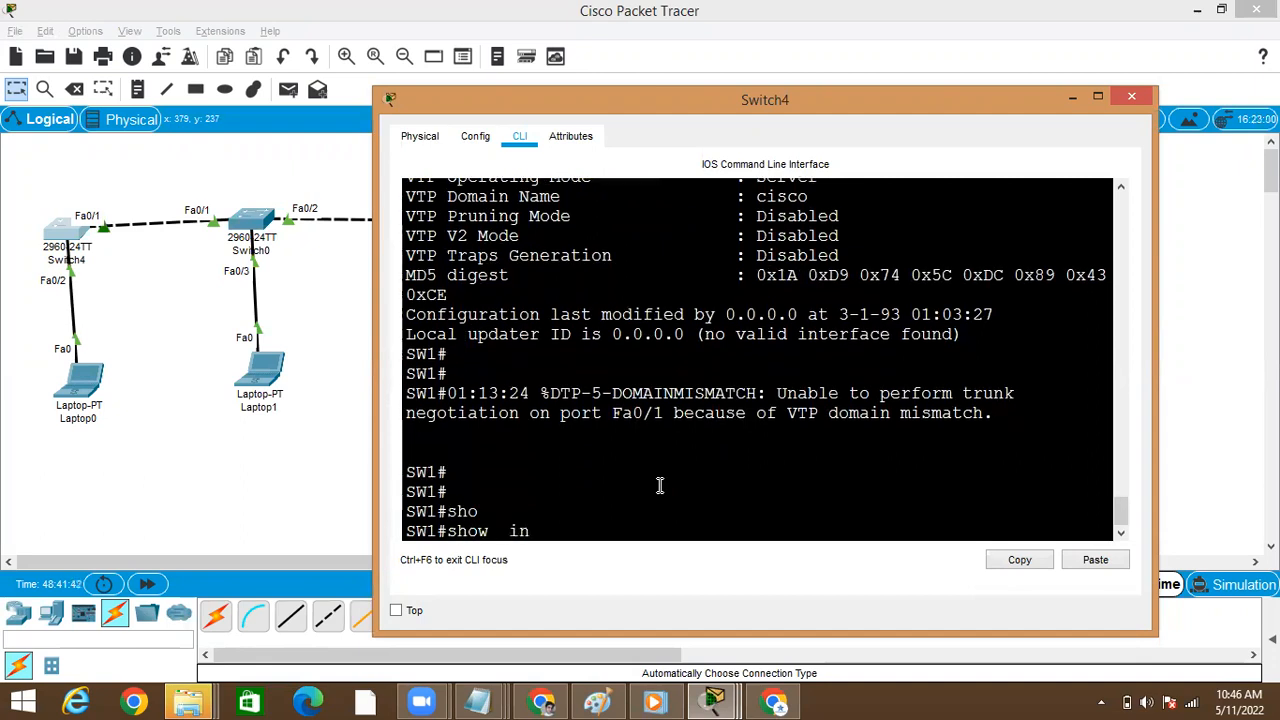
{"action": "key", "text": "Tab"}
{"action": "type", "text": "tr"}
{"action": "key", "text": "Tab"}
{"action": "key", "text": "Return"}
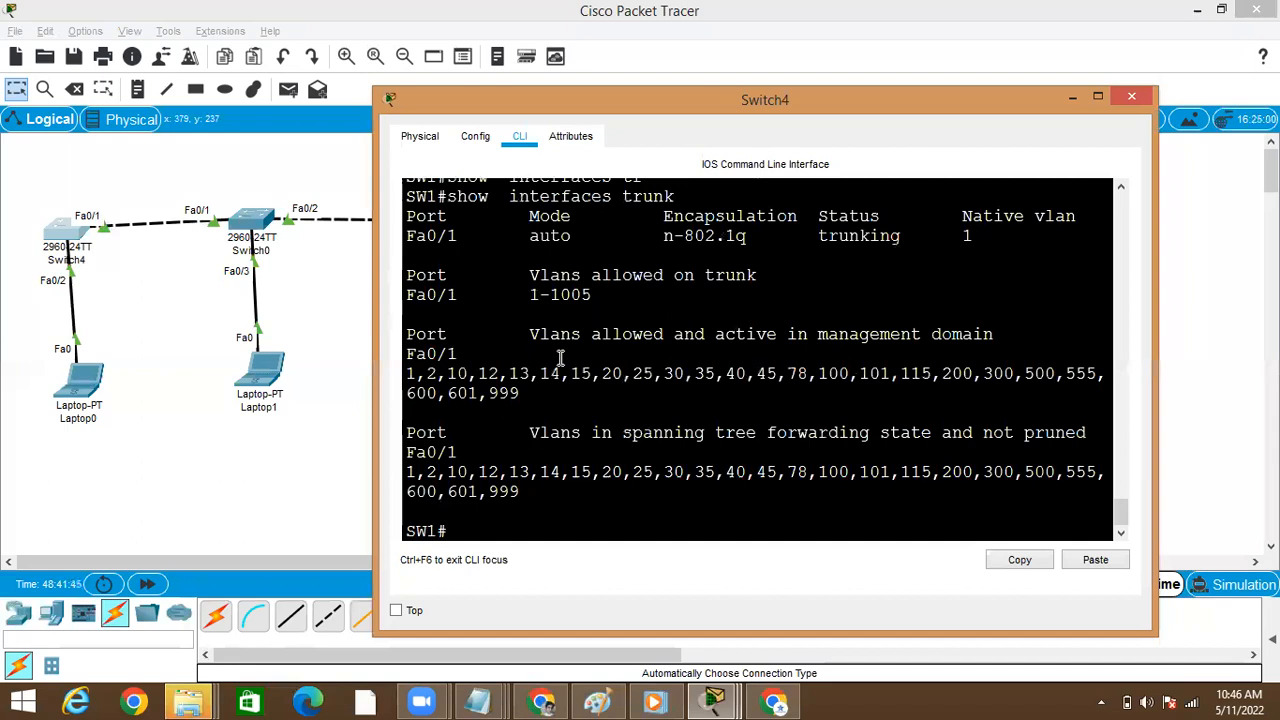
{"action": "left_click", "coordinate": [255, 426]}
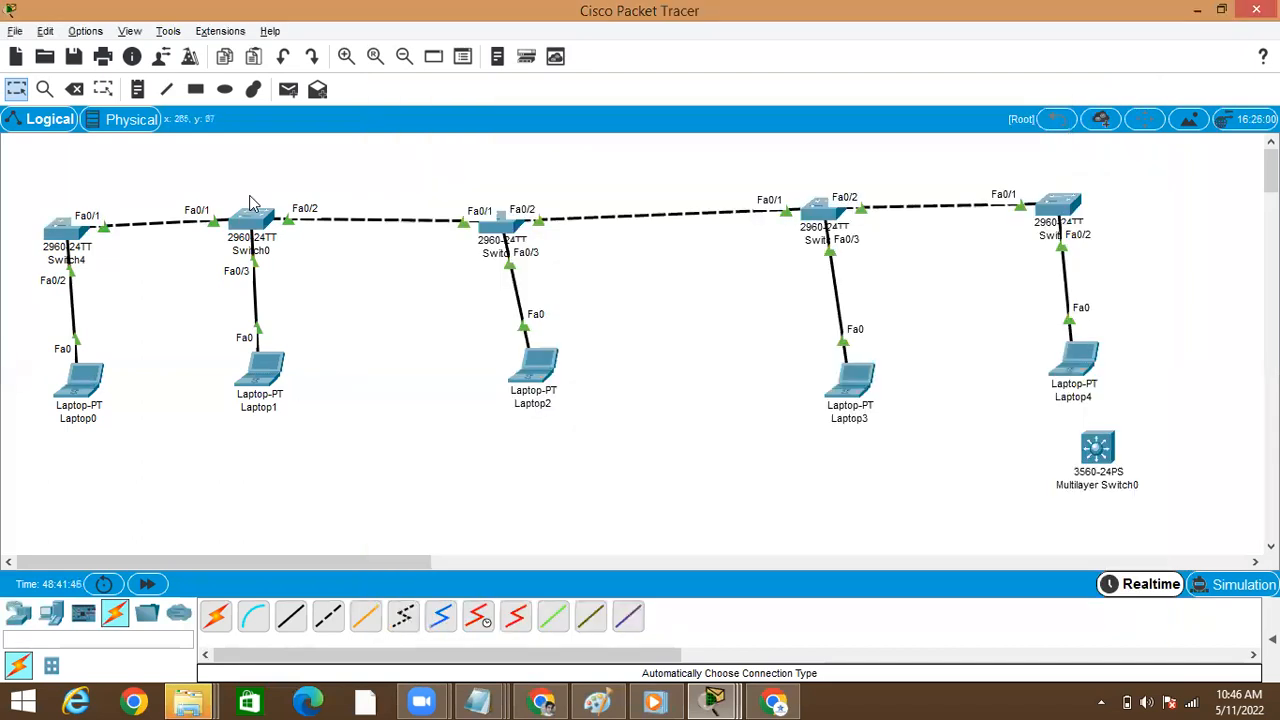
Reopen Switch4's command line and enter interface configuration mode for fastEthernet 0/1
{"action": "left_click", "coordinate": [64, 228]}
{"action": "key", "text": "Return"}
{"action": "key", "text": "Return"}
{"action": "type", "text": "configure t"}
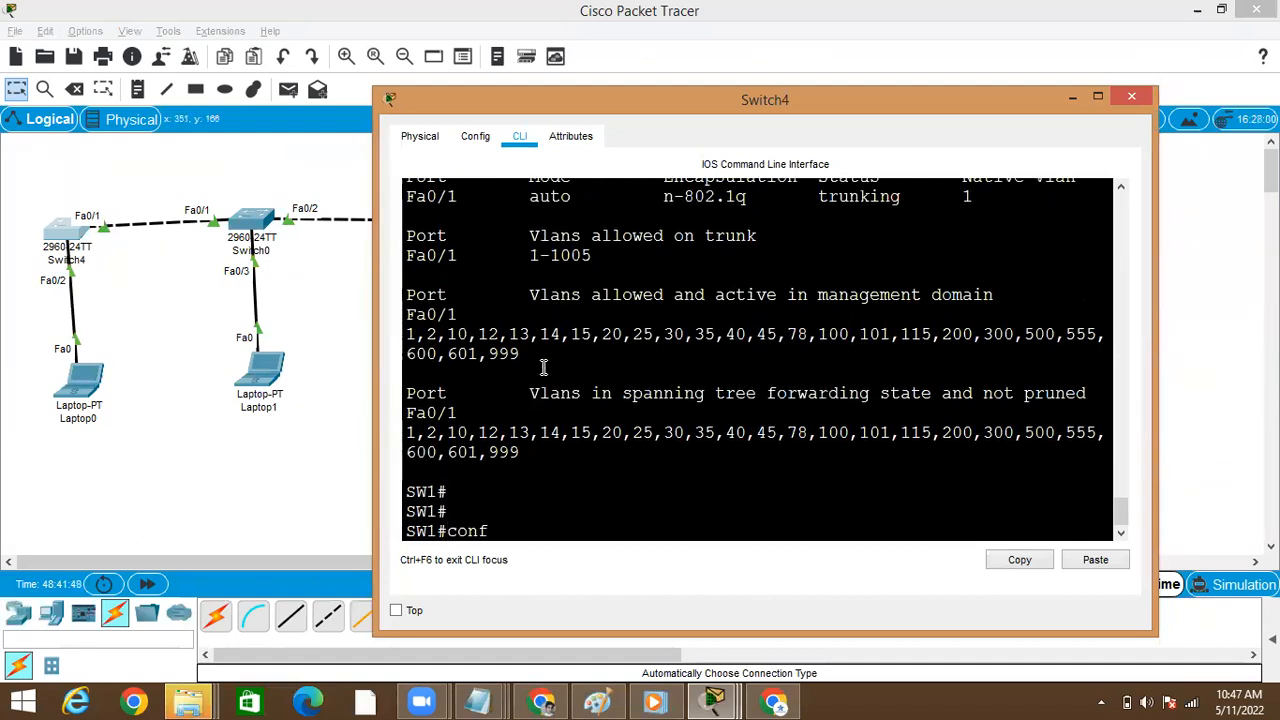
{"action": "key", "text": "Tab"}
{"action": "type", "text": "t"}
{"action": "key", "text": "Tab"}
{"action": "key", "text": "Return"}
{"action": "type", "text": "iont"}
{"action": "key", "text": "Return"}
{"action": "type", "text": "int"}
{"action": "key", "text": "Tab"}
{"action": "type", "text": "fa"}
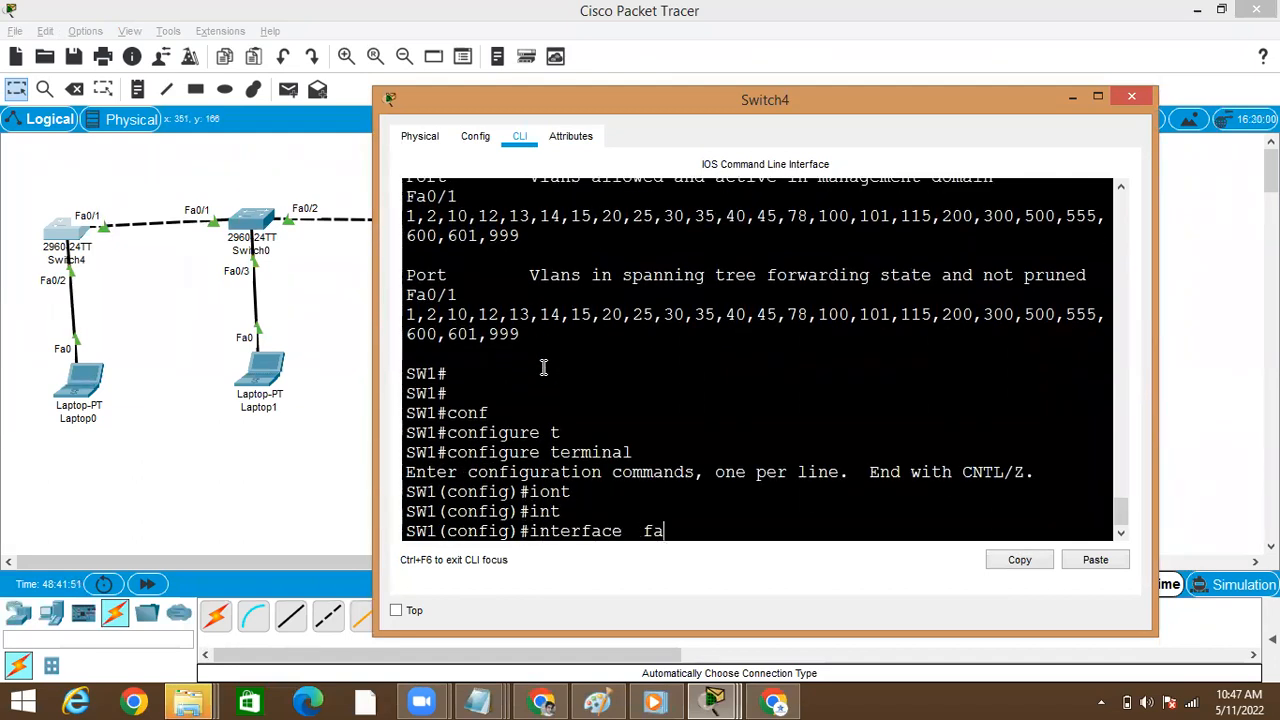
{"action": "key", "text": "Tab"}
{"action": "type", "text": "0/1"}
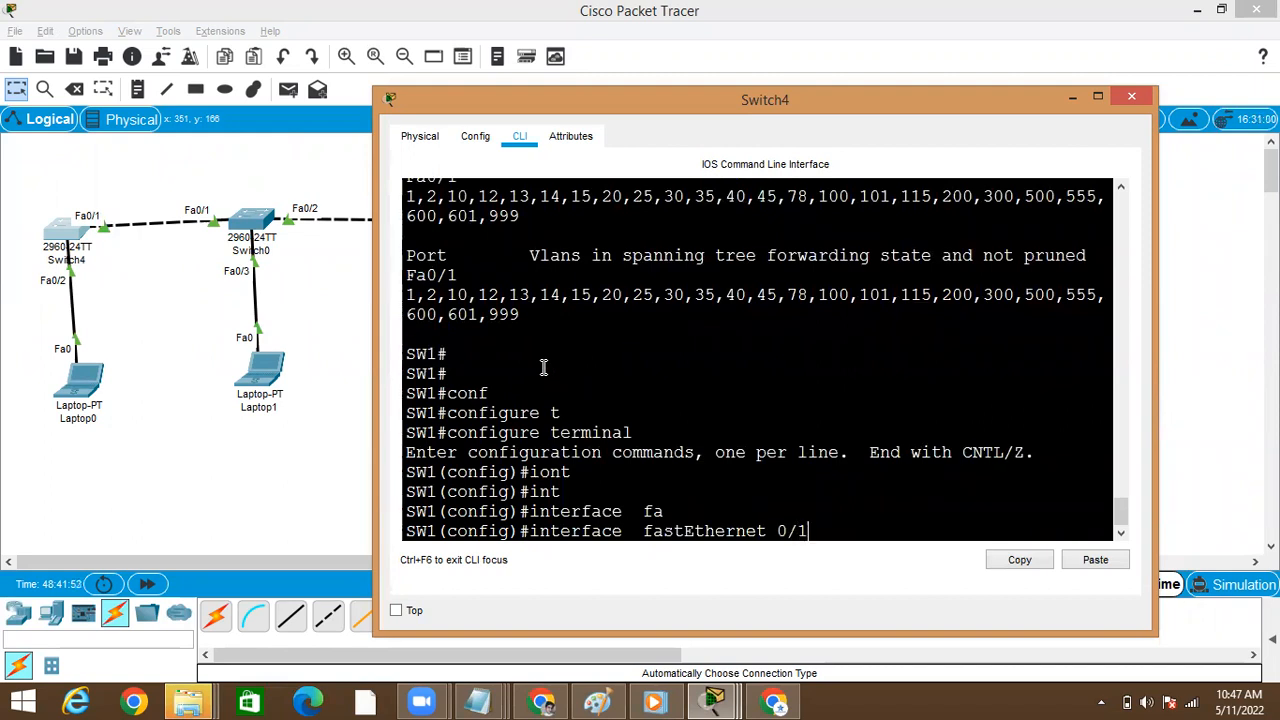
{"action": "key", "text": "Return"}
Set Switch4's fastEthernet 0/1 to trunk with switchport mode trunk, and leave configuration mode
{"action": "type", "text": "s"}
{"action": "key", "text": "Tab"}
{"action": "key", "text": "Tab"}
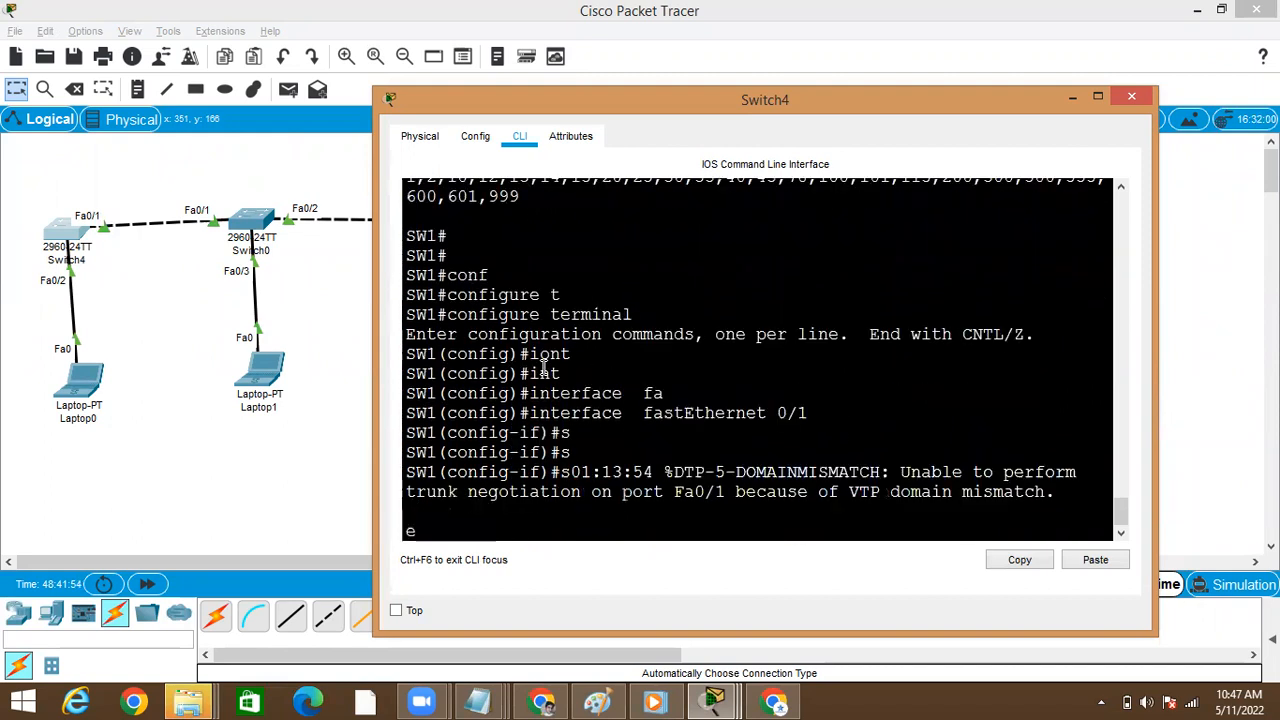
{"action": "key", "text": "Return"}
{"action": "type", "text": "s"}
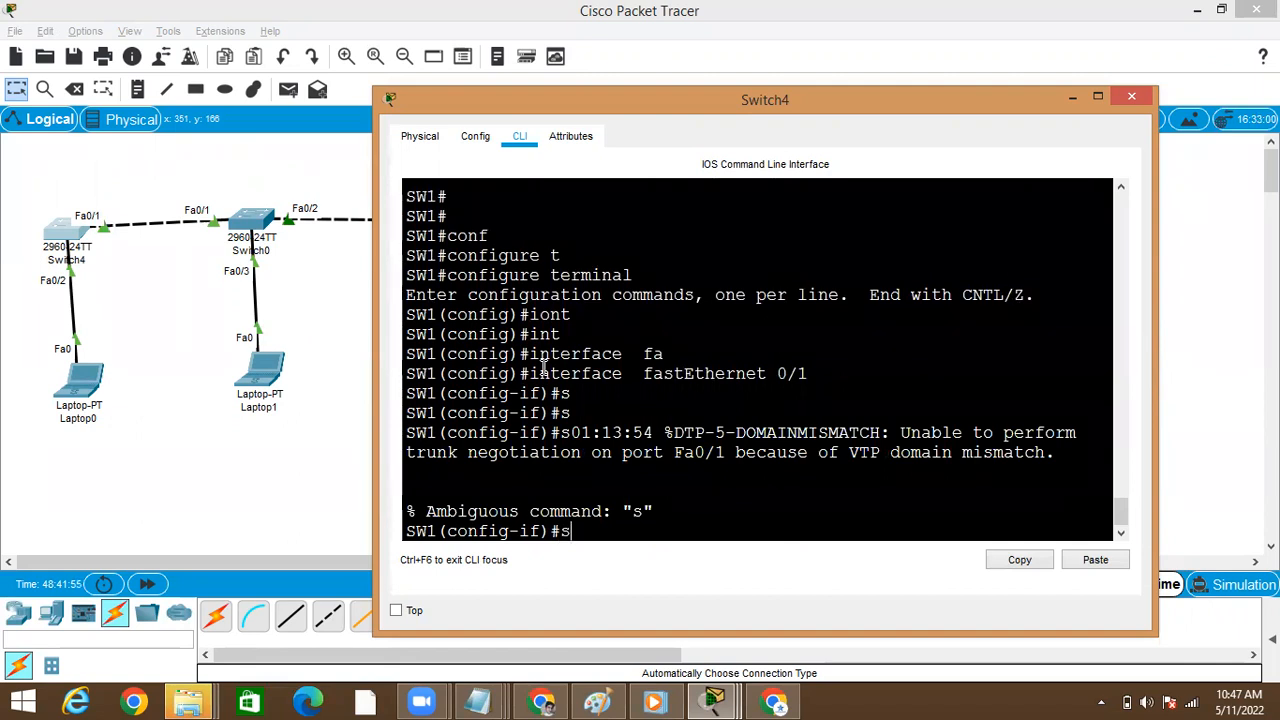
{"action": "type", "text": "w"}
{"action": "key", "text": "Tab"}
{"action": "type", "text": "mo"}
{"action": "key", "text": "Tab"}
{"action": "type", "text": "tr"}
{"action": "key", "text": "Tab"}
{"action": "key", "text": "Return"}
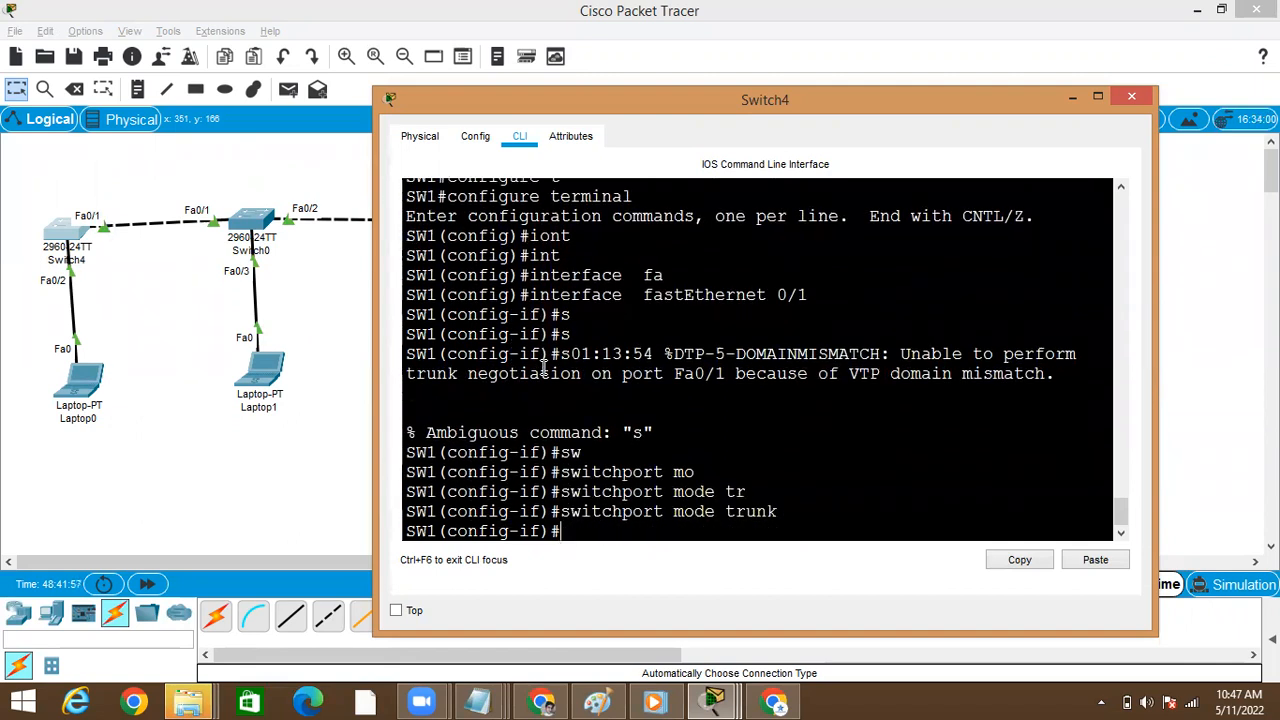
{"action": "key", "text": "Return"}
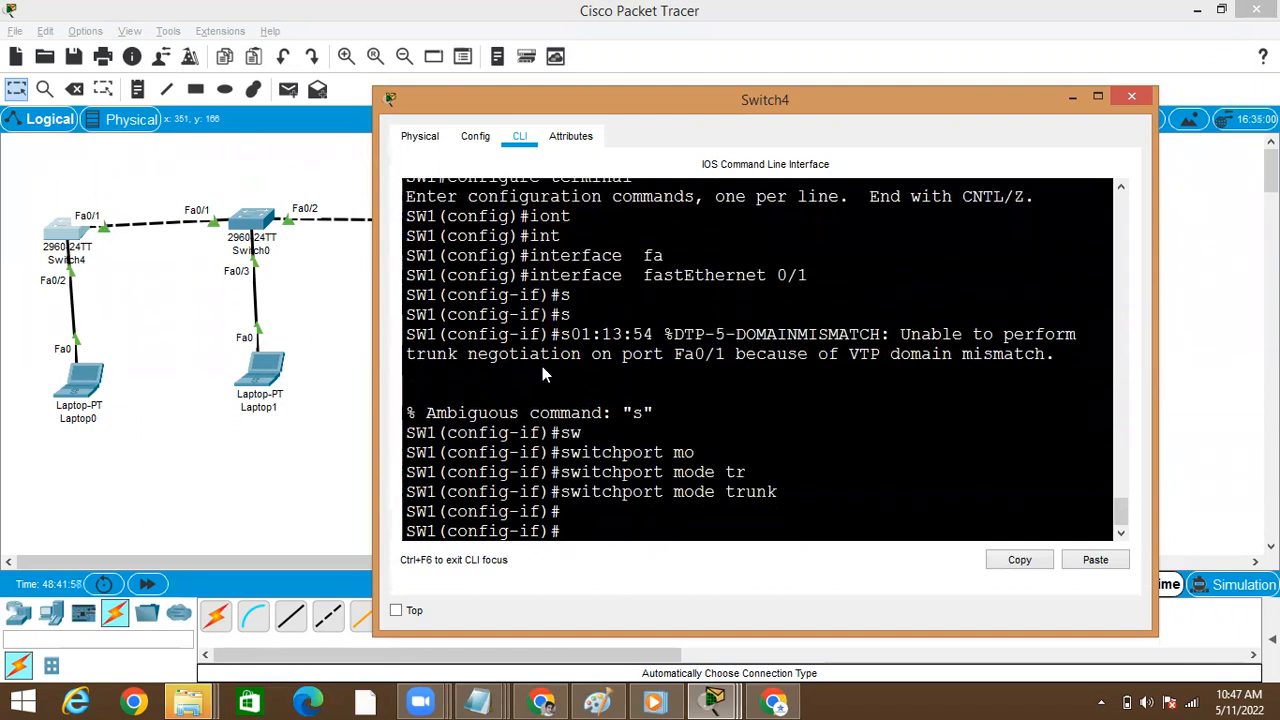
{"action": "left_click", "coordinate": [787, 307]}
{"action": "key", "text": "Return"}
{"action": "key", "text": "ctrl+z"}
{"action": "key", "text": "Return"}
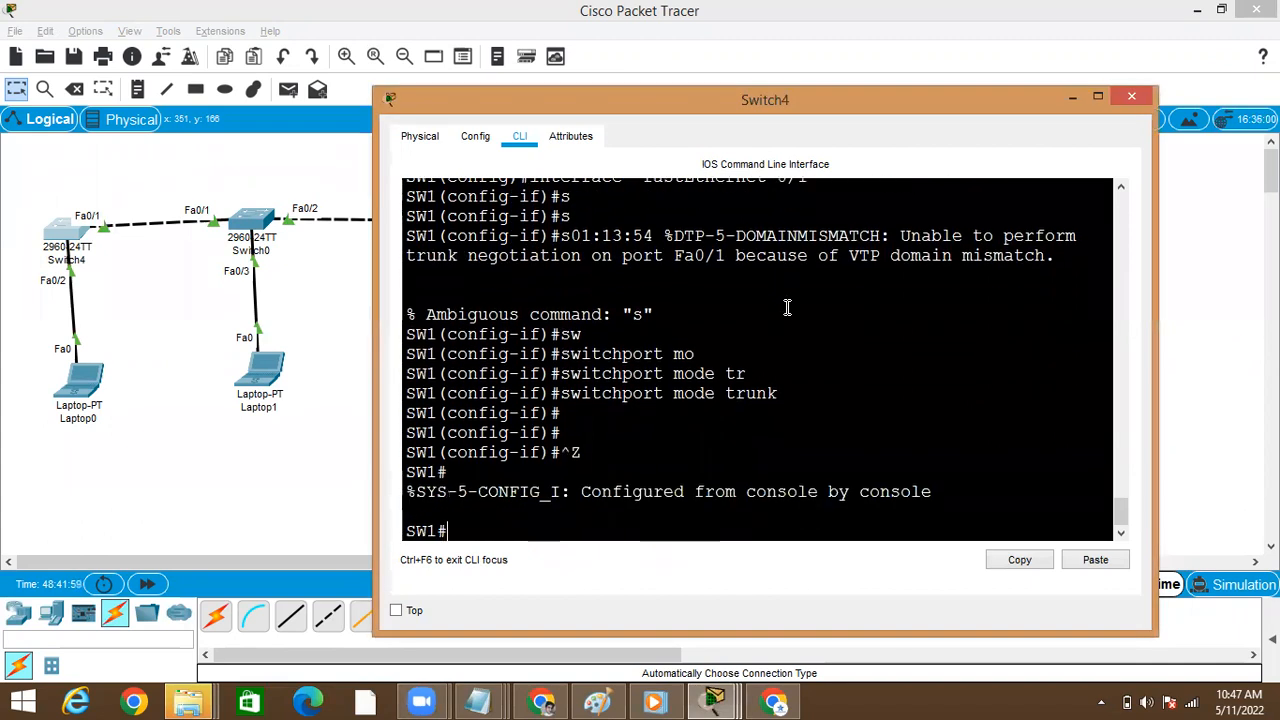
{"action": "key", "text": "Return"}
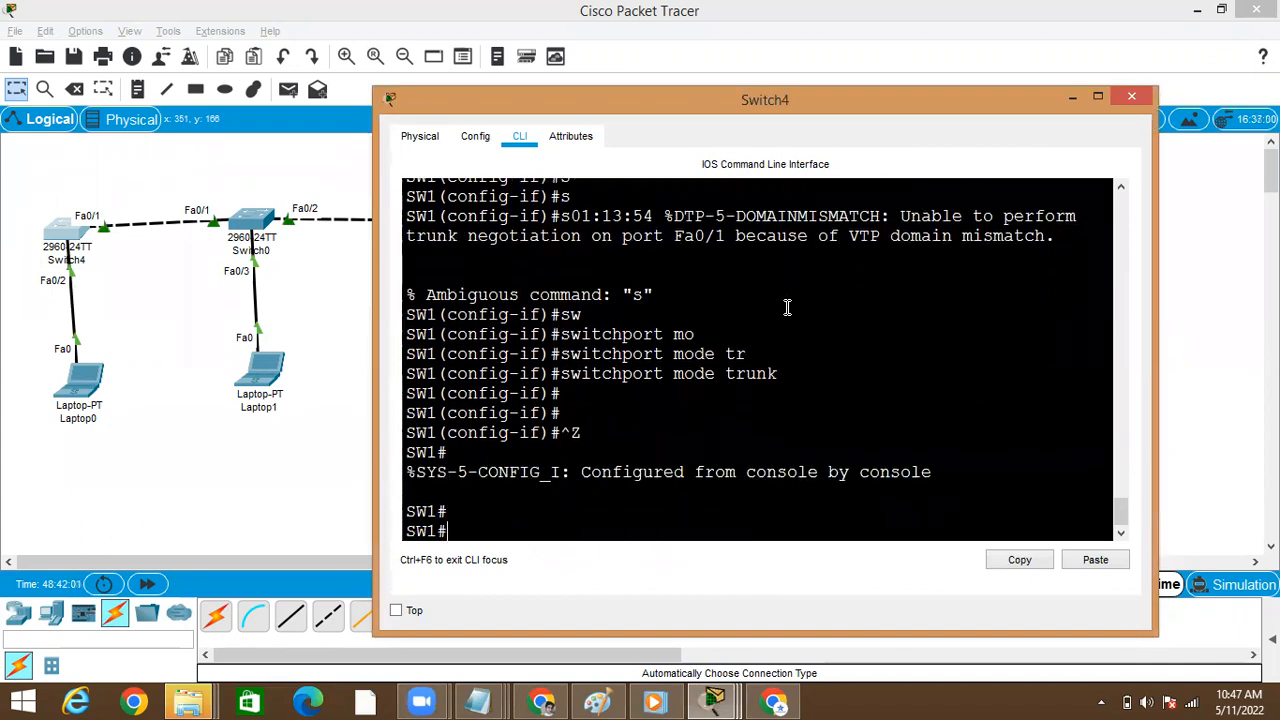
{"action": "type", "text": "conf"}
{"action": "key", "text": "Tab"}
{"action": "type", "text": "t"}
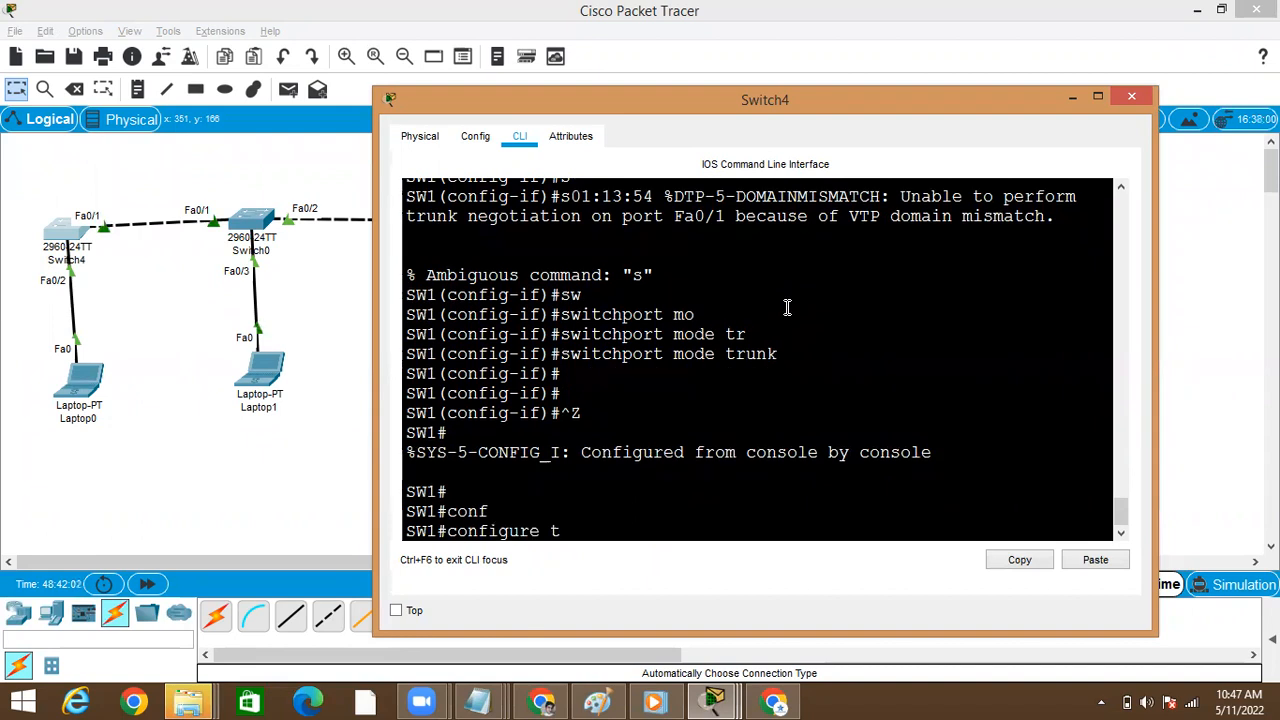
{"action": "key", "text": "Tab"}
{"action": "key", "text": "Return"}
{"action": "type", "text": "vl"}
{"action": "key", "text": "Return"}
{"action": "type", "text": "vlan"}
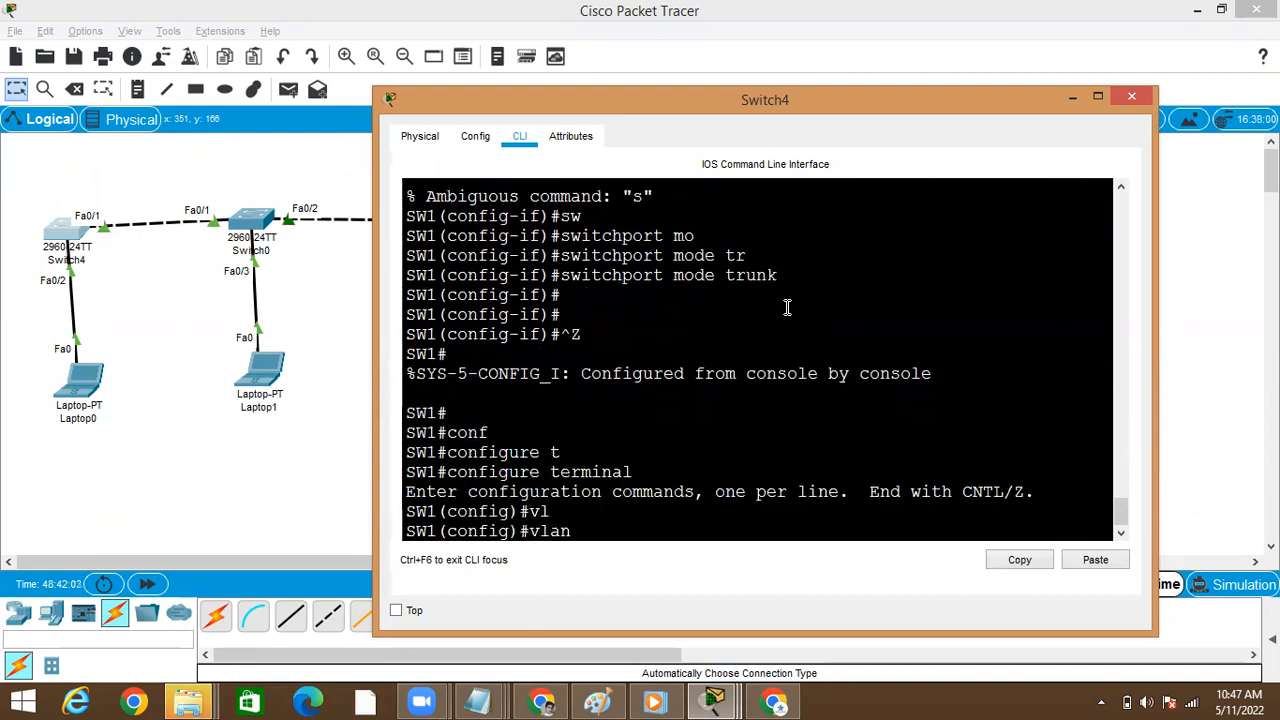
{"action": "key", "text": "BackSpace"}
{"action": "key", "text": "BackSpace"}
{"action": "key", "text": "BackSpace"}
{"action": "key", "text": "BackSpace"}
{"action": "key", "text": "Return"}
{"action": "key", "text": "ctrl+z"}
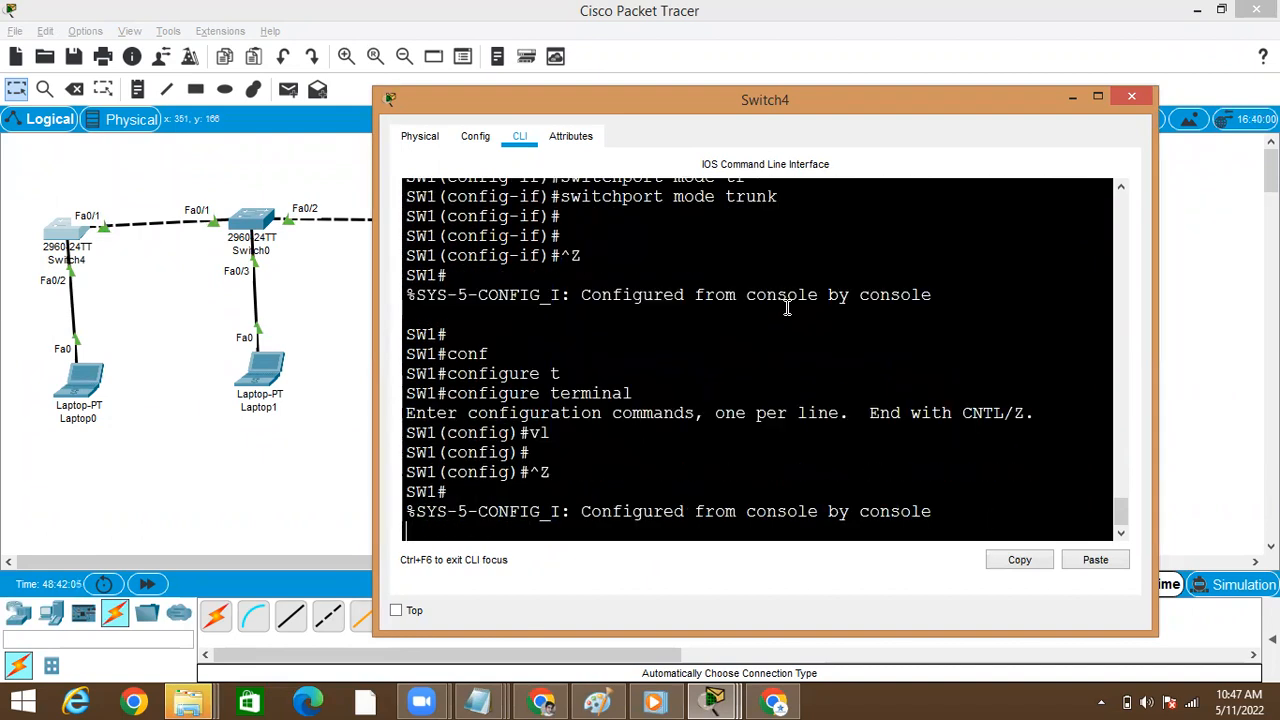
{"action": "type", "text": "sh"}
{"action": "key", "text": "Tab"}
{"action": "type", "text": "o vl"}
{"action": "key", "text": "BackSpace"}
{"action": "key", "text": "BackSpace"}
{"action": "type", "text": "v"}
{"action": "key", "text": "BackSpace"}
{"action": "key", "text": "BackSpace"}
{"action": "key", "text": "BackSpace"}
{"action": "key", "text": "BackSpace"}
{"action": "key", "text": "BackSpace"}
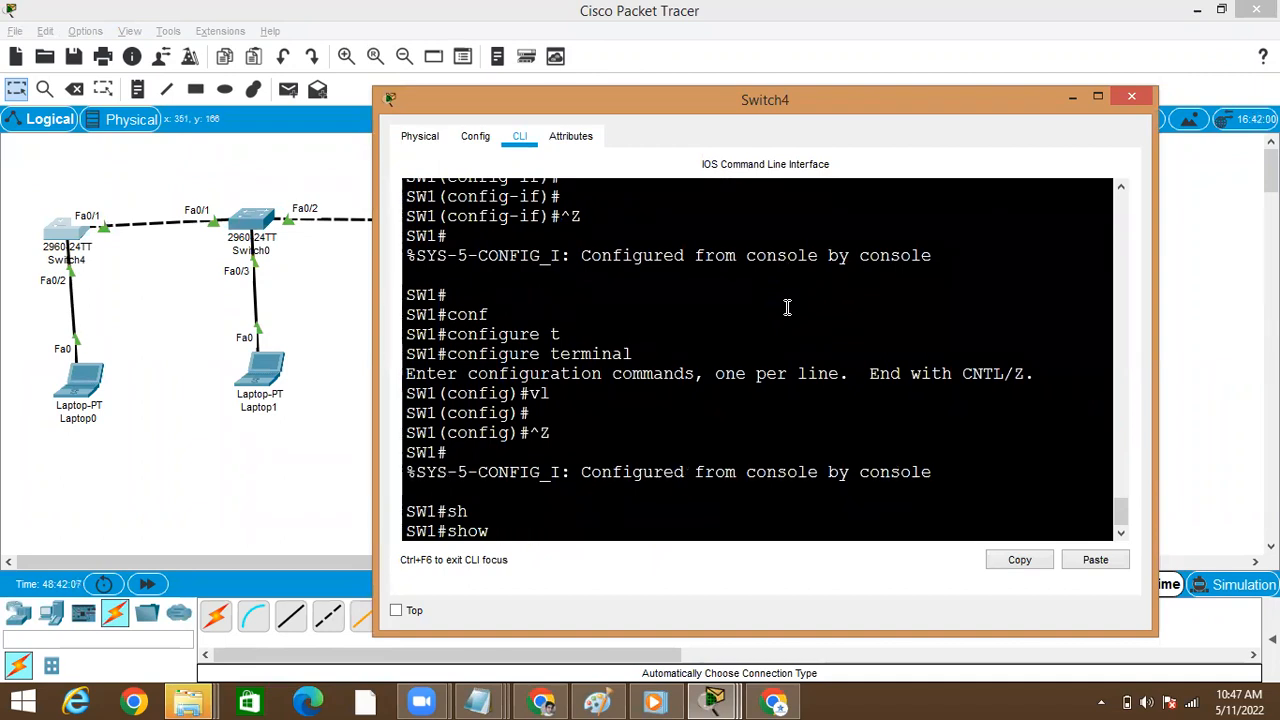
Enter global configuration mode on Switch4 with configure terminal
{"action": "type", "text": "onf"}
{"action": "key", "text": "Tab"}
{"action": "type", "text": "t"}
{"action": "key", "text": "Tab"}
{"action": "key", "text": "Return"}
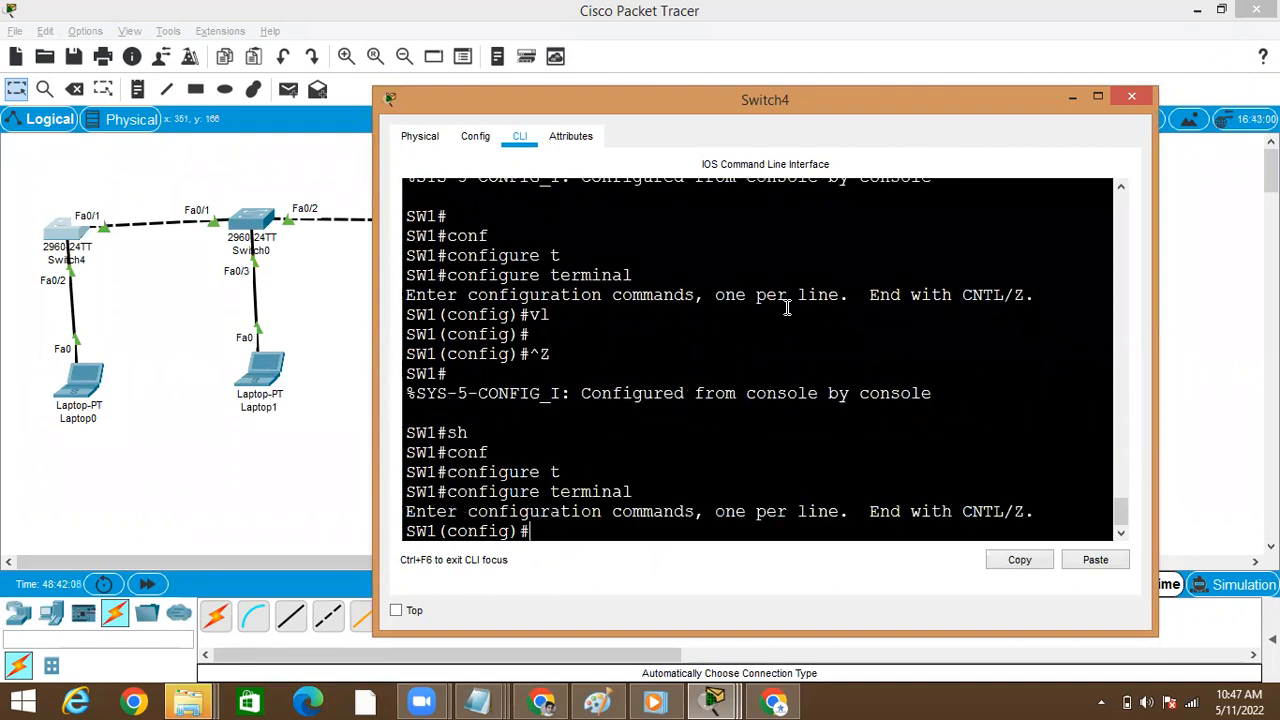
{"action": "type", "text": "vl"}
{"action": "key", "text": "Tab"}
{"action": "key", "text": "BackSpace"}
{"action": "key", "text": "BackSpace"}
{"action": "key", "text": "BackSpace"}
{"action": "key", "text": "BackSpace"}
Run do show vtp stat on Switch4 to check its VTP status from configuration mode
{"action": "type", "text": "do sh"}
{"action": "key", "text": "BackSpace"}
{"action": "key", "text": "BackSpace"}
{"action": "type", "text": "vtp stat"}
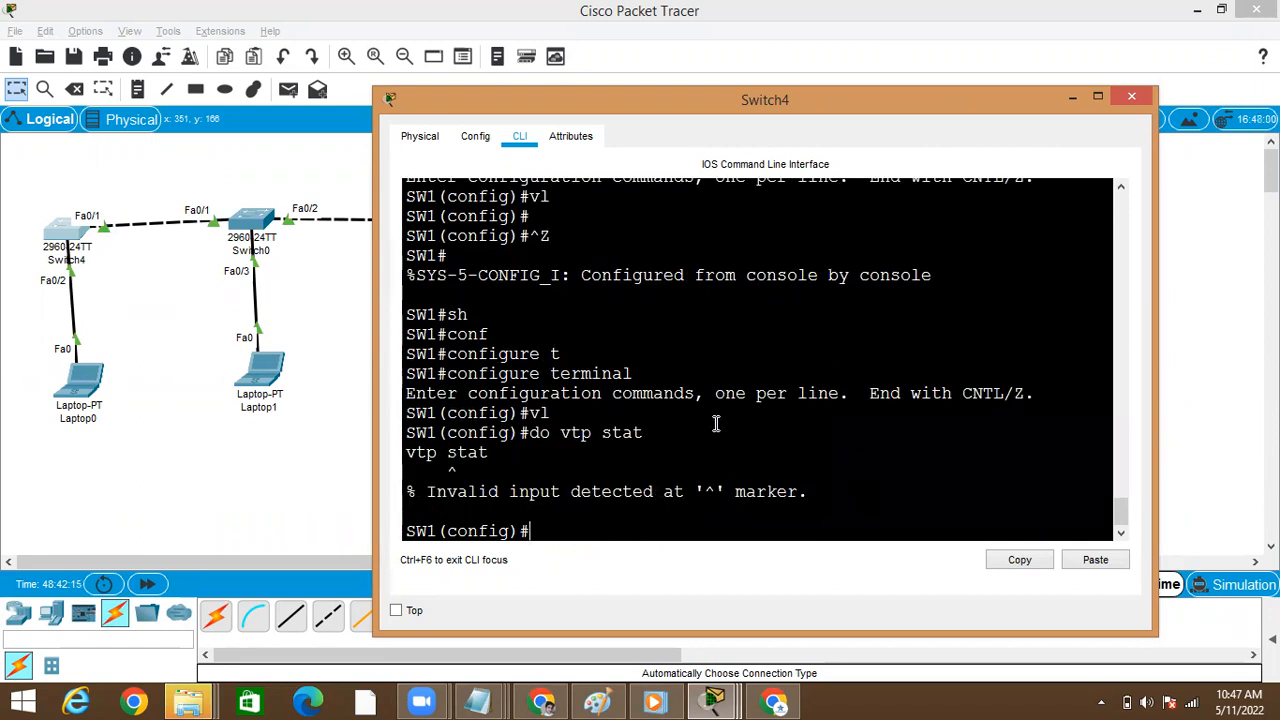
{"action": "type", "text": "do show vtp stat"}
{"action": "key", "text": "Return"}
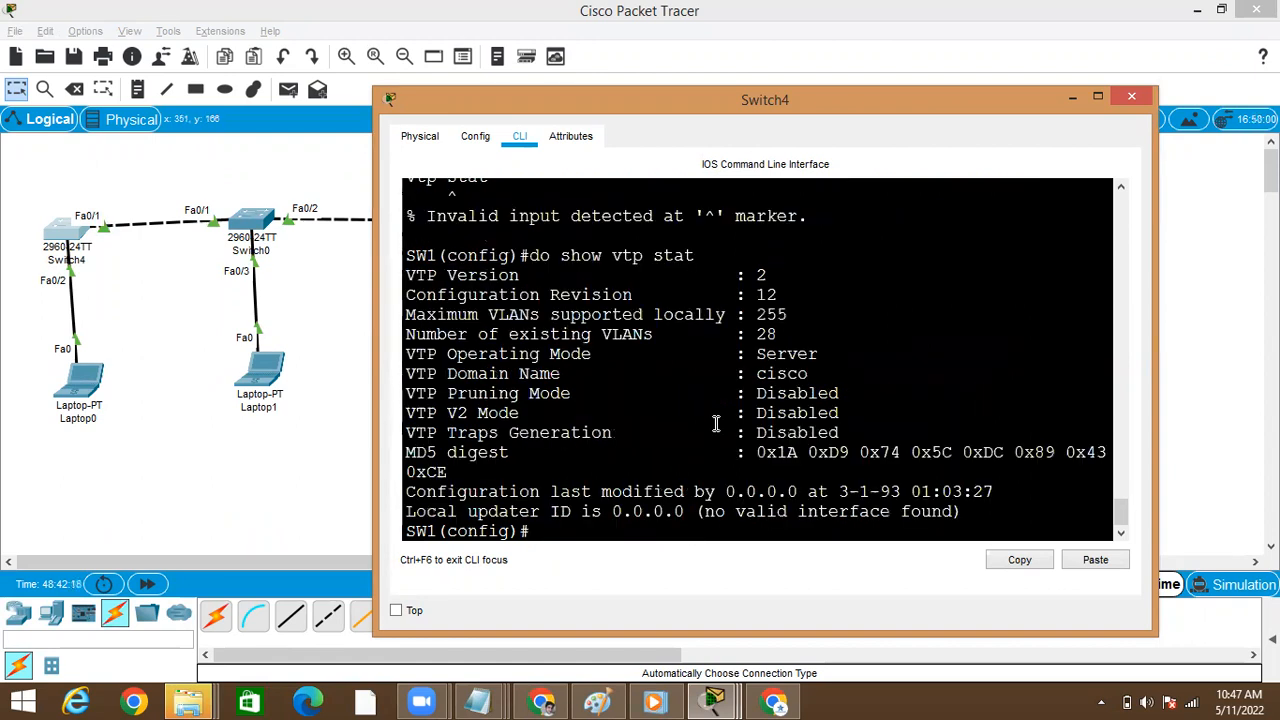
Create VLAN 603 on Switch4
{"action": "key", "text": "Return"}
{"action": "key", "text": "Return"}
{"action": "type", "text": "vl"}
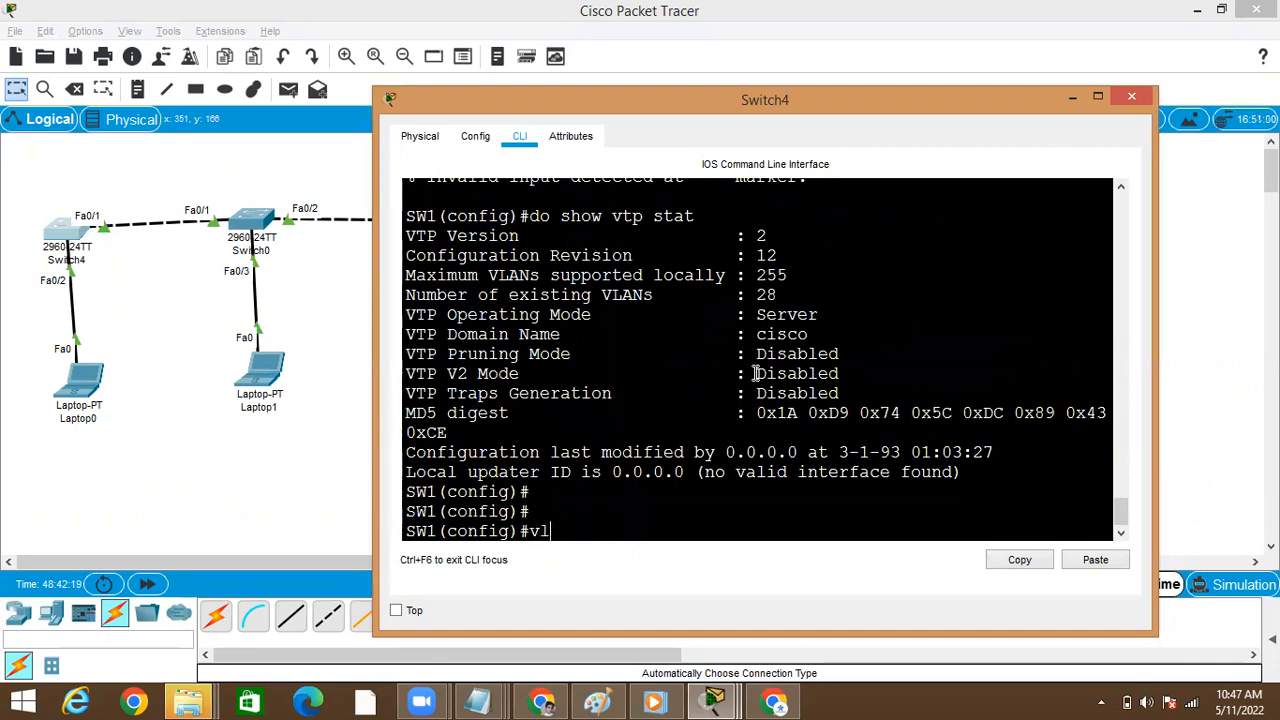
{"action": "key", "text": "Tab"}
{"action": "type", "text": "603"}
{"action": "key", "text": "Return"}
{"action": "key", "text": "Return"}
{"action": "type", "text": "exut"}
{"action": "key", "text": "Return"}
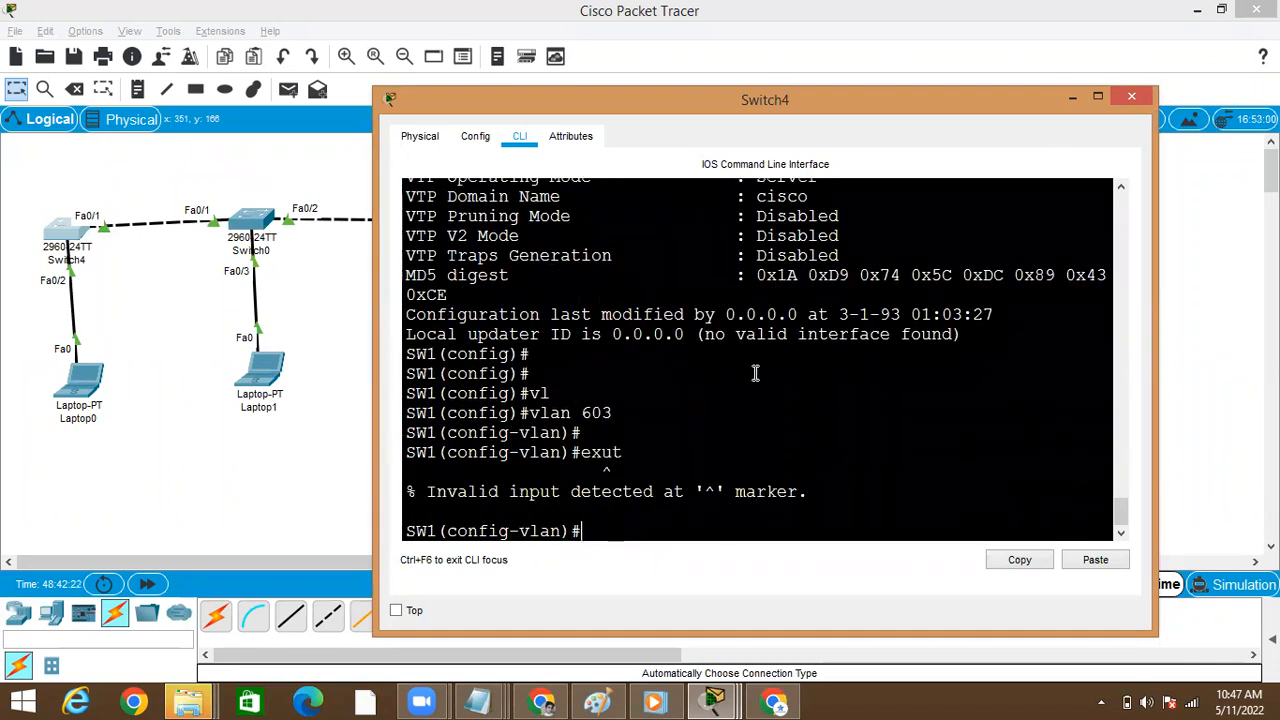
{"action": "left_click", "coordinate": [1121, 186]}
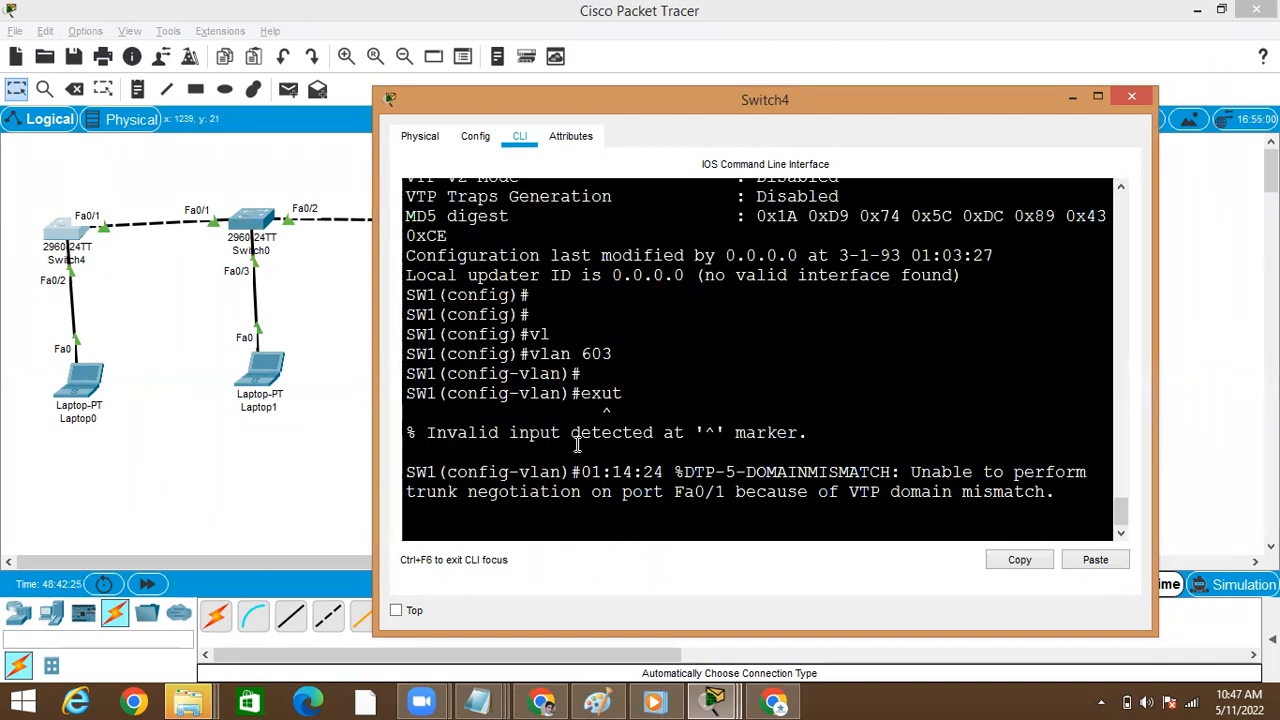
{"action": "key", "text": "Return"}
{"action": "key", "text": "Return"}
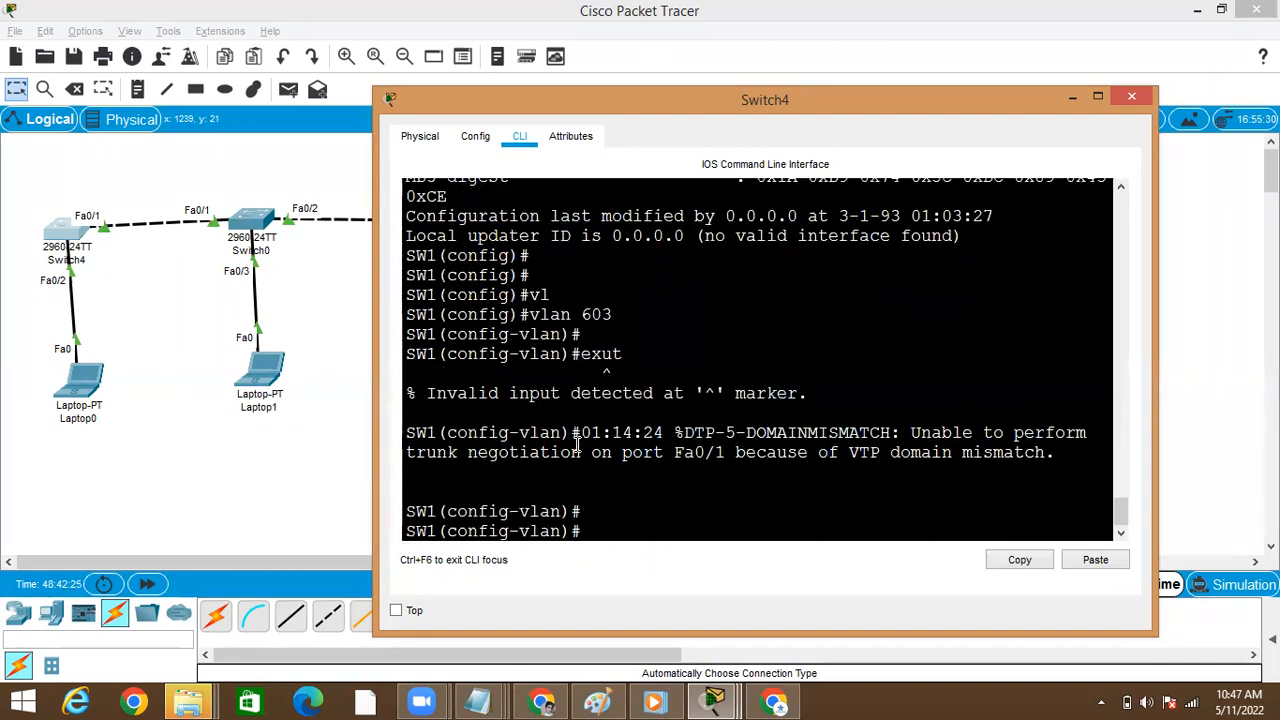
Open Switch1's command line and examine its DTP message about port Fa0/1, highlighting the word "negotiation"
{"action": "left_click", "coordinate": [318, 496]}
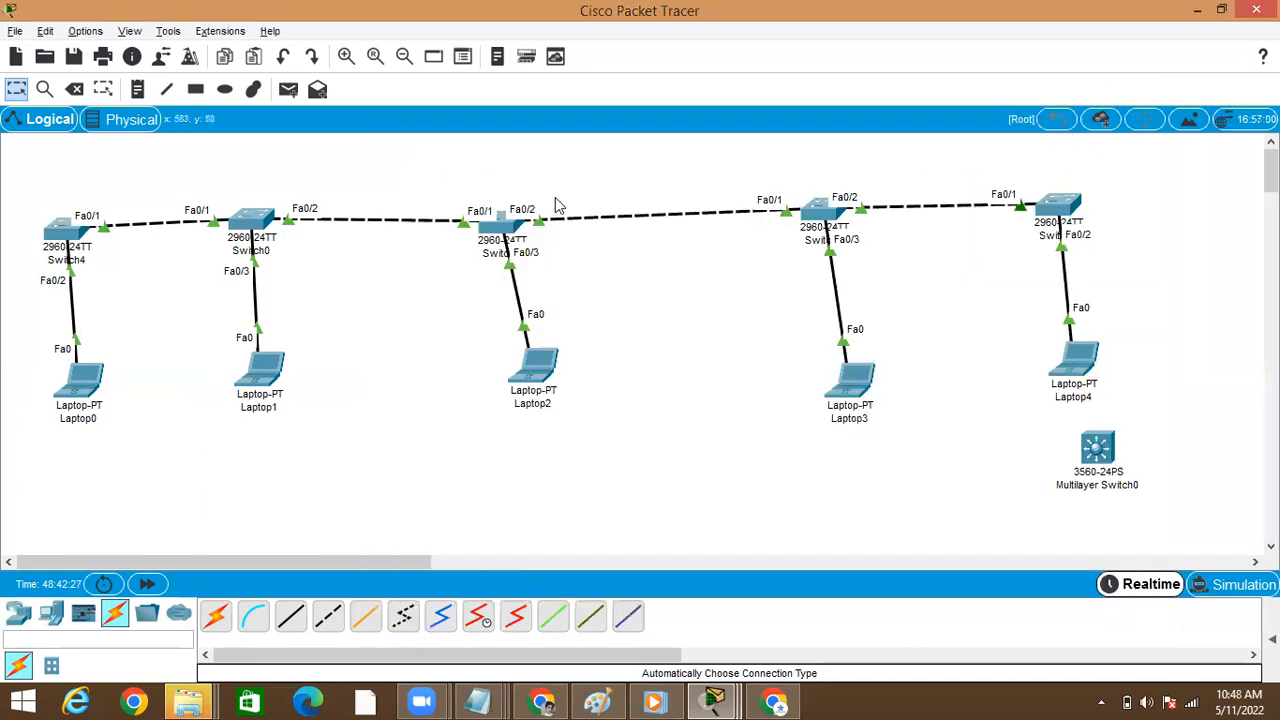
{"action": "left_click", "coordinate": [512, 228]}
{"action": "key", "text": "Return"}
{"action": "key", "text": "Return"}
{"action": "key", "text": "Return"}
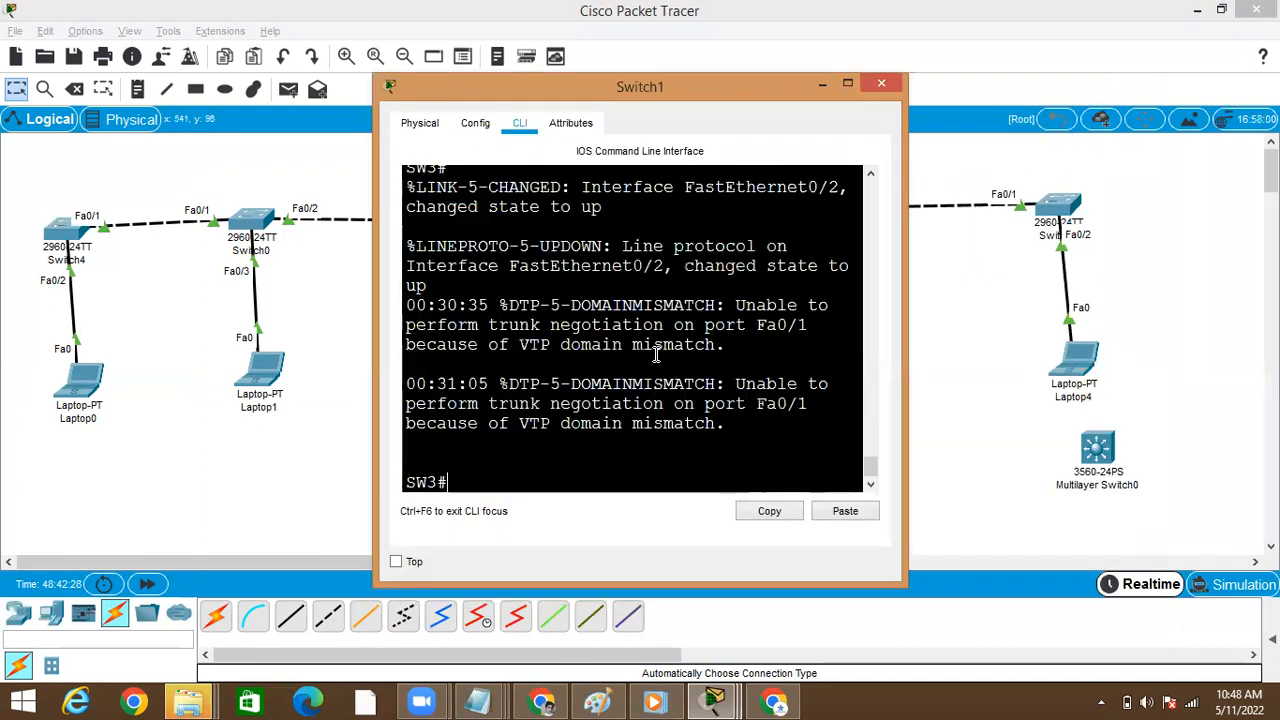
{"action": "type", "text": "conf"}
{"action": "key", "text": "Tab"}
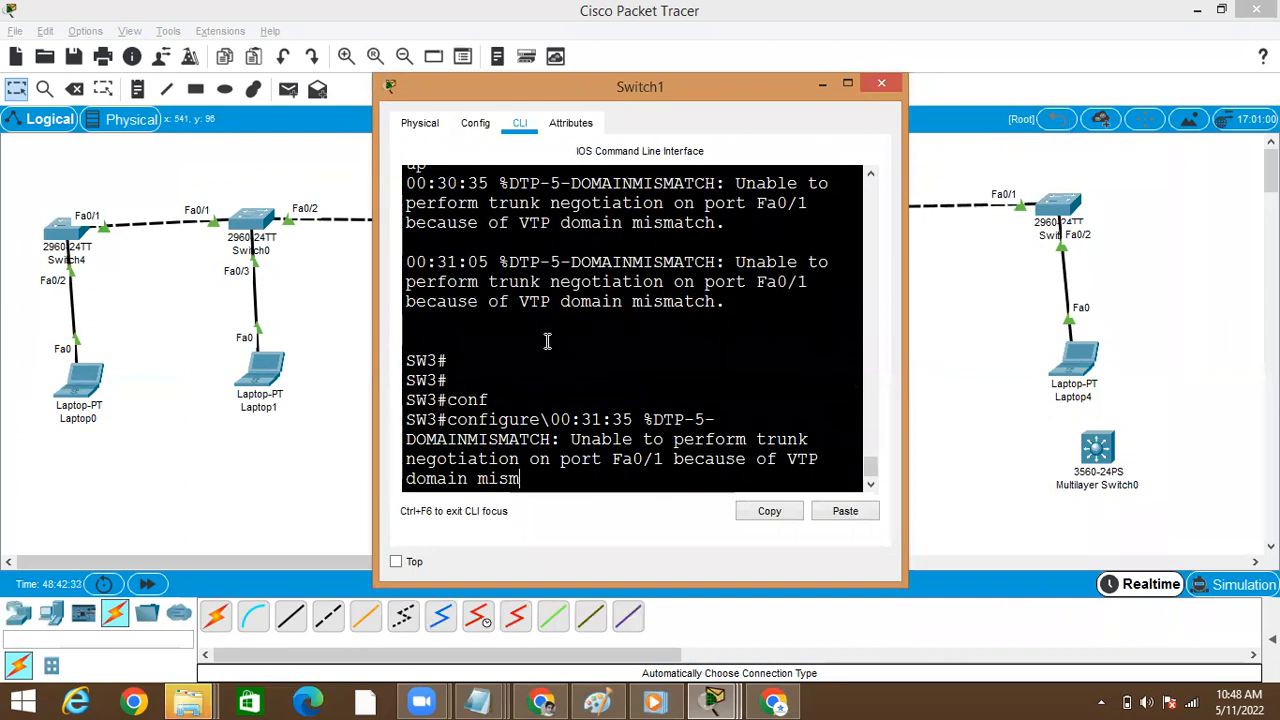
{"action": "double_click", "coordinate": [665, 302]}
{"action": "double_click", "coordinate": [565, 284]}
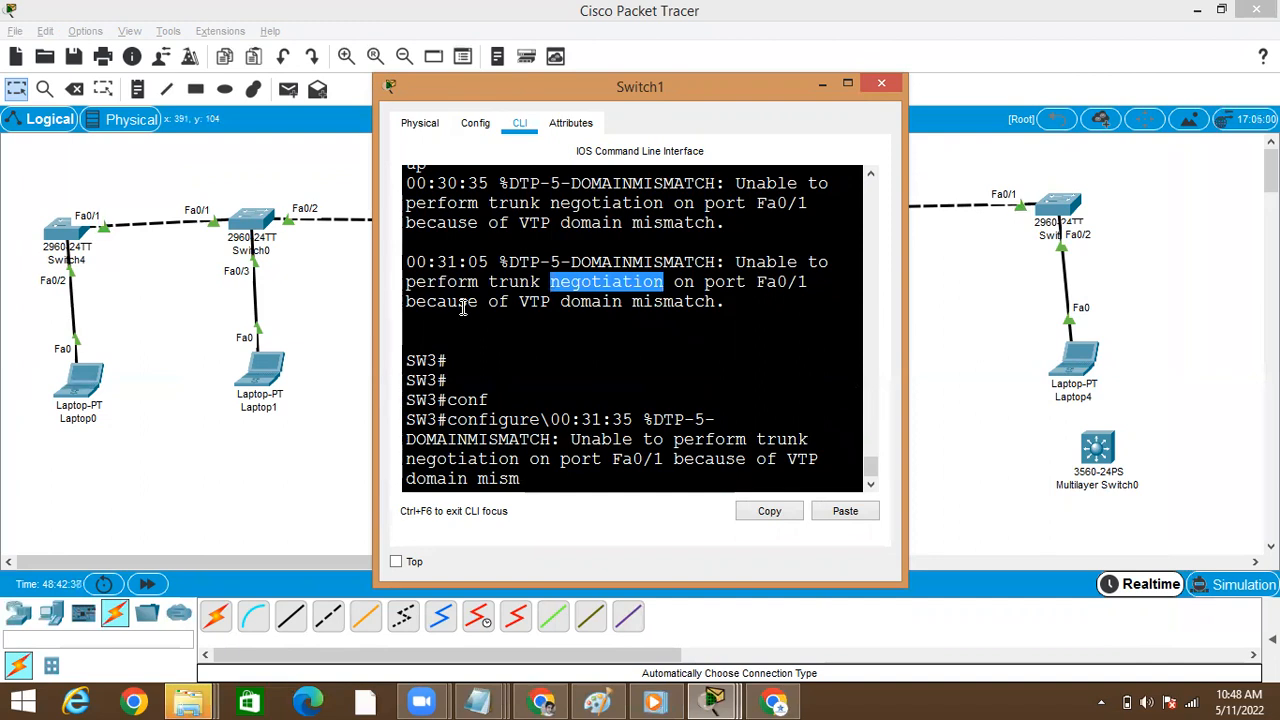
{"action": "left_click", "coordinate": [75, 227]}
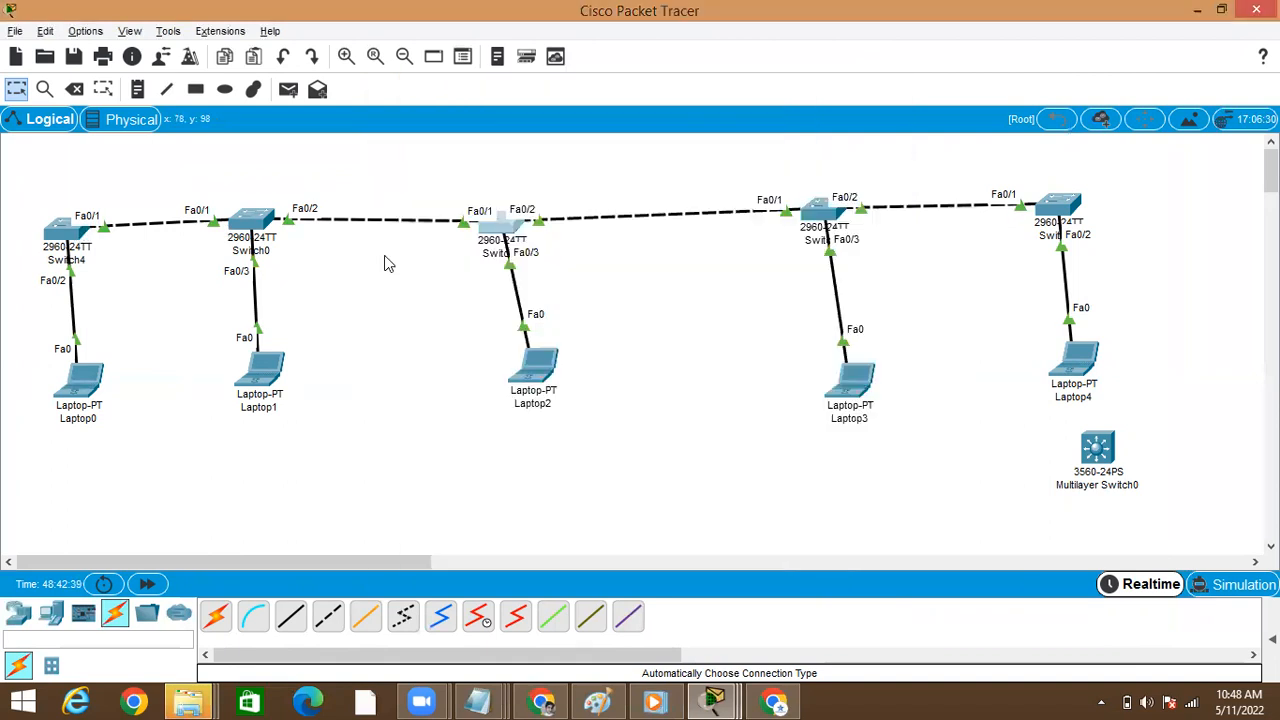
Reopen Switch4's command line and check its latest DTP message for Fa0/1
{"action": "left_click", "coordinate": [73, 235]}
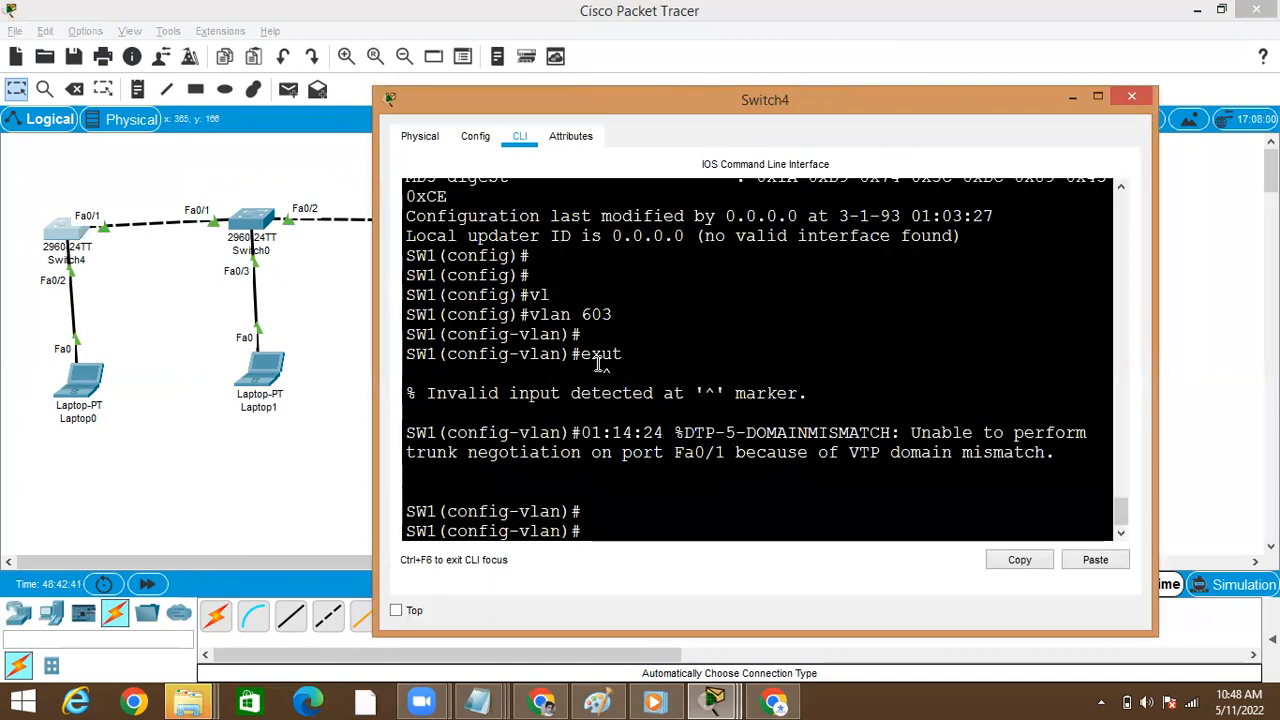
{"action": "key", "text": "Return"}
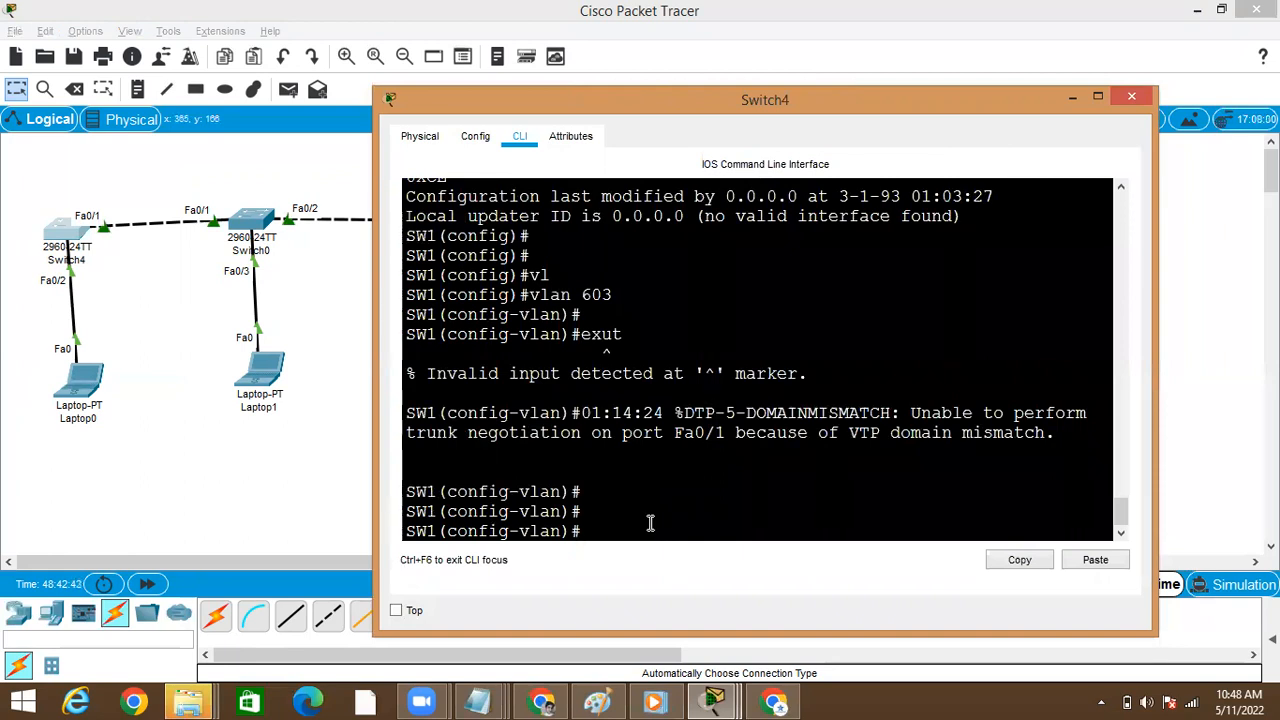
{"action": "key", "text": "Return"}
{"action": "key", "text": "Return"}
{"action": "left_click", "coordinate": [714, 373]}
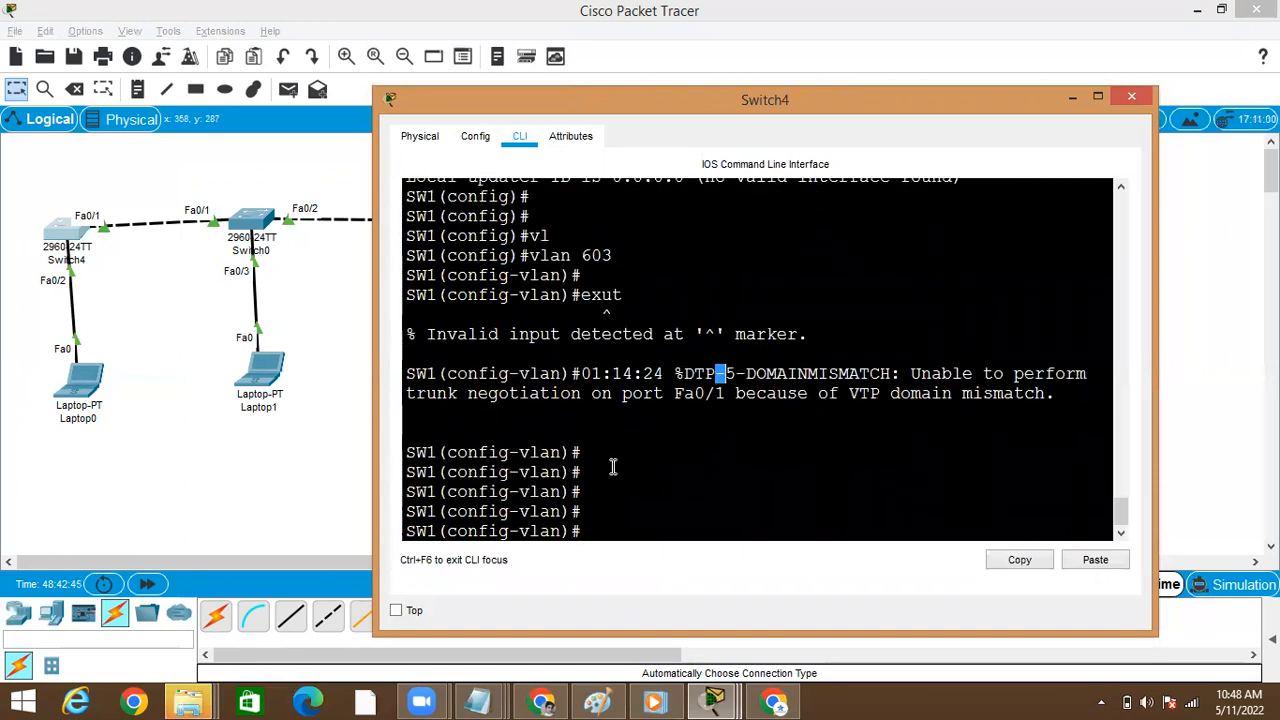
{"action": "type", "text": "int"}
{"action": "key", "text": "Tab"}
{"action": "key", "text": "BackSpace"}
{"action": "key", "text": "BackSpace"}
{"action": "key", "text": "BackSpace"}
Leave VLAN configuration on Switch4 and enter interface configuration mode for fastEthernet 0/1
{"action": "type", "text": "exit"}
{"action": "key", "text": "Return"}
{"action": "type", "text": "int fa"}
{"action": "key", "text": "Tab"}
{"action": "type", "text": "0/1"}
{"action": "key", "text": "Return"}
Turn off DTP negotiation on Switch4's fastEthernet 0/1 with switchport nonegotiate
{"action": "type", "text": "sw"}
{"action": "key", "text": "Tab"}
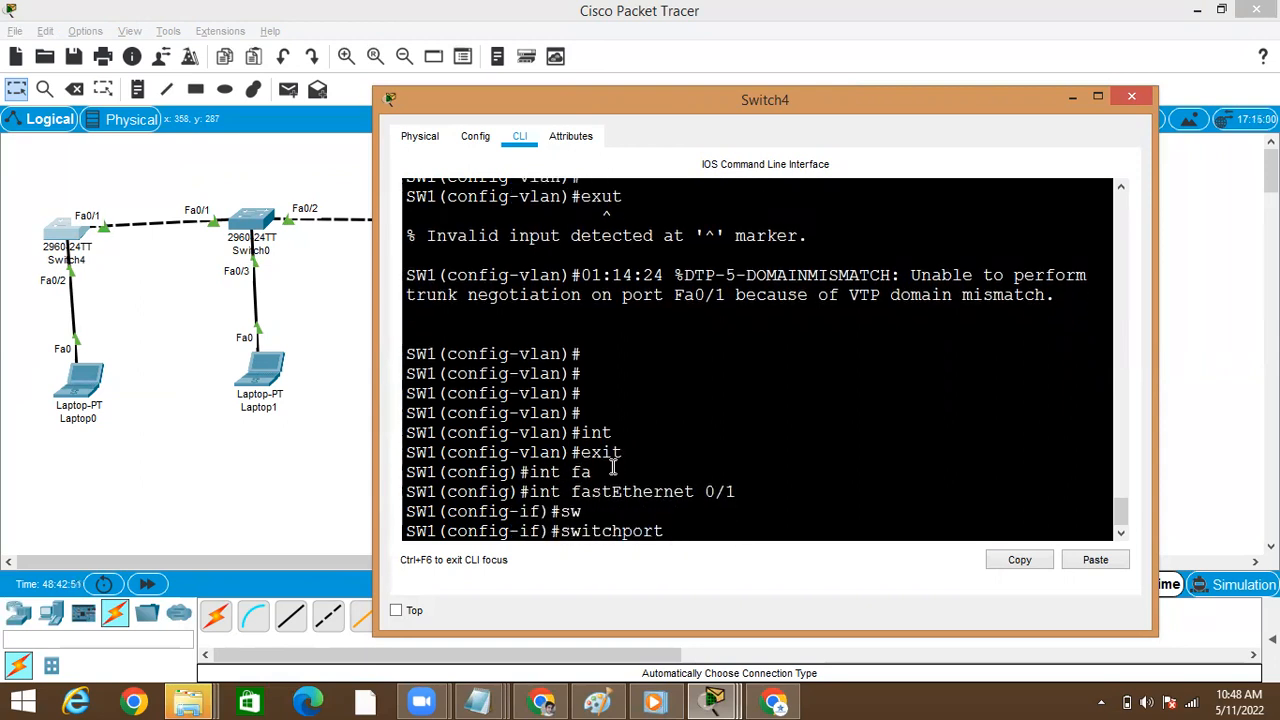
{"action": "type", "text": "no"}
{"action": "key", "text": "Tab"}
{"action": "key", "text": "Return"}
{"action": "key", "text": "Return"}
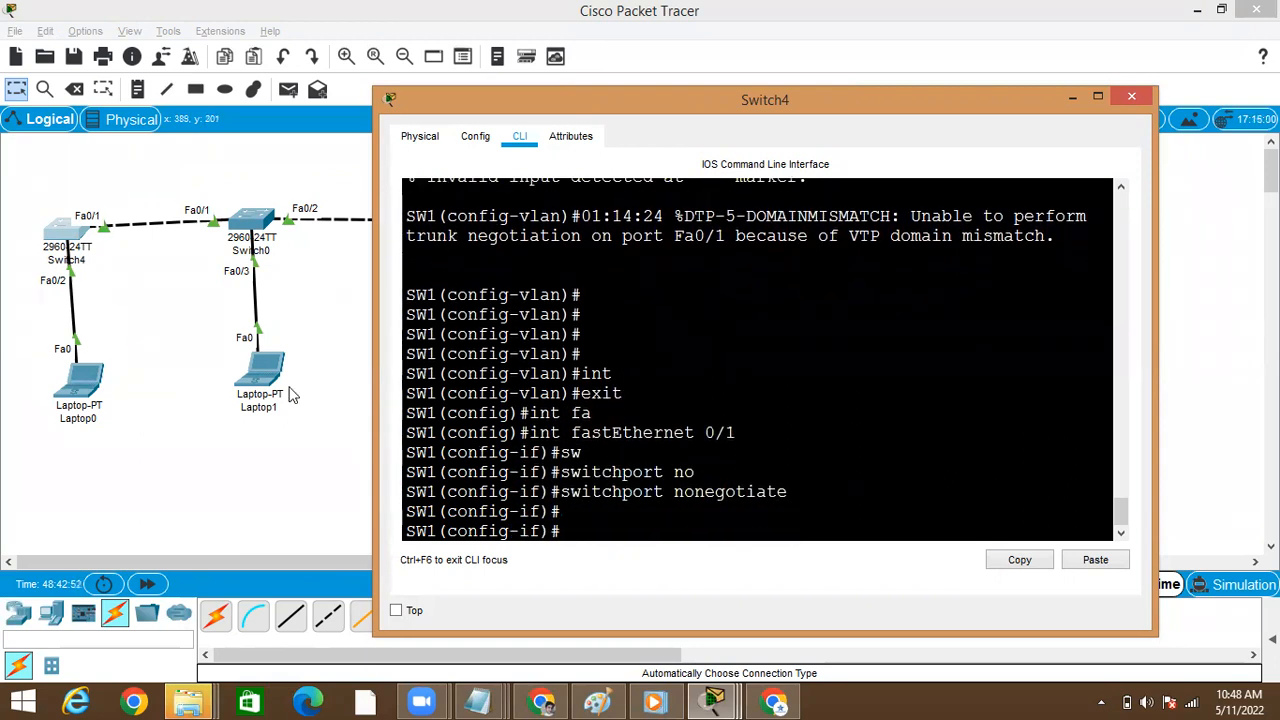
Open Switch0's command line and enter interface configuration mode for fastEthernet 0/1
{"action": "left_click", "coordinate": [252, 225]}
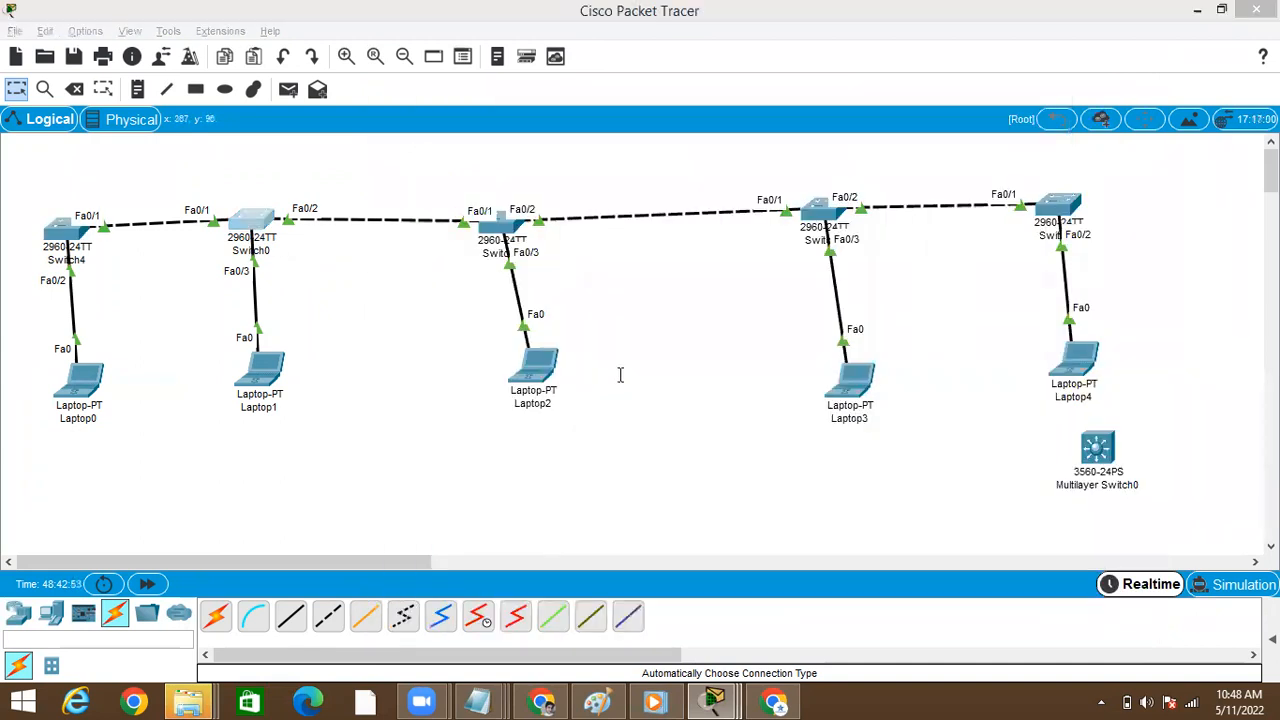
{"action": "type", "text": "co"}
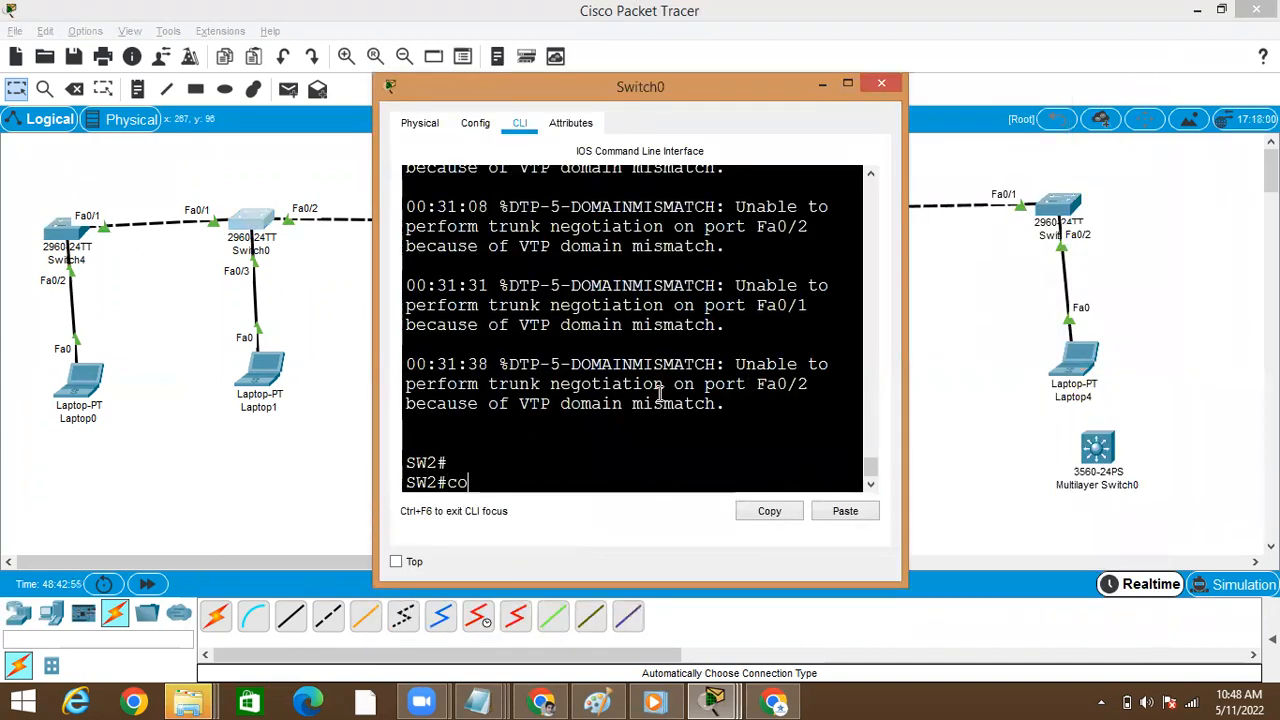
{"action": "type", "text": "nf"}
{"action": "key", "text": "Tab"}
{"action": "type", "text": "t"}
{"action": "key", "text": "Tab"}
{"action": "key", "text": "Return"}
{"action": "type", "text": "int"}
{"action": "key", "text": "Tab"}
{"action": "type", "text": "fa"}
{"action": "key", "text": "Tab"}
{"action": "type", "text": "0/1"}
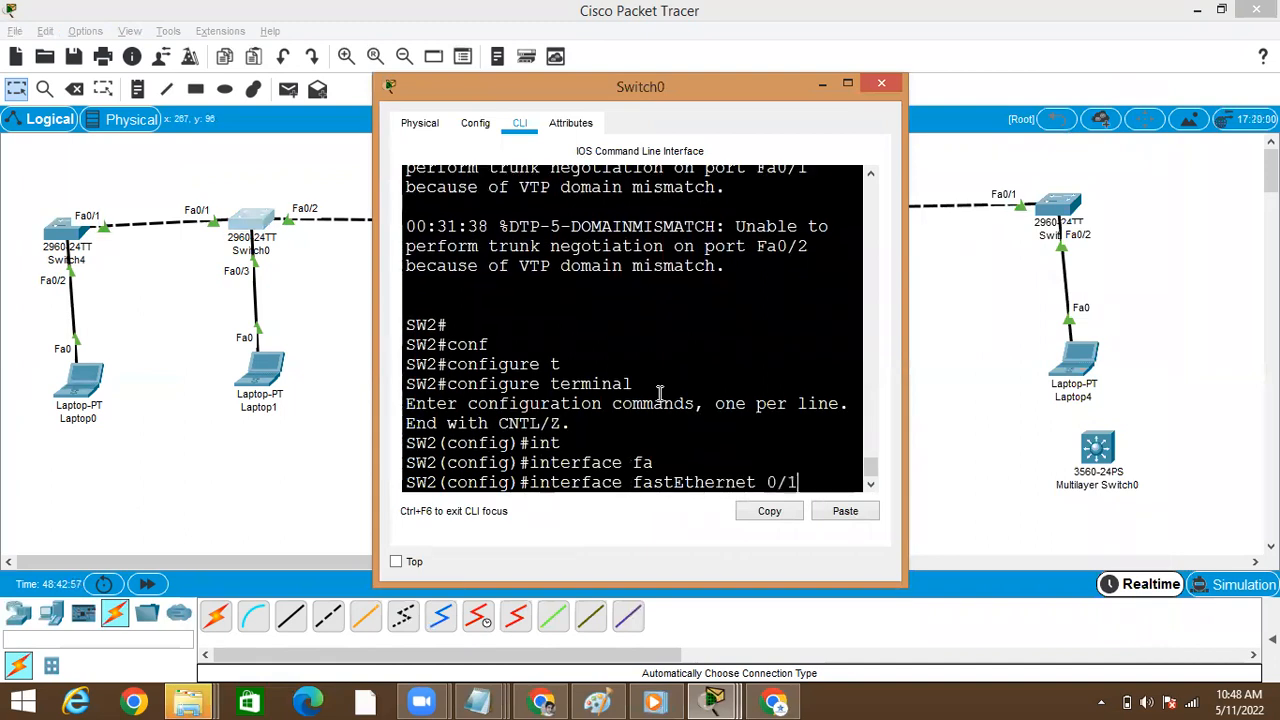
{"action": "key", "text": "Return"}
Turn off DTP negotiation on Switch0's fastEthernet 0/1 with switchport nonegotiate, and leave configuration mode
{"action": "type", "text": "sw"}
{"action": "key", "text": "Tab"}
{"action": "type", "text": "no"}
{"action": "key", "text": "Tab"}
{"action": "key", "text": "Return"}
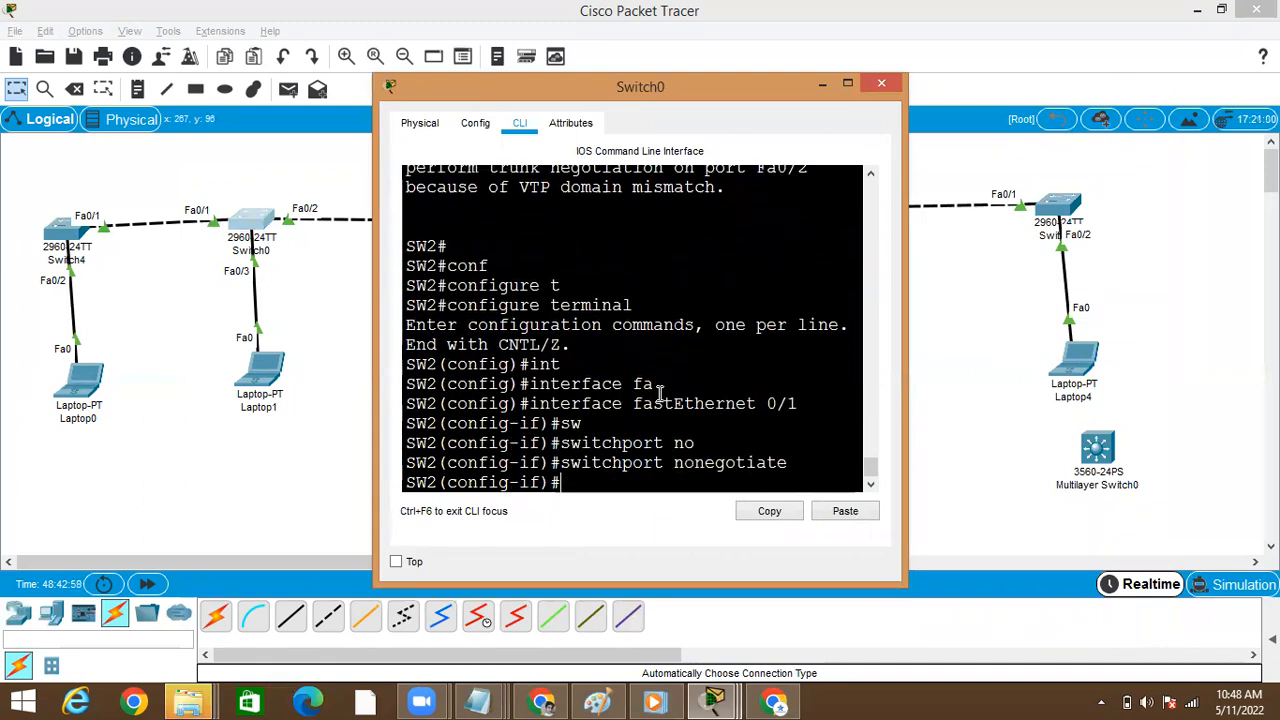
{"action": "key", "text": "Return"}
{"action": "key", "text": "ctrl+z"}
{"action": "key", "text": "Return"}
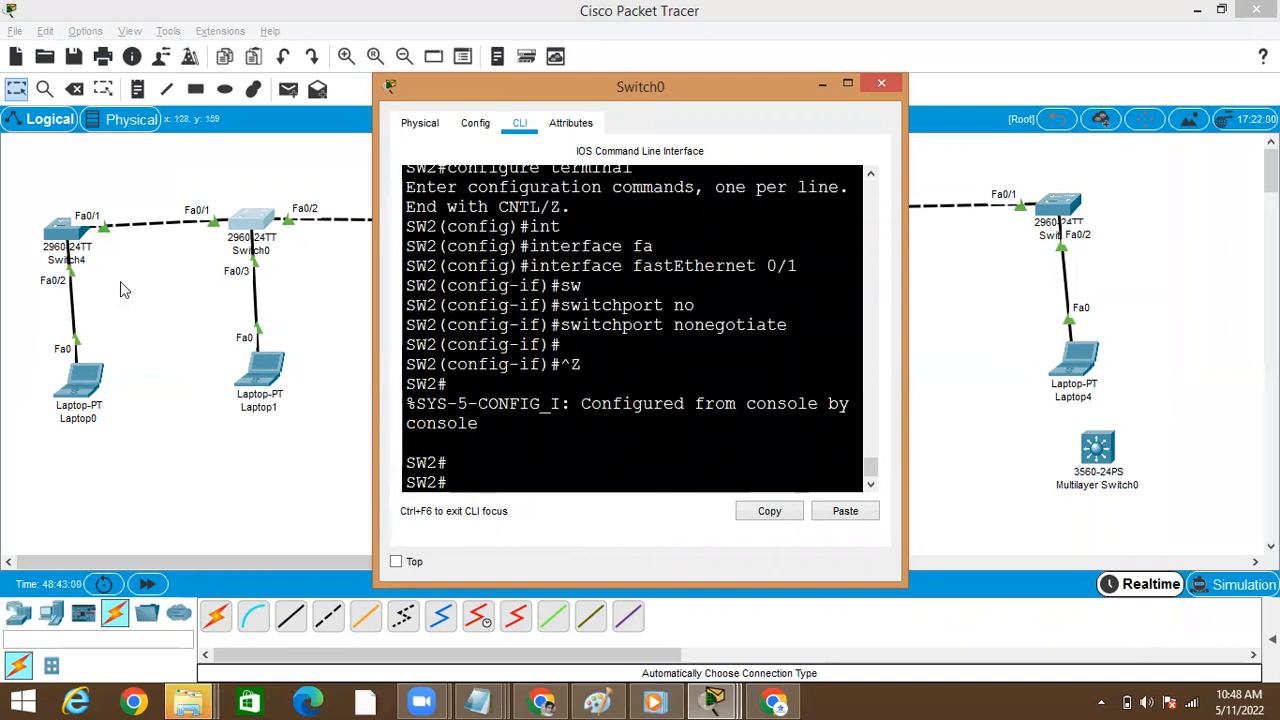
Examine Switch4's newest DTP message about Fa0/1, highlighting the word "because", and return to the topology
{"action": "left_click", "coordinate": [72, 230]}
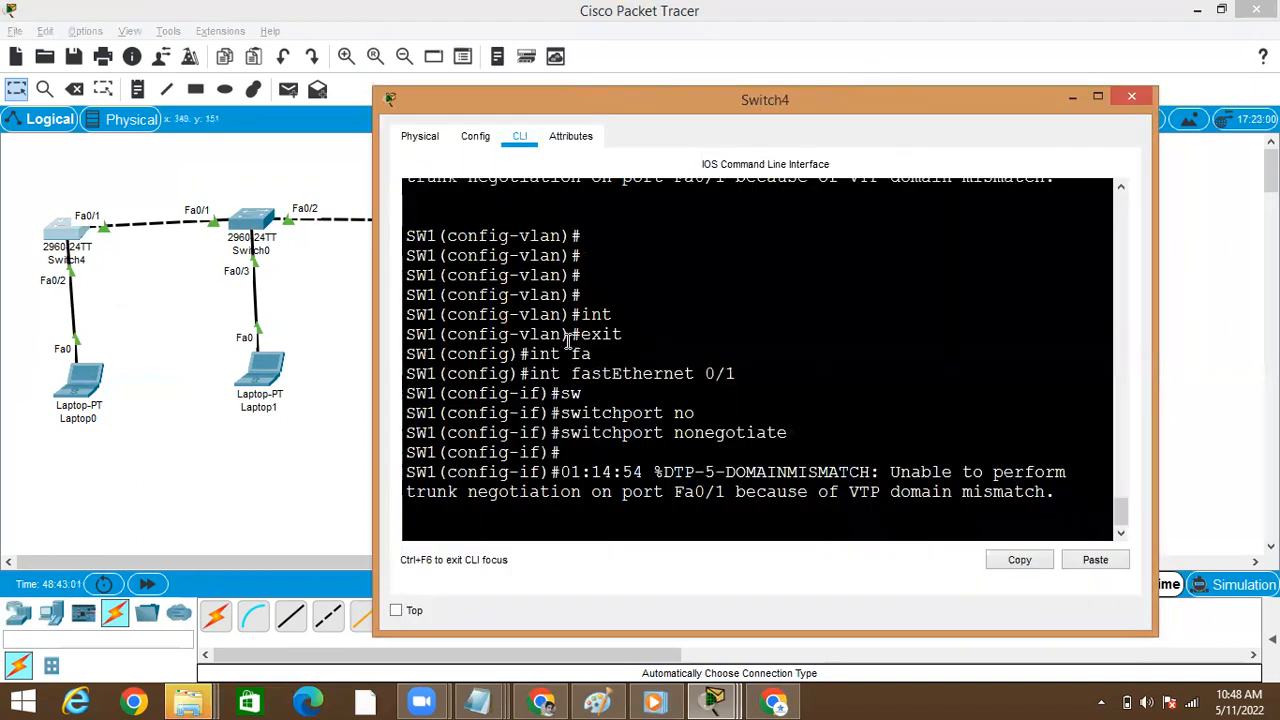
{"action": "key", "text": "Return"}
{"action": "key", "text": "Return"}
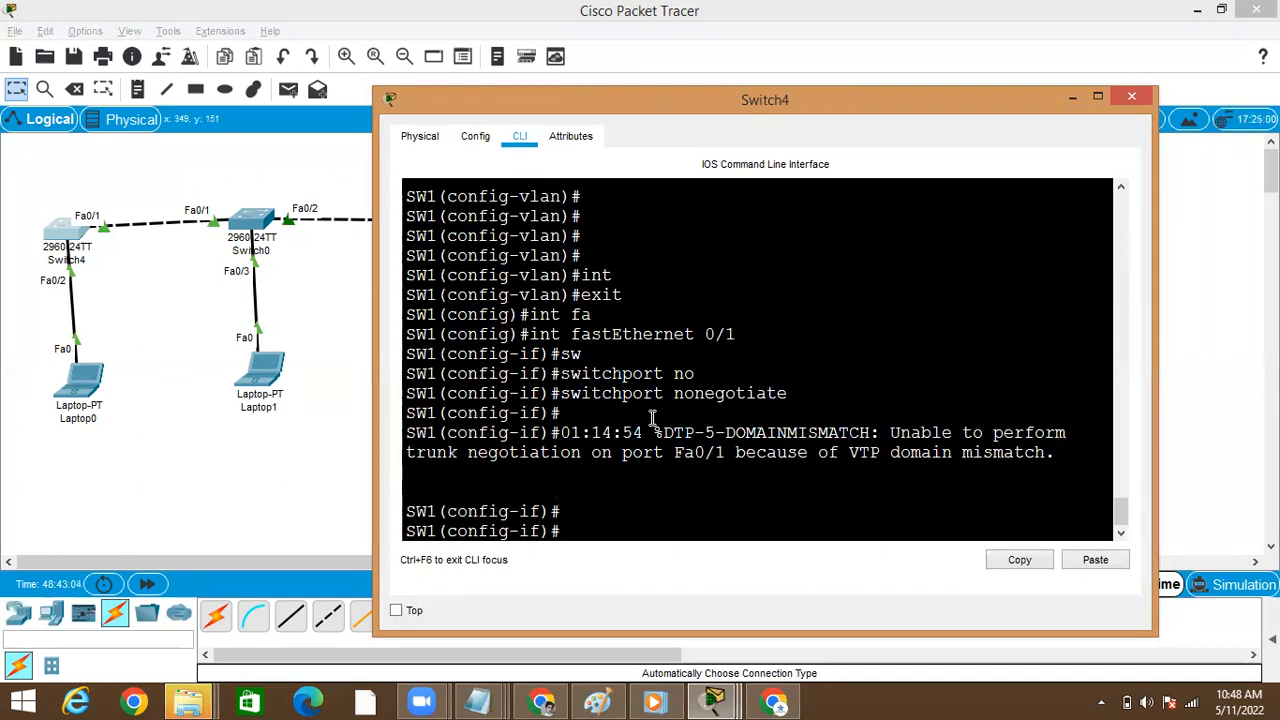
{"action": "double_click", "coordinate": [747, 446]}
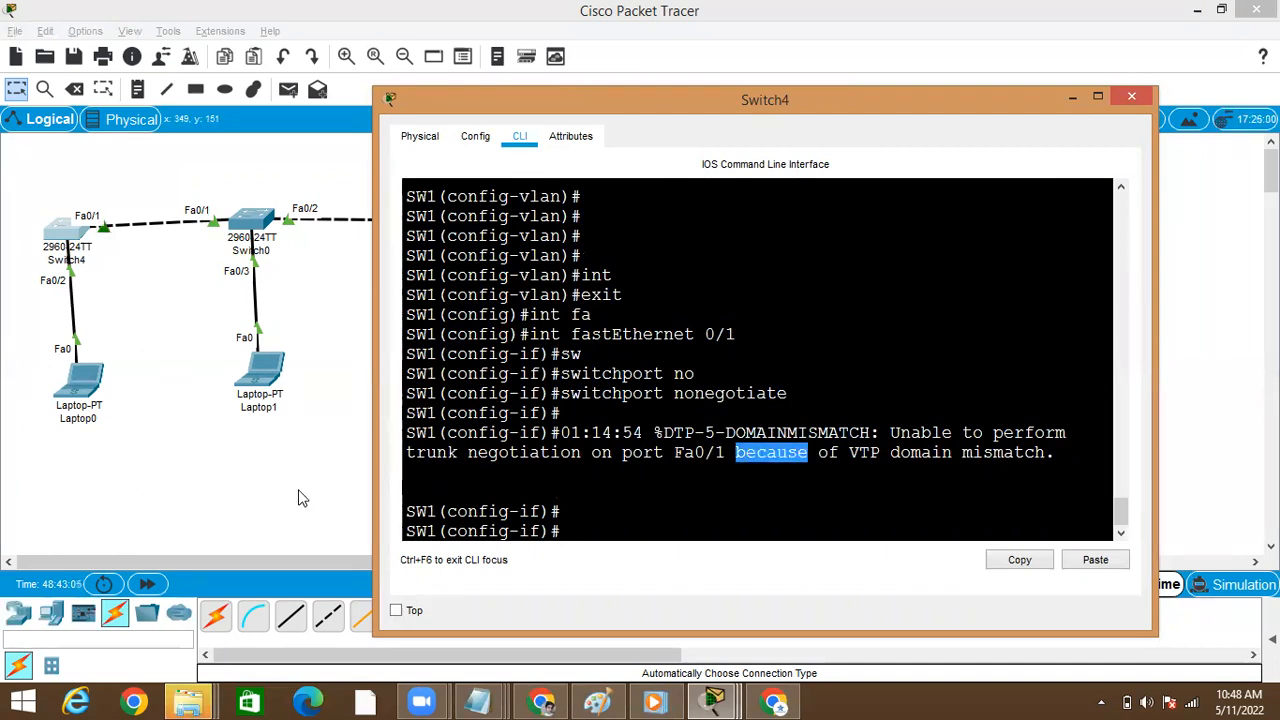
{"action": "left_click", "coordinate": [210, 481]}
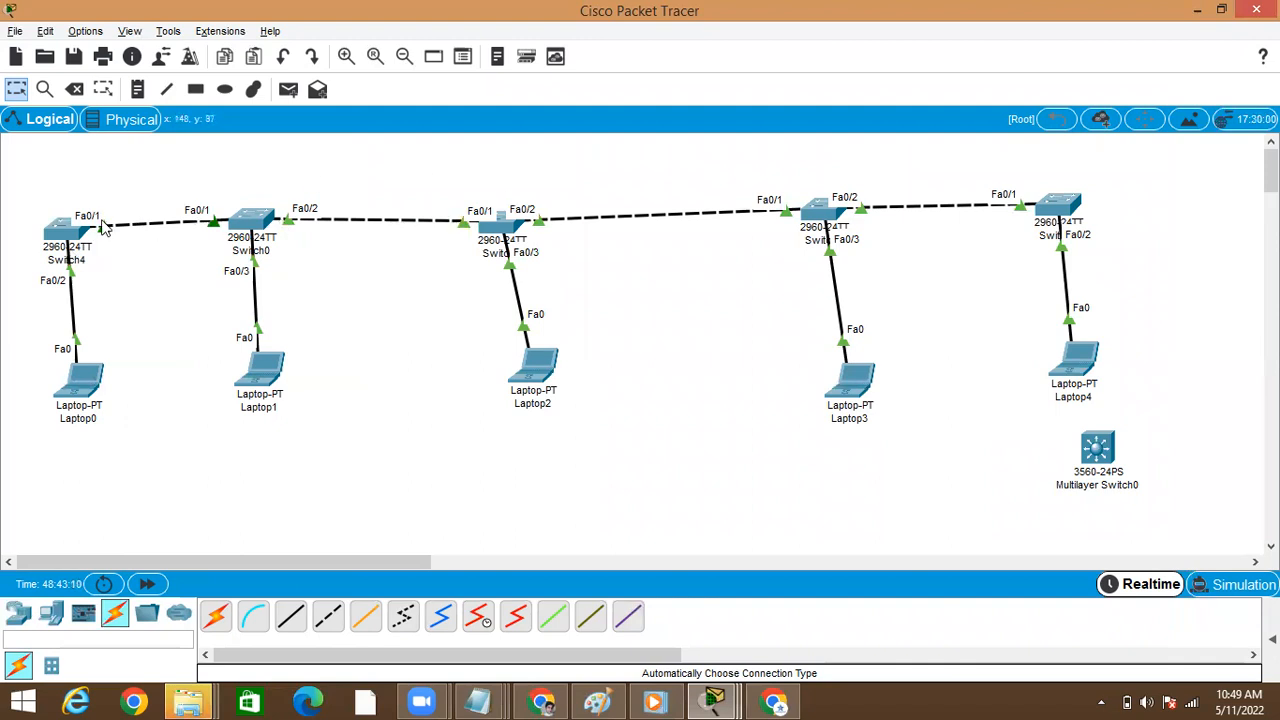
Reopen Switch4's command line, create VLAN 655 from global configuration mode, and leave configuration mode
{"action": "left_click", "coordinate": [66, 229]}
{"action": "left_click", "coordinate": [597, 373]}
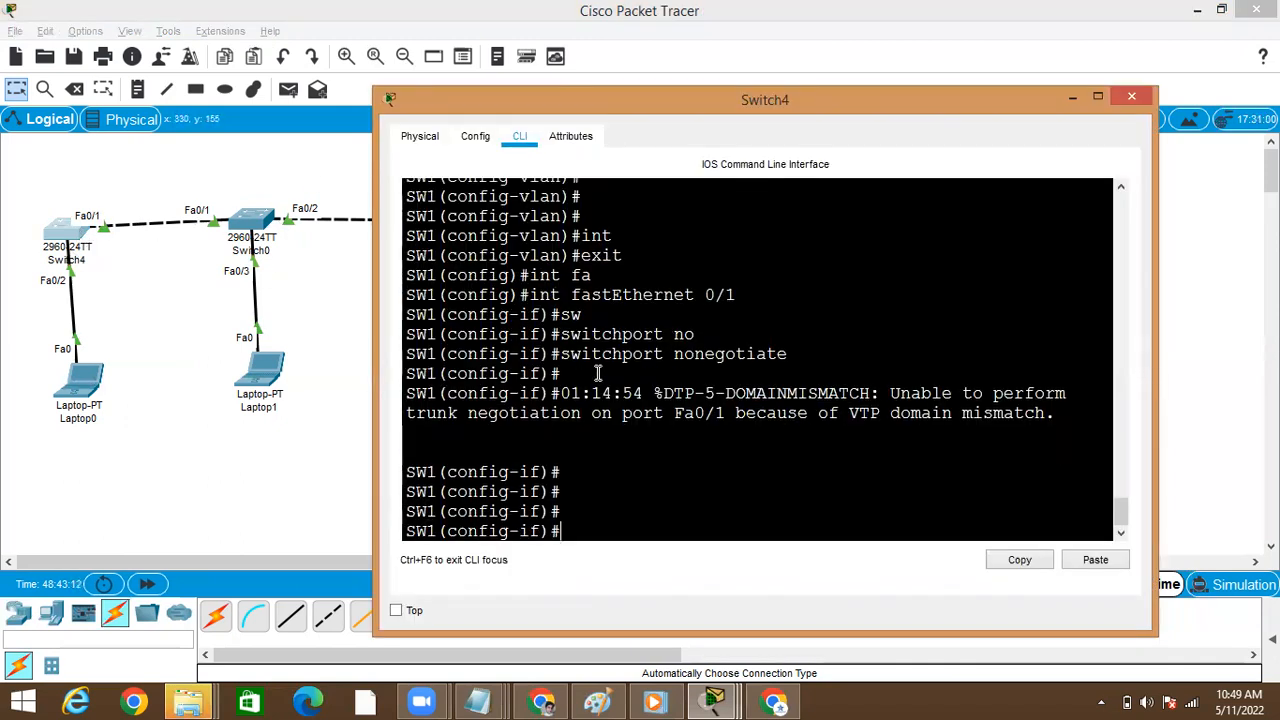
{"action": "type", "text": "exit"}
{"action": "key", "text": "Return"}
{"action": "type", "text": "vl"}
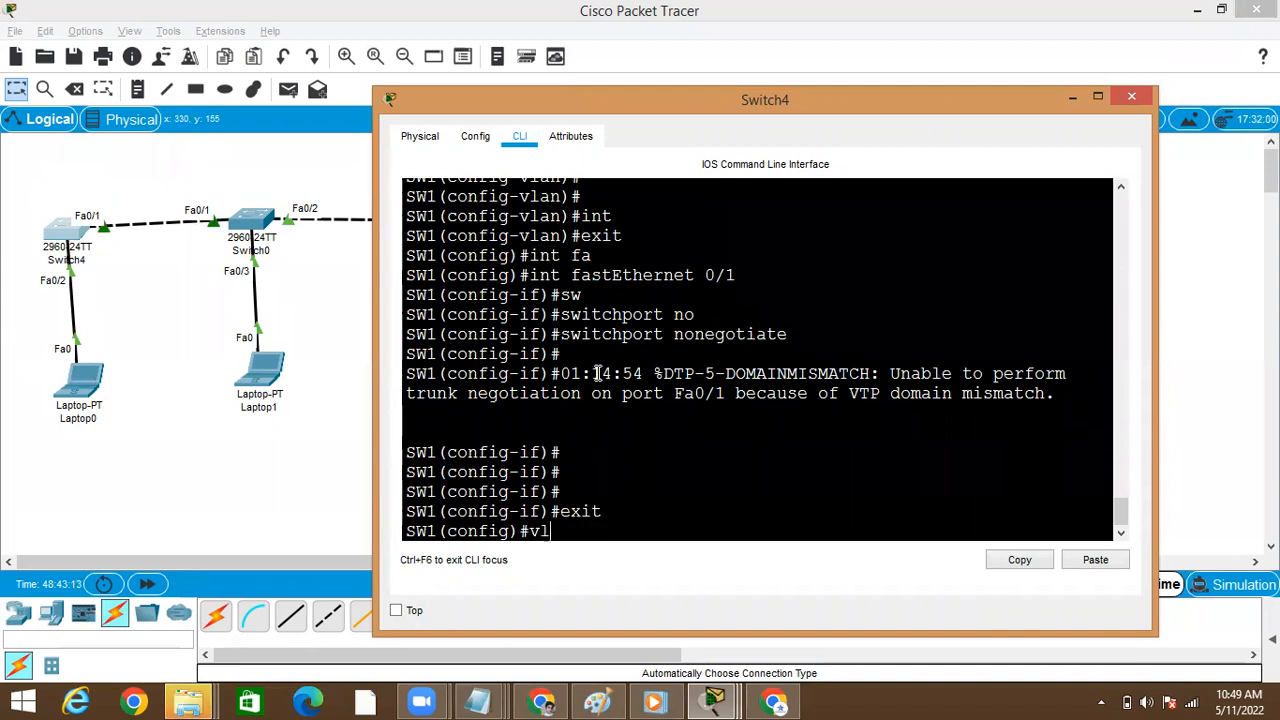
{"action": "key", "text": "Tab"}
{"action": "type", "text": "5"}
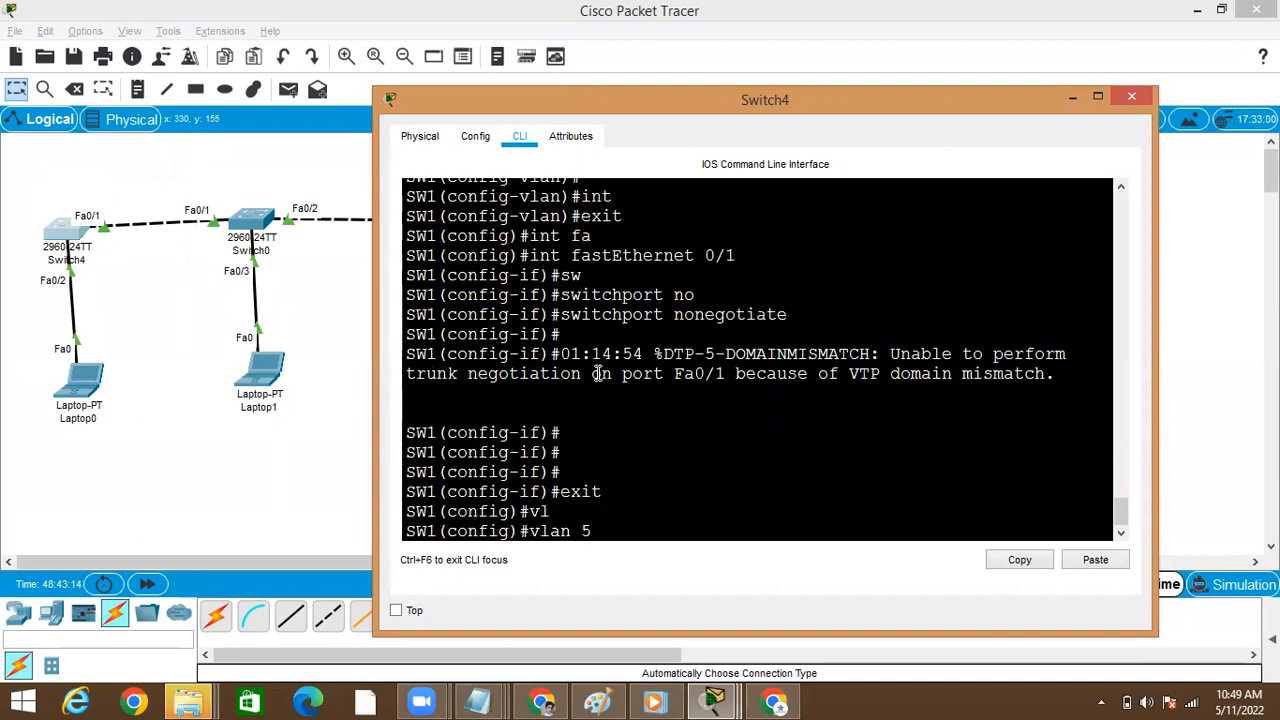
{"action": "key", "text": "BackSpace"}
{"action": "type", "text": "655"}
{"action": "key", "text": "Return"}
{"action": "key", "text": "Return"}
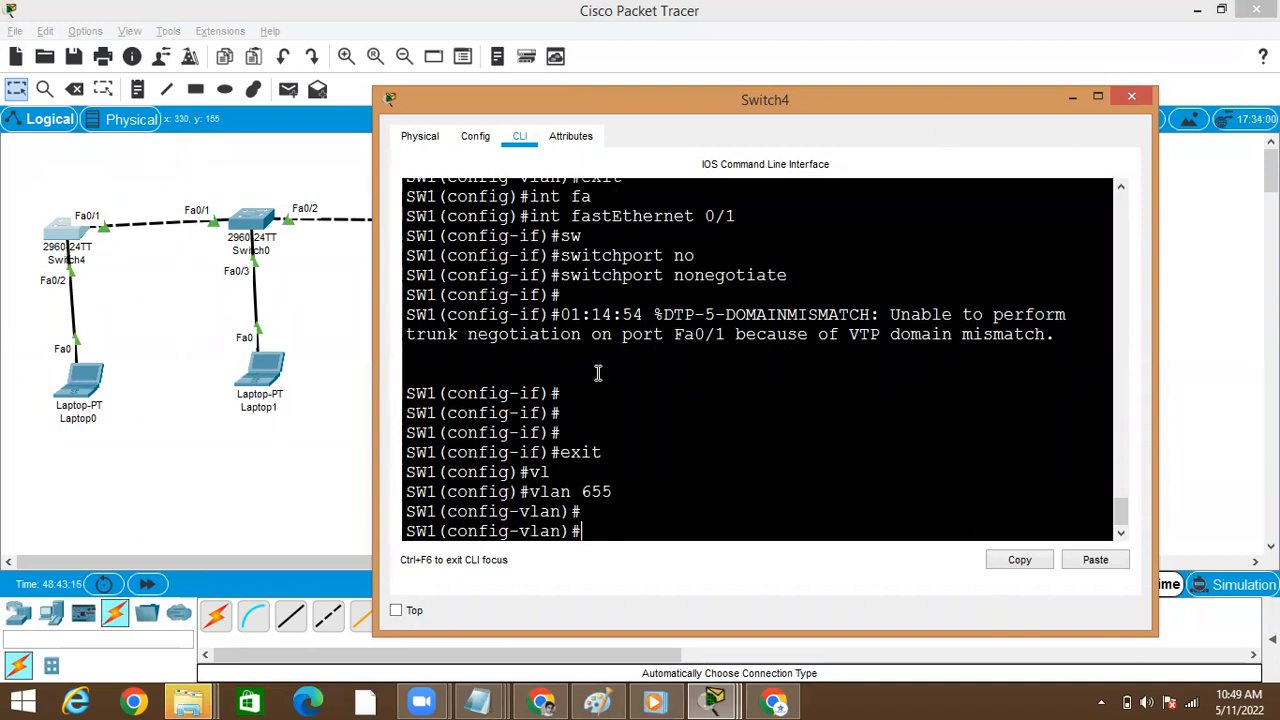
{"action": "key", "text": "ctrl+z"}
{"action": "key", "text": "Return"}
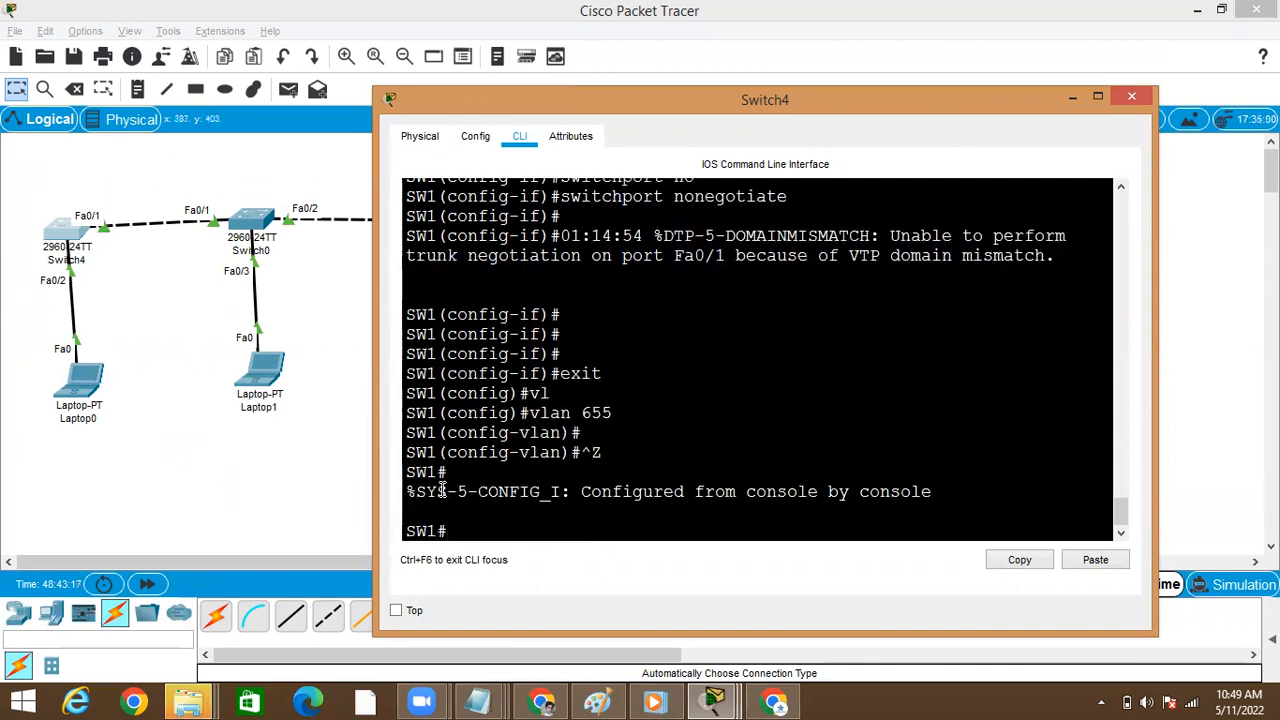
Run show vtp status on Switch4 to check its revision number and domain, and return to the topology
{"action": "type", "text": "show o"}
{"action": "key", "text": "Tab"}
{"action": "type", "text": "o"}
{"action": "key", "text": "BackSpace"}
{"action": "type", "text": "vt"}
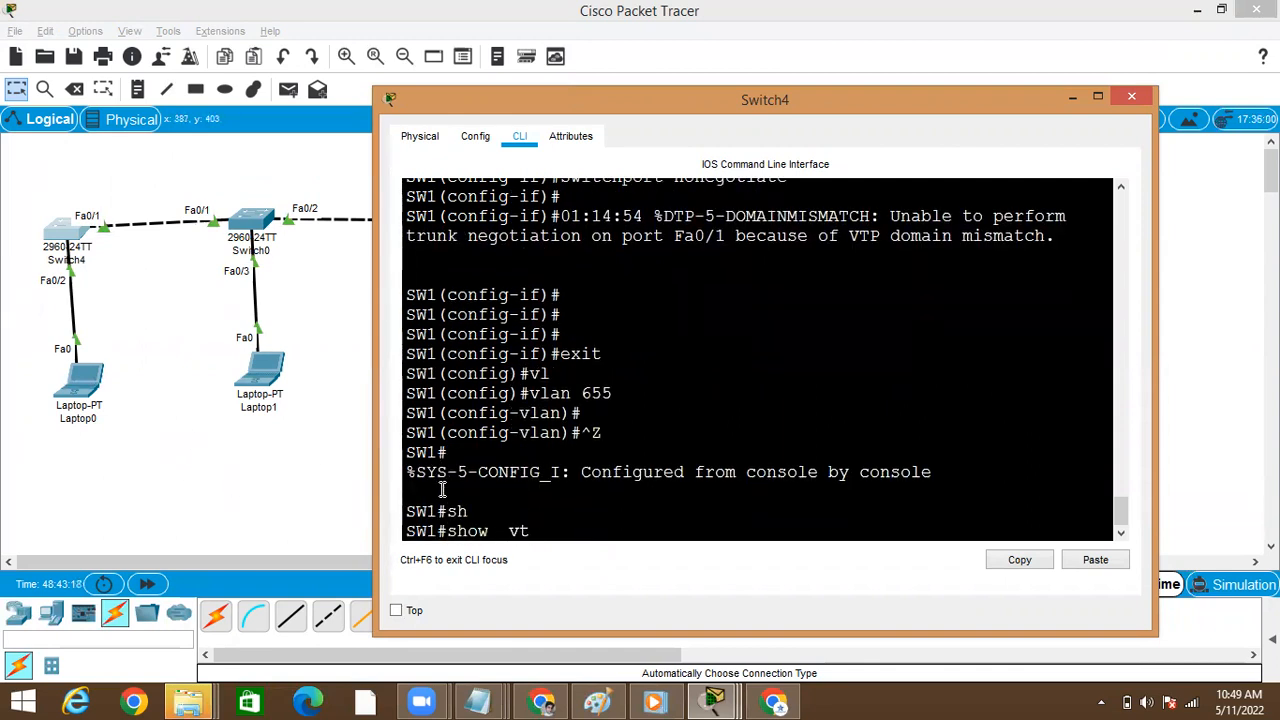
{"action": "key", "text": "Tab"}
{"action": "type", "text": "st"}
{"action": "key", "text": "Tab"}
{"action": "key", "text": "Return"}
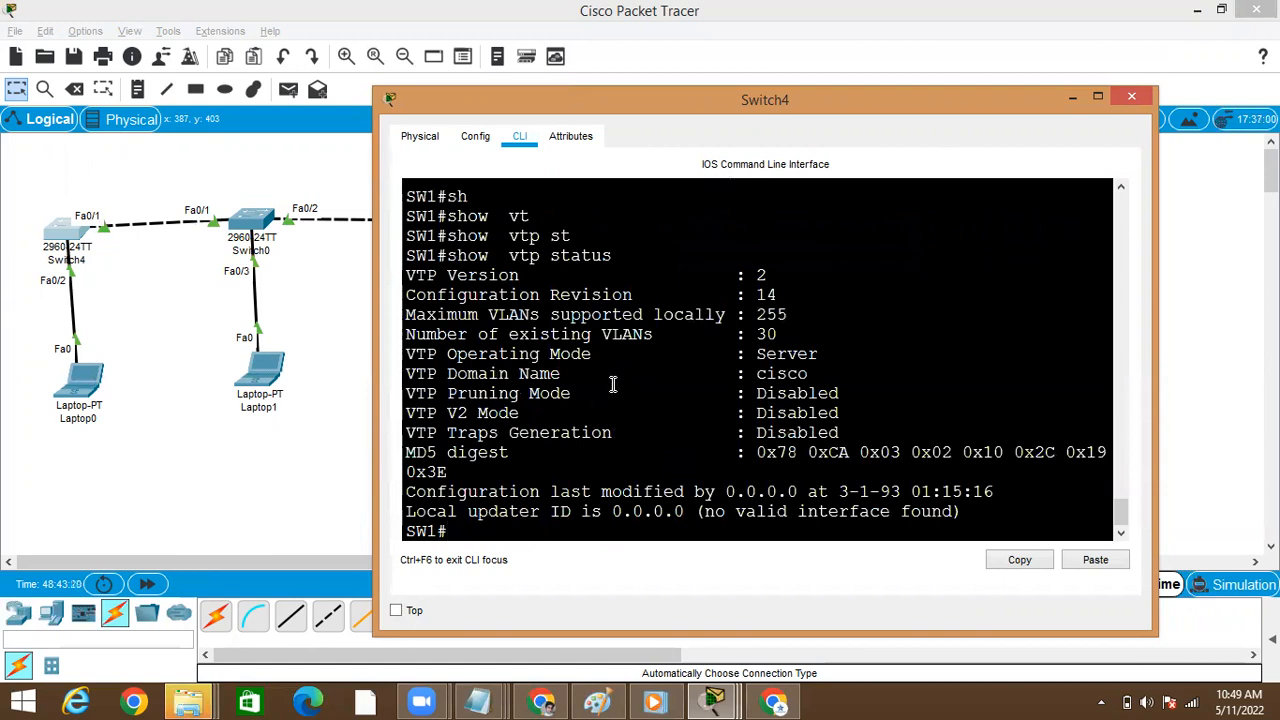
{"action": "left_click", "coordinate": [227, 451]}
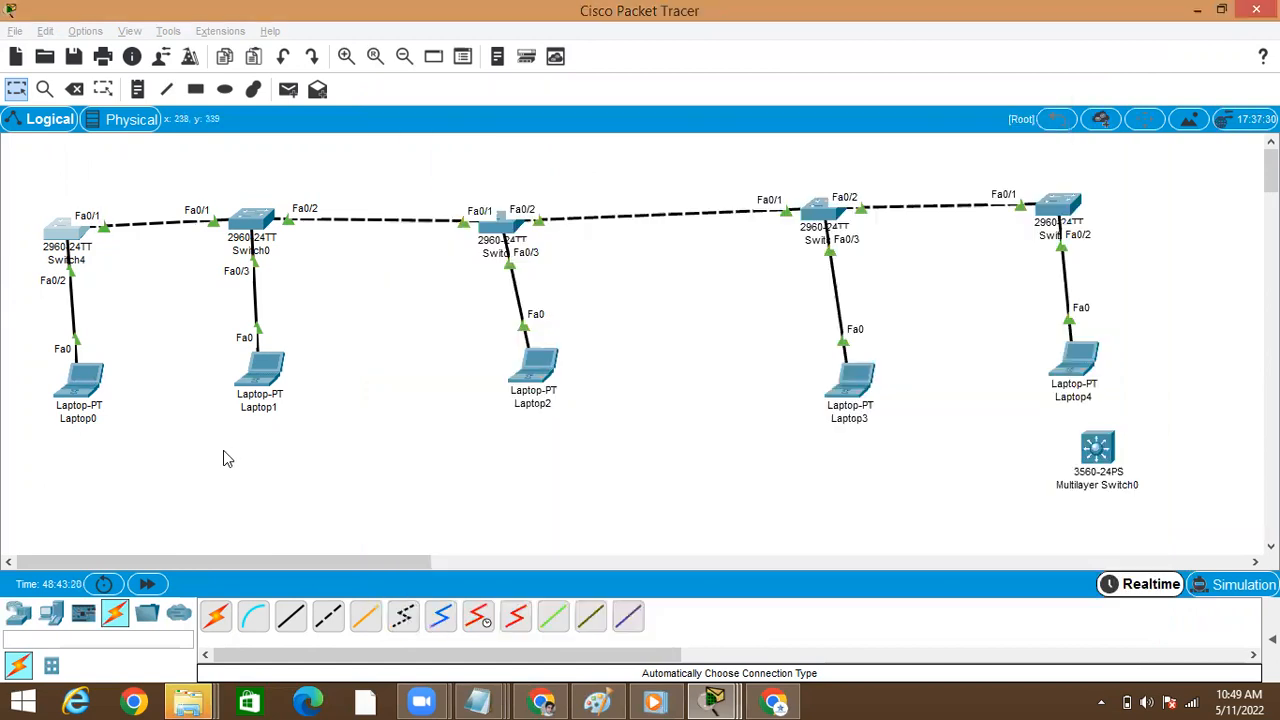
Open Switch1's command line, run show vlan brief to check its VLAN list through the last entry, and return to the topology
{"action": "left_click", "coordinate": [495, 230]}
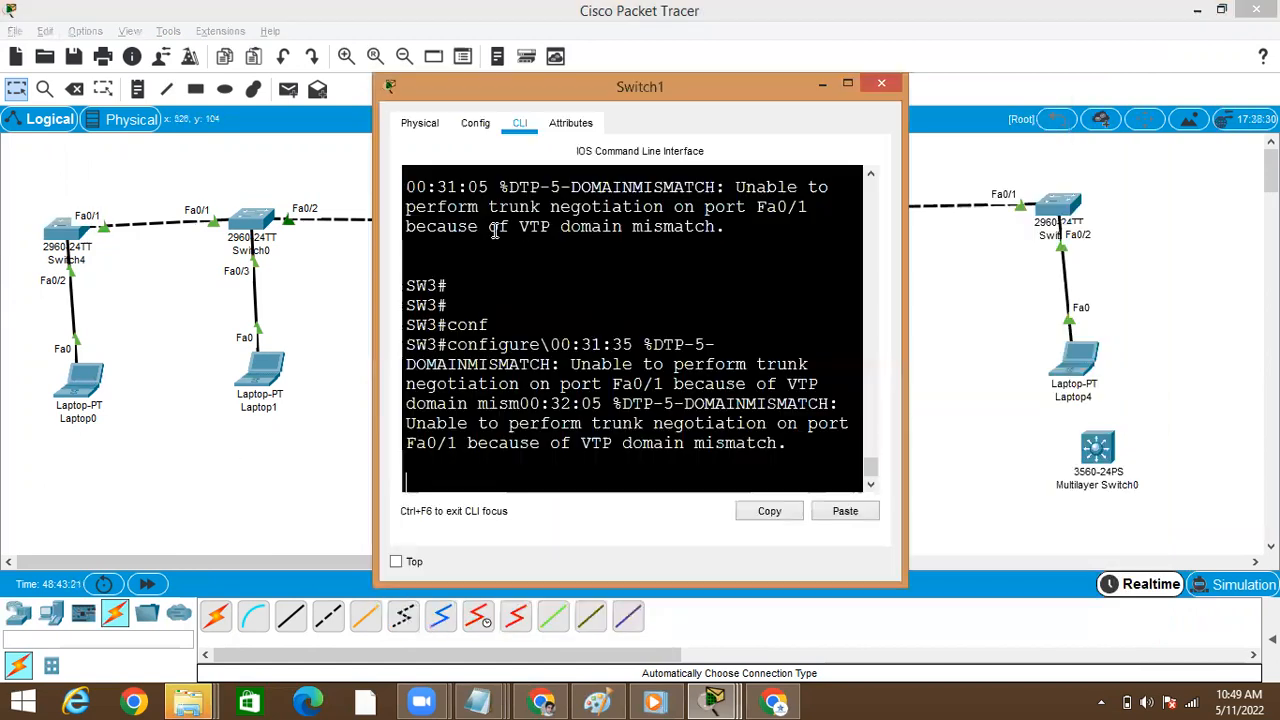
{"action": "left_click", "coordinate": [847, 84]}
{"action": "key", "text": "Return"}
{"action": "key", "text": "Return"}
{"action": "type", "text": "sh"}
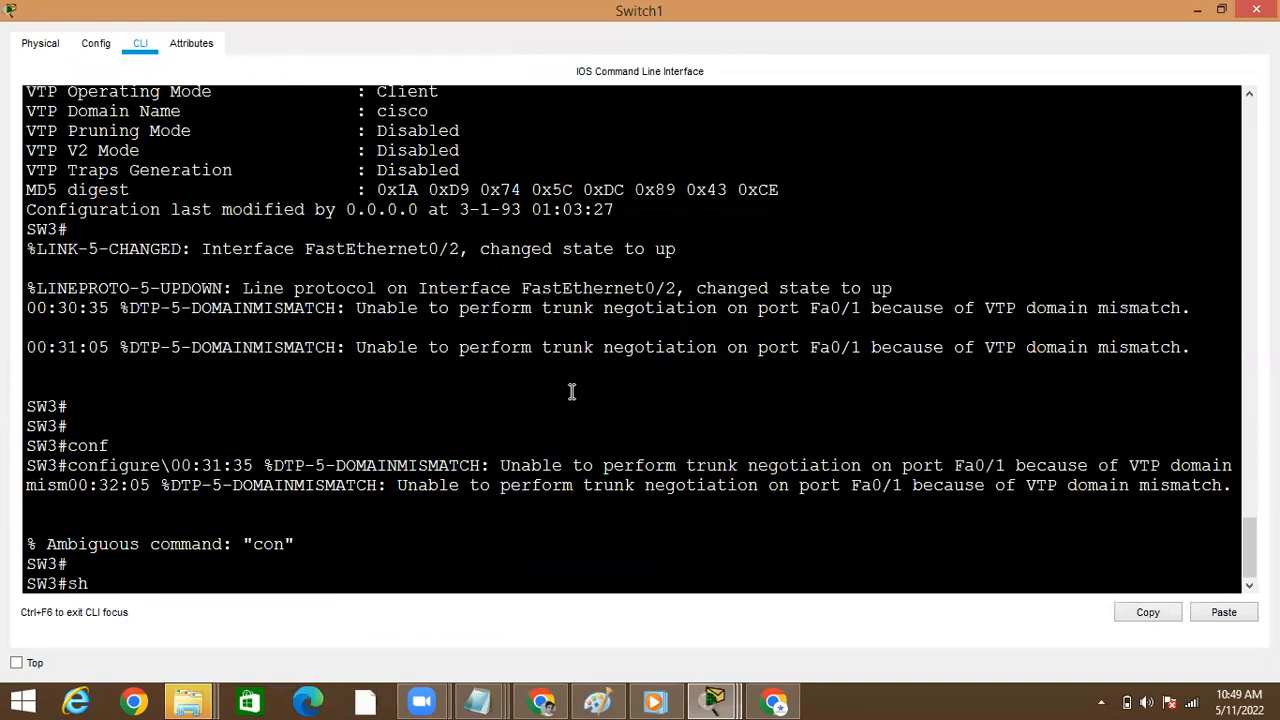
{"action": "type", "text": "o"}
{"action": "key", "text": "Tab"}
{"action": "type", "text": "vl"}
{"action": "key", "text": "Tab"}
{"action": "type", "text": "b"}
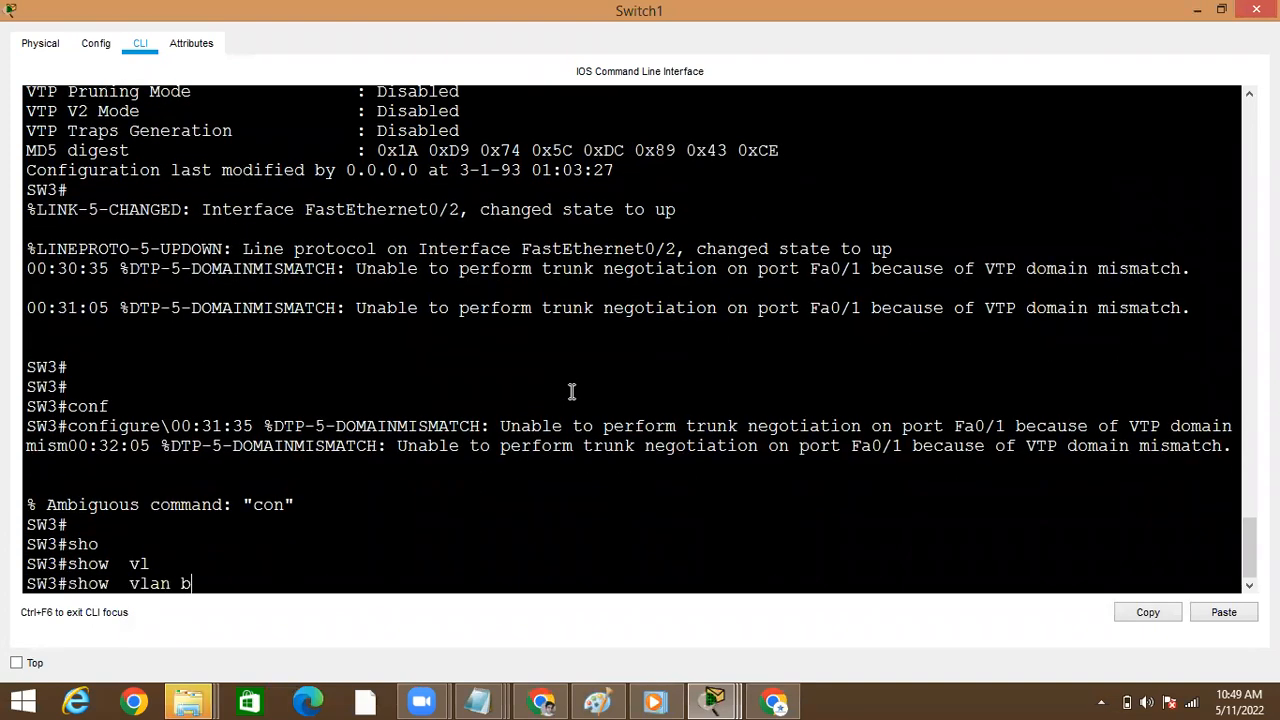
{"action": "type", "text": "r"}
{"action": "key", "text": "Tab"}
{"action": "key", "text": "Return"}
{"action": "key", "text": "space"}
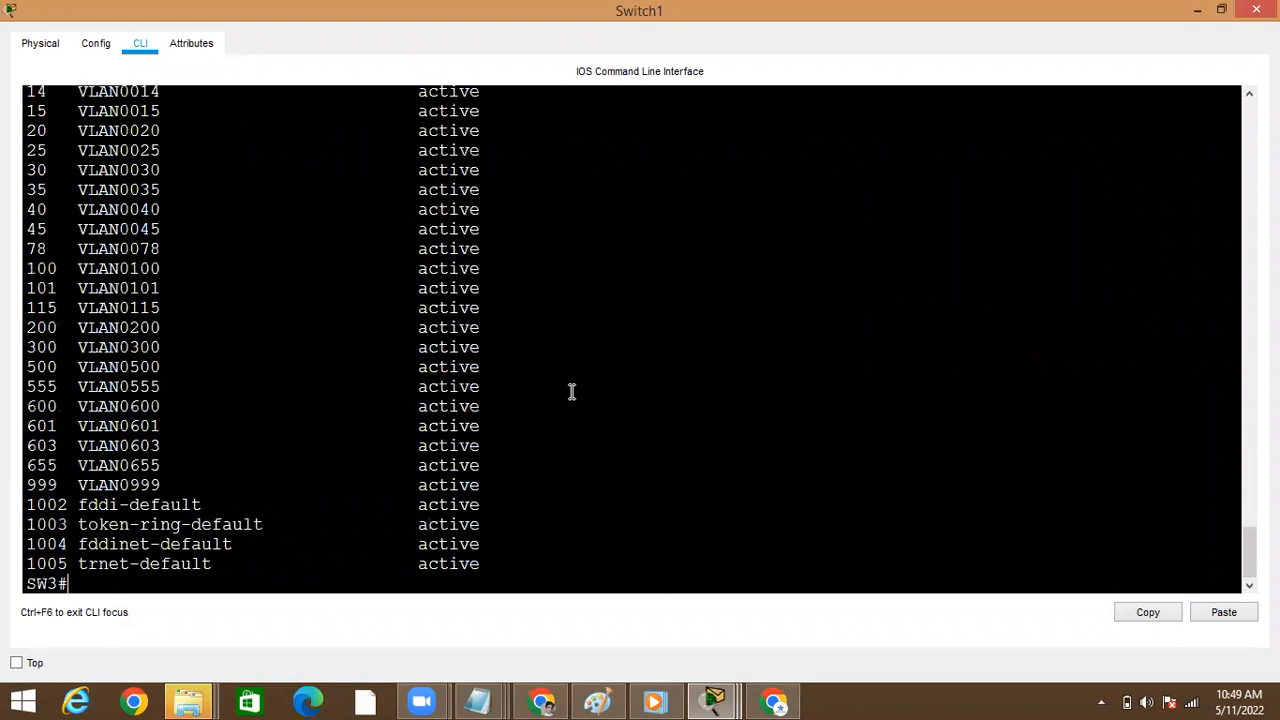
{"action": "key", "text": "alt+Tab"}
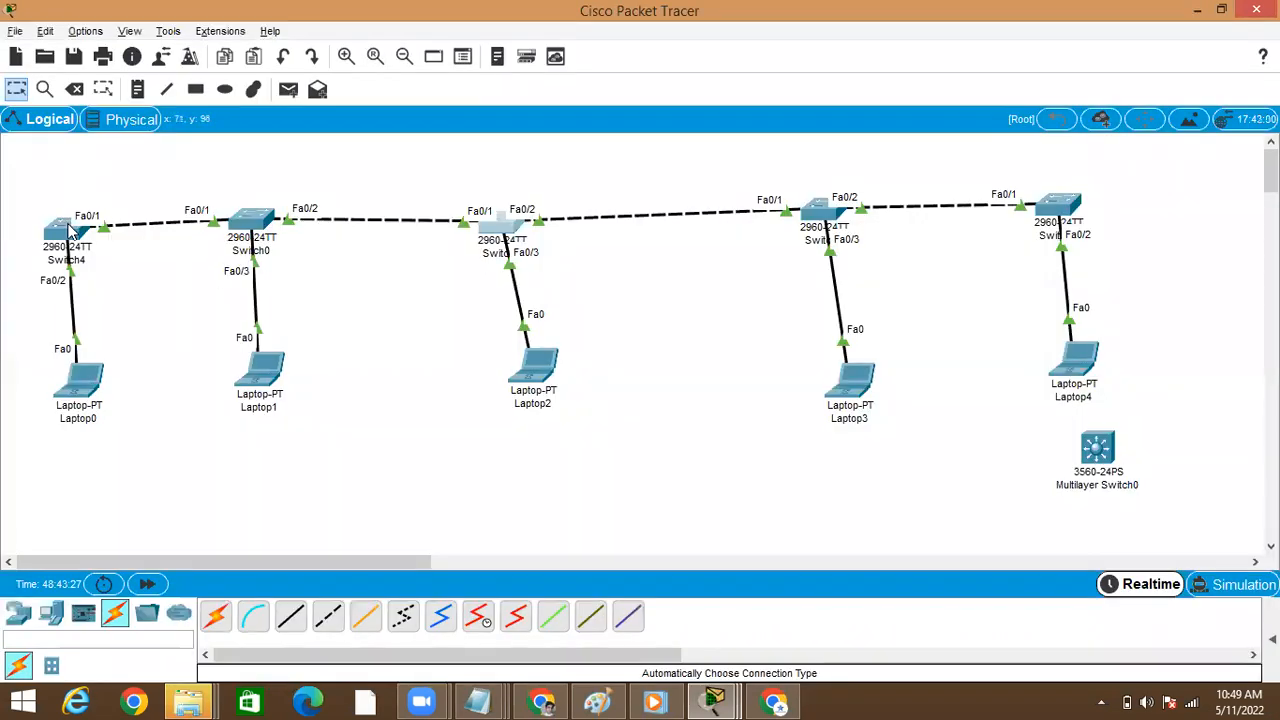
Reopen Switch4's command line, begin a show vlan command, and review the earlier commands that created VLAN 655 before returning to the topology
{"action": "left_click", "coordinate": [70, 227]}
{"action": "key", "text": "Return"}
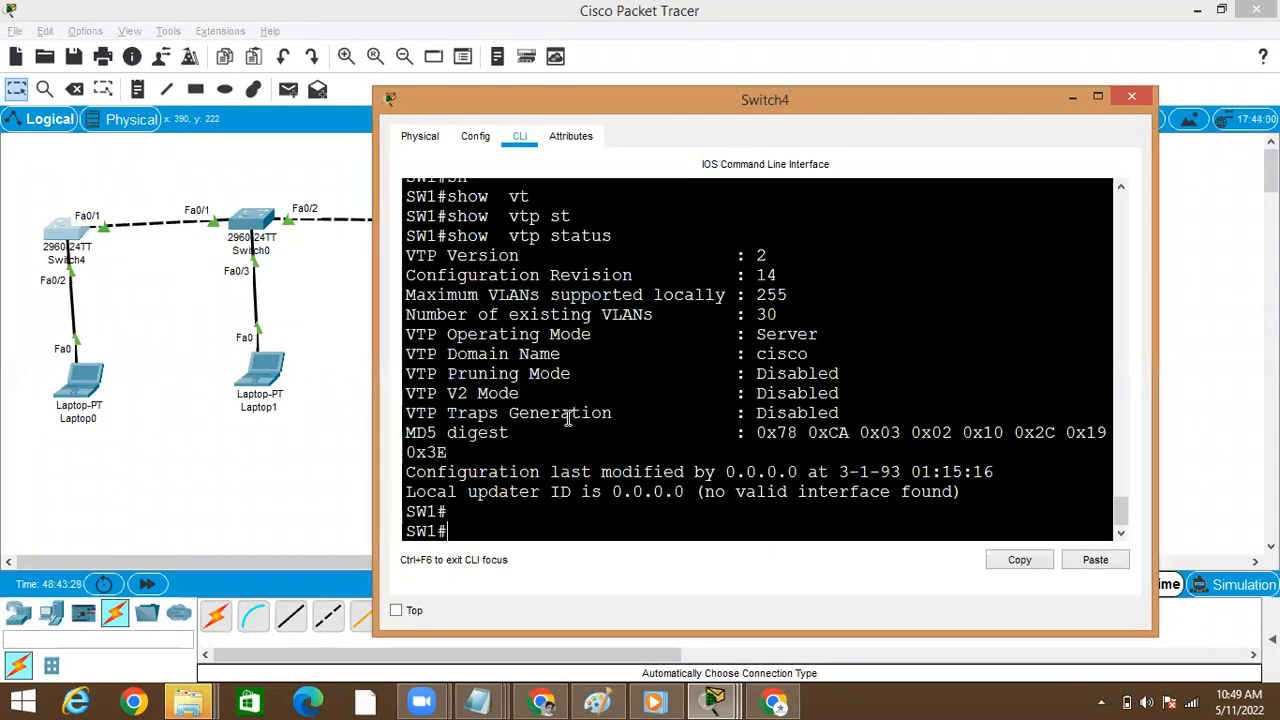
{"action": "type", "text": "sho"}
{"action": "key", "text": "Tab"}
{"action": "type", "text": "vl"}
{"action": "key", "text": "Tab"}
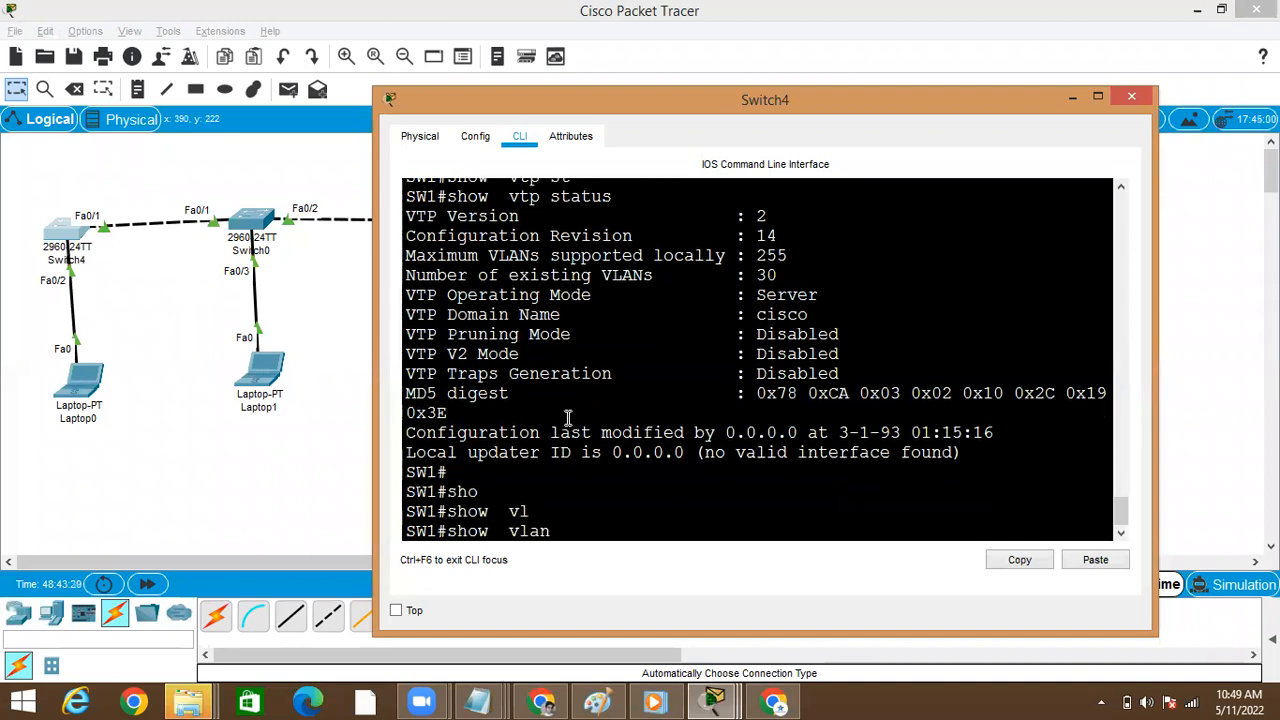
{"action": "left_click", "coordinate": [1121, 190]}
{"action": "left_click", "coordinate": [1121, 190]}
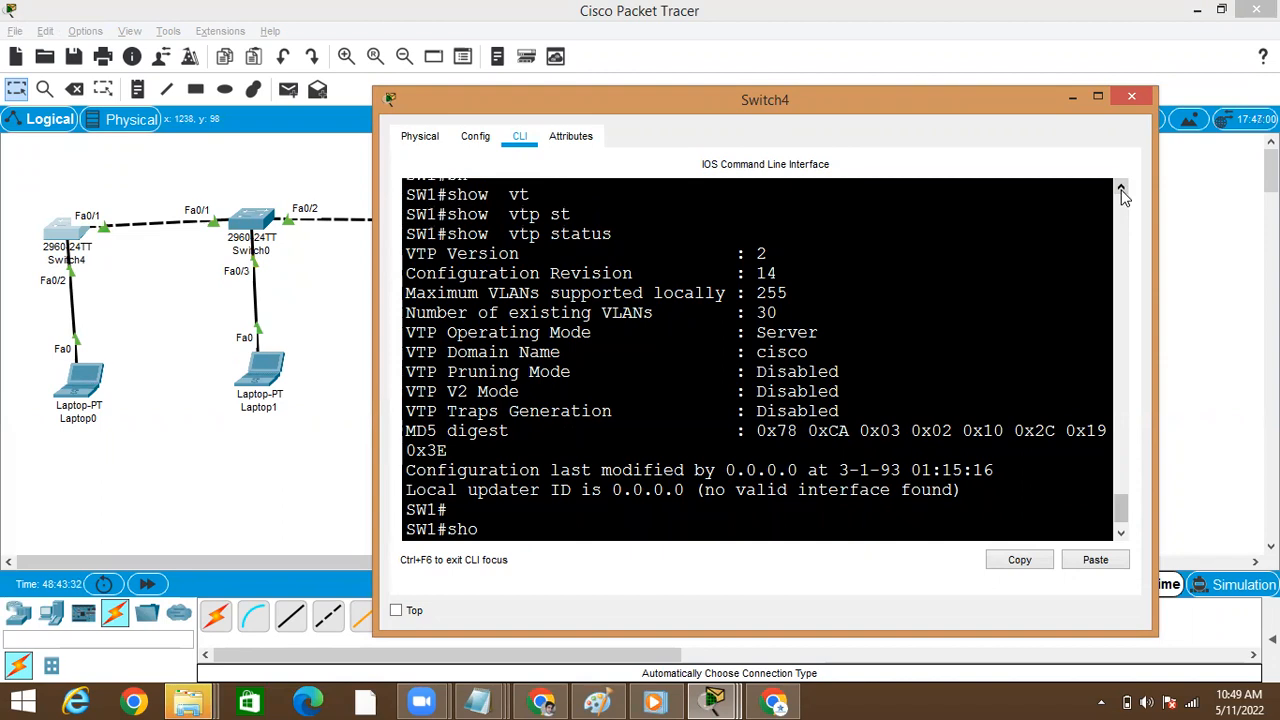
{"action": "double_click", "coordinate": [1121, 190]}
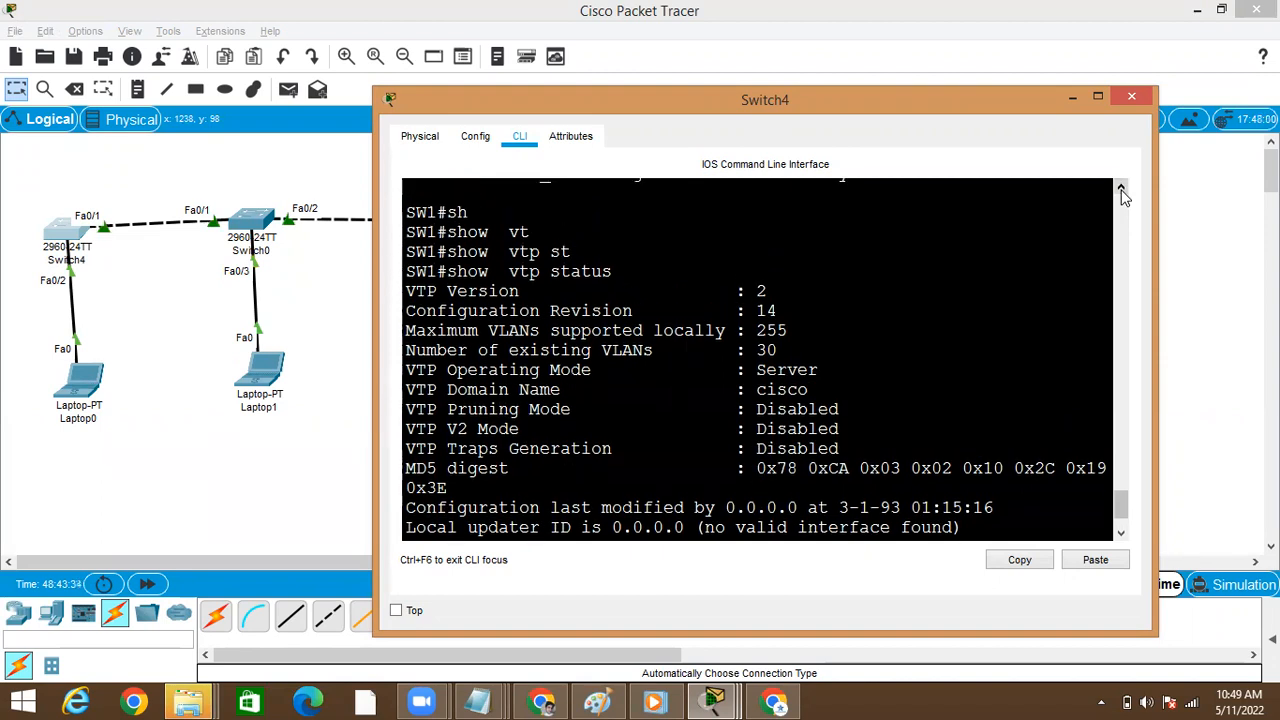
{"action": "scroll", "coordinate": [1121, 193], "scroll_direction": "up", "scroll_amount": 4}
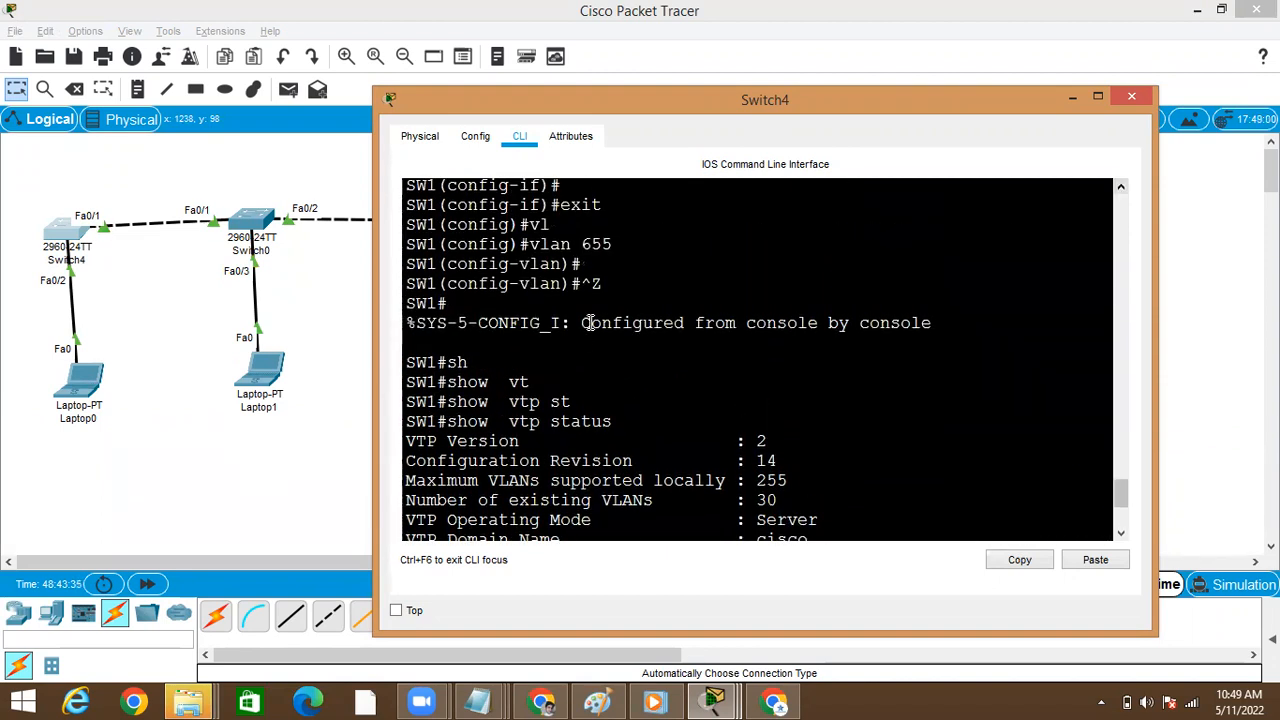
{"action": "left_click", "coordinate": [366, 345]}
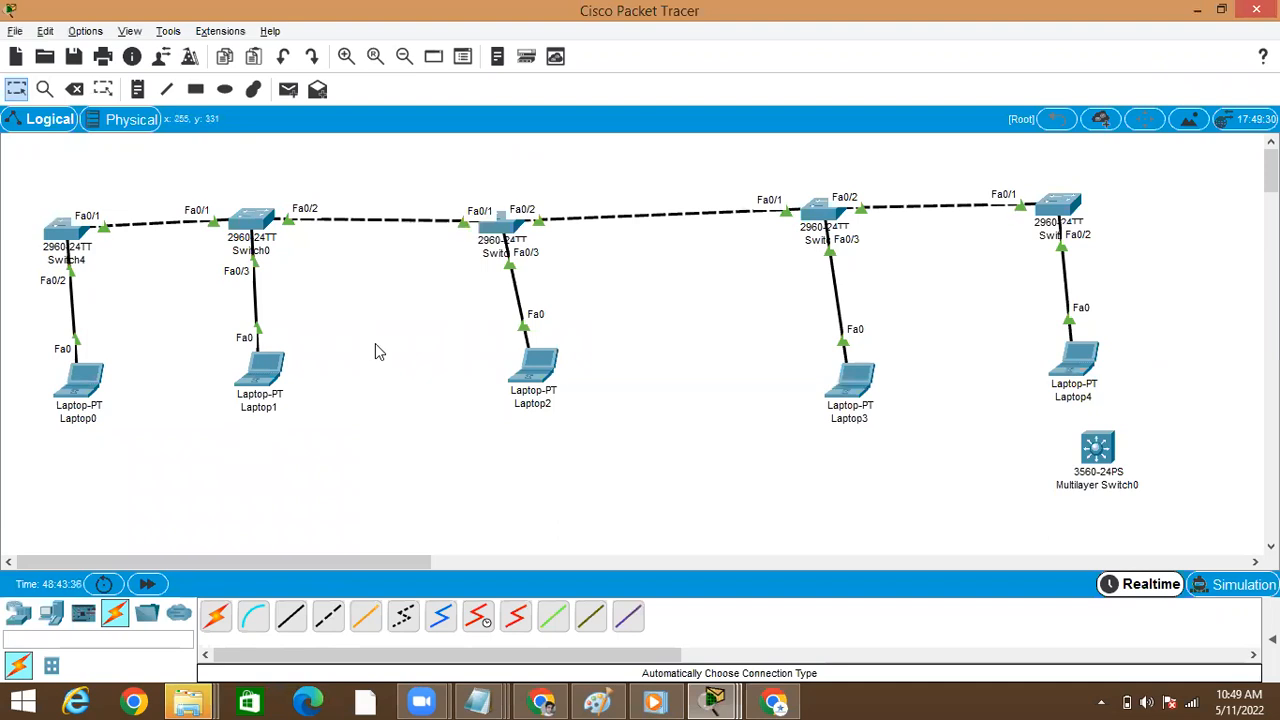
Reopen Switch1's command line, examine its newest DTP message about port Fa0/1, and return to the topology
{"action": "left_click", "coordinate": [500, 228]}
{"action": "key", "text": "Return"}
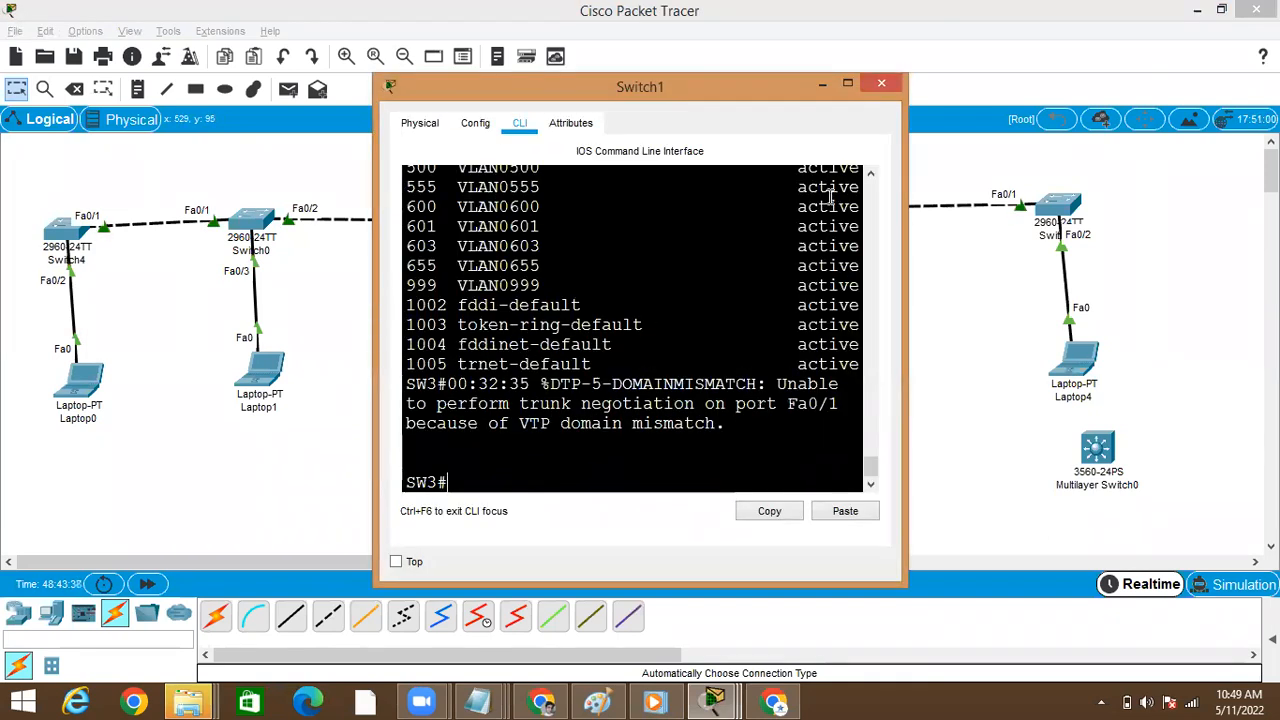
{"action": "left_click", "coordinate": [847, 83]}
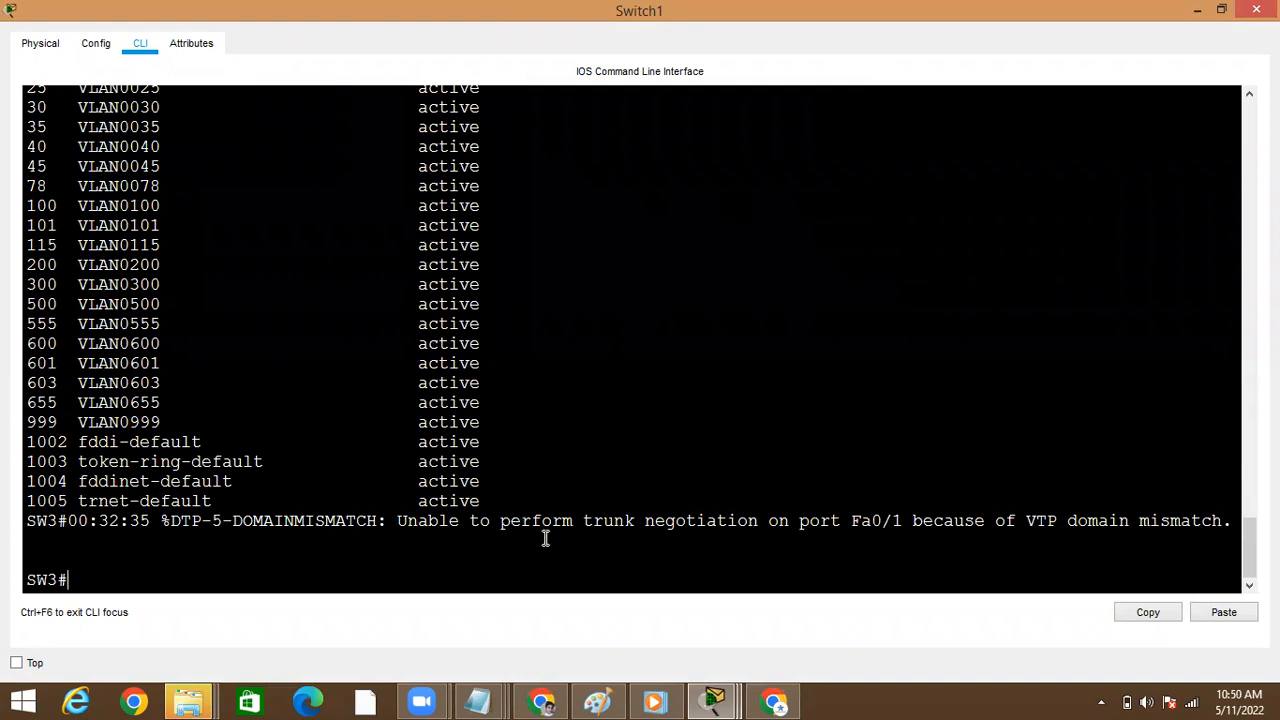
{"action": "key", "text": "alt+Tab"}
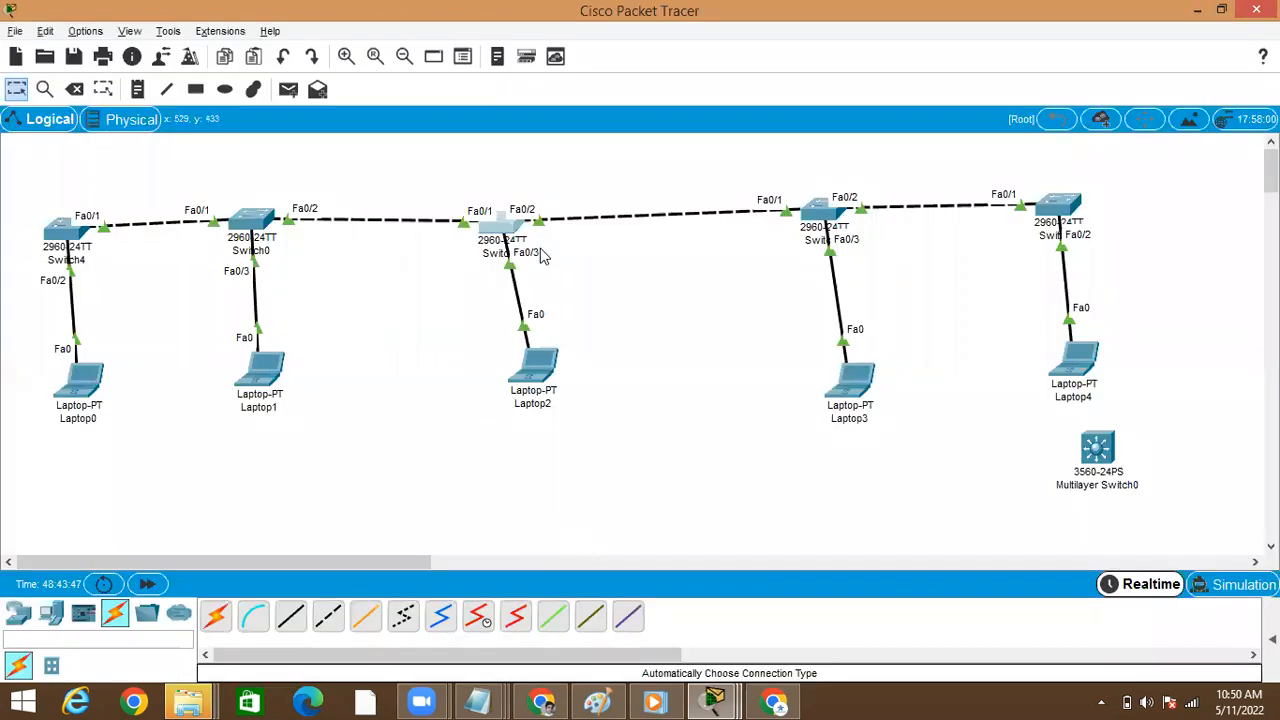
Open Switch2's command line in a full-size window and leave interface configuration mode for privileged mode
{"action": "left_click", "coordinate": [828, 218]}
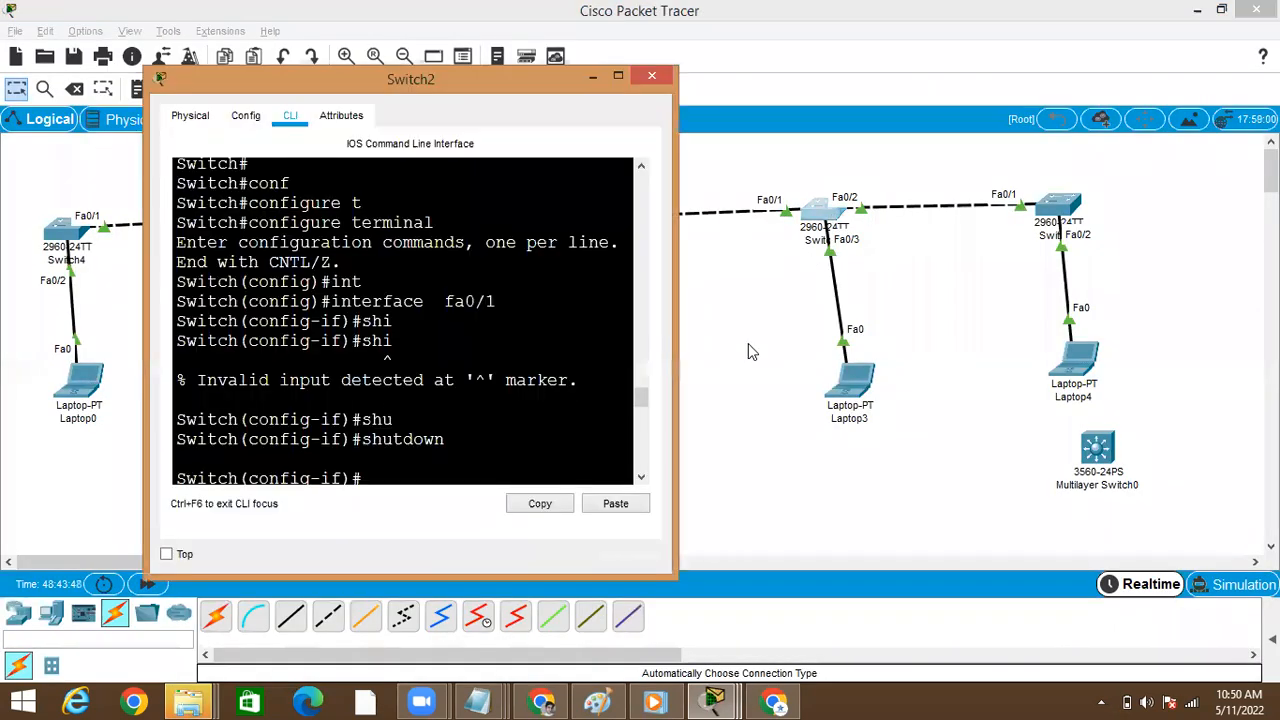
{"action": "key", "text": "ctrl+z"}
{"action": "key", "text": "Return"}
{"action": "key", "text": "Return"}
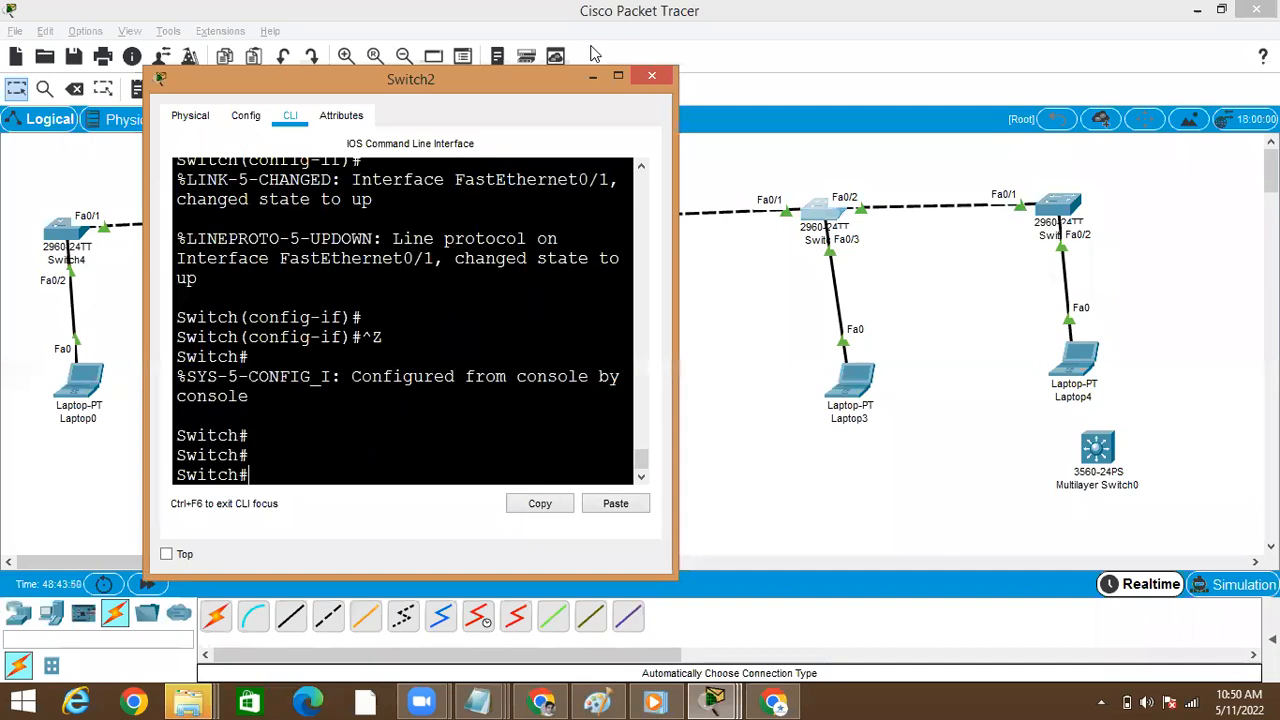
{"action": "left_click", "coordinate": [620, 78]}
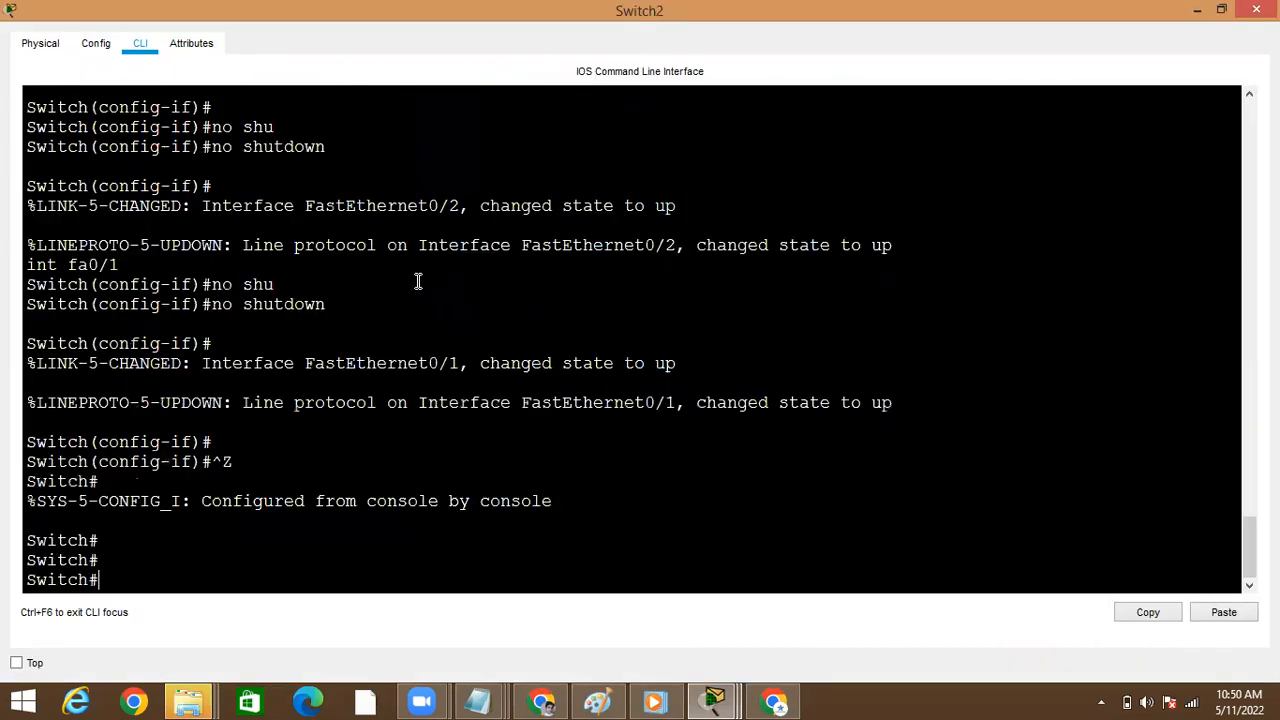
Run show vlan brief on Switch2 to check its VLAN list through the last entry, and return to the topology
{"action": "type", "text": "sho"}
{"action": "key", "text": "Tab"}
{"action": "type", "text": "vl"}
{"action": "key", "text": "Tab"}
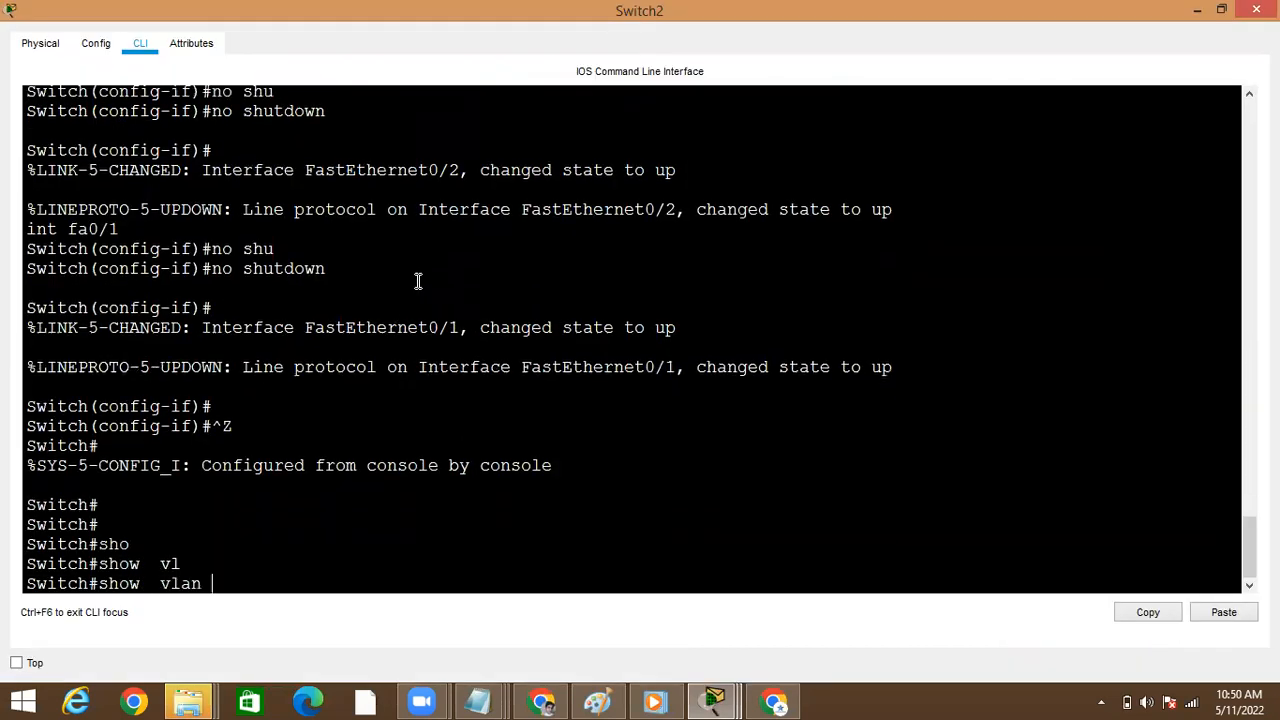
{"action": "type", "text": "br"}
{"action": "key", "text": "Tab"}
{"action": "key", "text": "Return"}
{"action": "key", "text": "space"}
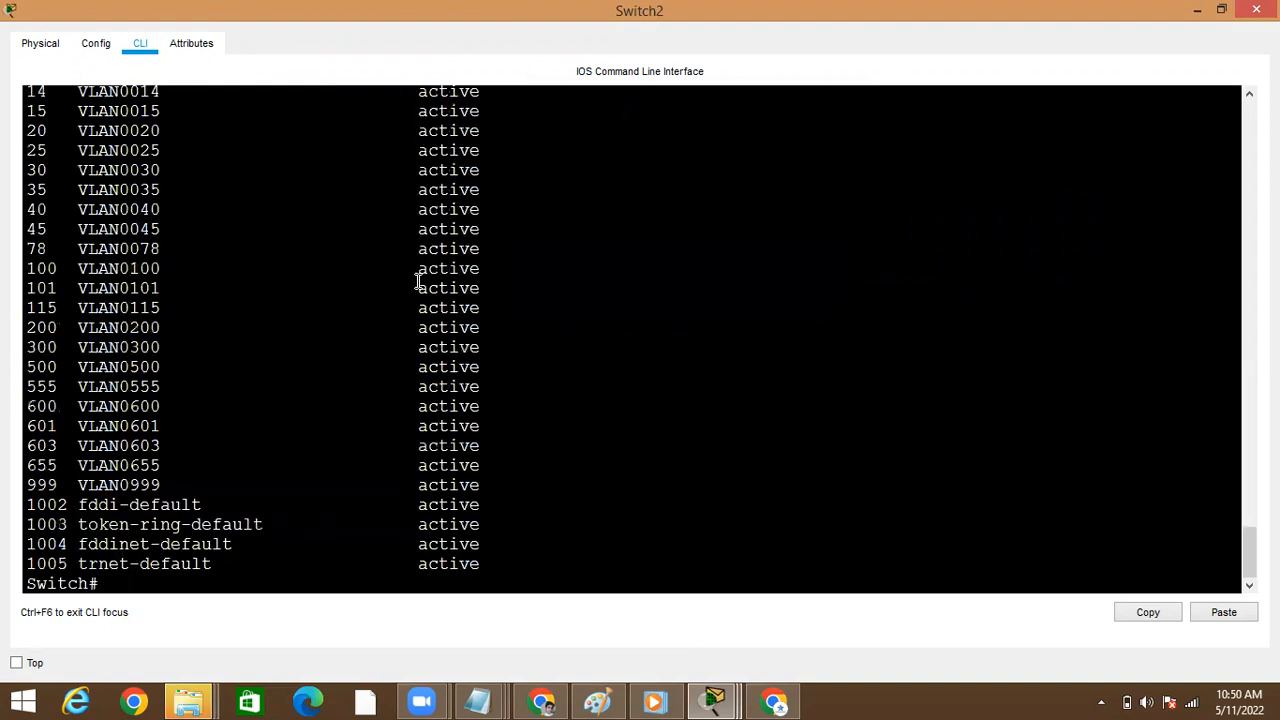
{"action": "key", "text": "alt+Tab"}
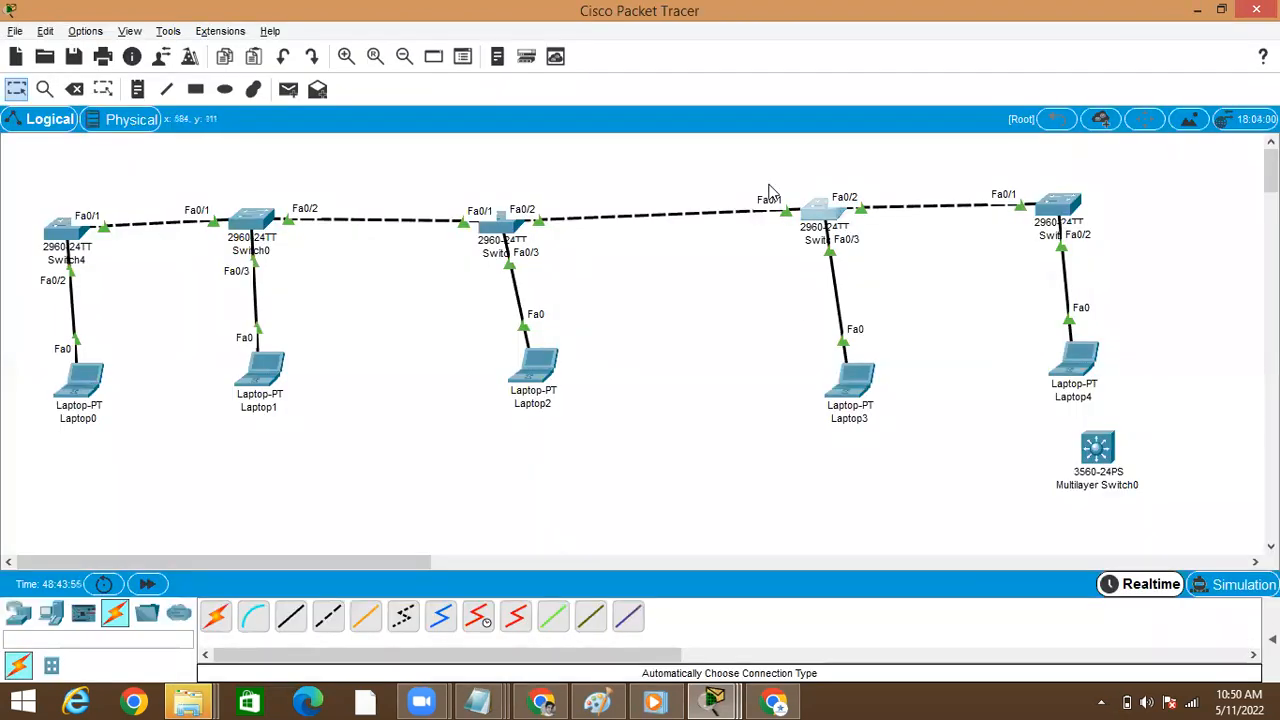
Open Switch3's command line and run show vtp status to check its revision number and domain
{"action": "left_click", "coordinate": [1055, 208]}
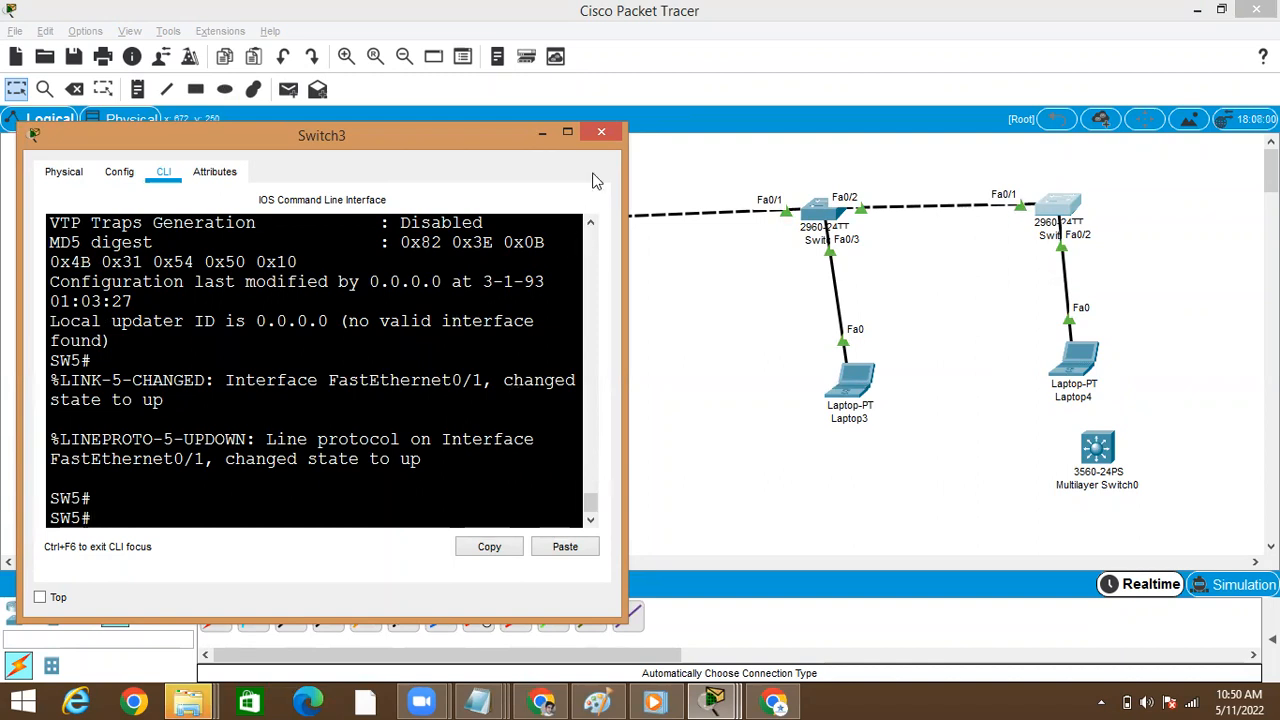
{"action": "left_click", "coordinate": [566, 133]}
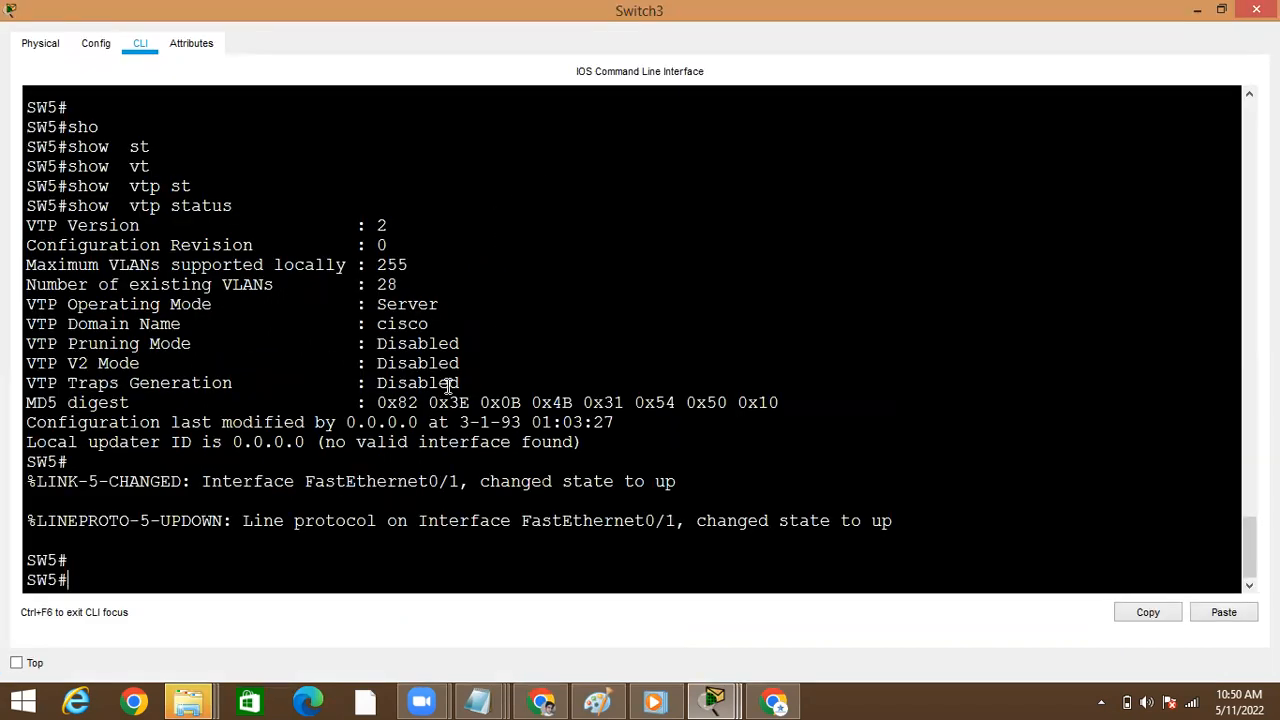
{"action": "type", "text": "ho"}
{"action": "key", "text": "Tab"}
{"action": "type", "text": "v"}
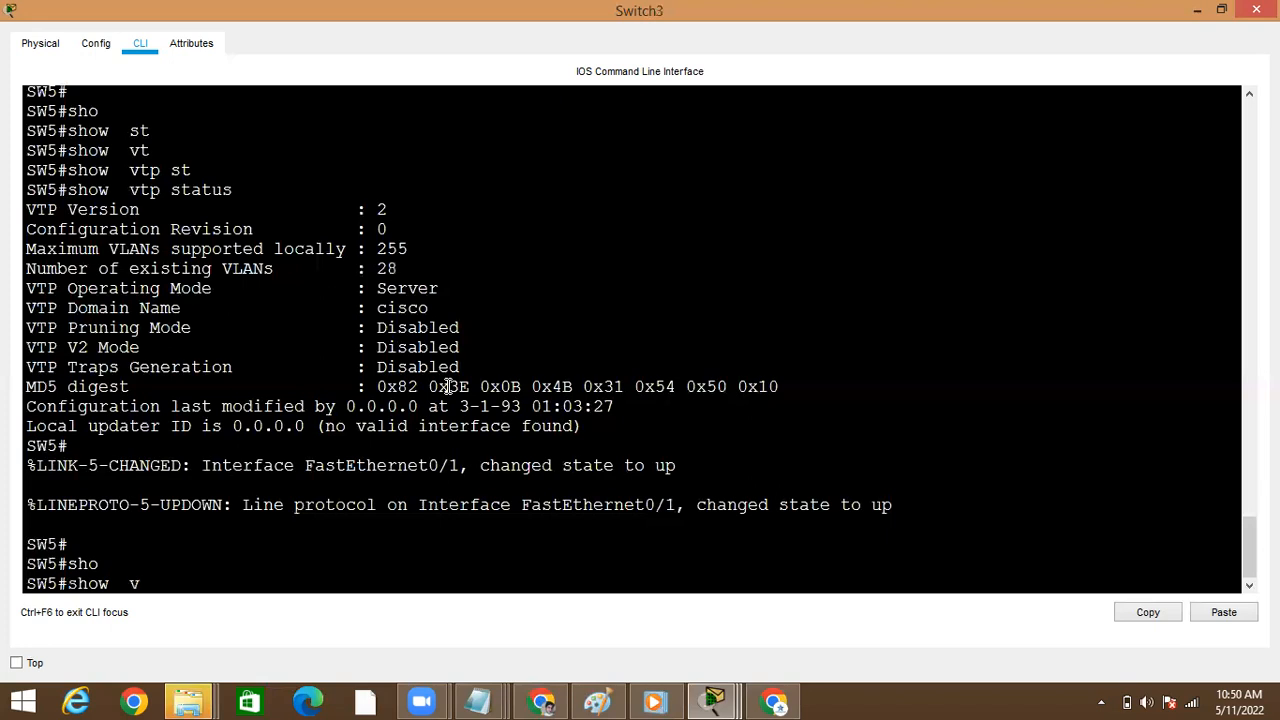
{"action": "type", "text": "t"}
{"action": "key", "text": "Tab"}
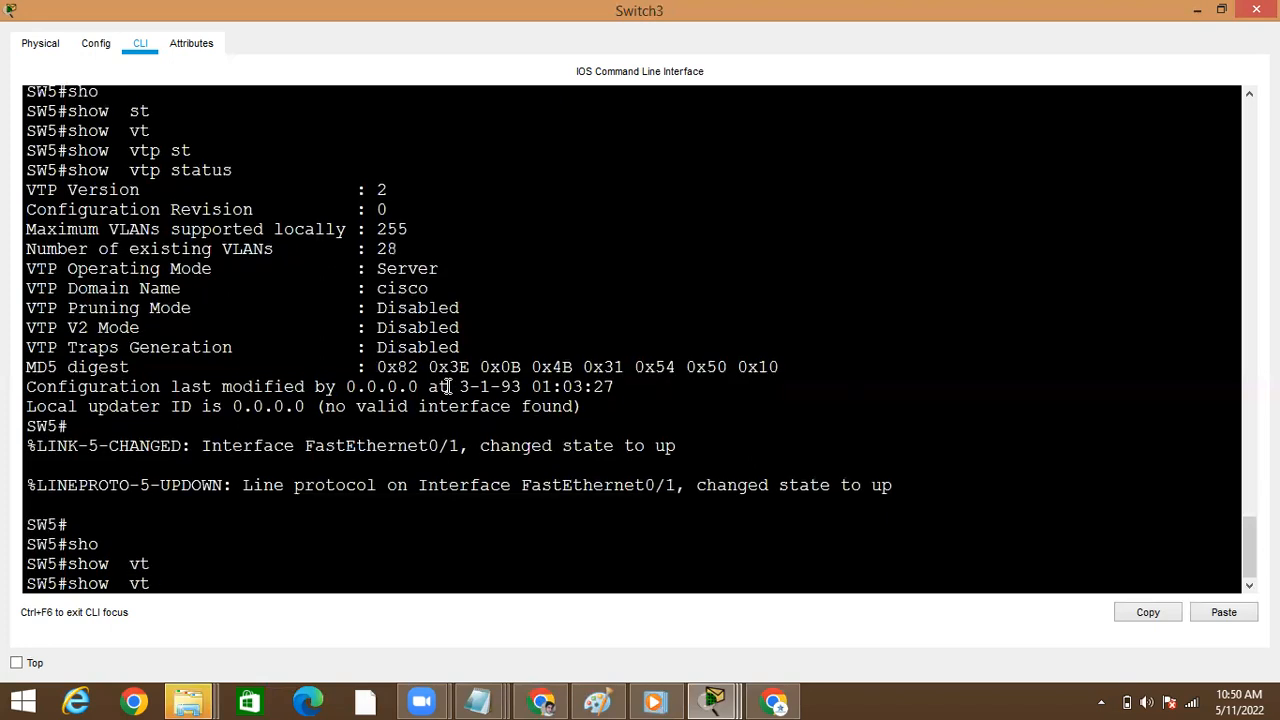
{"action": "type", "text": "st"}
{"action": "key", "text": "Tab"}
{"action": "key", "text": "Return"}
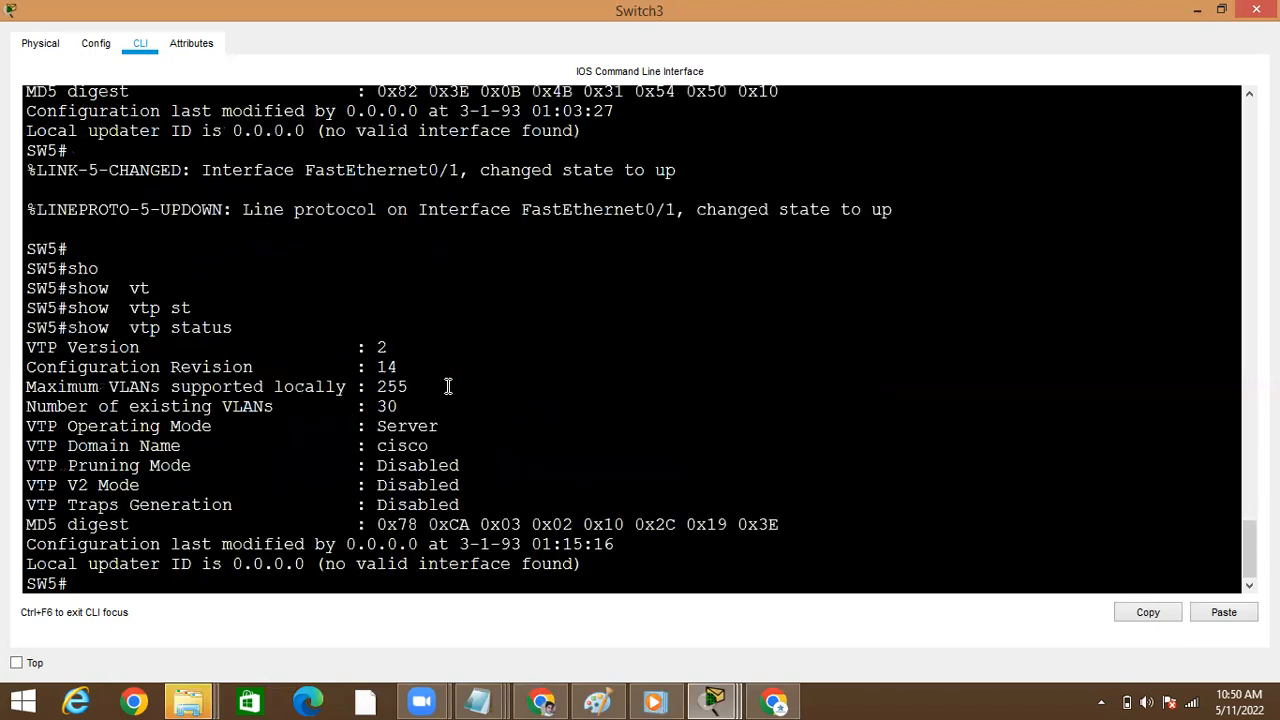
Run show vlan brief on Switch3 to check its VLAN list through the last entry, and return to the topology
{"action": "type", "text": "sh"}
{"action": "key", "text": "Tab"}
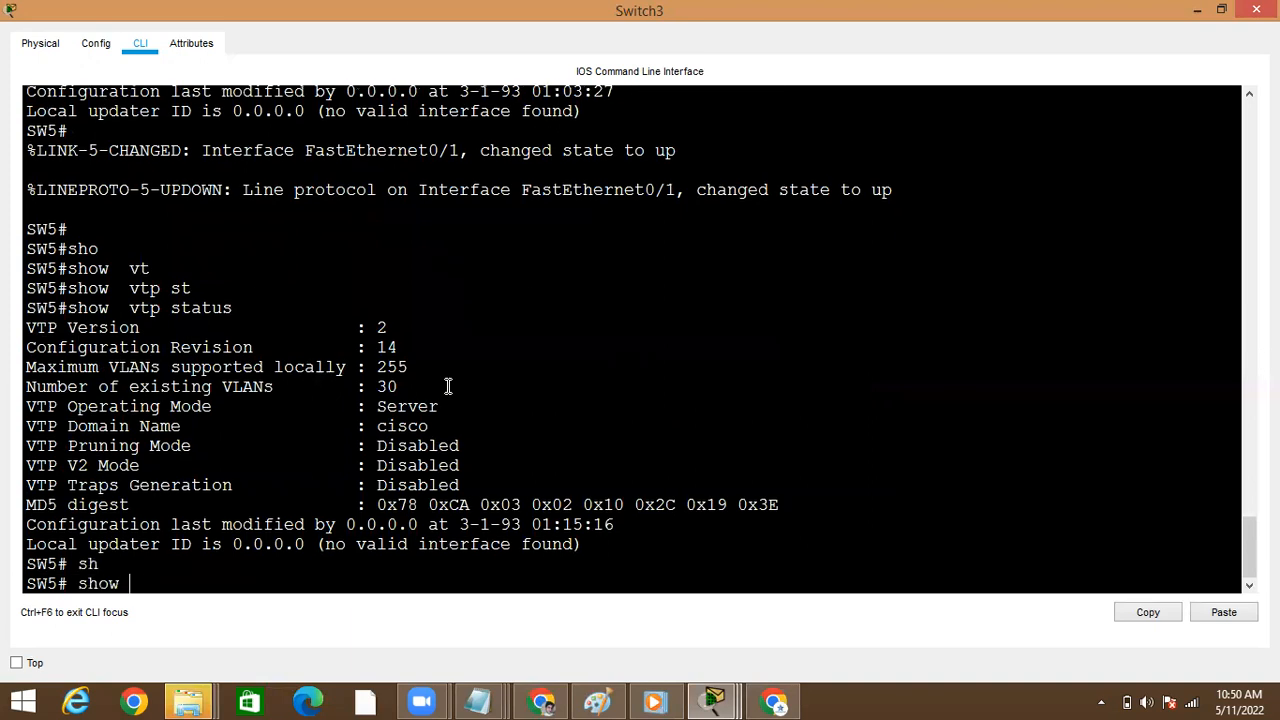
{"action": "type", "text": "vlan"}
{"action": "key", "text": "Tab"}
{"action": "type", "text": "br"}
{"action": "key", "text": "Tab"}
{"action": "key", "text": "Return"}
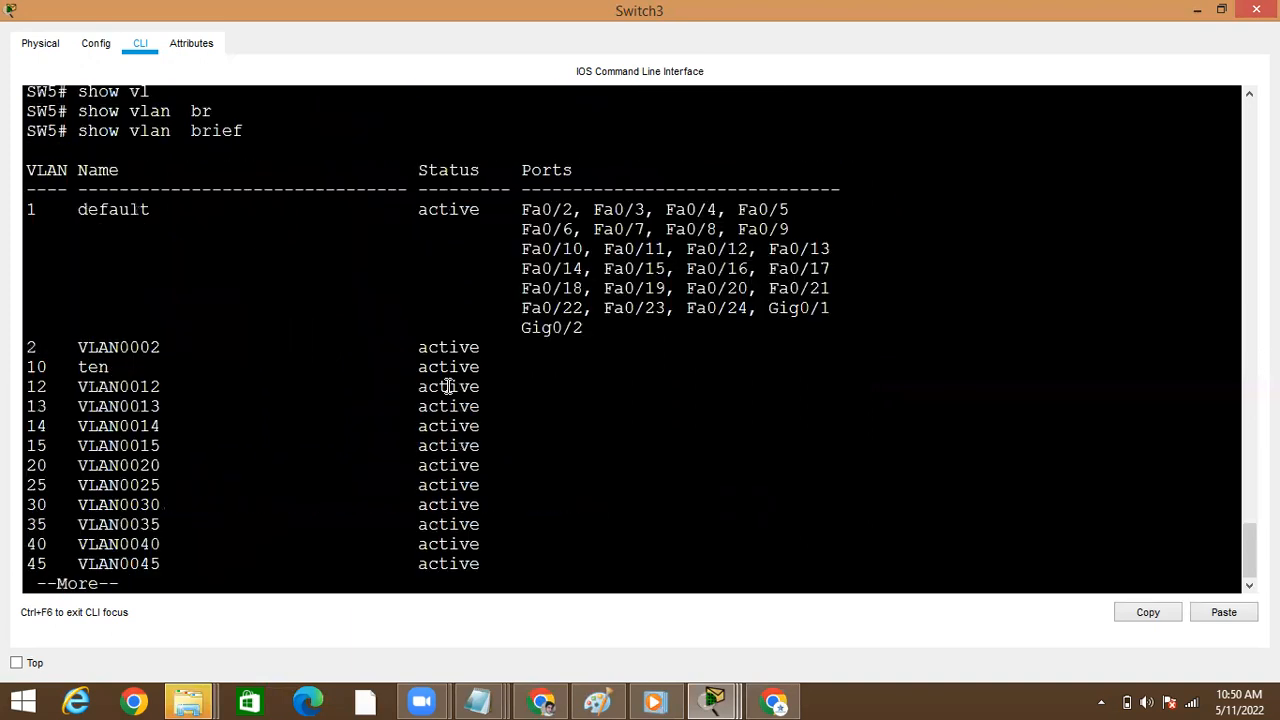
{"action": "key", "text": "space"}
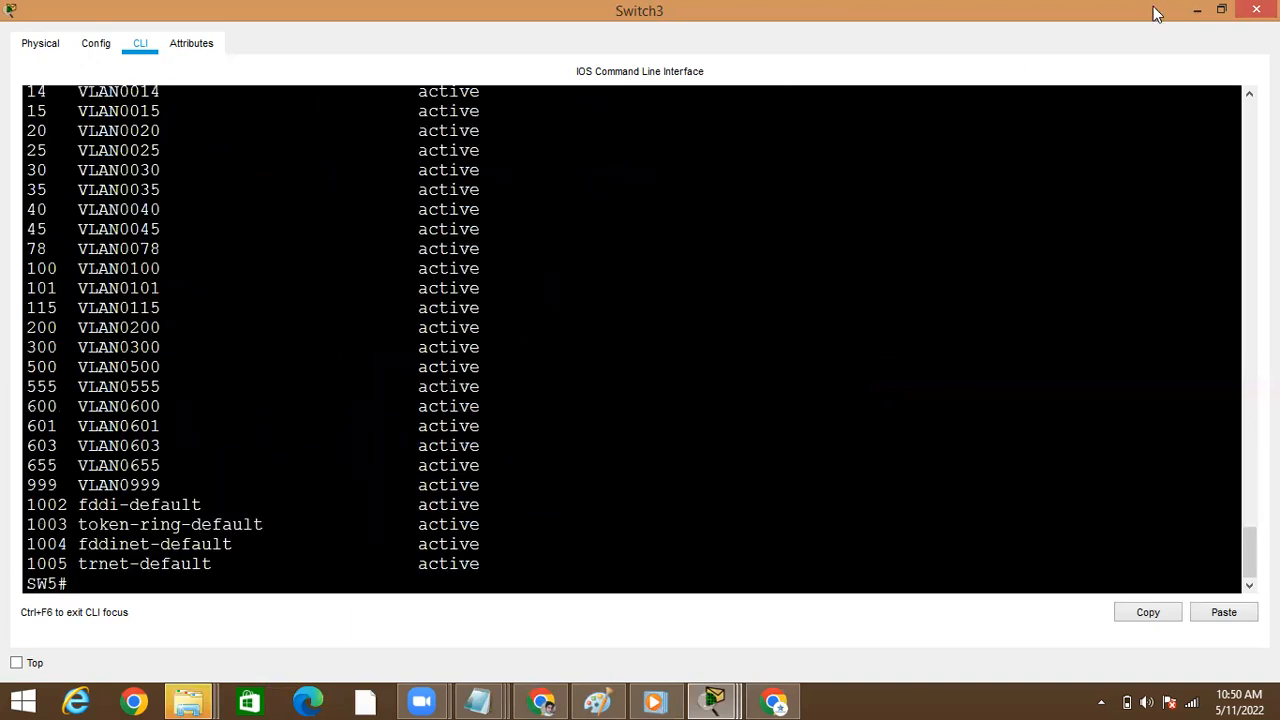
{"action": "left_click", "coordinate": [1197, 10]}
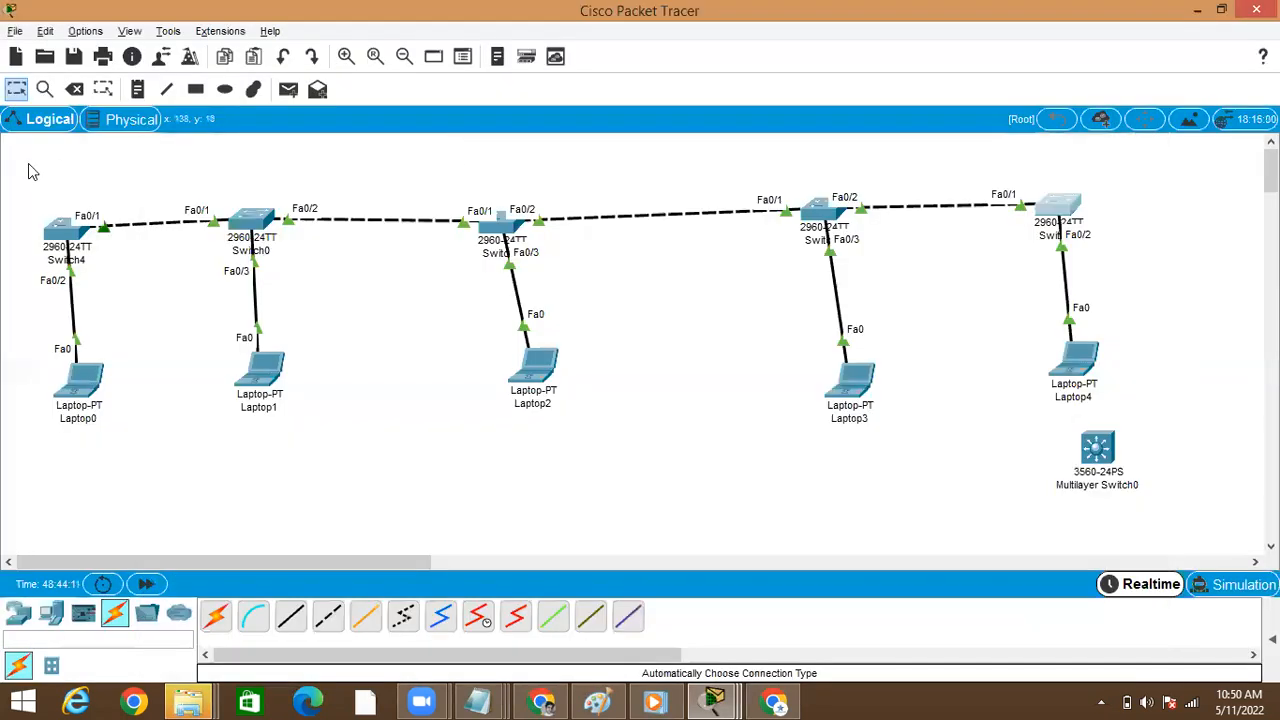
Reopen Switch4's command line, run the pending show vlan command, and page through its output to the end
{"action": "left_click", "coordinate": [60, 230]}
{"action": "key", "text": "Return"}
{"action": "key", "text": "Return"}
{"action": "key", "text": "Return"}
{"action": "key", "text": "Return"}
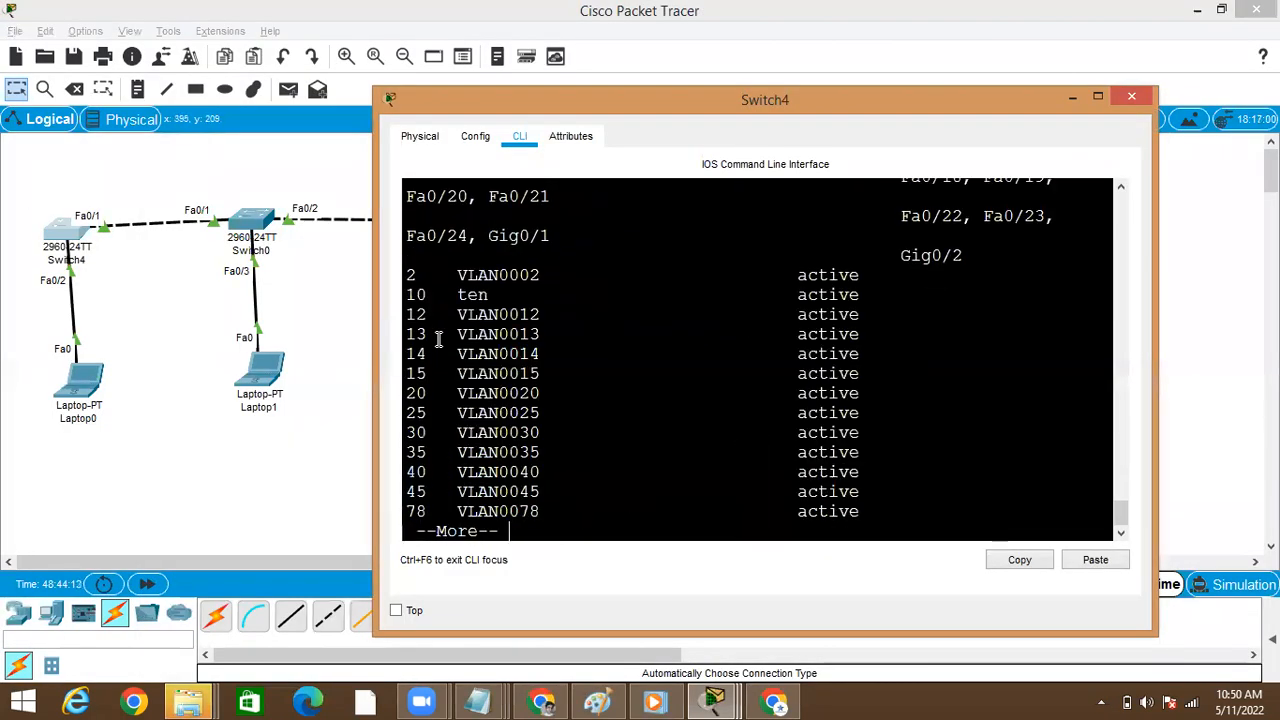
{"action": "key", "text": "space"}
{"action": "key", "text": "space"}
{"action": "key", "text": "space"}
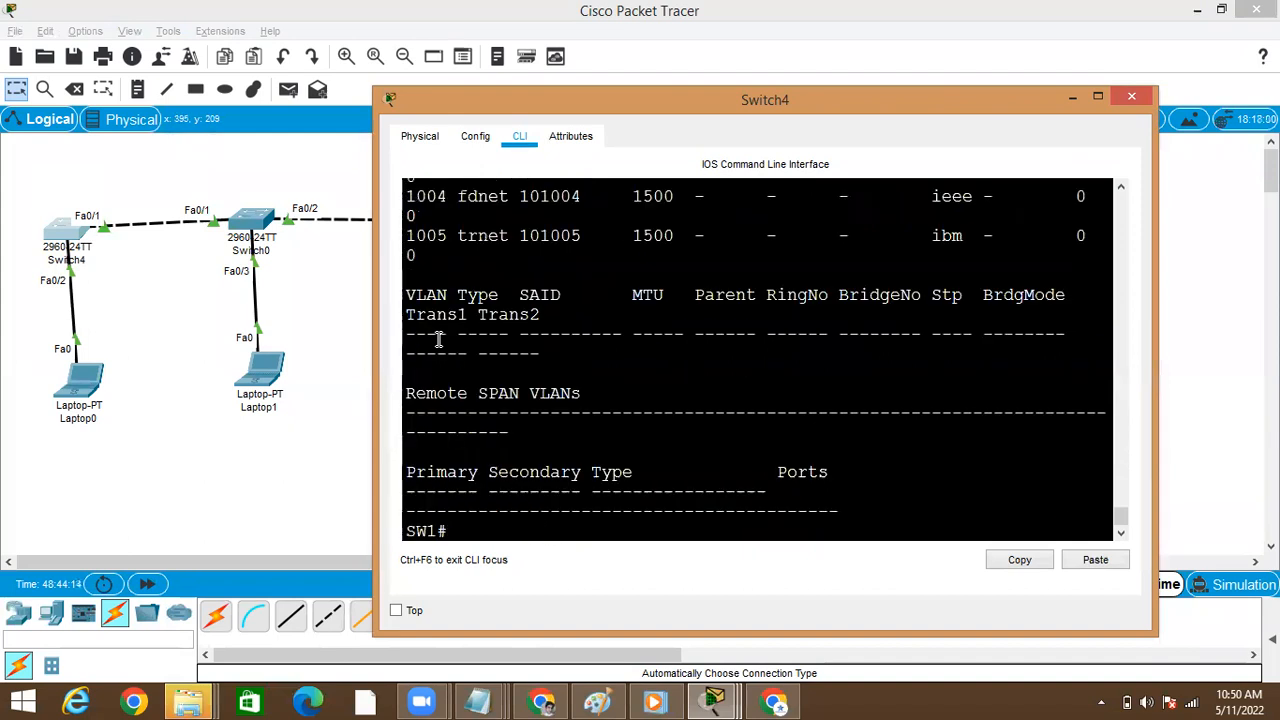
{"action": "left_click", "coordinate": [1100, 97]}
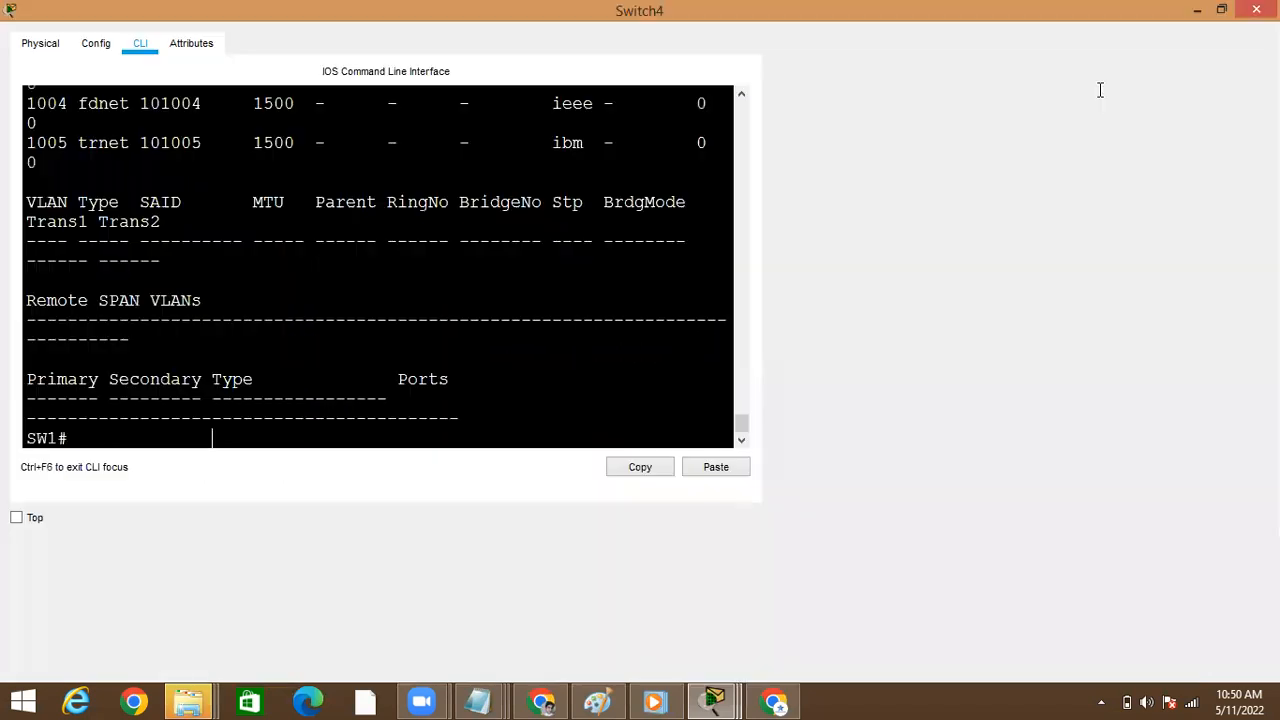
{"action": "key", "text": "Return"}
{"action": "key", "text": "Return"}
{"action": "key", "text": "Return"}
{"action": "key", "text": "Return"}
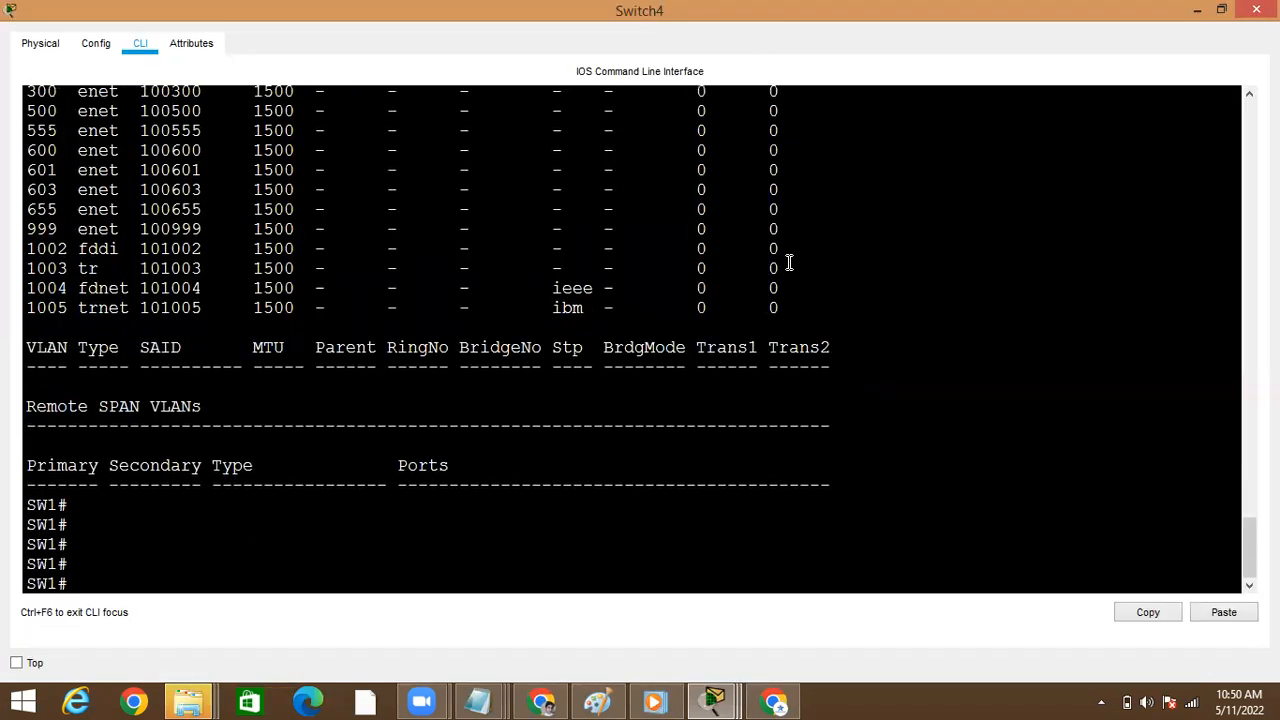
{"action": "type", "text": "conf"}
{"action": "key", "text": "Tab"}
{"action": "type", "text": "t"}
{"action": "key", "text": "Tab"}
{"action": "key", "text": "Return"}
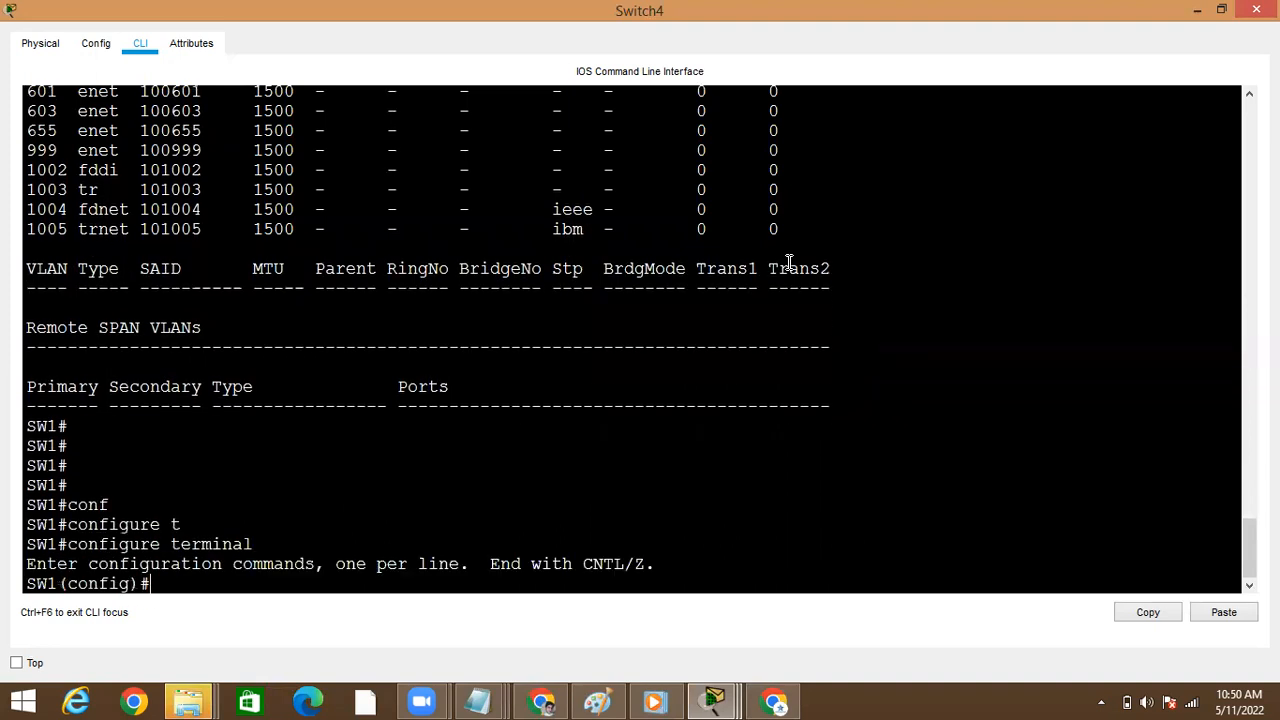
{"action": "key", "text": "ctrl+z"}
{"action": "key", "text": "Return"}
{"action": "key", "text": "Return"}
{"action": "key", "text": "Return"}
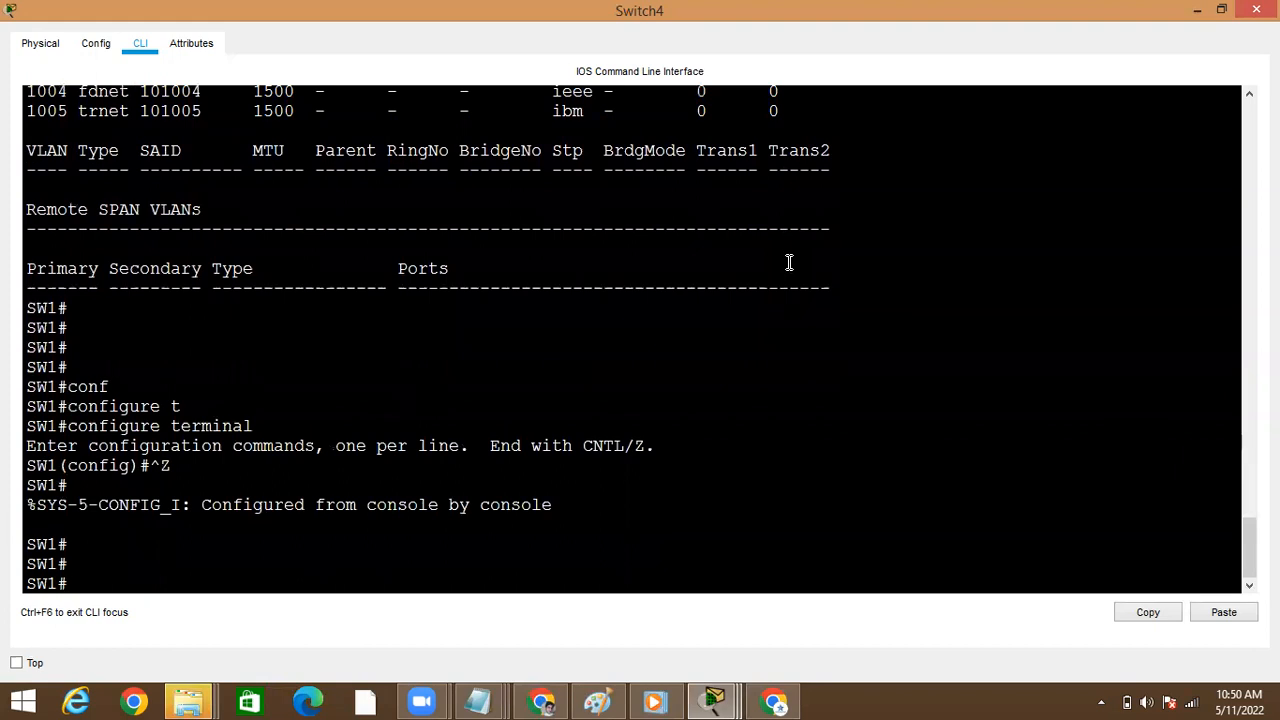
Enter global configuration mode on Switch4, set its VTP domain to cisco1, and return to privileged mode
{"action": "type", "text": "conf"}
{"action": "key", "text": "Tab"}
{"action": "type", "text": "t"}
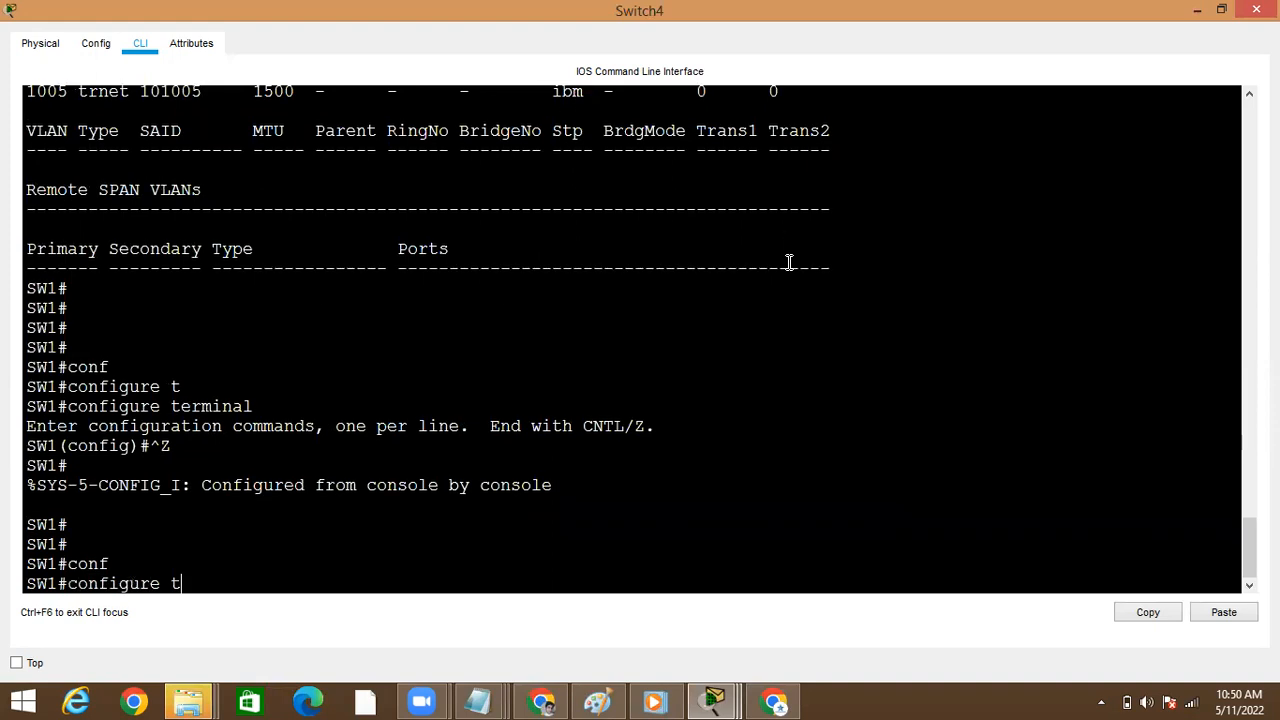
{"action": "key", "text": "Tab"}
{"action": "key", "text": "Return"}
{"action": "type", "text": "t"}
{"action": "key", "text": "Tab"}
{"action": "type", "text": "dom"}
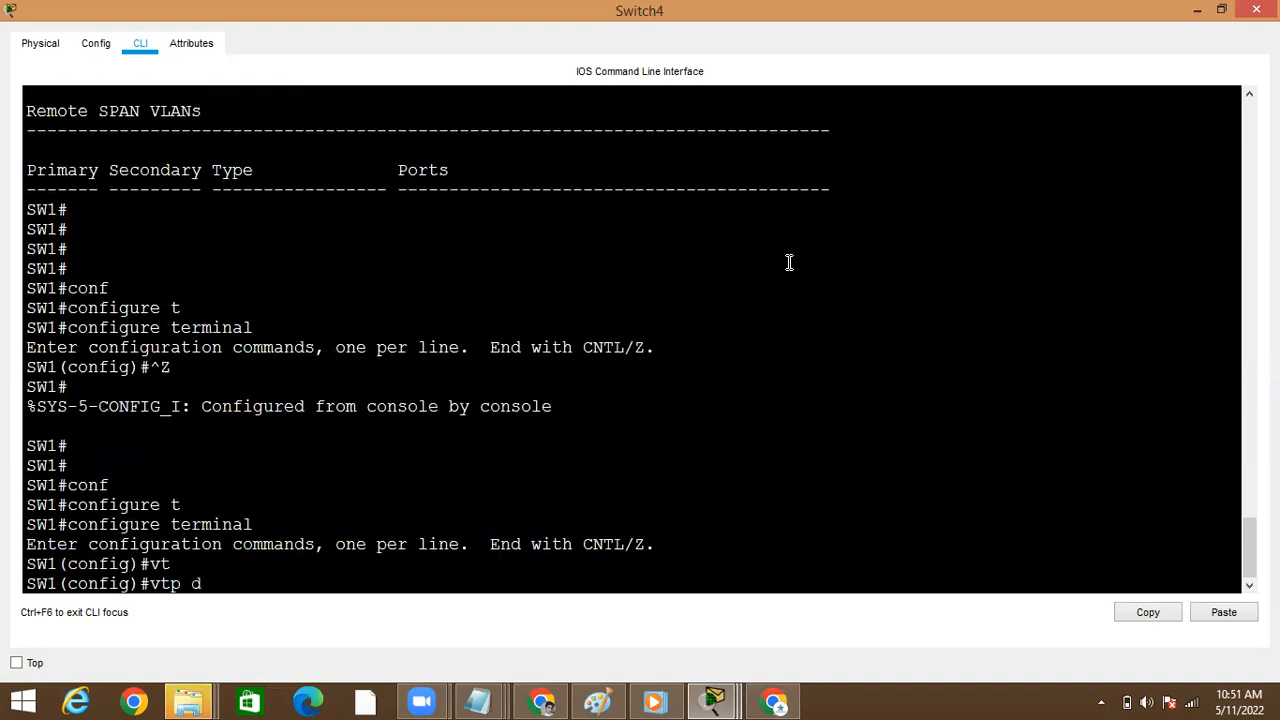
{"action": "key", "text": "Tab"}
{"action": "type", "text": "cisc"}
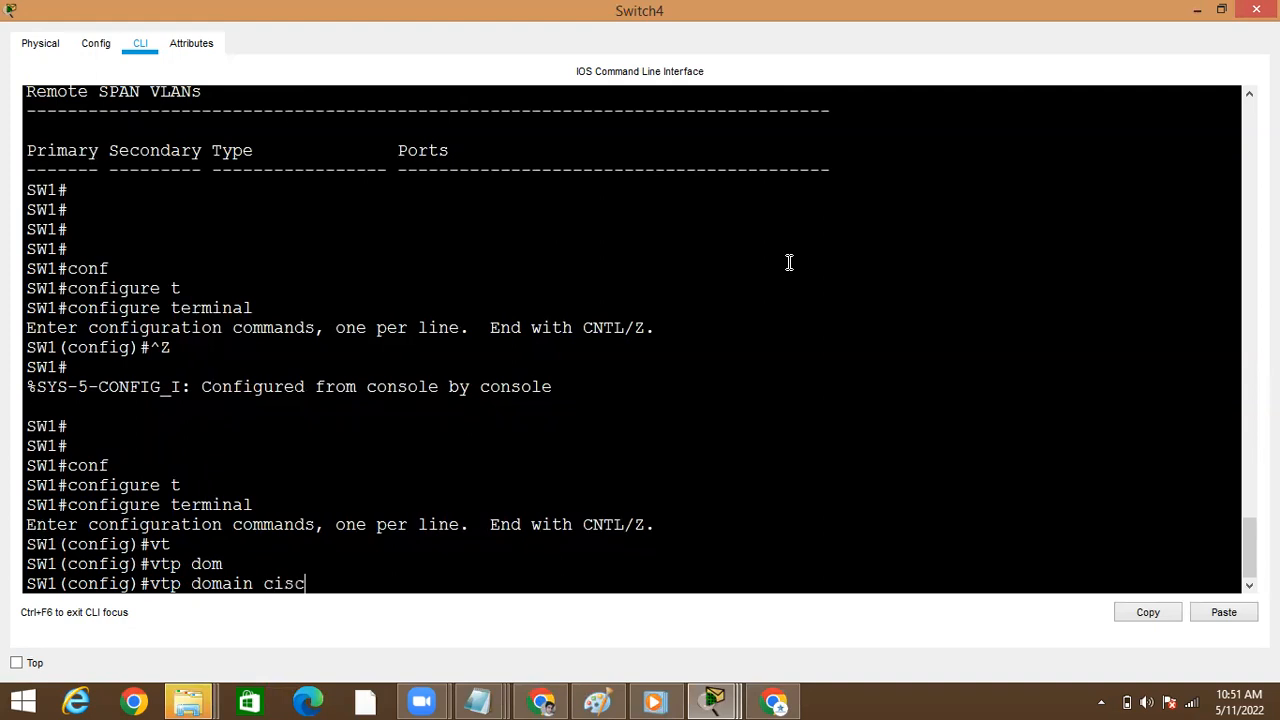
{"action": "type", "text": "o1"}
{"action": "key", "text": "Return"}
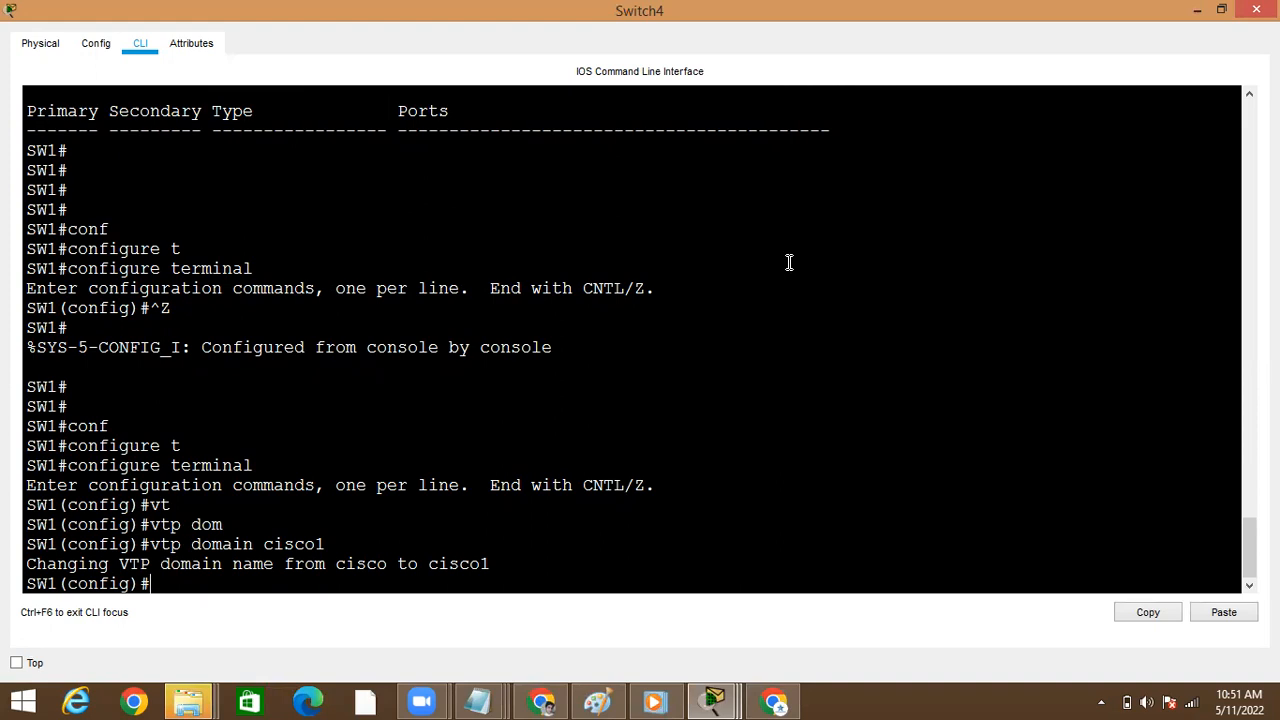
{"action": "key", "text": "Return"}
{"action": "key", "text": "Return"}
{"action": "key", "text": "ctrl+z"}
{"action": "type", "text": "sho"}
{"action": "key", "text": "Tab"}
{"action": "type", "text": "v"}
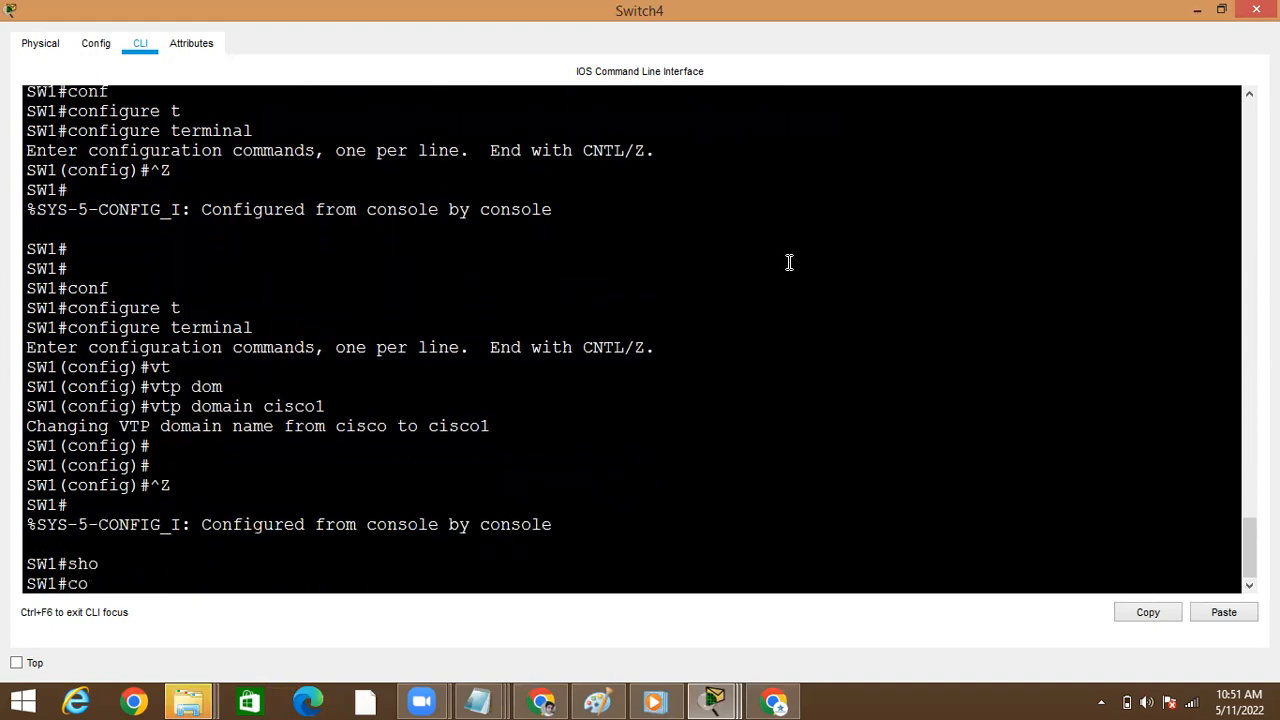
{"action": "type", "text": "nf"}
{"action": "key", "text": "Tab"}
{"action": "type", "text": "w"}
{"action": "key", "text": "BackSpace"}
{"action": "key", "text": "BackSpace"}
{"action": "key", "text": "BackSpace"}
{"action": "key", "text": "BackSpace"}
{"action": "key", "text": "BackSpace"}
{"action": "key", "text": "BackSpace"}
{"action": "key", "text": "BackSpace"}
{"action": "key", "text": "BackSpace"}
{"action": "key", "text": "BackSpace"}
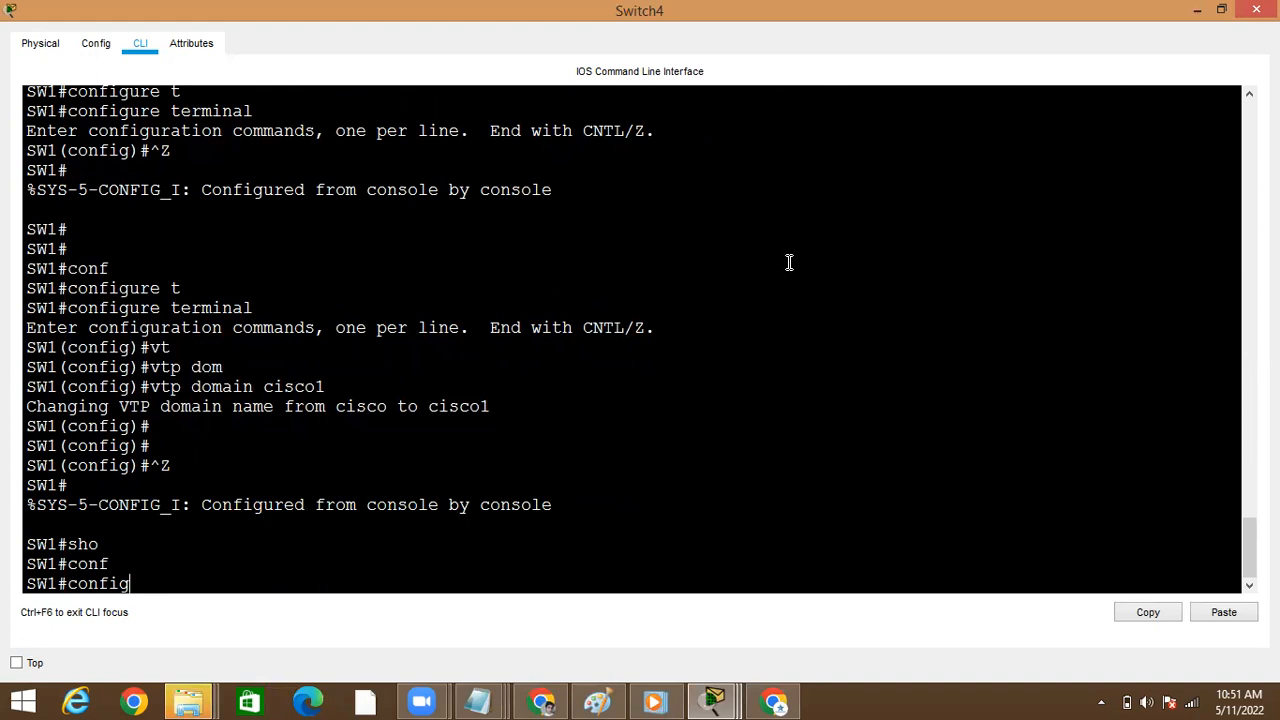
Run show vlan brief on Switch4 and page through its VLAN list to the end
{"action": "type", "text": "sho"}
{"action": "key", "text": "Tab"}
{"action": "type", "text": "vl"}
{"action": "key", "text": "Tab"}
{"action": "type", "text": "br"}
{"action": "key", "text": "Tab"}
{"action": "key", "text": "Return"}
{"action": "key", "text": "space"}
Enter global configuration mode on Switch4, create VLANs 650 and 659, and return to privileged mode
{"action": "type", "text": "conf"}
{"action": "key", "text": "Tab"}
{"action": "type", "text": "t"}
{"action": "key", "text": "Tab"}
{"action": "key", "text": "Return"}
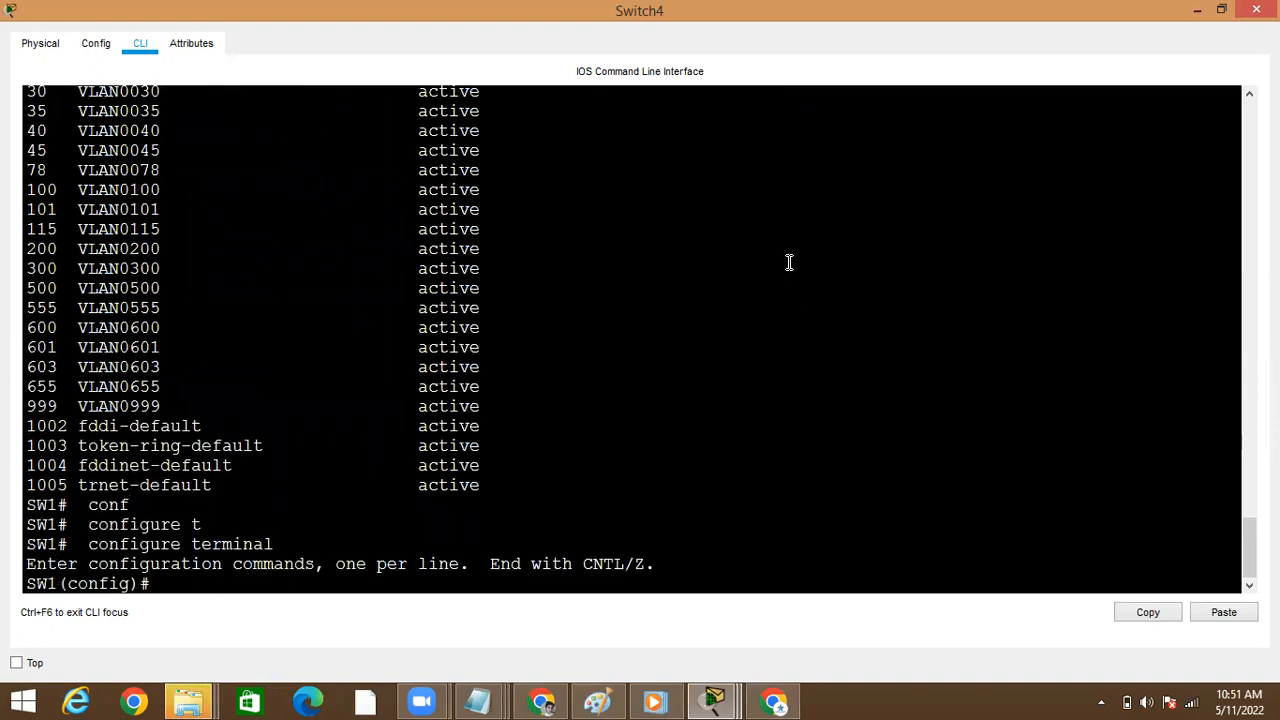
{"action": "type", "text": "vlan 650"}
{"action": "key", "text": "Tab"}
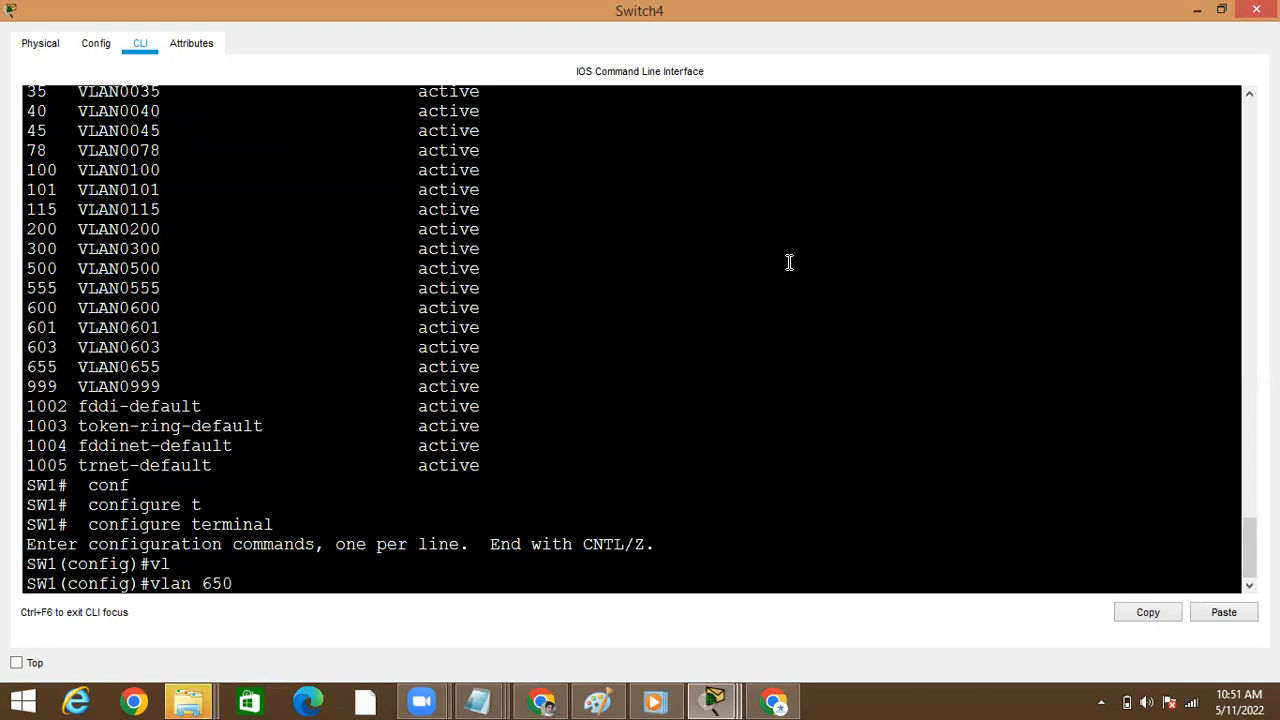
{"action": "type", "text": "650"}
{"action": "key", "text": "Return"}
{"action": "key", "text": "Up"}
{"action": "type", "text": "9"}
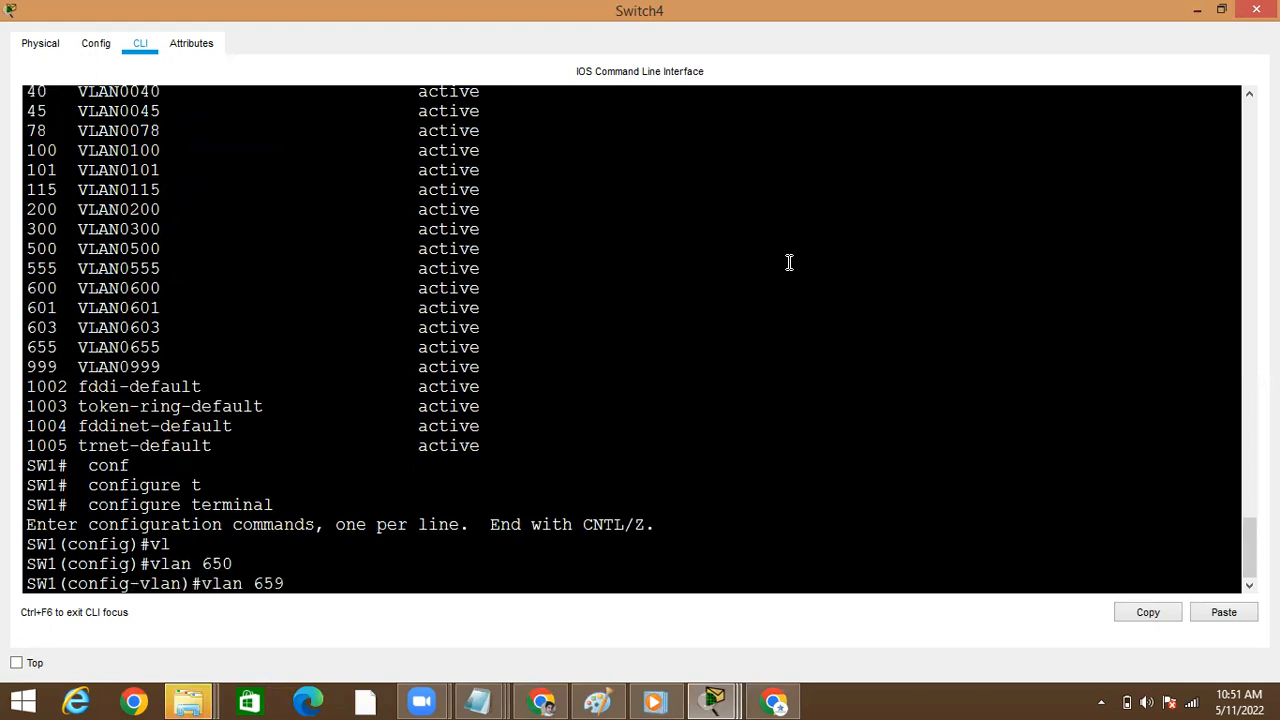
{"action": "key", "text": "Return"}
{"action": "type", "text": "exut"}
{"action": "key", "text": "Return"}
Run show vtp status on Switch4 and check its domain name and configuration revision
{"action": "key", "text": "Return"}
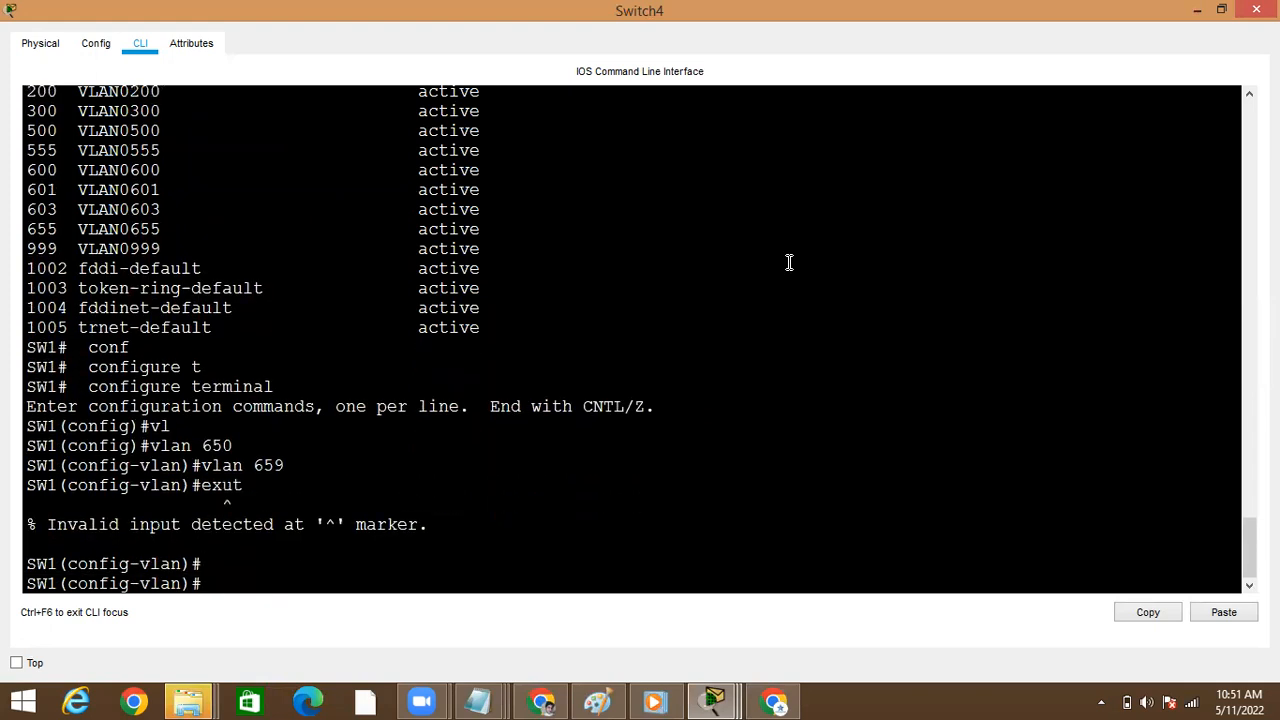
{"action": "key", "text": "ctrl+z"}
{"action": "key", "text": "Return"}
{"action": "type", "text": "show"}
{"action": "key", "text": "Tab"}
{"action": "type", "text": "vt"}
{"action": "key", "text": "Tab"}
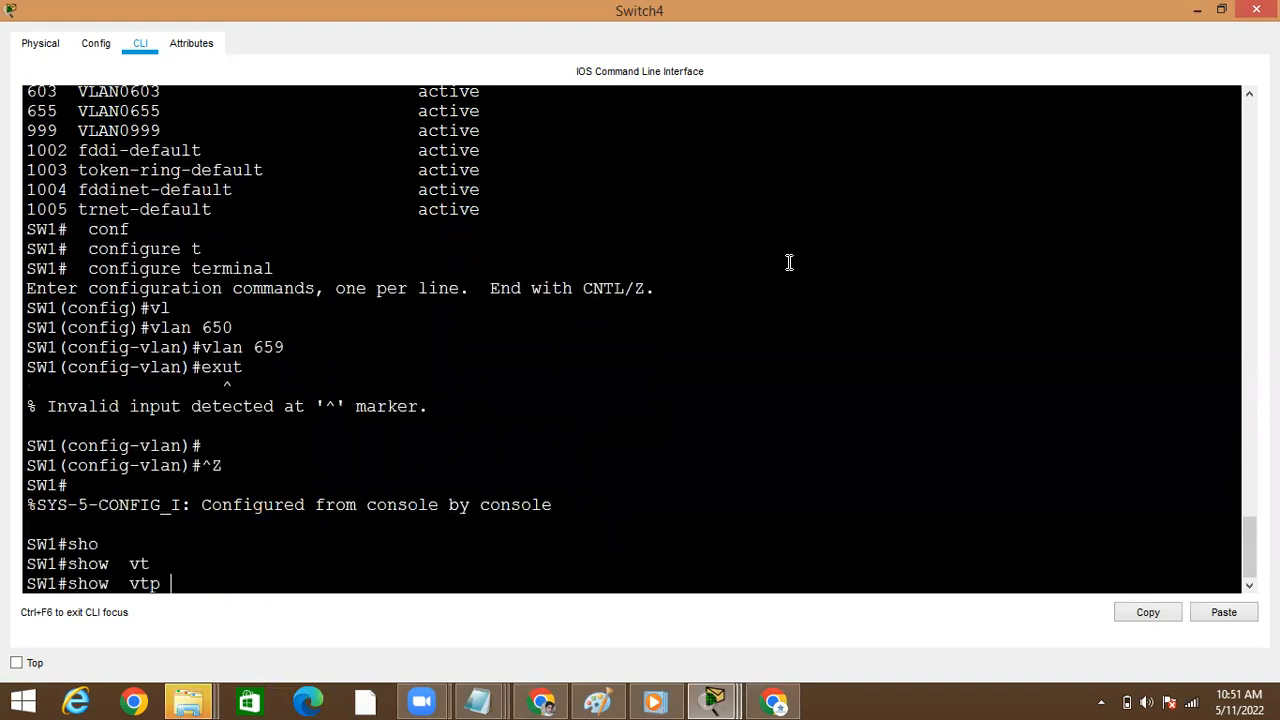
{"action": "type", "text": "st"}
{"action": "key", "text": "Tab"}
{"action": "key", "text": "Return"}
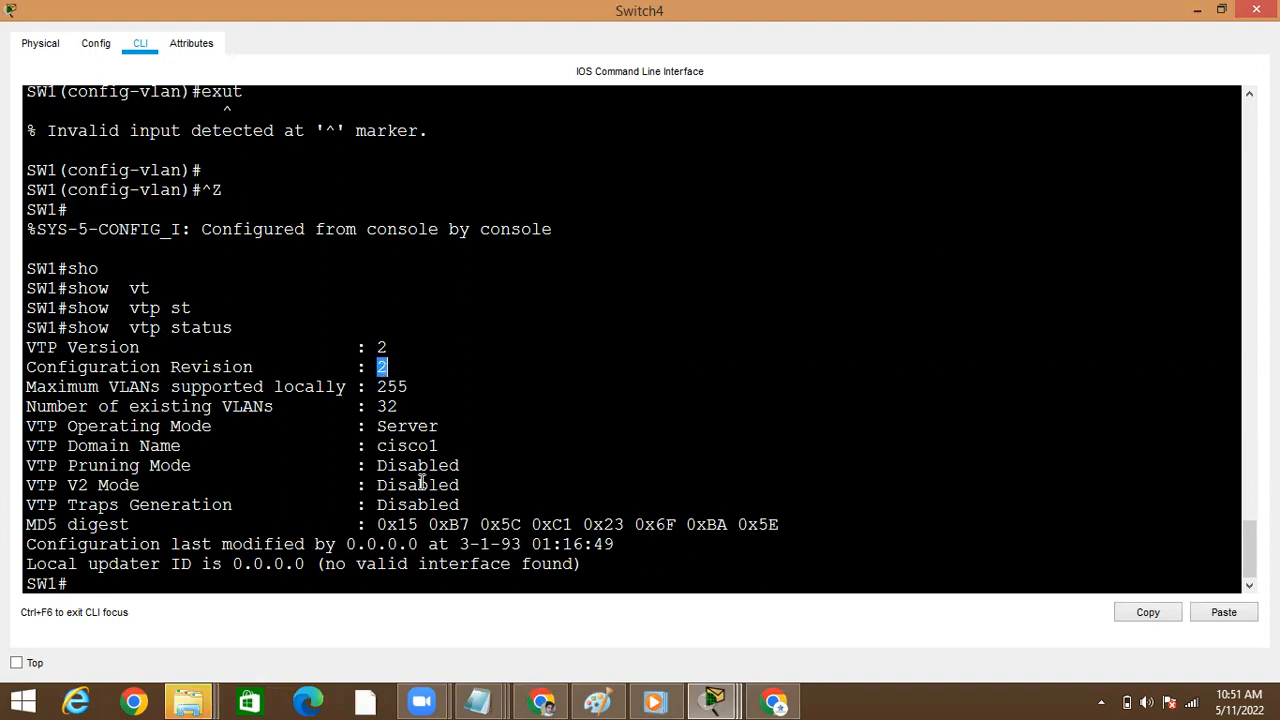
{"action": "double_click", "coordinate": [411, 448]}
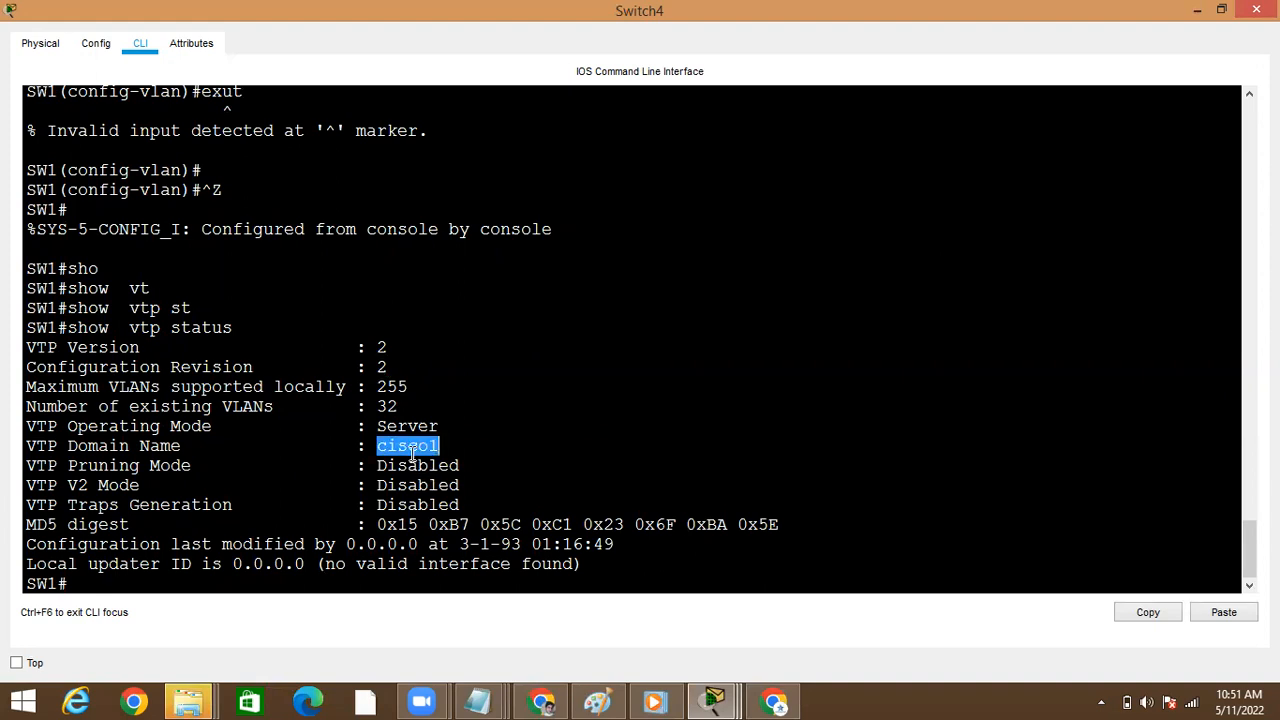
{"action": "double_click", "coordinate": [381, 368]}
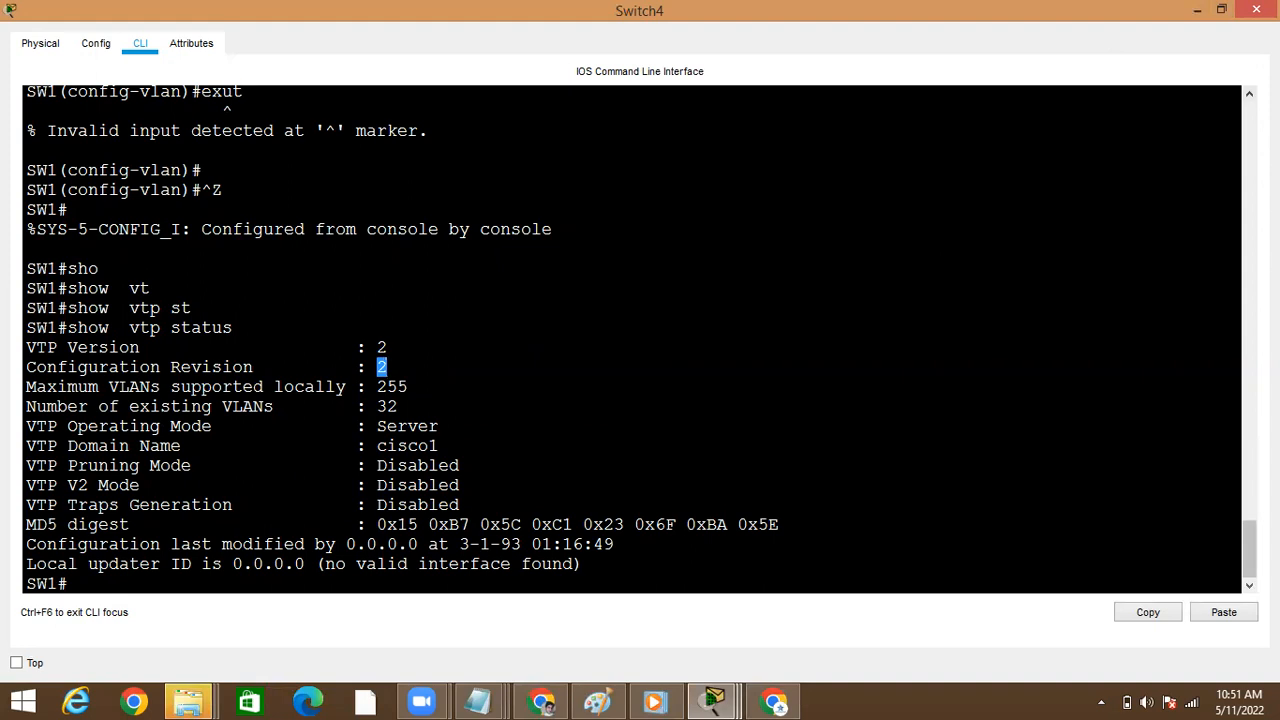
{"action": "scroll", "coordinate": [1213, 203], "scroll_direction": "up", "scroll_amount": 10}
{"action": "left_click_drag", "start_coordinate": [1249, 336], "coordinate": [1249, 568]}
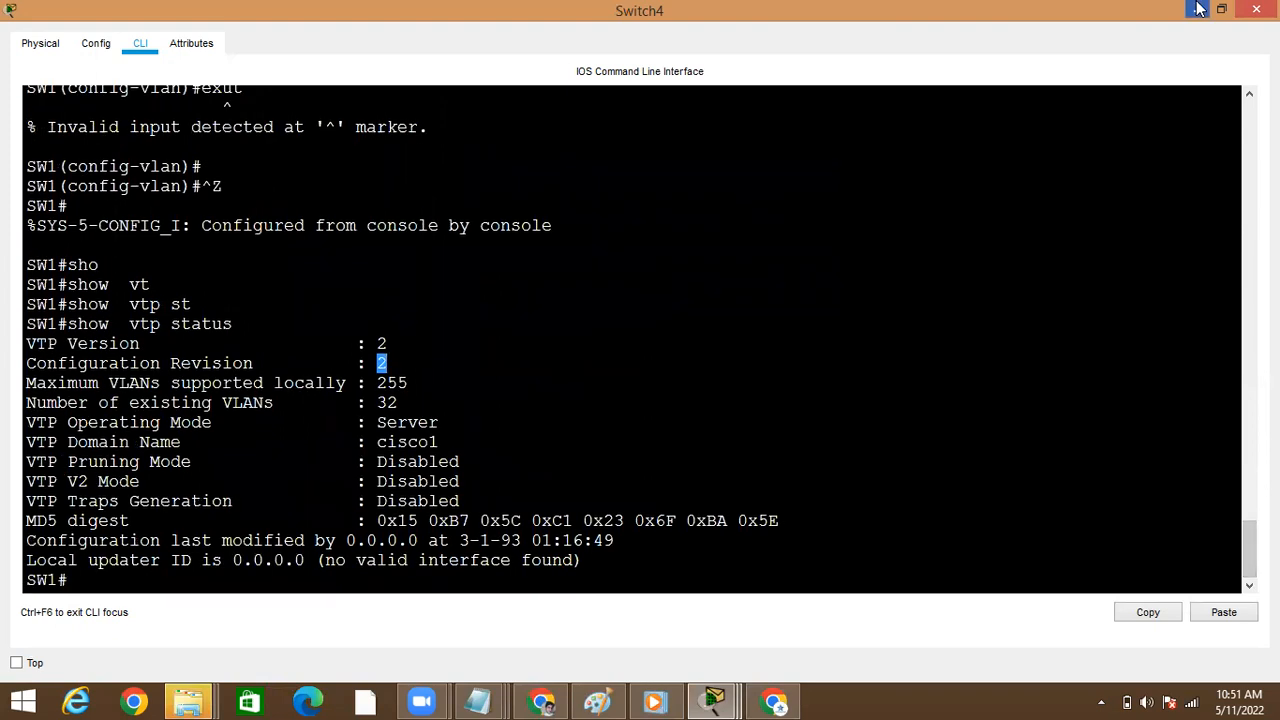
Open Switch1's command line from the topology, run show vlan brief, and page to the end of the list
{"action": "left_click", "coordinate": [1200, 9]}
{"action": "left_click", "coordinate": [505, 228]}
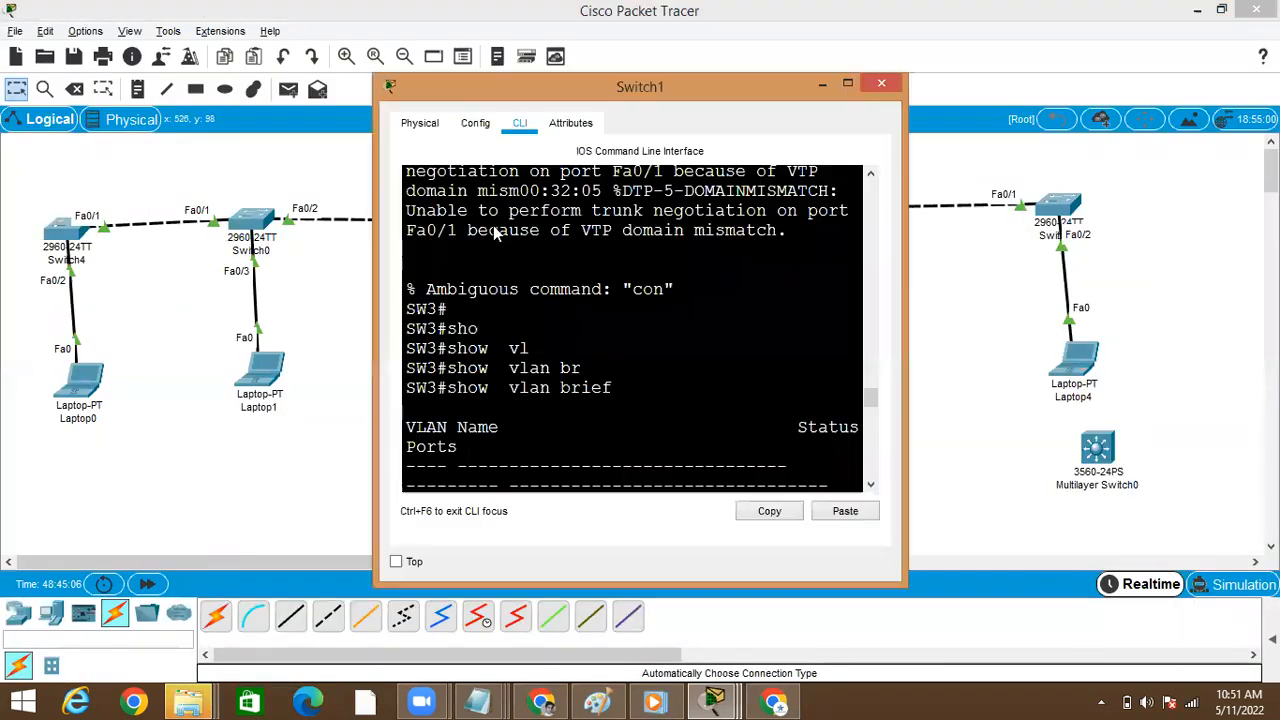
{"action": "left_click", "coordinate": [847, 86]}
{"action": "key", "text": "Return"}
{"action": "type", "text": "sho"}
{"action": "key", "text": "Tab"}
{"action": "type", "text": "vl"}
{"action": "key", "text": "Tab"}
{"action": "type", "text": "br"}
{"action": "key", "text": "Tab"}
{"action": "key", "text": "Return"}
{"action": "key", "text": "space"}
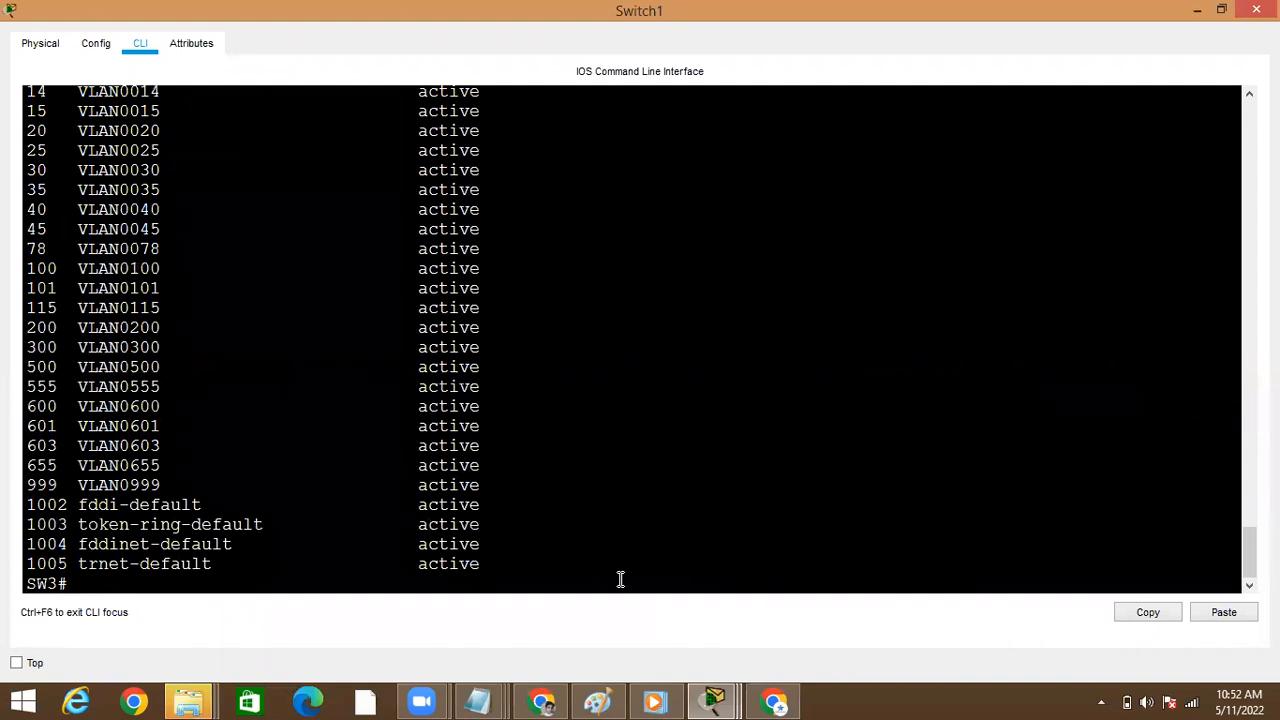
Check the VLAN 655 entry in Switch1's VLAN list and return to the topology
{"action": "key", "text": "alt+Tab"}
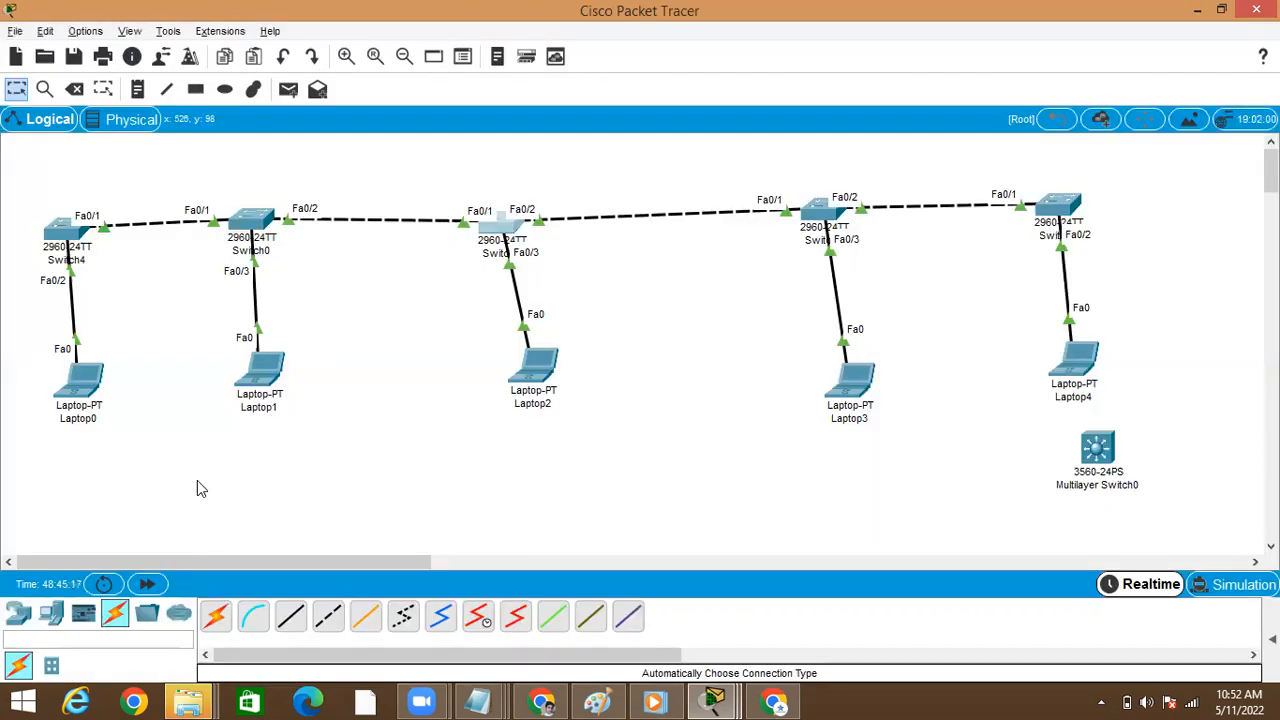
{"action": "key", "text": "alt+Tab"}
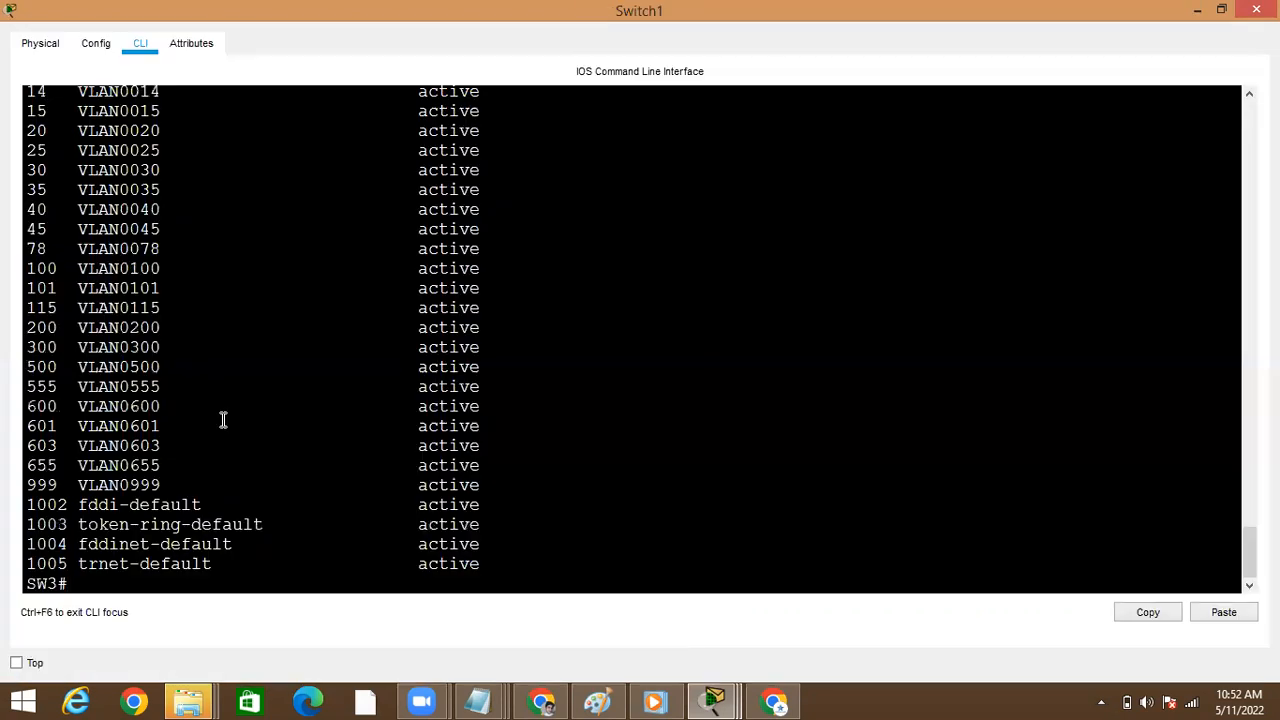
{"action": "double_click", "coordinate": [45, 466]}
{"action": "double_click", "coordinate": [117, 466]}
{"action": "type", "text": "sho"}
{"action": "key", "text": "Tab"}
{"action": "key", "text": "alt+Tab"}
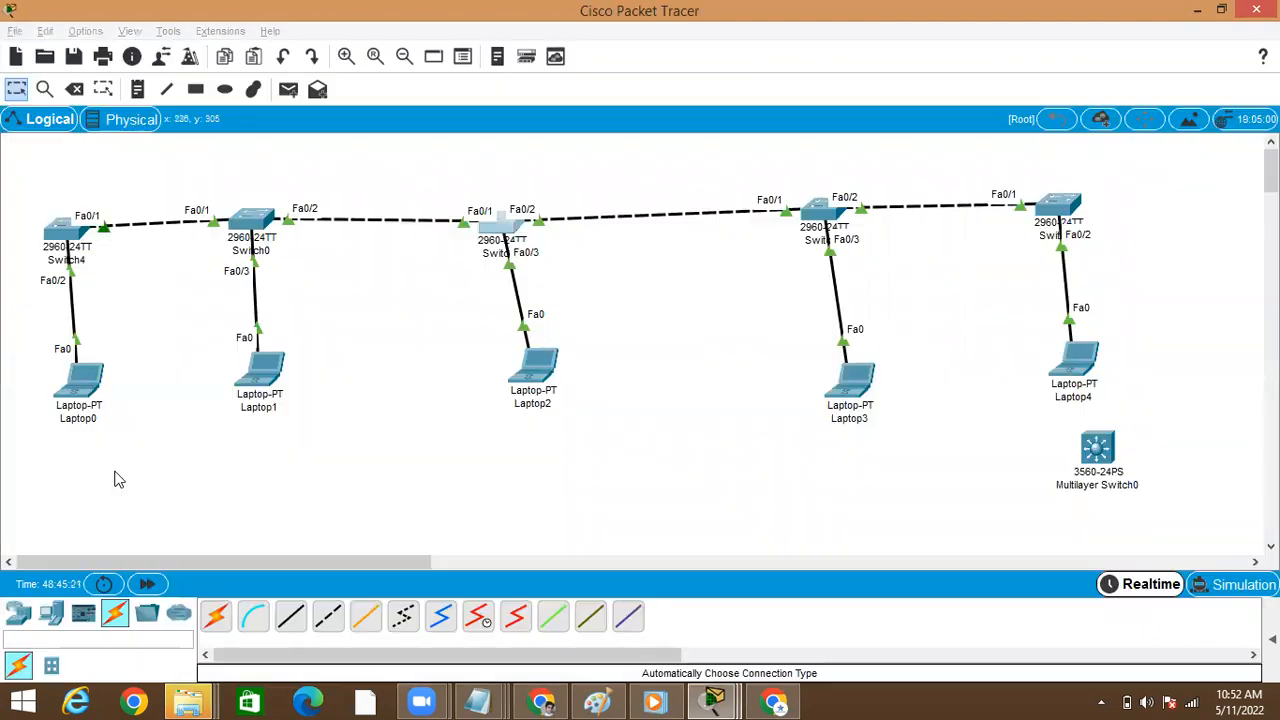
Reopen Switch4's command line to review its VTP status output, and return to the topology
{"action": "left_click", "coordinate": [55, 240]}
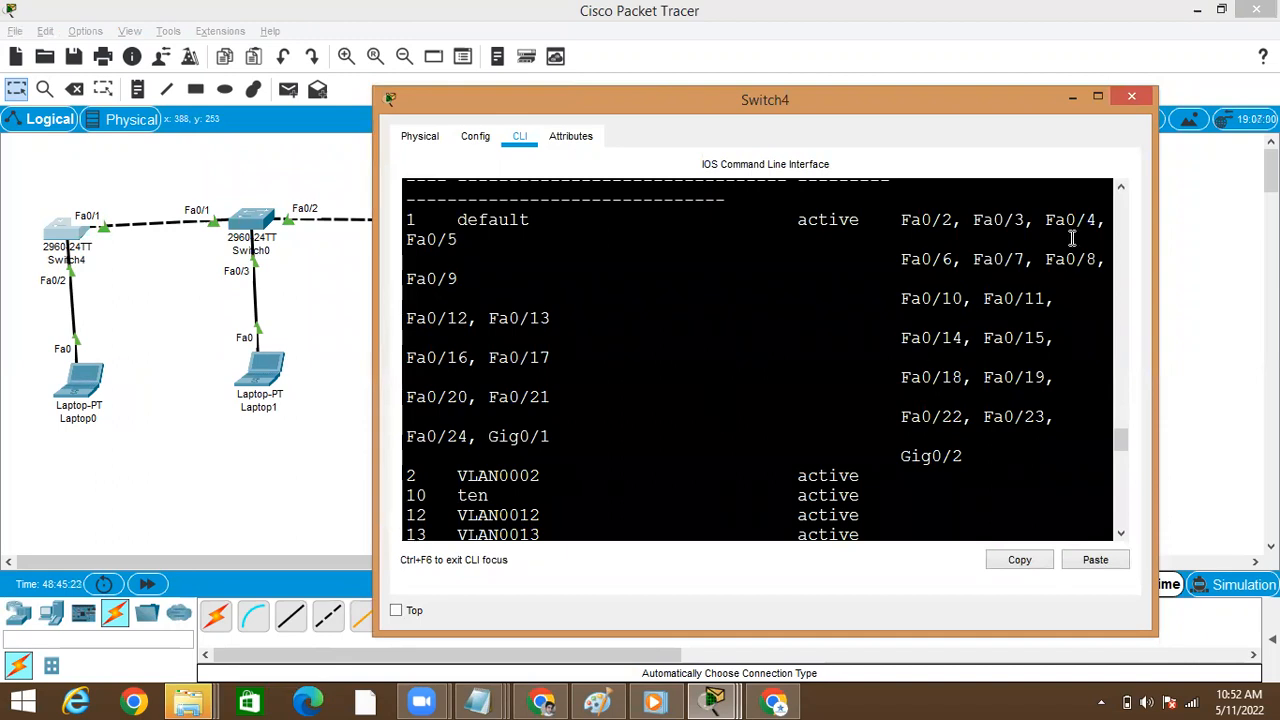
{"action": "left_click", "coordinate": [1098, 96]}
{"action": "key", "text": "alt+Tab"}
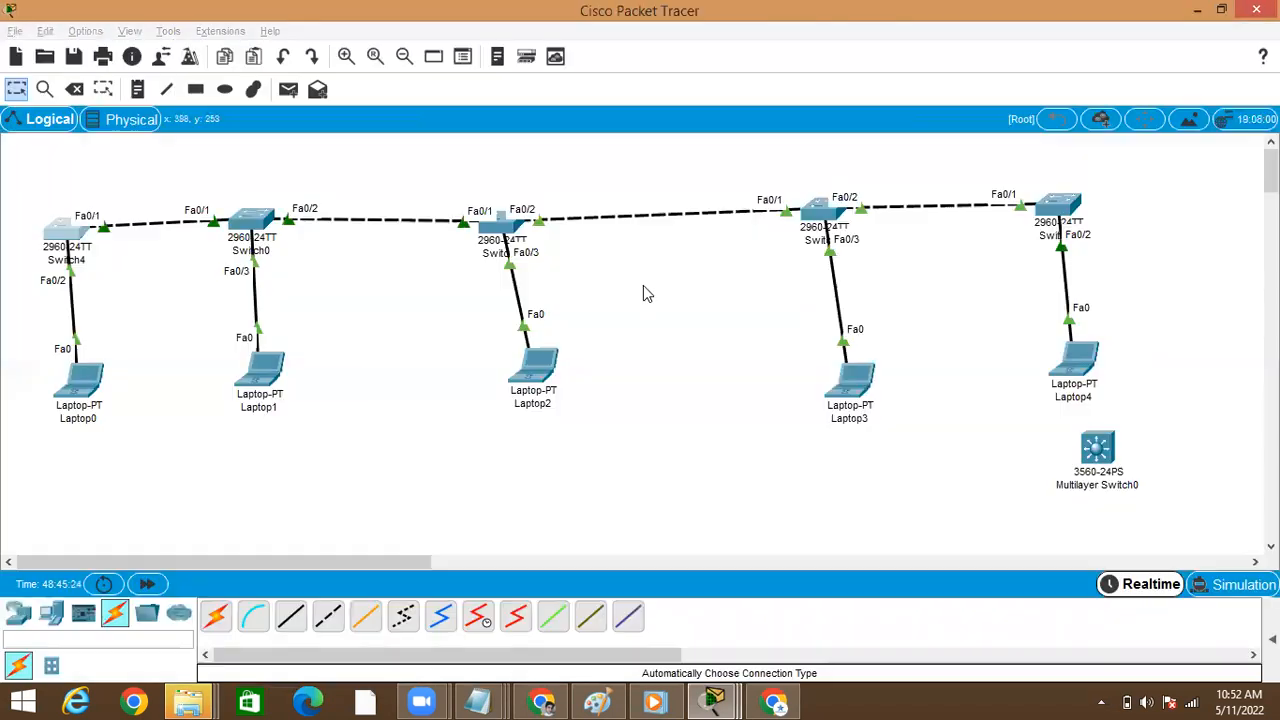
{"action": "key", "text": "alt+Tab"}
{"action": "key", "text": "Return"}
{"action": "key", "text": "Return"}
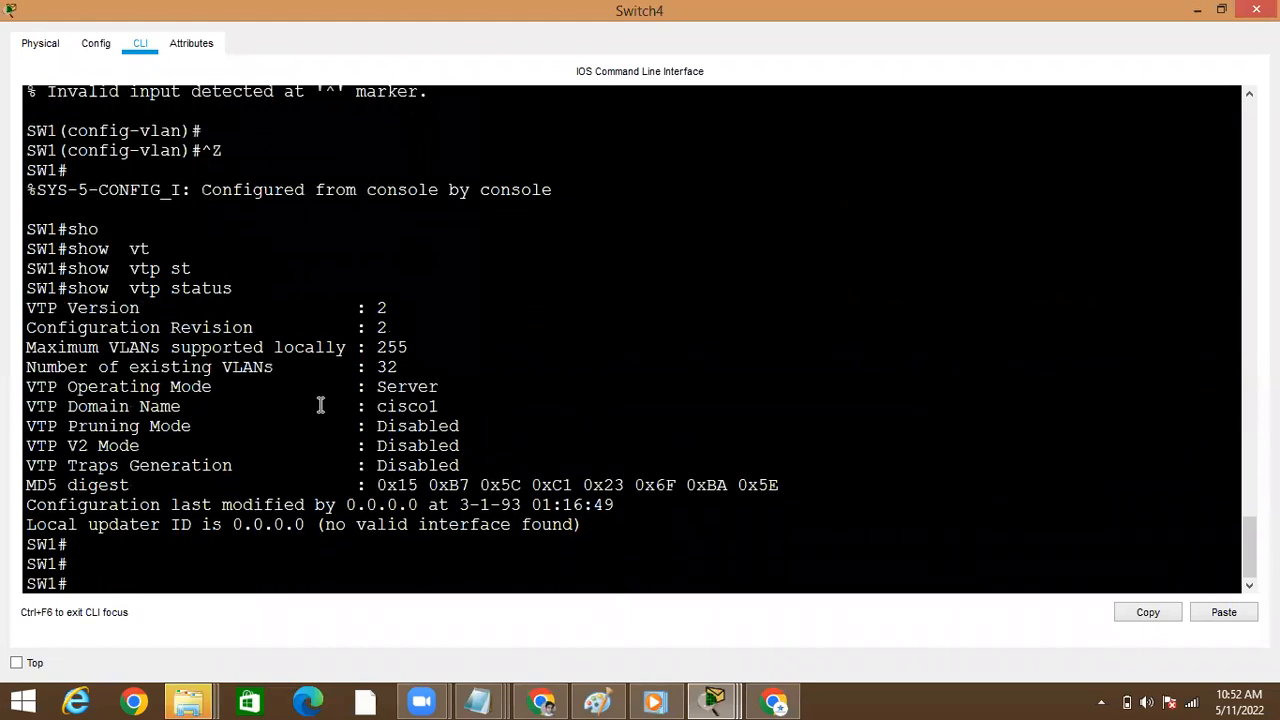
{"action": "key", "text": "alt+Tab"}
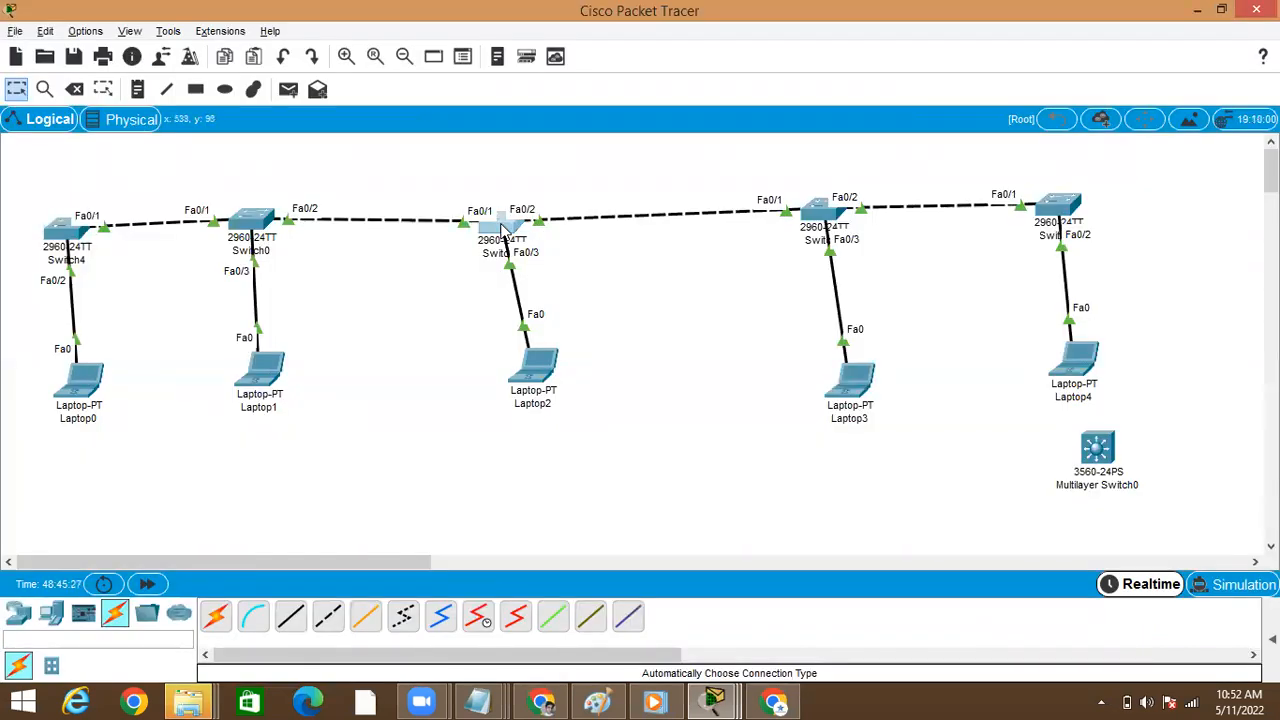
Open Switch1's command line, run show vtp status to check its configuration revision, and return to the topology
{"action": "left_click", "coordinate": [505, 225]}
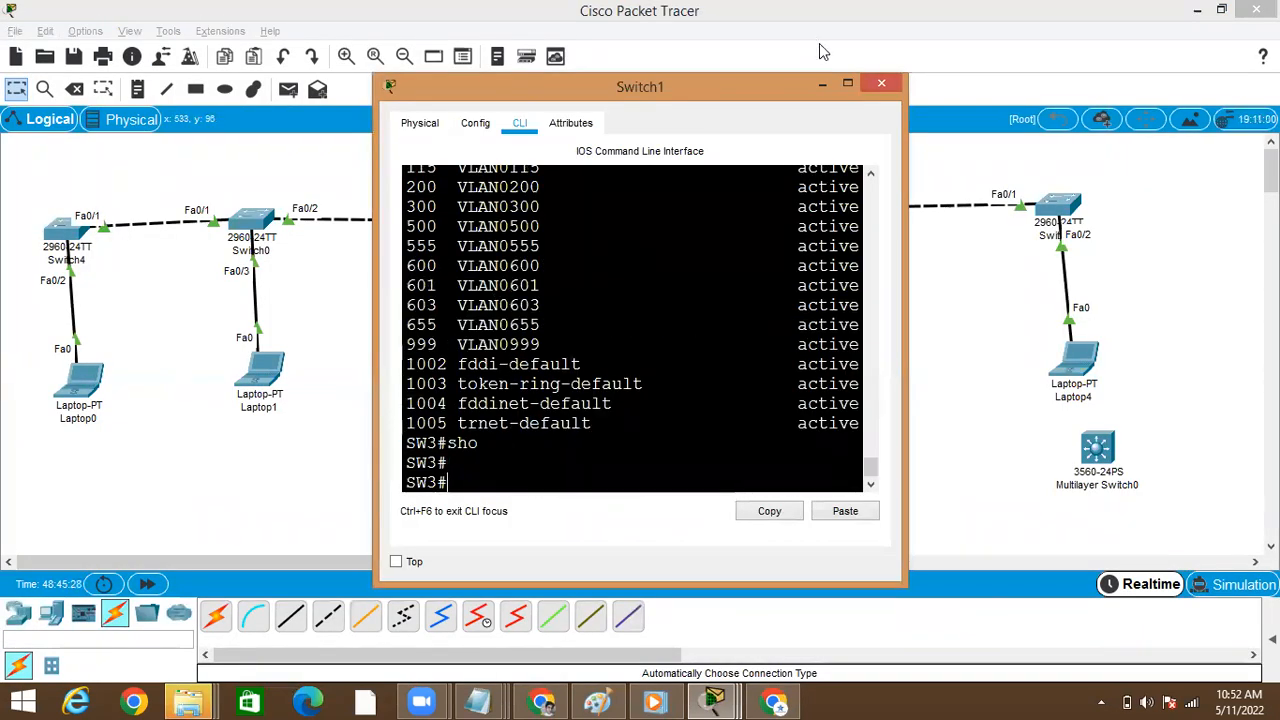
{"action": "left_click", "coordinate": [847, 86]}
{"action": "type", "text": "sho"}
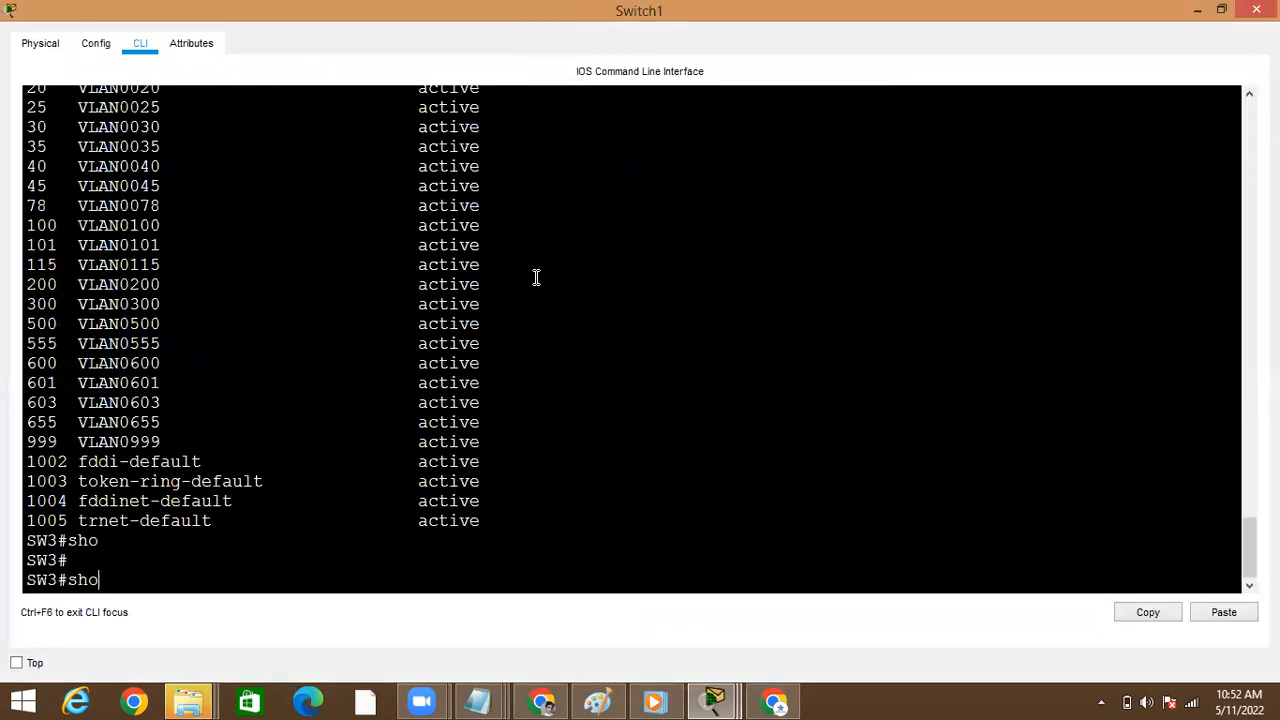
{"action": "key", "text": "Tab"}
{"action": "type", "text": "vt"}
{"action": "key", "text": "Tab"}
{"action": "type", "text": "st"}
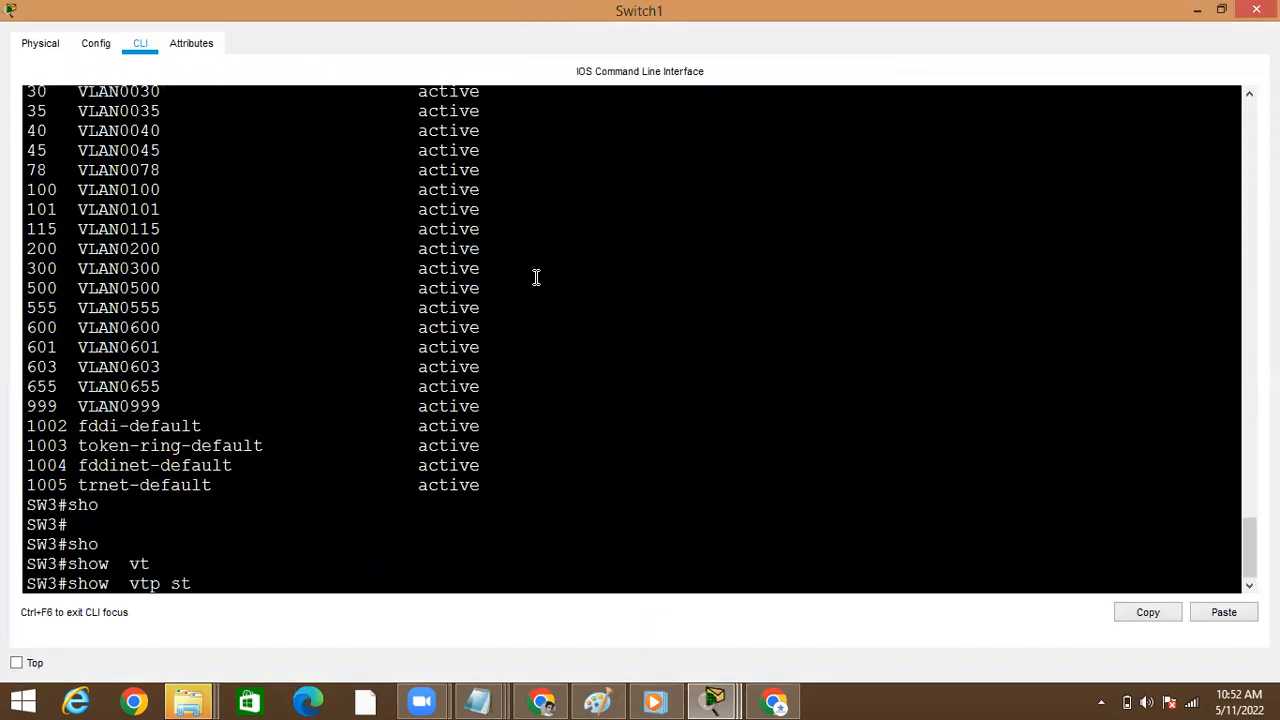
{"action": "key", "text": "Tab"}
{"action": "key", "text": "Return"}
{"action": "double_click", "coordinate": [390, 392]}
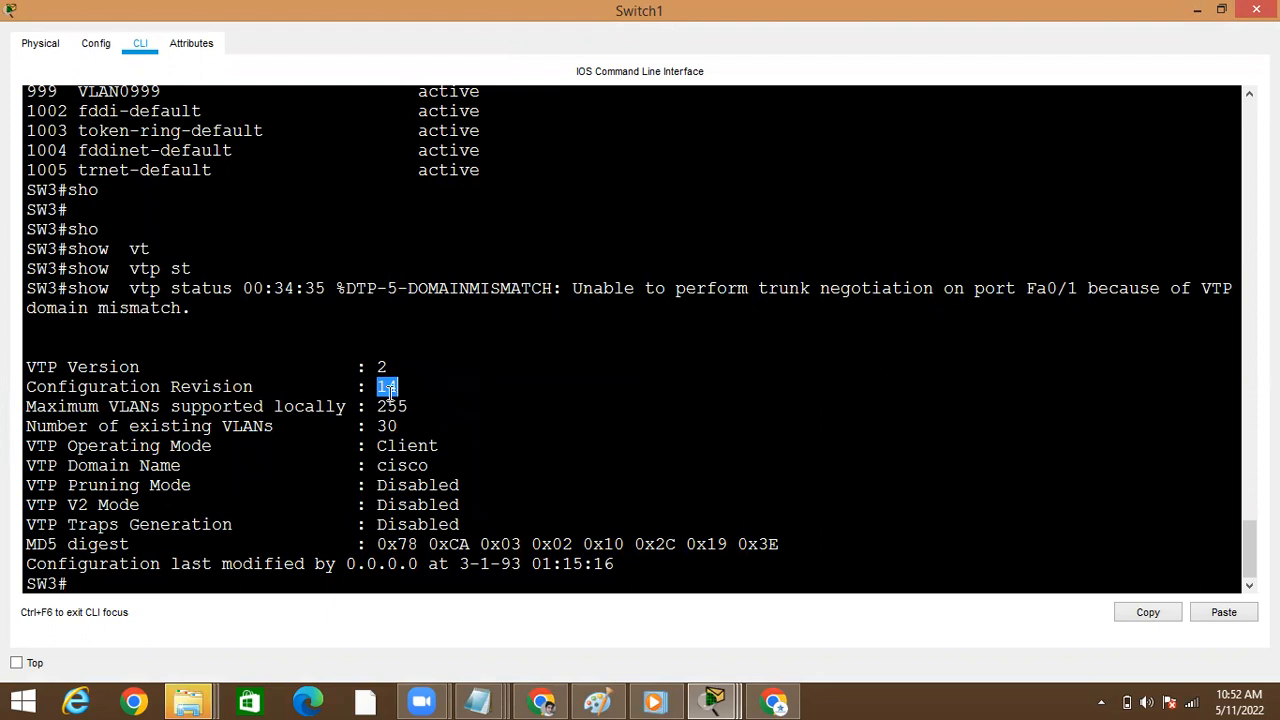
{"action": "key", "text": "Return"}
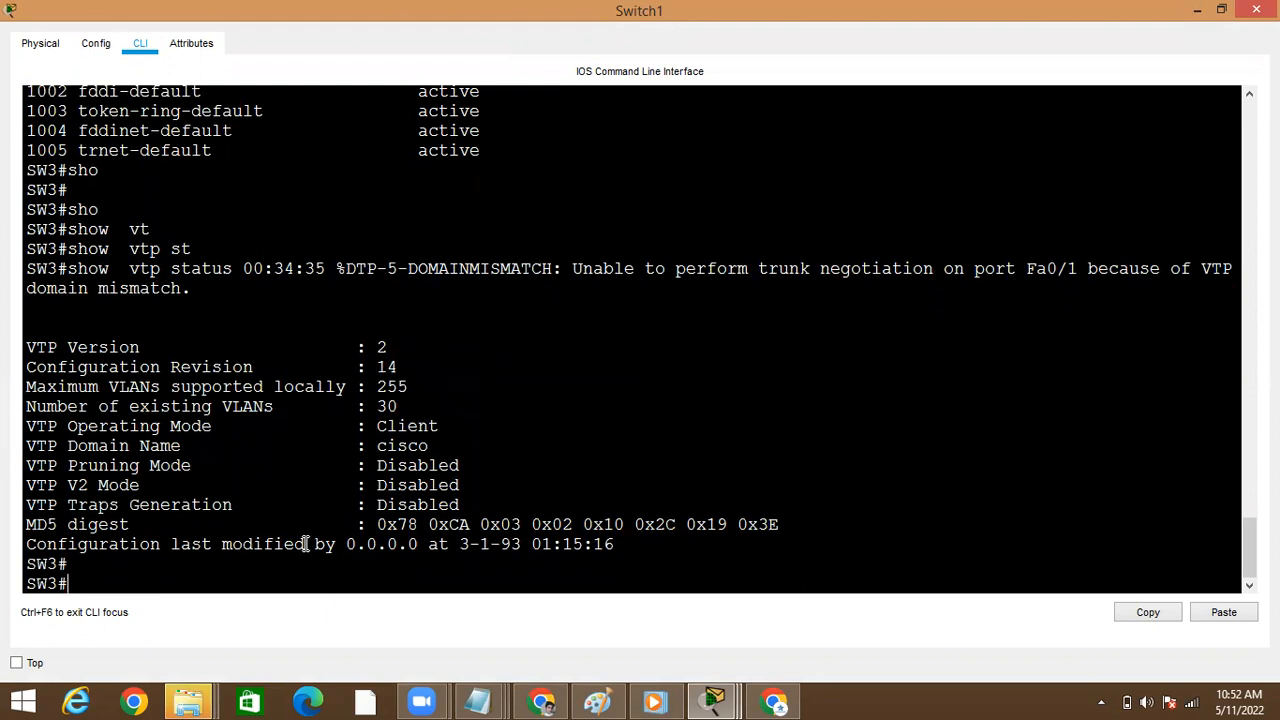
{"action": "key", "text": "alt+Tab"}
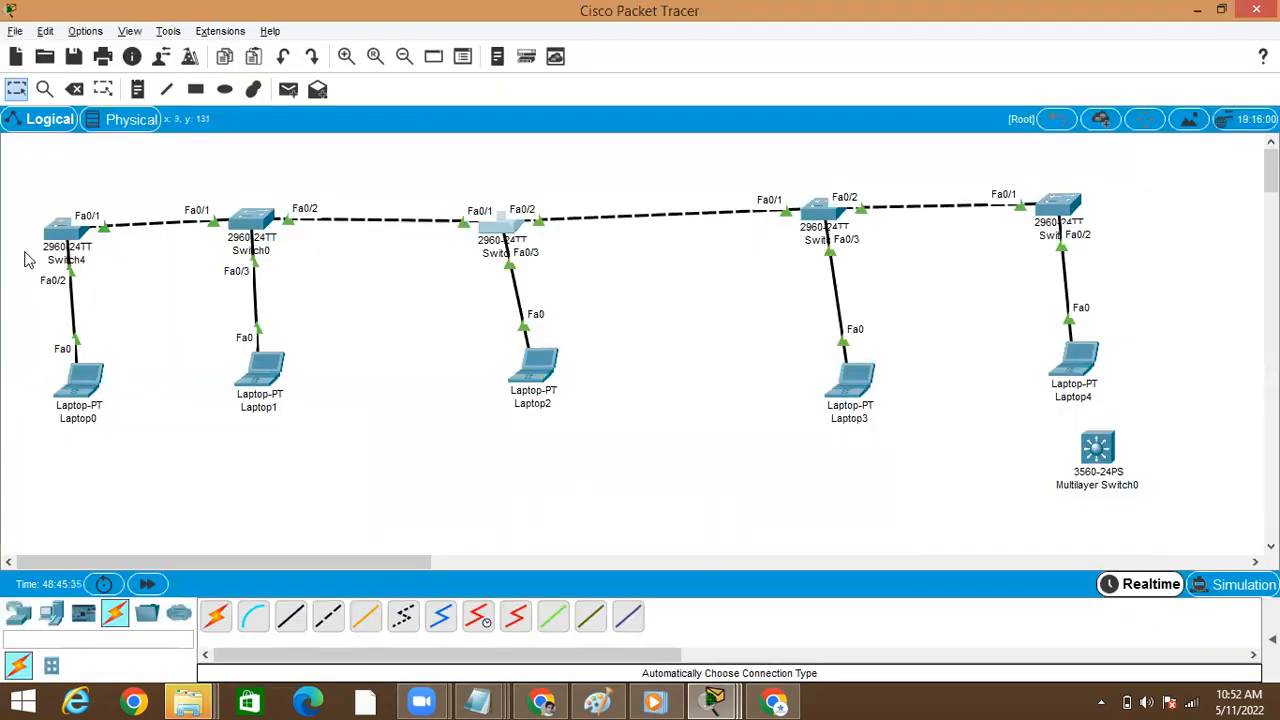
Open Switch0's command line after glancing at Switch4, and run show vtp status to check its domain name
{"action": "left_click", "coordinate": [66, 238]}
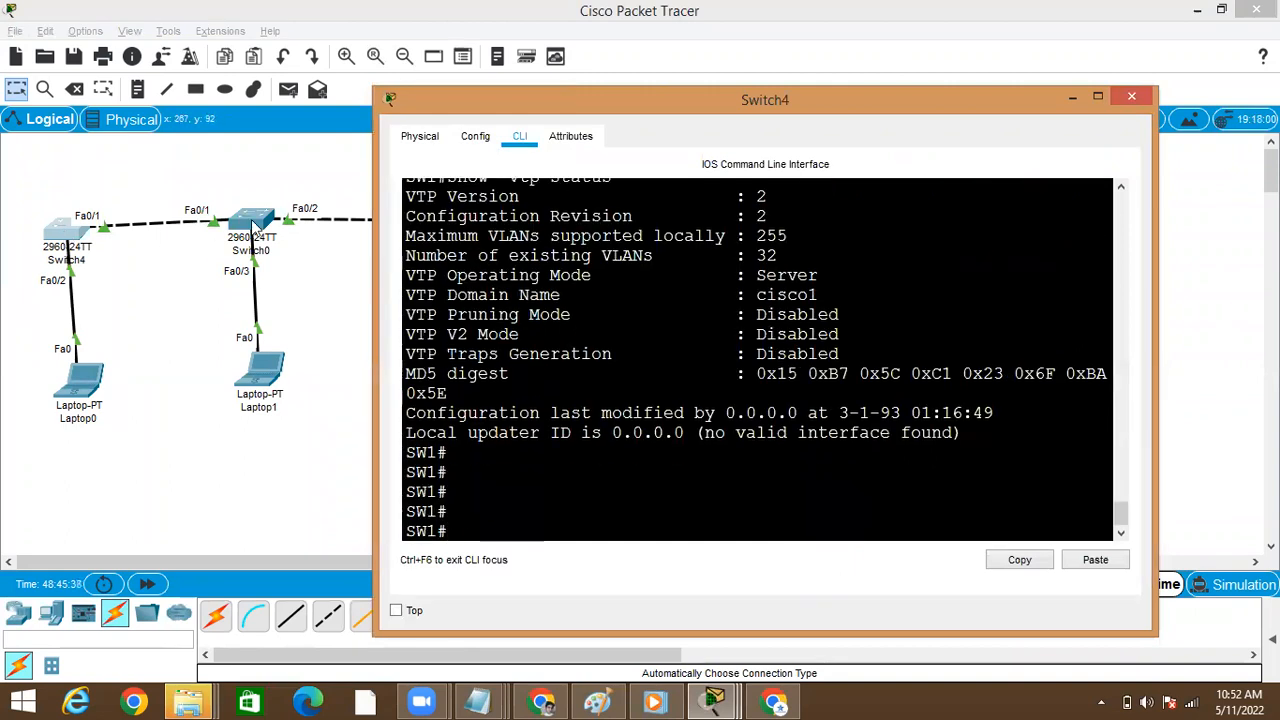
{"action": "left_click", "coordinate": [254, 226]}
{"action": "key", "text": "Return"}
{"action": "key", "text": "Return"}
{"action": "type", "text": "show  vt"}
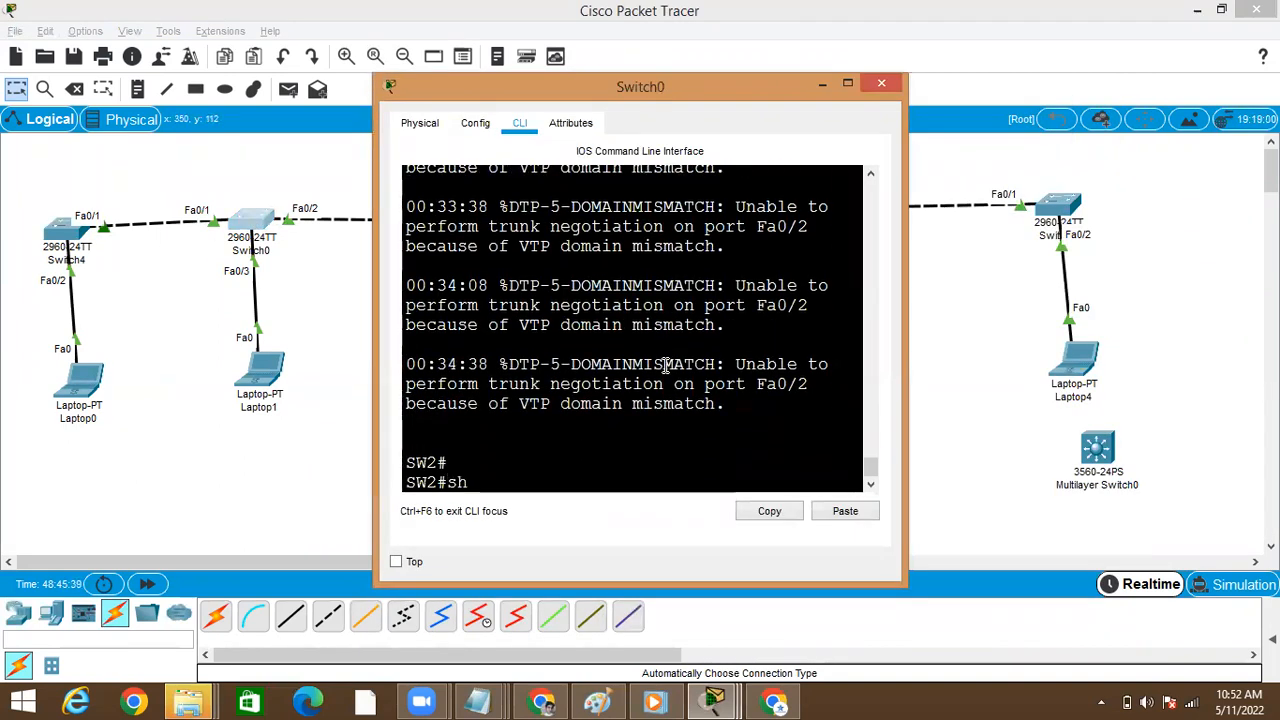
{"action": "key", "text": "Tab"}
{"action": "type", "text": "vt"}
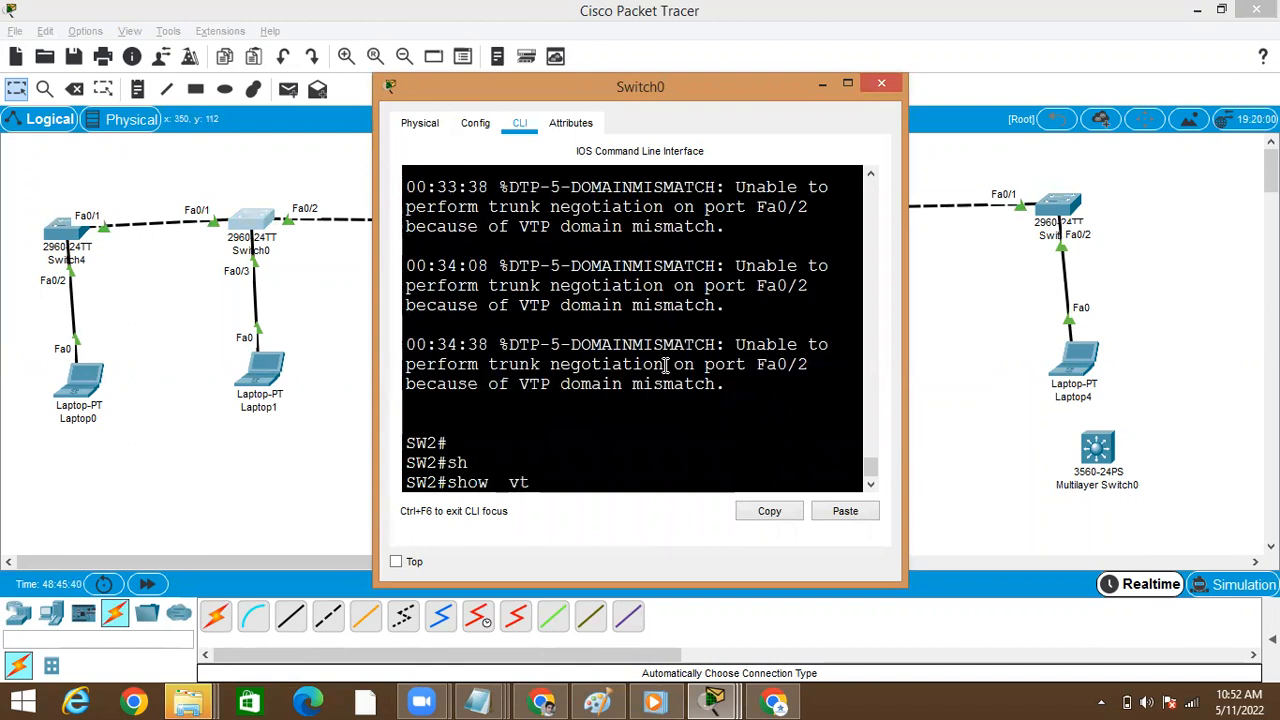
{"action": "key", "text": "Tab"}
{"action": "type", "text": "st"}
{"action": "key", "text": "Tab"}
{"action": "key", "text": "Return"}
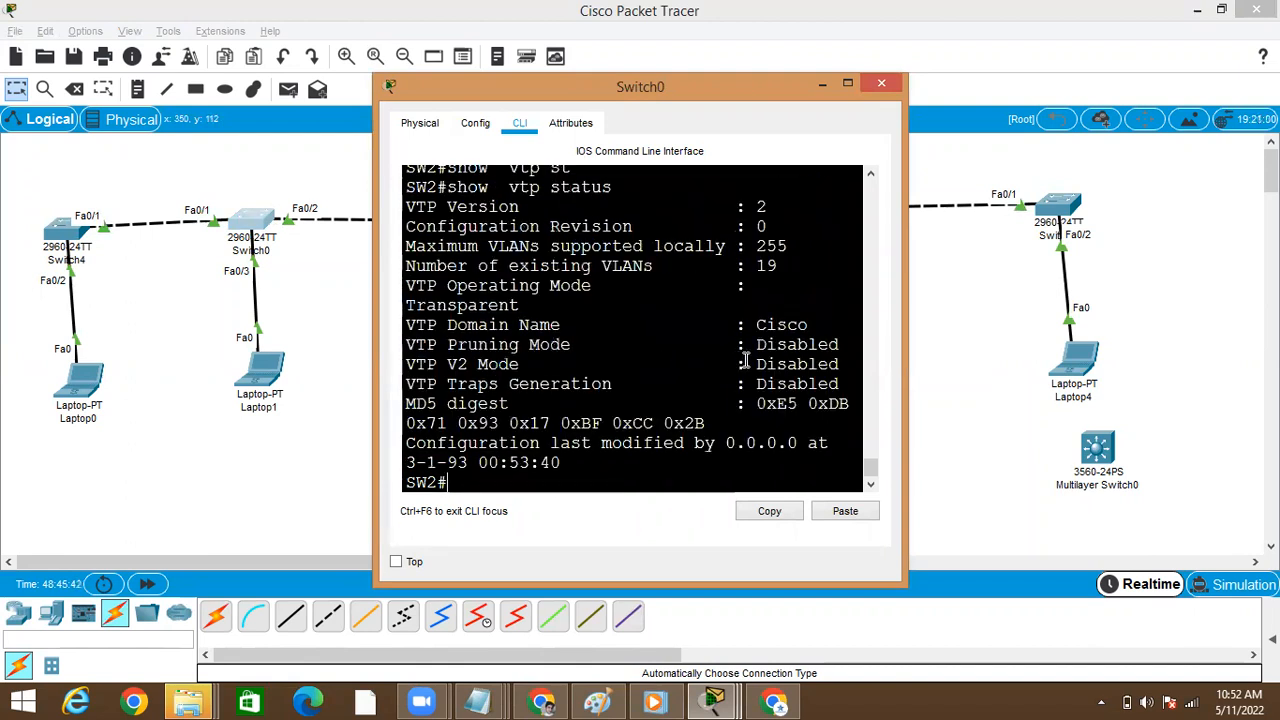
{"action": "double_click", "coordinate": [781, 326]}
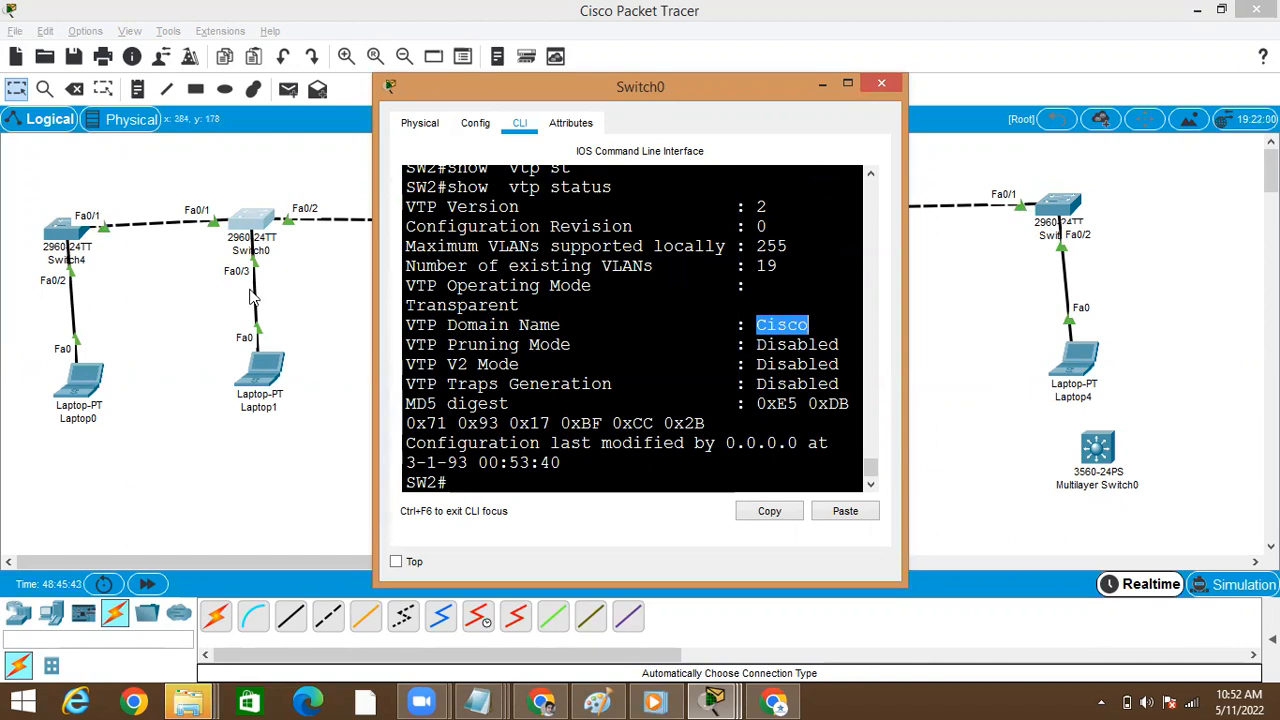
{"action": "left_click", "coordinate": [845, 88]}
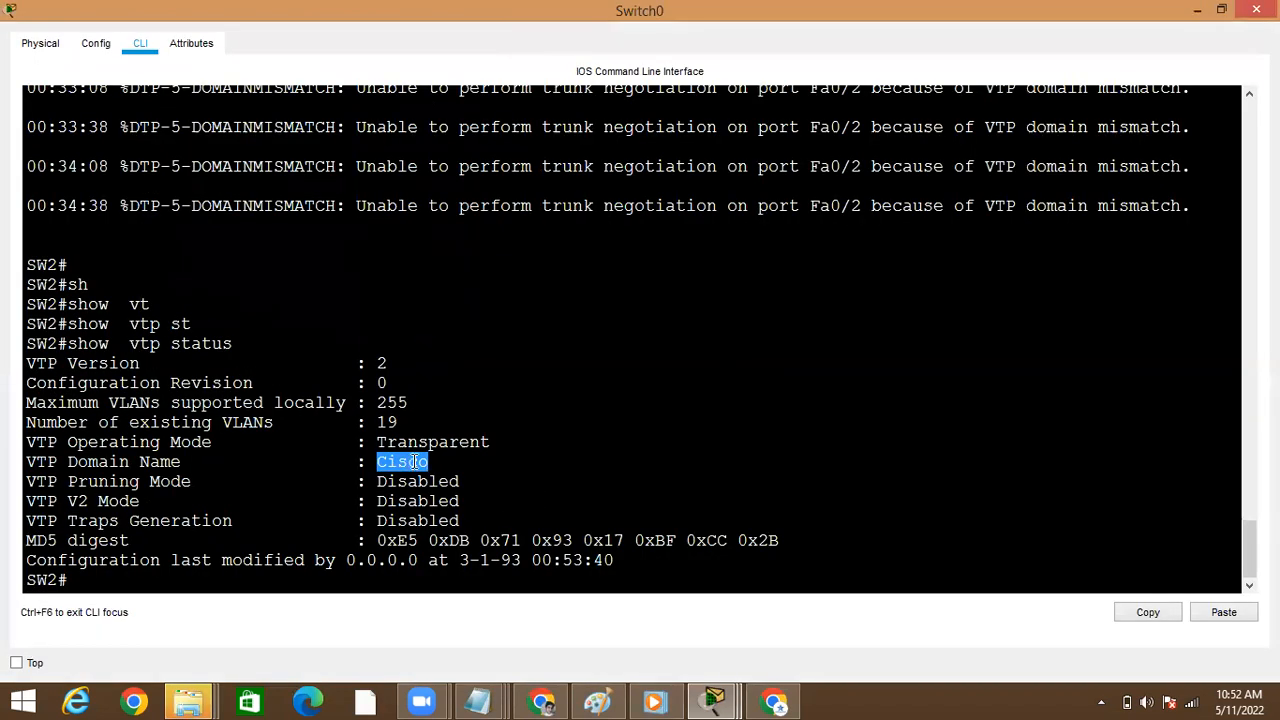
{"action": "left_click", "coordinate": [568, 398]}
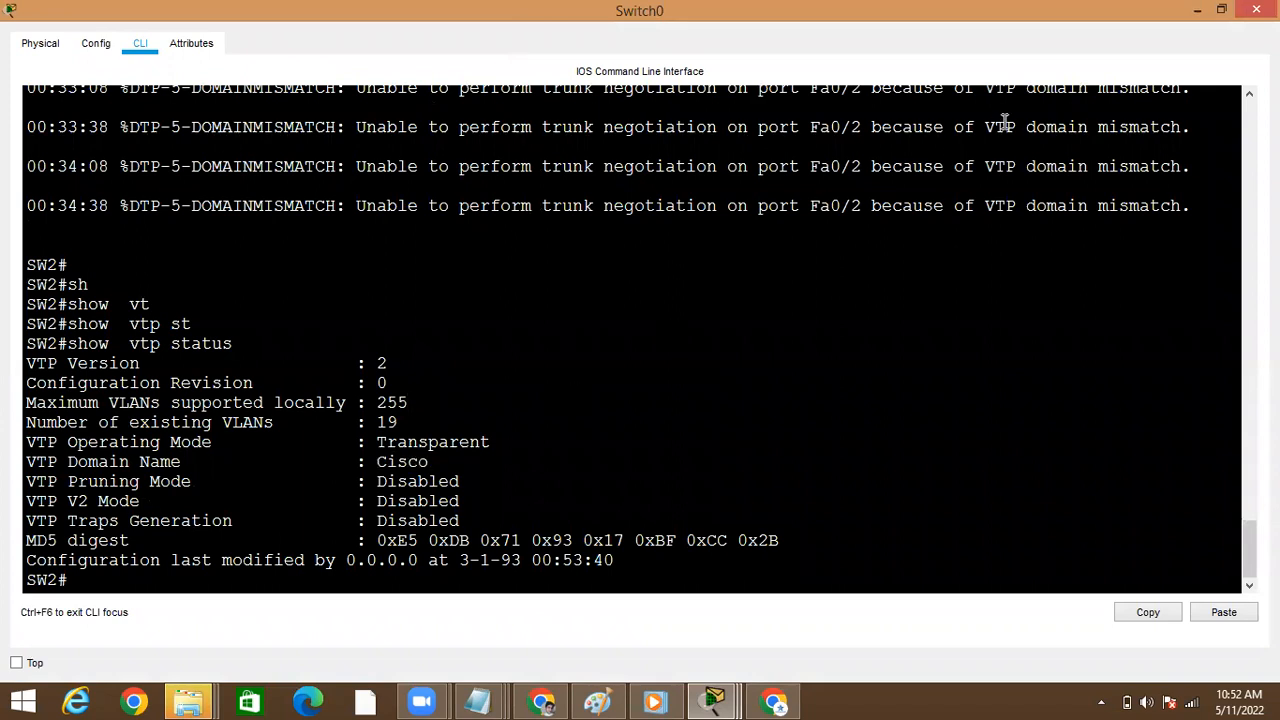
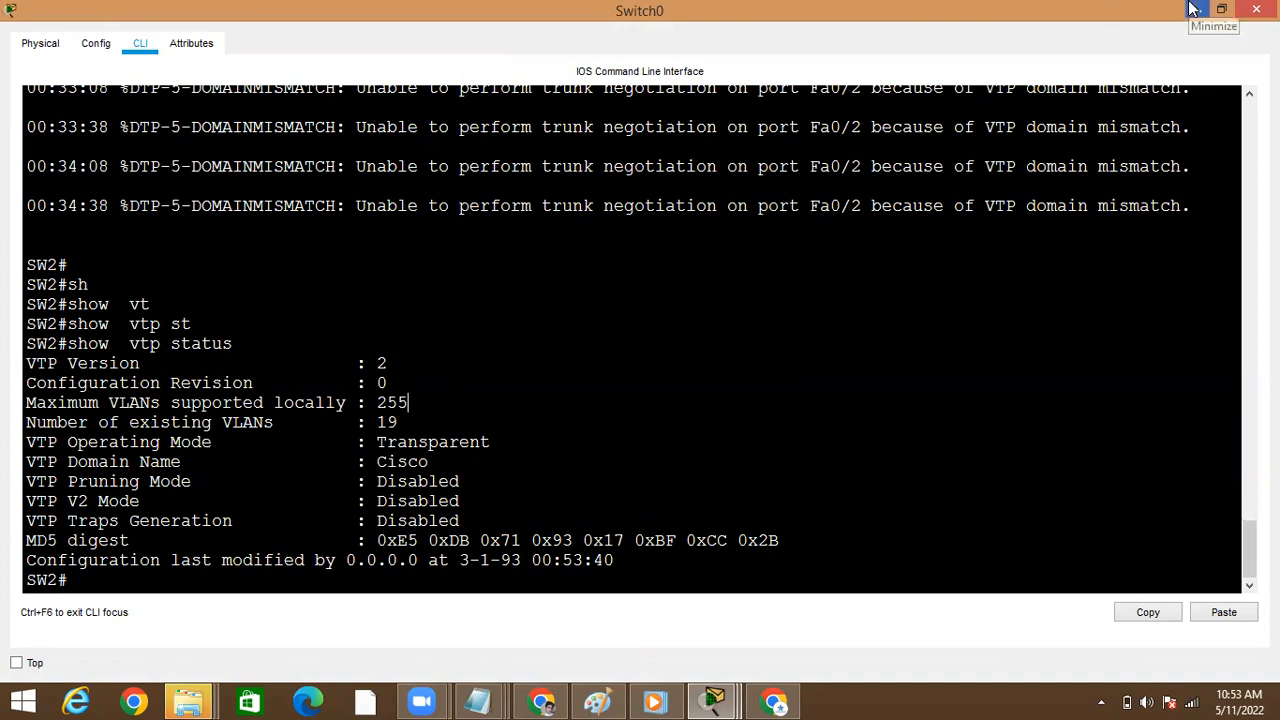
Leave Switch0's command line, open Switch4's command line and enter global configuration mode
{"action": "key", "text": "Return"}
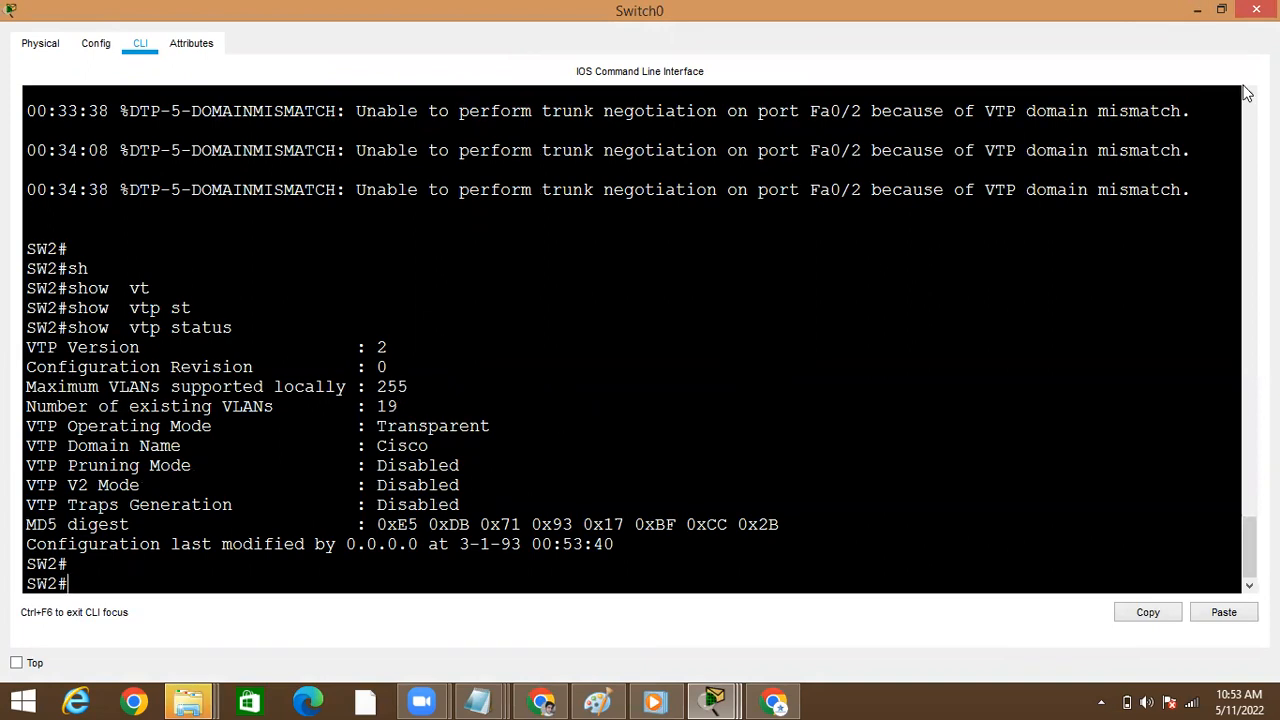
{"action": "left_click", "coordinate": [1197, 12]}
{"action": "left_click", "coordinate": [65, 230]}
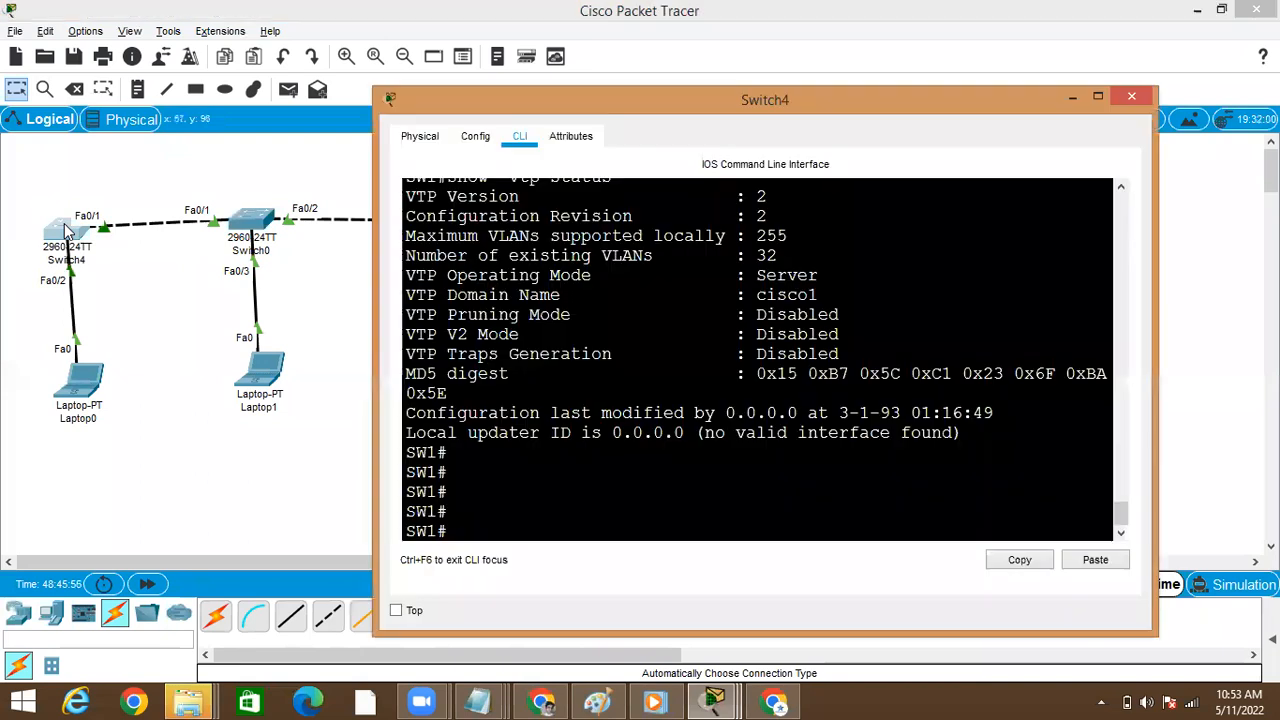
{"action": "left_click", "coordinate": [520, 332]}
{"action": "key", "text": "Return"}
{"action": "key", "text": "Return"}
{"action": "type", "text": "configure t"}
{"action": "key", "text": "Tab"}
{"action": "type", "text": "t"}
{"action": "key", "text": "Return"}
Set Switch4's VTP domain name to Cisco and exit configuration mode
{"action": "type", "text": "v"}
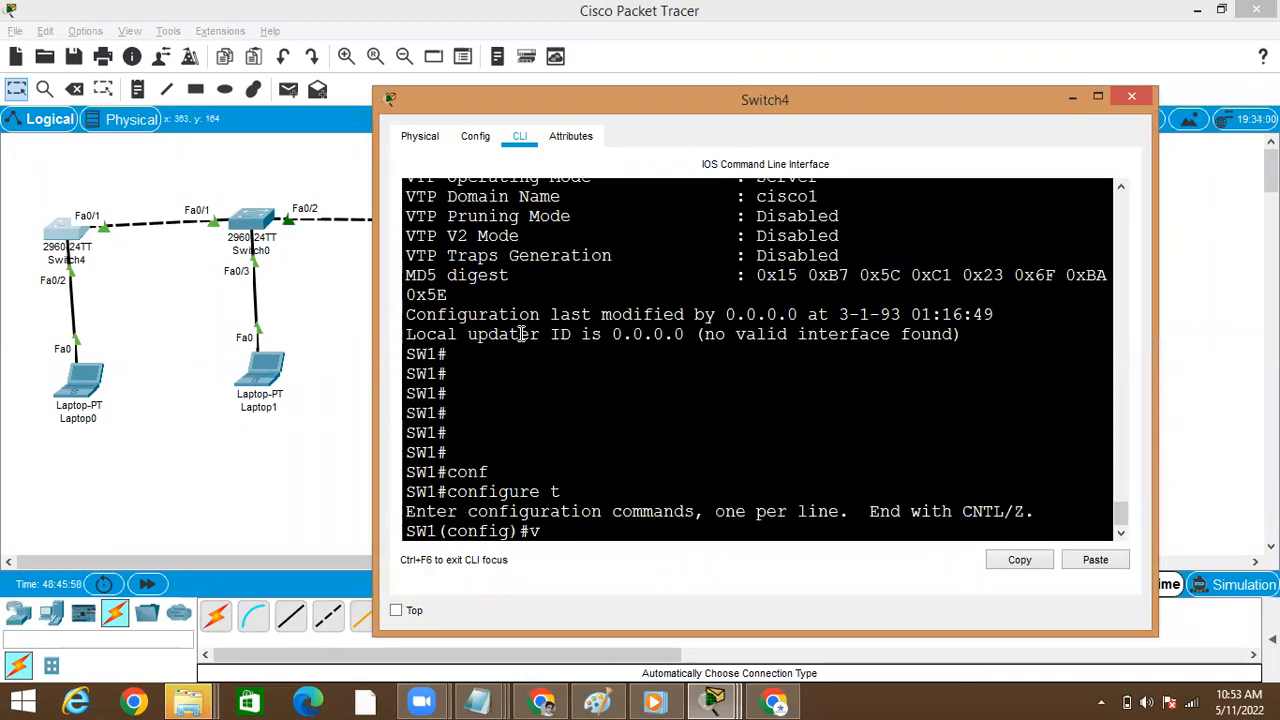
{"action": "type", "text": "t"}
{"action": "key", "text": "Tab"}
{"action": "type", "text": "dmo"}
{"action": "key", "text": "Tab"}
{"action": "key", "text": "BackSpace"}
{"action": "key", "text": "BackSpace"}
{"action": "type", "text": "om"}
{"action": "key", "text": "Tab"}
{"action": "type", "text": "Cisco"}
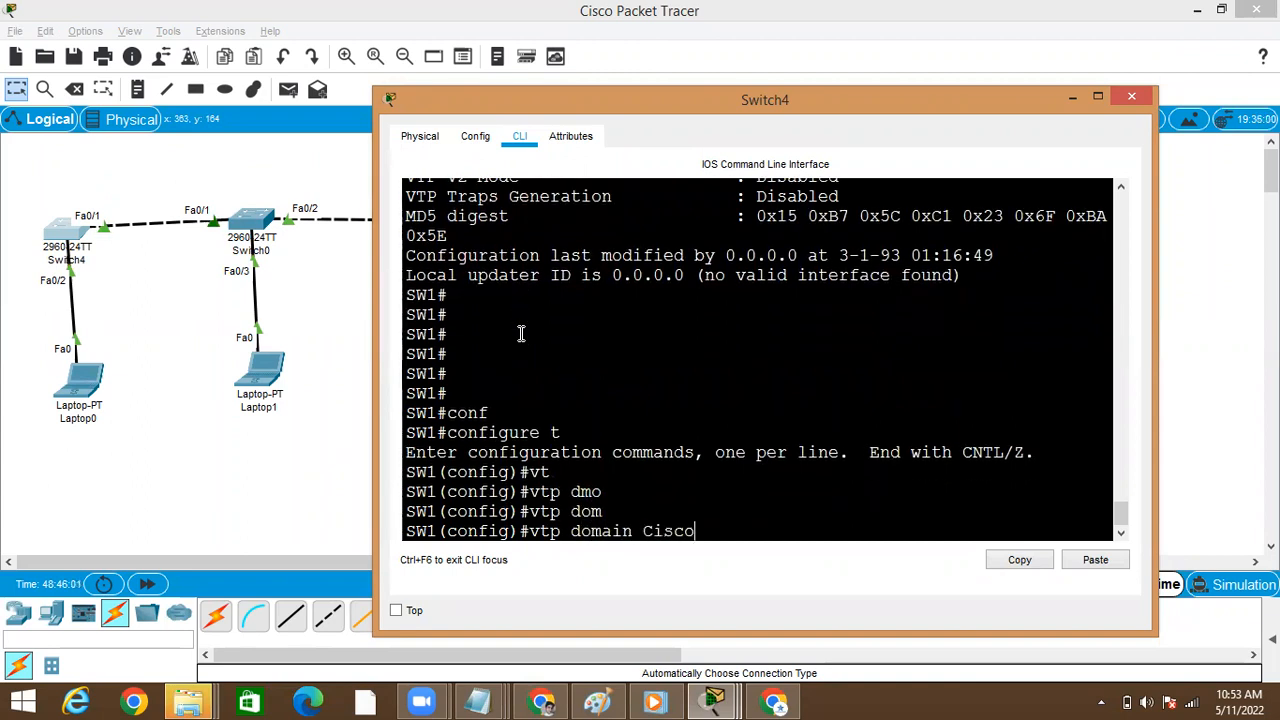
{"action": "key", "text": "Return"}
{"action": "key", "text": "ctrl+z"}
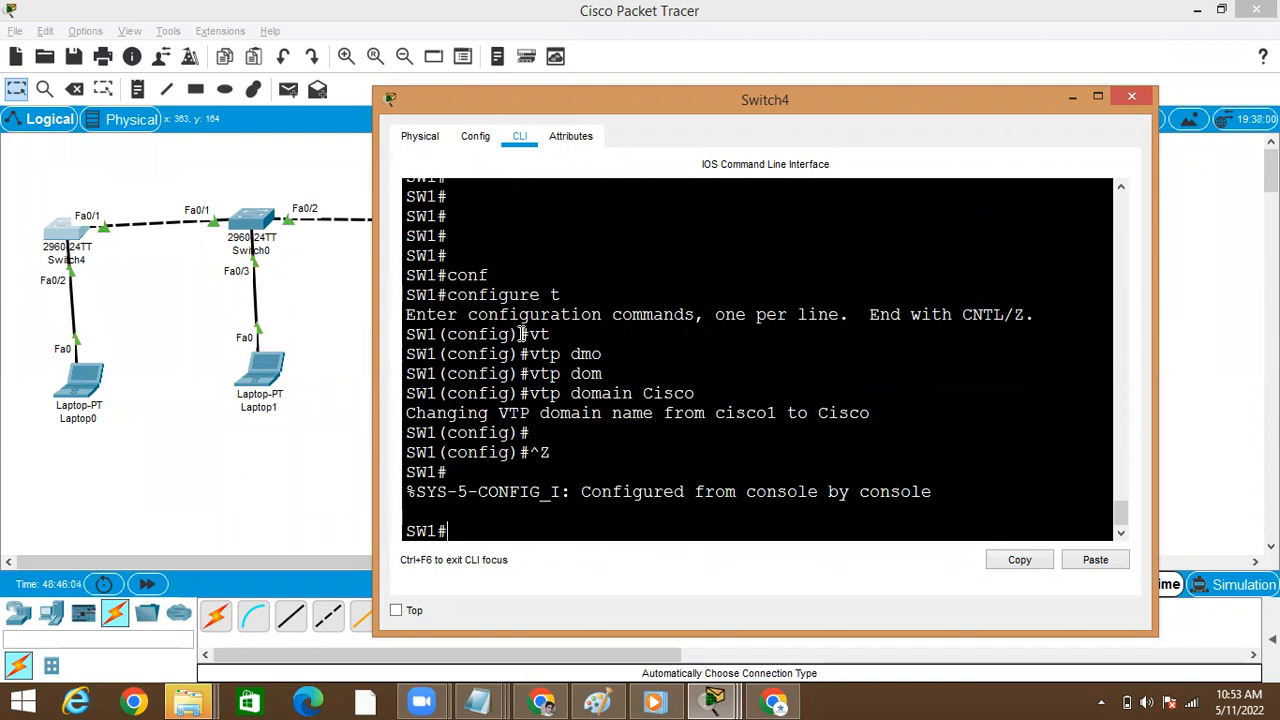
{"action": "key", "text": "Return"}
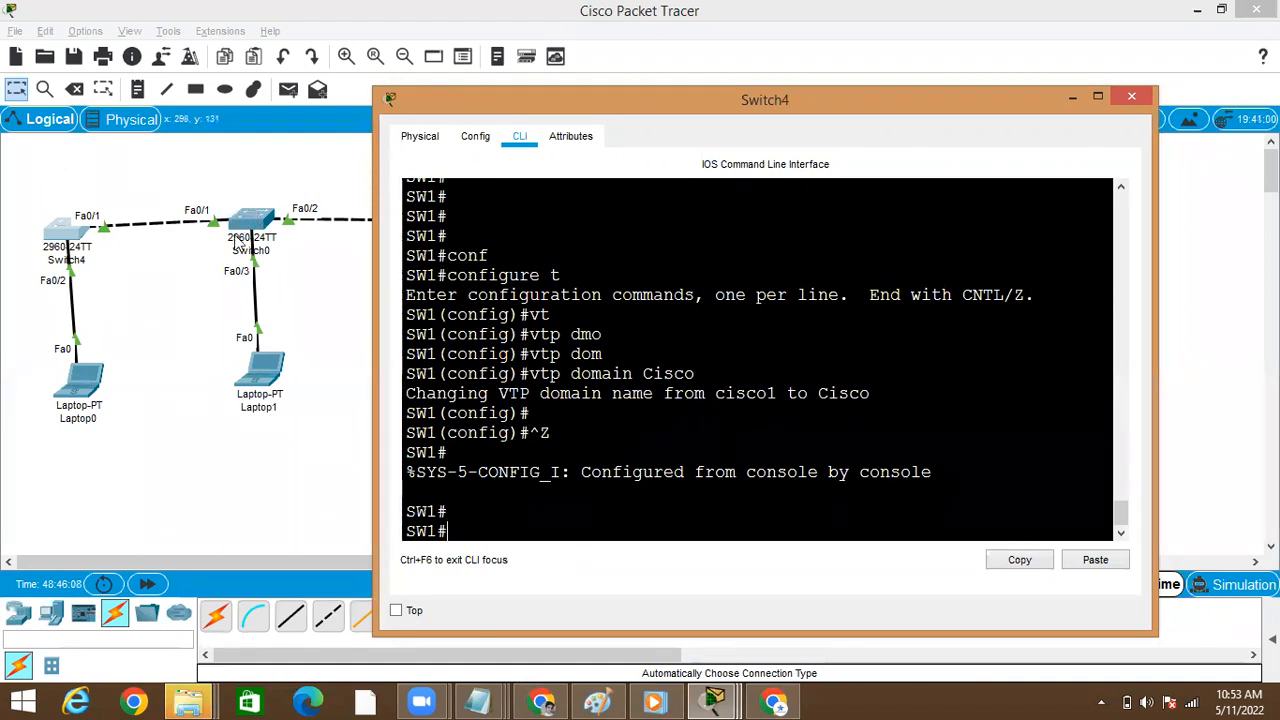
Return to the topology, fast-forward the simulation time, and open Switch1's command line in a maximized window
{"action": "left_click", "coordinate": [191, 246]}
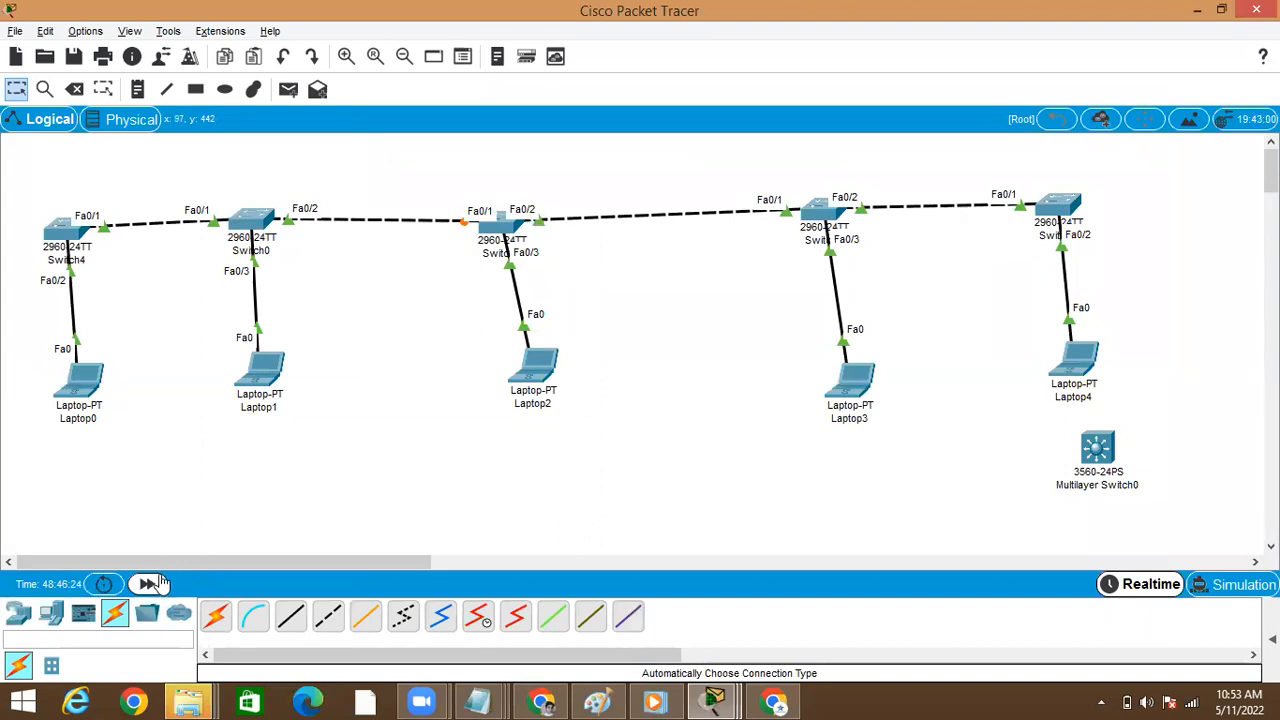
{"action": "left_click", "coordinate": [155, 587]}
{"action": "left_click", "coordinate": [502, 226]}
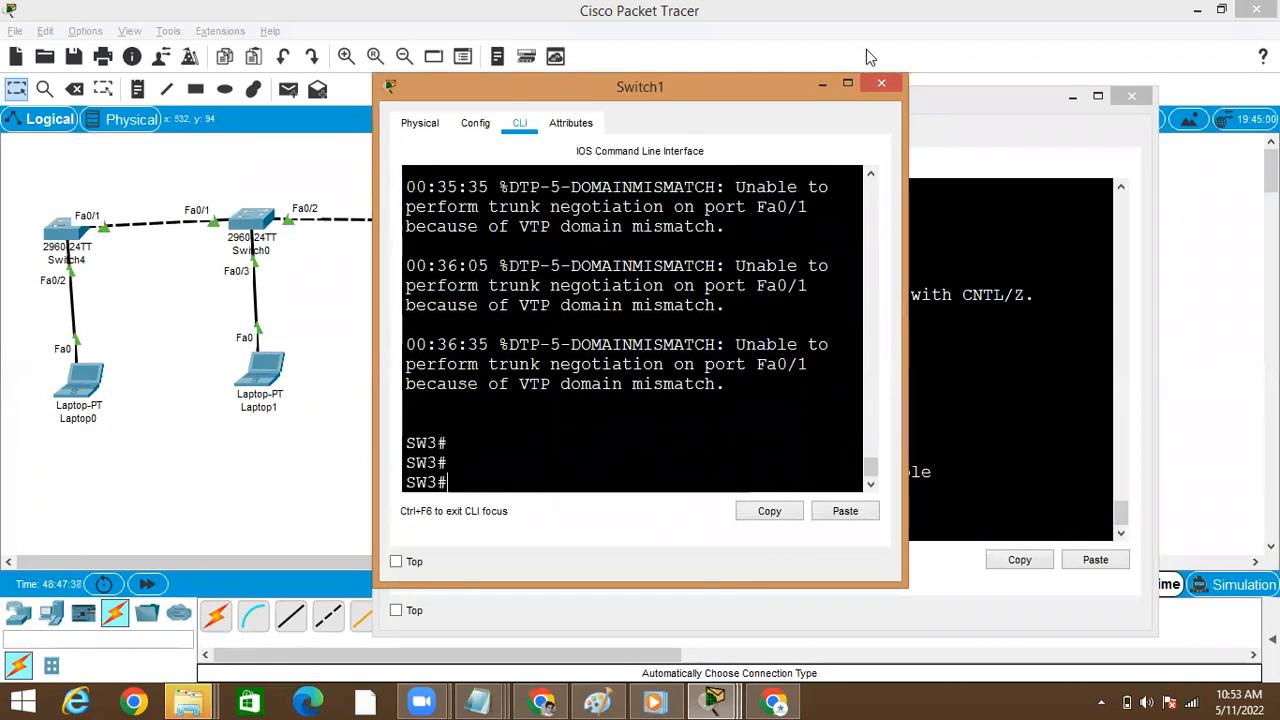
{"action": "left_click", "coordinate": [849, 87]}
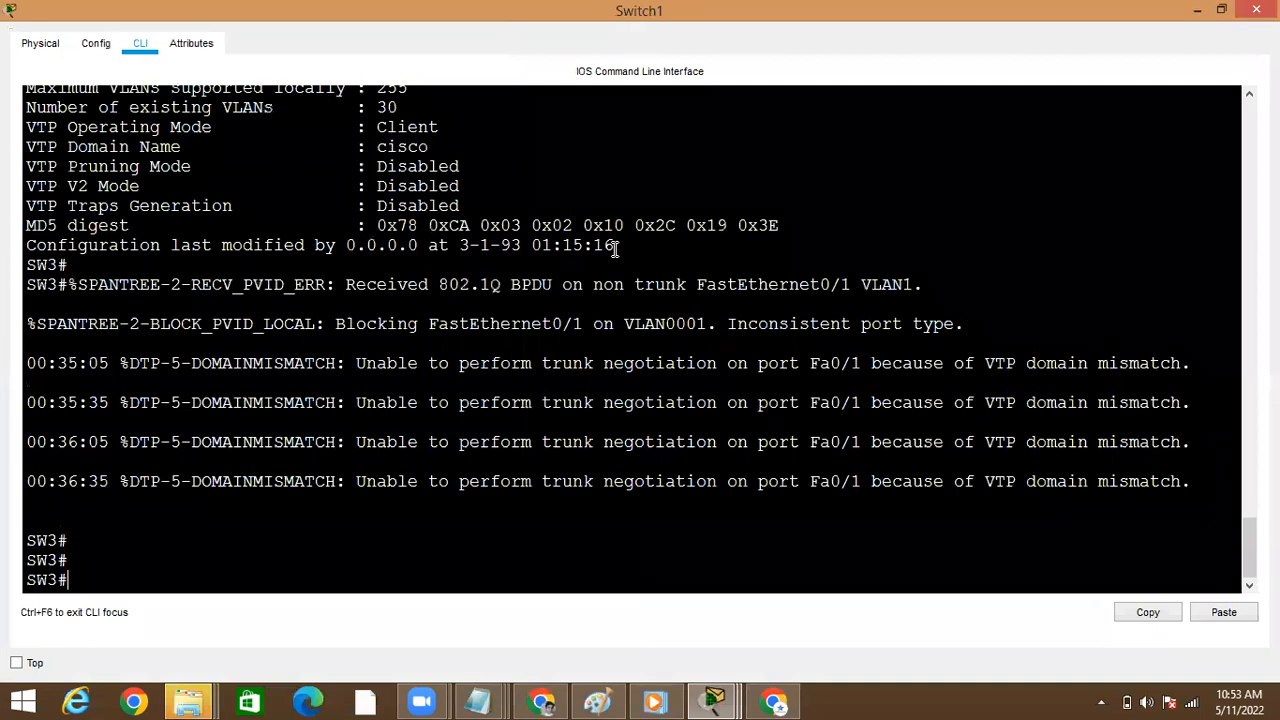
Run show vtp status on Switch1 to check its VTP domain name, and return to the topology
{"action": "key", "text": "Tab"}
{"action": "type", "text": "vt"}
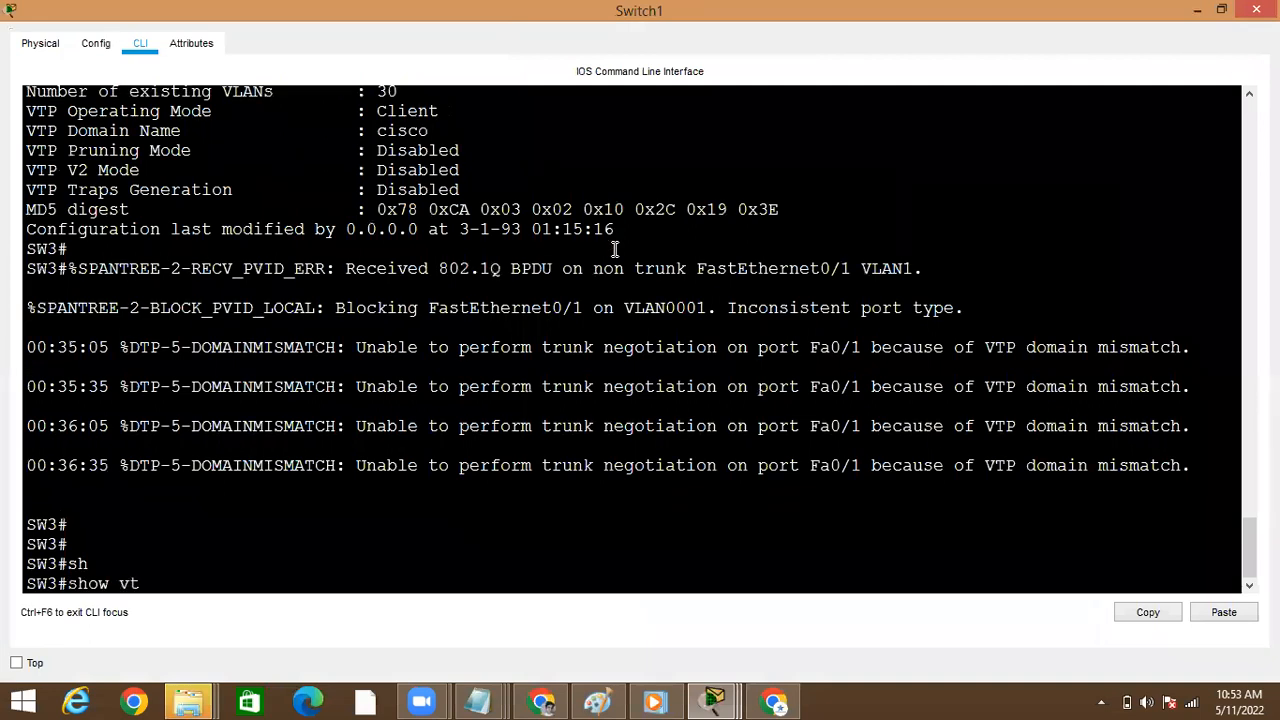
{"action": "key", "text": "Tab"}
{"action": "type", "text": "st"}
{"action": "key", "text": "Tab"}
{"action": "key", "text": "Return"}
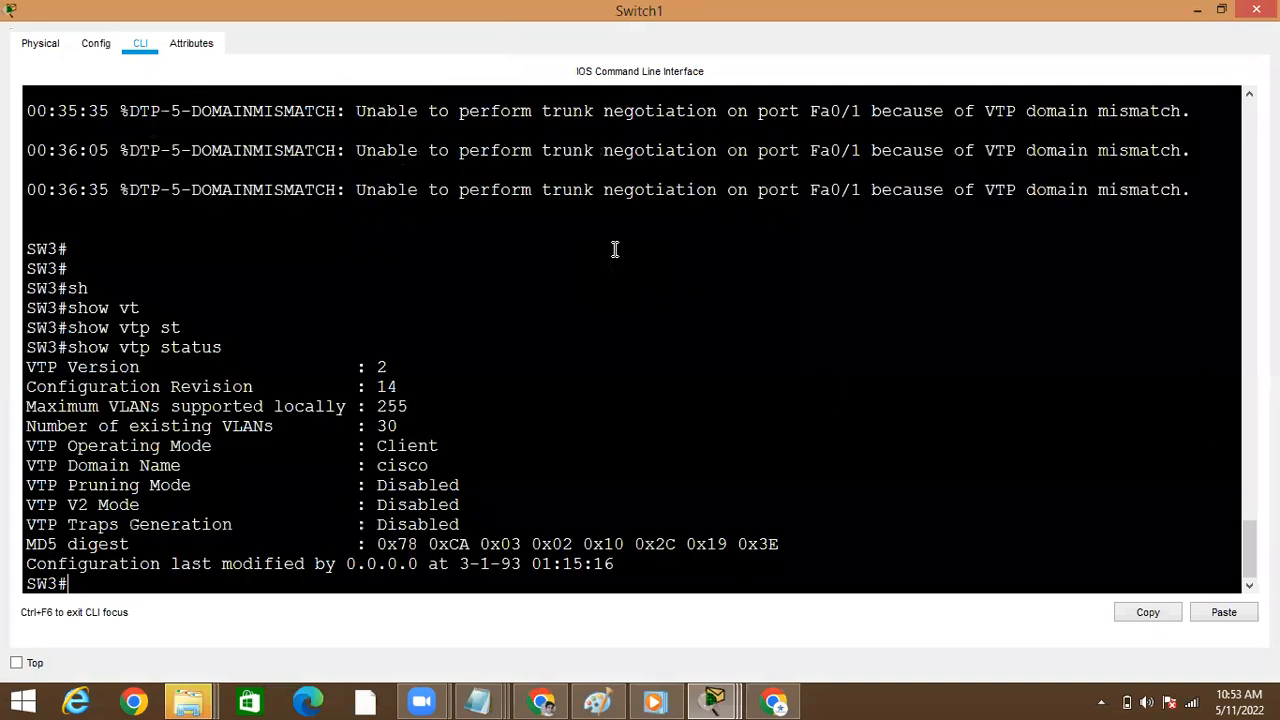
{"action": "double_click", "coordinate": [390, 465]}
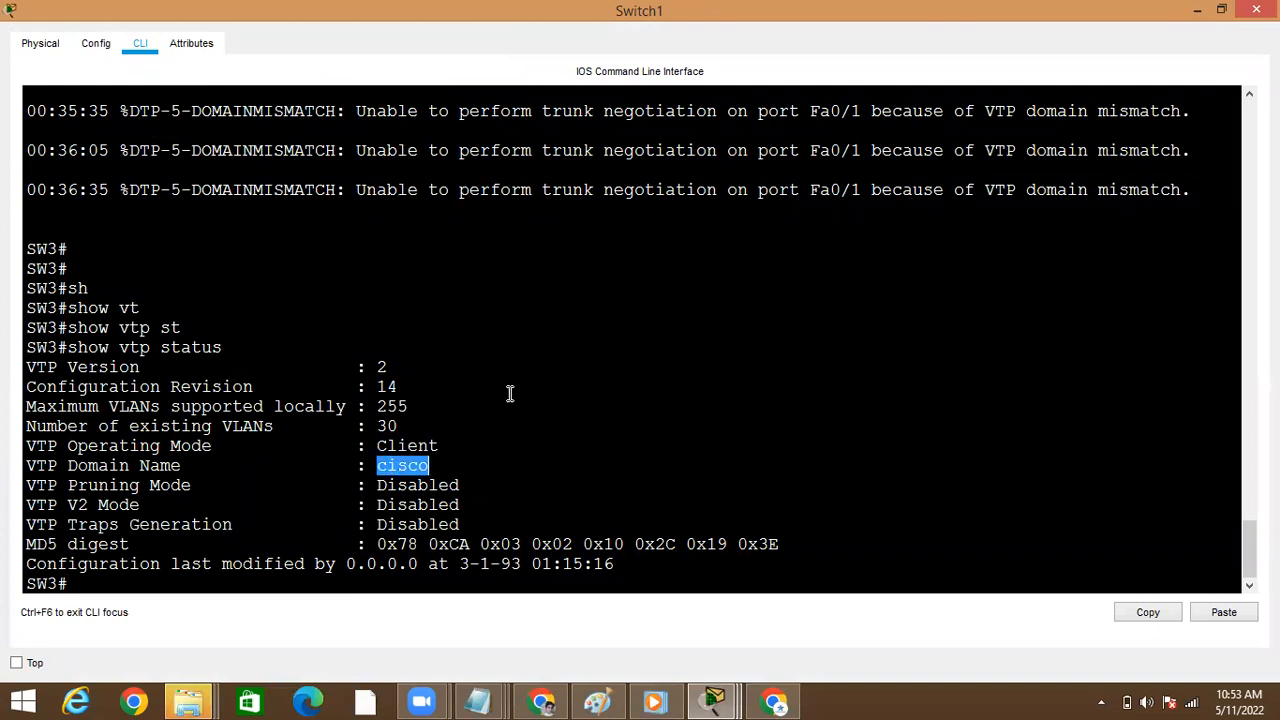
{"action": "left_click", "coordinate": [1201, 9]}
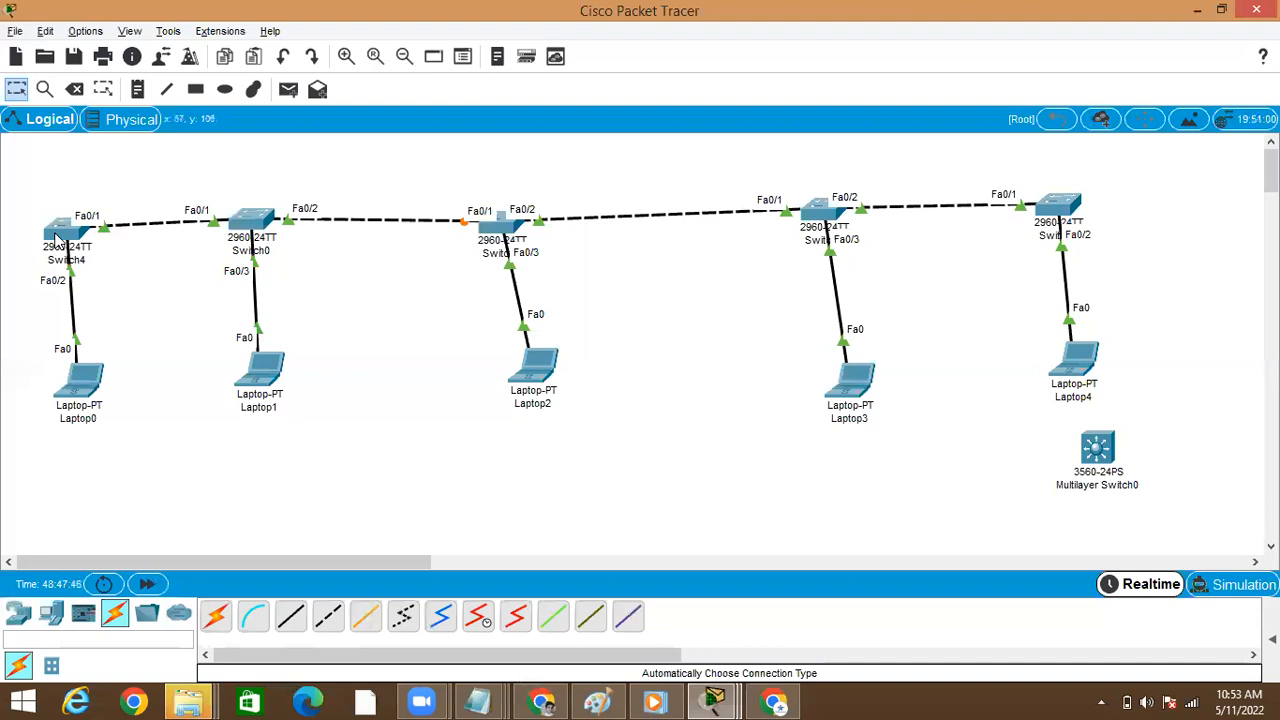
Reopen Switch4's command line in a maximized window and compare the domain name's spelling in its VTP change
{"action": "left_click", "coordinate": [62, 228]}
{"action": "key", "text": "Return"}
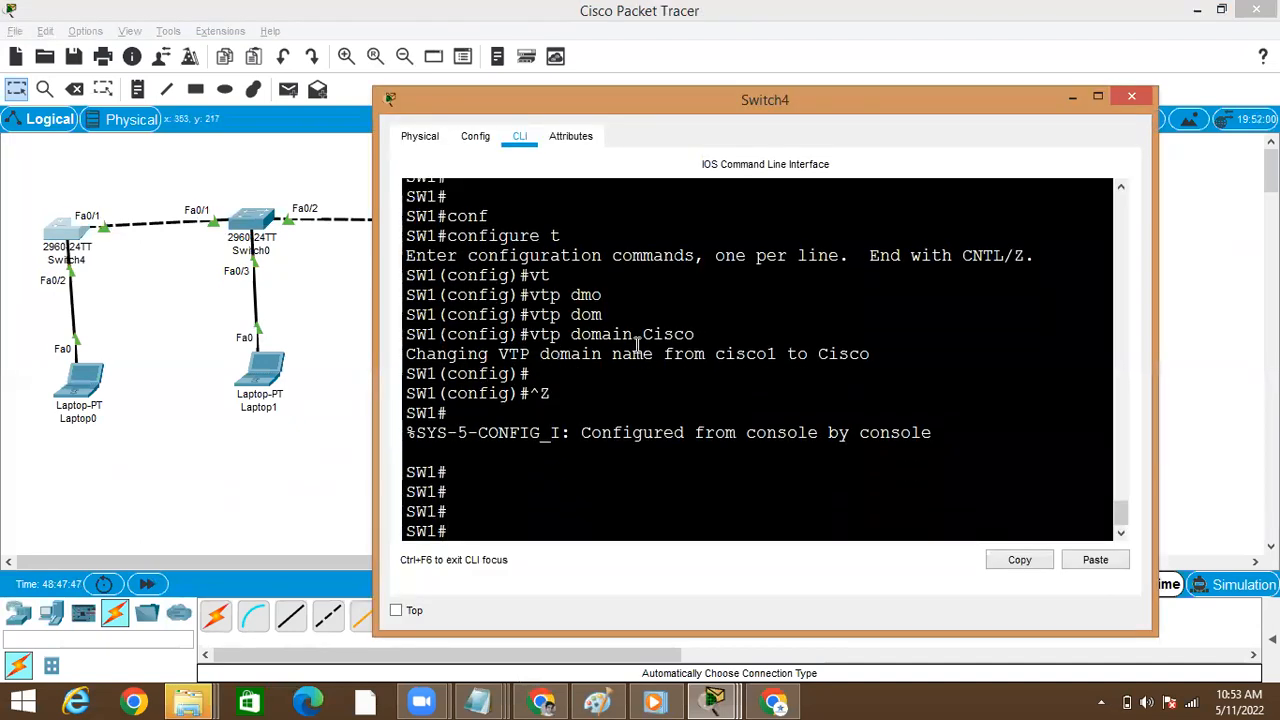
{"action": "left_click", "coordinate": [1098, 96]}
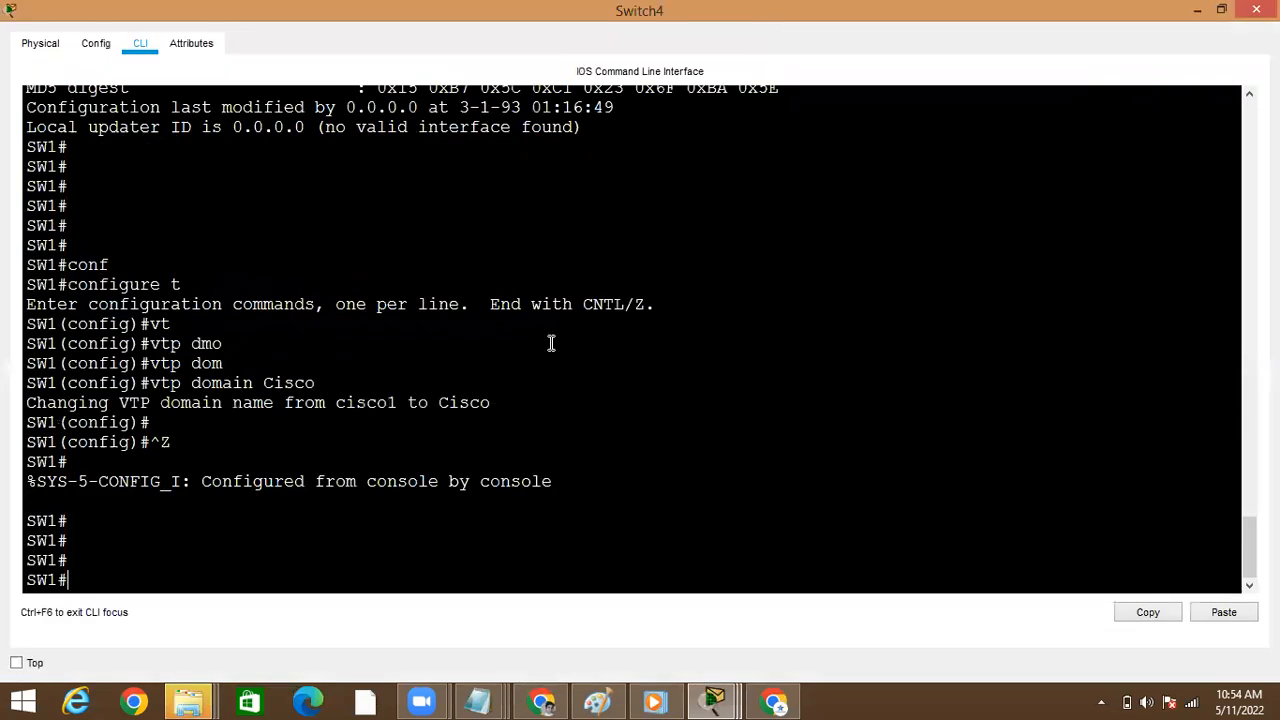
{"action": "double_click", "coordinate": [446, 403]}
{"action": "left_click", "coordinate": [444, 489]}
{"action": "key", "text": "Return"}
Enter global configuration mode on Switch4 with configure terminal
{"action": "type", "text": "conf"}
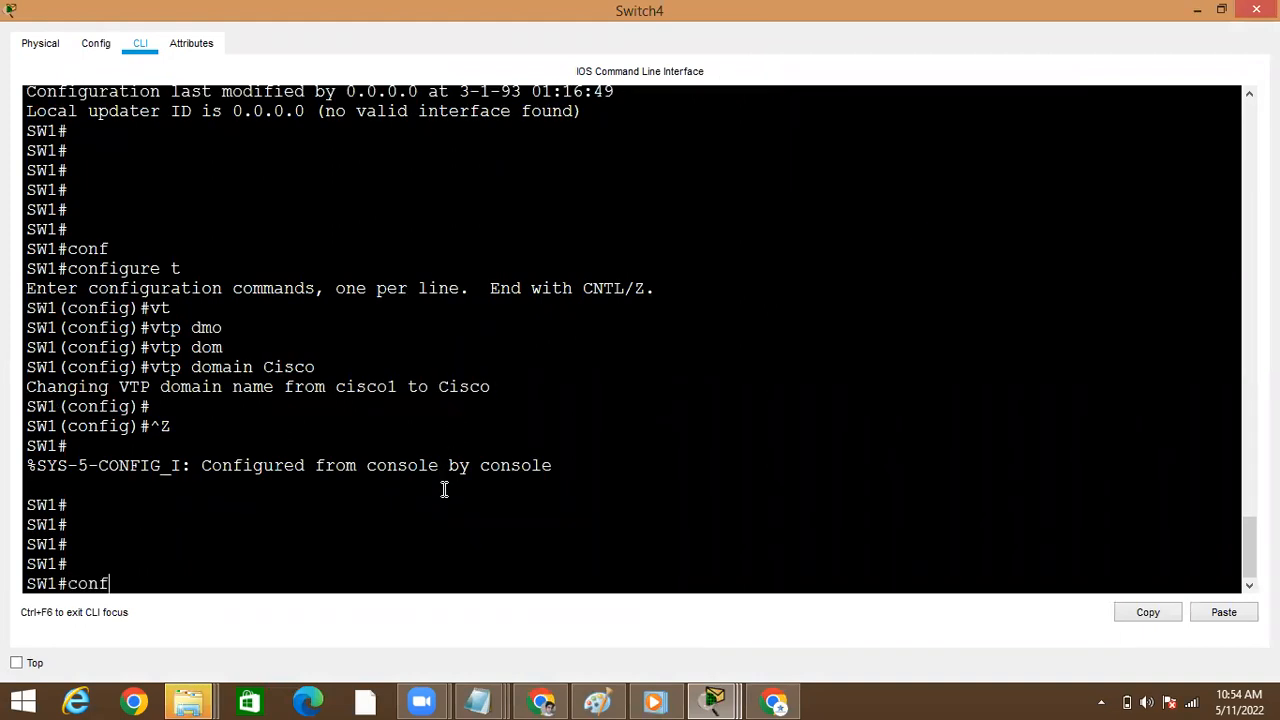
{"action": "key", "text": "Tab"}
{"action": "type", "text": "t"}
{"action": "key", "text": "BackSpace"}
{"action": "key", "text": "BackSpace"}
{"action": "key", "text": "BackSpace"}
{"action": "key", "text": "BackSpace"}
{"action": "key", "text": "BackSpace"}
{"action": "key", "text": "BackSpace"}
{"action": "key", "text": "BackSpace"}
{"action": "key", "text": "BackSpace"}
{"action": "key", "text": "BackSpace"}
{"action": "key", "text": "BackSpace"}
{"action": "type", "text": "conf"}
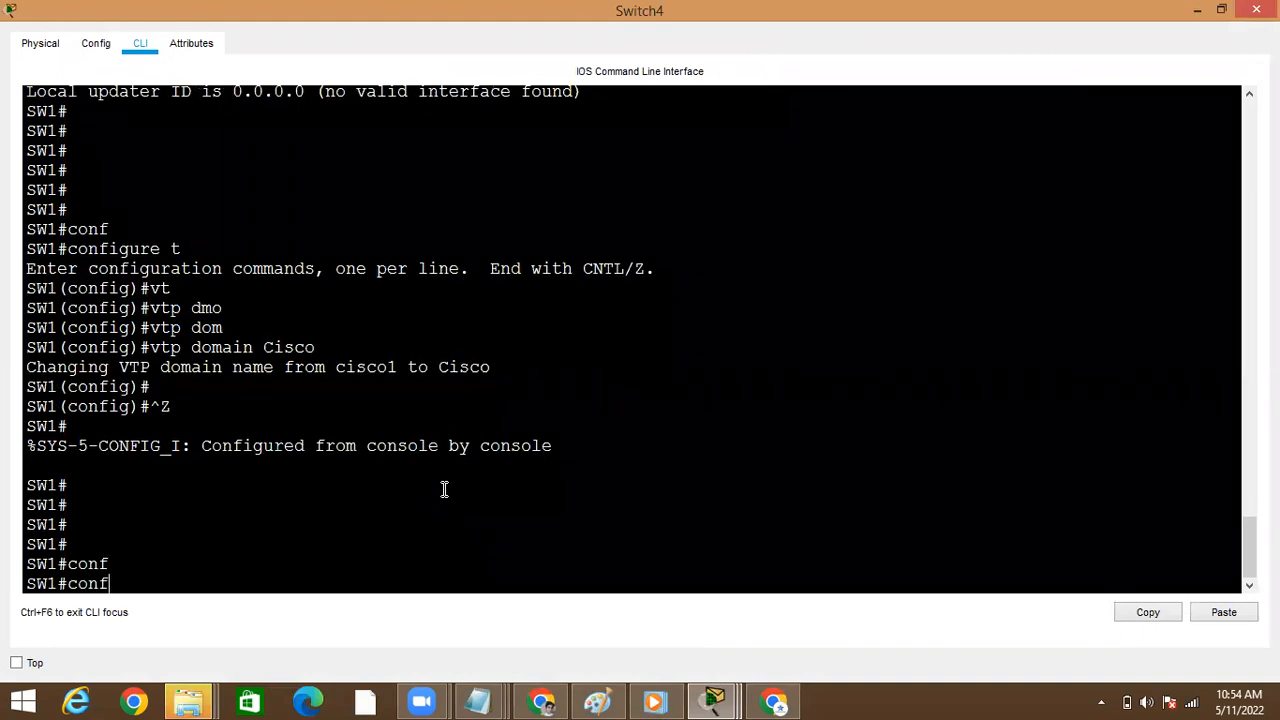
{"action": "type", "text": "f"}
{"action": "key", "text": "Tab"}
{"action": "type", "text": "t"}
{"action": "key", "text": "Tab"}
{"action": "key", "text": "Return"}
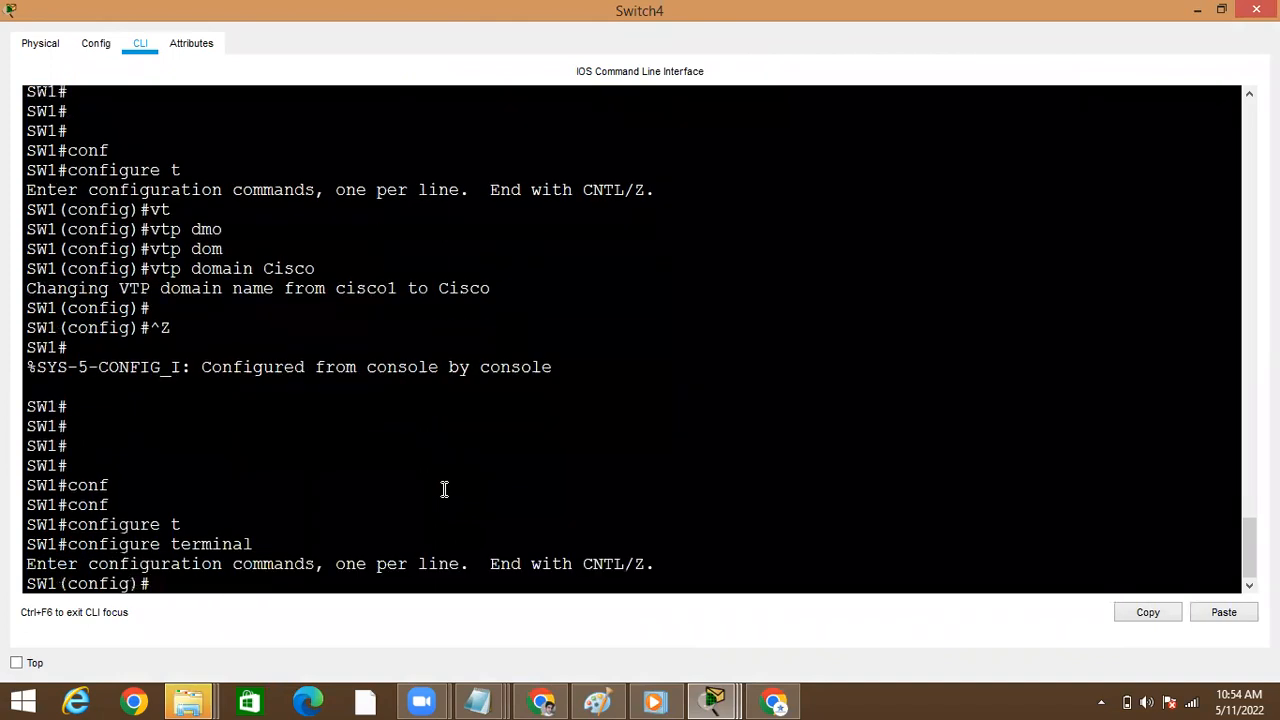
Create VLAN 879 on Switch4 and exit configuration mode
{"action": "type", "text": "vl"}
{"action": "key", "text": "Tab"}
{"action": "type", "text": "8"}
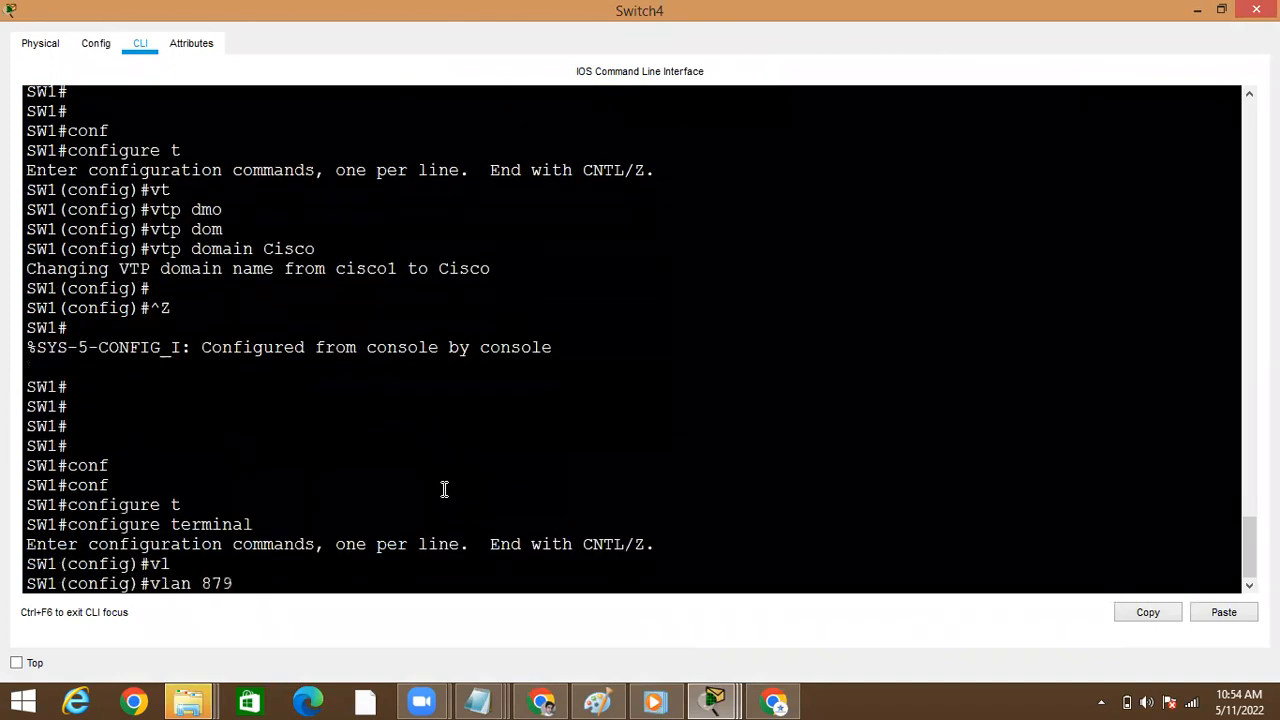
{"action": "type", "text": "79"}
{"action": "key", "text": "Return"}
{"action": "type", "text": "exit"}
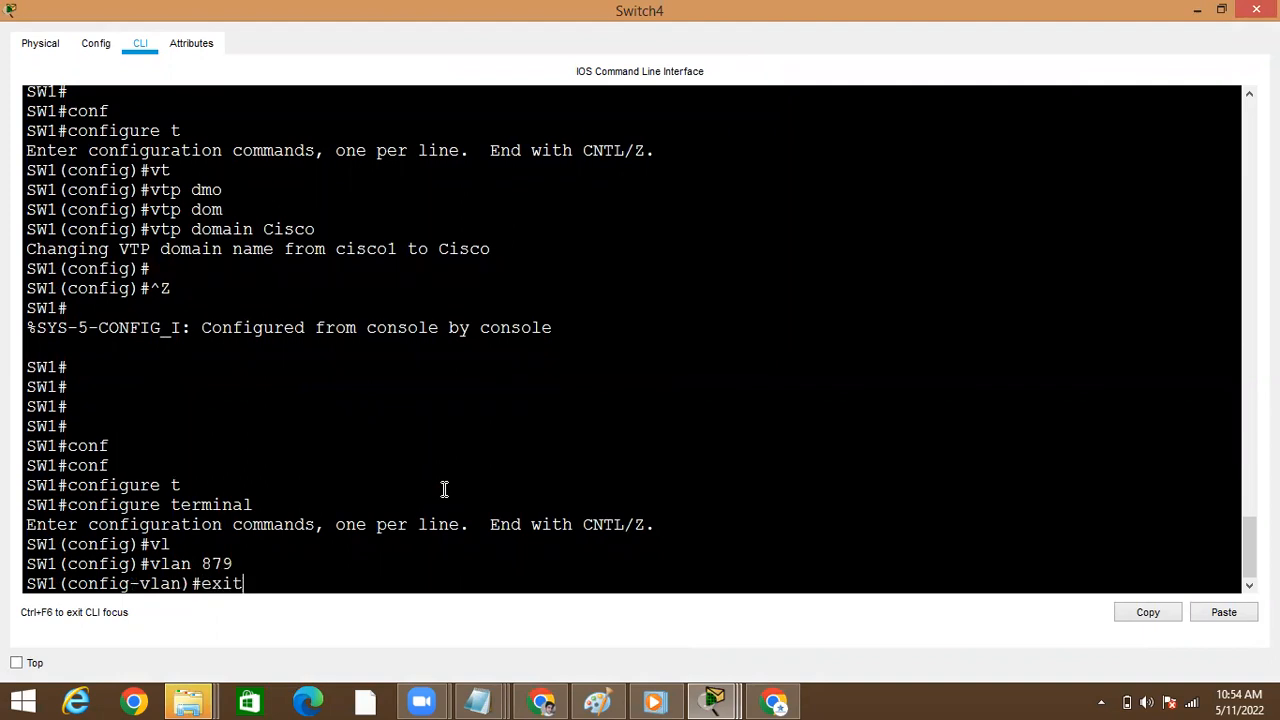
{"action": "key", "text": "Return"}
{"action": "key", "text": "ctrl+z"}
Run show vtp status on Switch4 to check its configuration revision and domain name, and return to the topology
{"action": "type", "text": "show"}
{"action": "key", "text": "Tab"}
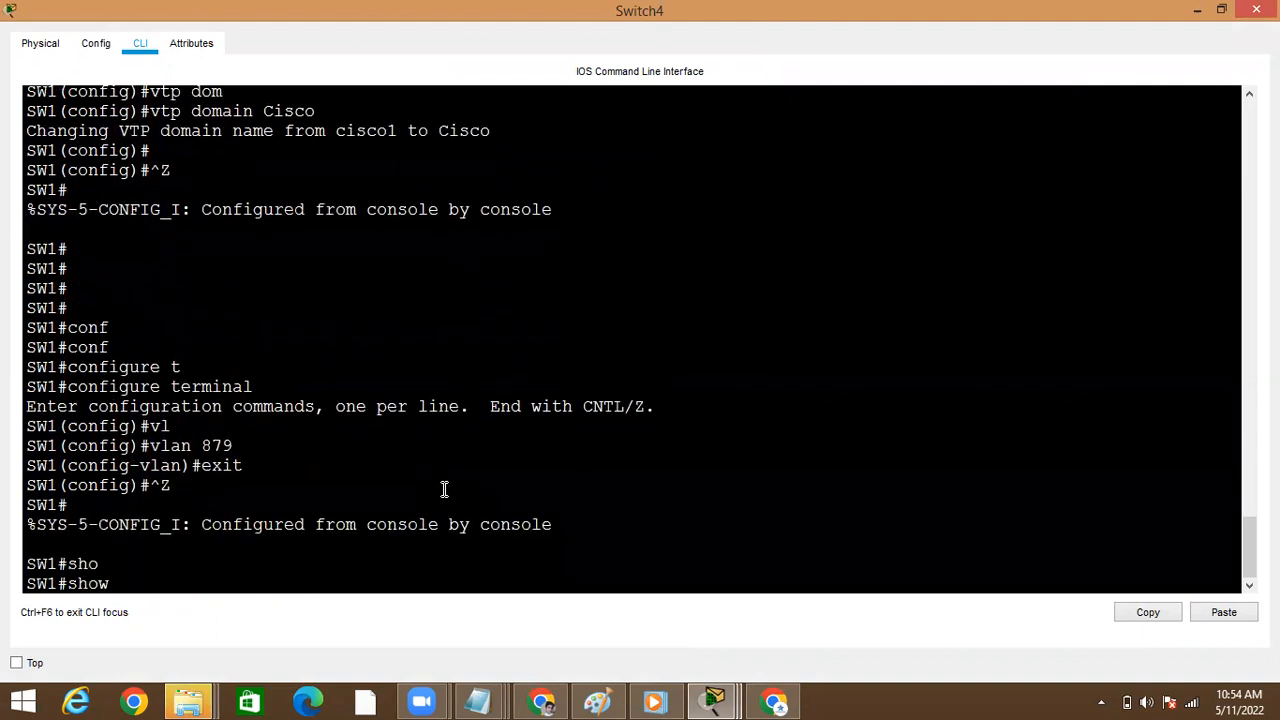
{"action": "type", "text": "vt"}
{"action": "key", "text": "Tab"}
{"action": "type", "text": "st"}
{"action": "key", "text": "Tab"}
{"action": "key", "text": "Return"}
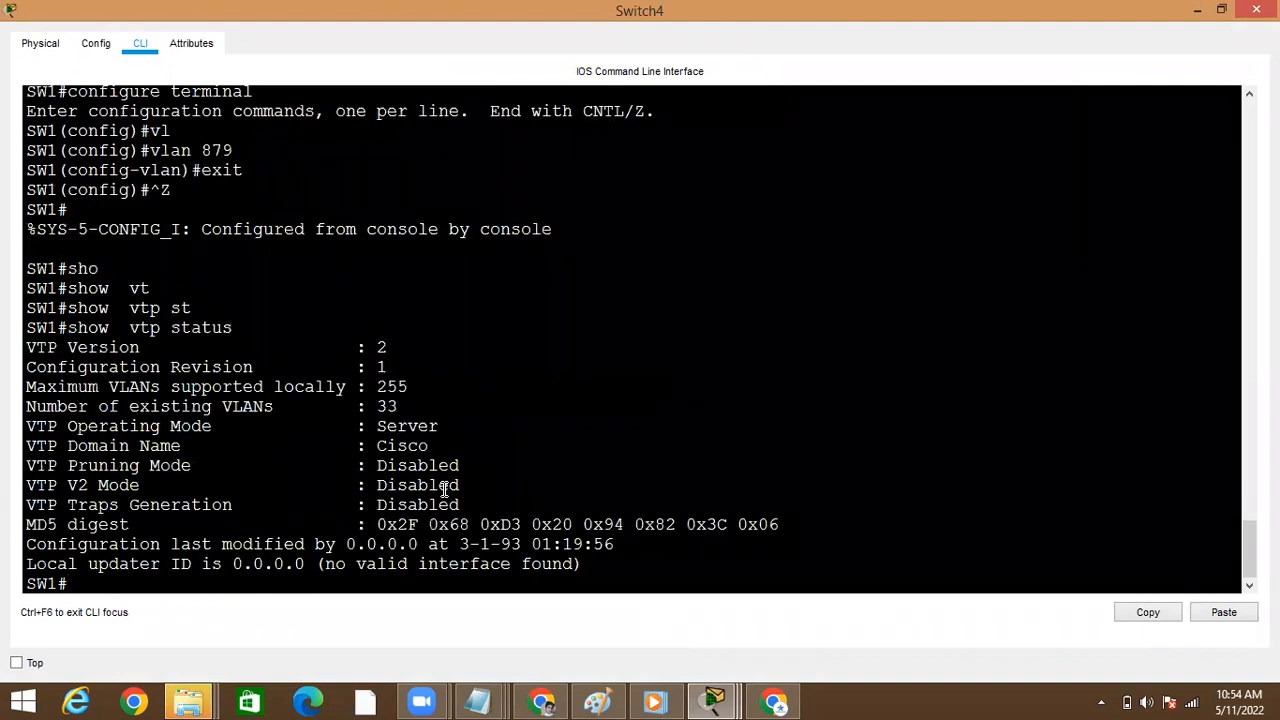
{"action": "double_click", "coordinate": [380, 367]}
{"action": "double_click", "coordinate": [408, 445]}
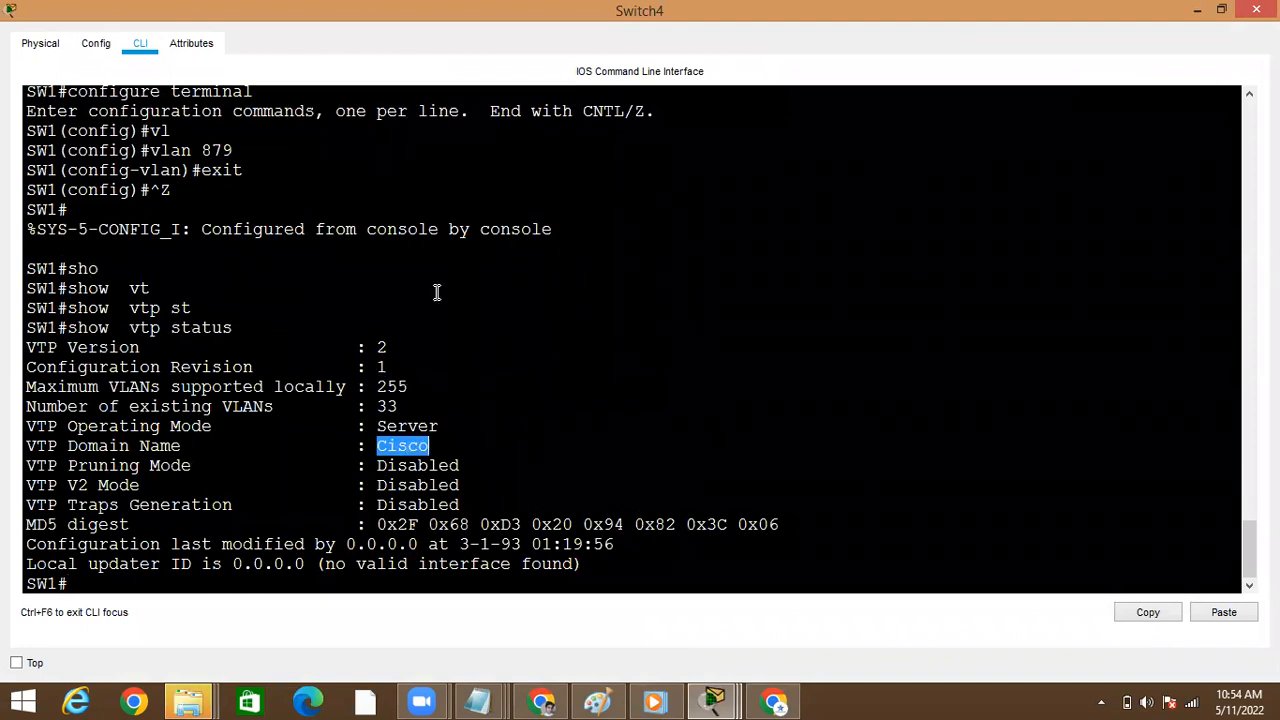
{"action": "left_click", "coordinate": [1198, 12]}
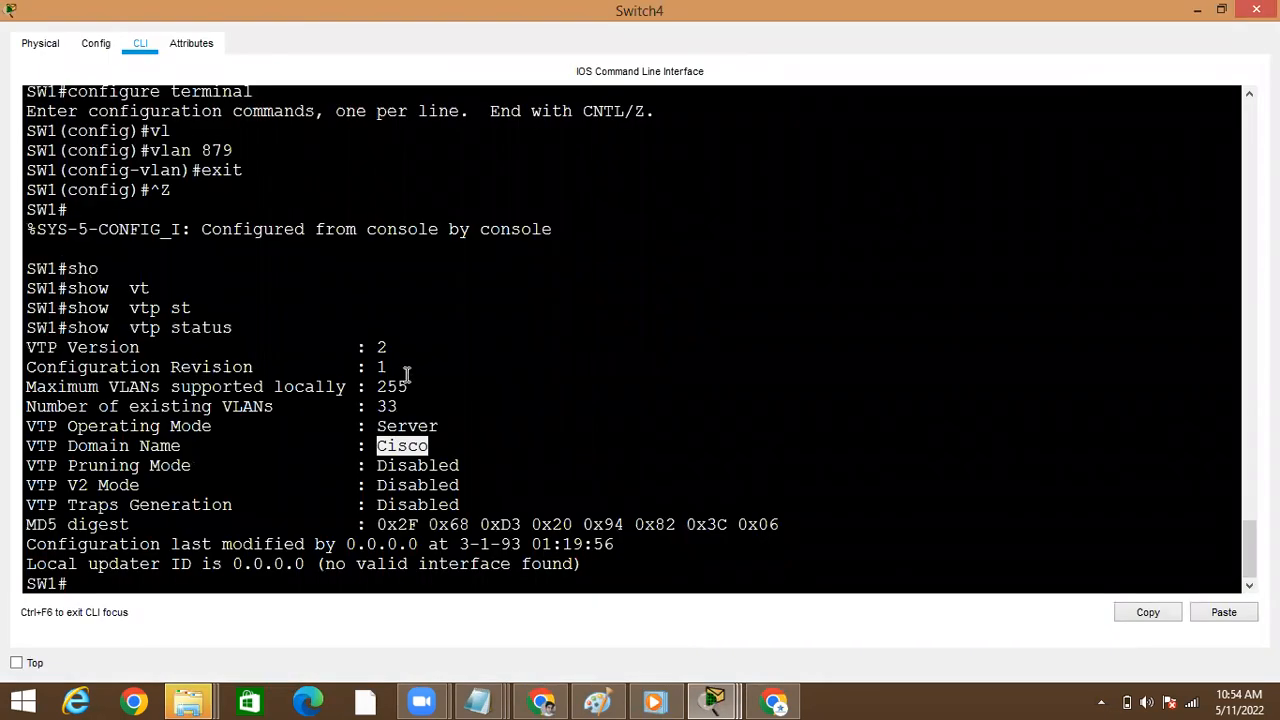
Rerun show vtp status in Switch4's command line to recheck its VTP details
{"action": "left_click", "coordinate": [407, 372]}
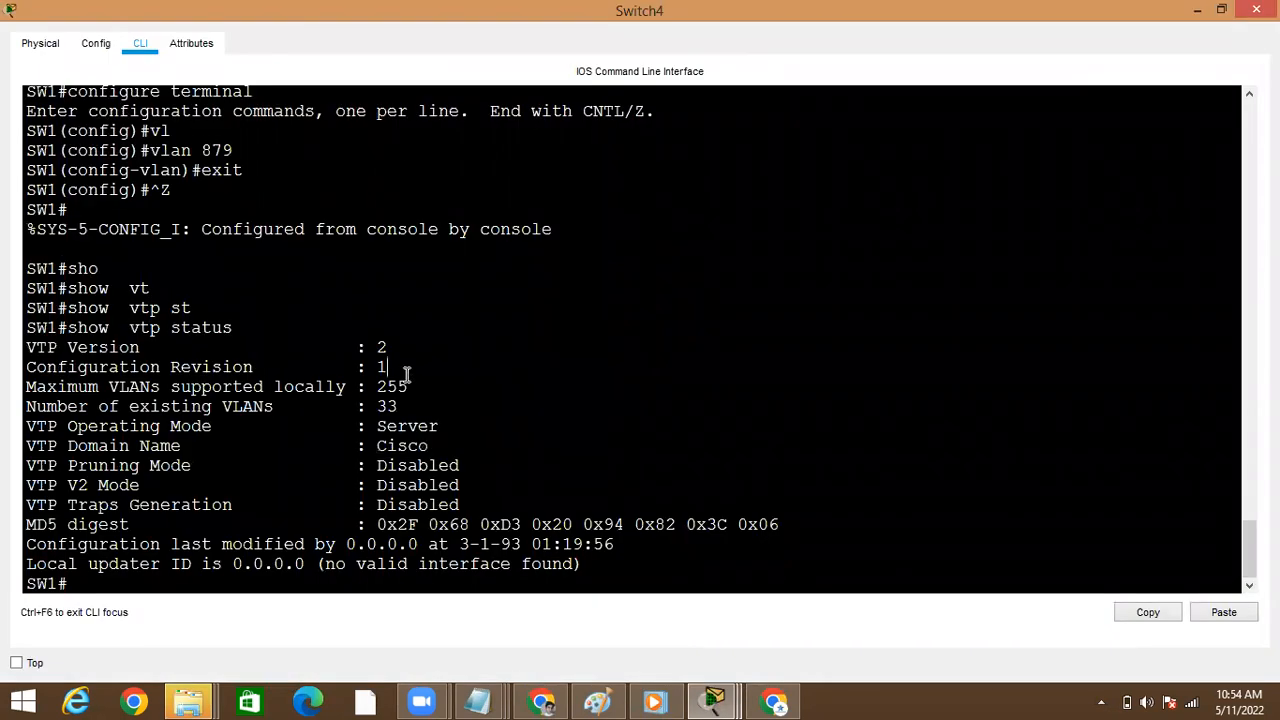
{"action": "key", "text": "Up"}
{"action": "key", "text": "Return"}
{"action": "key", "text": "Up"}
{"action": "key", "text": "Down"}
{"action": "key", "text": "Up"}
{"action": "key", "text": "Down"}
{"action": "key", "text": "Up"}
{"action": "key", "text": "Down"}
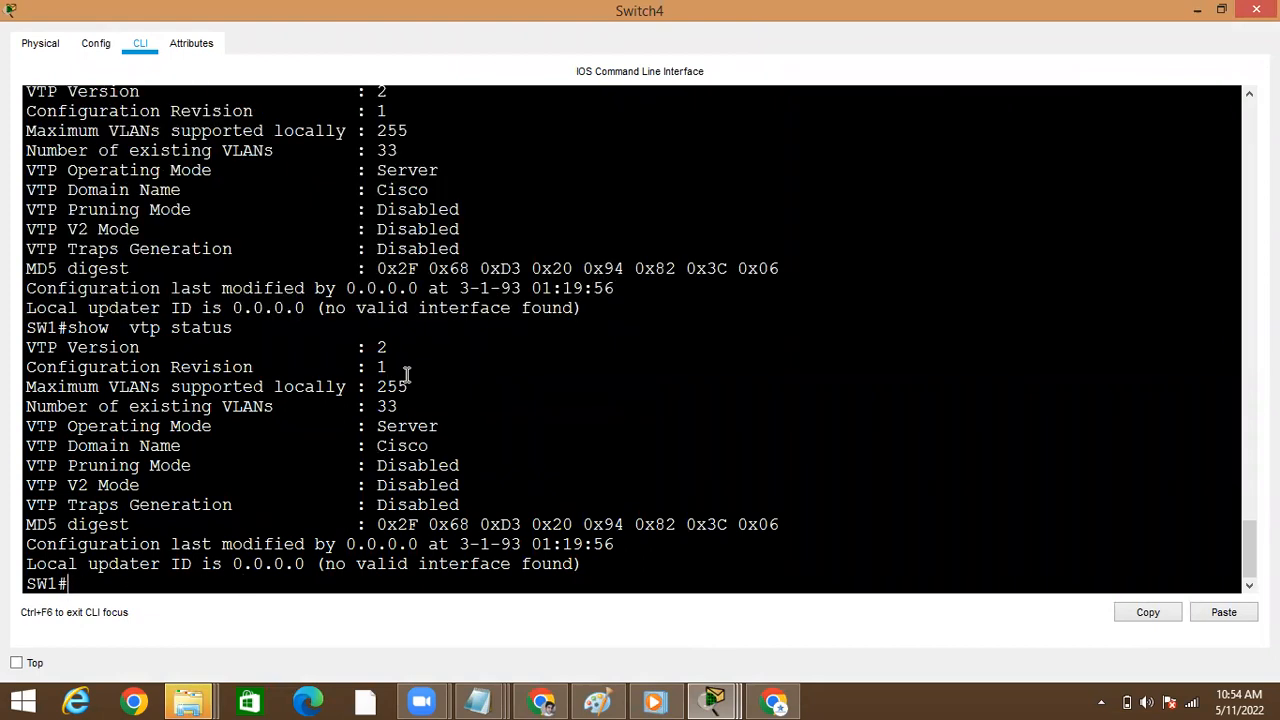
{"action": "key", "text": "Up"}
{"action": "key", "text": "Down"}
{"action": "key", "text": "Up"}
{"action": "key", "text": "Down"}
{"action": "key", "text": "Up"}
{"action": "key", "text": "Down"}
{"action": "key", "text": "Up"}
{"action": "key", "text": "Down"}
{"action": "key", "text": "Up"}
{"action": "key", "text": "Down"}
{"action": "key", "text": "Up"}
{"action": "key", "text": "Down"}
{"action": "key", "text": "Up"}
{"action": "key", "text": "Down"}
{"action": "key", "text": "Up"}
{"action": "key", "text": "Down"}
{"action": "key", "text": "Up"}
{"action": "key", "text": "Down"}
{"action": "key", "text": "Up"}
{"action": "key", "text": "Down"}
Open Switch1's command line from the topology and run show vtp status to check its configuration revision
{"action": "key", "text": "alt+Tab"}
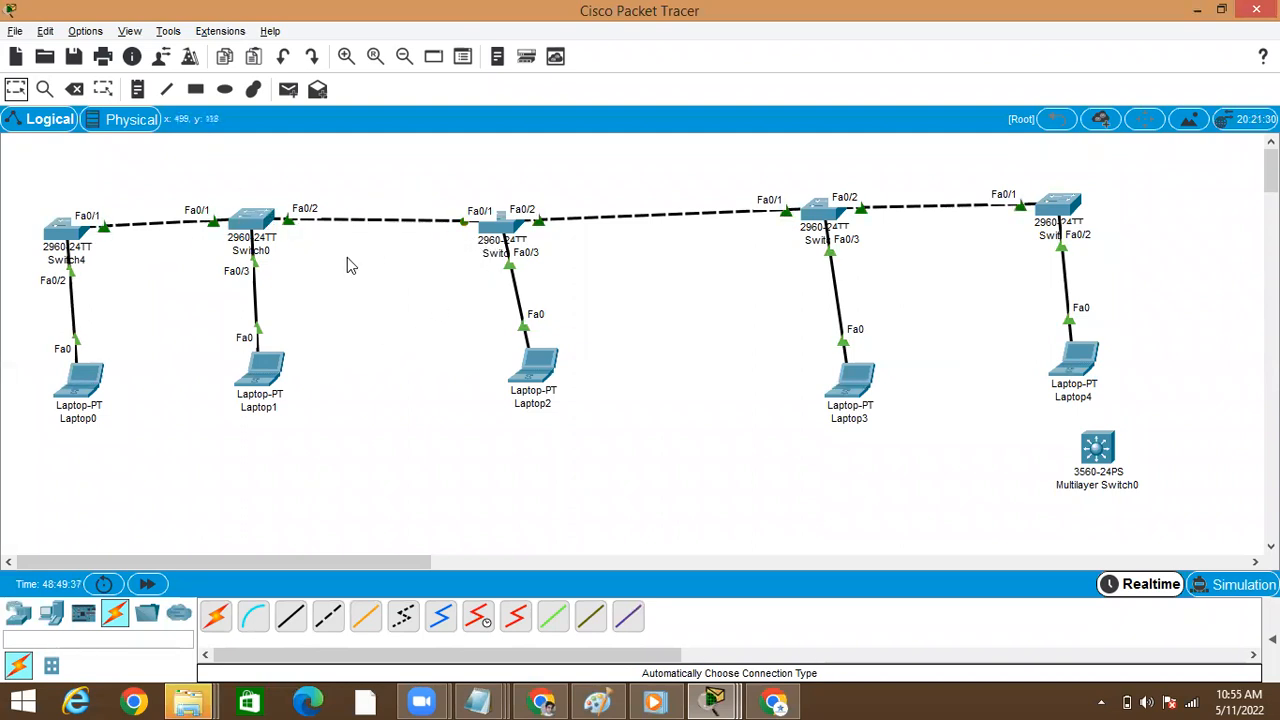
{"action": "left_click", "coordinate": [503, 228]}
{"action": "key", "text": "Return"}
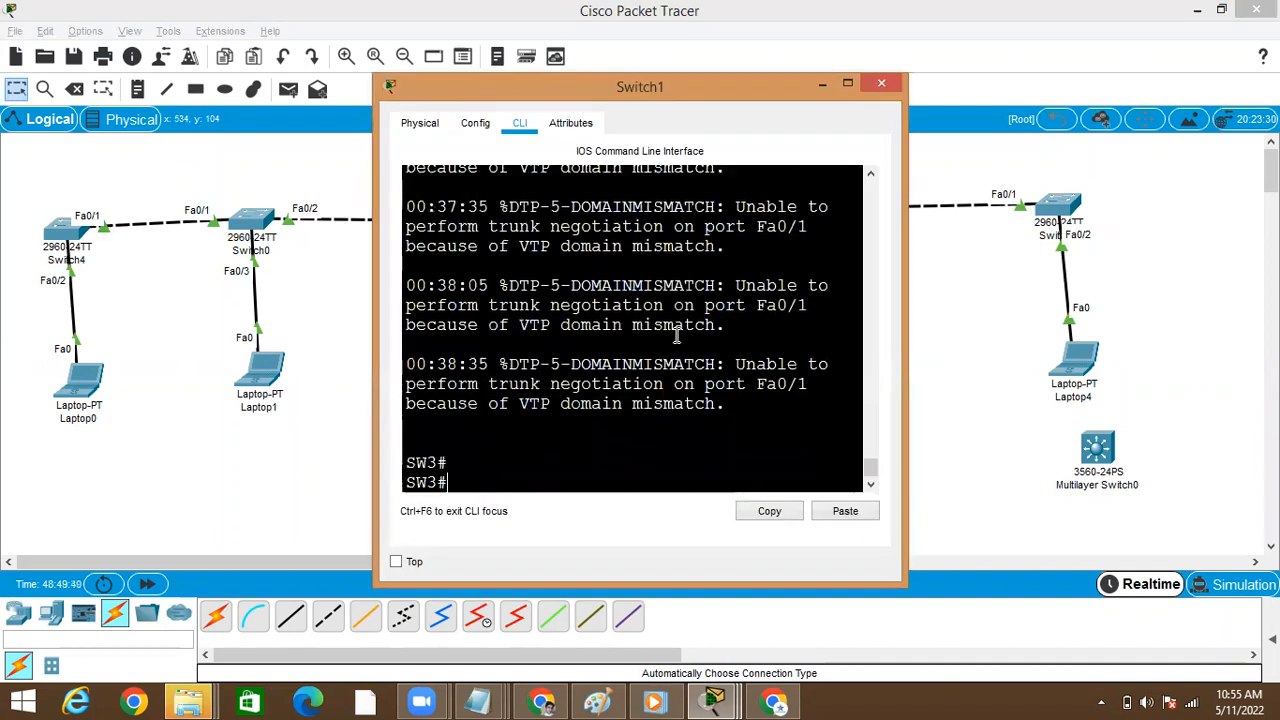
{"action": "left_click", "coordinate": [847, 85]}
{"action": "key", "text": "Up"}
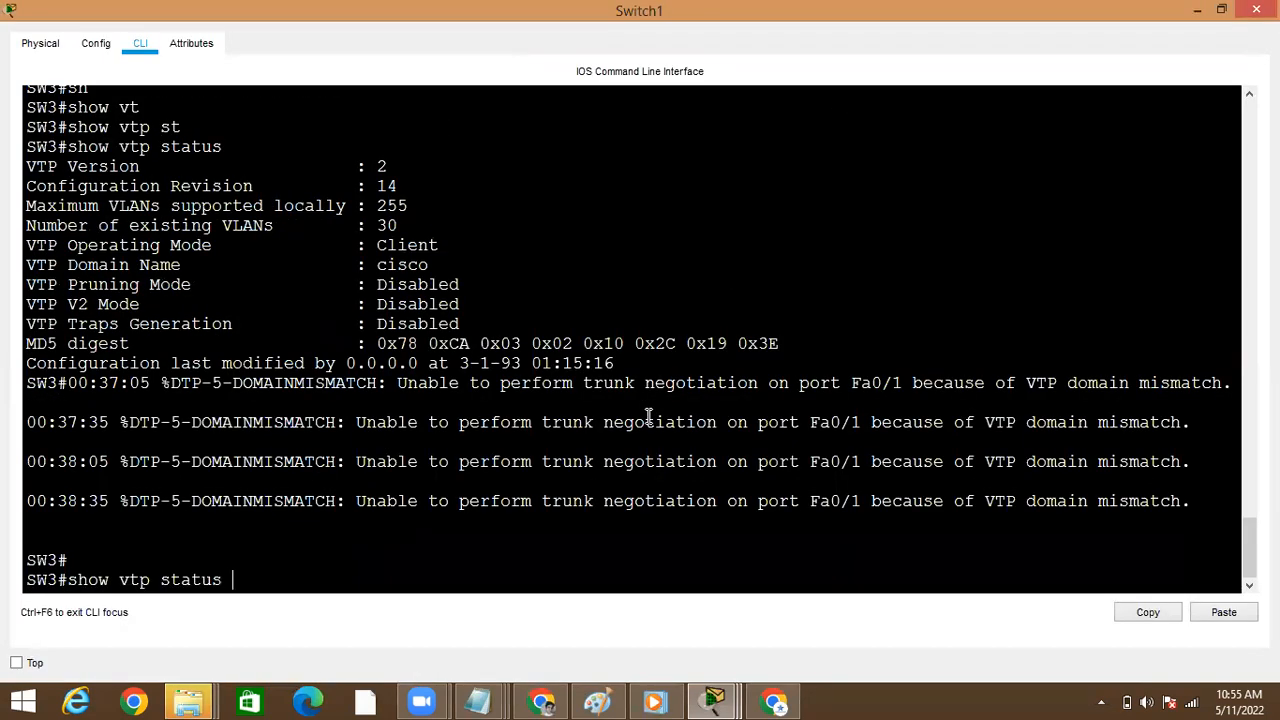
{"action": "key", "text": "Return"}
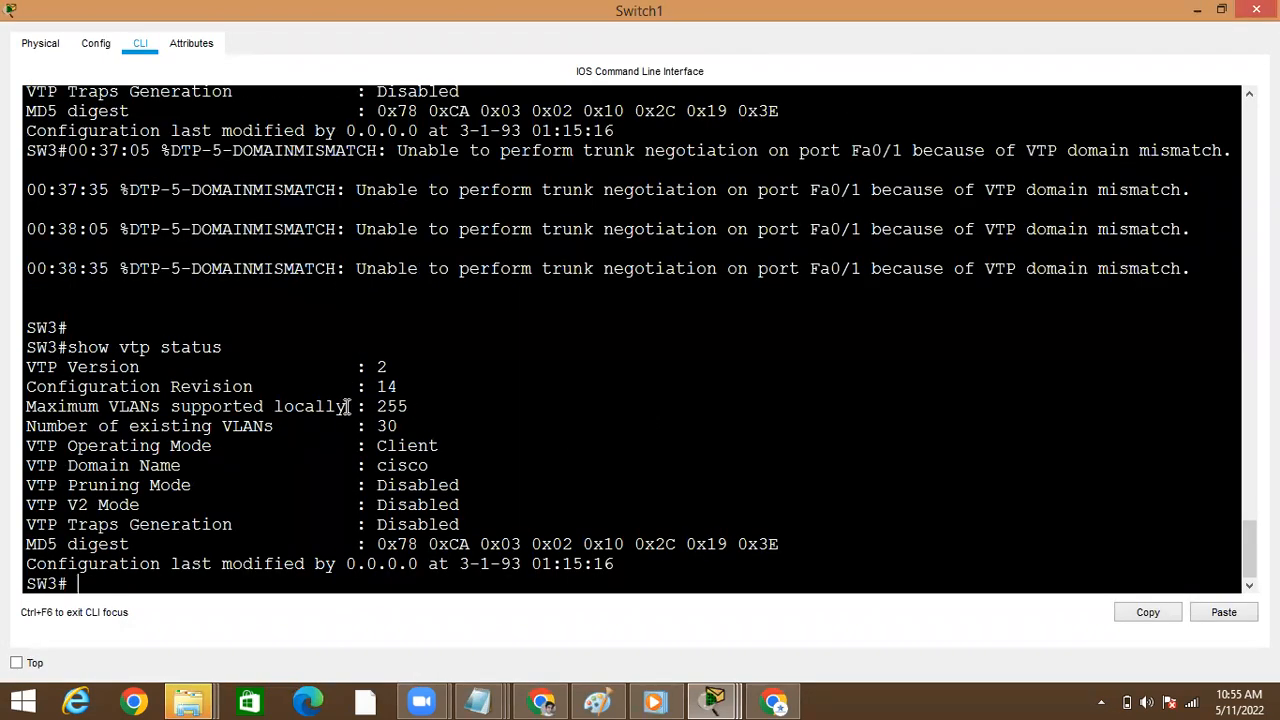
{"action": "double_click", "coordinate": [381, 391]}
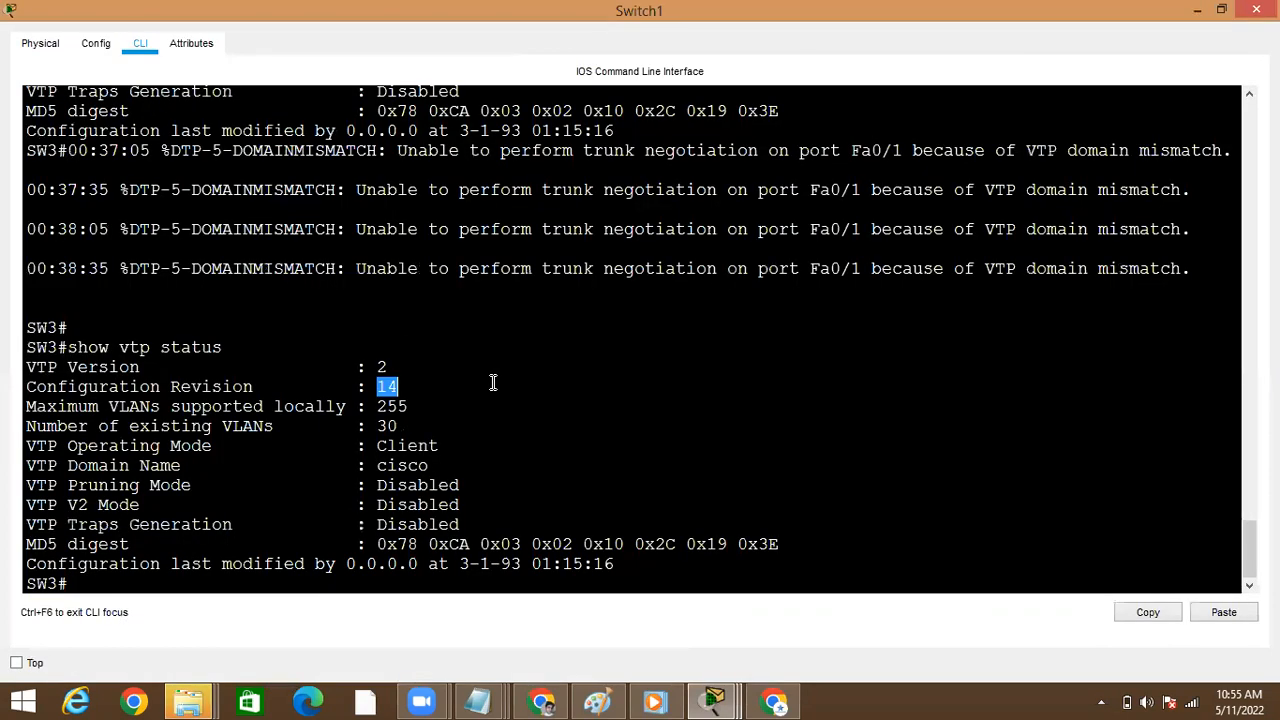
List all of Switch1's VLANs with show vlan brief
{"action": "key", "text": "Return"}
{"action": "key", "text": "Return"}
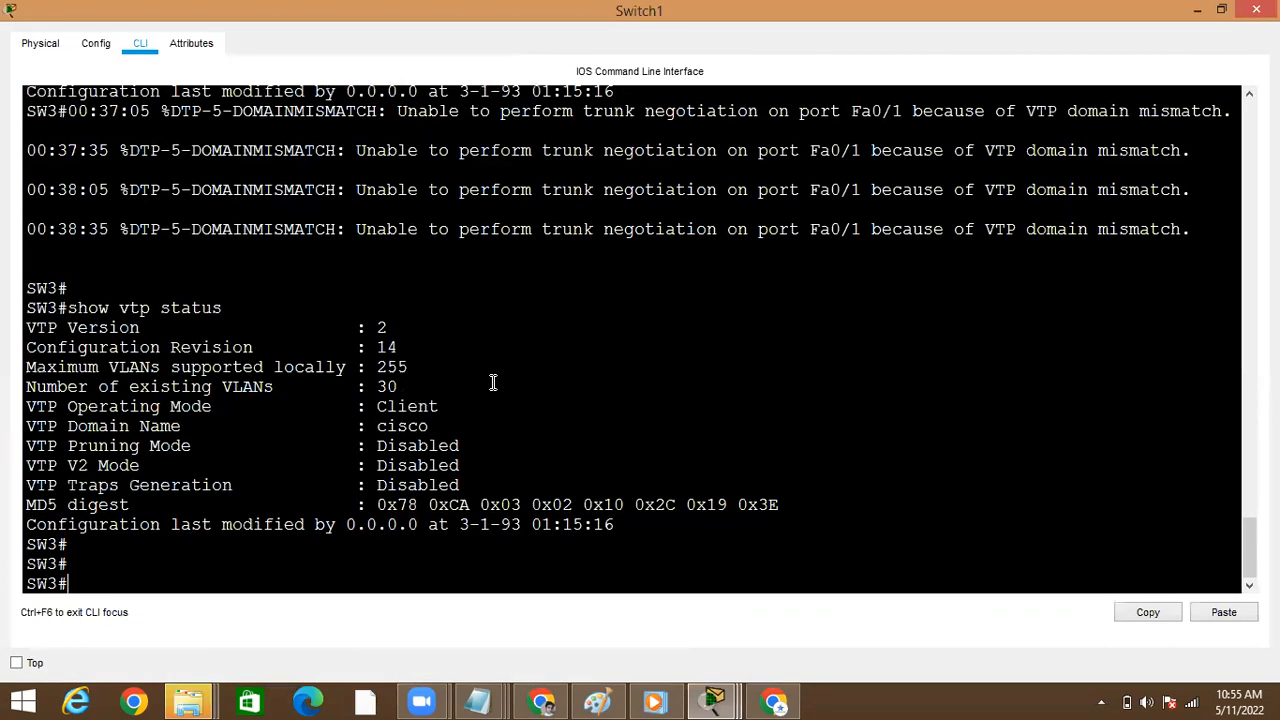
{"action": "type", "text": "sp"}
{"action": "key", "text": "Tab"}
{"action": "type", "text": "jho"}
{"action": "key", "text": "Tab"}
{"action": "type", "text": "vl"}
{"action": "key", "text": "Tab"}
{"action": "type", "text": "br"}
{"action": "key", "text": "Tab"}
{"action": "key", "text": "Return"}
{"action": "key", "text": "space"}
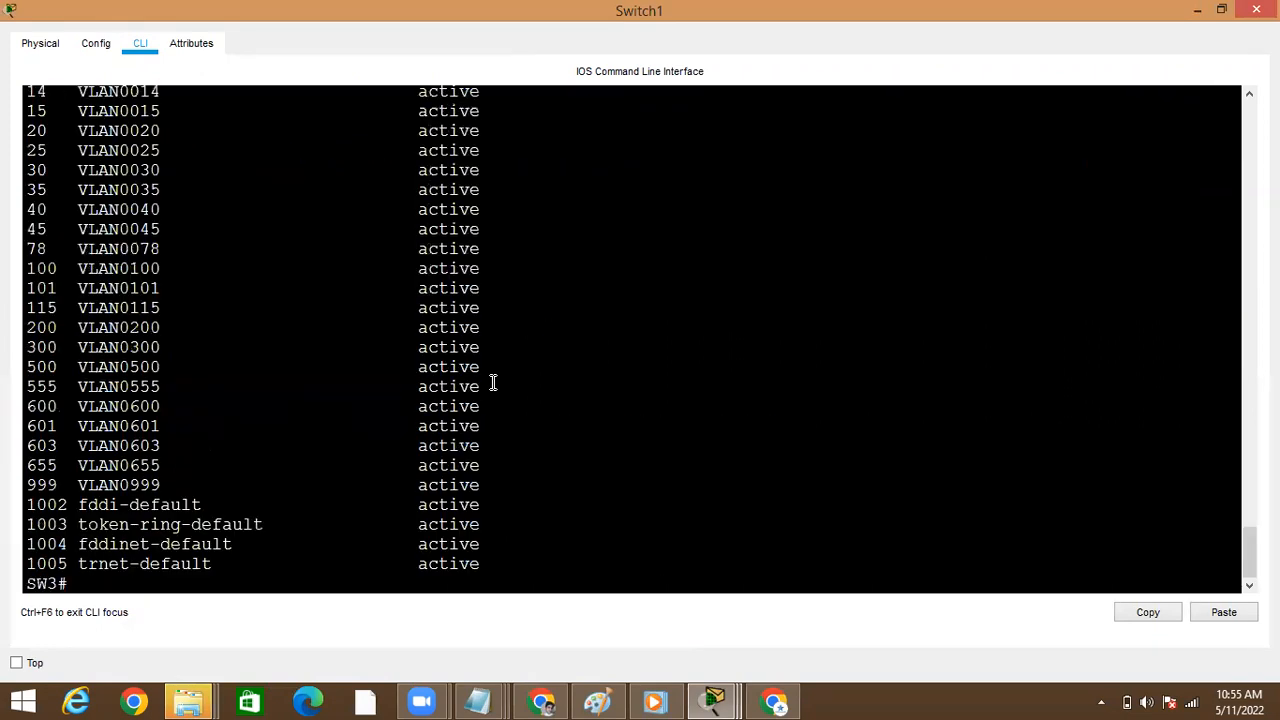
Check the VLAN 655 entry in Switch1's VLAN list for comparison, and go back to the topology
{"action": "double_click", "coordinate": [120, 465]}
{"action": "key", "text": "Return"}
{"action": "key", "text": "Return"}
{"action": "key", "text": "alt+Tab"}
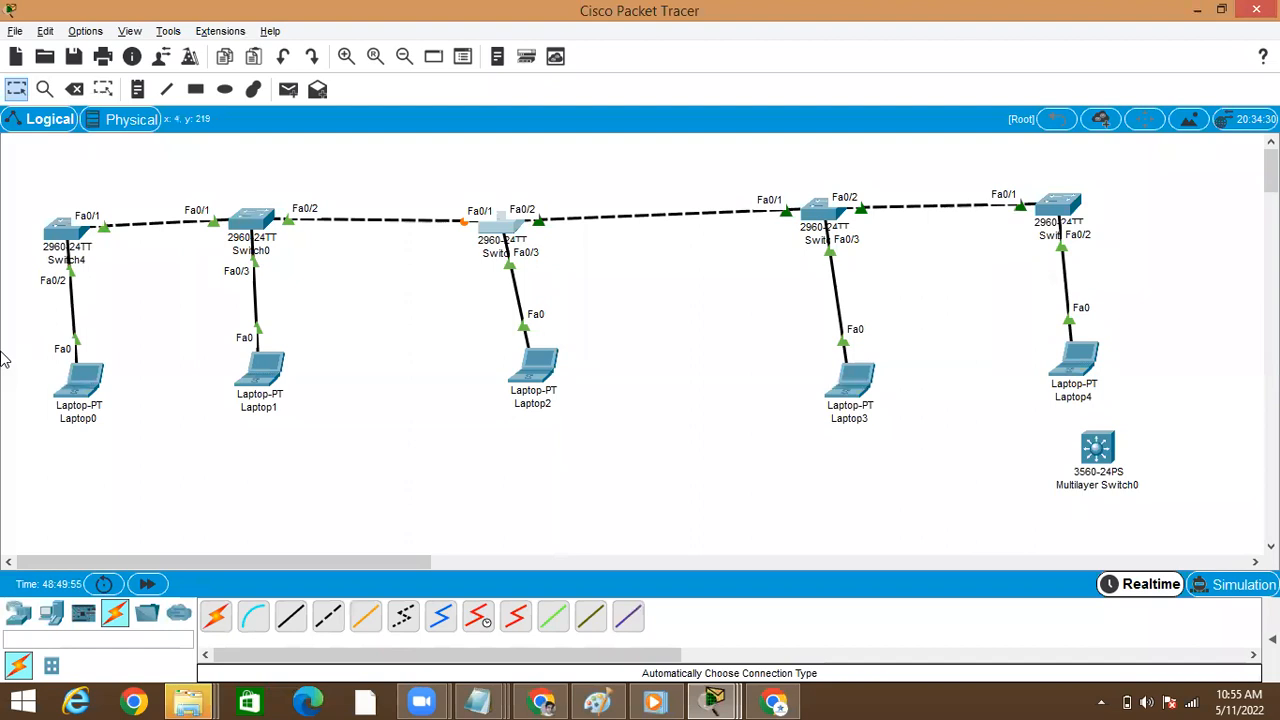
Open Switch4's command line from the topology to review its latest VTP status output, and return to the topology
{"action": "left_click", "coordinate": [66, 230]}
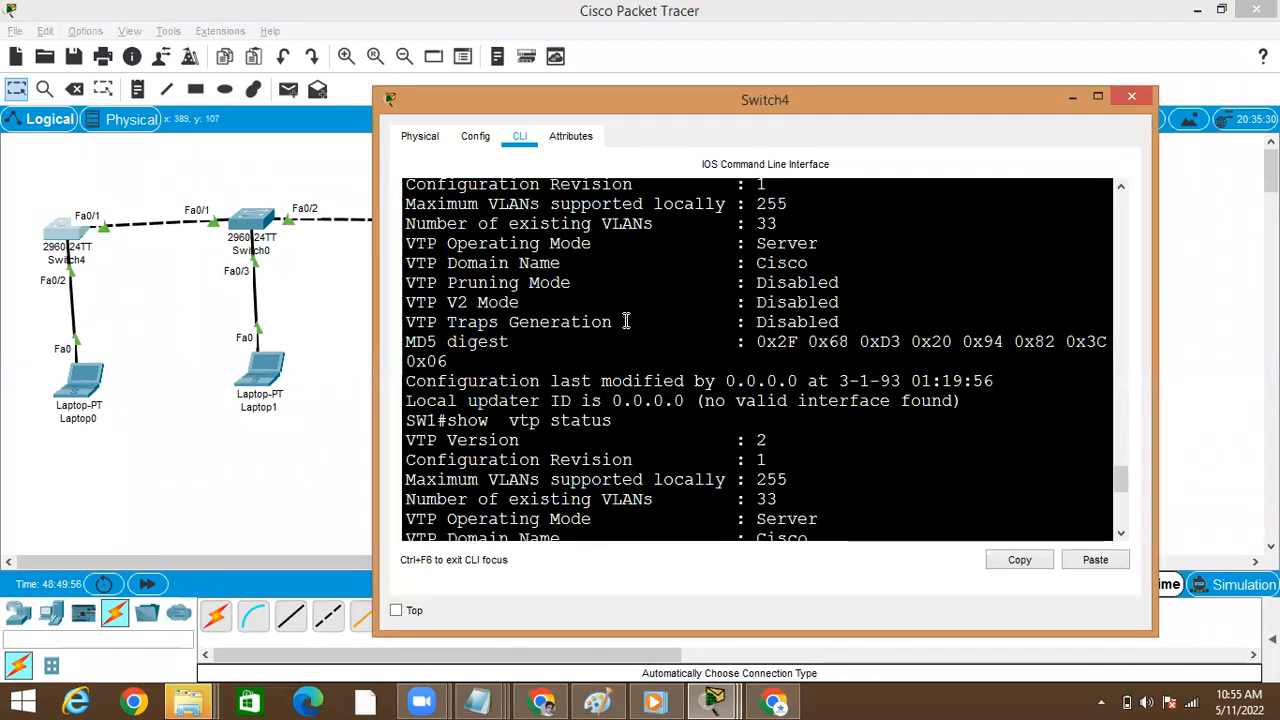
{"action": "key", "text": "Return"}
{"action": "key", "text": "Return"}
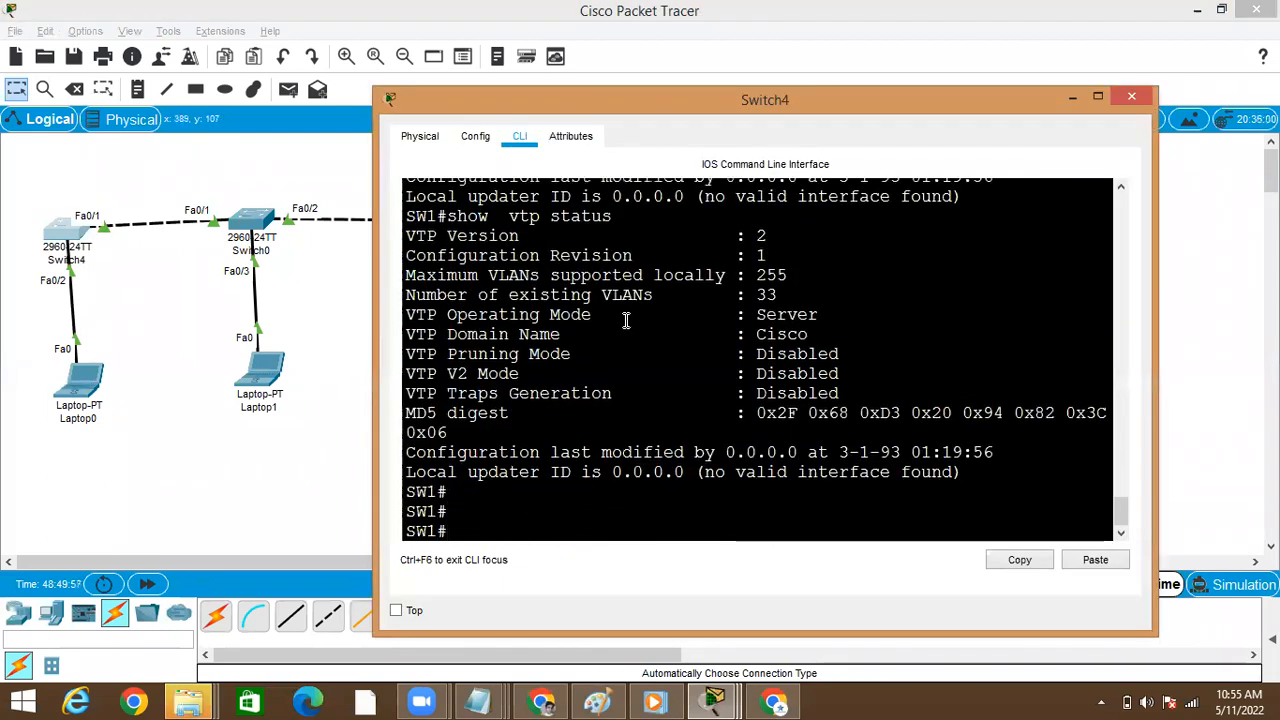
{"action": "left_click", "coordinate": [1101, 96]}
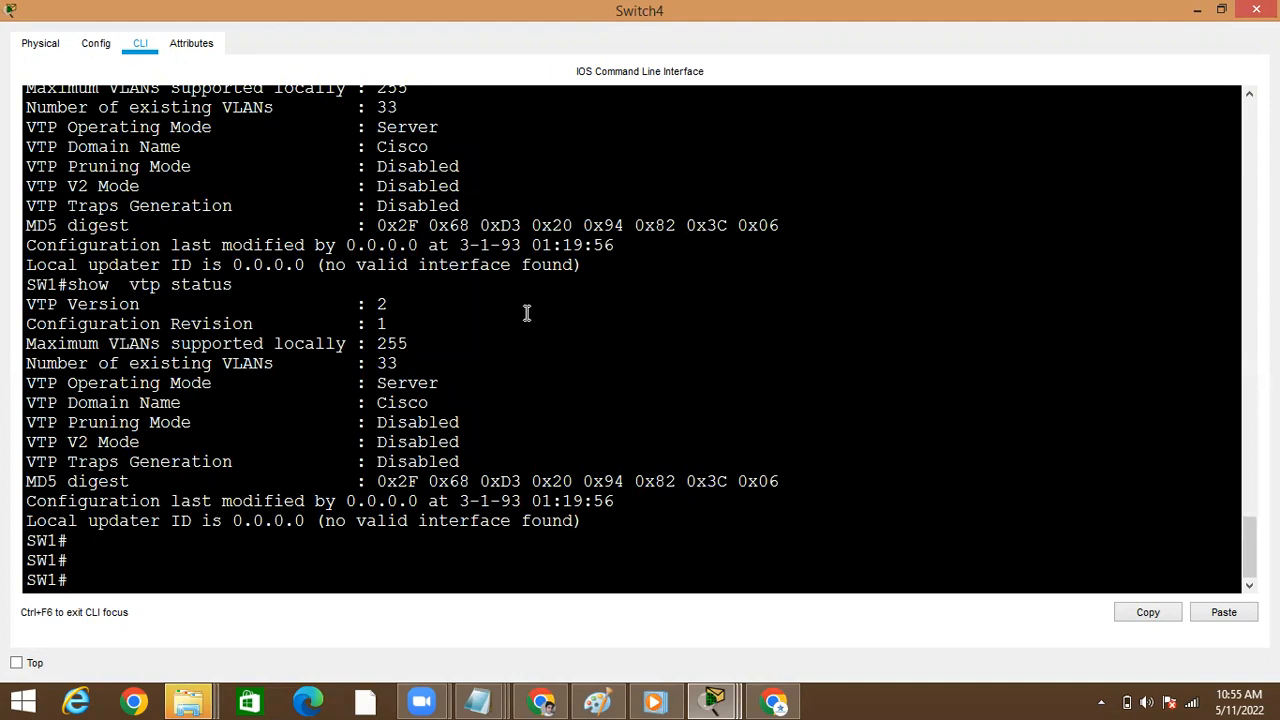
{"action": "key", "text": "Return"}
{"action": "key", "text": "alt+Tab"}
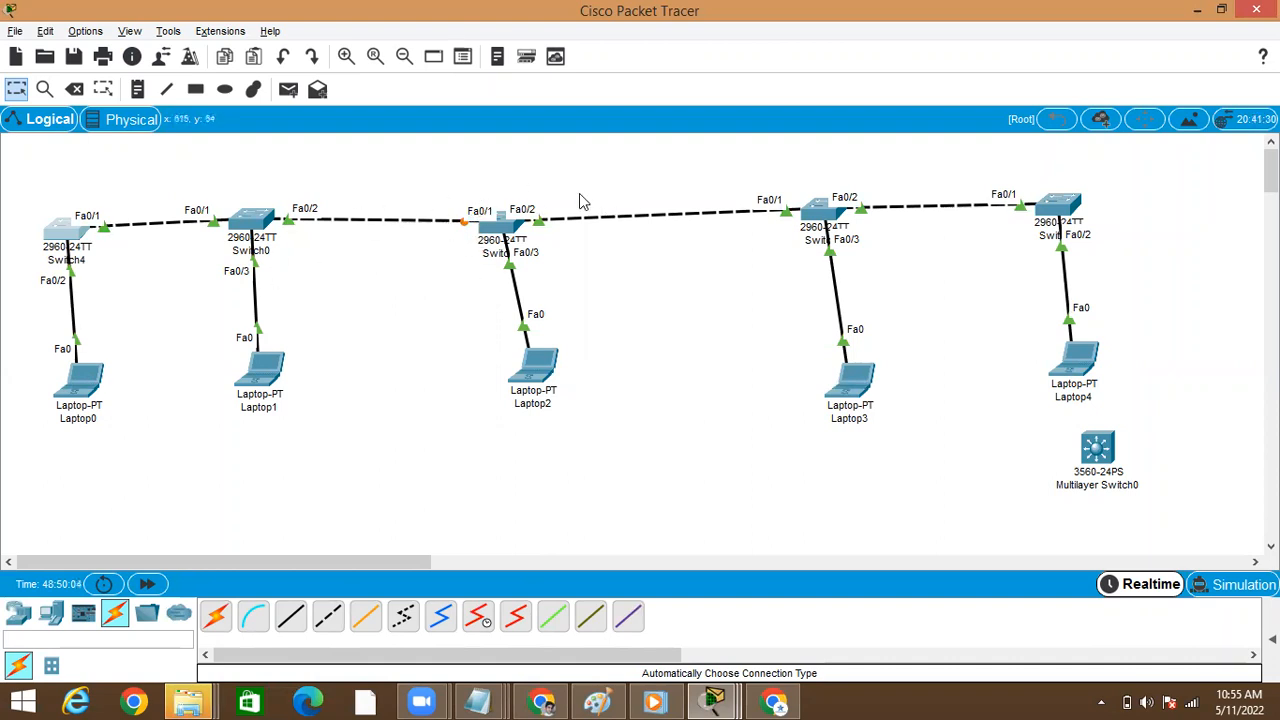
Open Switch1's command line and run show interfaces fa0/1 to inspect the port towards Switch0
{"action": "left_click", "coordinate": [503, 228]}
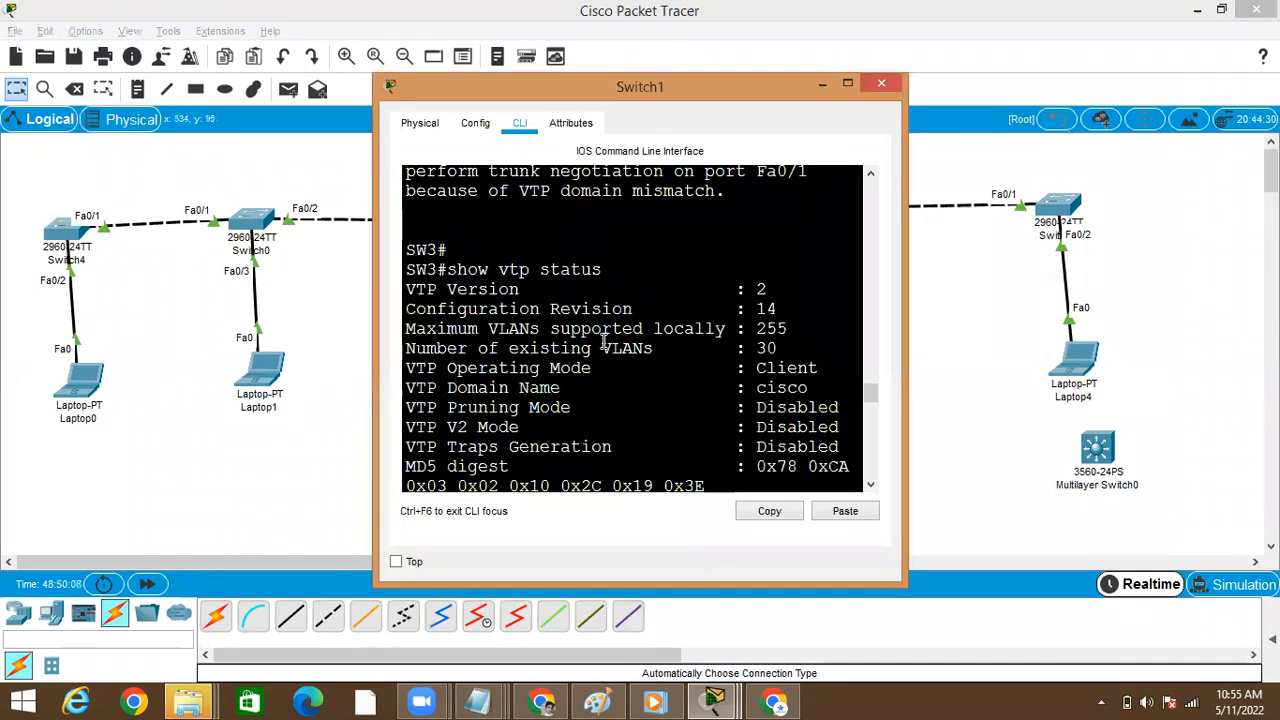
{"action": "key", "text": "Return"}
{"action": "type", "text": "sh"}
{"action": "key", "text": "Tab"}
{"action": "type", "text": "o int"}
{"action": "key", "text": "BackSpace"}
{"action": "key", "text": "BackSpace"}
{"action": "key", "text": "BackSpace"}
{"action": "key", "text": "BackSpace"}
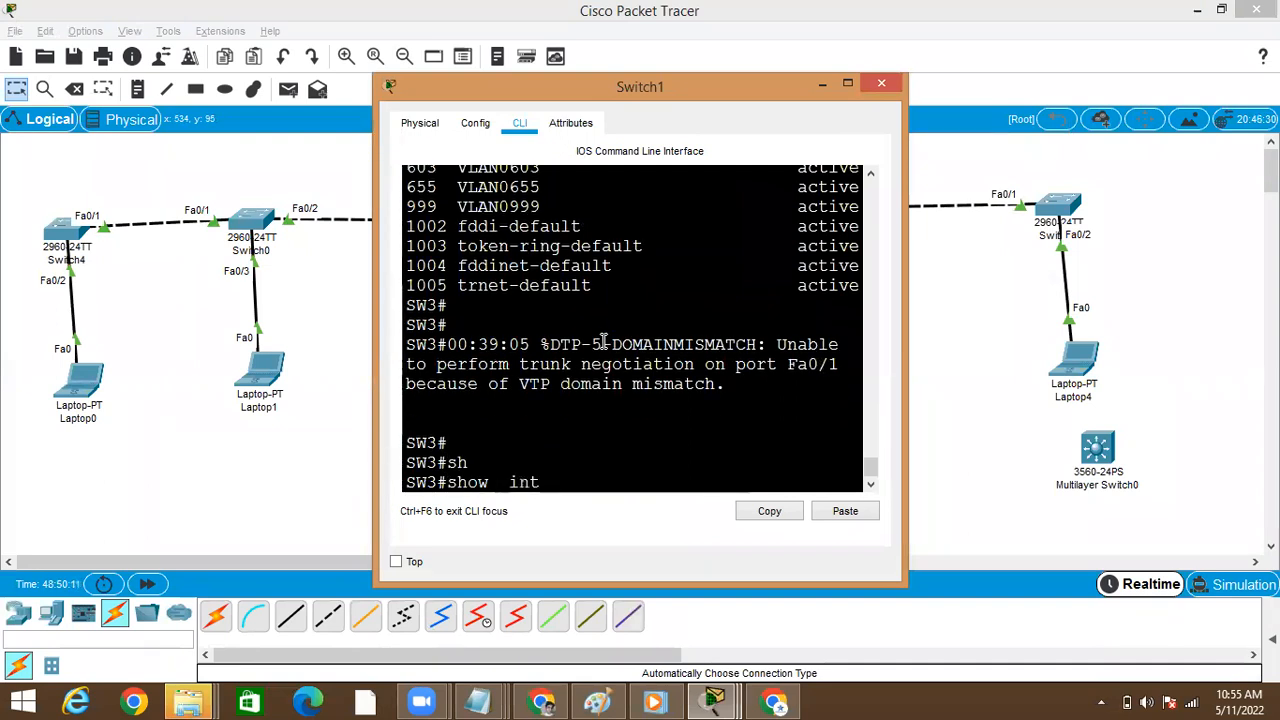
{"action": "key", "text": "Tab"}
{"action": "type", "text": "fa0/1"}
{"action": "key", "text": "Return"}
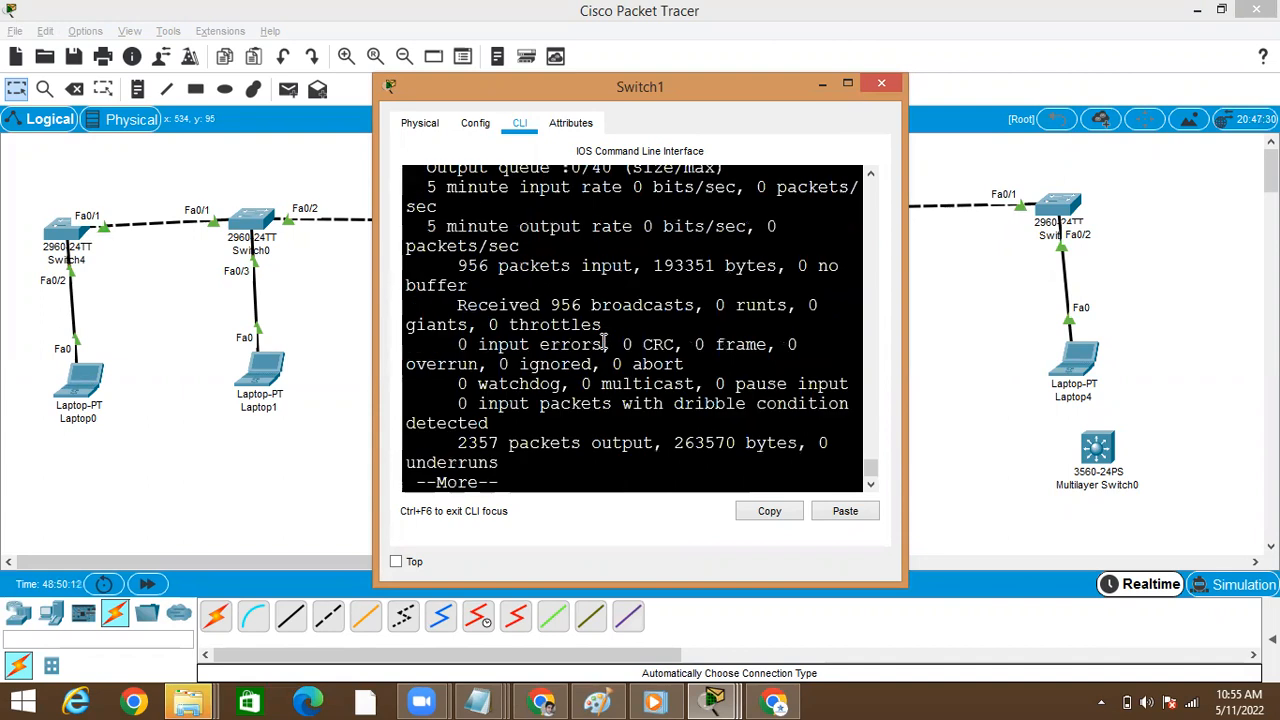
Page through the rest of Switch1's Fa0/1 interface output in the enlarged window and recheck the link in the topology
{"action": "left_click", "coordinate": [853, 83]}
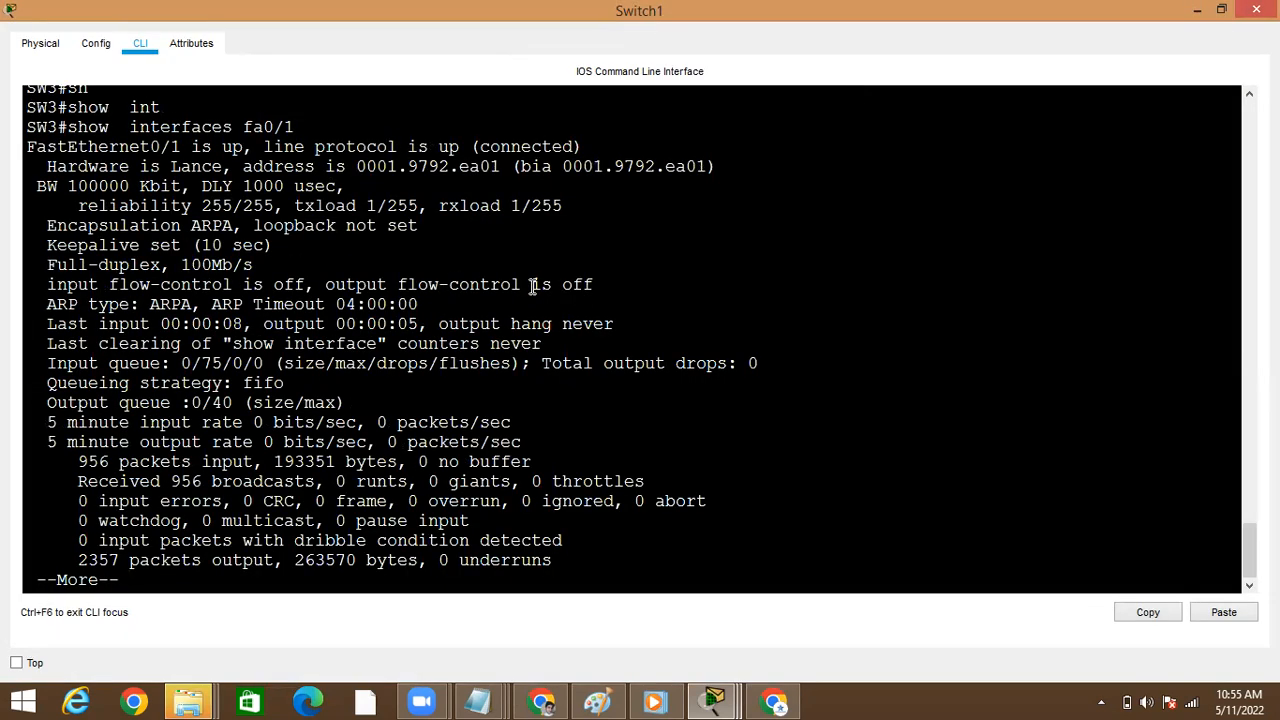
{"action": "key", "text": "Return"}
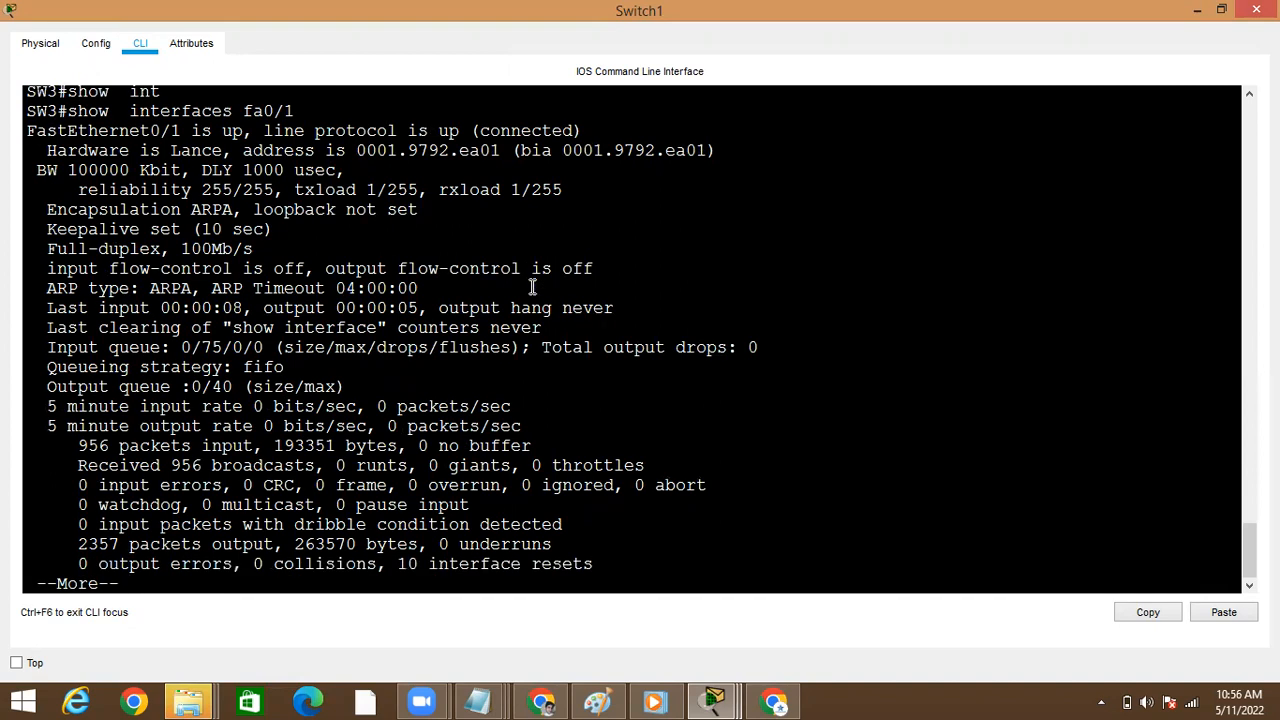
{"action": "key", "text": "Return"}
{"action": "key", "text": "Return"}
{"action": "key", "text": "Return"}
{"action": "key", "text": "Return"}
{"action": "key", "text": "Return"}
{"action": "key", "text": "Return"}
{"action": "key", "text": "Return"}
{"action": "key", "text": "alt+Tab"}
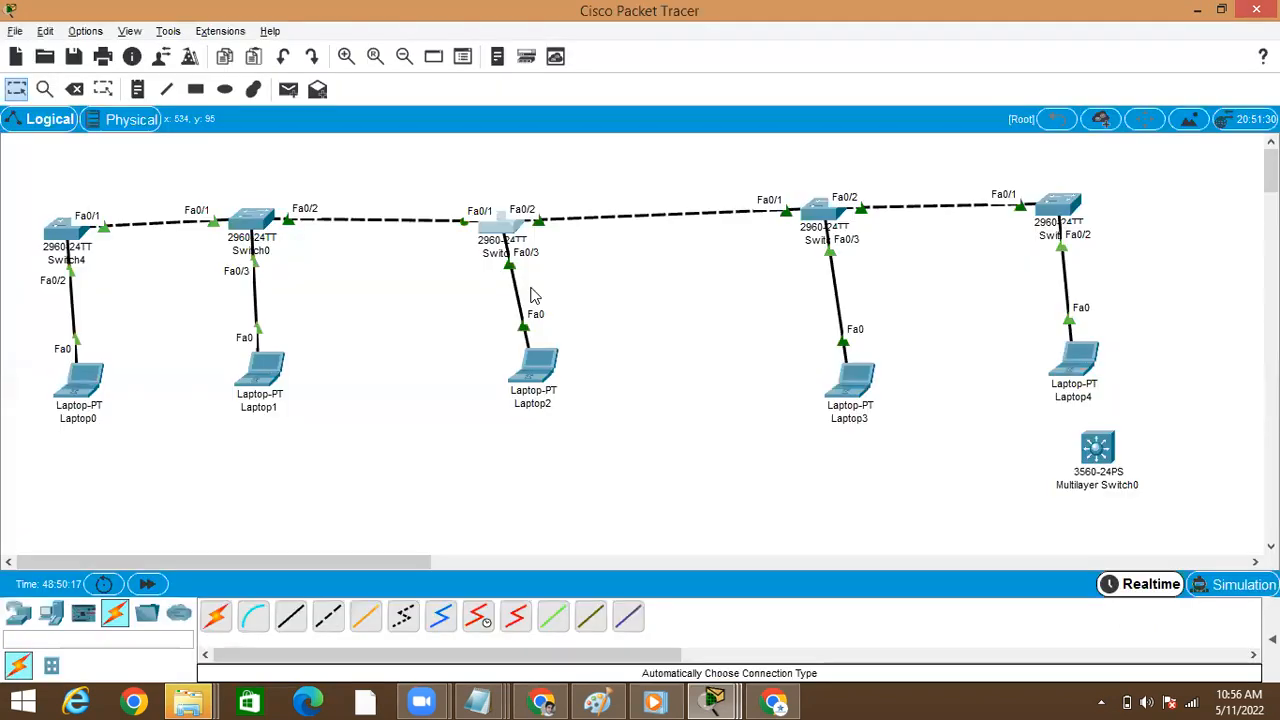
{"action": "left_click", "coordinate": [478, 215]}
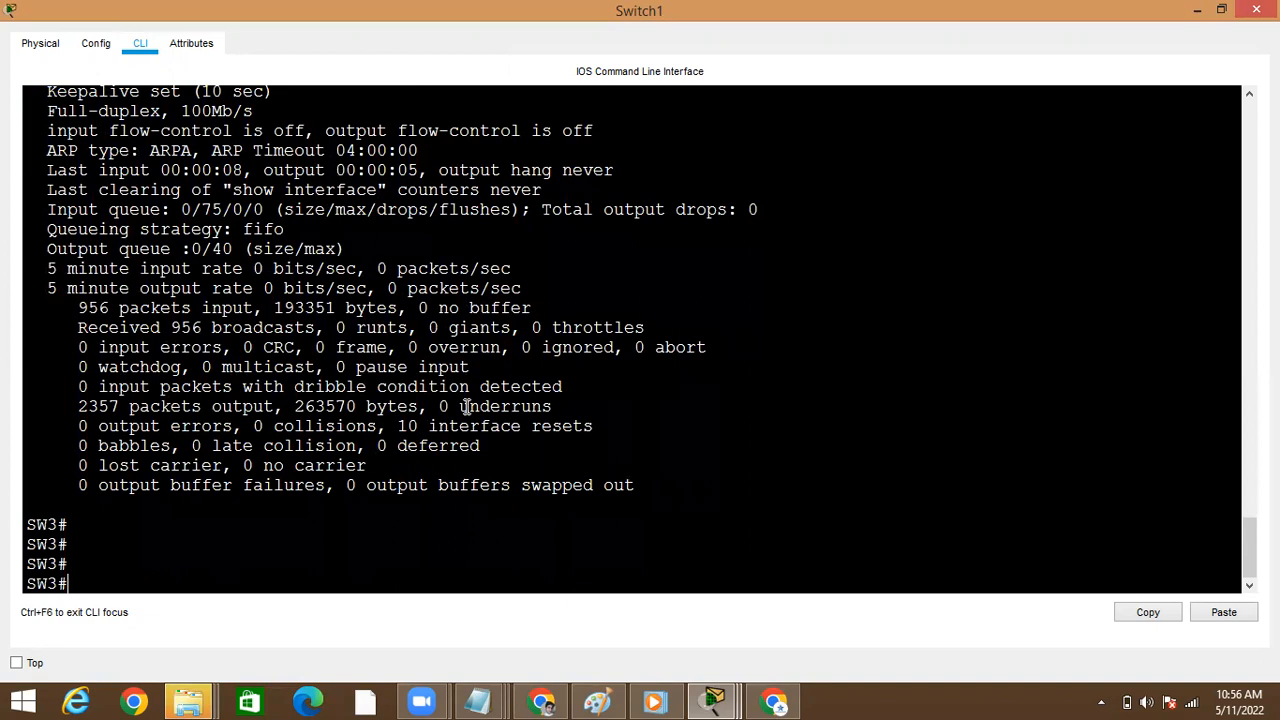
{"action": "key", "text": "alt+Tab"}
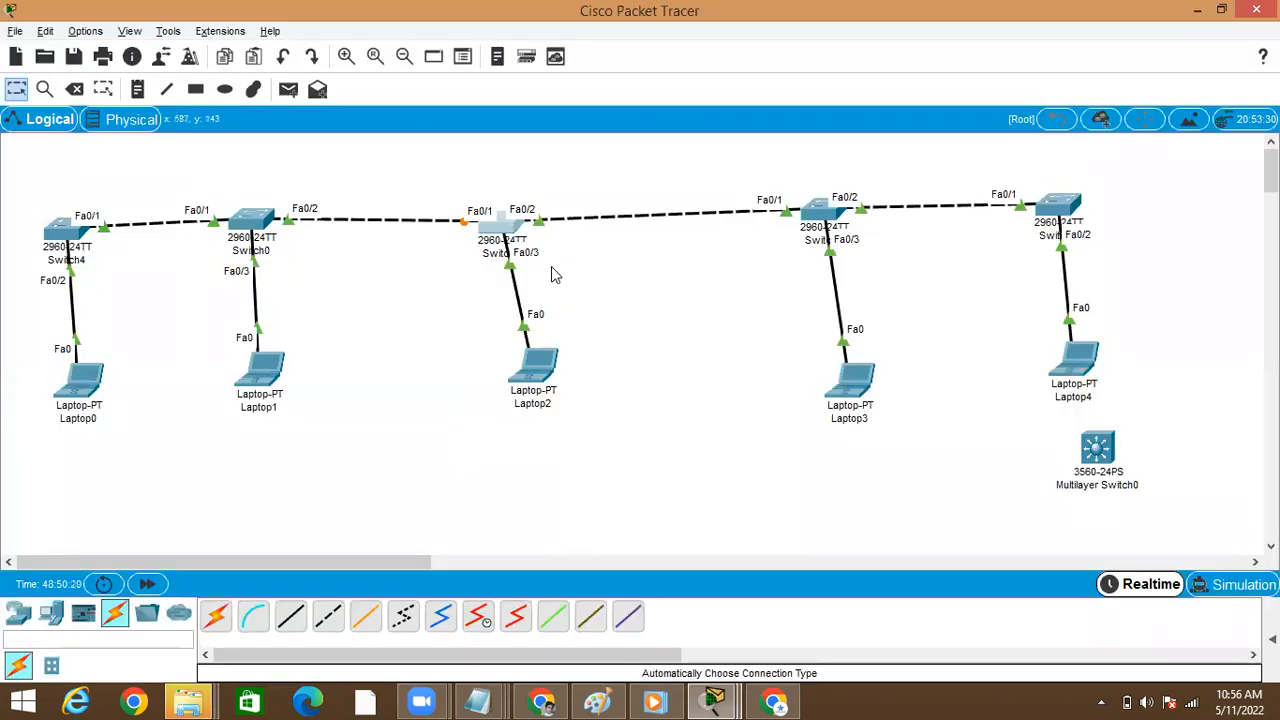
Change Switch1's VTP domain name to Cisco in global configuration mode, and return to privileged mode
{"action": "left_click", "coordinate": [502, 230]}
{"action": "key", "text": "Return"}
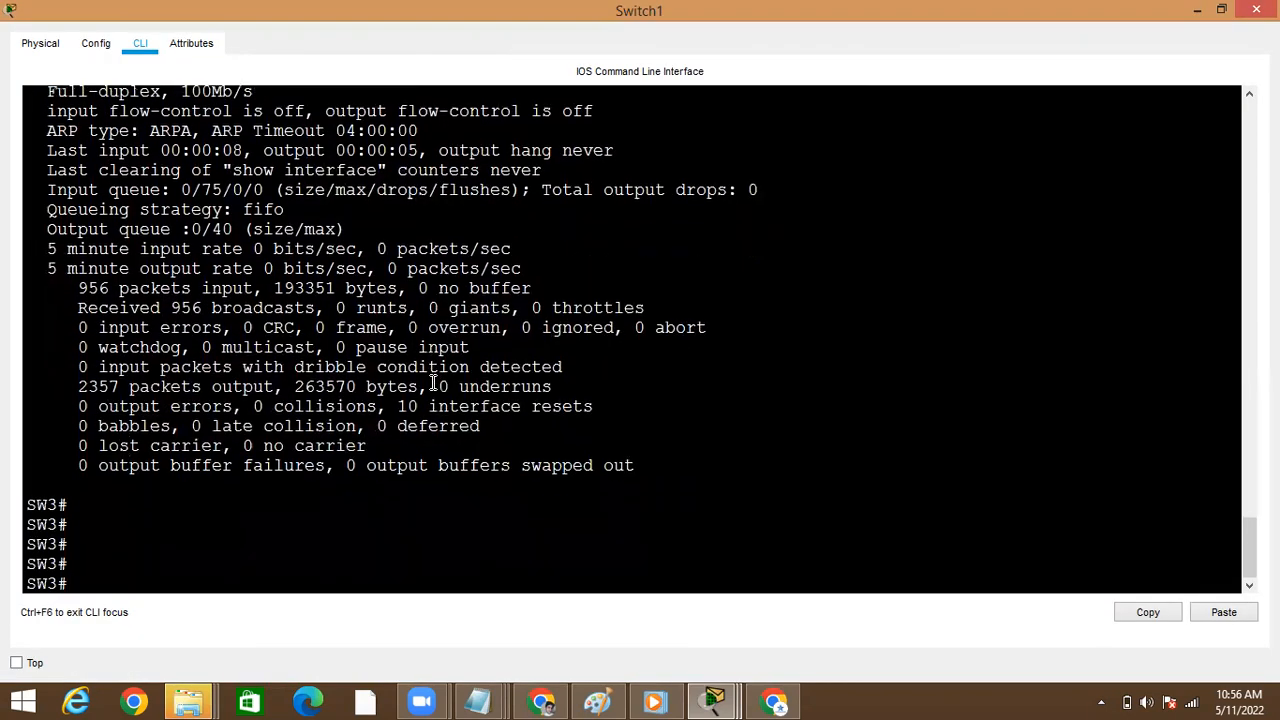
{"action": "type", "text": "configure"}
{"action": "key", "text": "Tab"}
{"action": "type", "text": "t"}
{"action": "key", "text": "Tab"}
{"action": "key", "text": "Return"}
{"action": "type", "text": "vt"}
{"action": "key", "text": "Tab"}
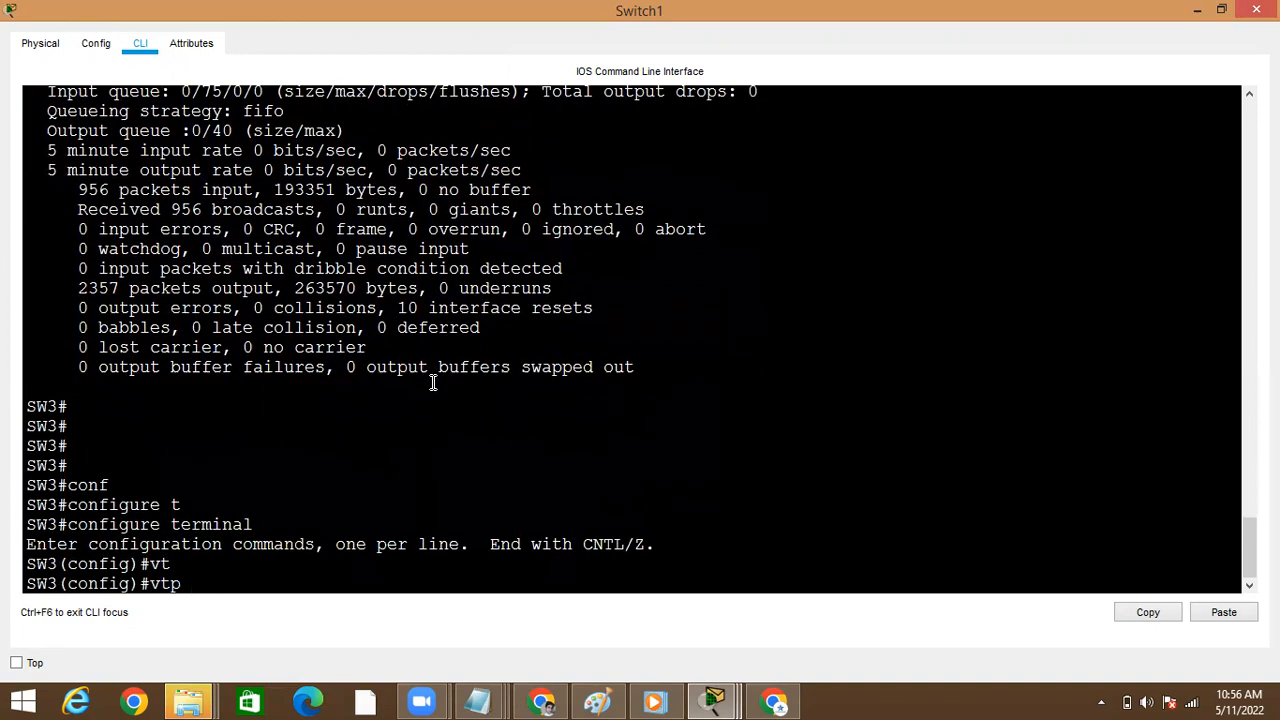
{"action": "type", "text": "do"}
{"action": "key", "text": "Tab"}
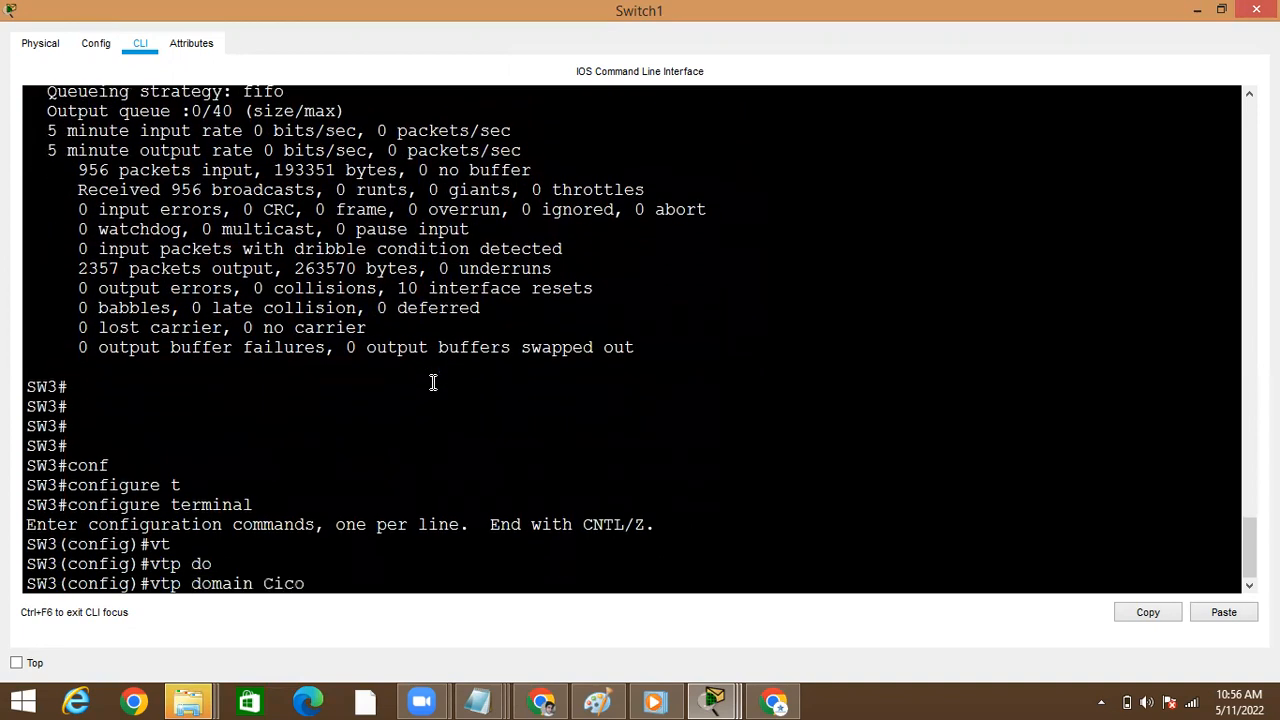
{"action": "type", "text": "Cisco"}
{"action": "key", "text": "Return"}
{"action": "type", "text": "exit"}
{"action": "key", "text": "Return"}
{"action": "key", "text": "Return"}
{"action": "key", "text": "ctrl+z"}
Run show vtp status on Switch1 to verify its VTP settings under the new domain name
{"action": "key", "text": "Return"}
{"action": "type", "text": "sh"}
{"action": "key", "text": "Tab"}
{"action": "type", "text": "o"}
{"action": "key", "text": "Return"}
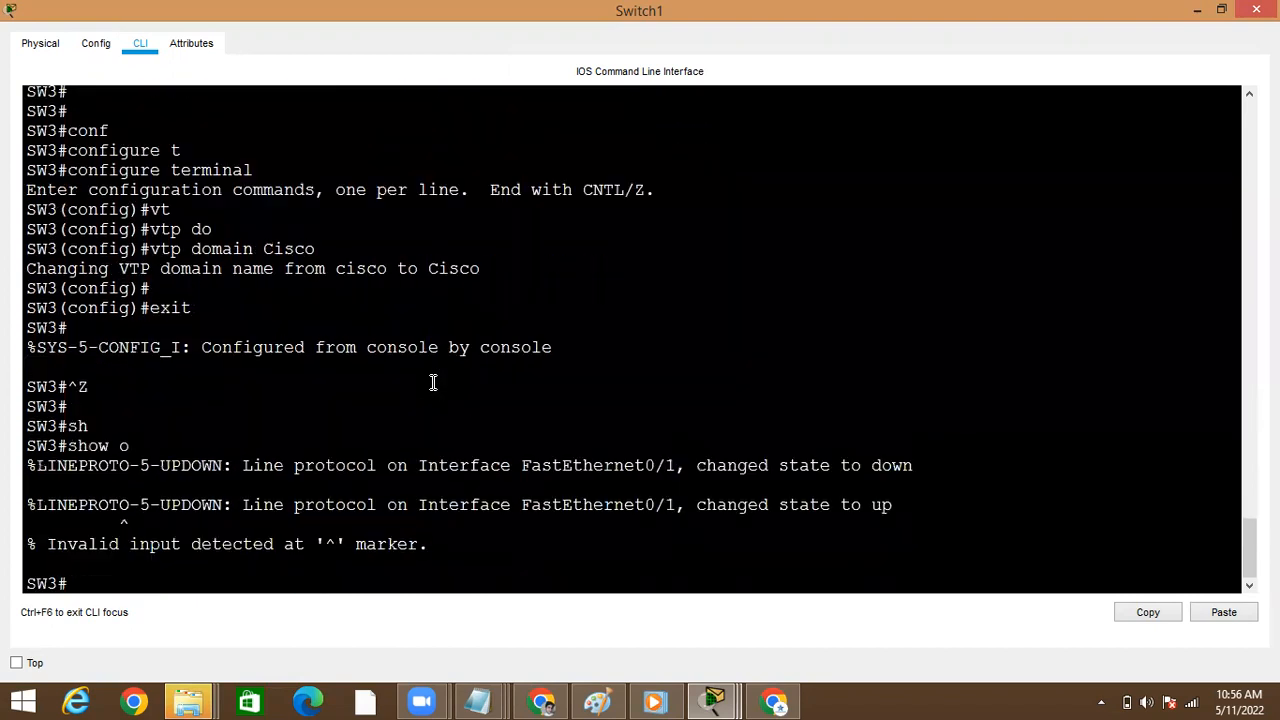
{"action": "type", "text": "sho"}
{"action": "key", "text": "Tab"}
{"action": "type", "text": "vt"}
{"action": "key", "text": "Tab"}
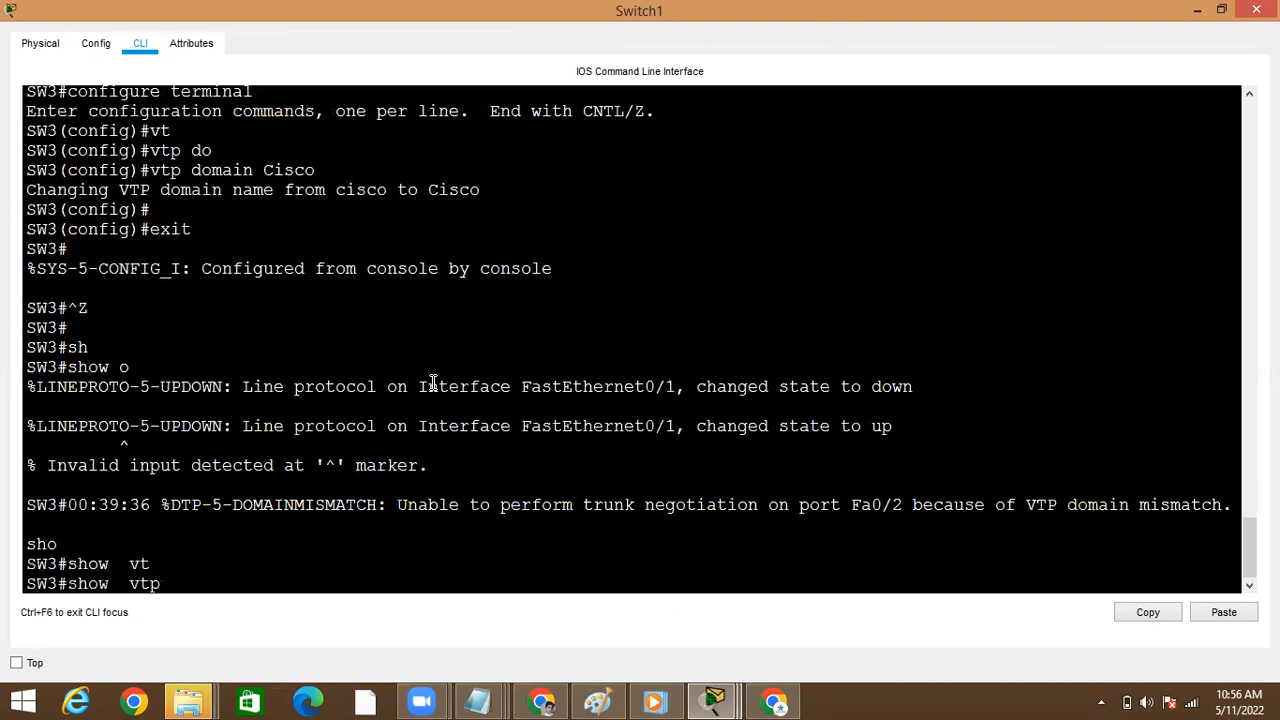
{"action": "type", "text": "st"}
{"action": "key", "text": "Tab"}
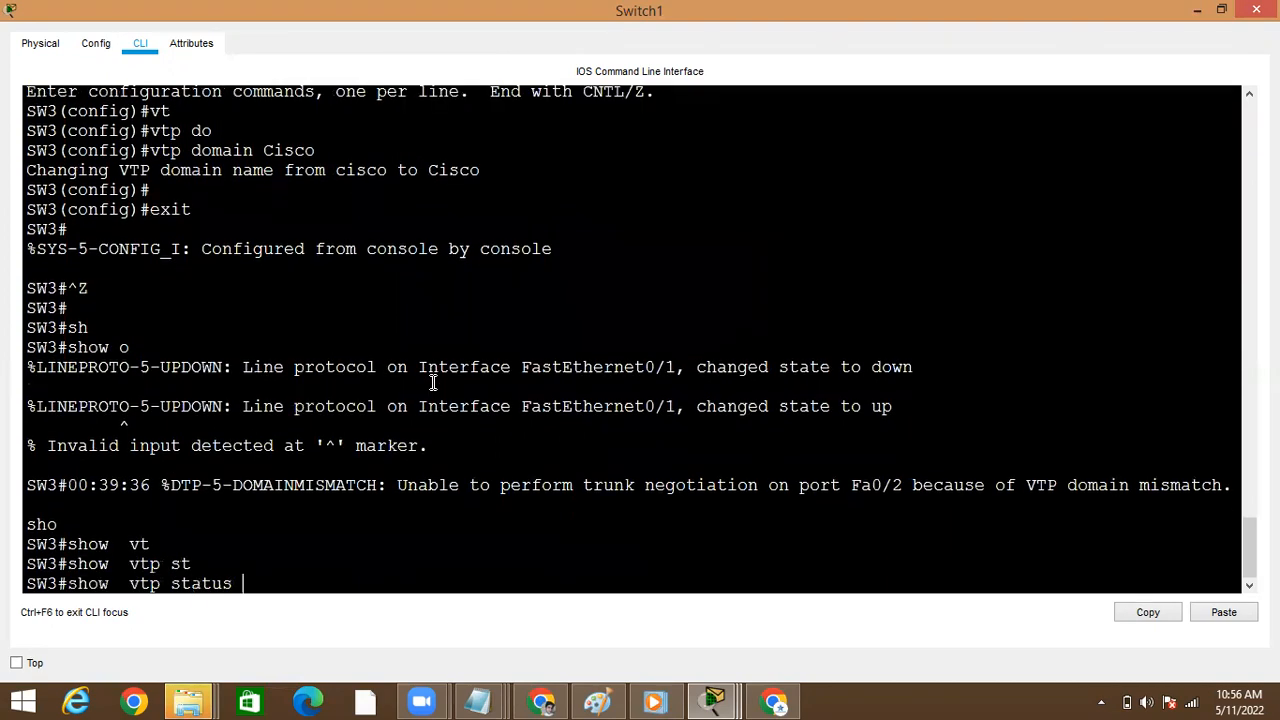
{"action": "key", "text": "Return"}
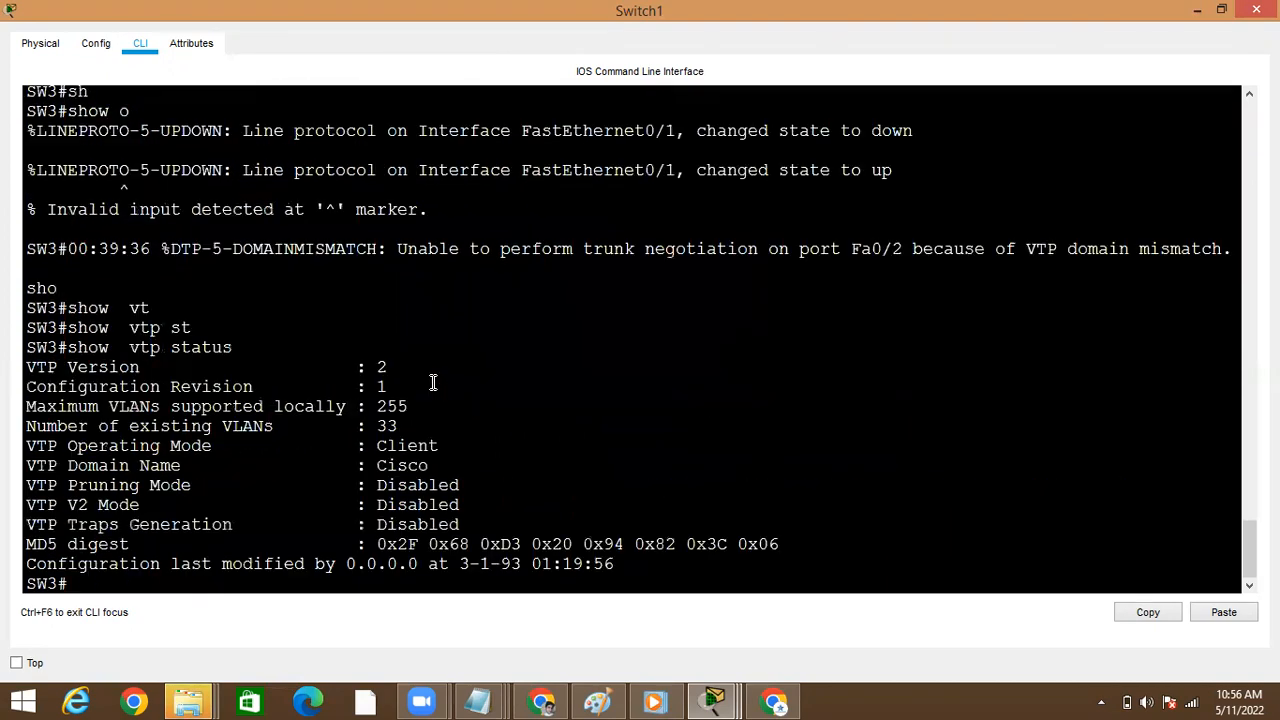
Check the domain name and configuration revision in Switch1's VTP status, and go back to the topology
{"action": "double_click", "coordinate": [401, 470]}
{"action": "left_click", "coordinate": [383, 390]}
{"action": "double_click", "coordinate": [375, 464]}
{"action": "key", "text": "alt+Tab"}
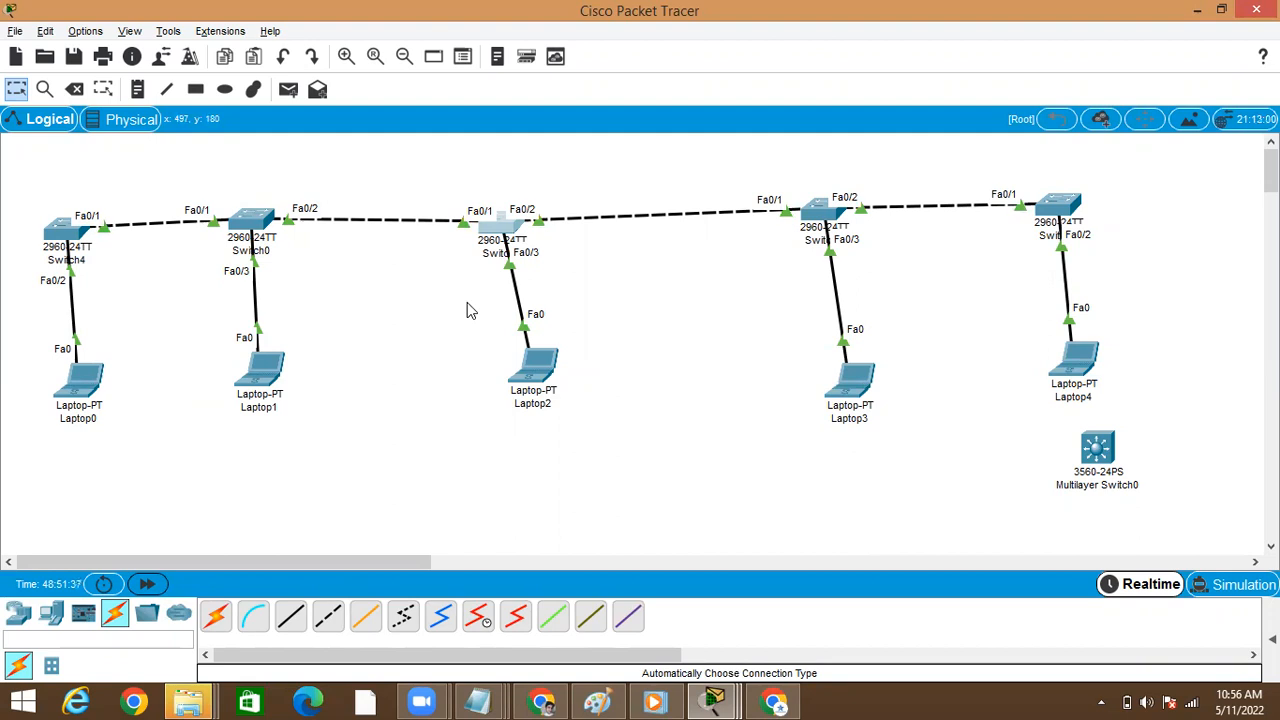
Reopen Switch1's command line in a maximized window and rerun show vtp status to recheck its revision and VLAN count
{"action": "left_click", "coordinate": [505, 230]}
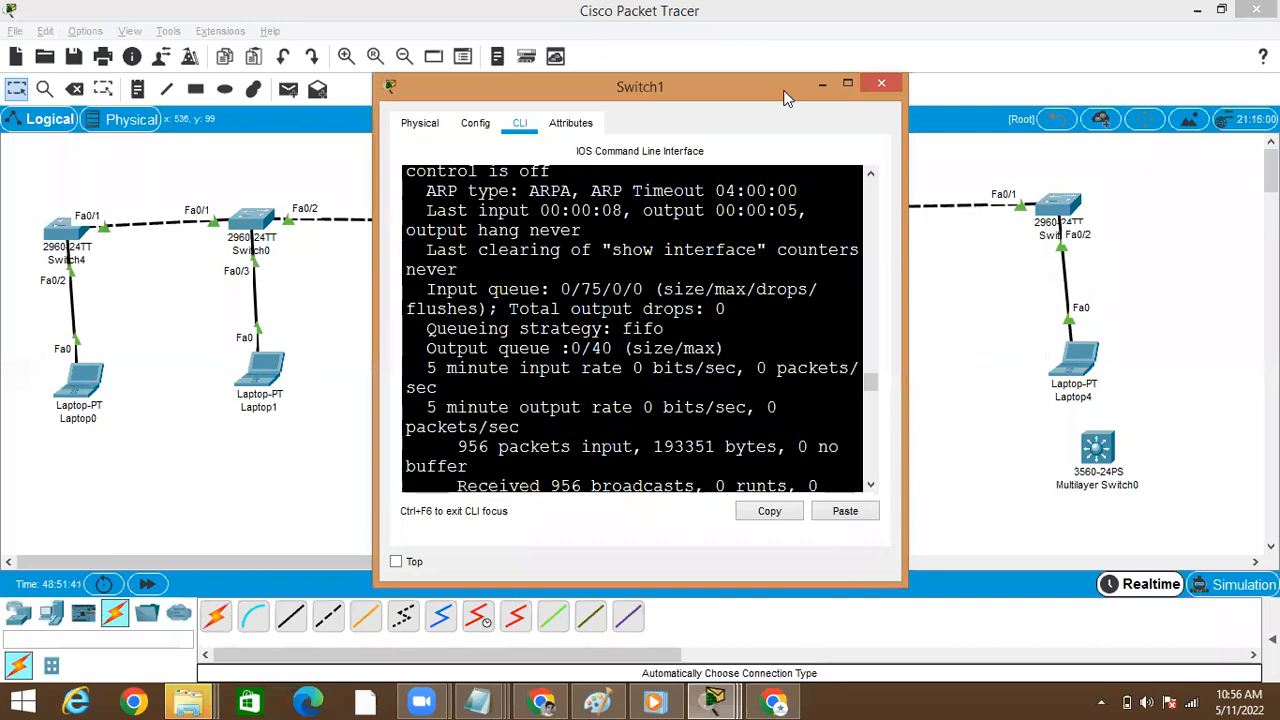
{"action": "left_click", "coordinate": [846, 84]}
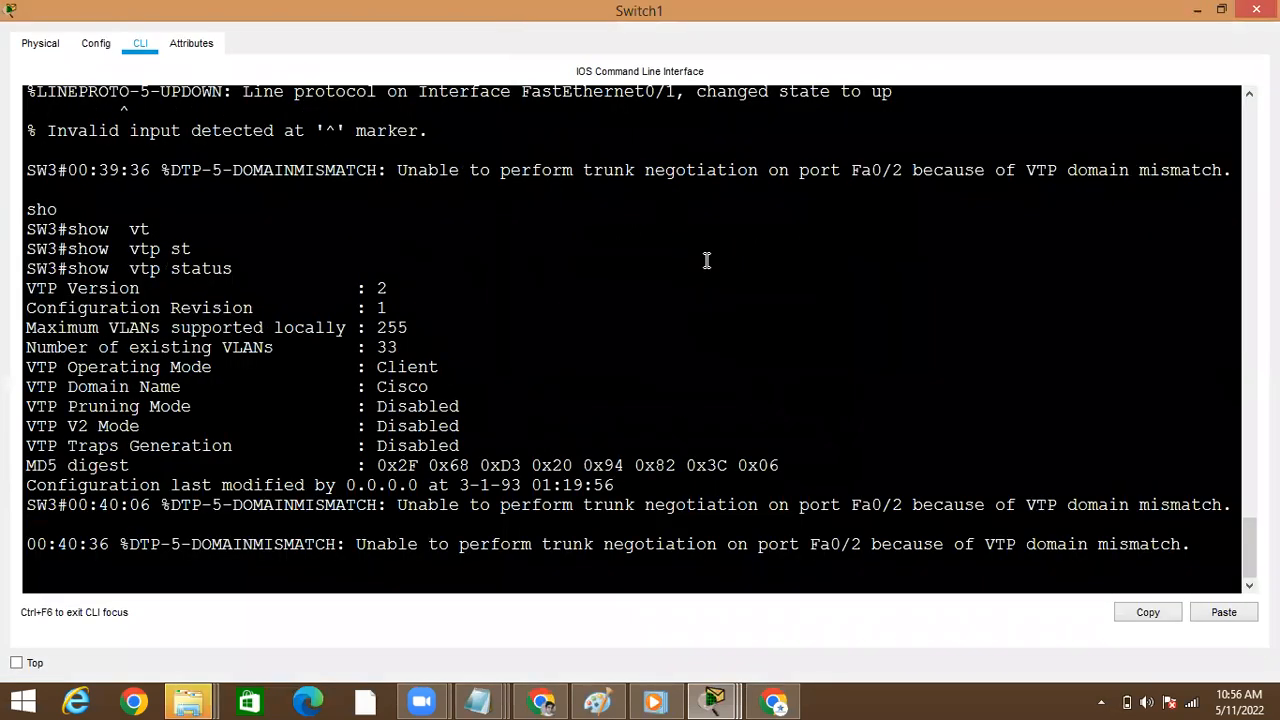
{"action": "key", "text": "Return"}
{"action": "key", "text": "Up"}
{"action": "key", "text": "Return"}
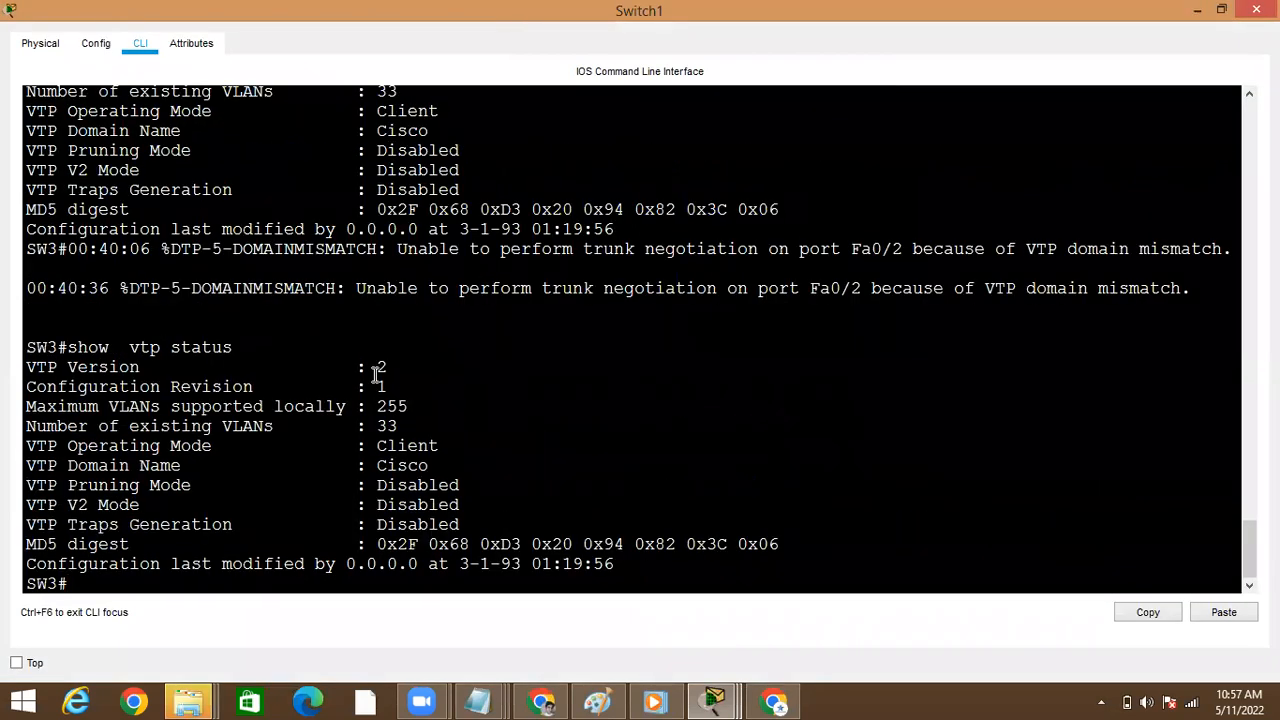
{"action": "key", "text": "Up"}
{"action": "key", "text": "Return"}
List Switch1's VLANs with show vlan brief to check which ones it has received, and return to the topology
{"action": "type", "text": "s"}
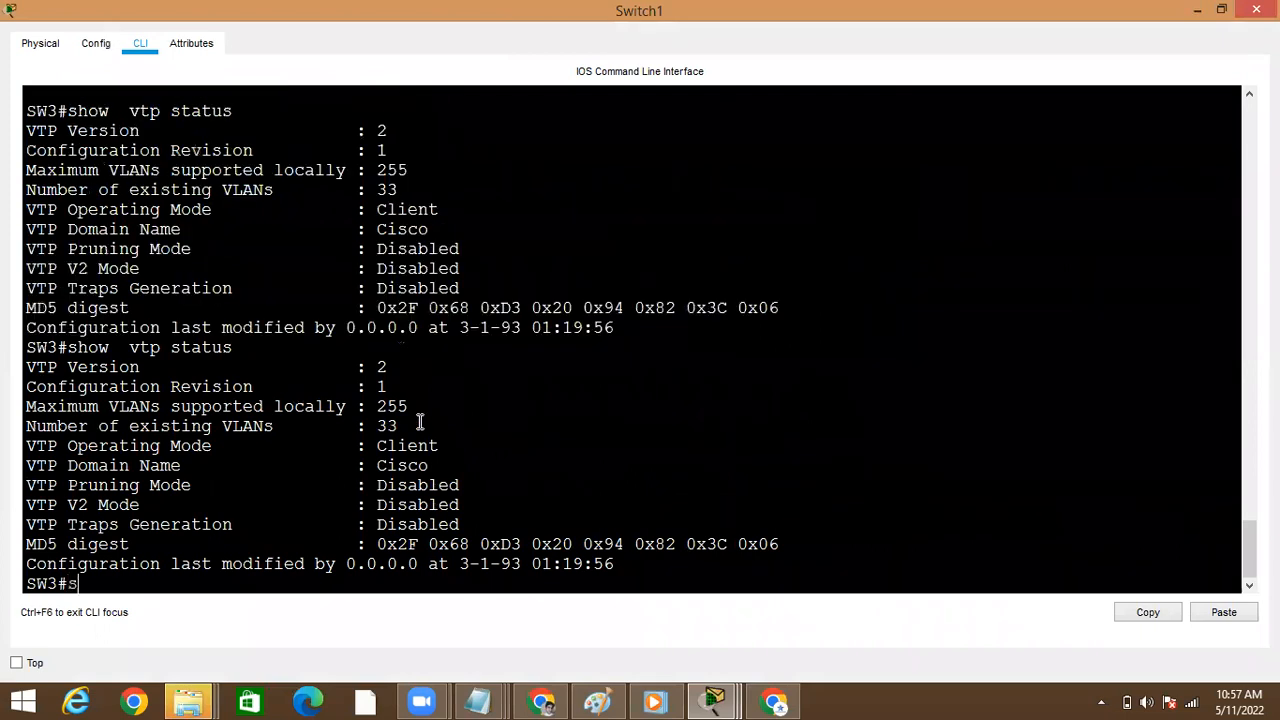
{"action": "type", "text": "how  v"}
{"action": "key", "text": "Tab"}
{"action": "type", "text": "vl"}
{"action": "key", "text": "Tab"}
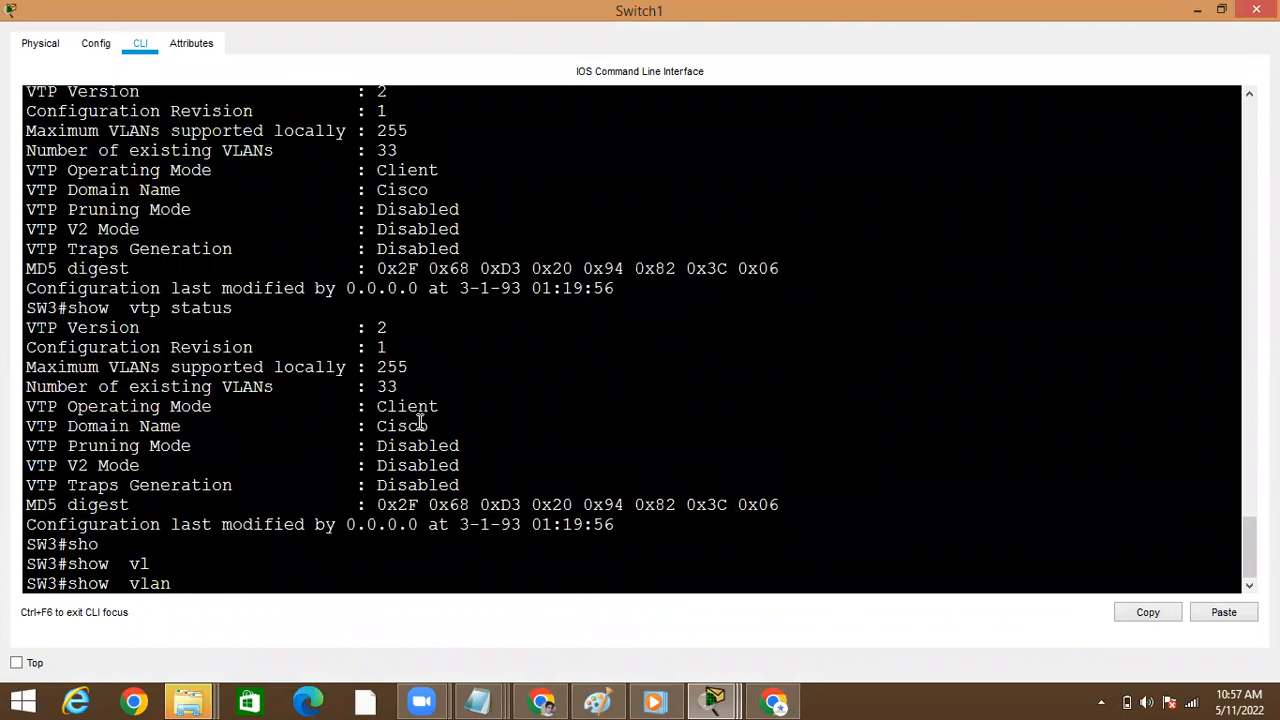
{"action": "type", "text": "br"}
{"action": "key", "text": "Tab"}
{"action": "key", "text": "Return"}
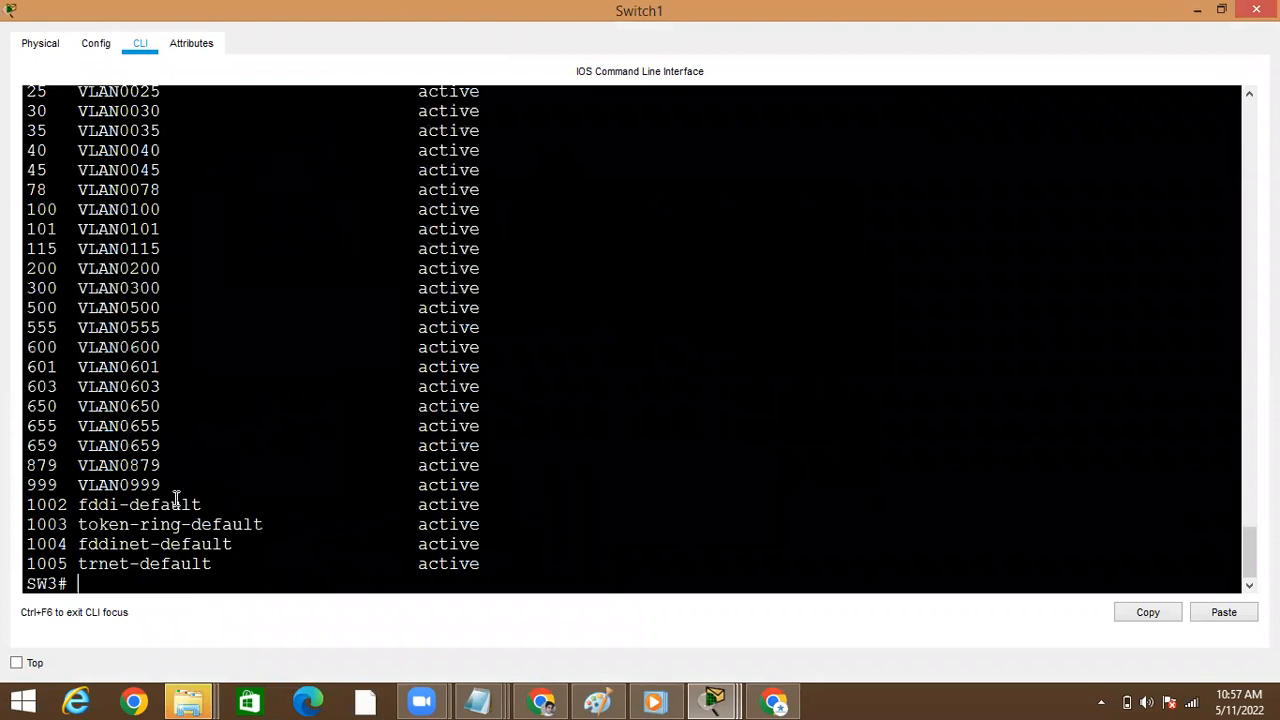
{"action": "key", "text": "alt+Tab"}
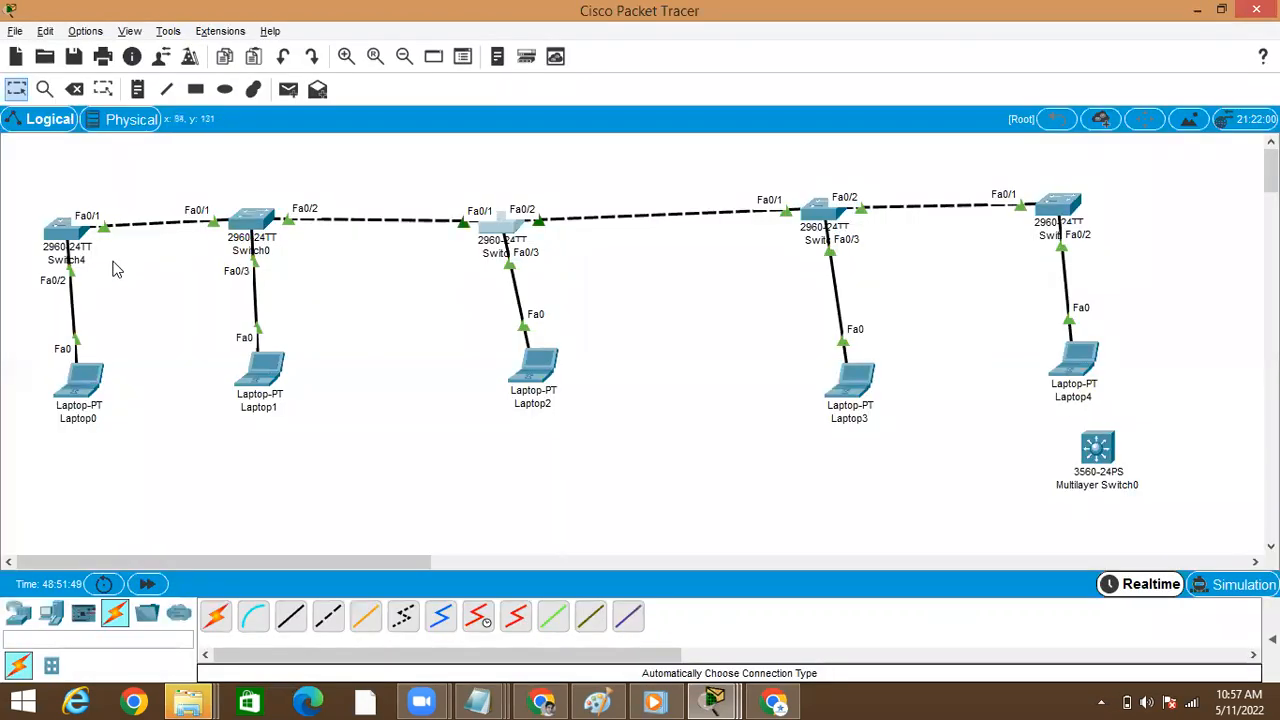
Open Switch4's command line and enter show vlan brief to compare its VLANs with Switch1's
{"action": "left_click", "coordinate": [62, 235]}
{"action": "key", "text": "Return"}
{"action": "key", "text": "Return"}
{"action": "key", "text": "Return"}
{"action": "key", "text": "Return"}
{"action": "key", "text": "Return"}
{"action": "key", "text": "Return"}
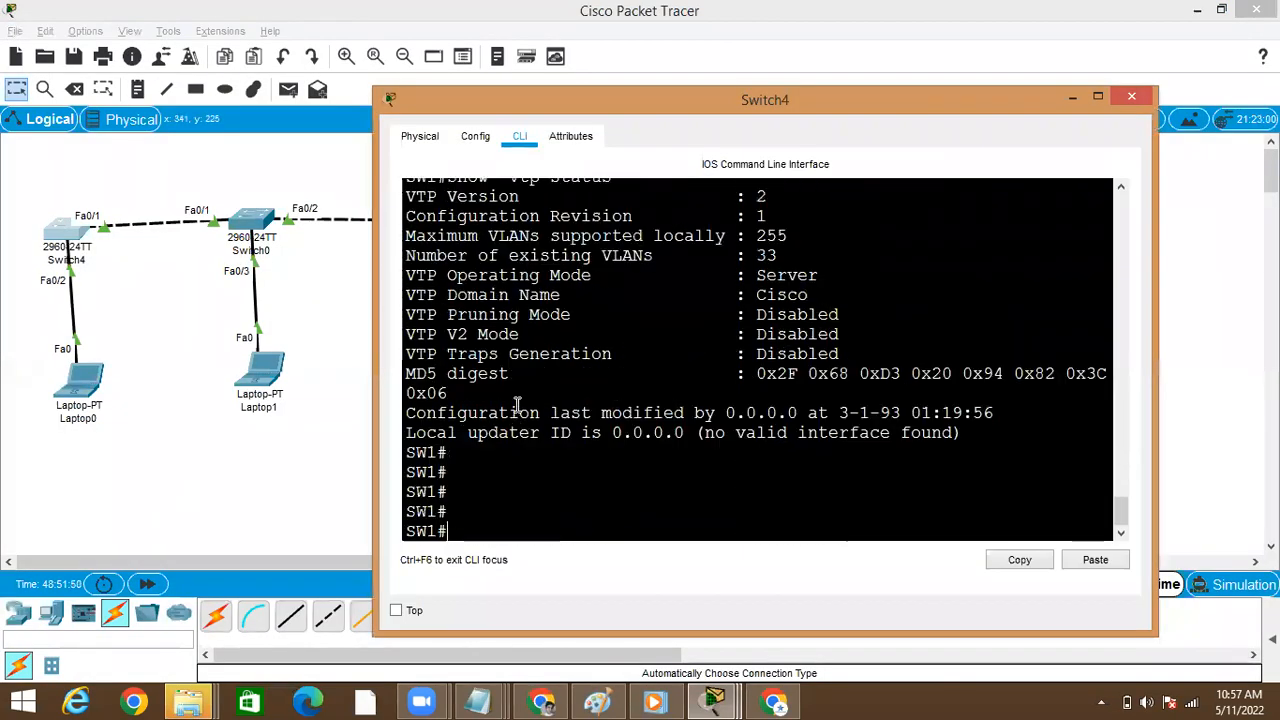
{"action": "type", "text": "sho"}
{"action": "key", "text": "Tab"}
{"action": "type", "text": "vl"}
{"action": "key", "text": "Tab"}
{"action": "type", "text": "br"}
{"action": "key", "text": "Tab"}
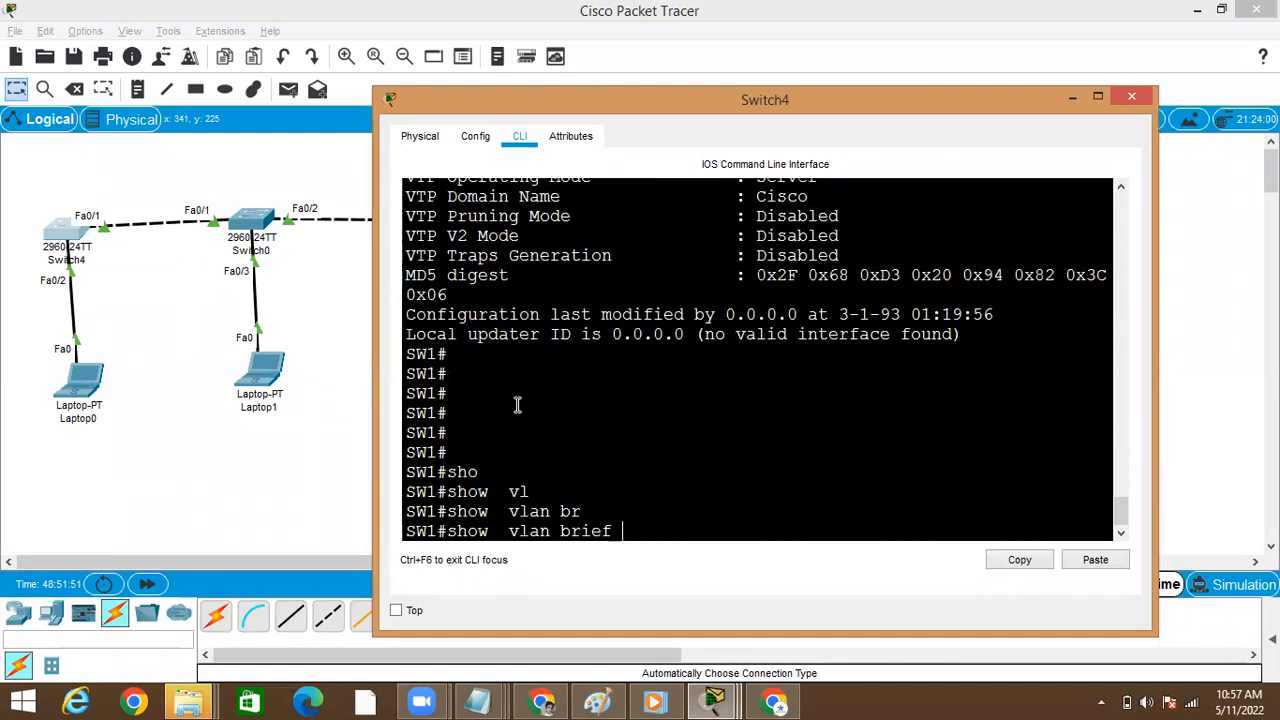